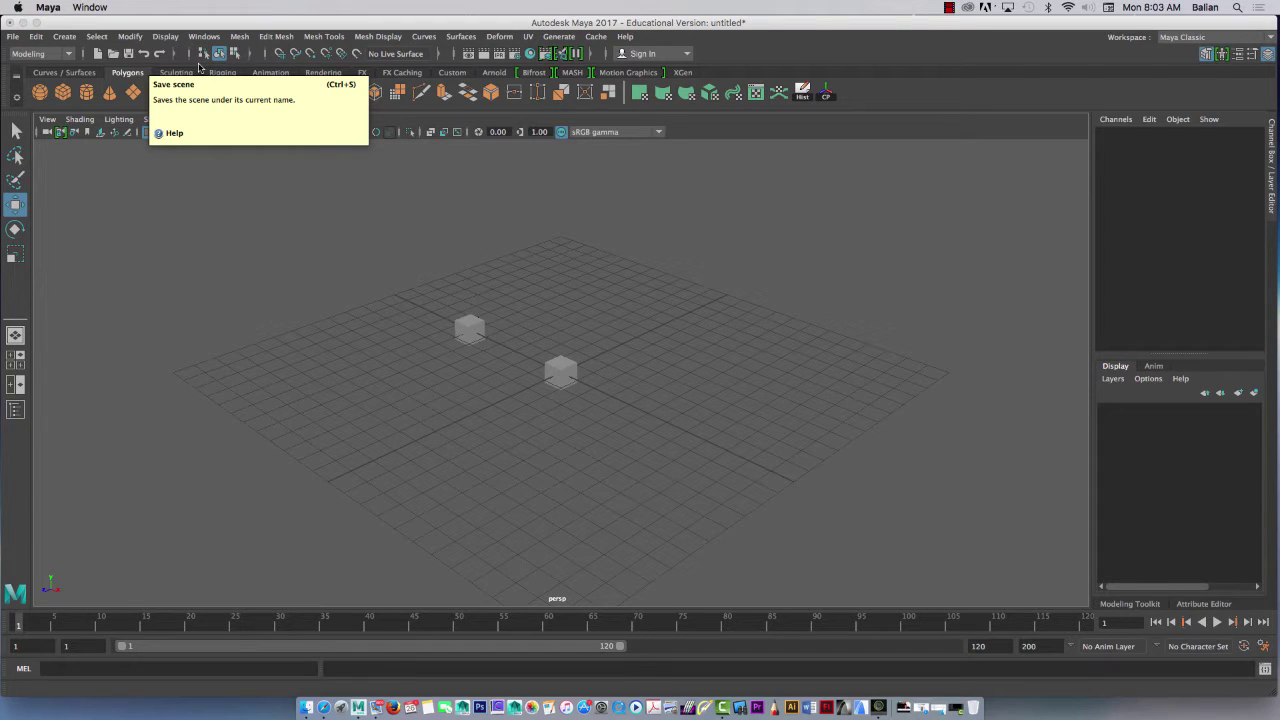
# Turn on Wireframe on Shaded and move the cube at the origin along X to about -3.5.
pyautogui.click(80, 119)
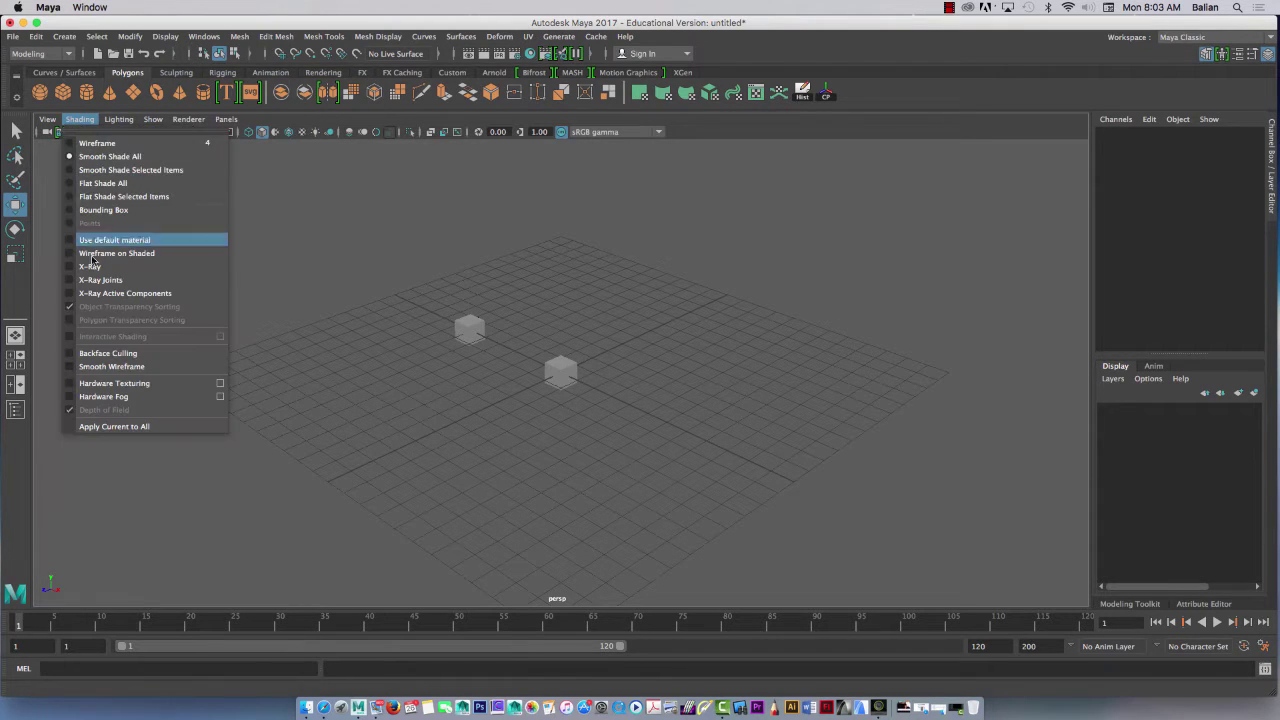
pyautogui.click(95, 254)
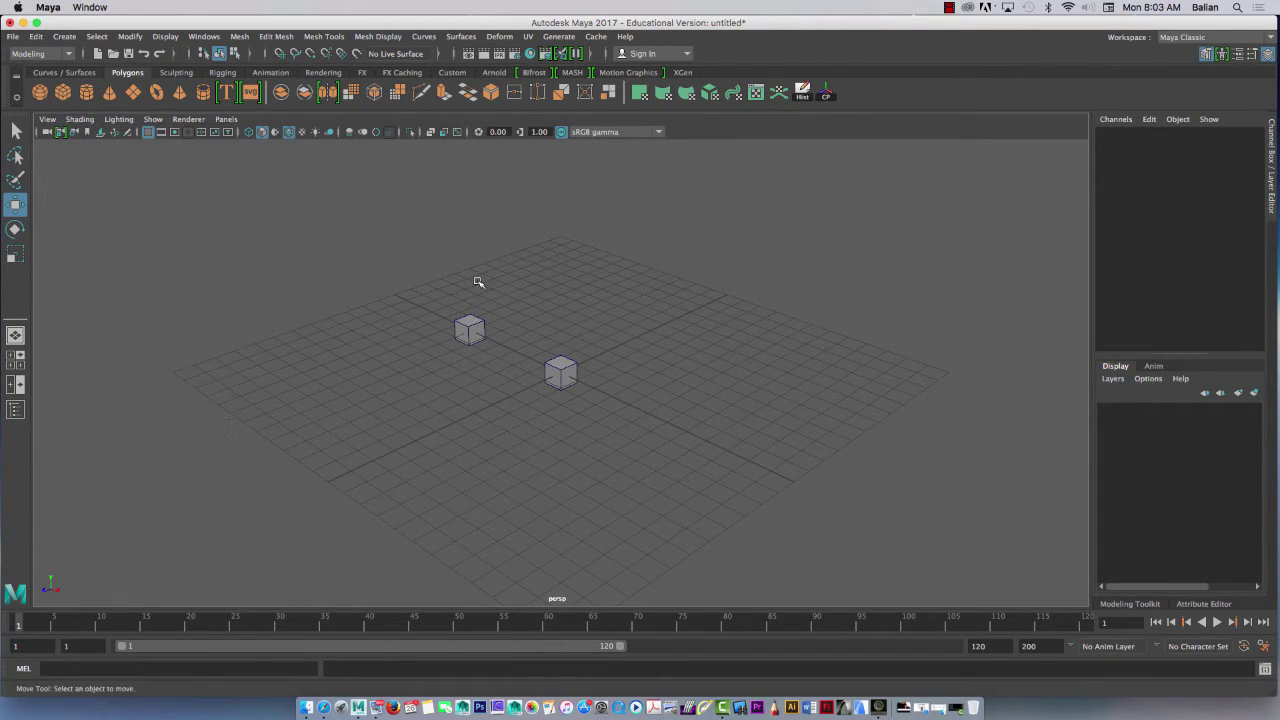
pyautogui.keyDown('alt'); pyautogui.moveTo(482, 379); pyautogui.dragTo(690, 517, button='right'); pyautogui.keyUp('alt')
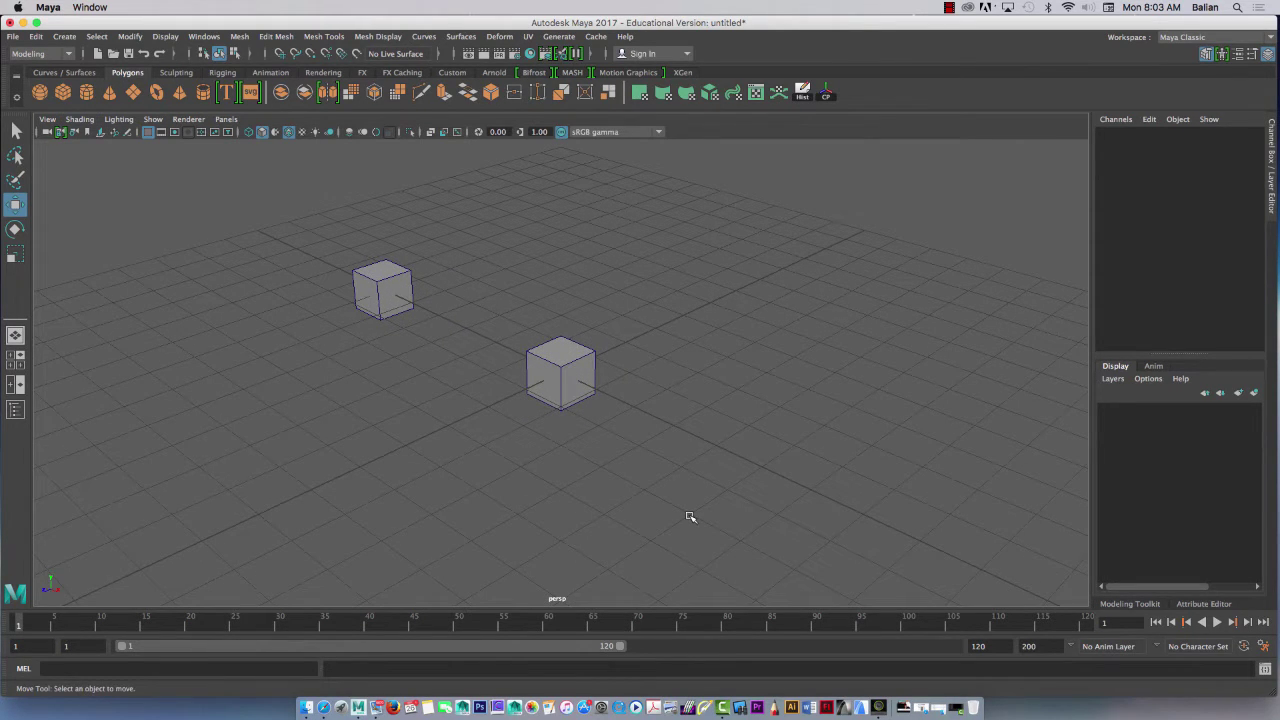
pyautogui.click(560, 370)
pyautogui.moveTo(605, 393); pyautogui.dragTo(494, 338)
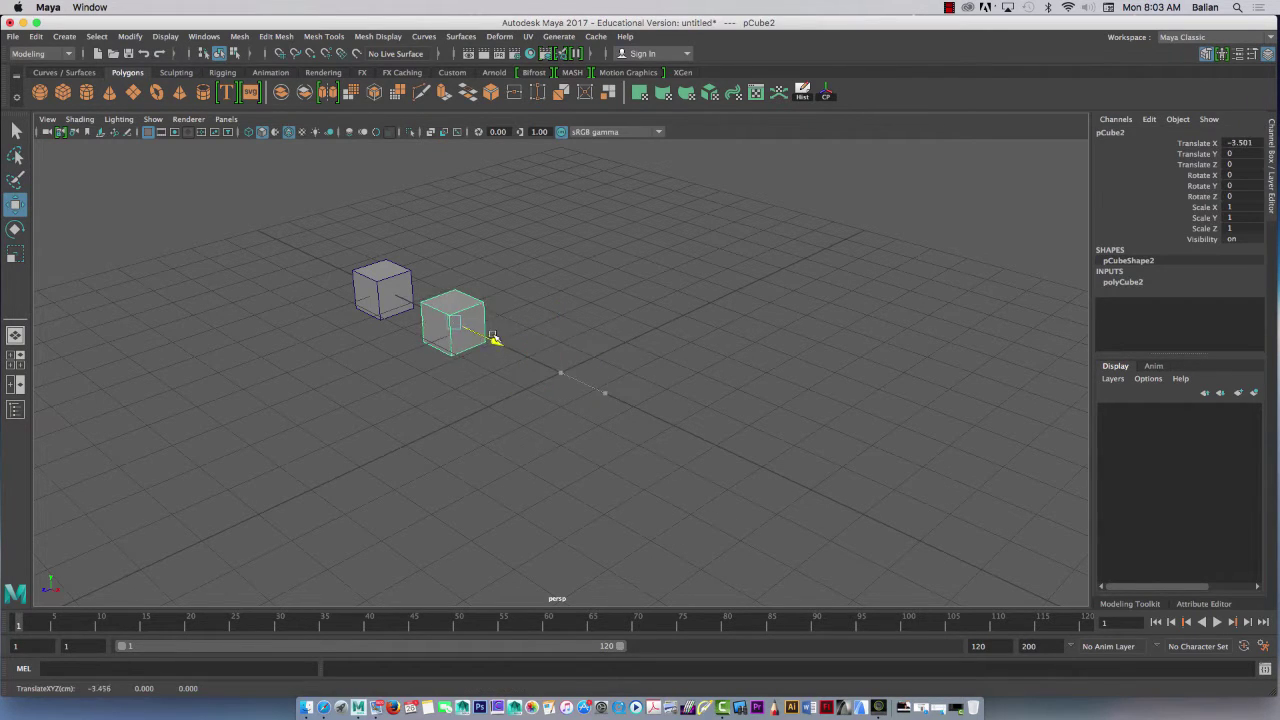
# Create a polygon cube and scale it into a flat plank, about 0.16 in Y and 7.58 in Z.
pyautogui.click(65, 91)
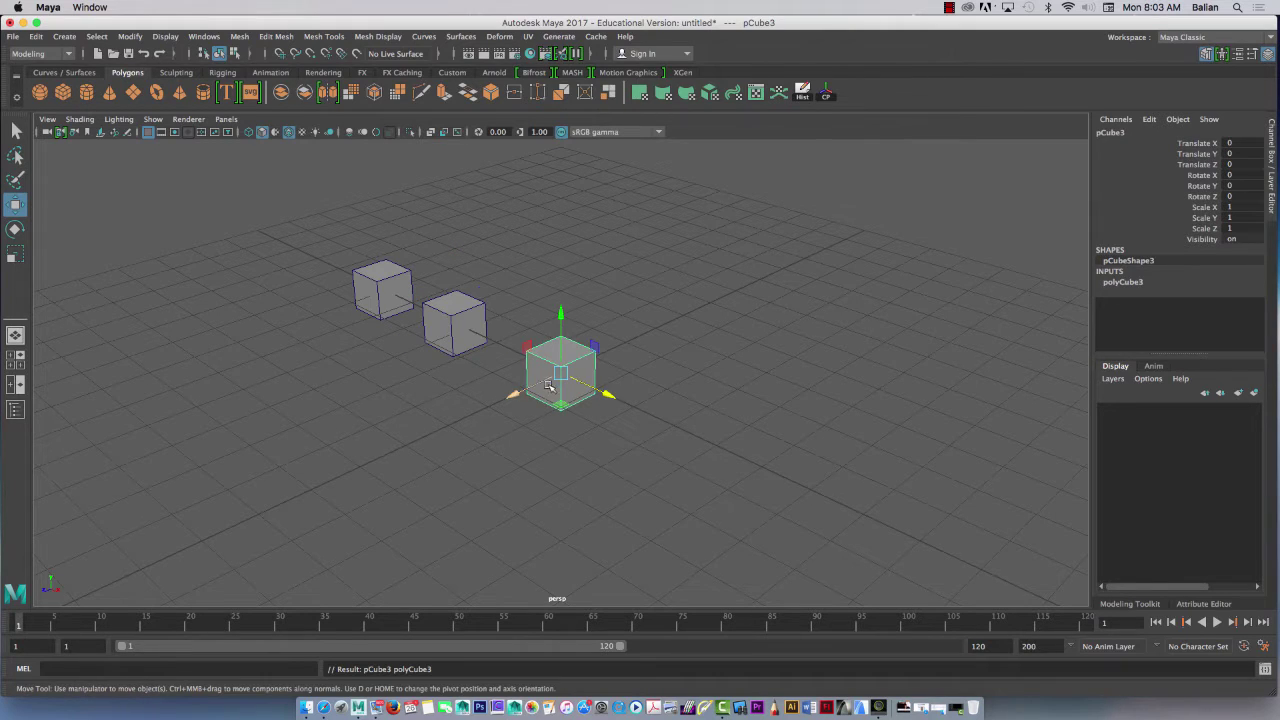
pyautogui.press('r')
pyautogui.moveTo(560, 319); pyautogui.dragTo(279, 511)
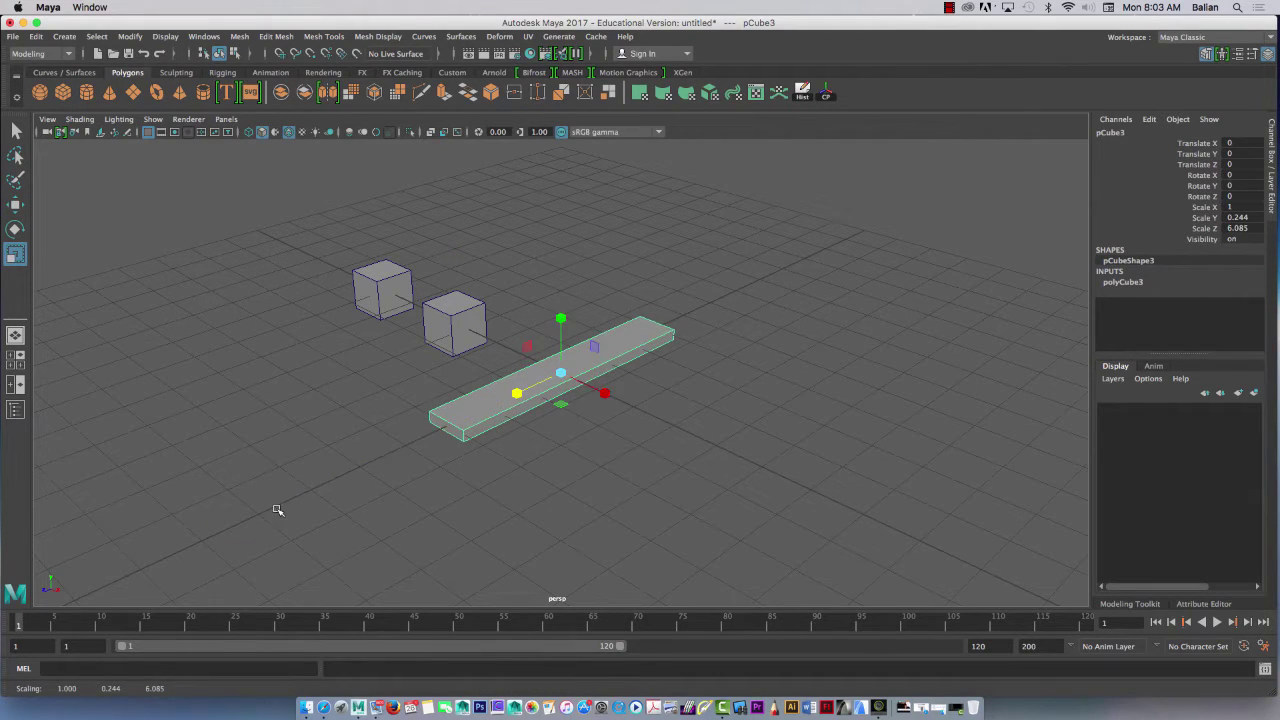
pyautogui.moveTo(511, 391); pyautogui.dragTo(499, 401)
pyautogui.moveTo(561, 318); pyautogui.dragTo(575, 347)
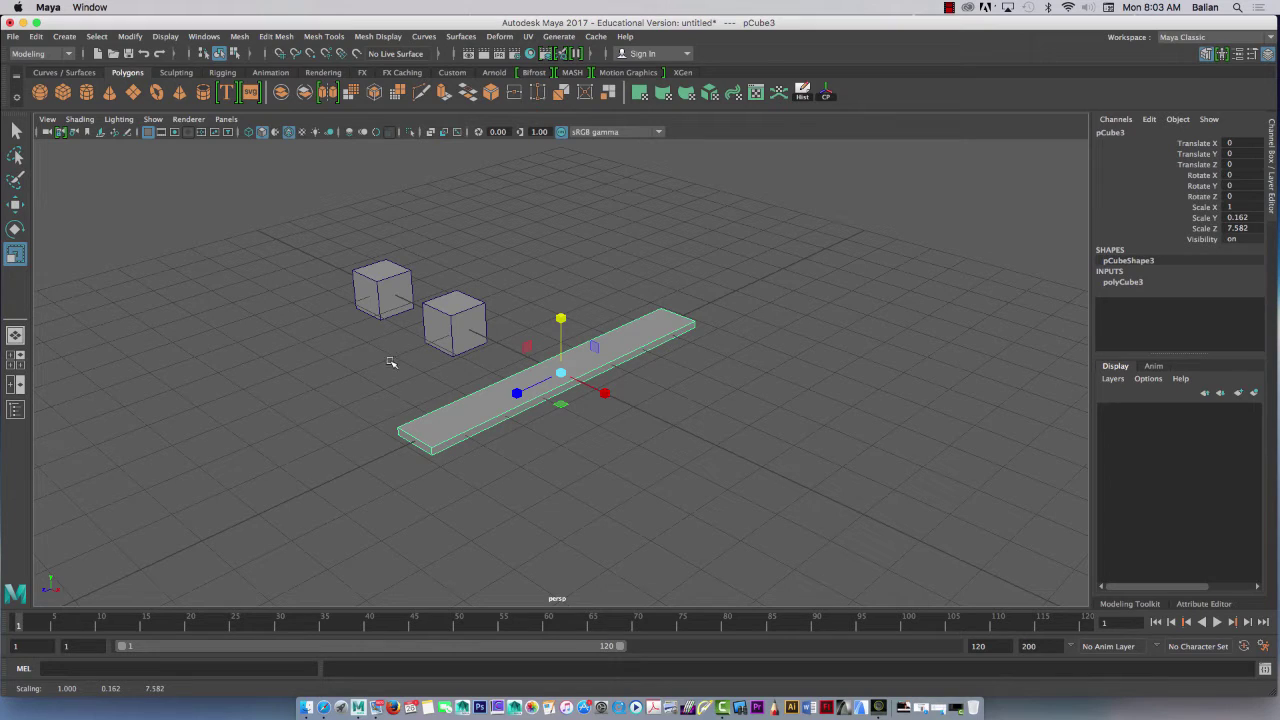
# Move the plank far out along positive X, the nearer cube to about X 3.84, and the farther cube to about X -0.15.
pyautogui.press('w')
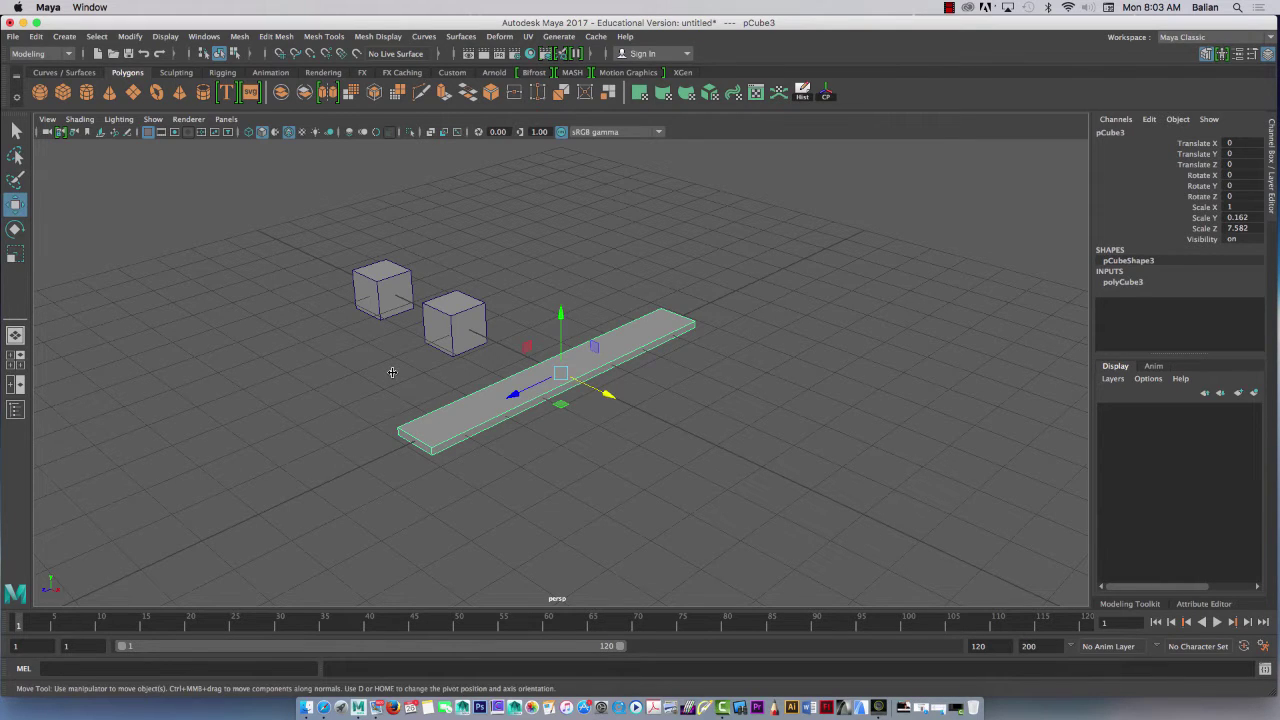
pyautogui.moveTo(603, 393); pyautogui.dragTo(934, 546)
pyautogui.click(420, 306)
pyautogui.moveTo(422, 307); pyautogui.dragTo(597, 395)
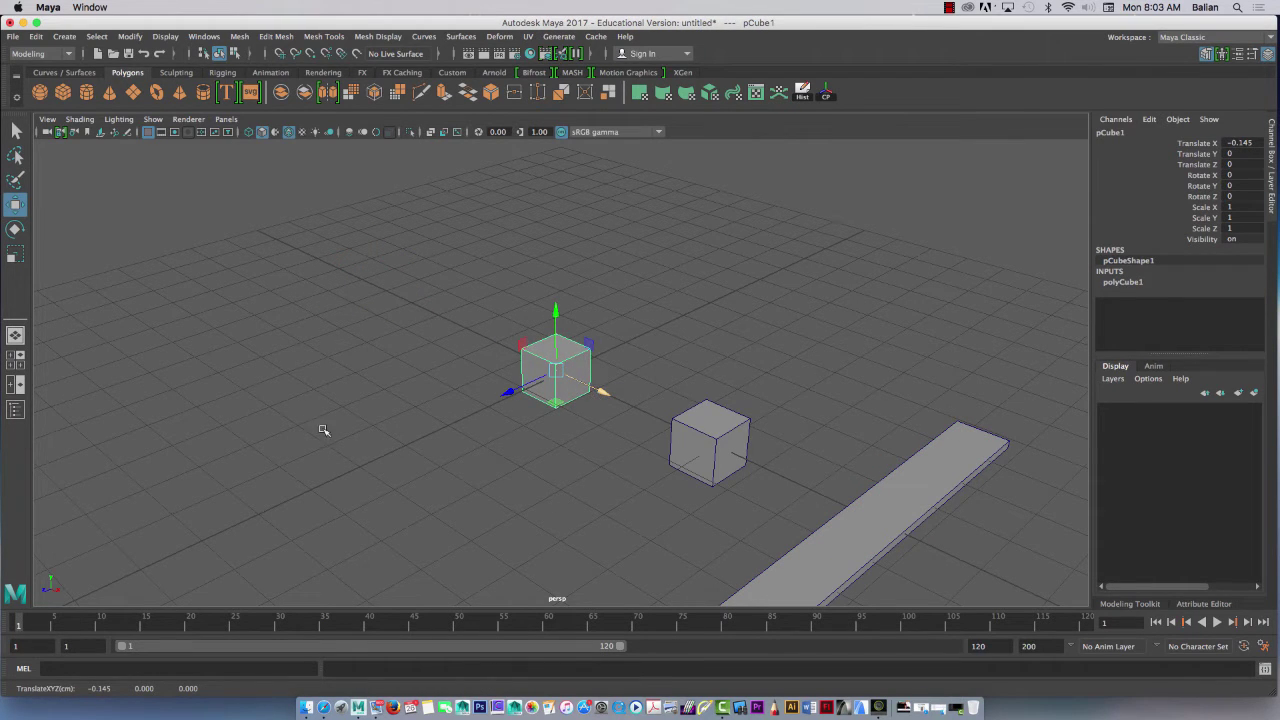
# Open the UV Editor for the selected cube near the origin, keeping the Modeling menu set.
pyautogui.moveTo(323, 429)
pyautogui.keyDown('alt'); pyautogui.mouseDown()
pyautogui.moveTo(363, 409)
pyautogui.moveTo(434, 434)
pyautogui.moveTo(313, 438)
pyautogui.moveTo(319, 423)
pyautogui.mouseUp(); pyautogui.keyUp('alt')
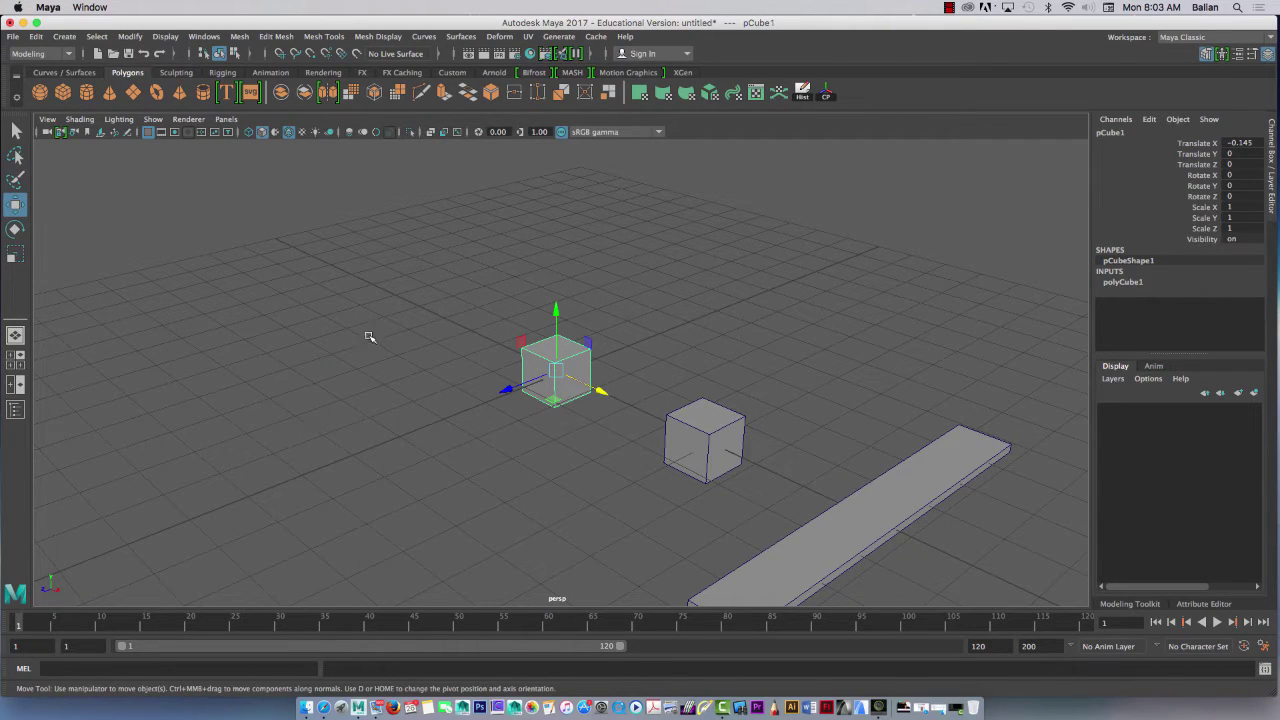
pyautogui.keyDown('alt'); pyautogui.moveTo(366, 337); pyautogui.dragTo(584, 509, button='right'); pyautogui.keyUp('alt')
pyautogui.keyDown('alt'); pyautogui.moveTo(360, 371); pyautogui.dragTo(346, 409); pyautogui.keyUp('alt')
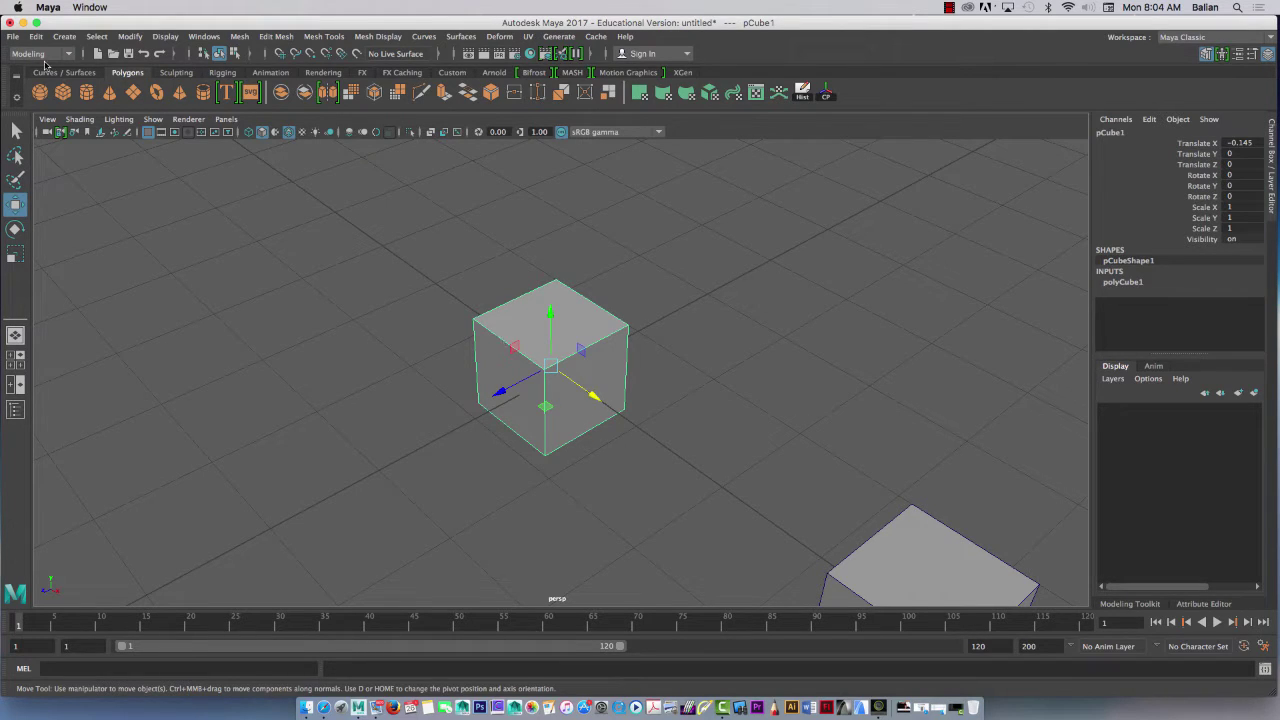
pyautogui.click(37, 56)
pyautogui.click(48, 67)
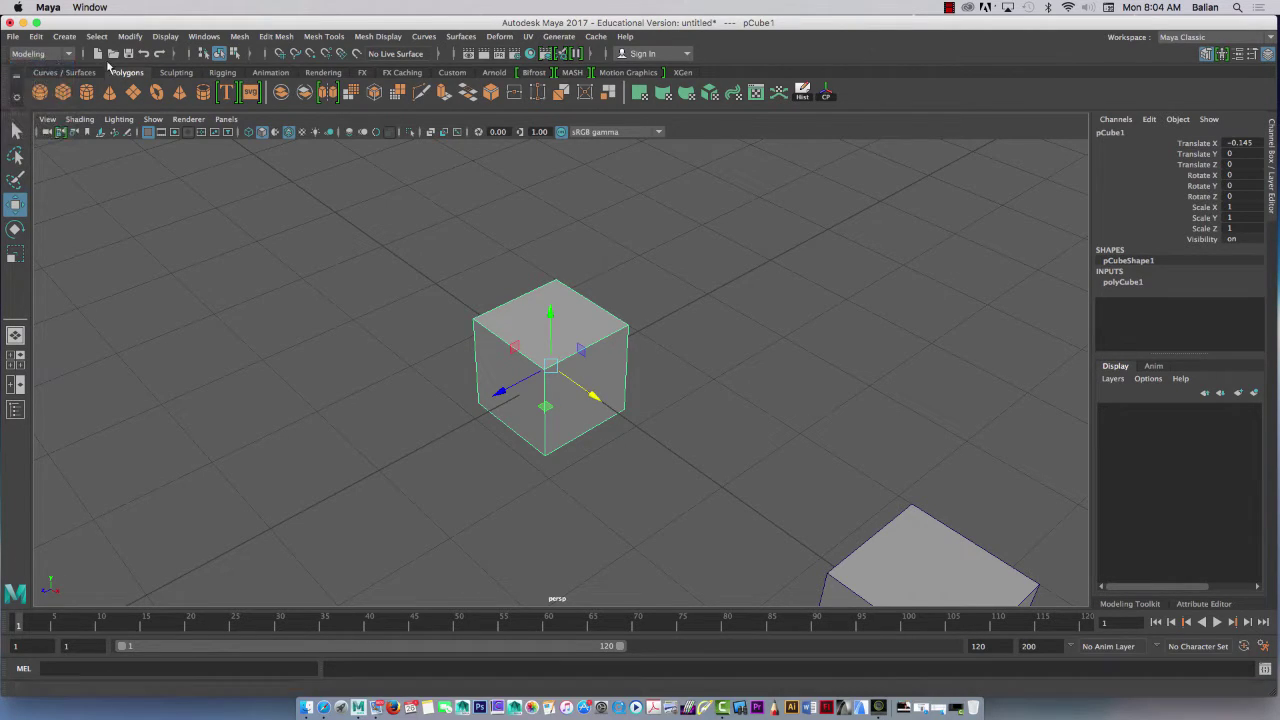
pyautogui.click(528, 36)
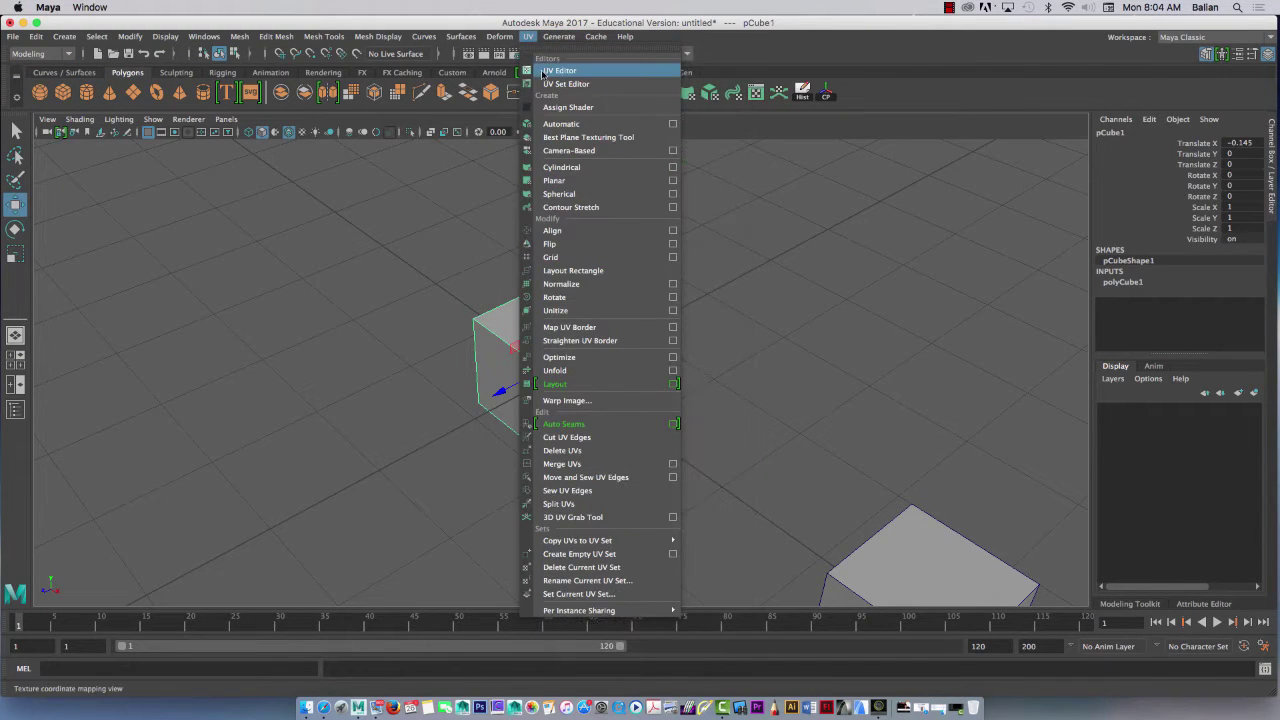
pyautogui.click(547, 66)
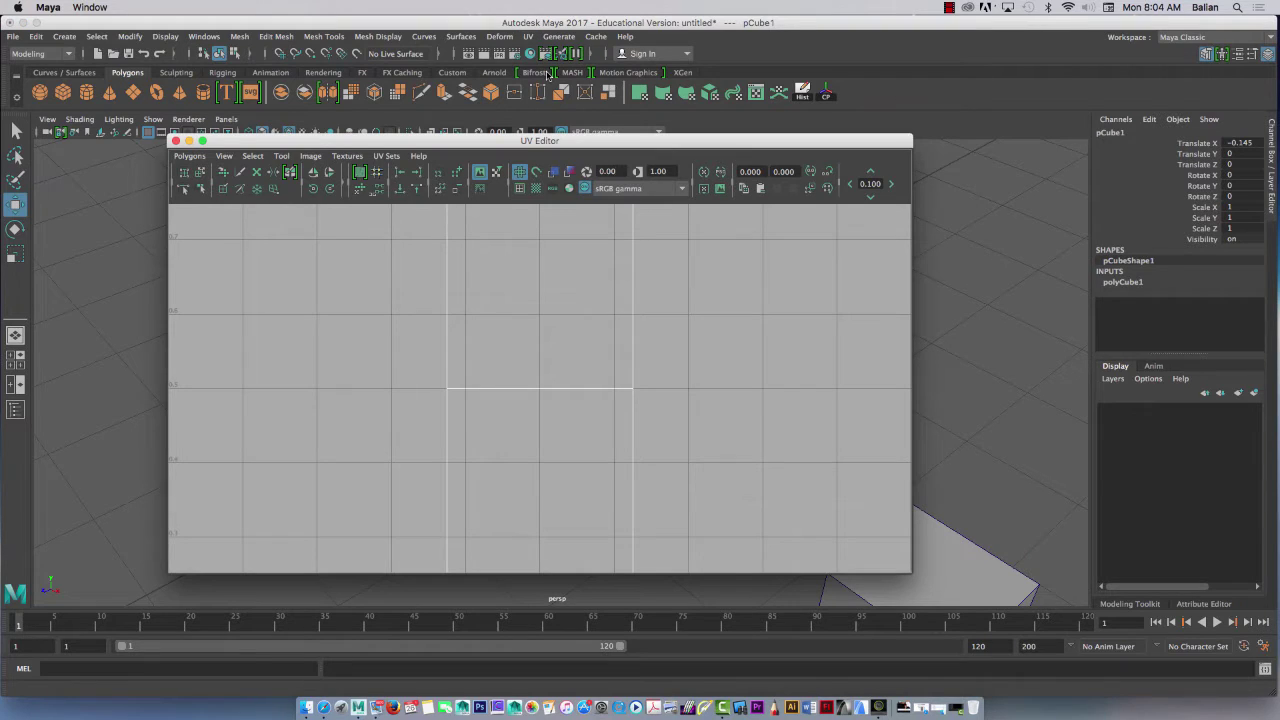
# Narrow the UV Editor window and place it beside the selected cube with its full UV layout in view.
pyautogui.scroll(-5, 551, 407)
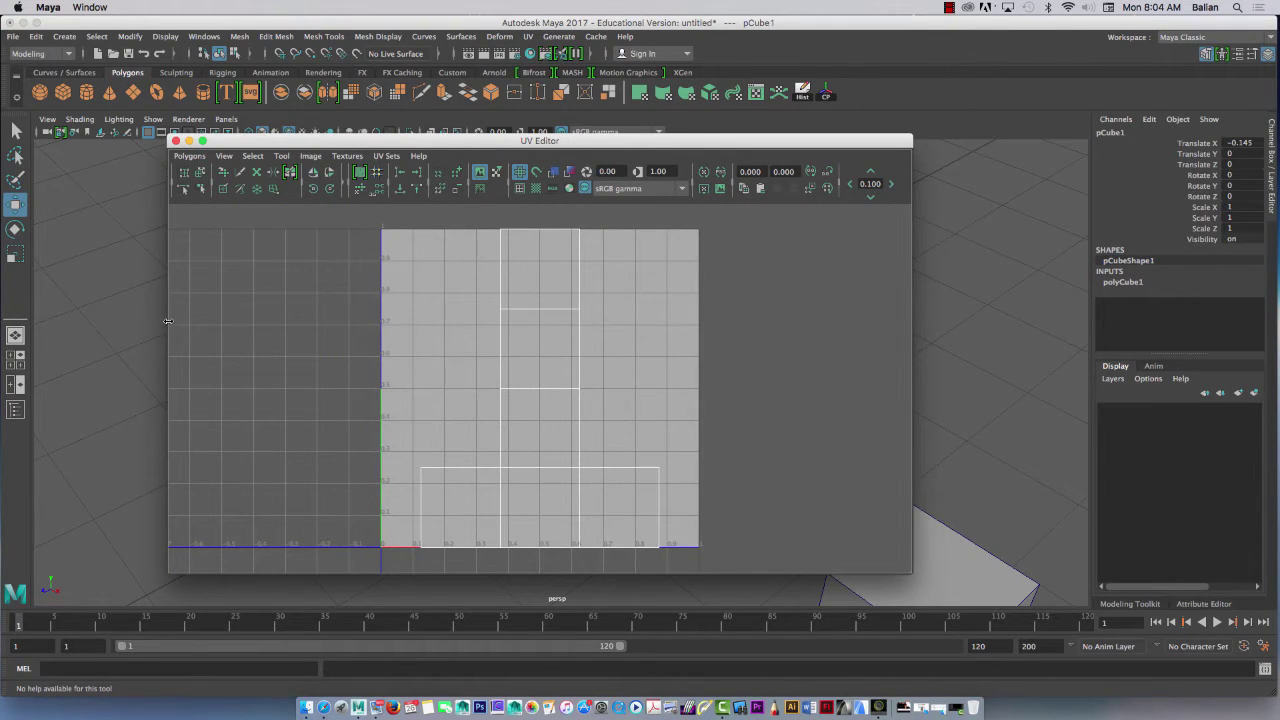
pyautogui.moveTo(168, 321); pyautogui.dragTo(505, 321)
pyautogui.scroll(2, 723, 412)
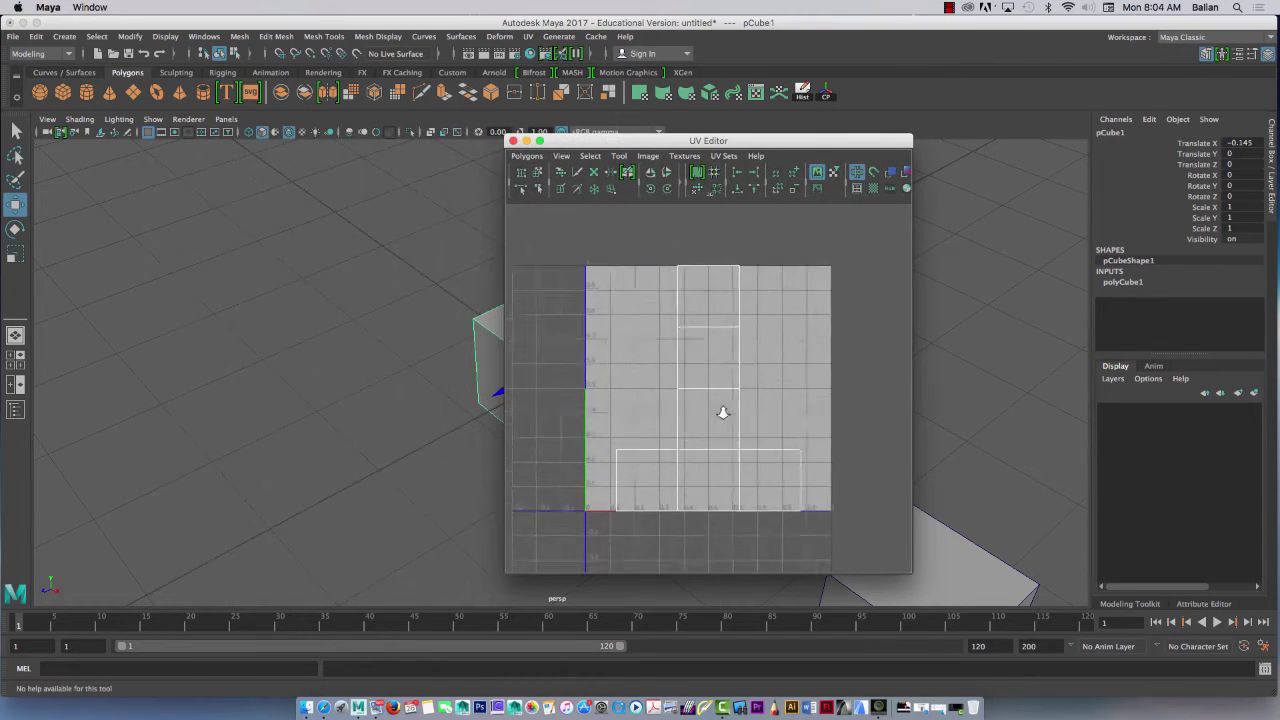
pyautogui.keyDown('alt'); pyautogui.moveTo(723, 412); pyautogui.dragTo(757, 433, button='right'); pyautogui.keyUp('alt')
pyautogui.keyDown('alt'); pyautogui.moveTo(564, 449); pyautogui.dragTo(565, 414, button='middle'); pyautogui.keyUp('alt')
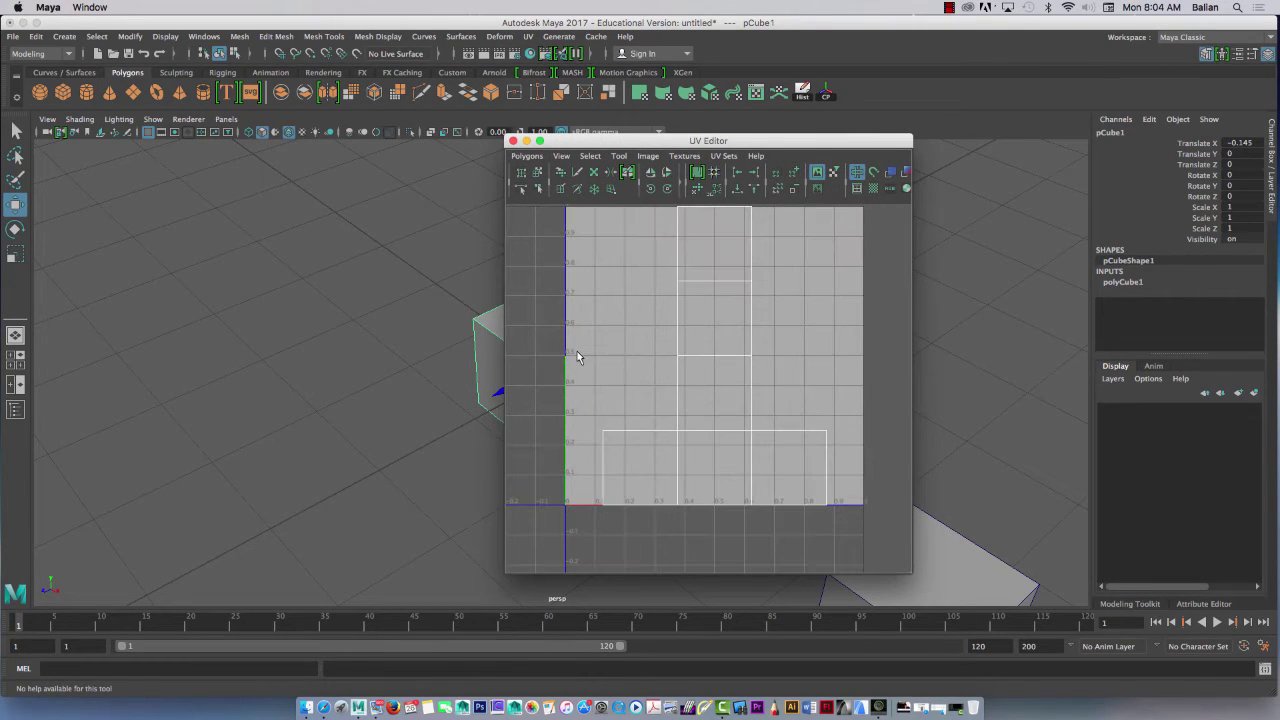
pyautogui.moveTo(600, 140); pyautogui.dragTo(806, 137)
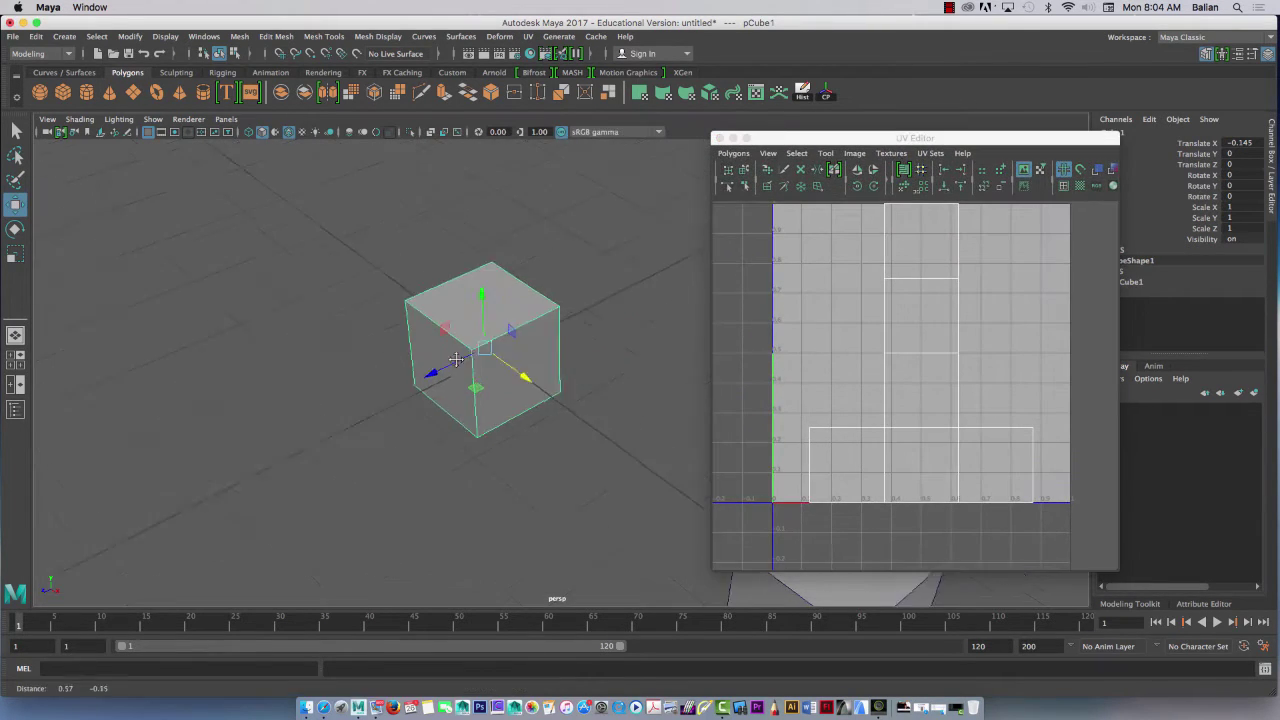
# Select the cube's faces individually and then together to compare each with its matching area in the UV layout.
pyautogui.keyDown('alt'); pyautogui.moveTo(456, 360); pyautogui.dragTo(400, 330, button='middle'); pyautogui.keyUp('alt')
pyautogui.keyDown('alt'); pyautogui.moveTo(402, 331); pyautogui.dragTo(362, 399, button='right'); pyautogui.keyUp('alt')
pyautogui.keyDown('alt'); pyautogui.moveTo(362, 399); pyautogui.dragTo(415, 408, button='middle'); pyautogui.keyUp('alt')
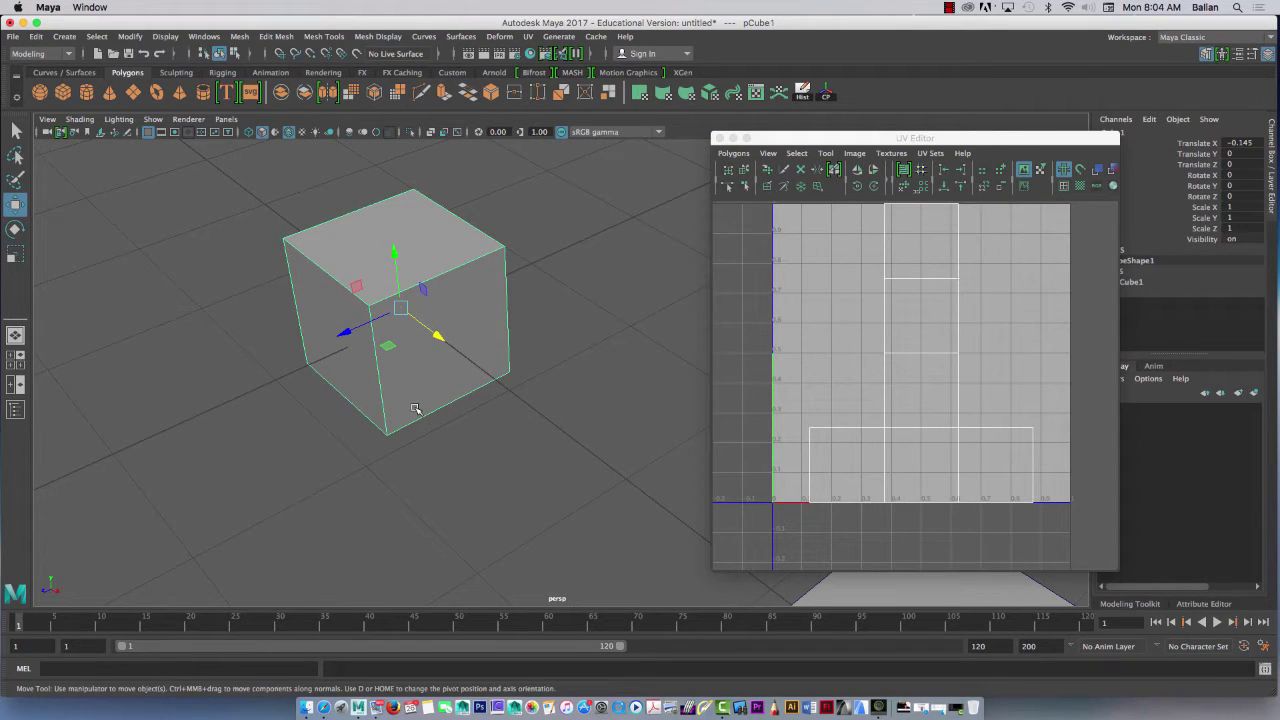
pyautogui.keyDown('alt'); pyautogui.moveTo(894, 354); pyautogui.dragTo(866, 331, button='right'); pyautogui.keyUp('alt')
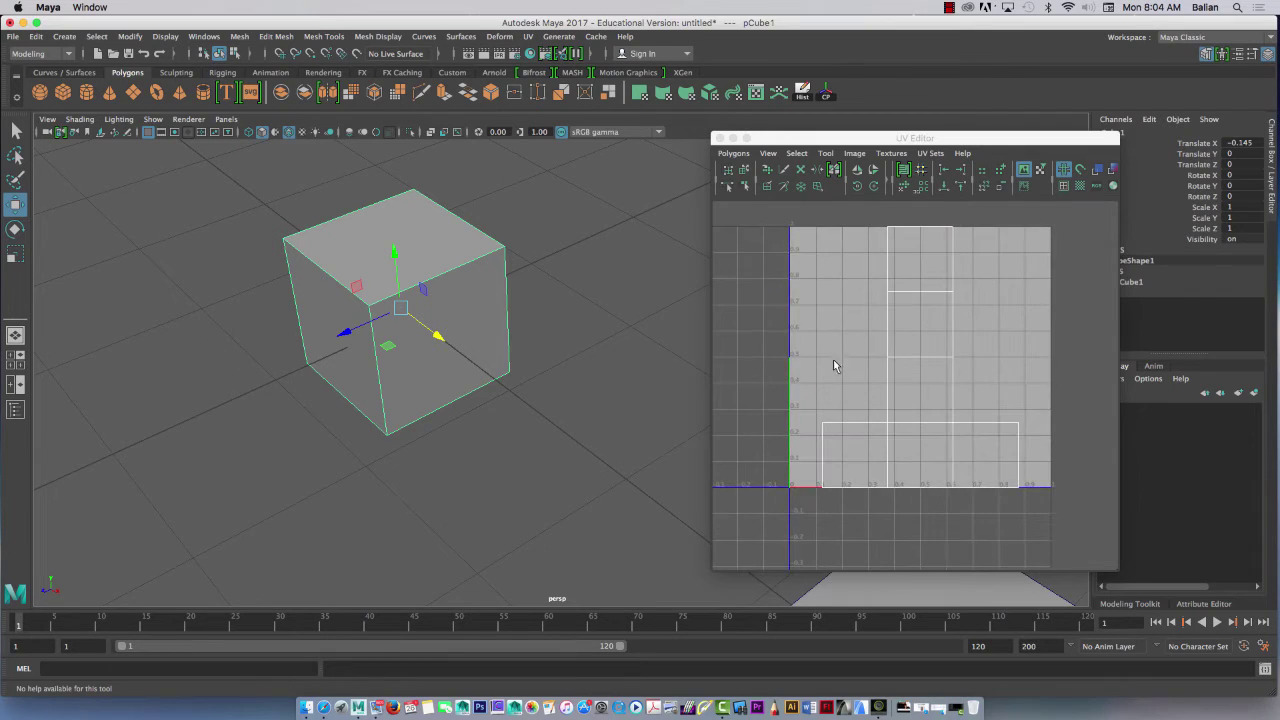
pyautogui.keyDown('alt'); pyautogui.moveTo(835, 374); pyautogui.dragTo(838, 391, button='middle'); pyautogui.keyUp('alt')
pyautogui.moveTo(360, 258); pyautogui.dragTo(366, 290, button='right')
pyautogui.click(358, 261)
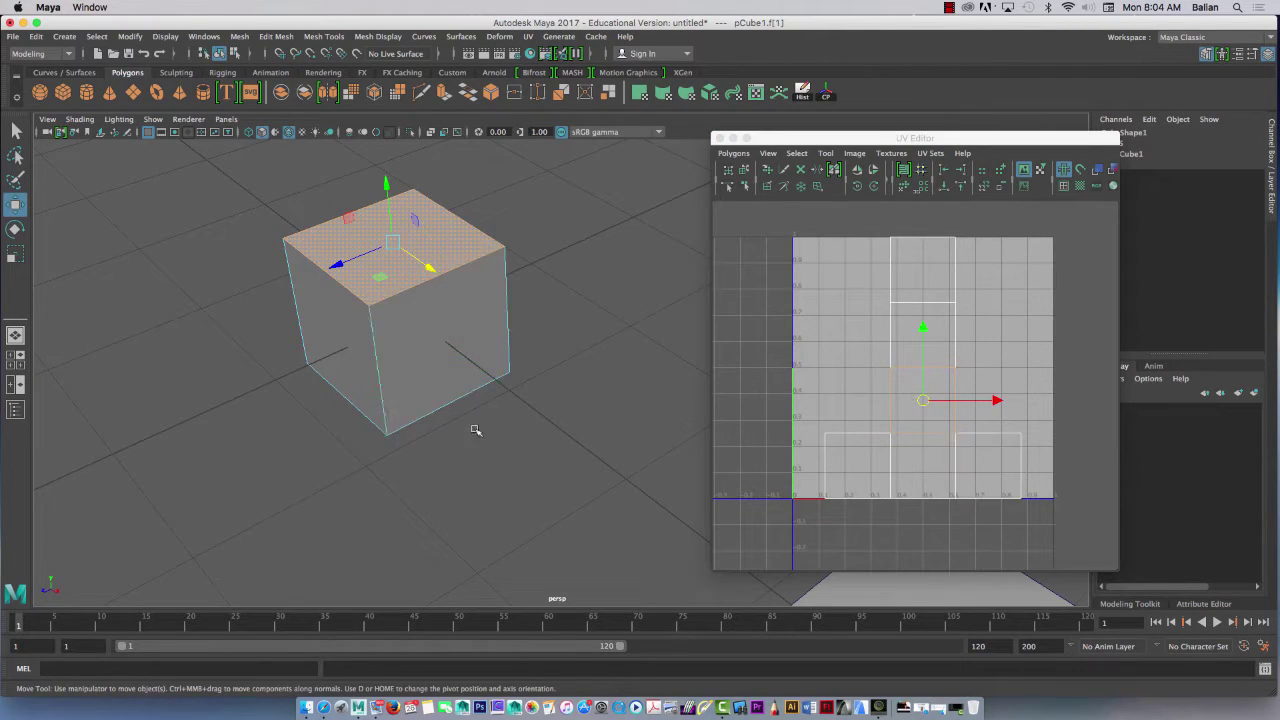
pyautogui.click(337, 334)
pyautogui.click(420, 372)
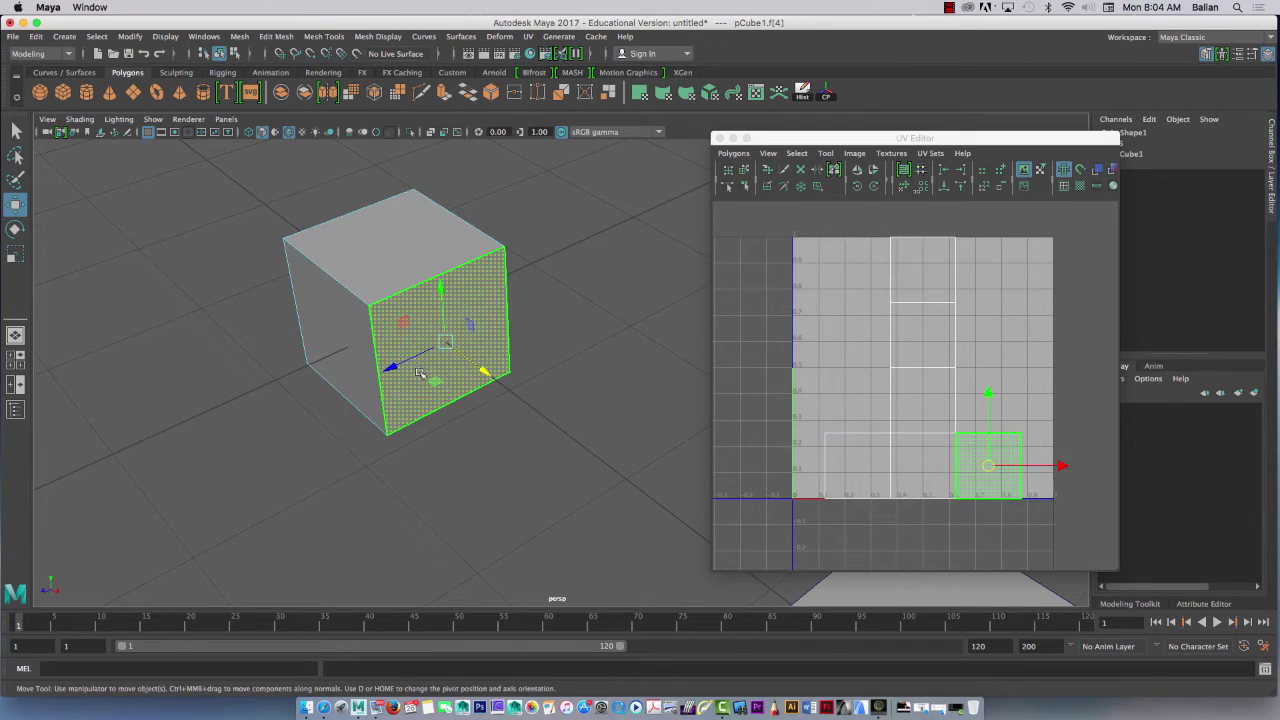
pyautogui.click(336, 332)
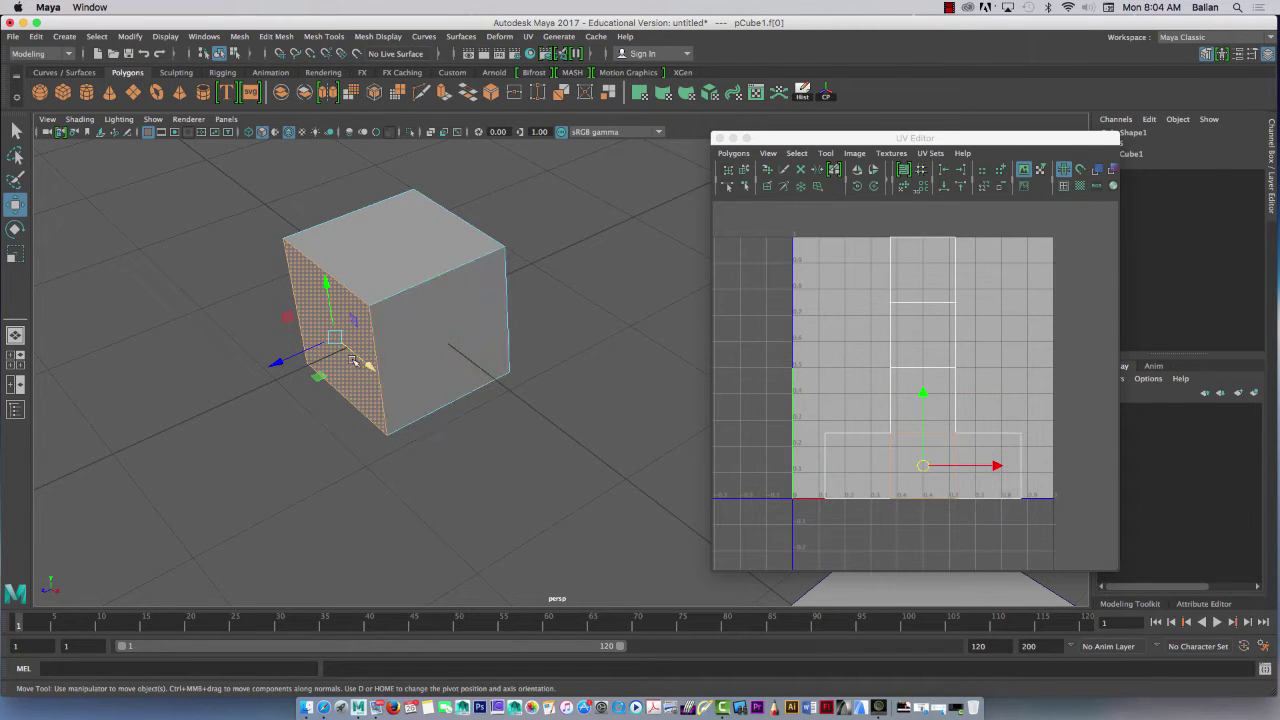
pyautogui.keyDown('alt'); pyautogui.moveTo(458, 410); pyautogui.dragTo(649, 312); pyautogui.keyUp('alt')
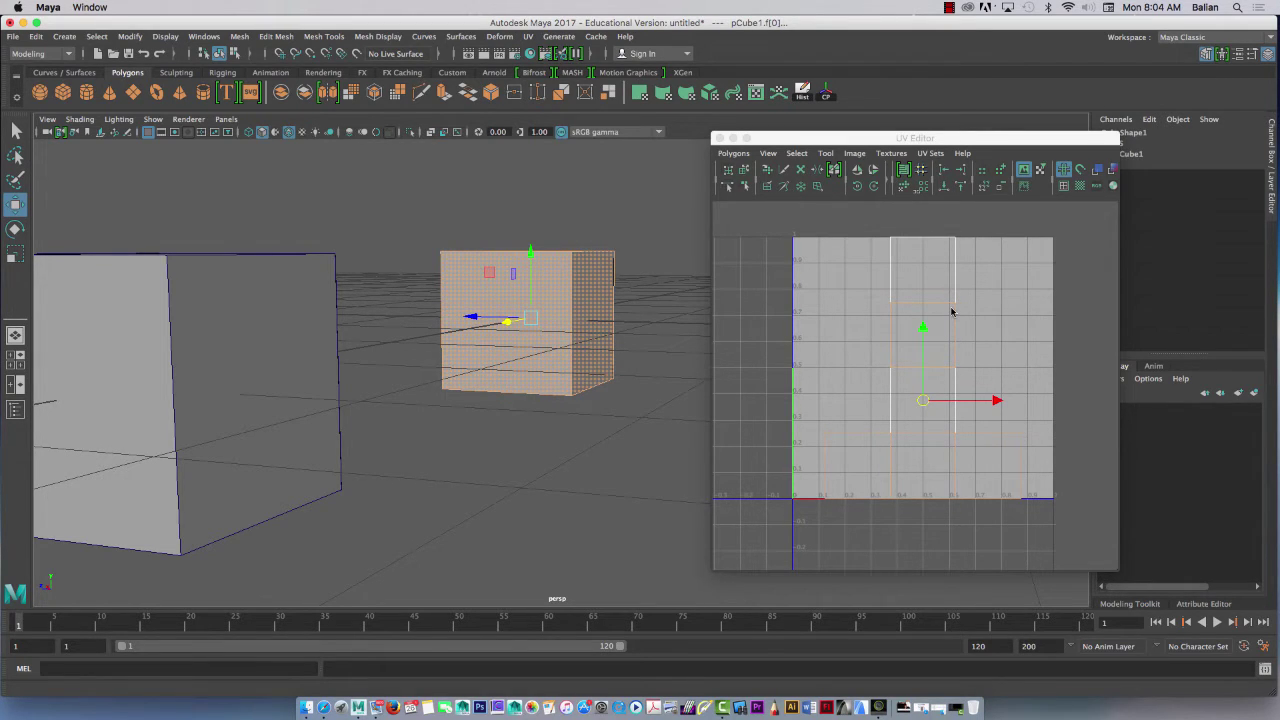
pyautogui.press('f')
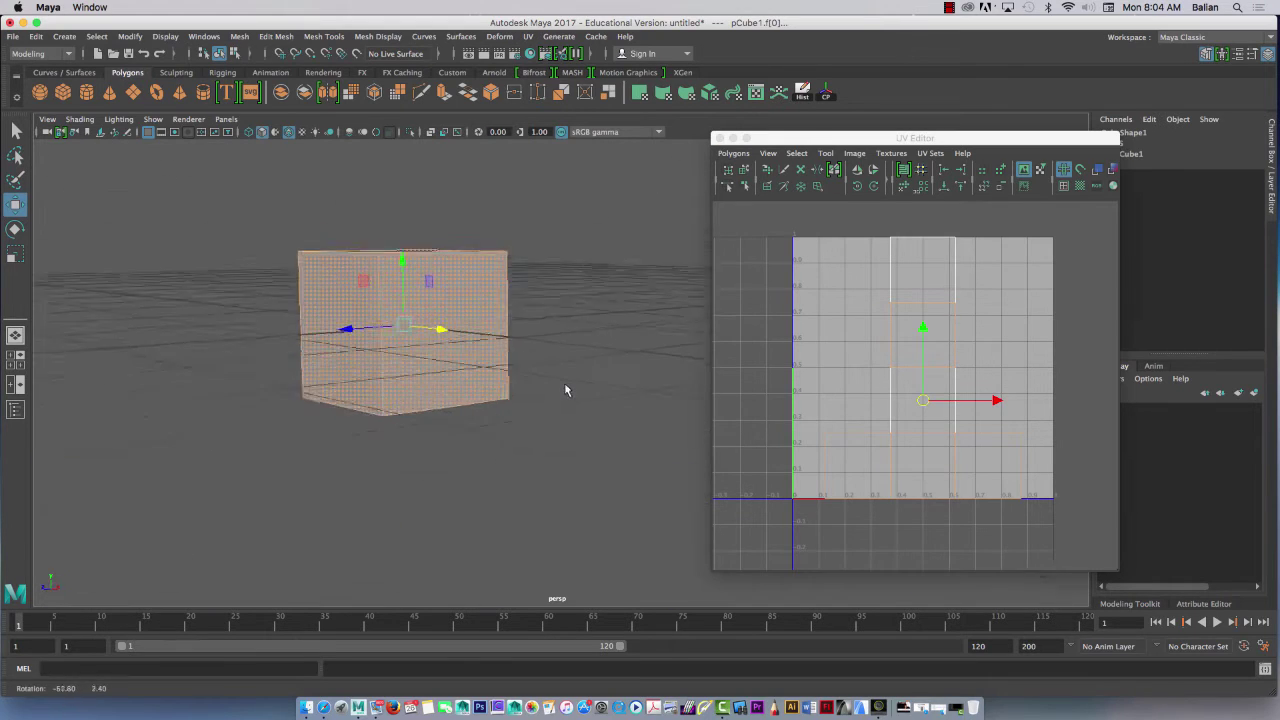
# Return the cube to Object Mode and move it along X to about -7.05.
pyautogui.keyDown('alt'); pyautogui.moveTo(450, 354); pyautogui.dragTo(445, 317, button='right'); pyautogui.keyUp('alt')
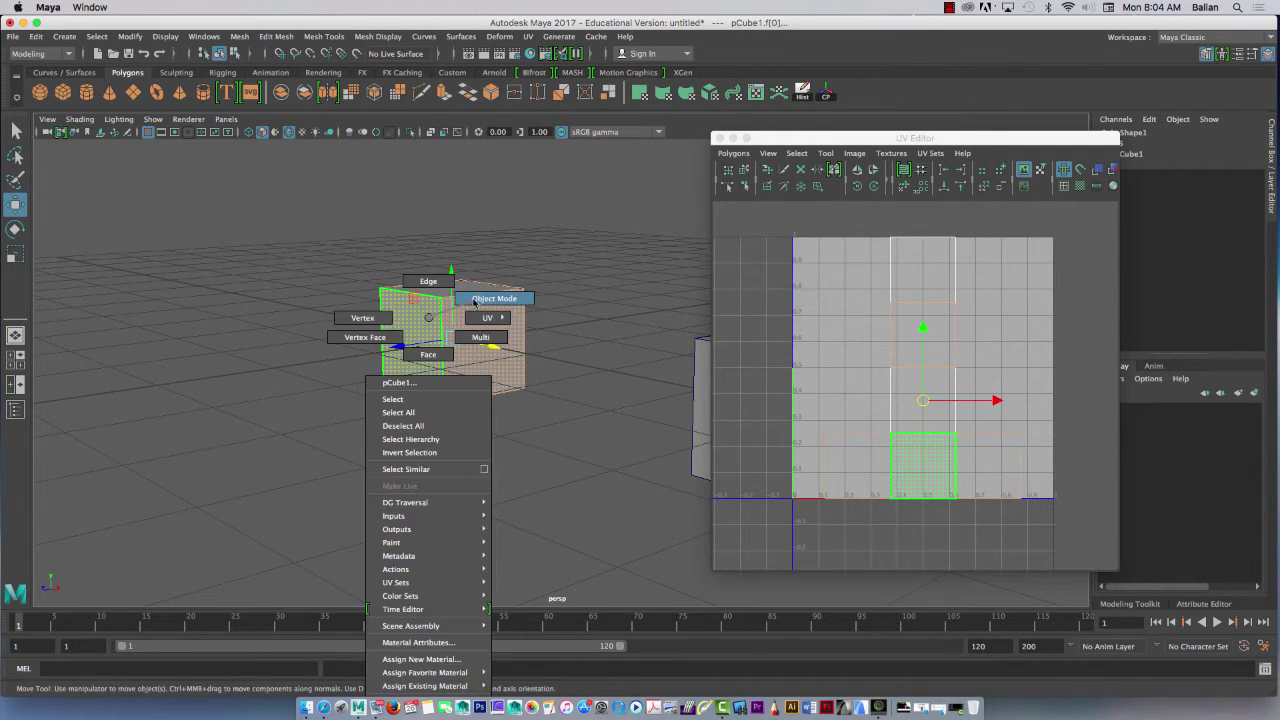
pyautogui.click(476, 300)
pyautogui.moveTo(490, 352); pyautogui.dragTo(160, 285)
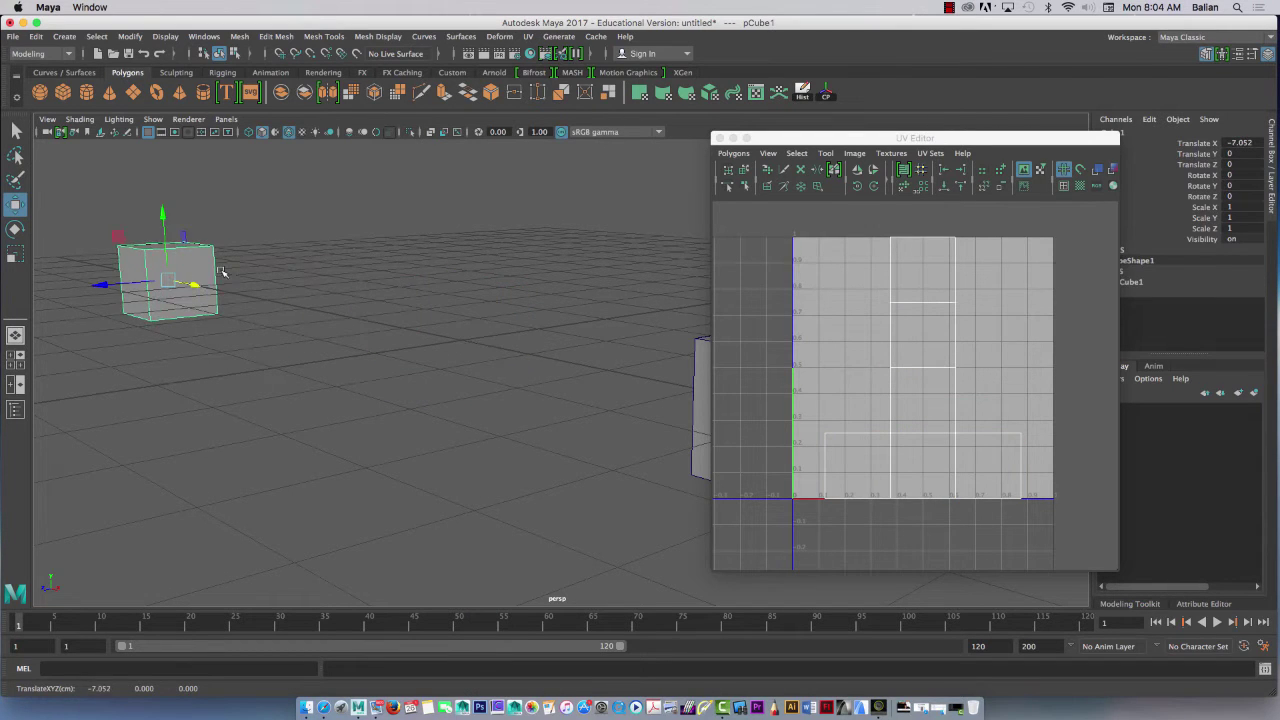
# Select the cube nearest the plank and move it along X to about -0.24.
pyautogui.keyDown('alt'); pyautogui.moveTo(433, 377); pyautogui.dragTo(388, 308, button='right'); pyautogui.keyUp('alt')
pyautogui.keyDown('alt'); pyautogui.moveTo(434, 386); pyautogui.dragTo(423, 405); pyautogui.keyUp('alt')
pyautogui.keyDown('alt'); pyautogui.moveTo(425, 406); pyautogui.dragTo(300, 360, button='middle'); pyautogui.keyUp('alt')
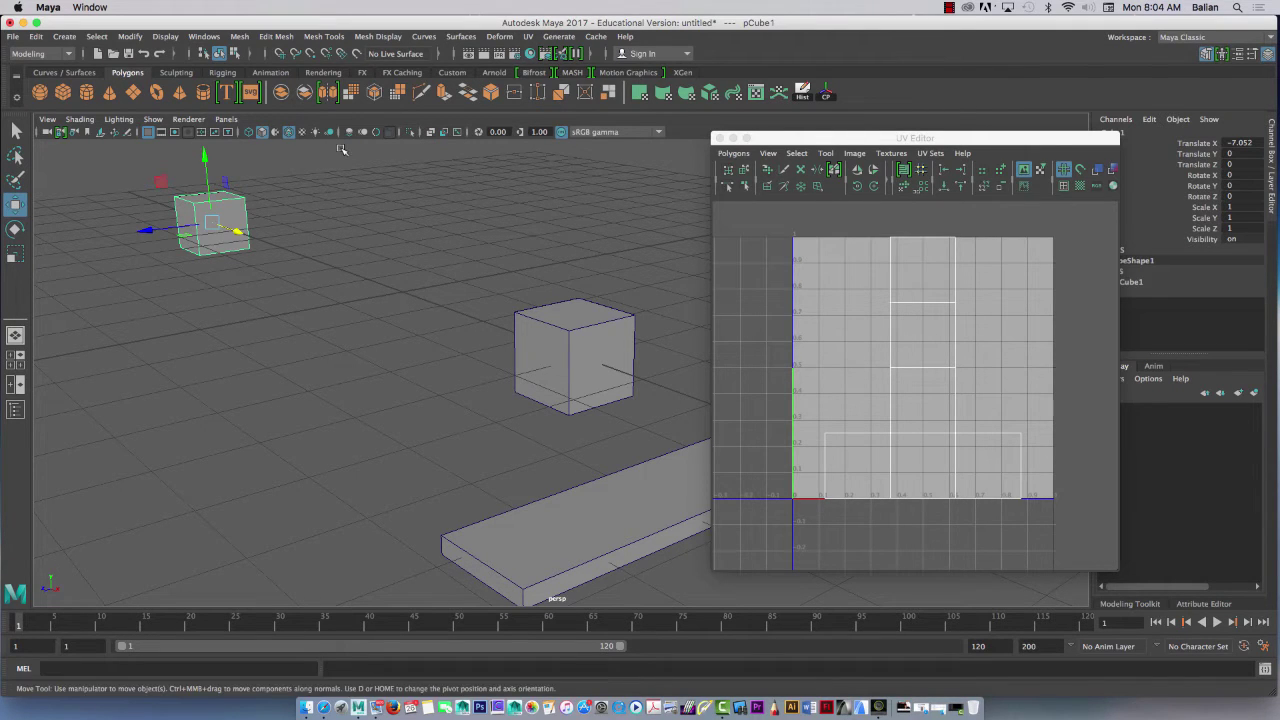
pyautogui.click(528, 36)
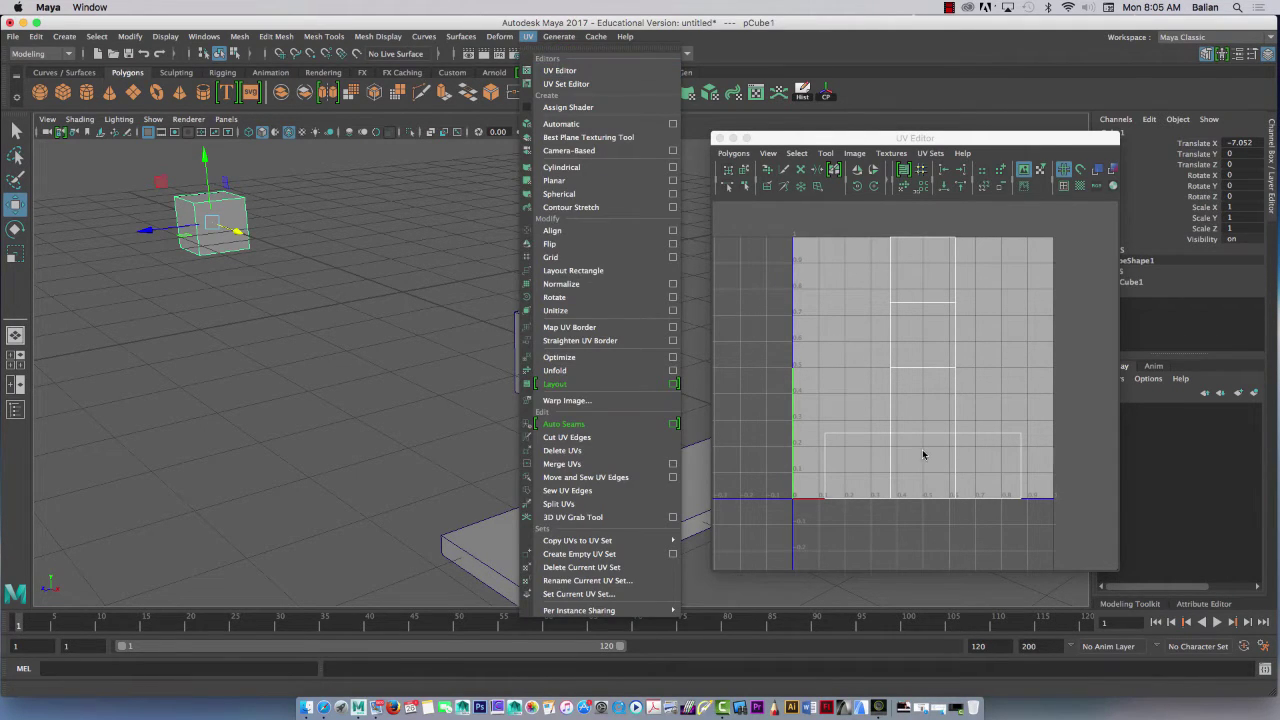
pyautogui.click(258, 319)
pyautogui.click(550, 328)
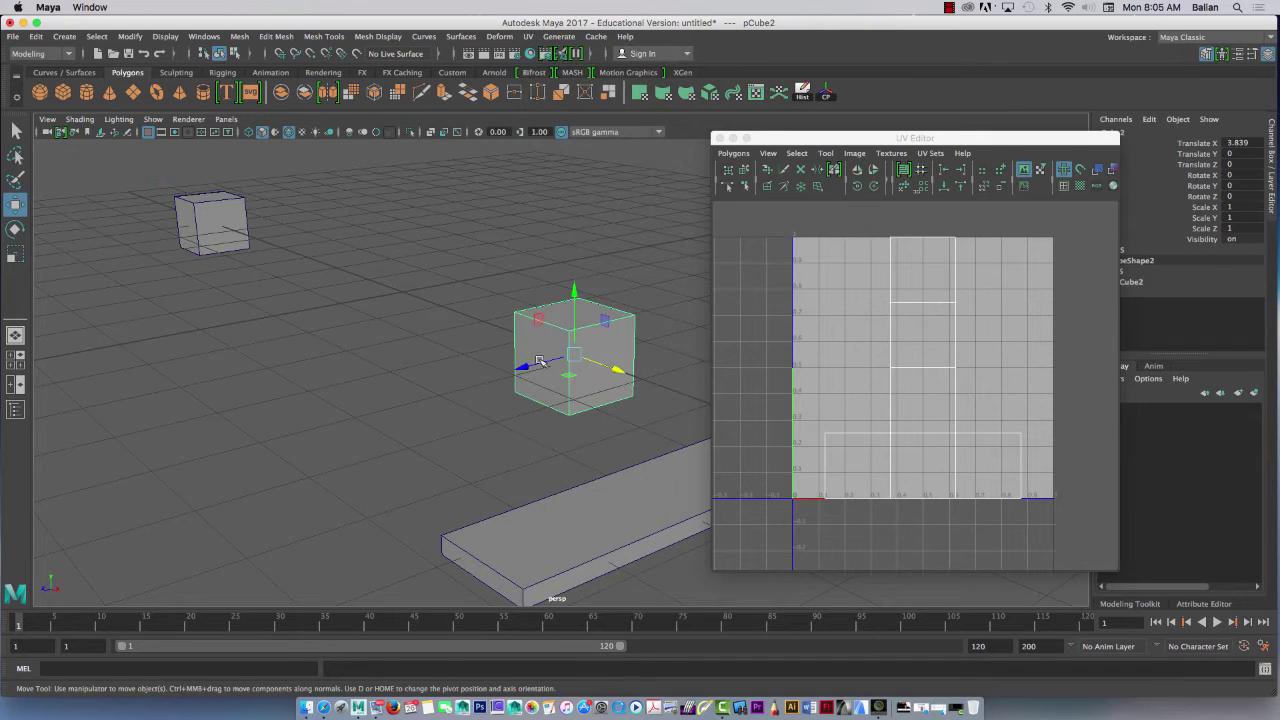
pyautogui.moveTo(612, 368); pyautogui.dragTo(420, 295)
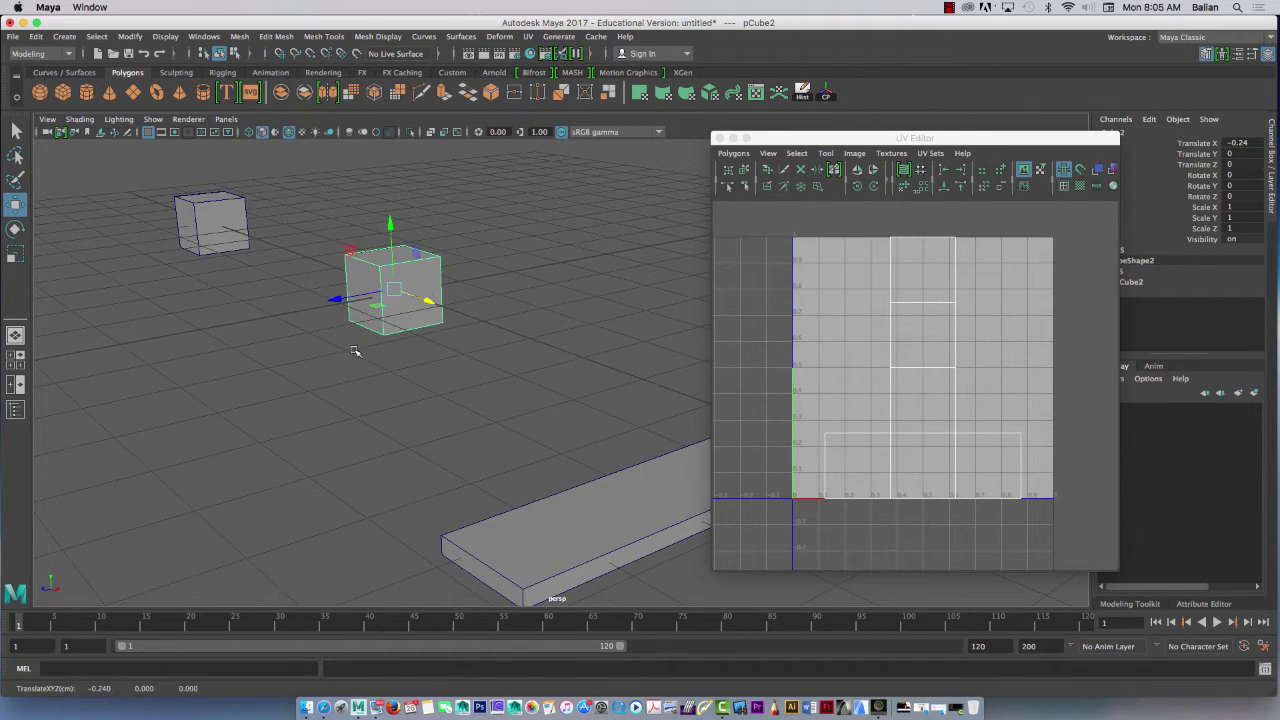
# Apply automatic UV mapping to the cube near the origin and select the upper-left face in its new UV layout.
pyautogui.keyDown('alt'); pyautogui.moveTo(334, 364); pyautogui.dragTo(338, 368); pyautogui.keyUp('alt')
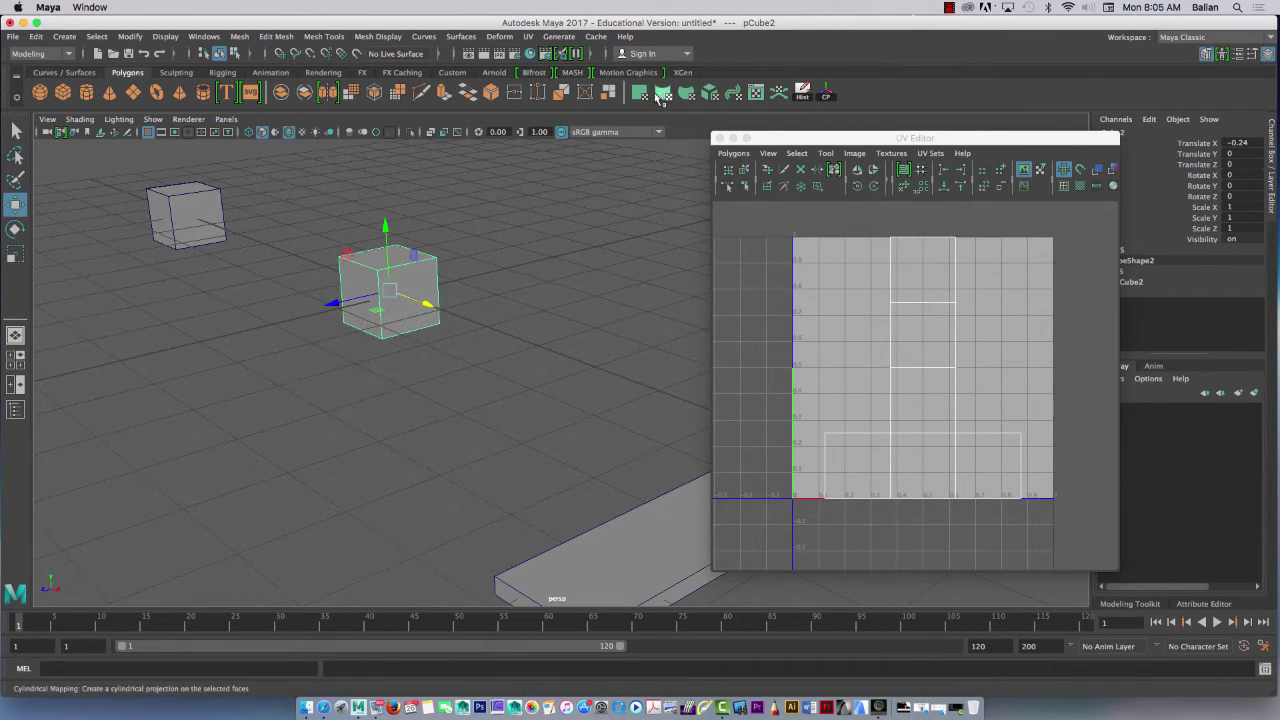
pyautogui.click(711, 94)
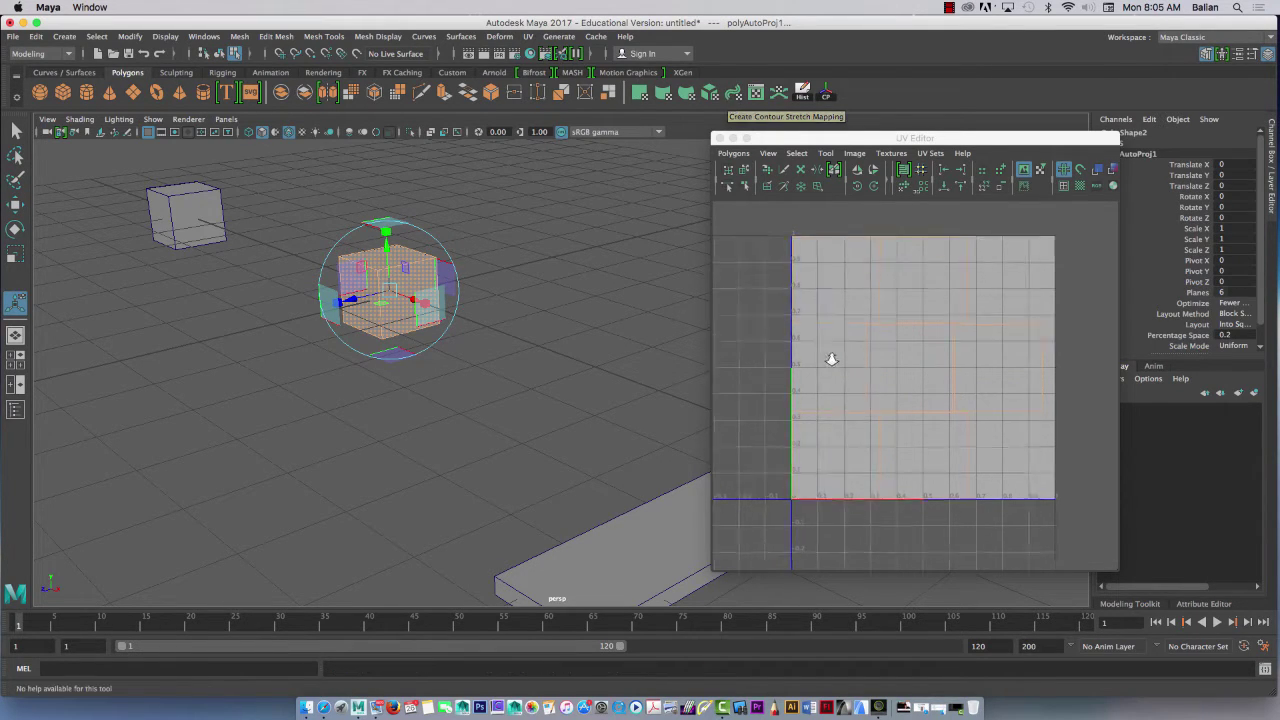
pyautogui.scroll(2, 886, 380)
pyautogui.keyDown('alt'); pyautogui.moveTo(799, 401); pyautogui.dragTo(808, 446, button='right'); pyautogui.keyUp('alt')
pyautogui.moveTo(808, 446)
pyautogui.keyDown('alt'); pyautogui.mouseDown(button='middle')
pyautogui.moveTo(800, 457)
pyautogui.moveTo(795, 447)
pyautogui.mouseUp(button='middle'); pyautogui.keyUp('alt')
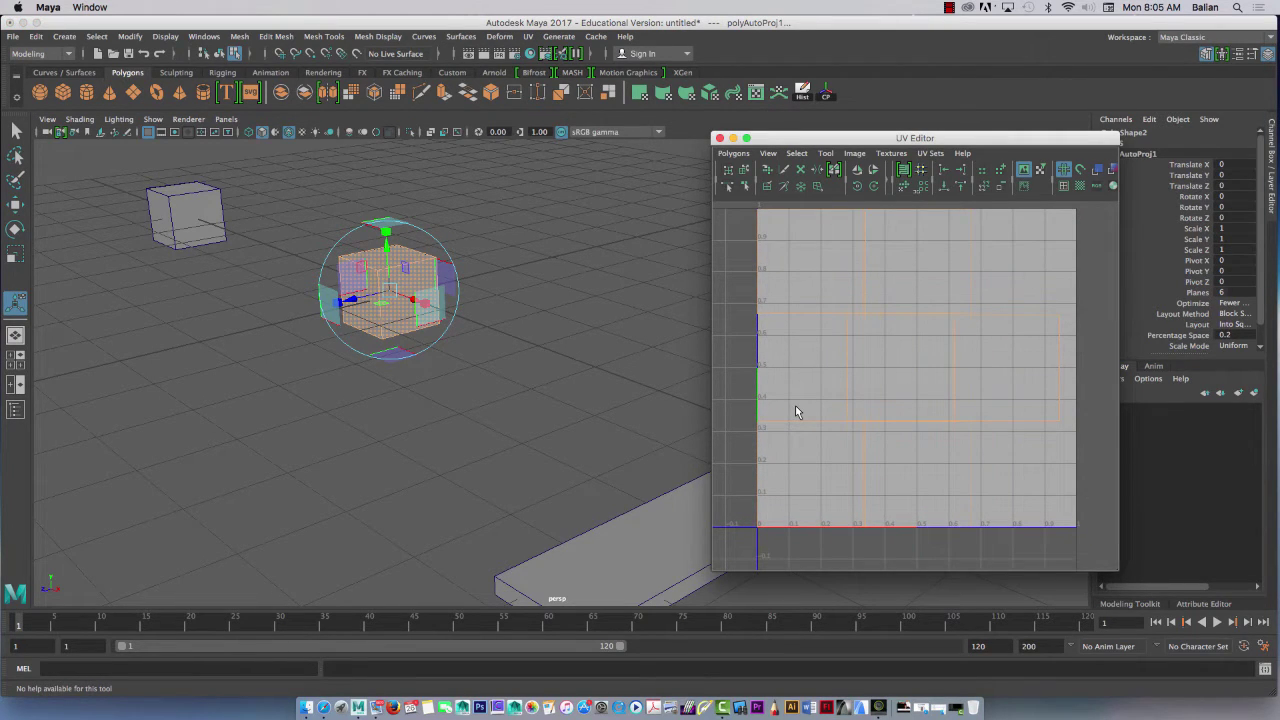
pyautogui.click(809, 246)
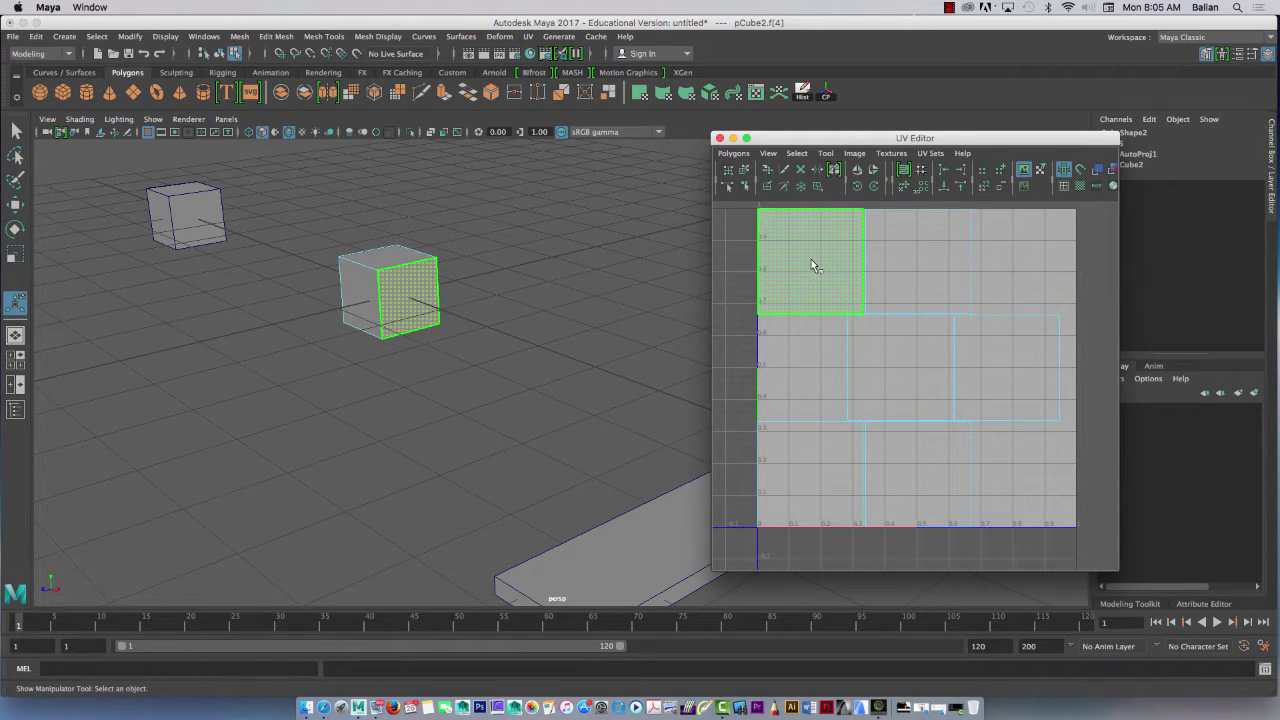
# Move the selected upper-left UV face left by about 0.1 so it extends past the layout grid's left edge.
pyautogui.press('w')
pyautogui.moveTo(880, 260)
pyautogui.mouseDown()
pyautogui.moveTo(830, 275)
pyautogui.moveTo(862, 282)
pyautogui.mouseUp()
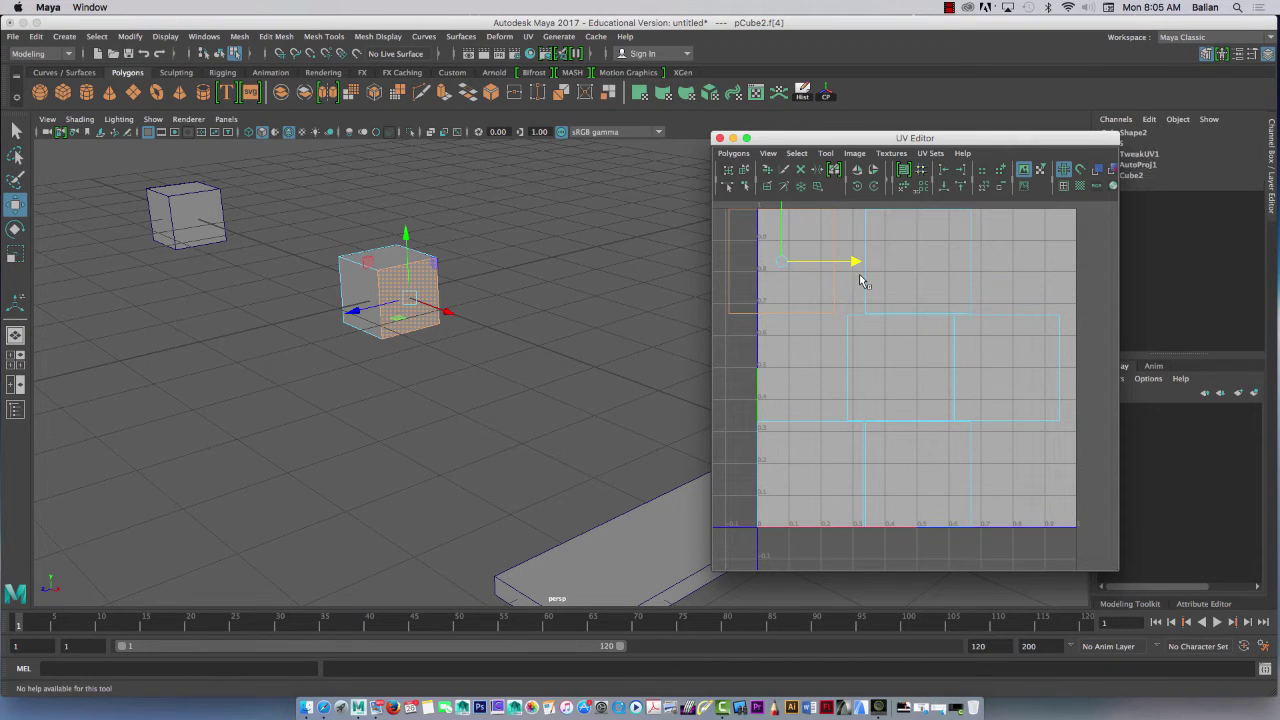
# Select two more of the cube's side faces in turn and compare each with its matching square in the UV layout.
pyautogui.keyDown('alt'); pyautogui.moveTo(360, 423); pyautogui.dragTo(404, 418); pyautogui.keyUp('alt')
pyautogui.click(350, 307)
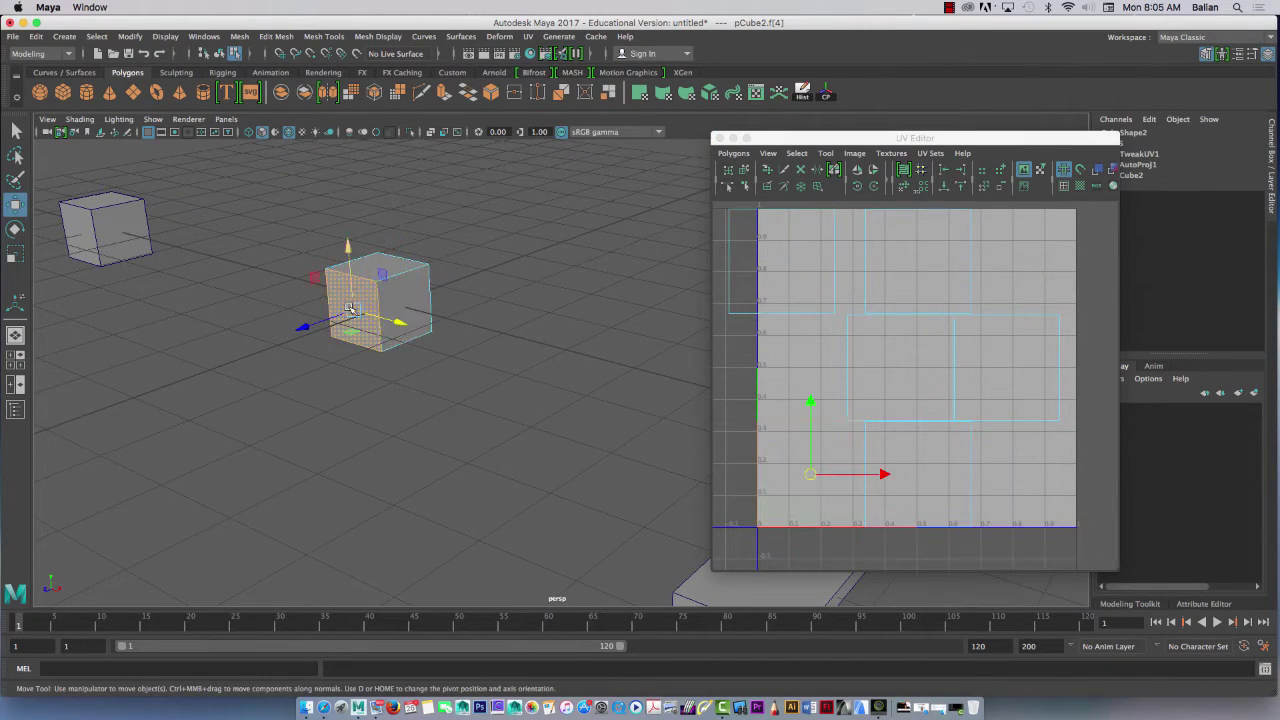
pyautogui.keyDown('alt'); pyautogui.moveTo(286, 336); pyautogui.dragTo(428, 358); pyautogui.keyUp('alt')
pyautogui.click(428, 357)
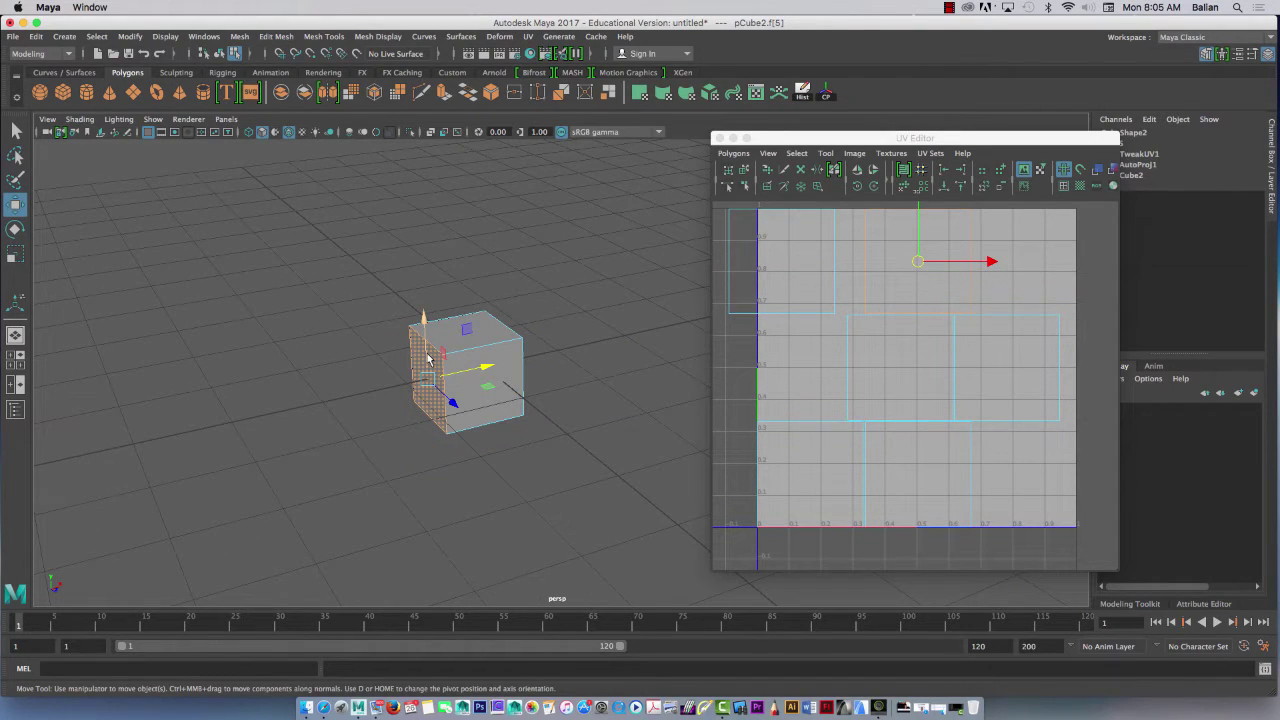
pyautogui.keyDown('alt'); pyautogui.moveTo(371, 374); pyautogui.dragTo(266, 303); pyautogui.keyUp('alt')
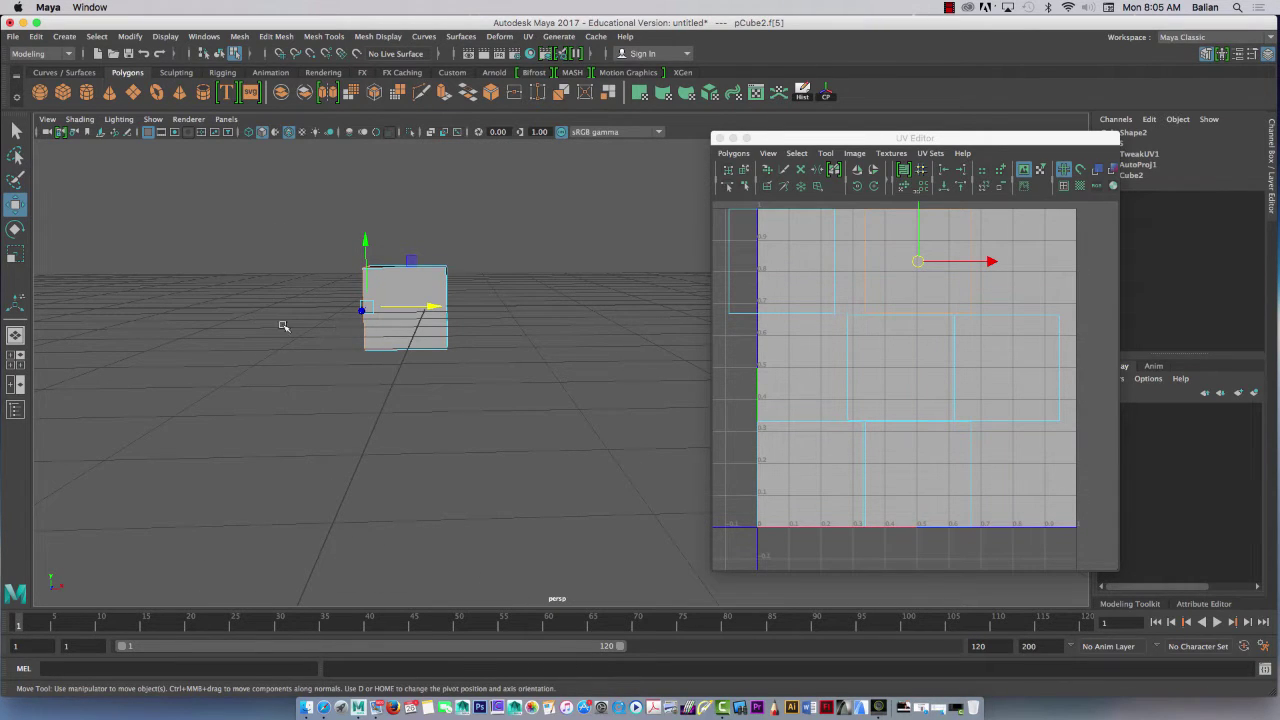
pyautogui.keyDown('alt'); pyautogui.moveTo(284, 326); pyautogui.dragTo(341, 344); pyautogui.keyUp('alt')
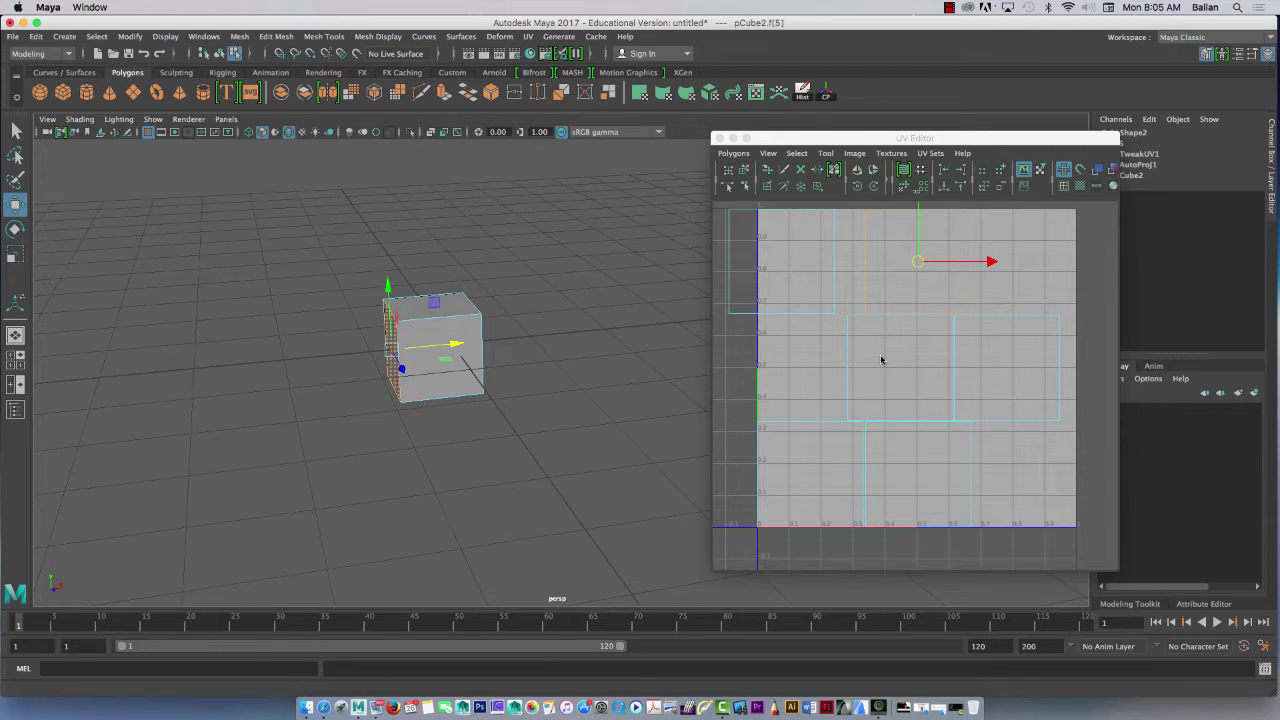
# Select the displaced upper-left UV face and move it back right to the left edge of the layout grid.
pyautogui.click(796, 270)
pyautogui.moveTo(828, 264); pyautogui.dragTo(838, 272)
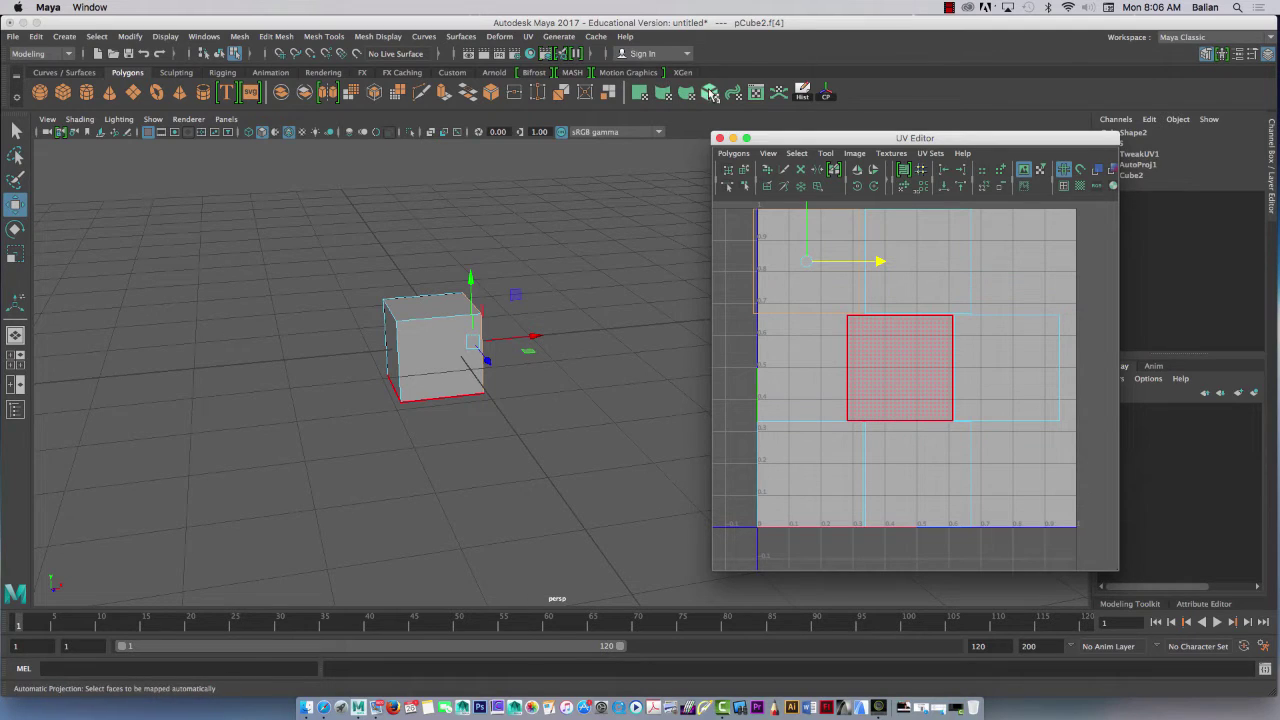
pyautogui.click(784, 133)
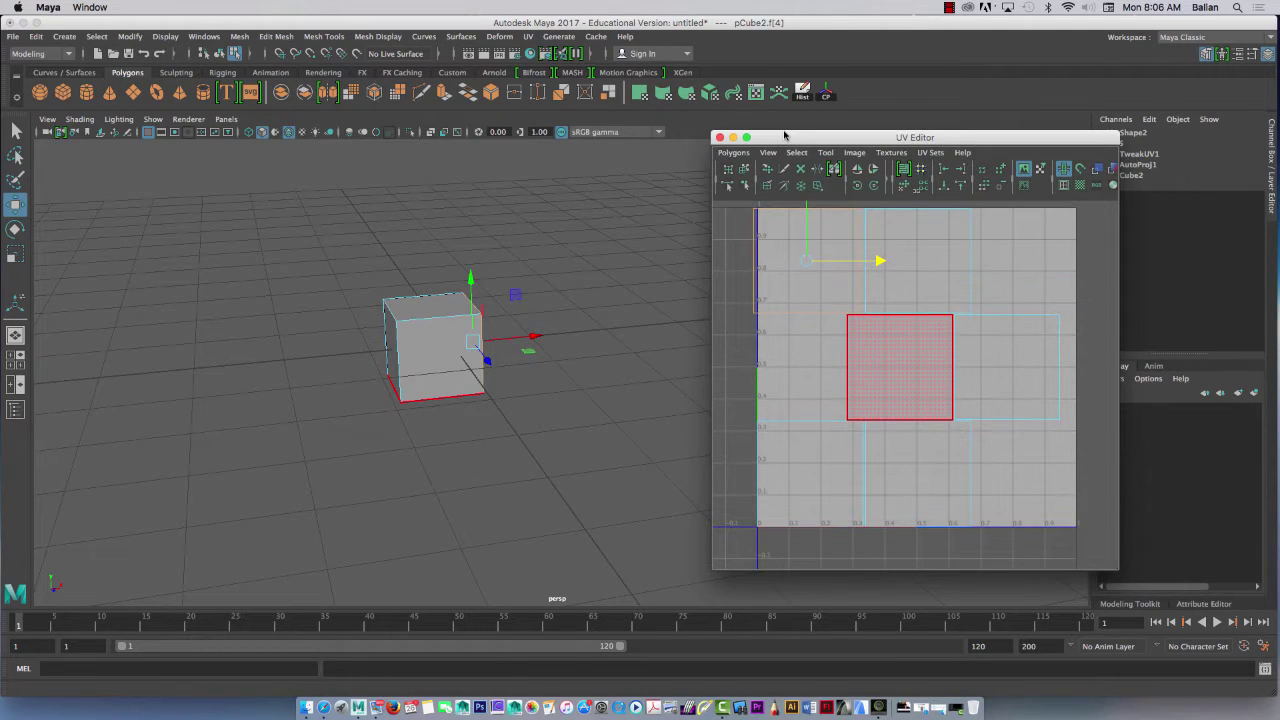
pyautogui.keyDown('alt'); pyautogui.moveTo(825, 383); pyautogui.dragTo(772, 319, button='right'); pyautogui.keyUp('alt')
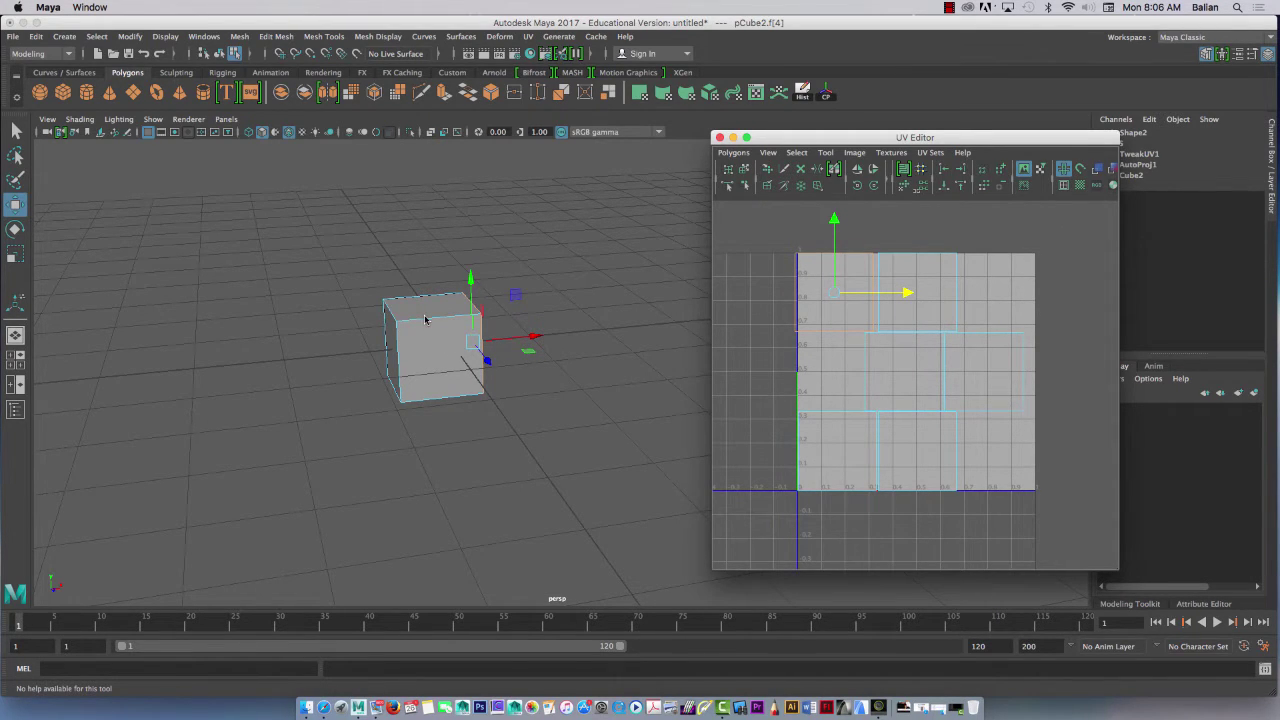
pyautogui.scroll(-2, 749, 314)
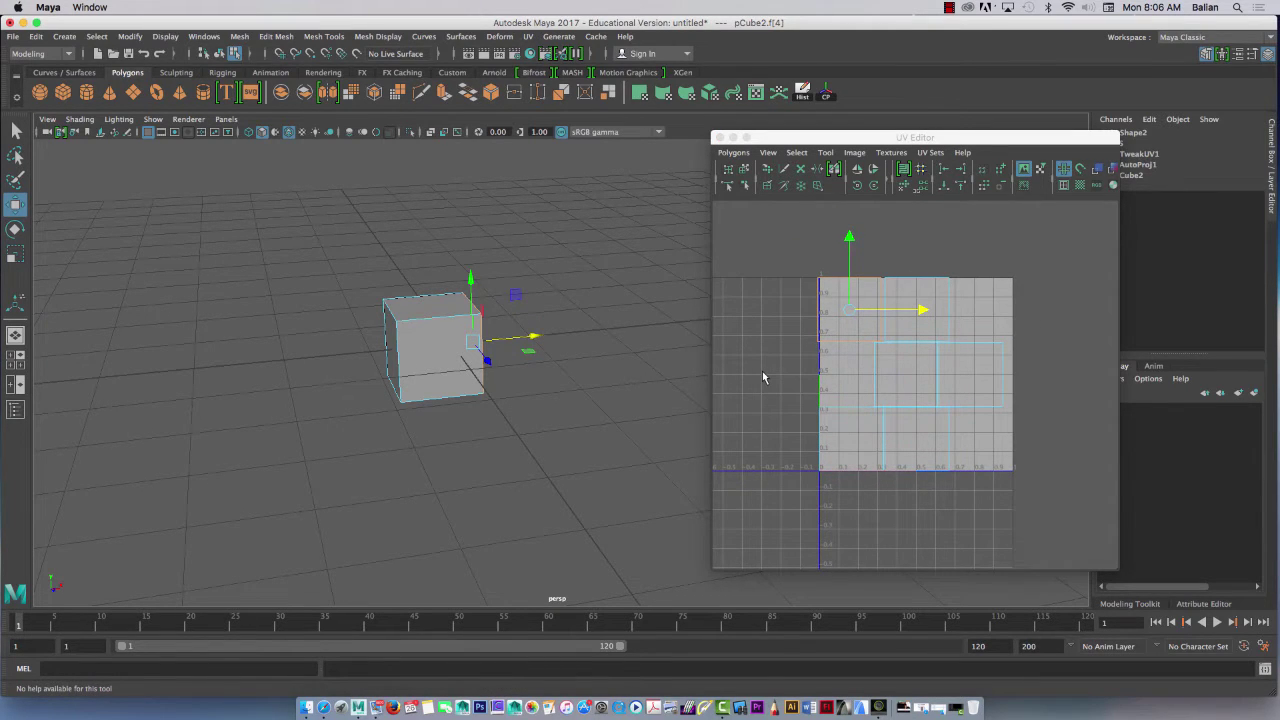
pyautogui.keyDown('alt'); pyautogui.moveTo(804, 343); pyautogui.dragTo(794, 325, button='middle'); pyautogui.keyUp('alt')
pyautogui.keyDown('alt'); pyautogui.moveTo(794, 330); pyautogui.dragTo(866, 354, button='right'); pyautogui.keyUp('alt')
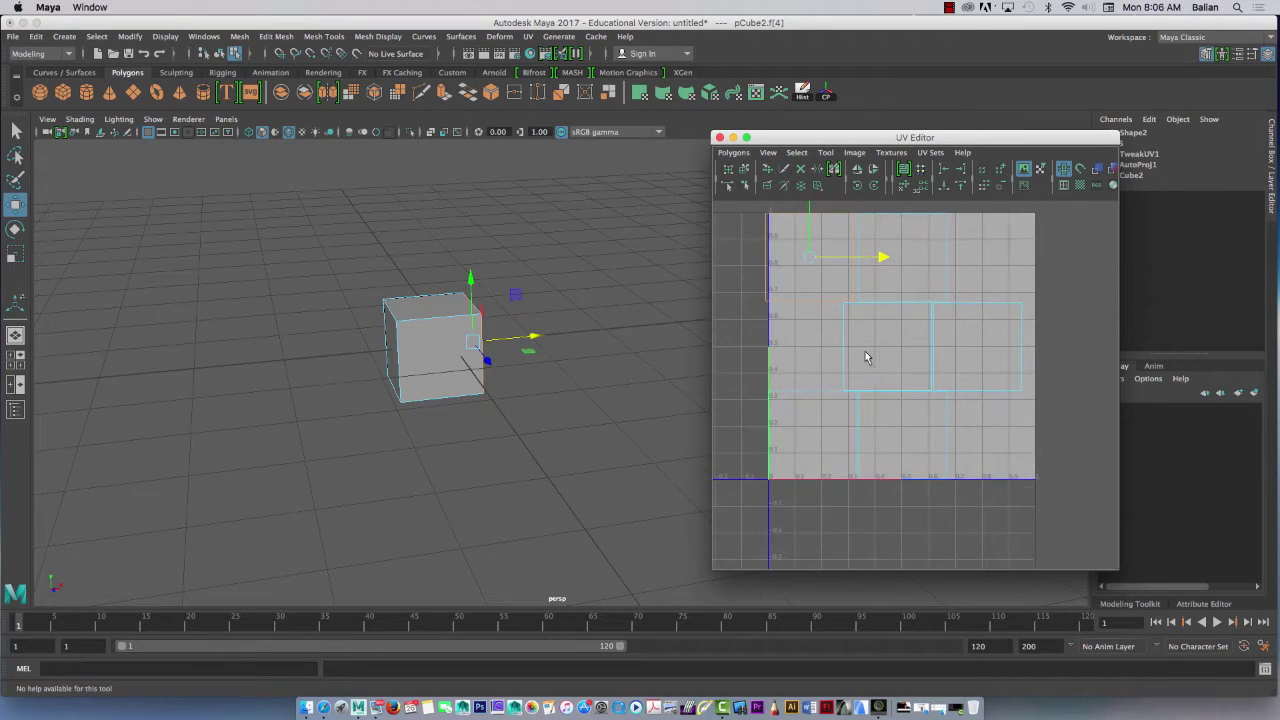
pyautogui.keyDown('alt'); pyautogui.moveTo(775, 355); pyautogui.dragTo(789, 359, button='middle'); pyautogui.keyUp('alt')
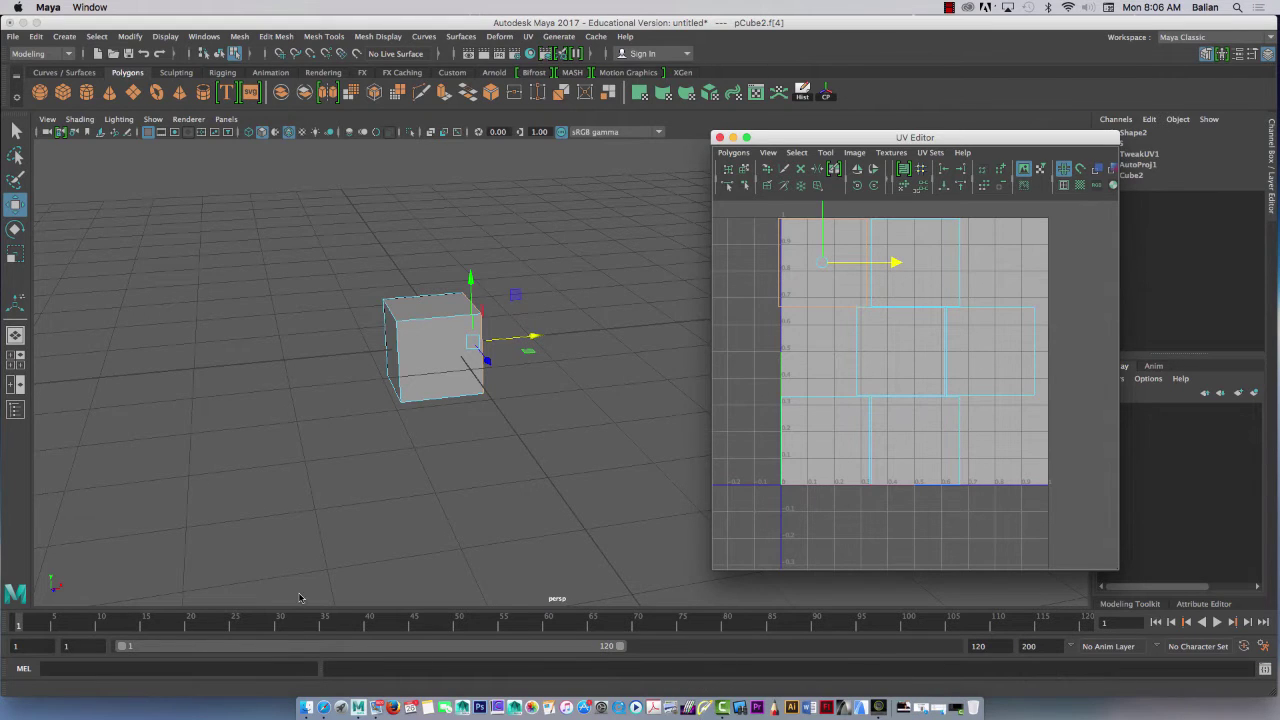
# Switch to Finder and open Gr12_Wk2_D3_WoodBoardsTexturePainted4.jpg, placing the image beside the file list.
pyautogui.click(307, 708)
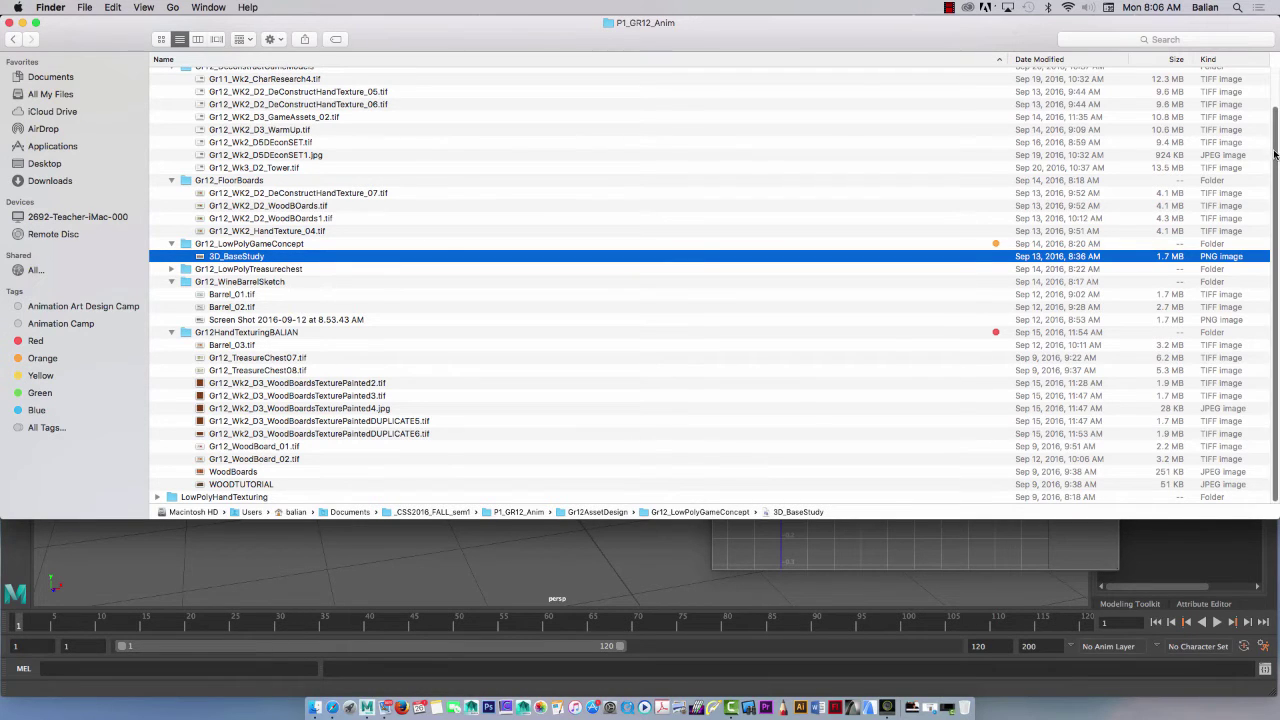
pyautogui.moveTo(1275, 151); pyautogui.dragTo(1263, 89)
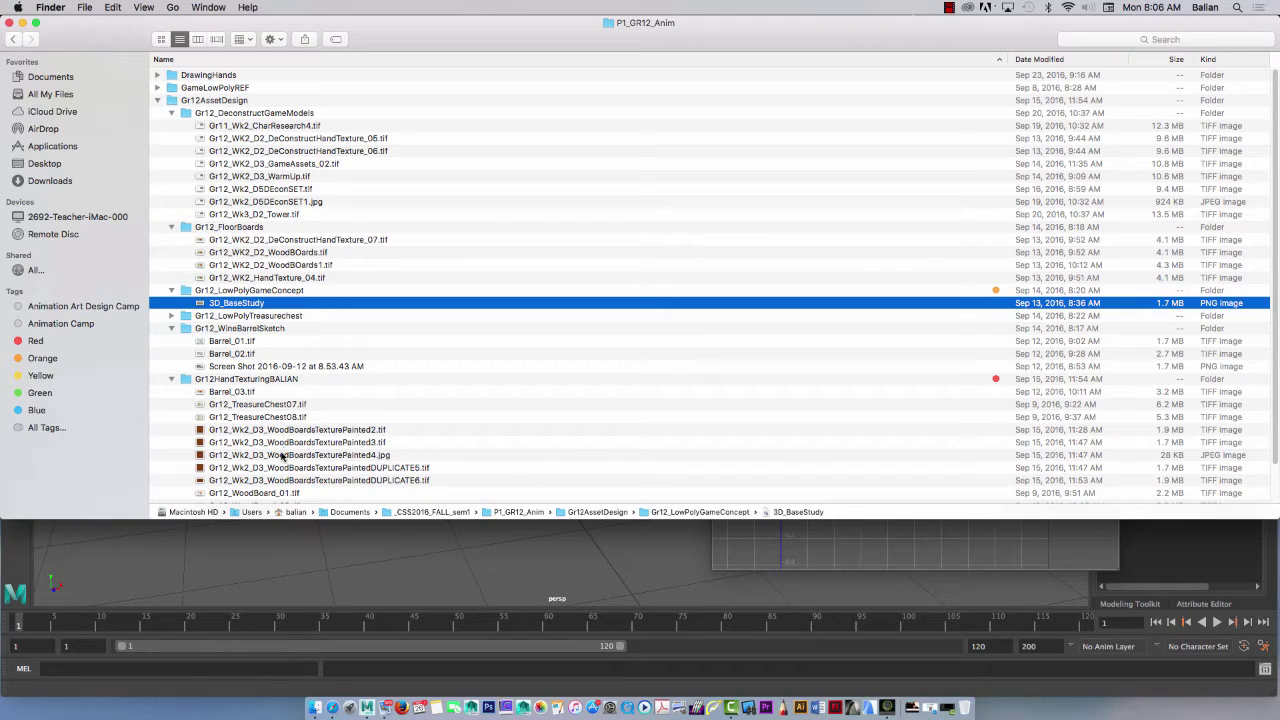
pyautogui.doubleClick(278, 456)
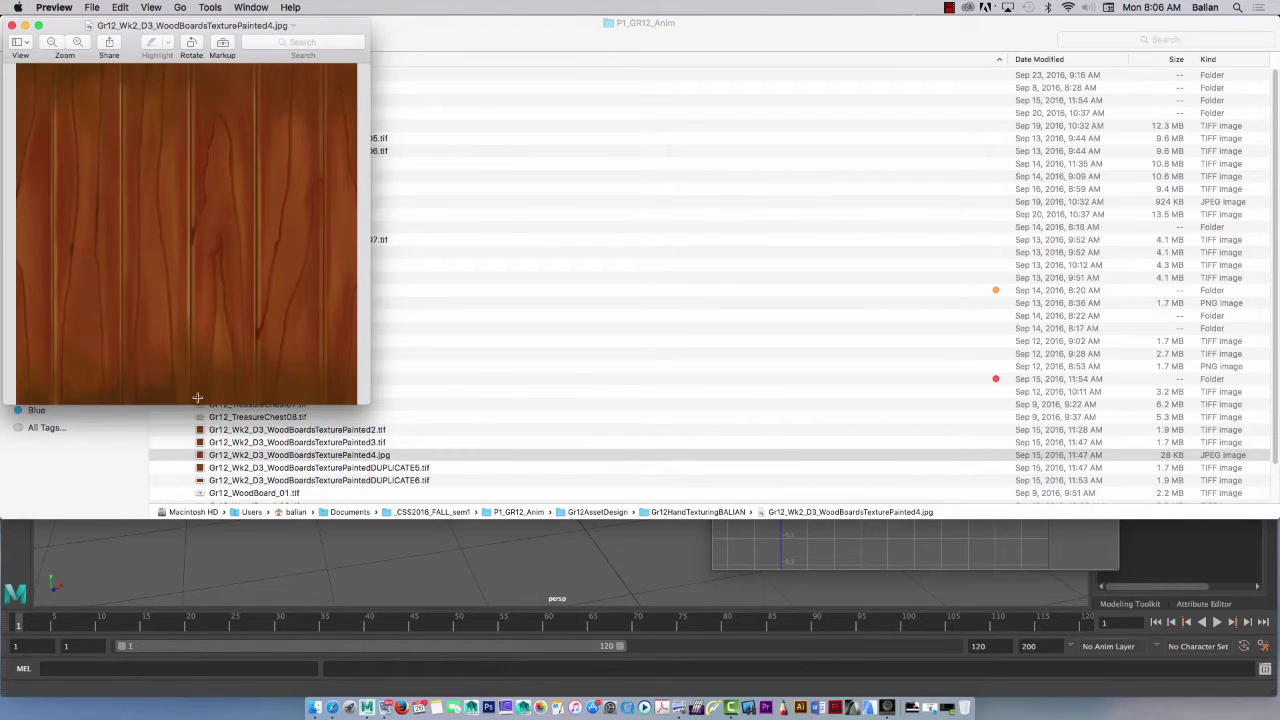
pyautogui.moveTo(73, 35); pyautogui.dragTo(716, 75)
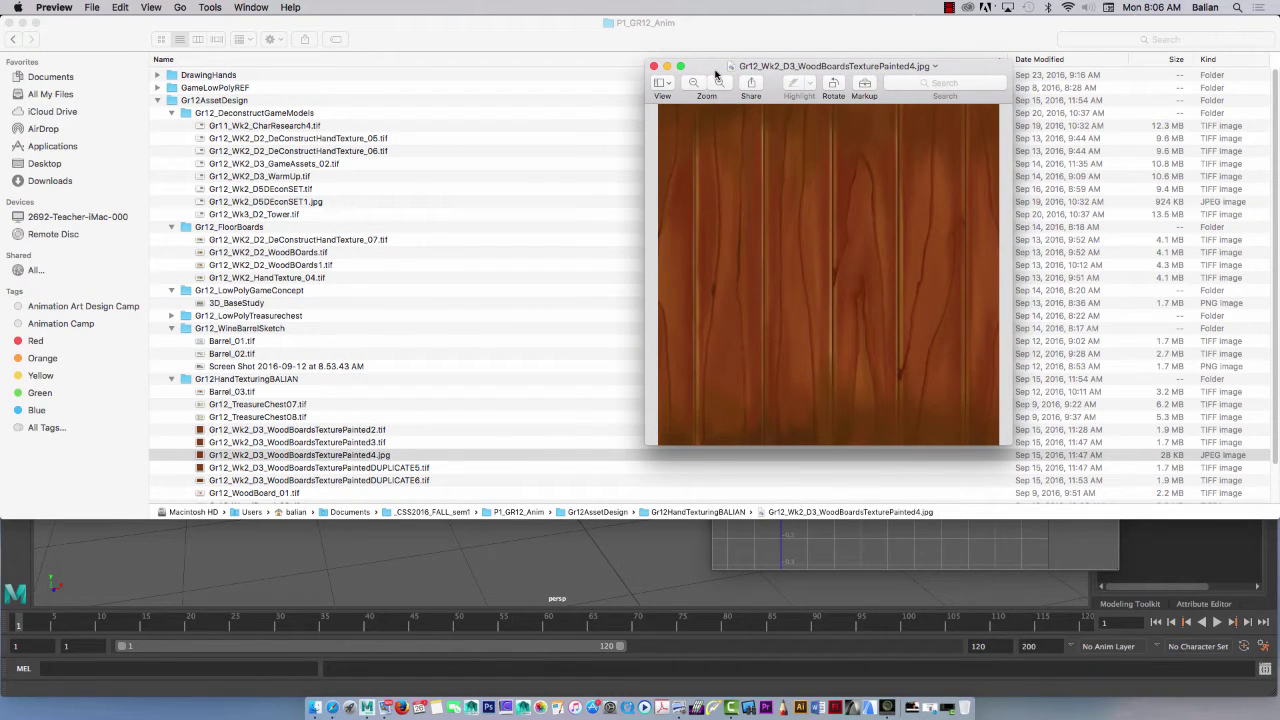
# View the Gr12_WK2_D2_DeConstructHandTexture_07.tif image, minimize the image and Finder windows, and return to Maya.
pyautogui.doubleClick(271, 244)
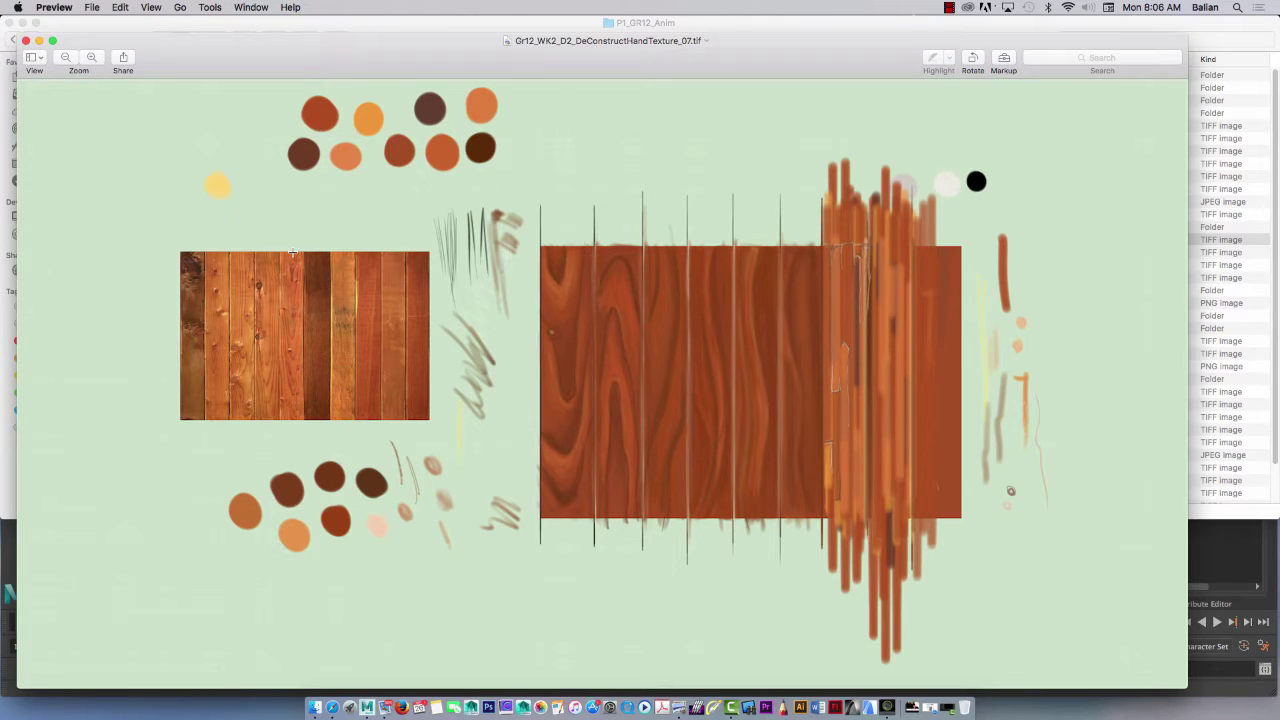
pyautogui.click(39, 41)
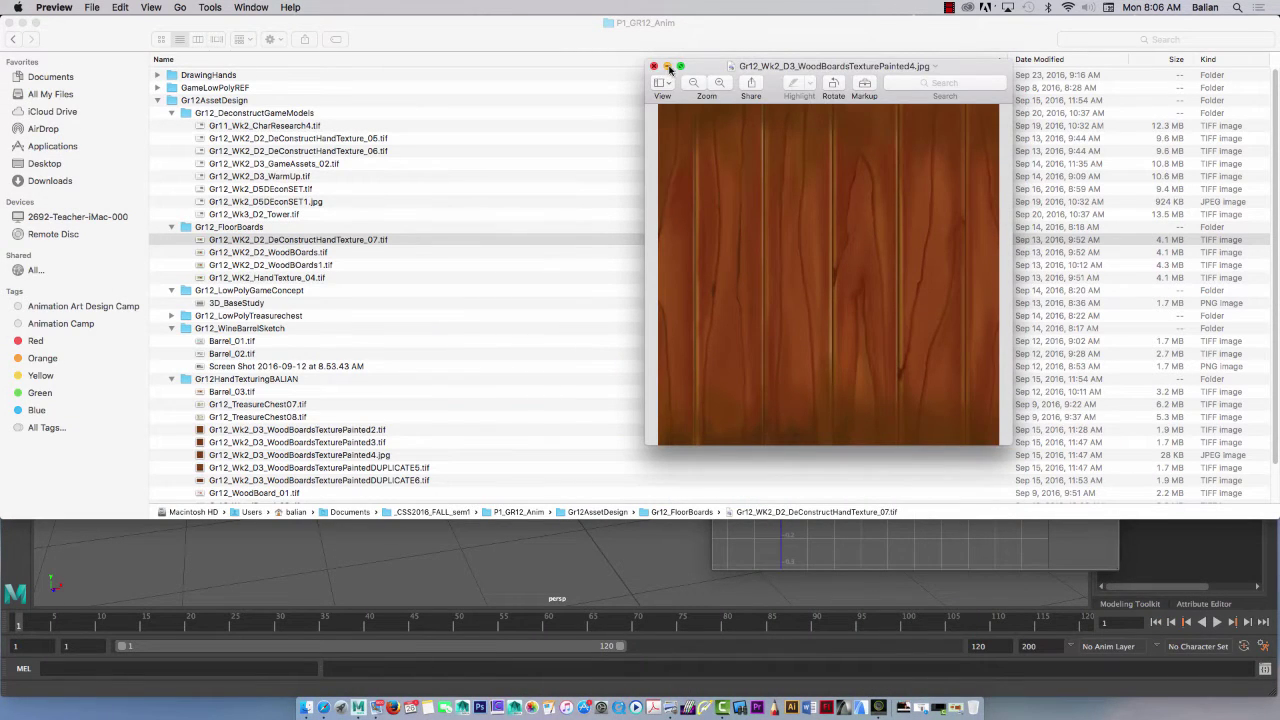
pyautogui.click(668, 67)
pyautogui.click(22, 23)
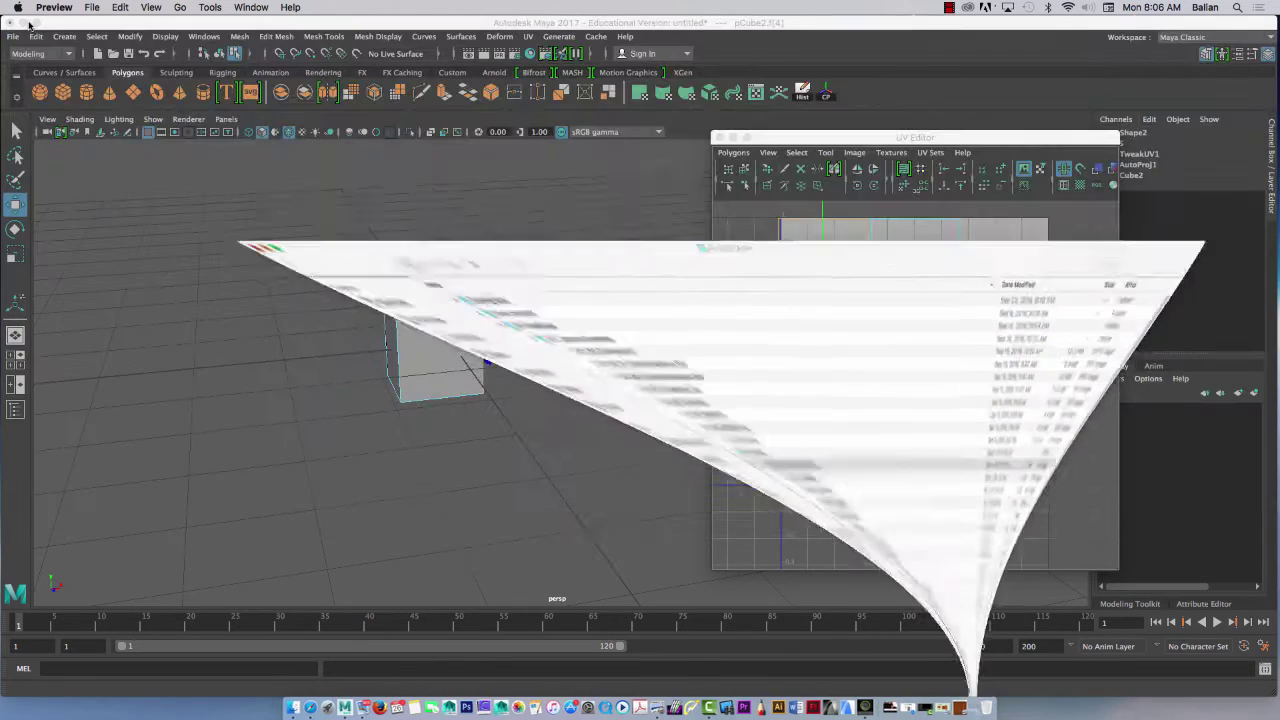
pyautogui.click(366, 438)
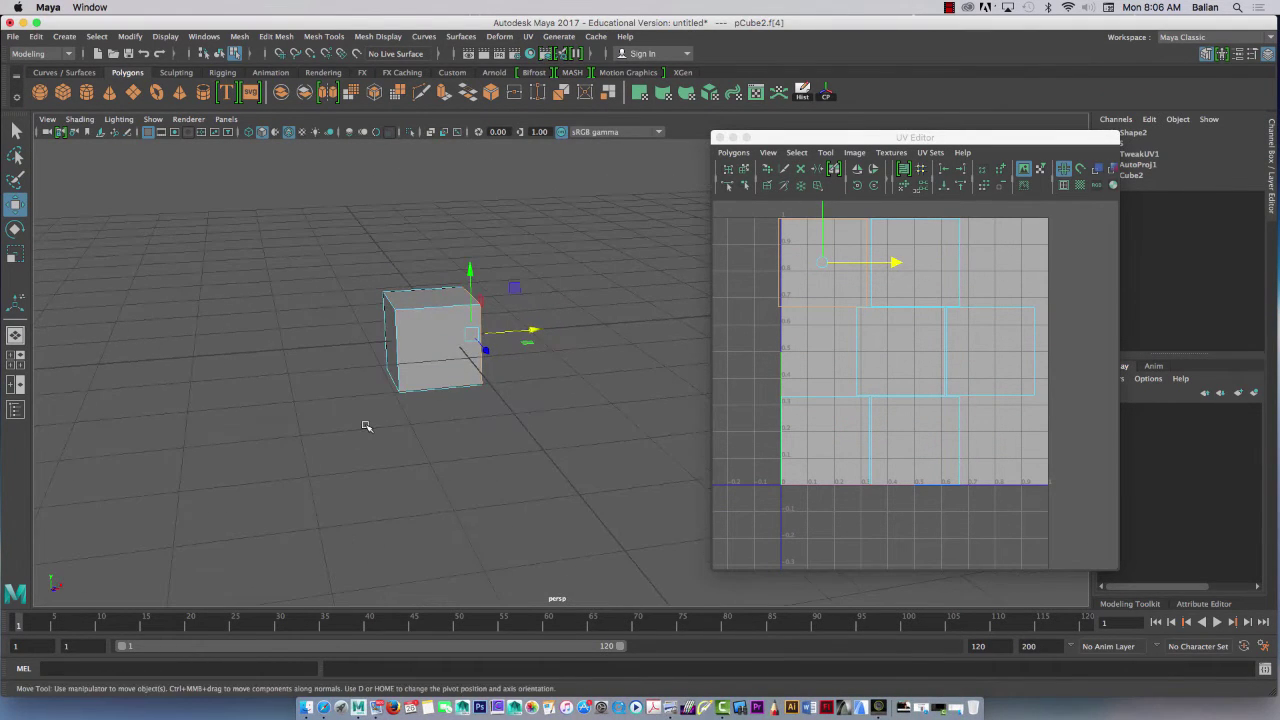
# With the Move UV Shell tool, move the upper-left shell left by about 0.2 and the top-middle shell right by about 0.15.
pyautogui.click(744, 169)
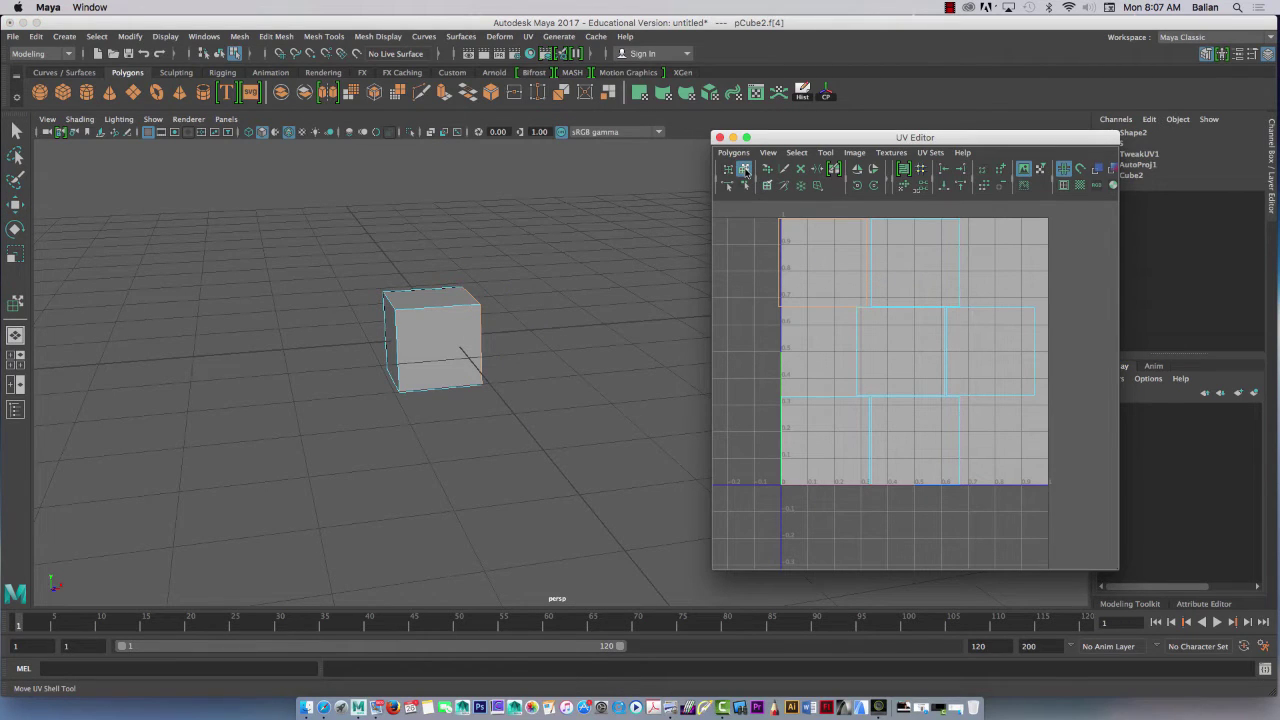
pyautogui.click(829, 263)
pyautogui.moveTo(829, 263); pyautogui.dragTo(894, 263)
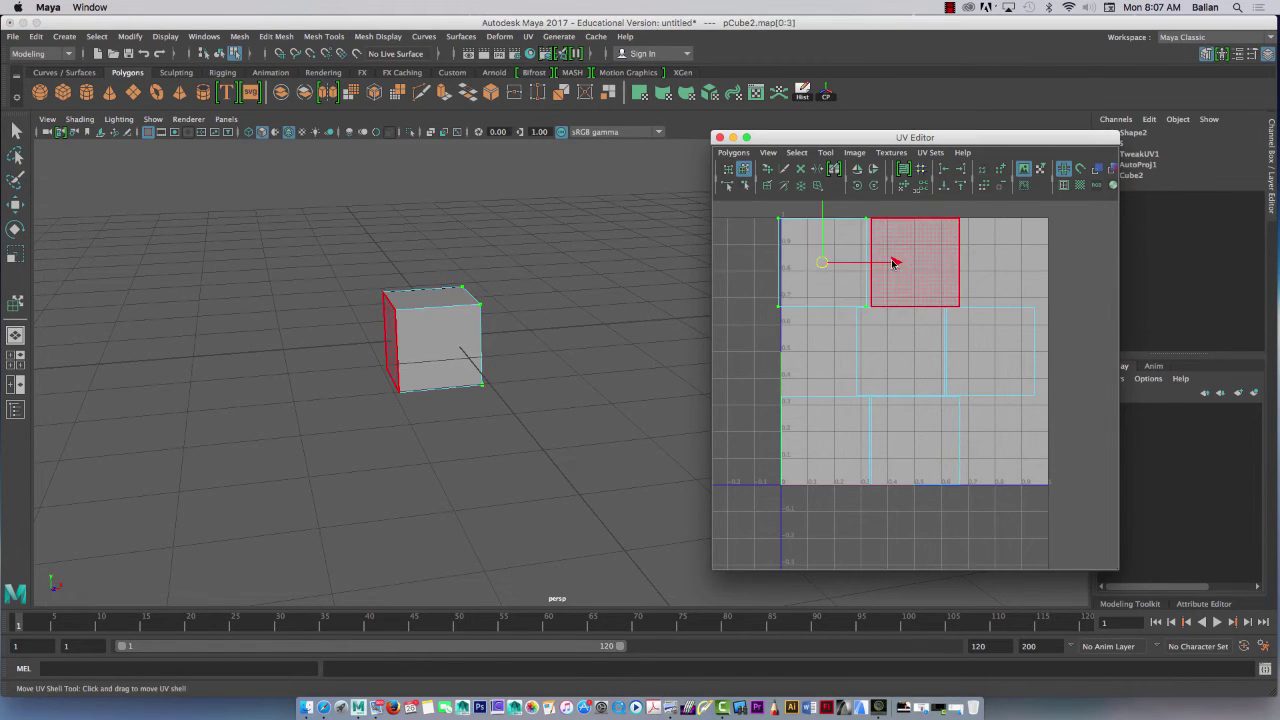
pyautogui.moveTo(798, 269); pyautogui.dragTo(849, 267)
pyautogui.click(917, 261)
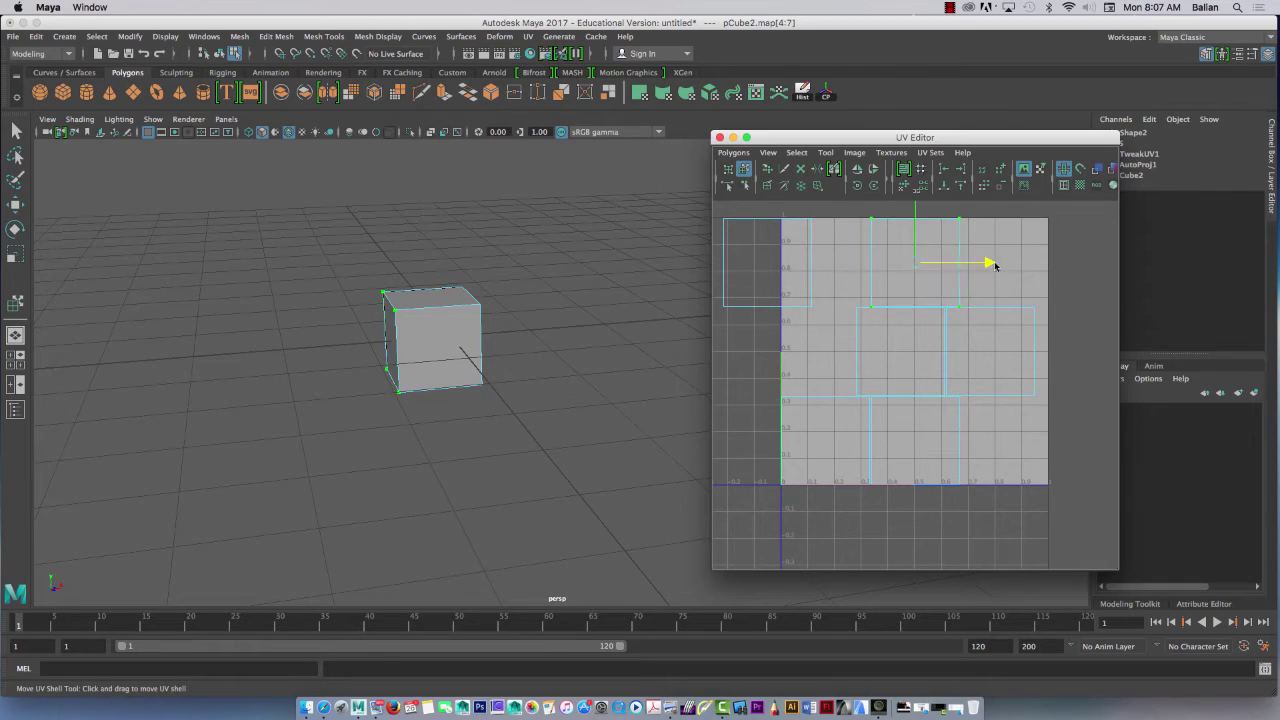
pyautogui.moveTo(993, 265); pyautogui.dragTo(1032, 263)
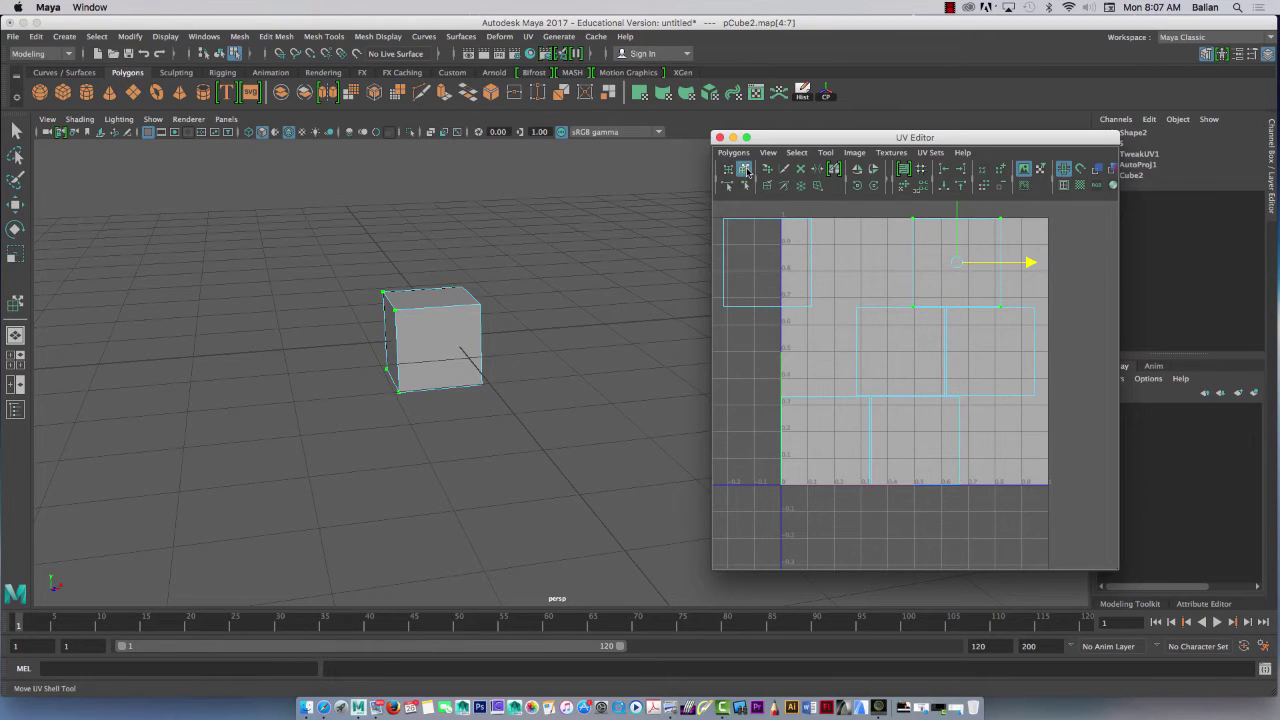
# Select the middle-row shell whose UVs match the cube's bottom face and move it left by about 0.2.
pyautogui.click(745, 170)
pyautogui.click(903, 354)
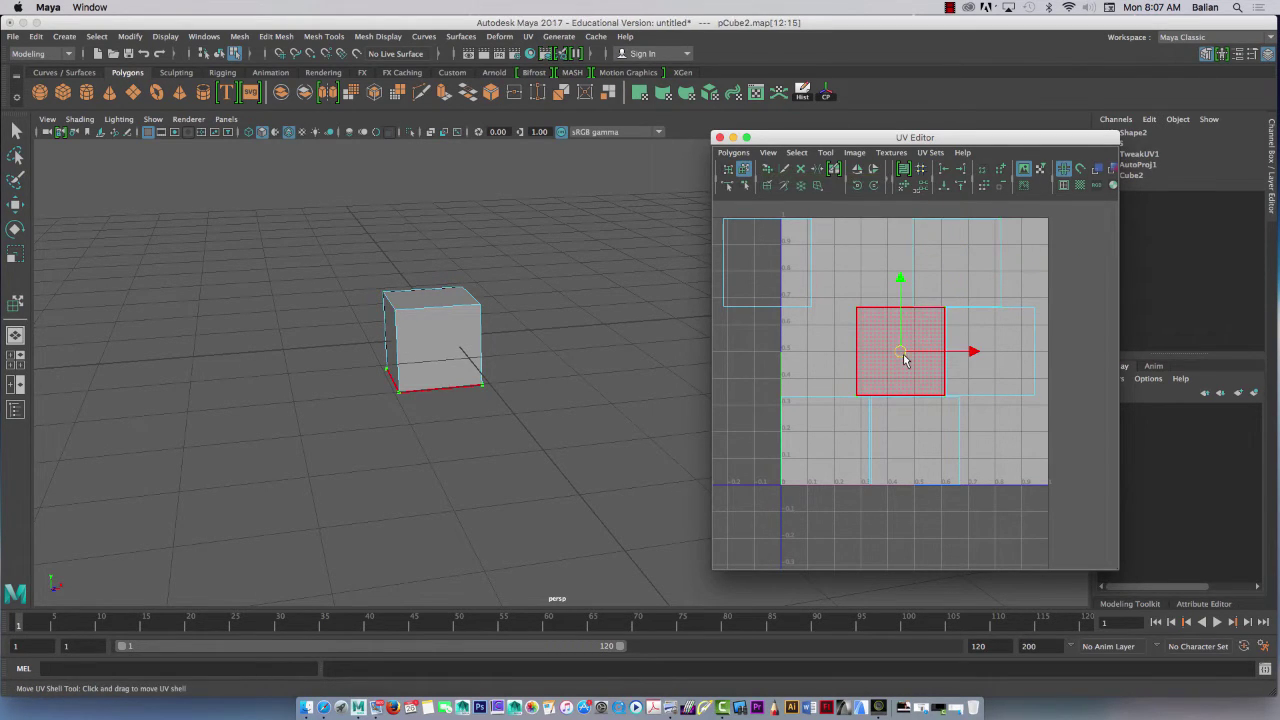
pyautogui.press('q')
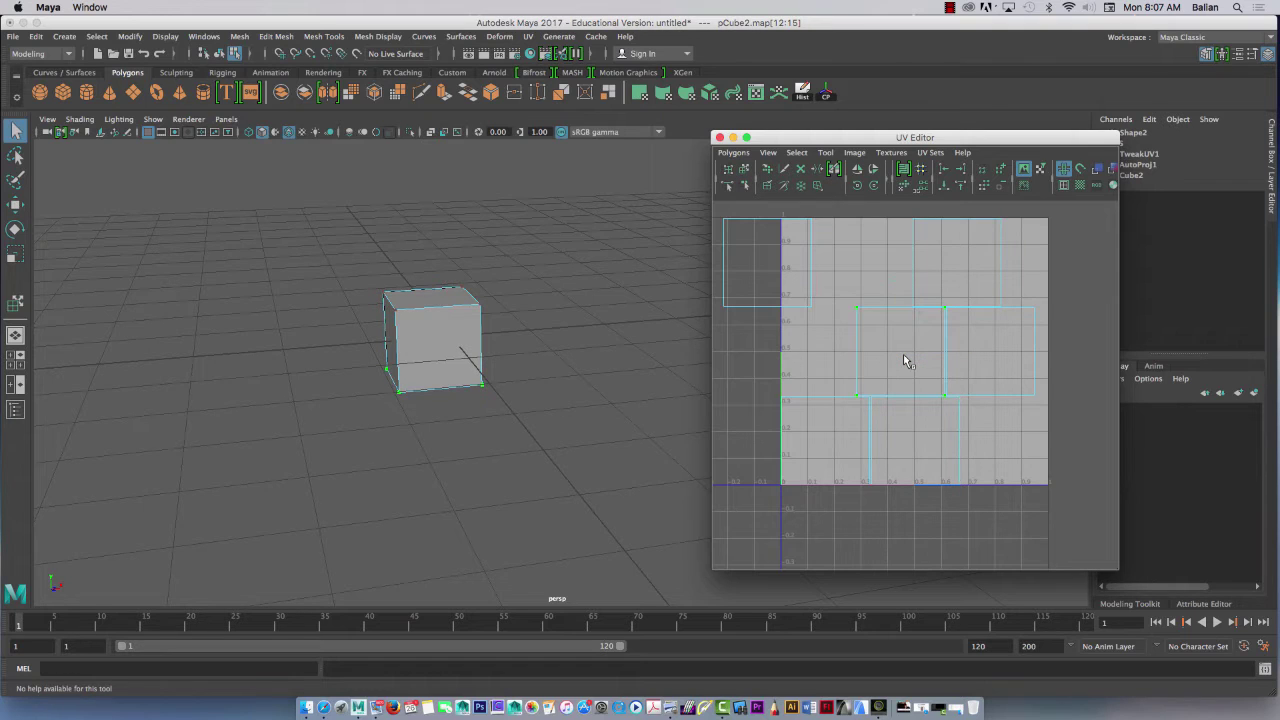
pyautogui.press('w')
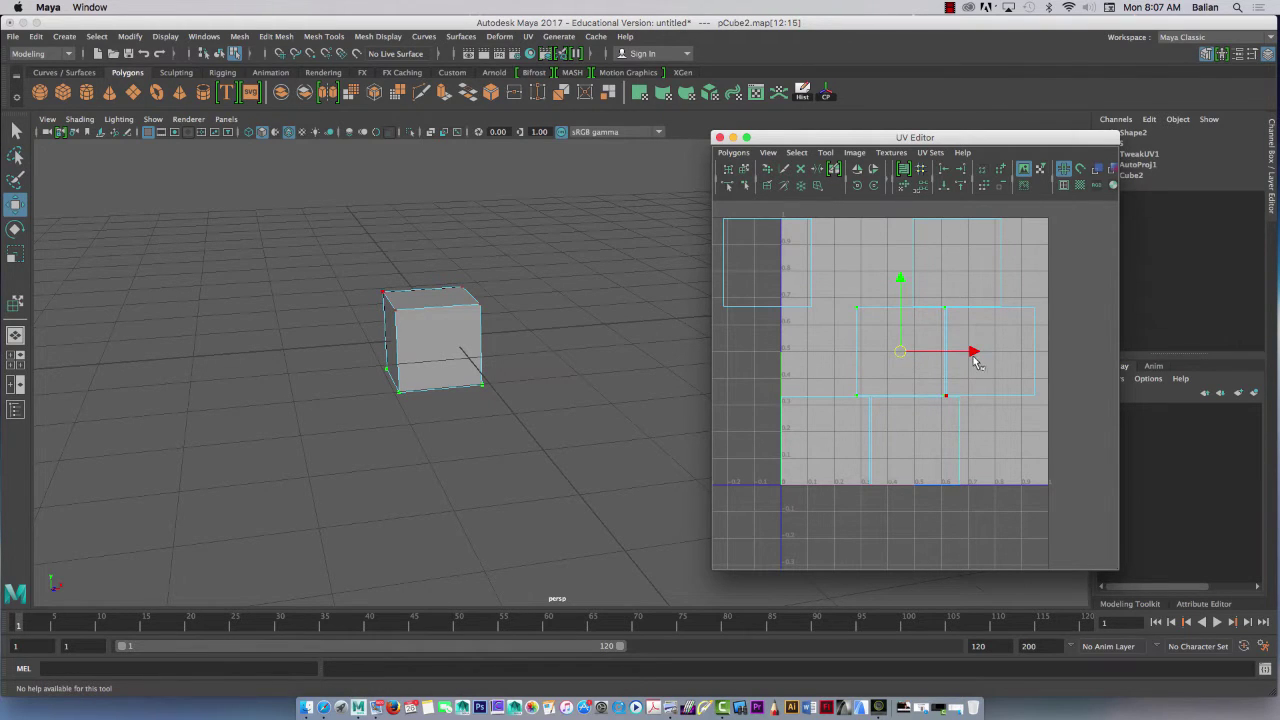
pyautogui.moveTo(974, 351); pyautogui.dragTo(919, 351)
pyautogui.click(745, 170)
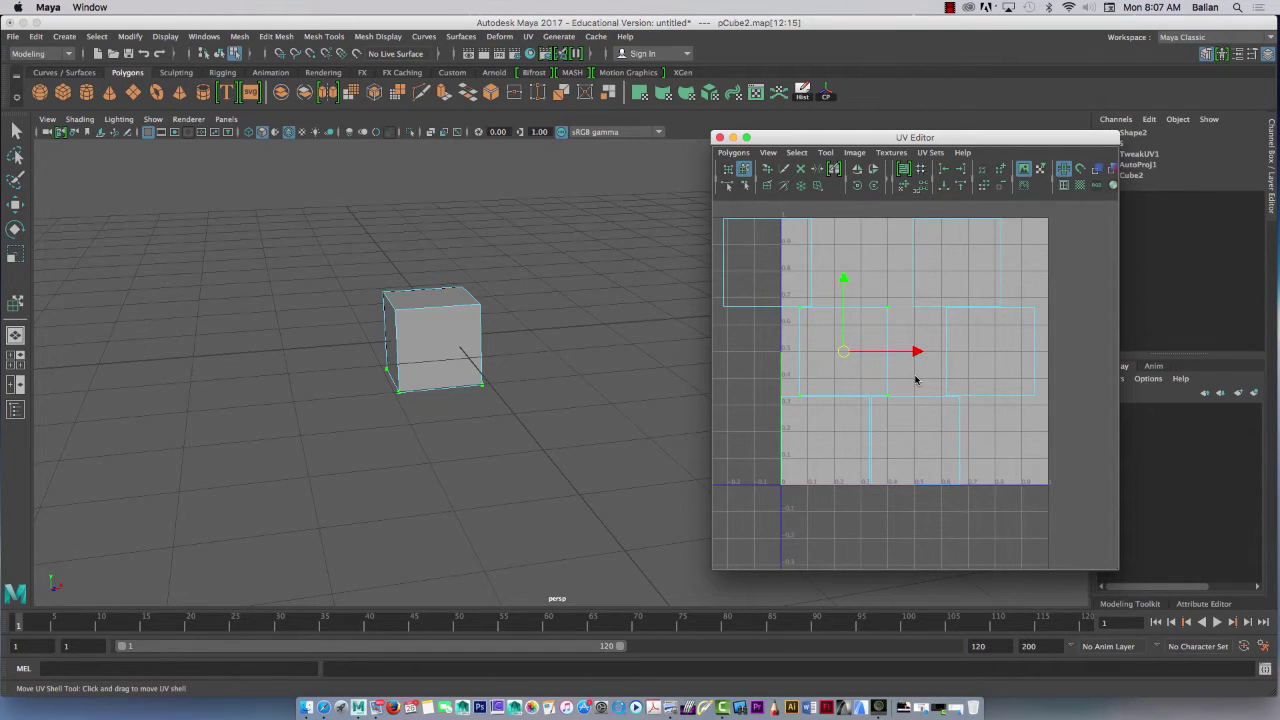
# Select the cube's left-facing side and move its UVs from the top row to just below the layout grid's lower-left corner.
pyautogui.keyDown('alt'); pyautogui.moveTo(330, 422); pyautogui.dragTo(395, 390); pyautogui.keyUp('alt')
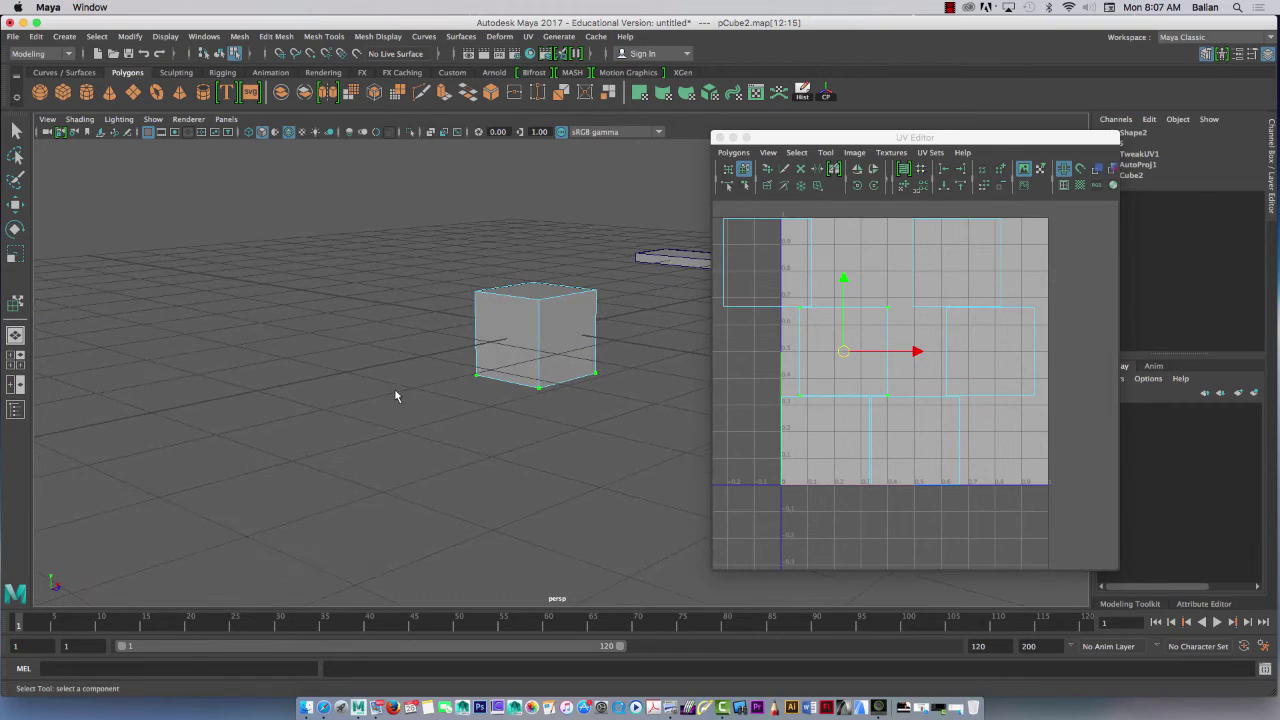
pyautogui.click(495, 346)
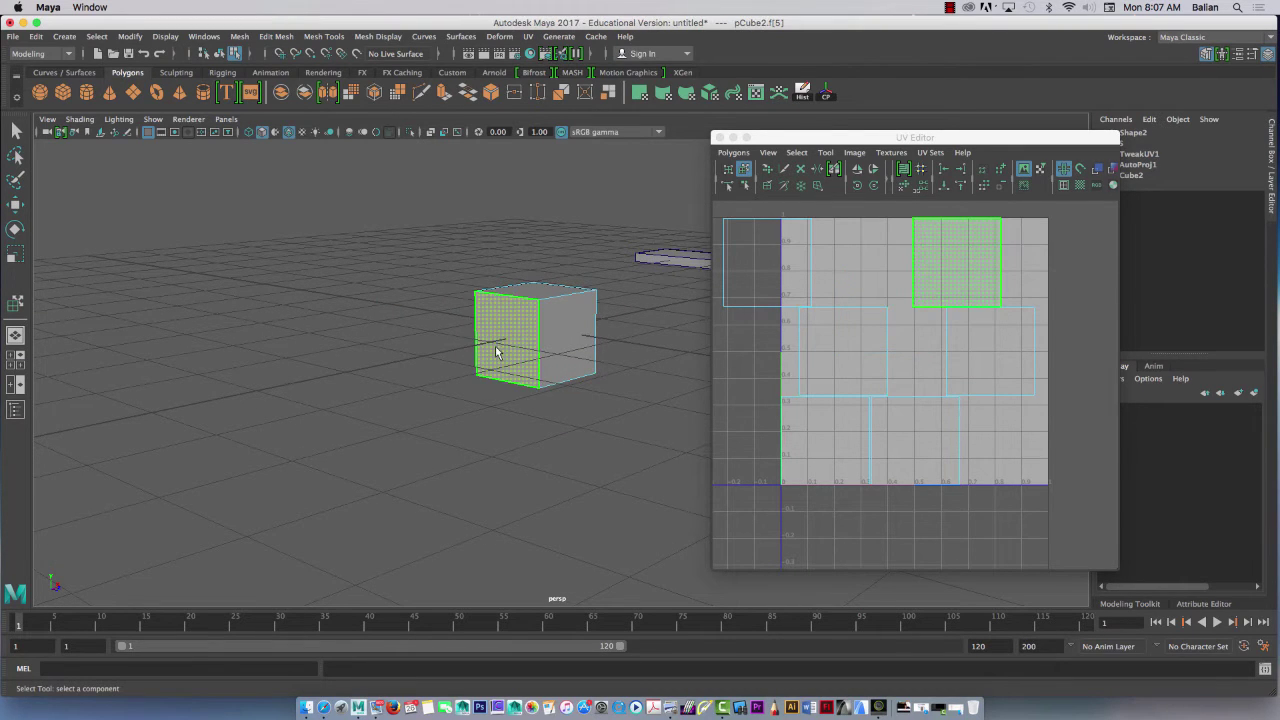
pyautogui.scroll(-3, 789, 377)
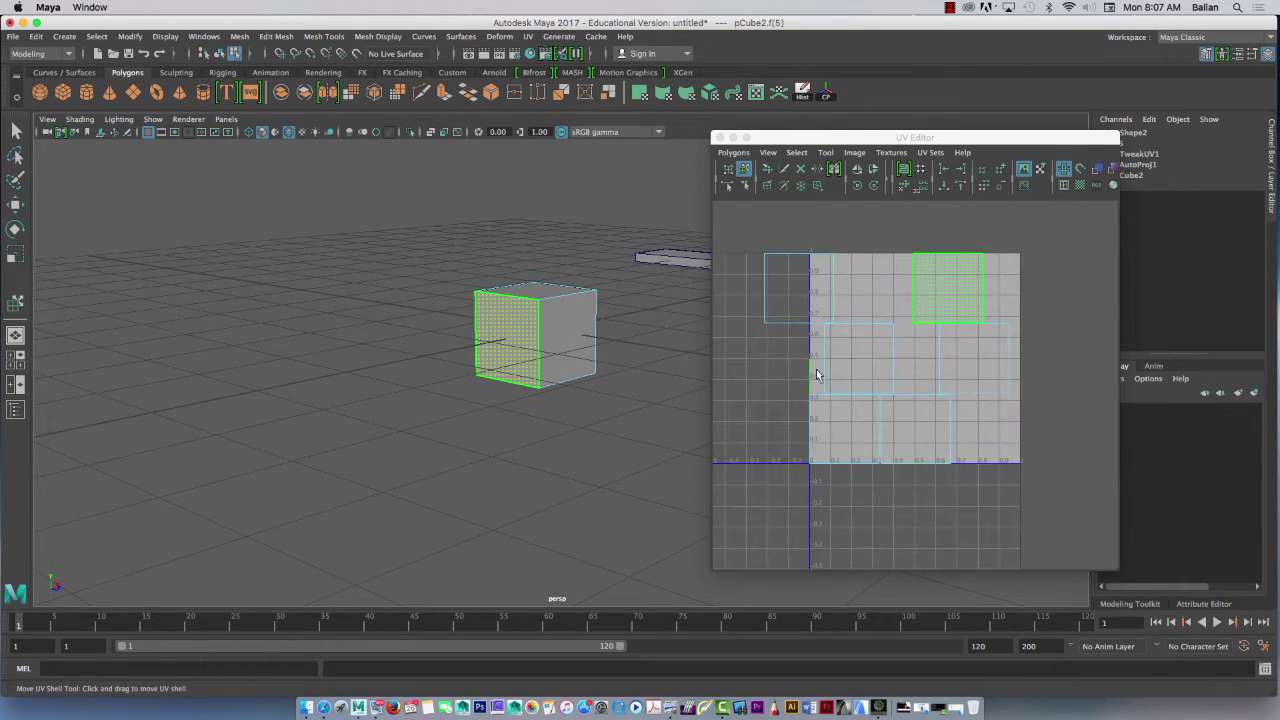
pyautogui.press('w')
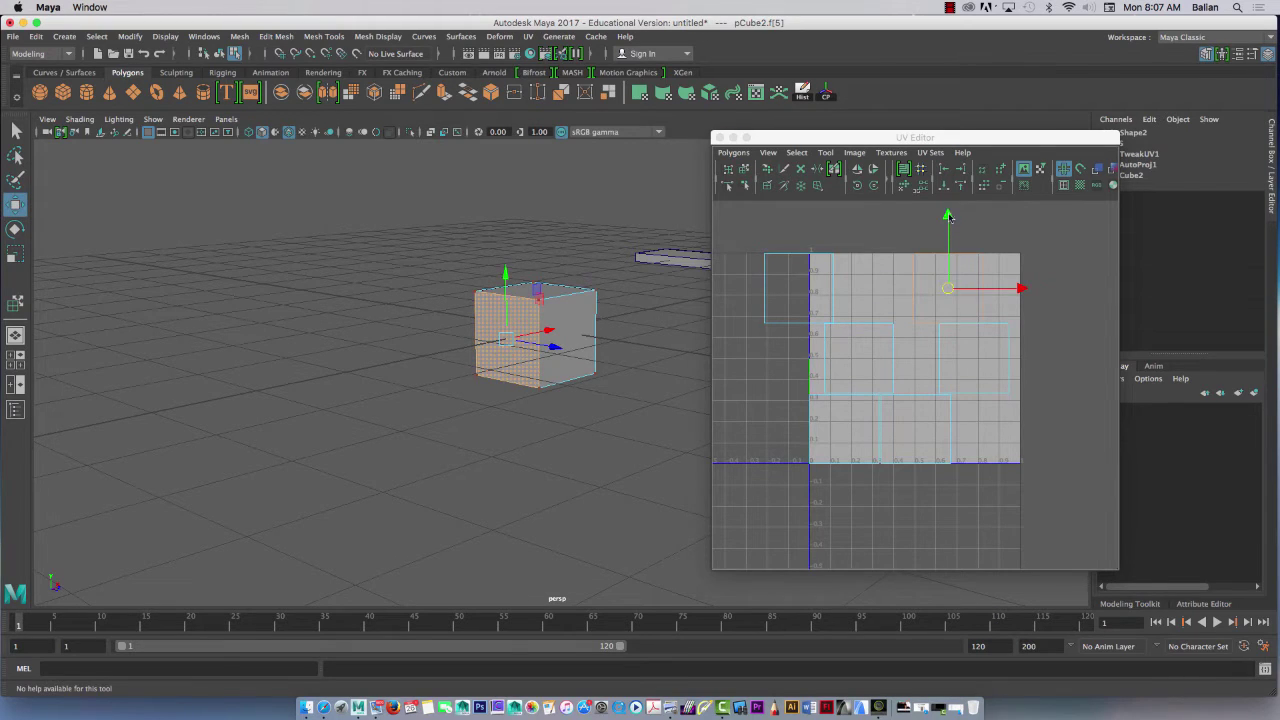
pyautogui.moveTo(949, 220); pyautogui.dragTo(946, 448)
pyautogui.moveTo(1020, 514); pyautogui.dragTo(930, 507)
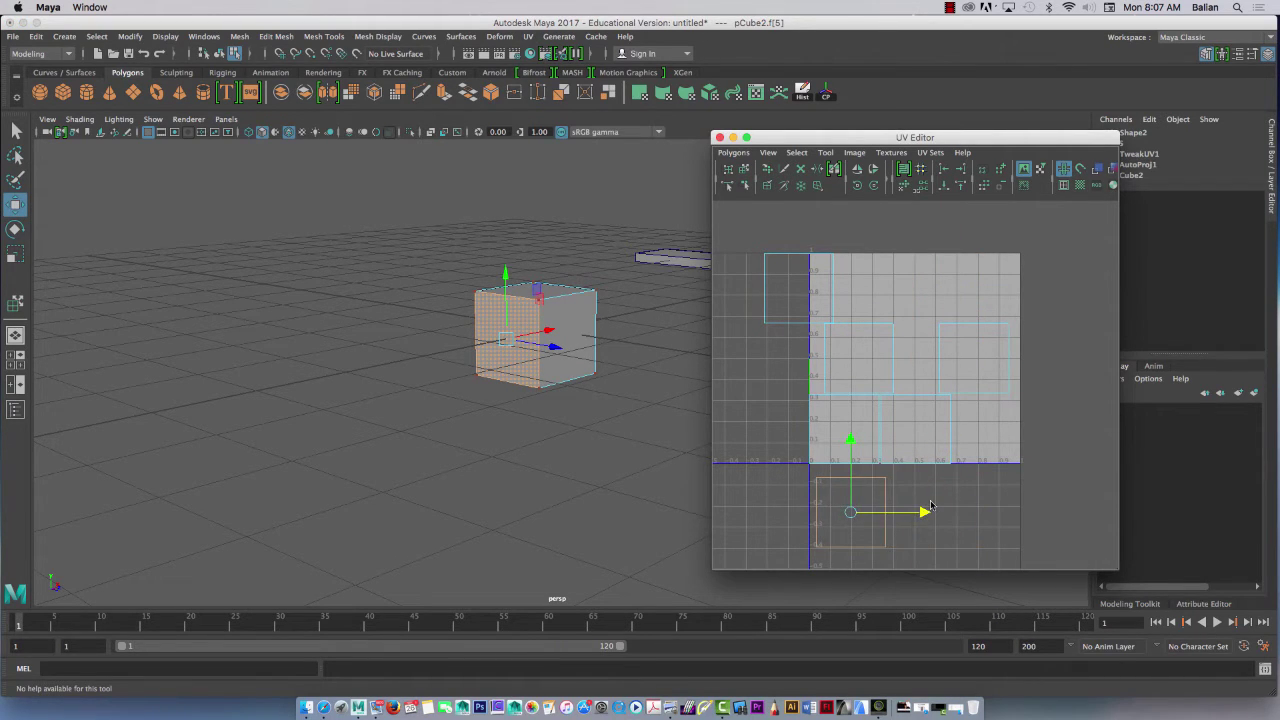
# Select the cube's right-facing side in face mode and move its UVs right, past the layout grid's right edge.
pyautogui.click(561, 325)
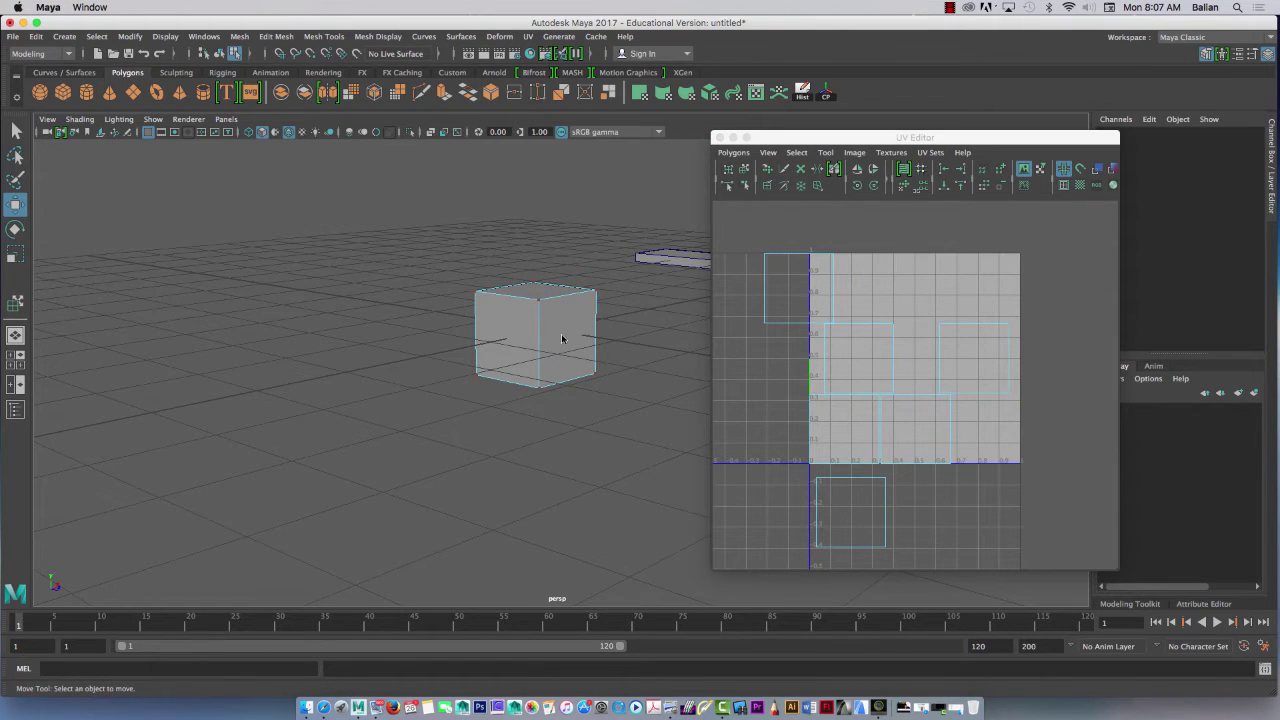
pyautogui.moveTo(561, 338); pyautogui.dragTo(562, 360, button='right')
pyautogui.click(566, 342)
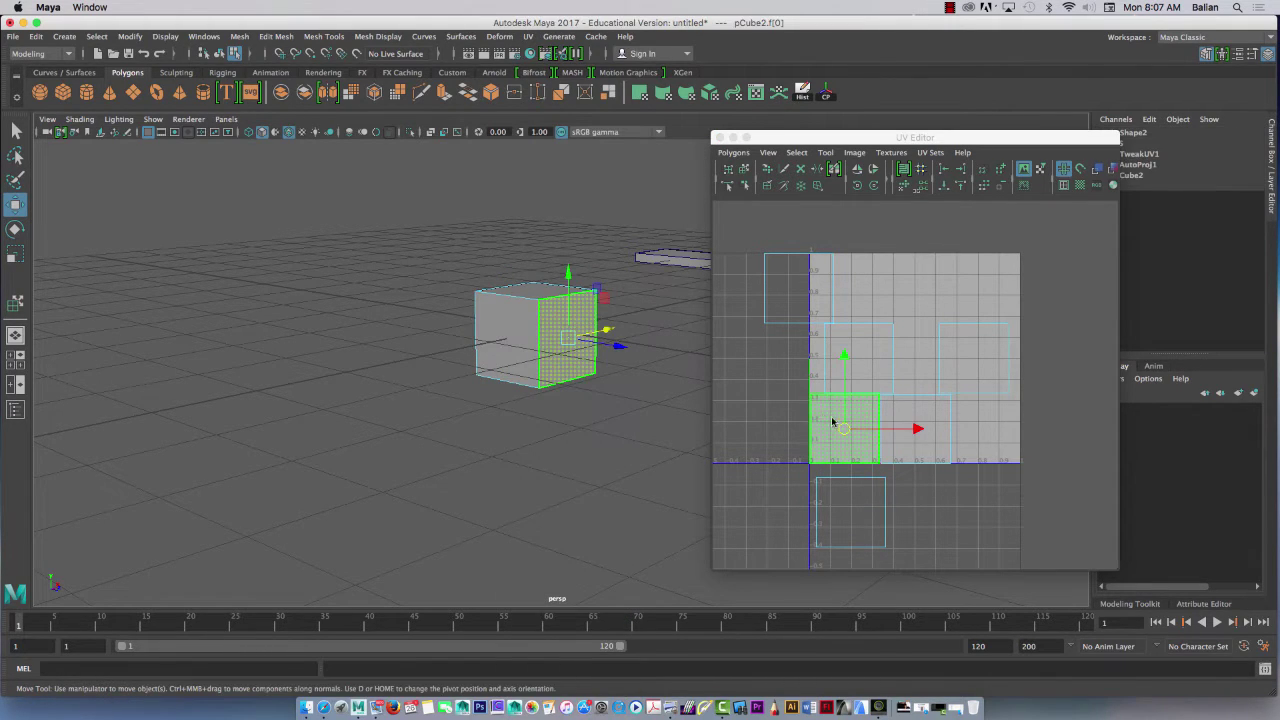
pyautogui.moveTo(885, 427); pyautogui.dragTo(1088, 429)
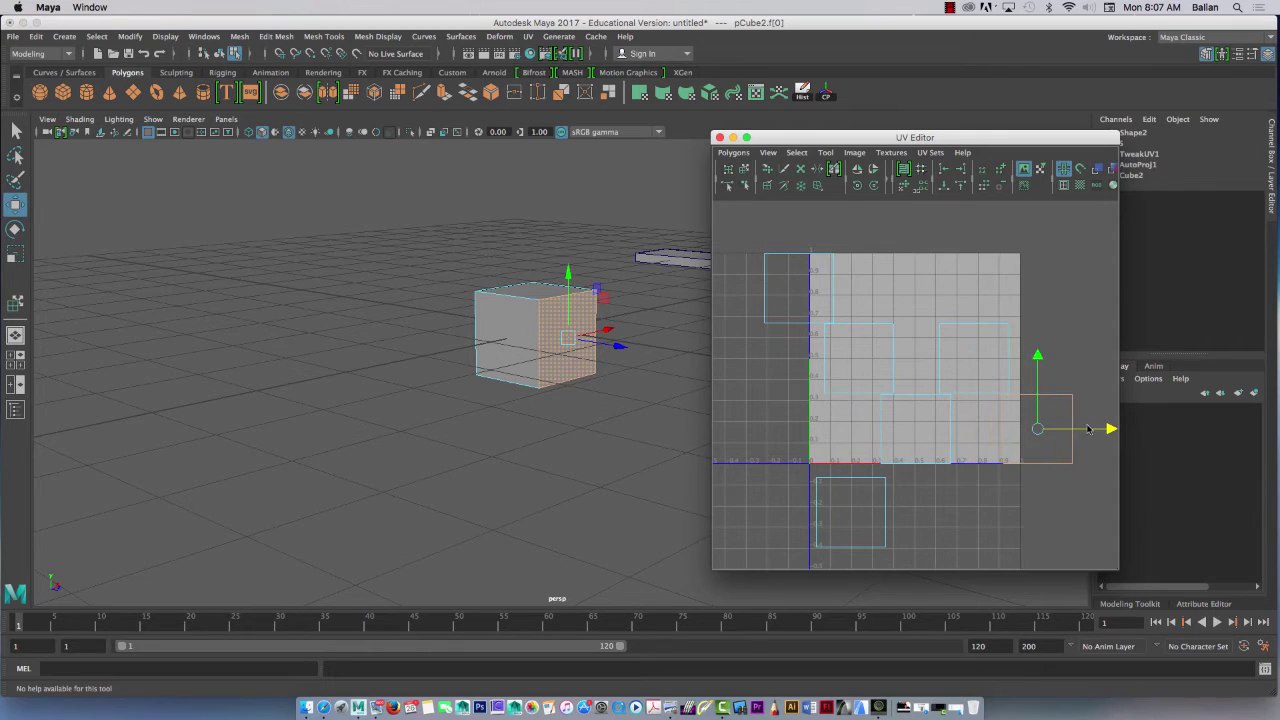
# Move the right-facing side's UVs below the layout grid and place them directly right of the left-facing side's shell.
pyautogui.moveTo(1038, 357); pyautogui.dragTo(1034, 420)
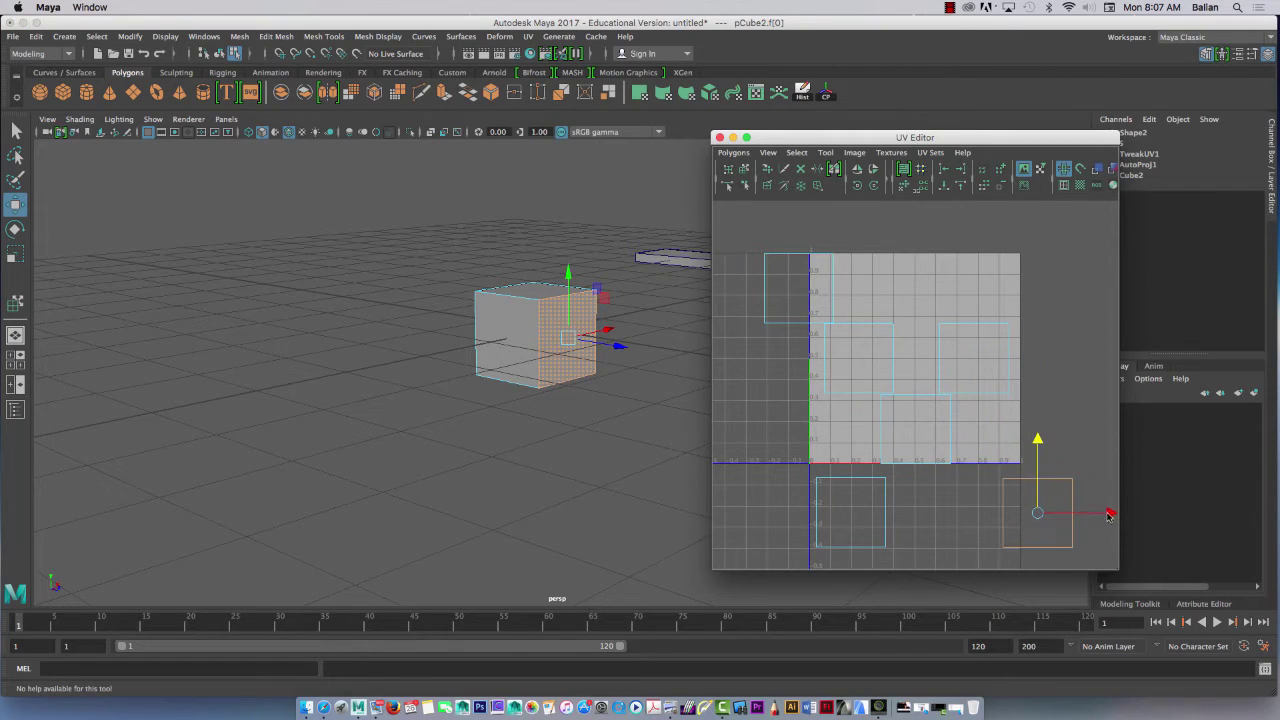
pyautogui.moveTo(1109, 516); pyautogui.dragTo(998, 531)
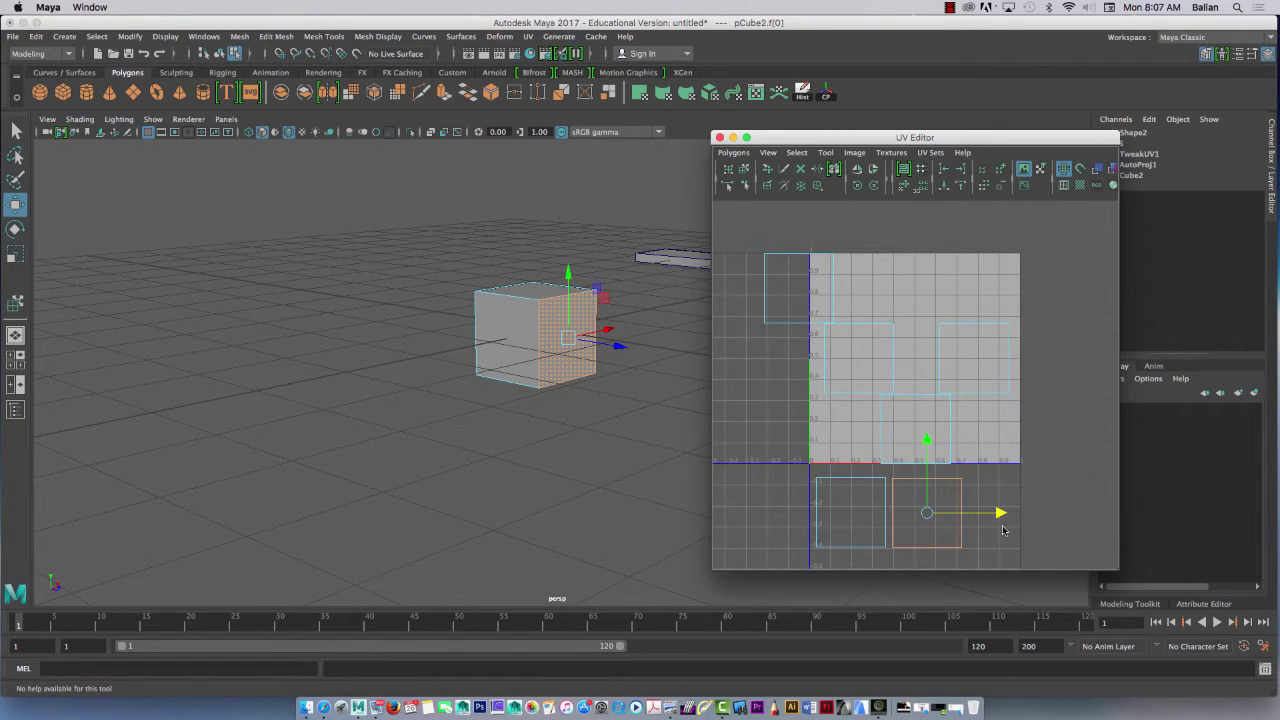
pyautogui.click(512, 345)
pyautogui.click(545, 325)
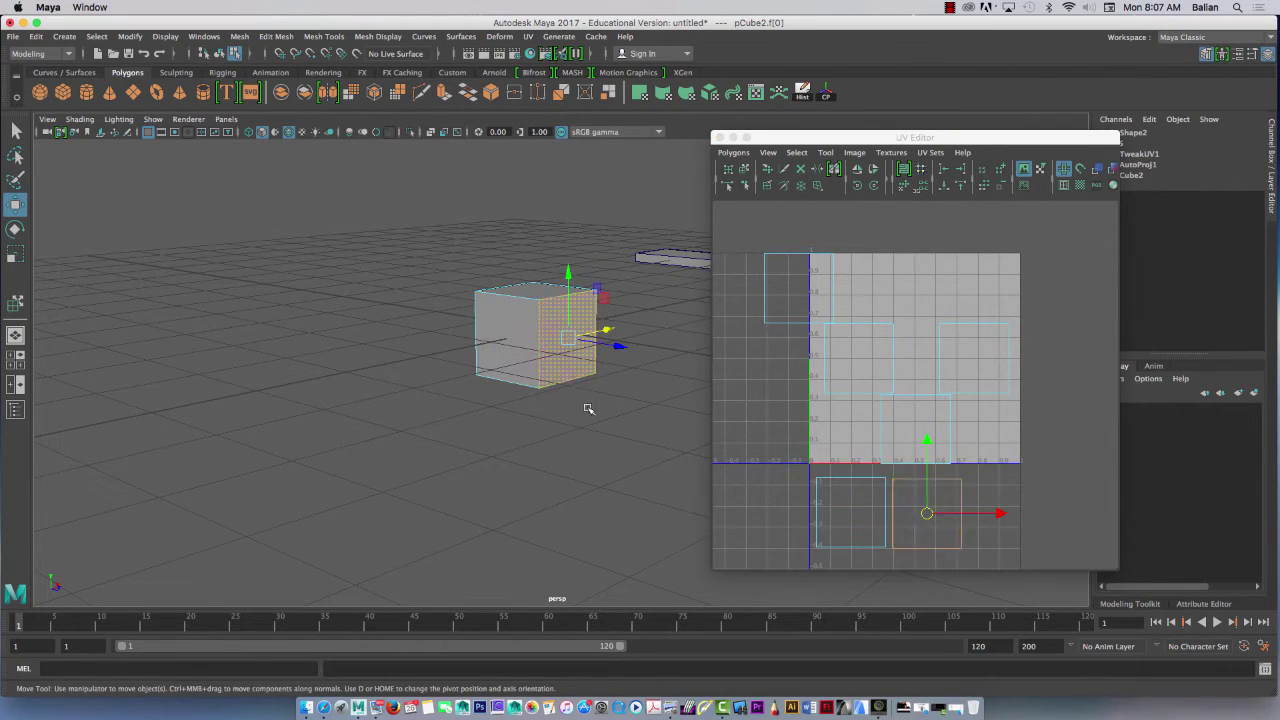
# Select the cube side adjoining the first placed side and move its UVs into the lower row, directly left of that side's shell.
pyautogui.keyDown('alt'); pyautogui.moveTo(462, 373); pyautogui.dragTo(391, 366); pyautogui.keyUp('alt')
pyautogui.click(514, 325)
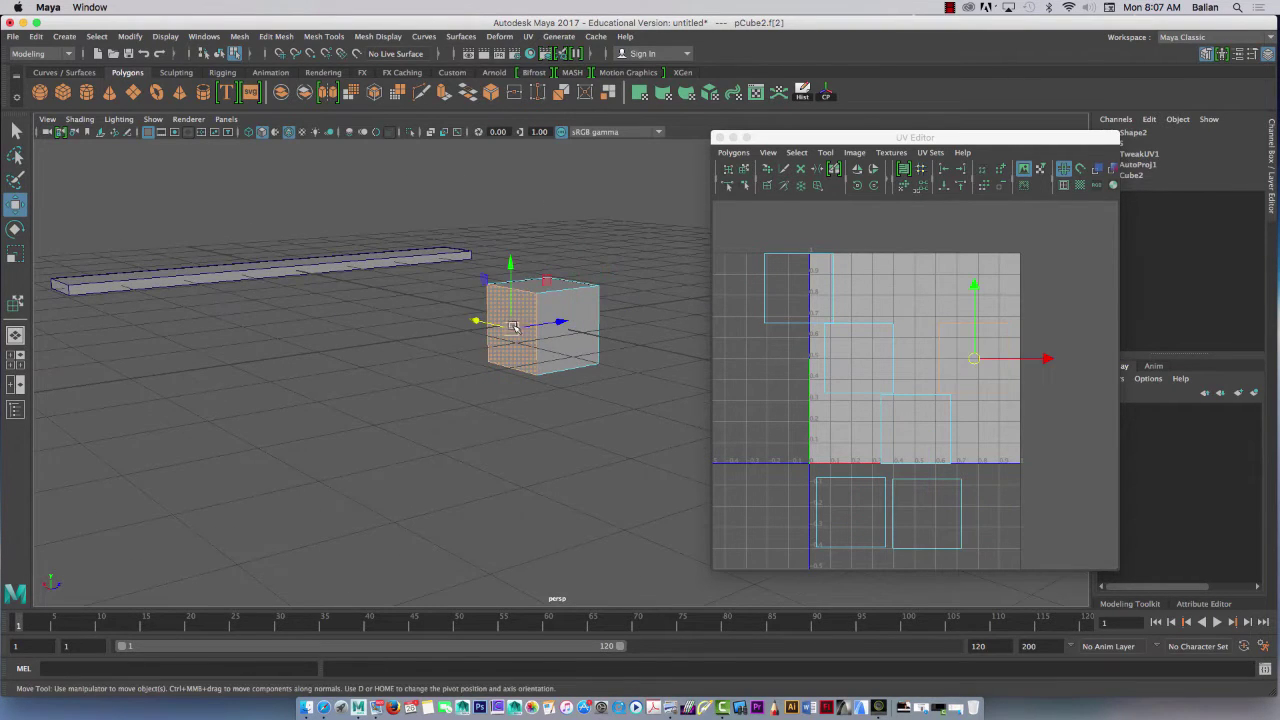
pyautogui.moveTo(1048, 361); pyautogui.dragTo(842, 384)
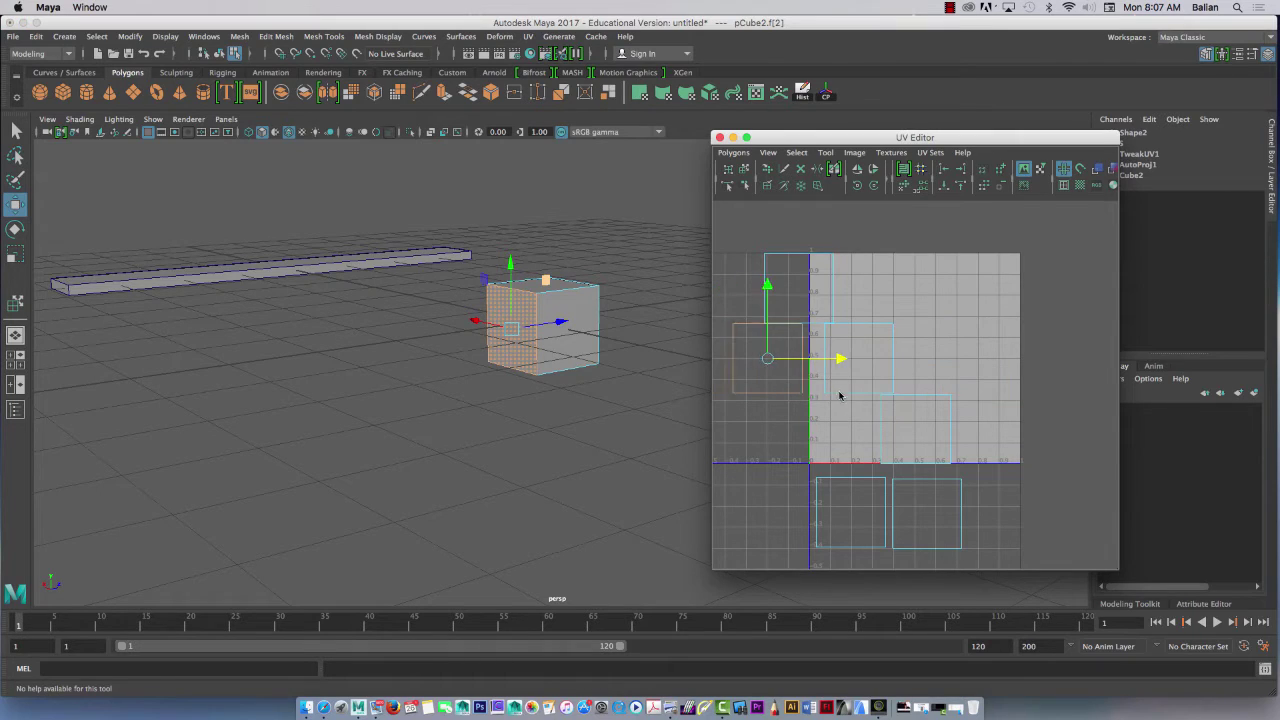
pyautogui.moveTo(770, 289); pyautogui.dragTo(846, 512)
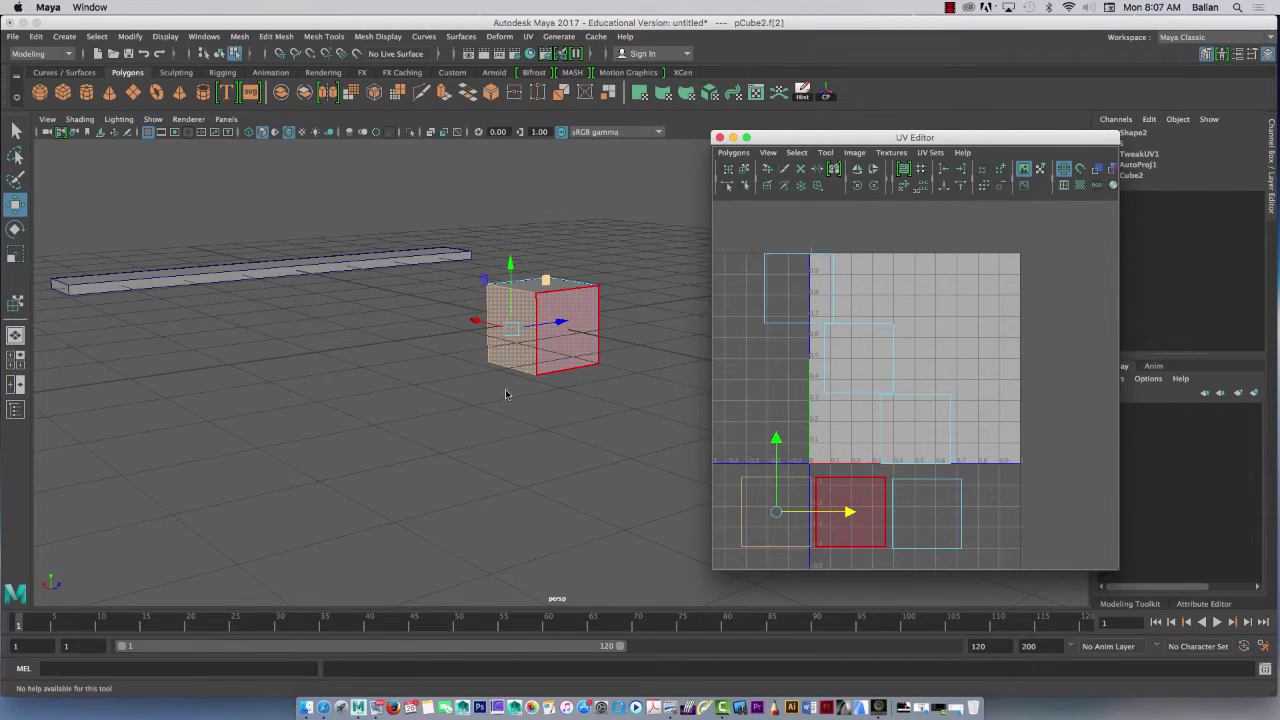
# Select the remaining side face of the cube and move its UVs down to become the leftmost shell of the lower row.
pyautogui.keyDown('alt'); pyautogui.moveTo(436, 383); pyautogui.dragTo(371, 351); pyautogui.keyUp('alt')
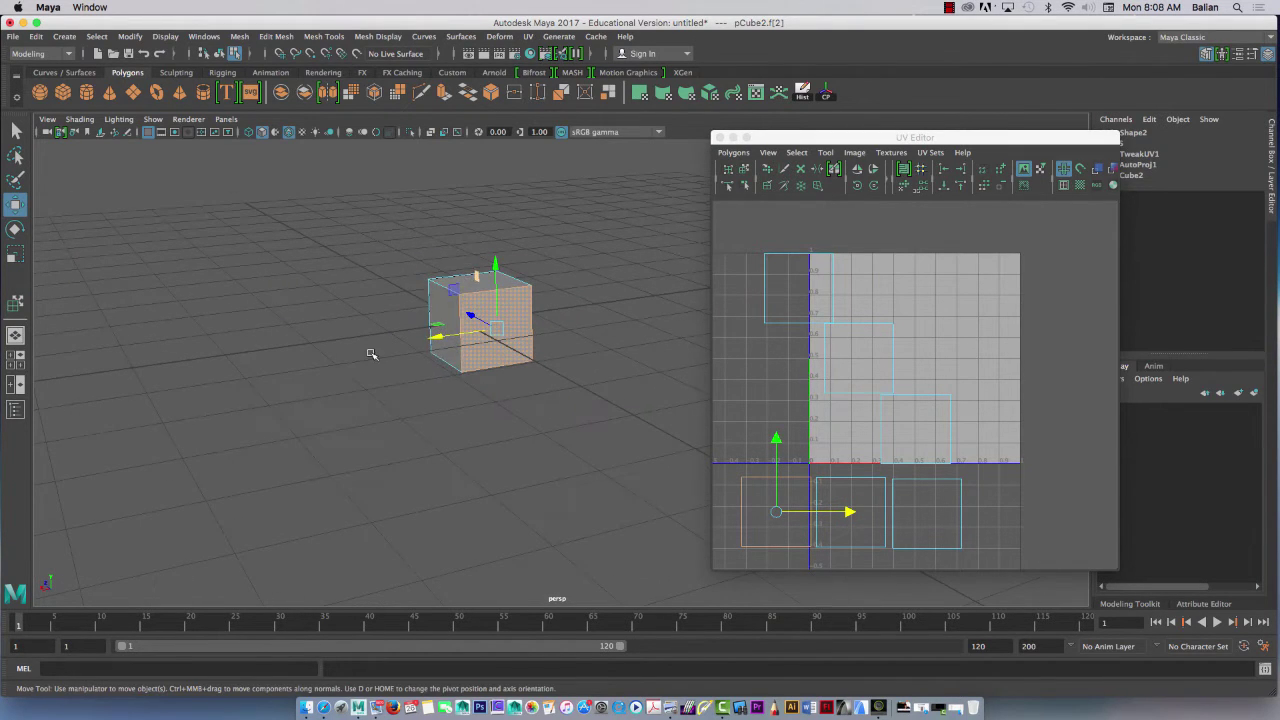
pyautogui.click(444, 311)
pyautogui.scroll(-3, 814, 406)
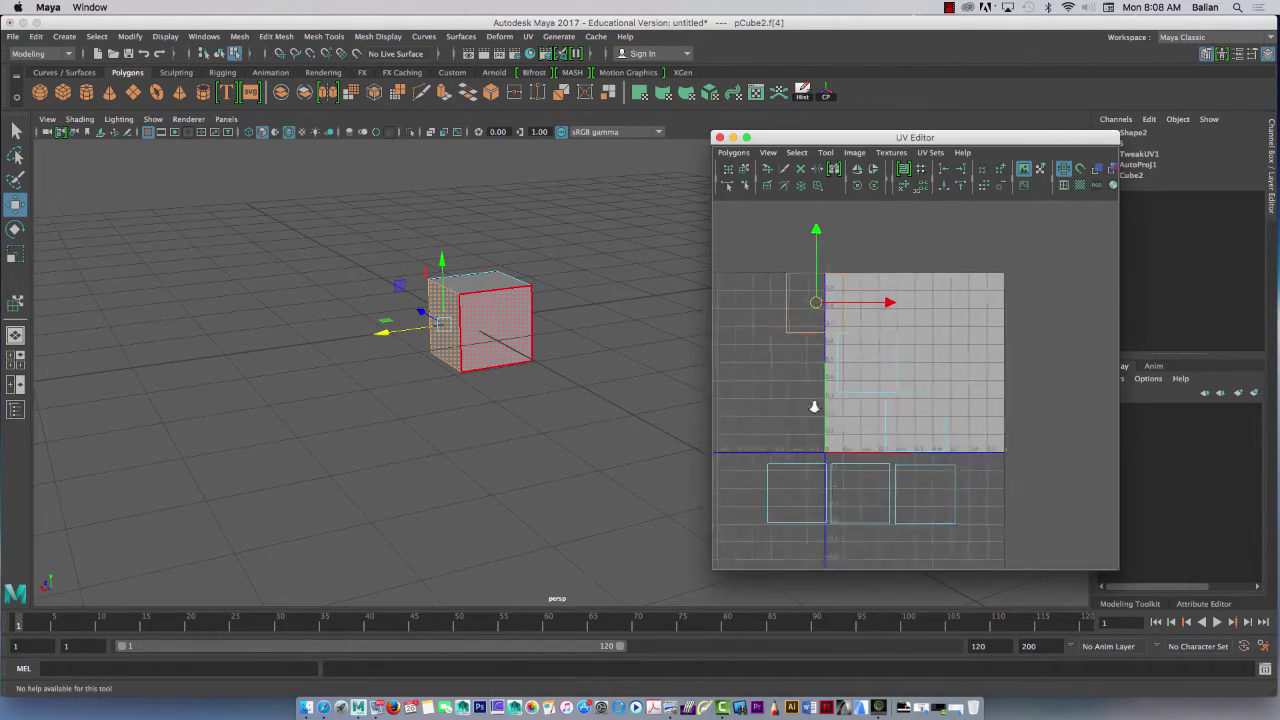
pyautogui.keyDown('alt'); pyautogui.moveTo(790, 468); pyautogui.dragTo(837, 451, button='middle'); pyautogui.keyUp('alt')
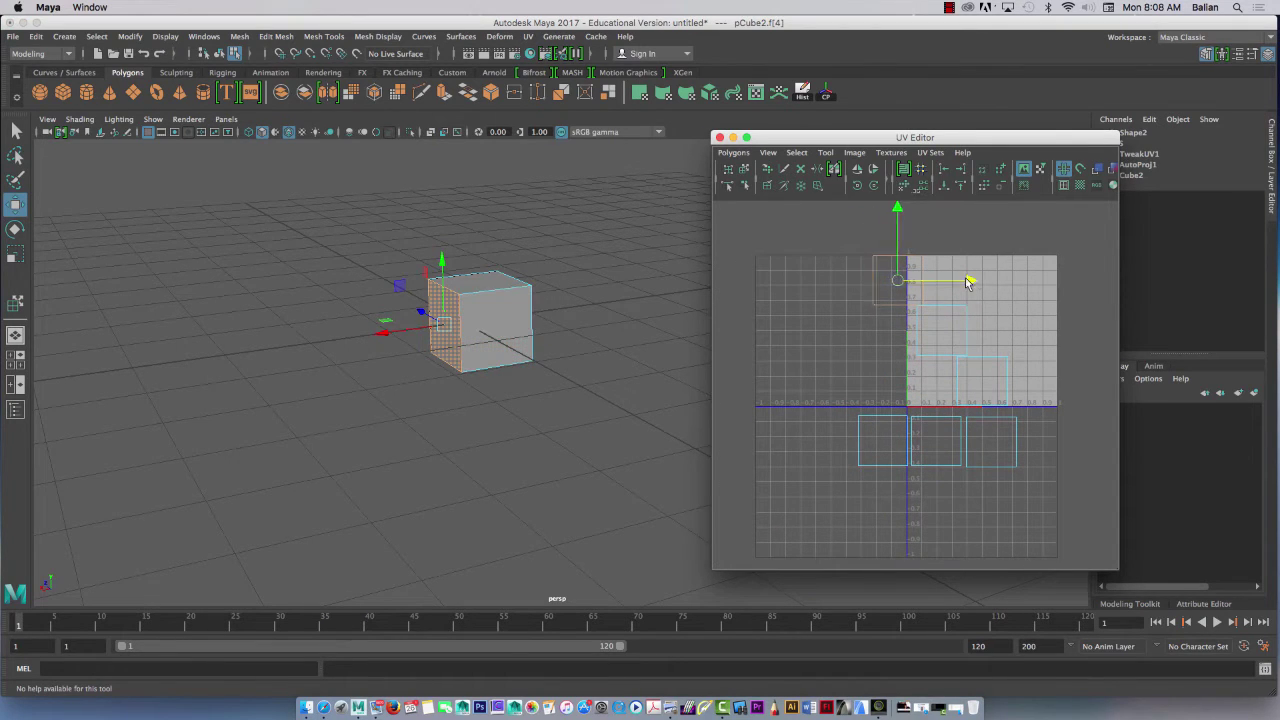
pyautogui.moveTo(818, 210); pyautogui.dragTo(848, 373)
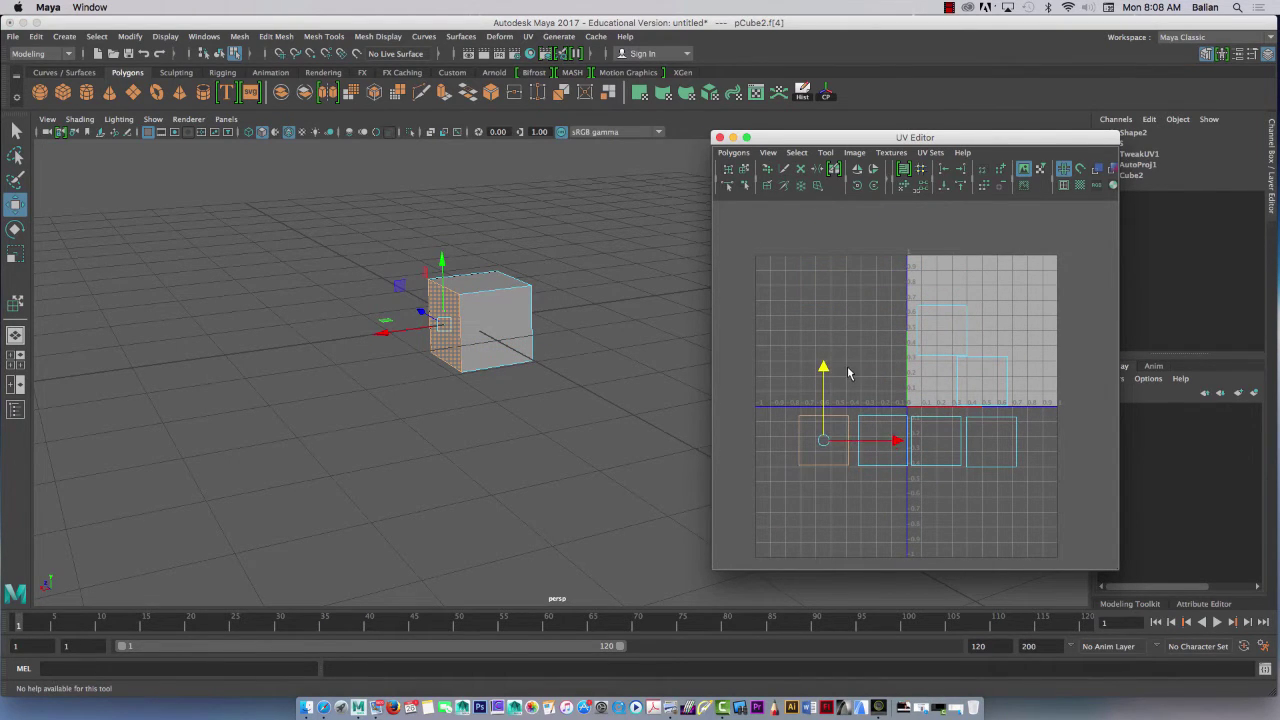
# Compare the cube's top face with its adjacent side, and move the top face's UVs above the leftmost shell of the lower row.
pyautogui.click(472, 288)
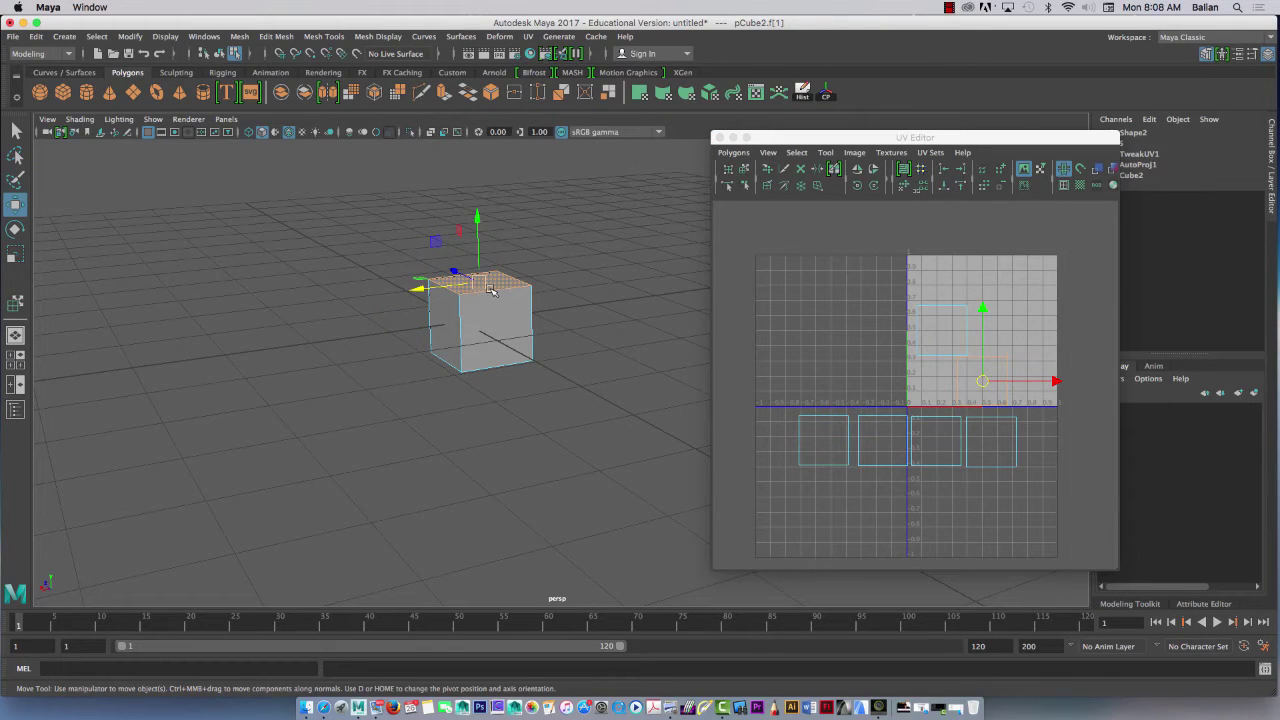
pyautogui.click(447, 320)
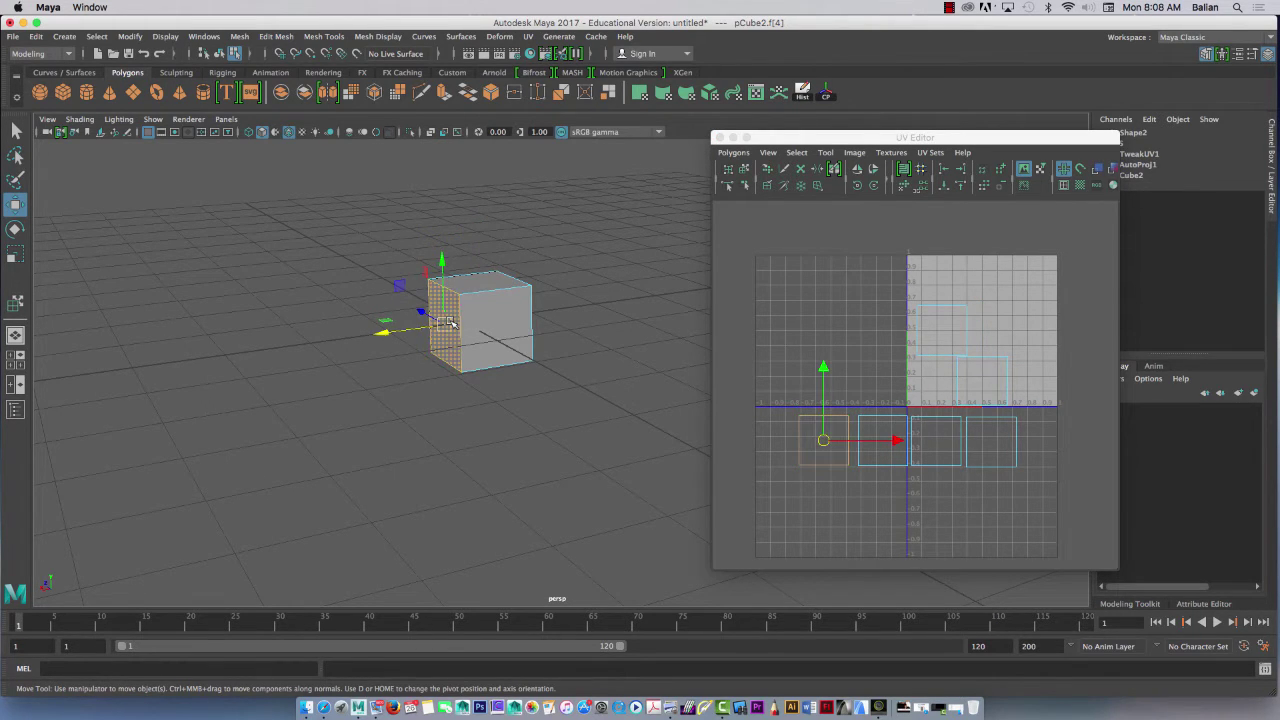
pyautogui.click(472, 286)
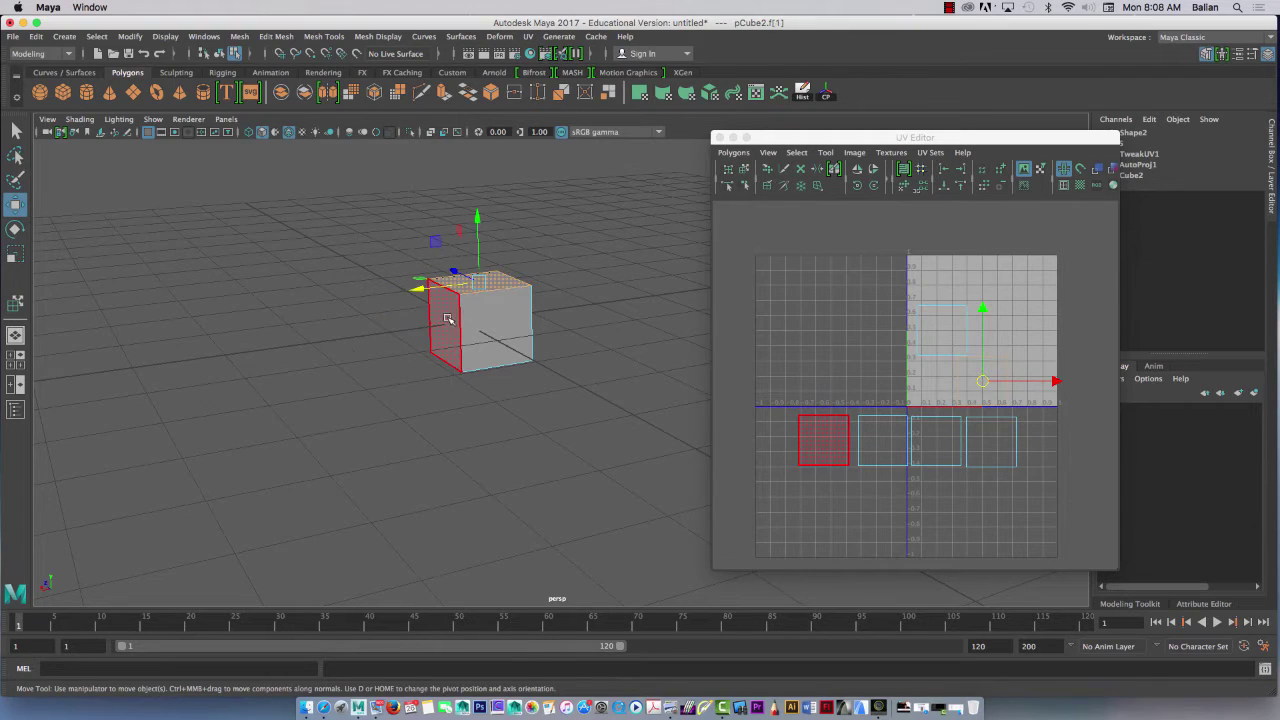
pyautogui.click(448, 319)
pyautogui.click(474, 286)
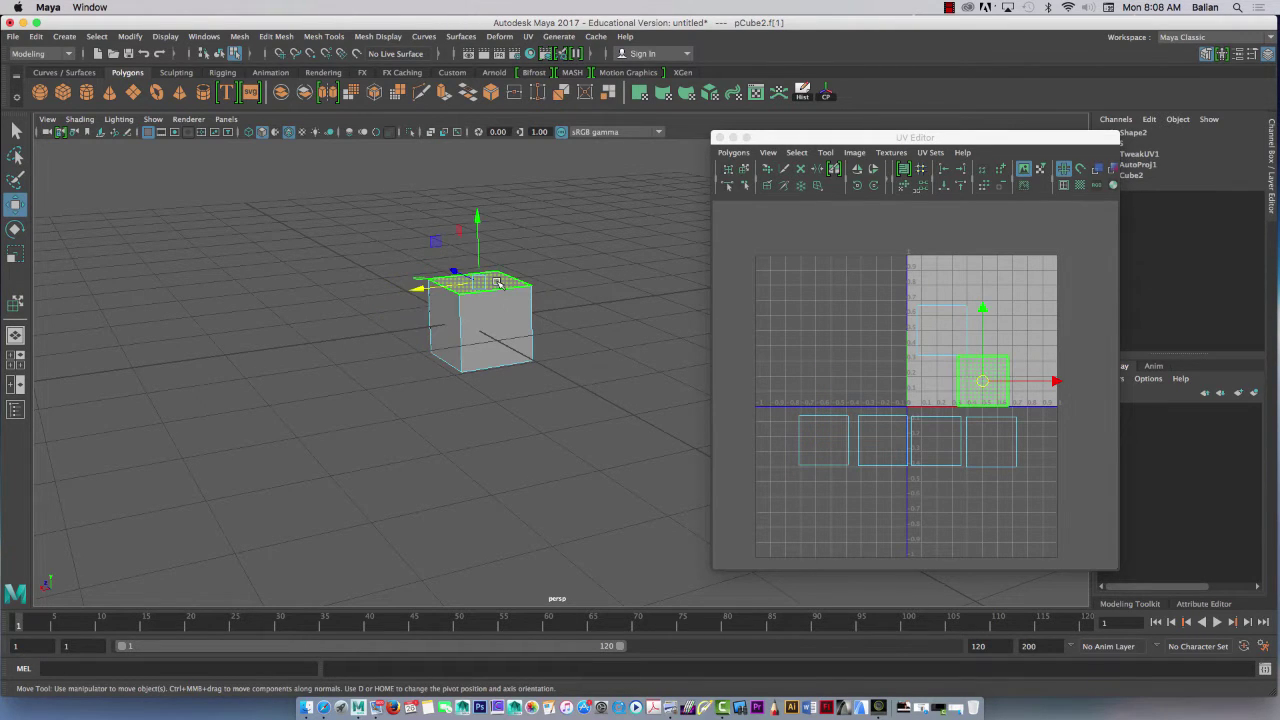
pyautogui.moveTo(1057, 381); pyautogui.dragTo(885, 425)
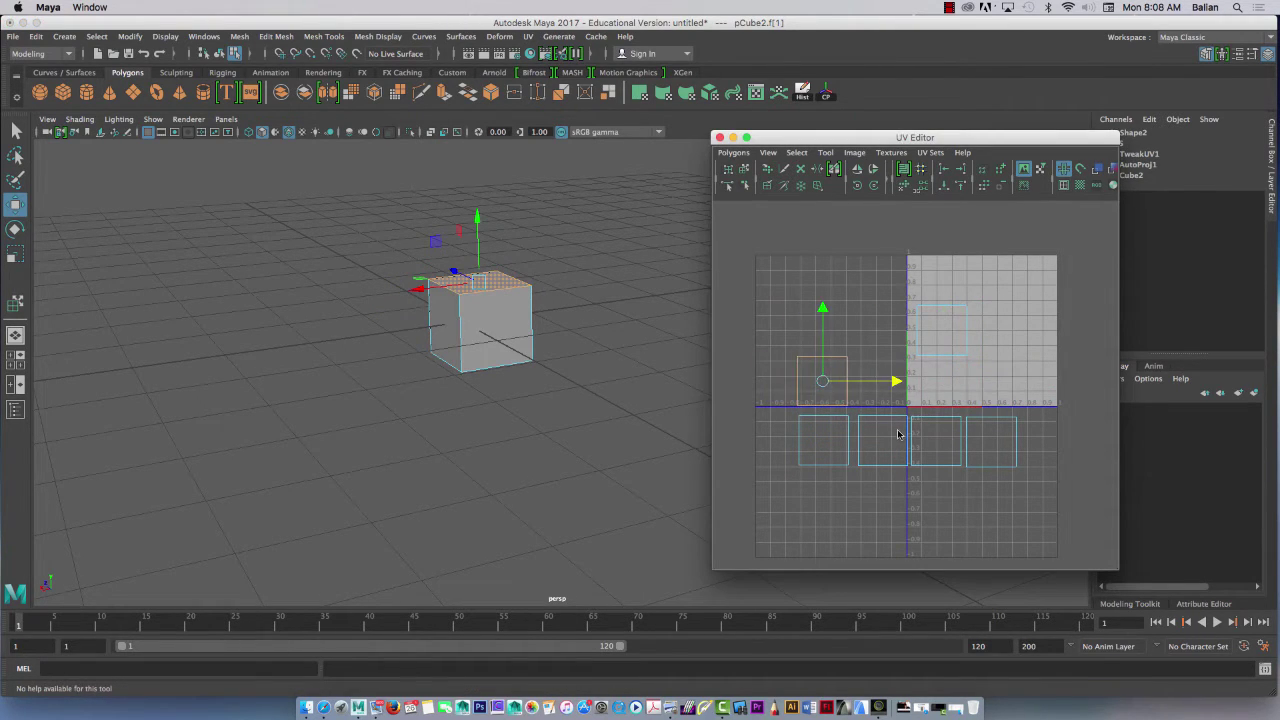
# Select the shell of the cube's bottom face and move its UVs straight down, beneath the third shell of the row.
pyautogui.click(955, 337)
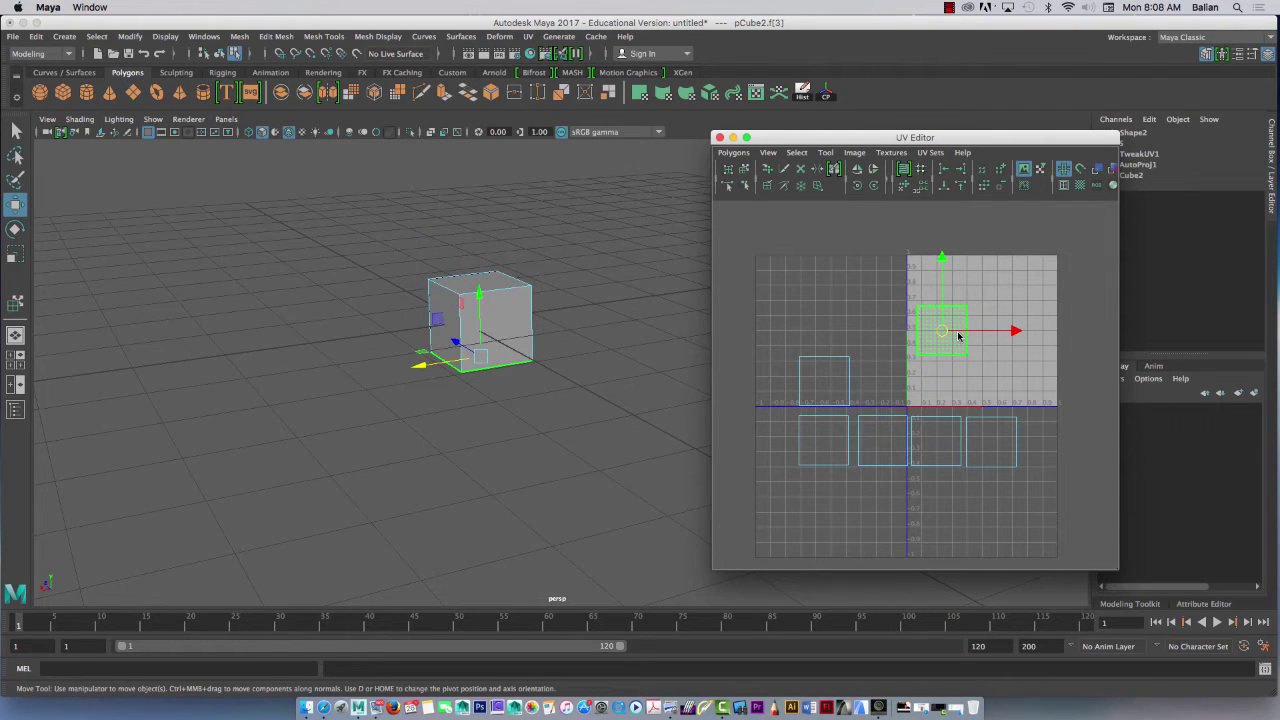
pyautogui.keyDown('alt'); pyautogui.moveTo(443, 414); pyautogui.dragTo(466, 262); pyautogui.keyUp('alt')
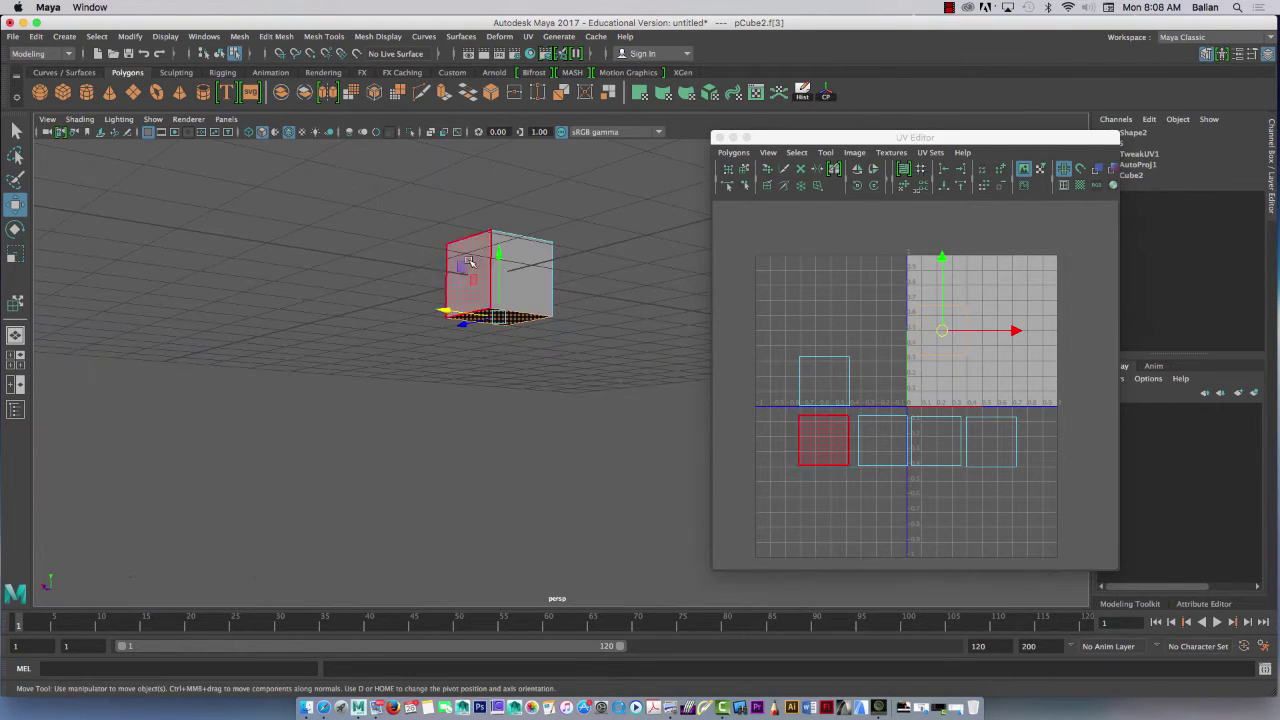
pyautogui.click(946, 289)
pyautogui.moveTo(946, 289); pyautogui.dragTo(943, 450)
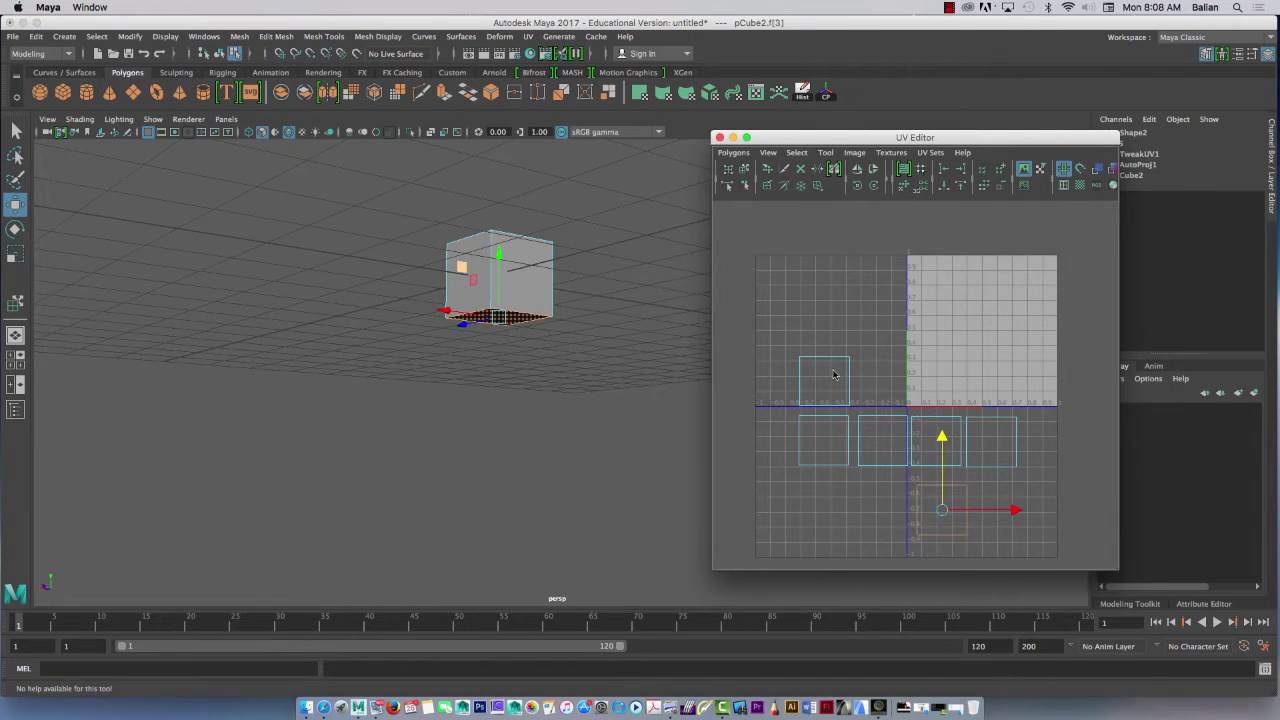
# Clear the selection, widen the UV Editor window and frame the whole six-shell layout alongside the cube.
pyautogui.keyDown('alt'); pyautogui.moveTo(866, 518); pyautogui.dragTo(873, 407, button='right'); pyautogui.keyUp('alt')
pyautogui.click(713, 377)
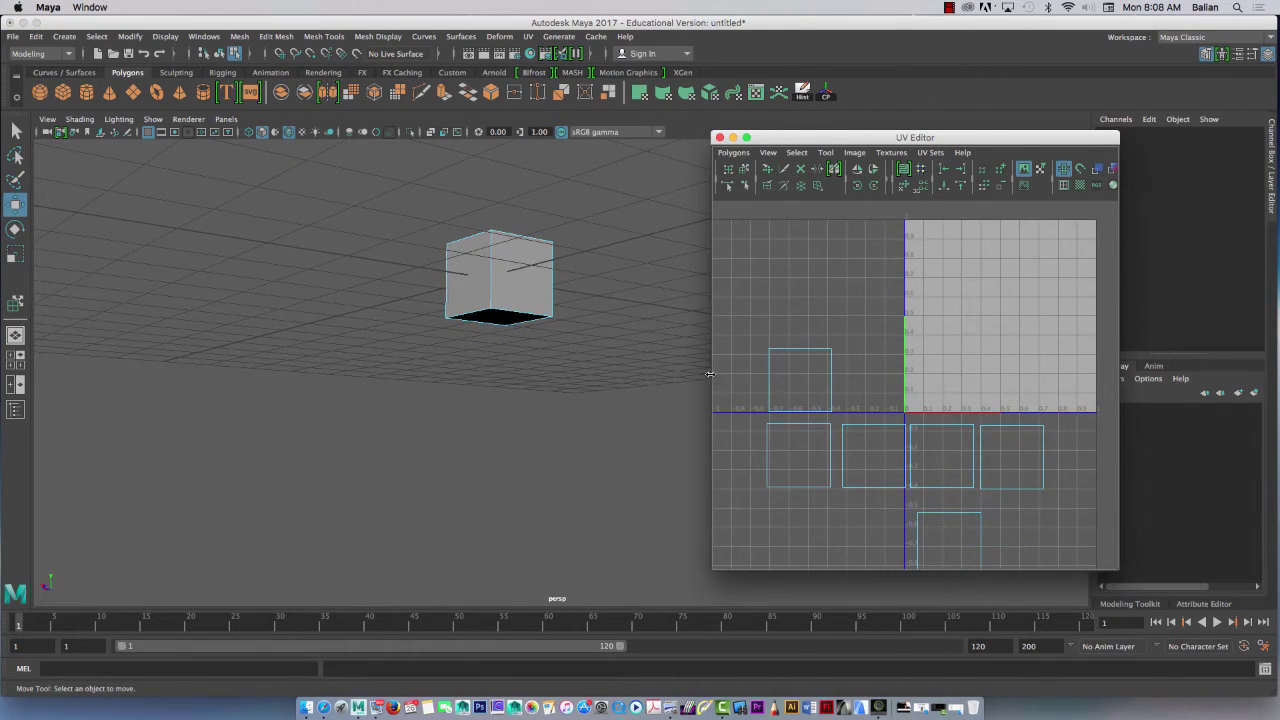
pyautogui.moveTo(711, 374); pyautogui.dragTo(575, 376)
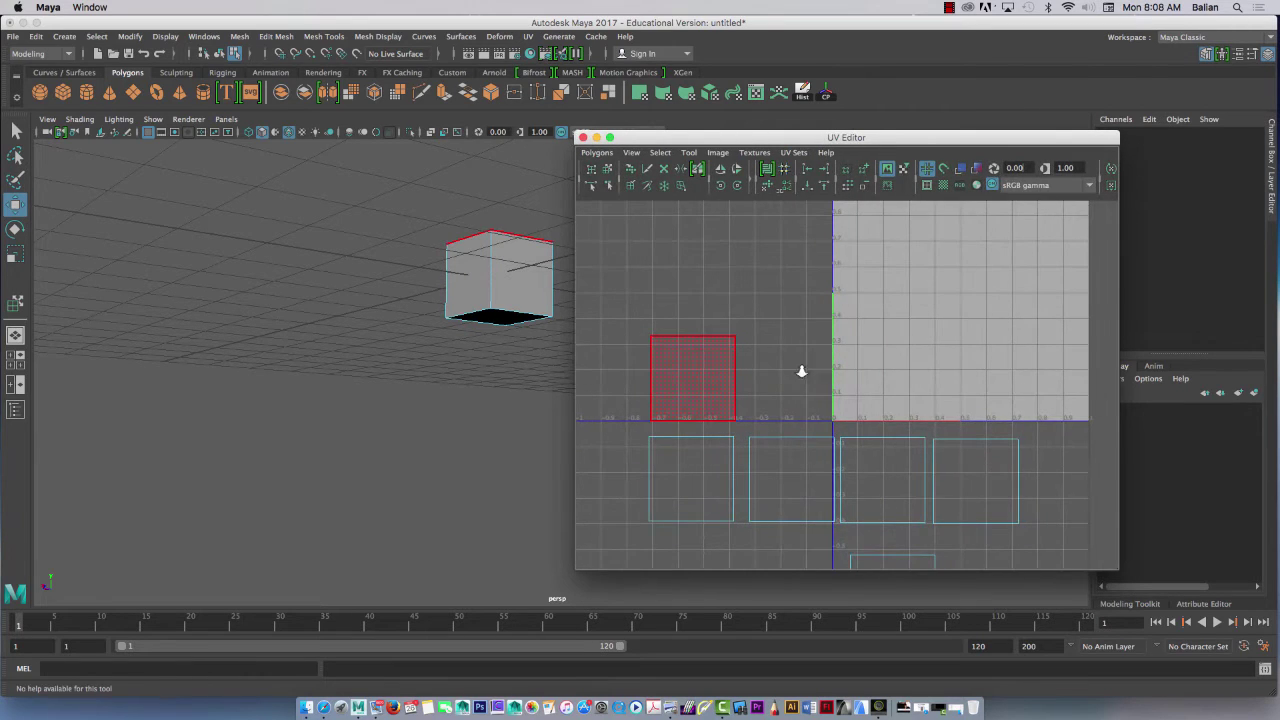
pyautogui.scroll(-3, 740, 330)
pyautogui.keyDown('alt'); pyautogui.moveTo(758, 411); pyautogui.dragTo(763, 406, button='middle'); pyautogui.keyUp('alt')
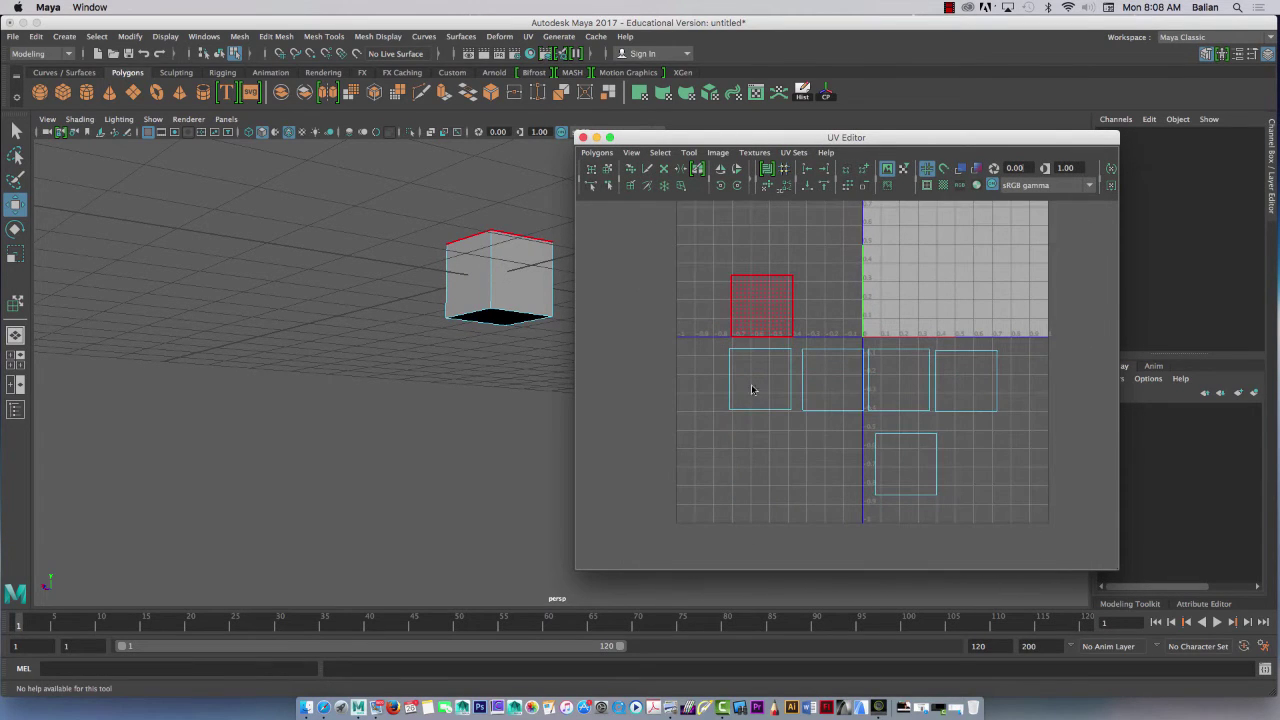
pyautogui.keyDown('alt'); pyautogui.moveTo(404, 292); pyautogui.dragTo(428, 409); pyautogui.keyUp('alt')
pyautogui.click(446, 397)
pyautogui.keyDown('alt'); pyautogui.moveTo(448, 399); pyautogui.dragTo(323, 335, button='right'); pyautogui.keyUp('alt')
pyautogui.keyDown('alt'); pyautogui.moveTo(322, 335); pyautogui.dragTo(335, 388); pyautogui.keyUp('alt')
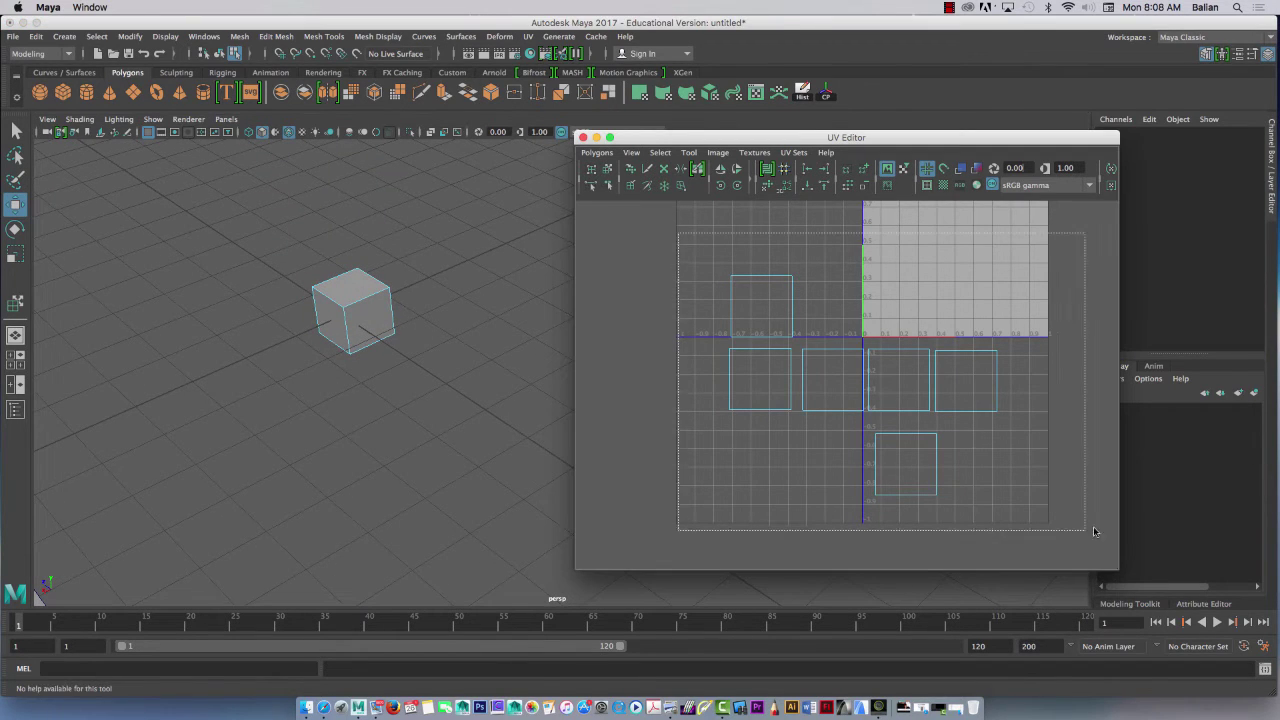
# In edge mode, select the left edge of the row's second shell to check where its matching UV edge lies.
pyautogui.click(748, 381)
pyautogui.moveTo(735, 380); pyautogui.dragTo(801, 373, button='right')
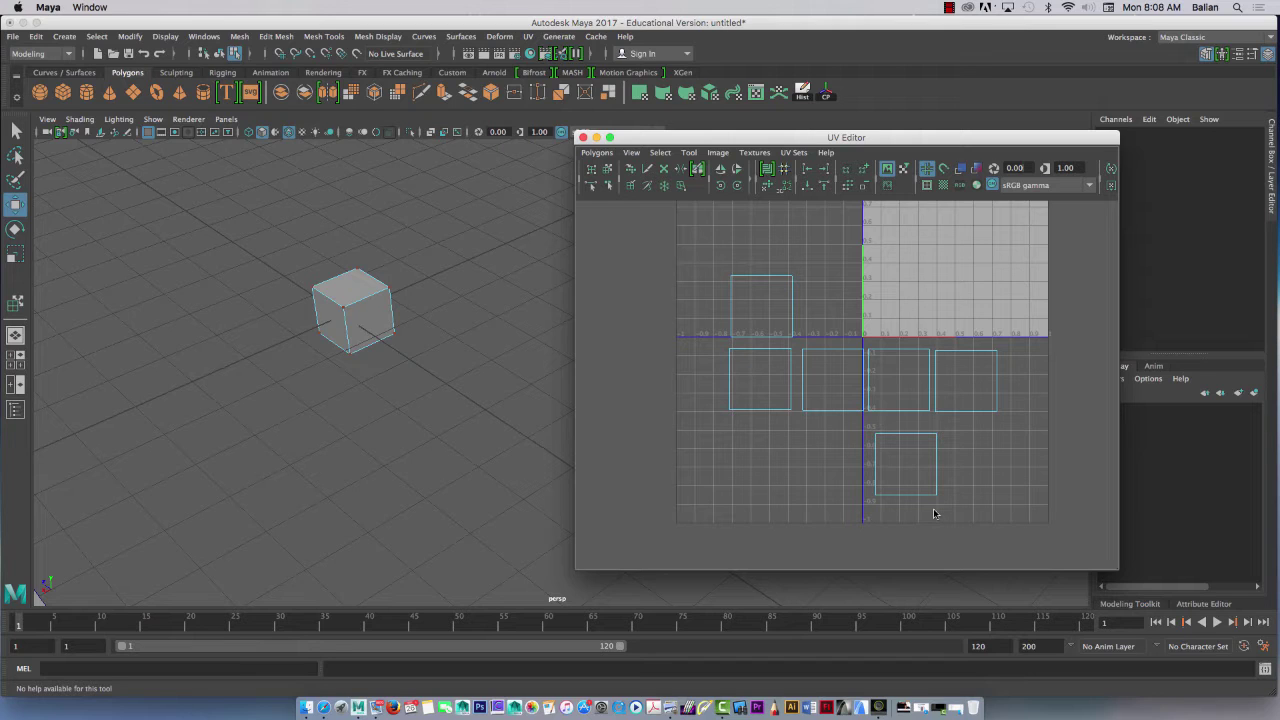
pyautogui.moveTo(810, 373); pyautogui.dragTo(803, 340, button='right')
pyautogui.click(803, 385)
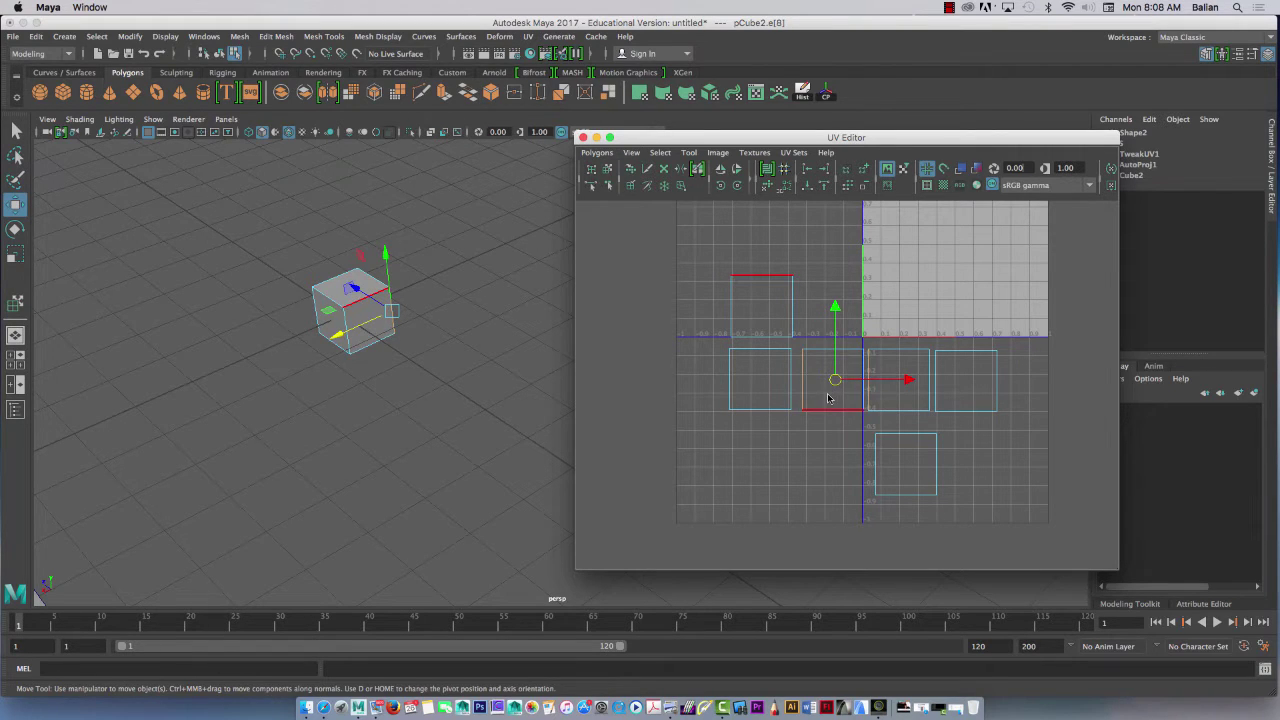
# Select the row's second shell in face mode and rotate its UVs clockwise by 45 degrees four times.
pyautogui.rightClick(828, 398)
pyautogui.moveTo(828, 398); pyautogui.dragTo(827, 433, button='right')
pyautogui.click(832, 391)
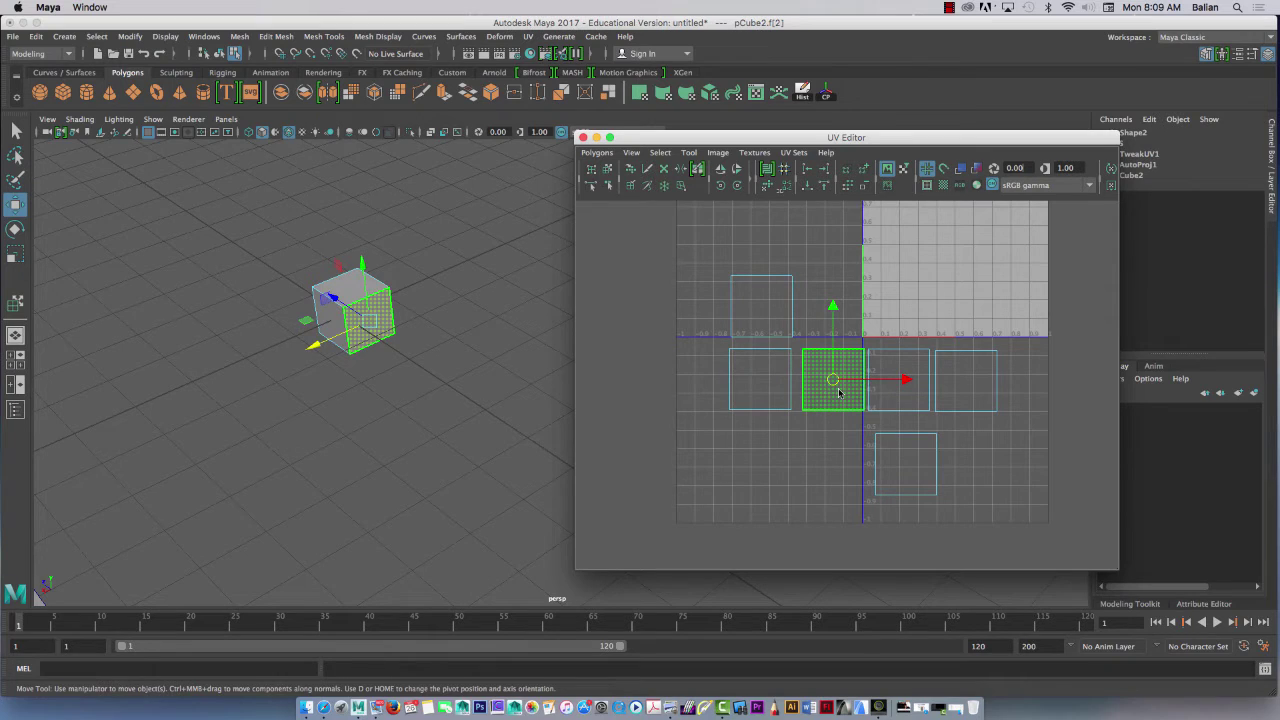
pyautogui.click(739, 185)
pyautogui.click(739, 185)
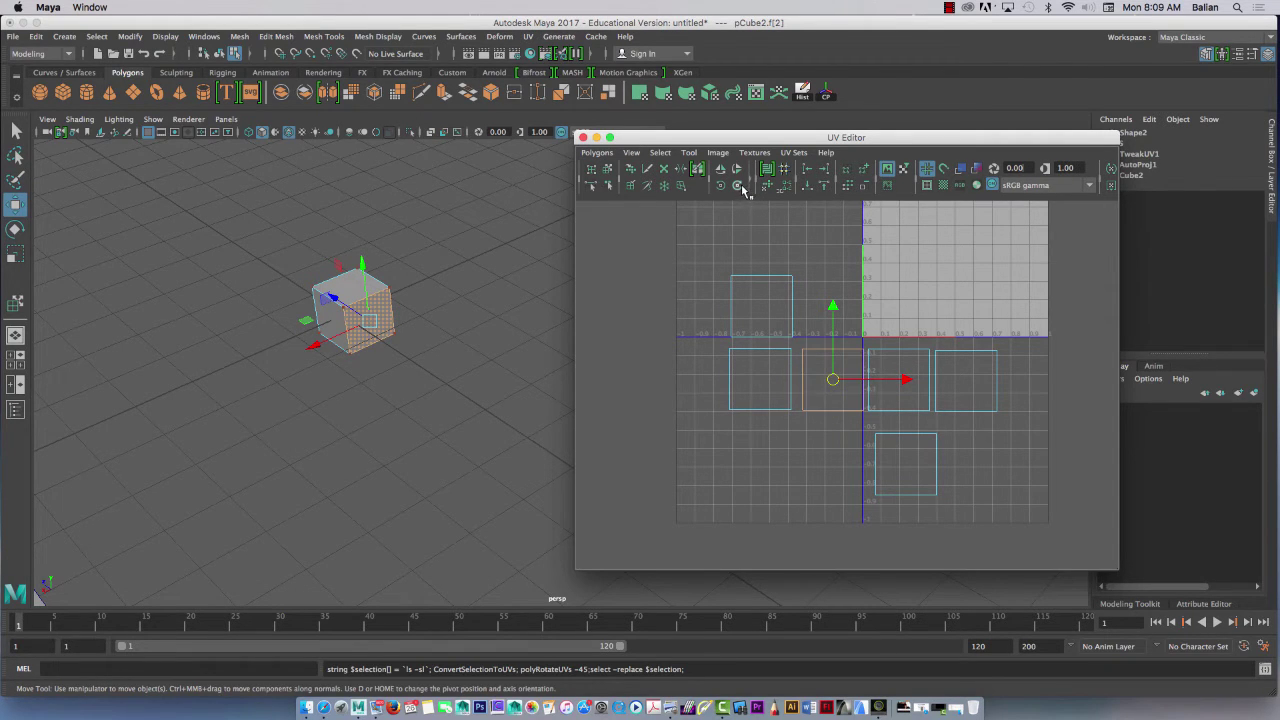
pyautogui.click(739, 185)
pyautogui.click(739, 185)
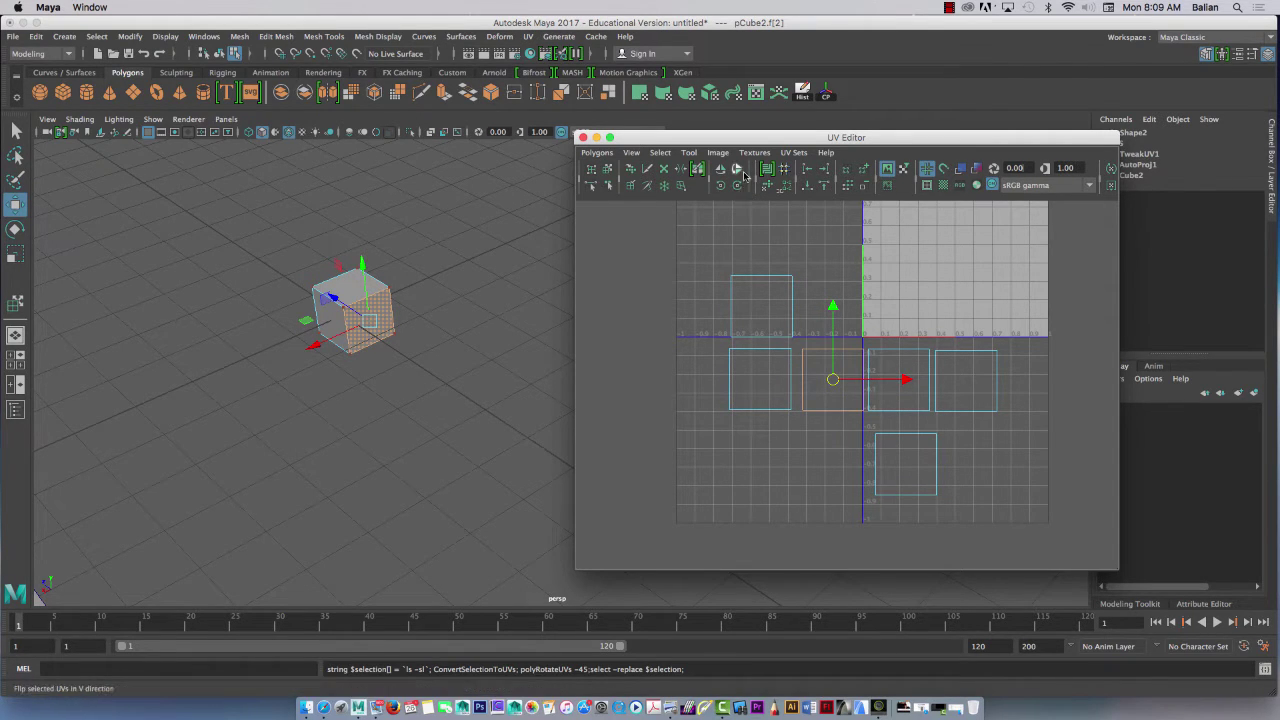
# In edge mode, select the shared cube edge whose UV edges face each other between the row's second and third shells.
pyautogui.moveTo(826, 378); pyautogui.dragTo(813, 340, button='right')
pyautogui.click(866, 380)
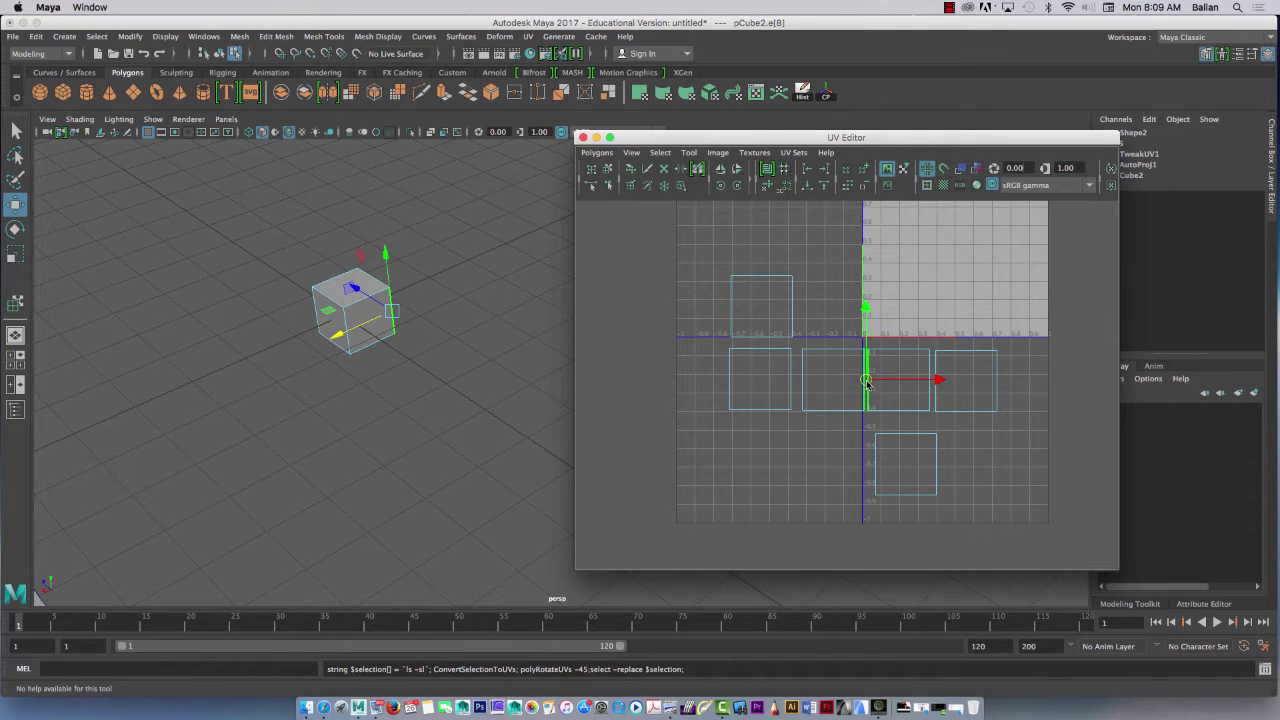
pyautogui.scroll(5, 926, 457)
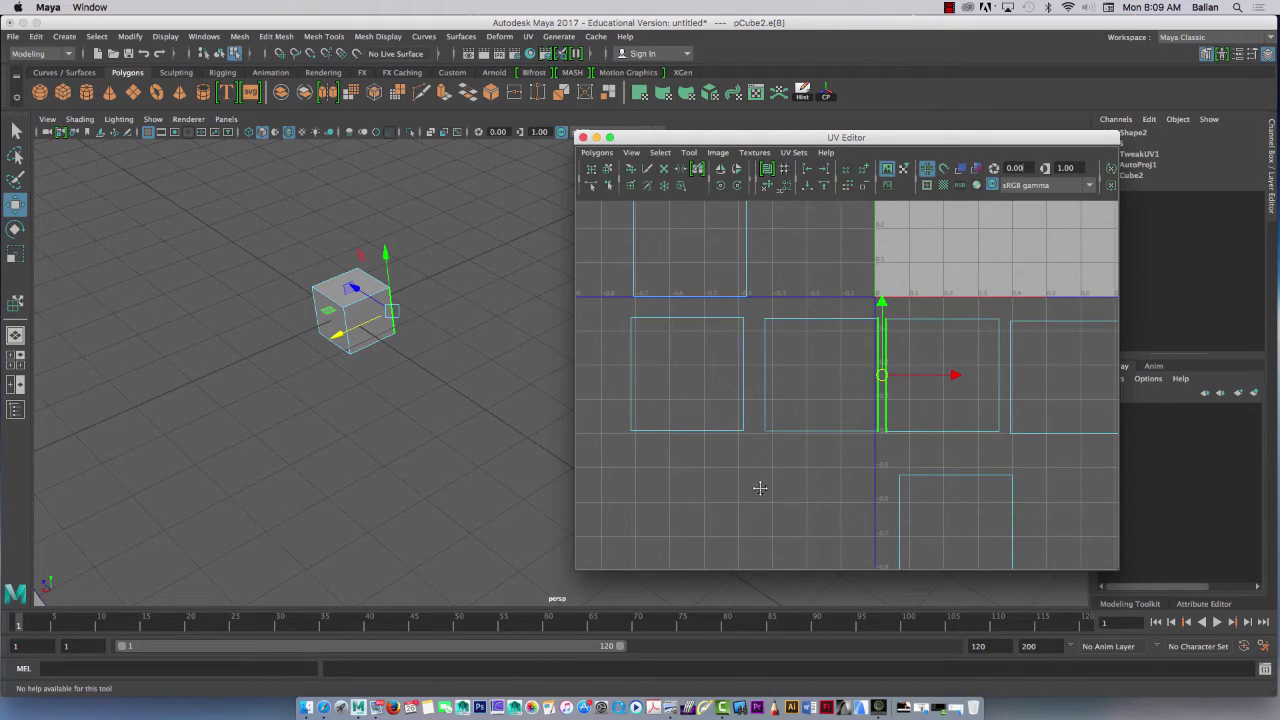
pyautogui.keyDown('alt'); pyautogui.moveTo(763, 486); pyautogui.dragTo(777, 463, button='middle'); pyautogui.keyUp('alt')
pyautogui.scroll(4, 803, 329)
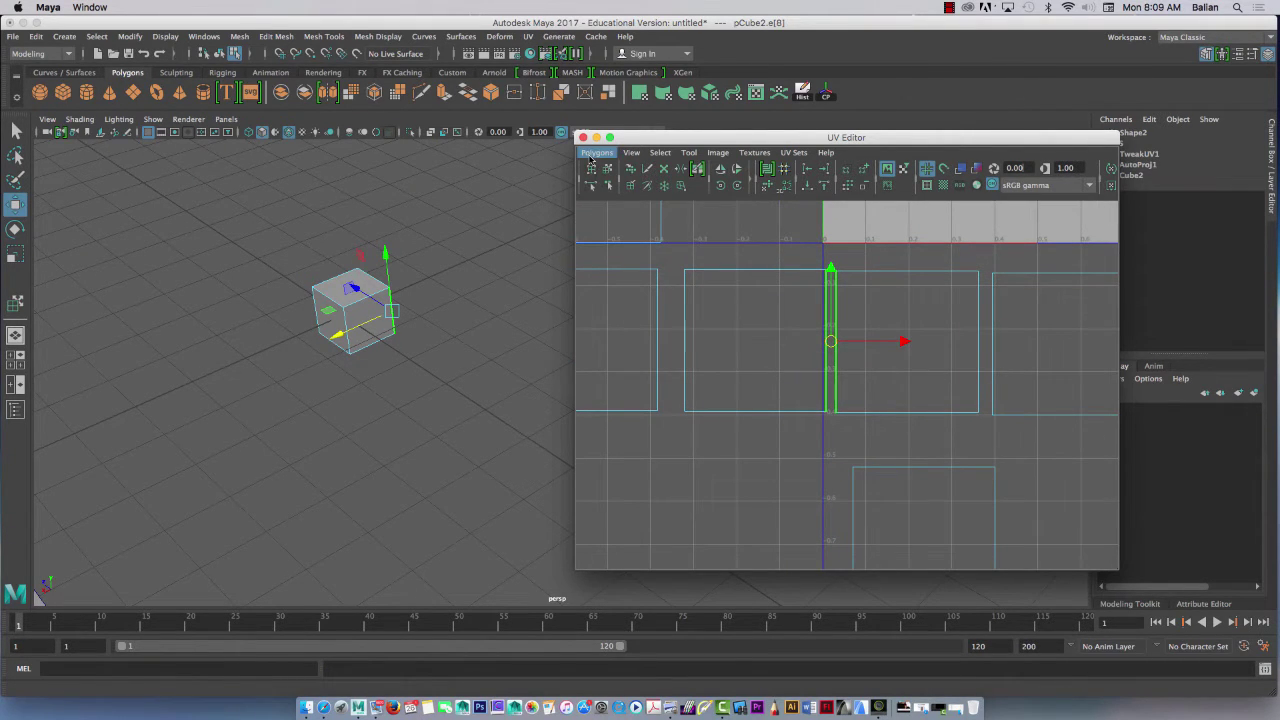
# Join the row's second and third shells along their selected shared edge with Move and Sew UV Edges.
pyautogui.click(596, 152)
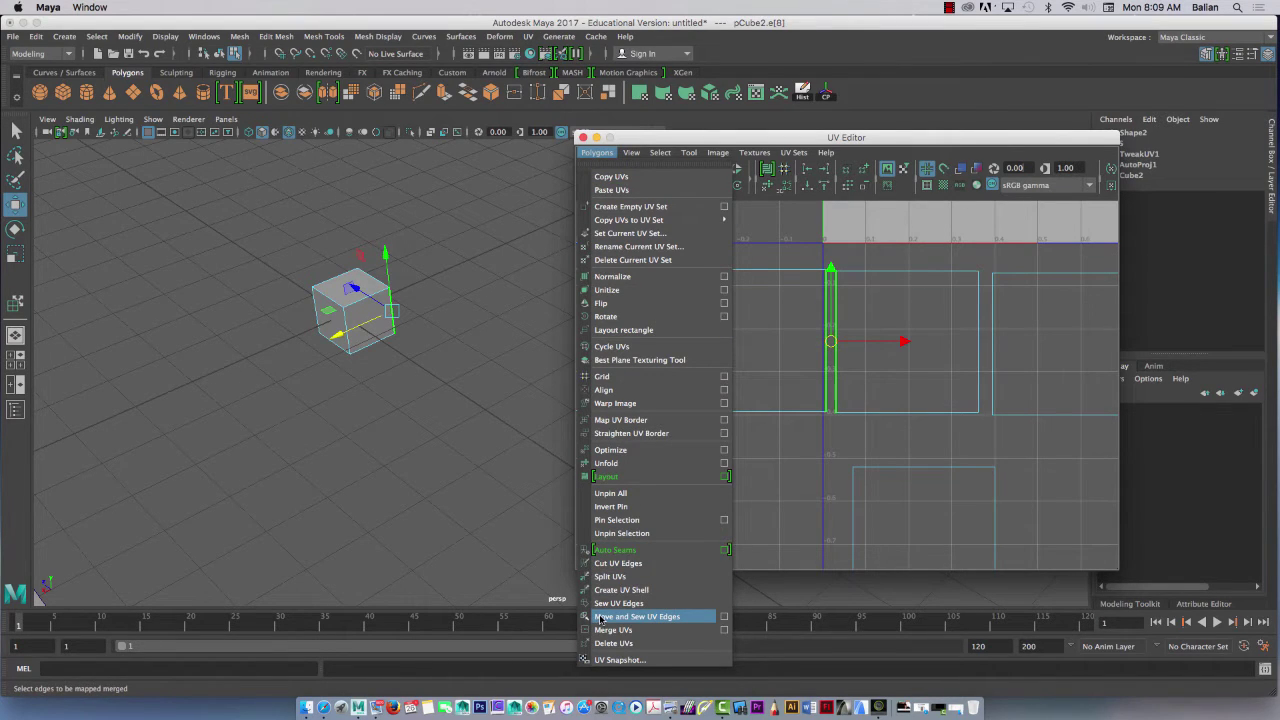
pyautogui.click(616, 563)
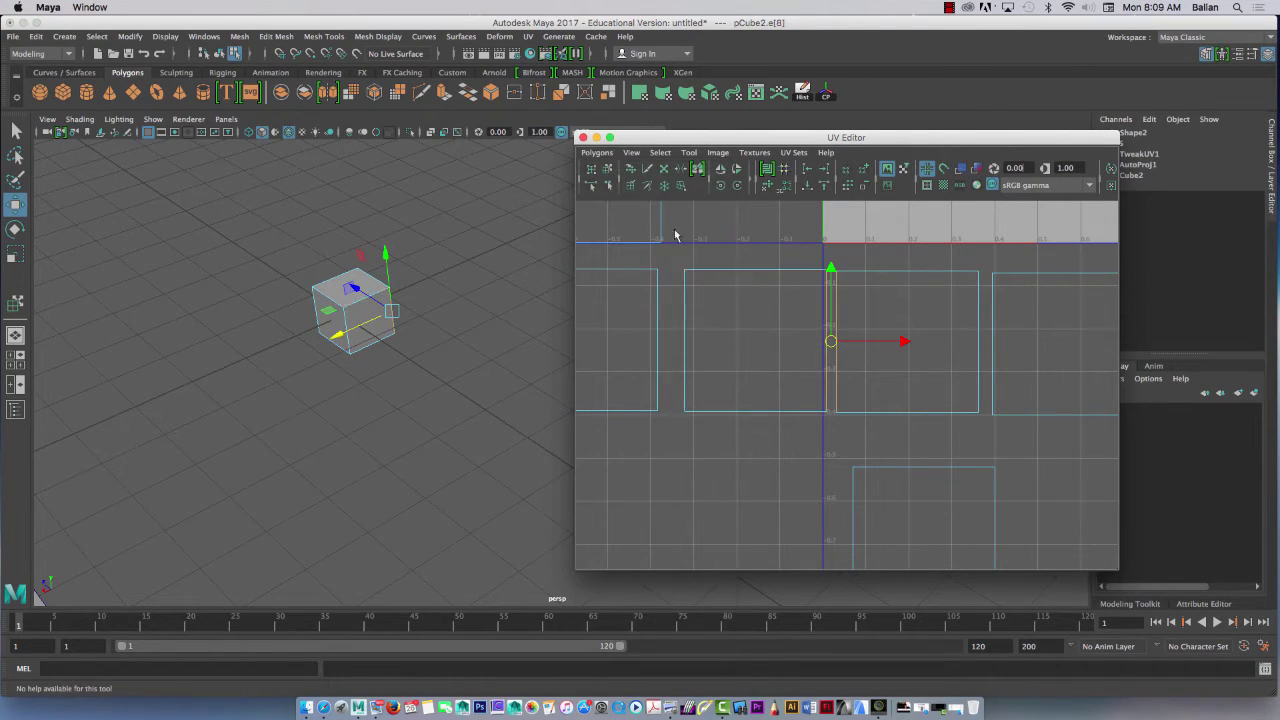
pyautogui.click(607, 168)
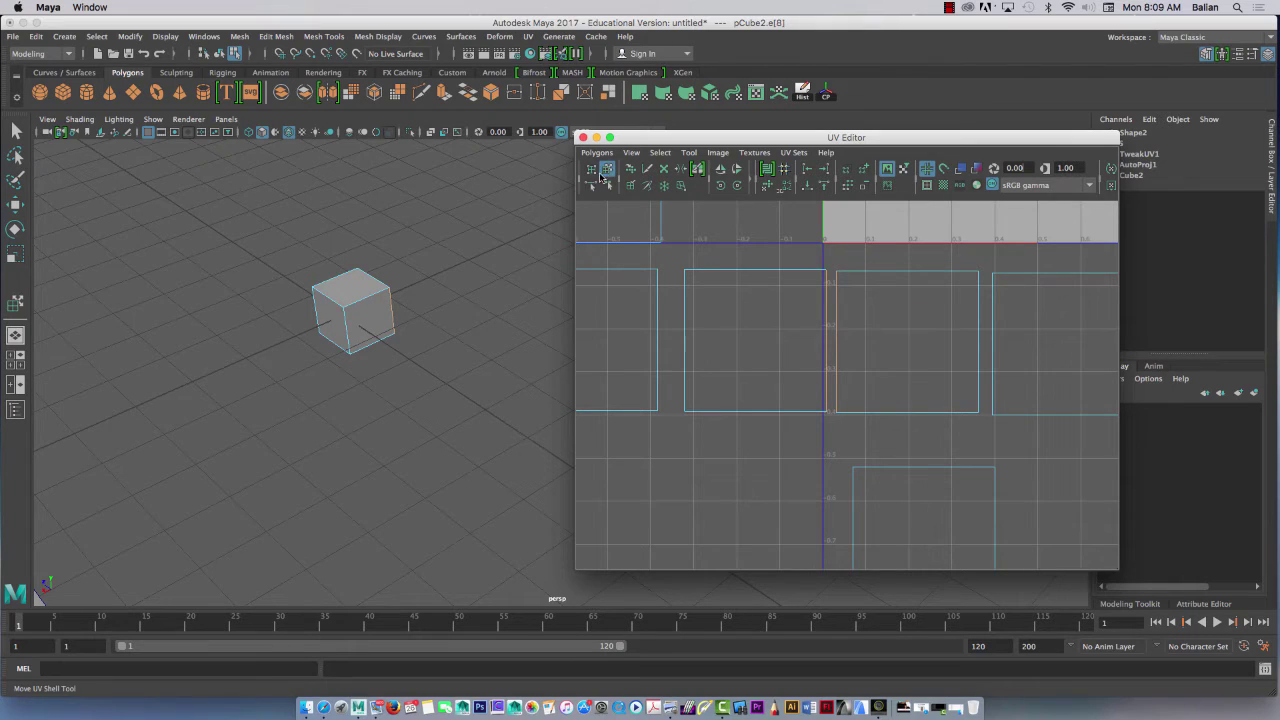
pyautogui.click(606, 172)
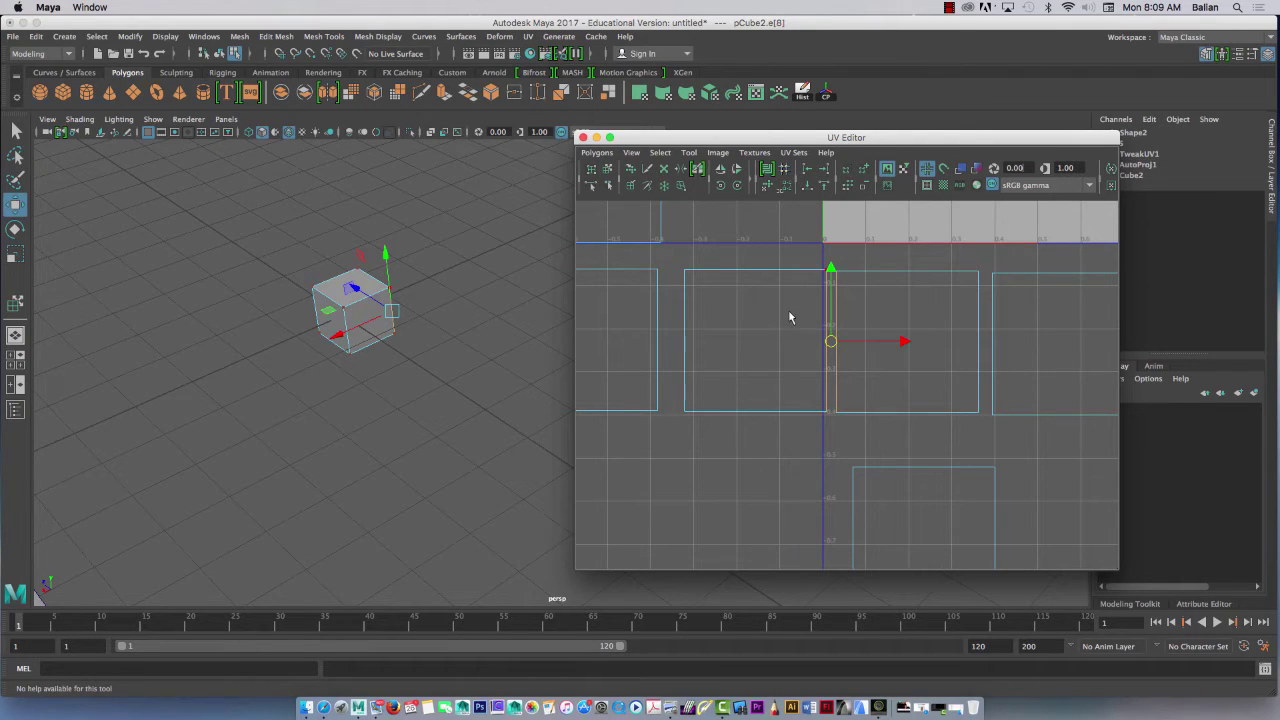
pyautogui.click(596, 152)
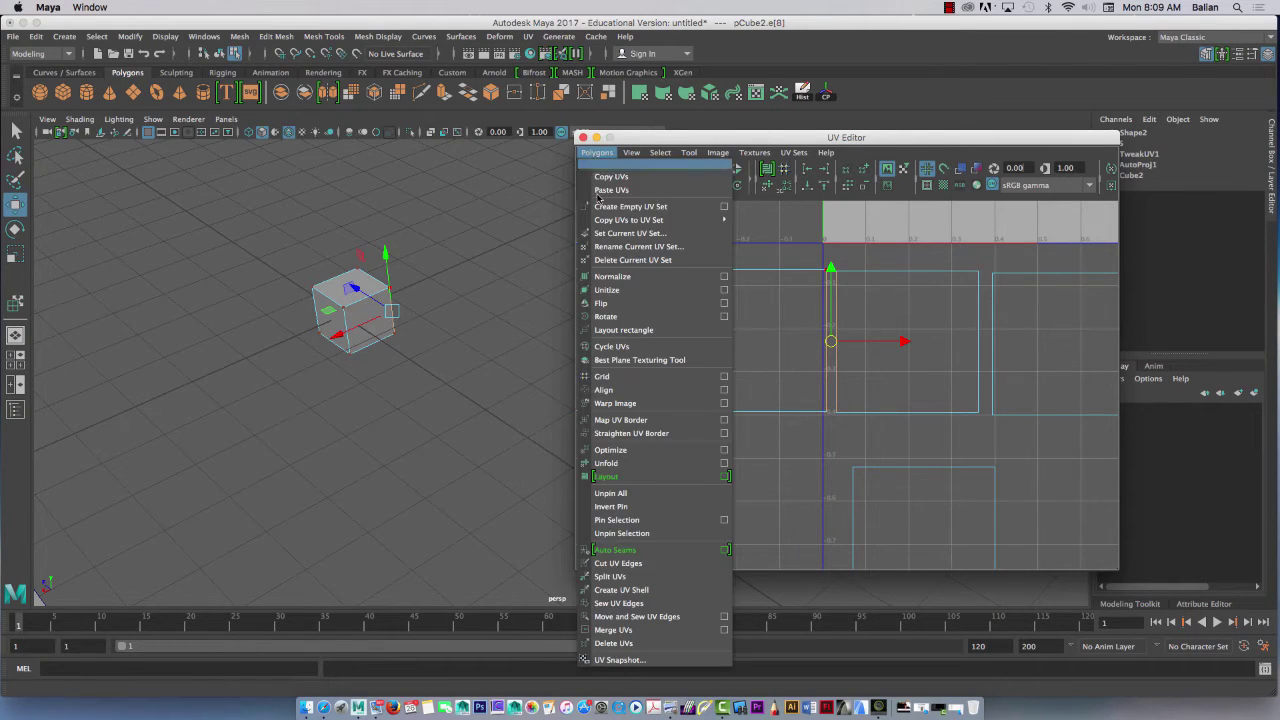
pyautogui.click(609, 617)
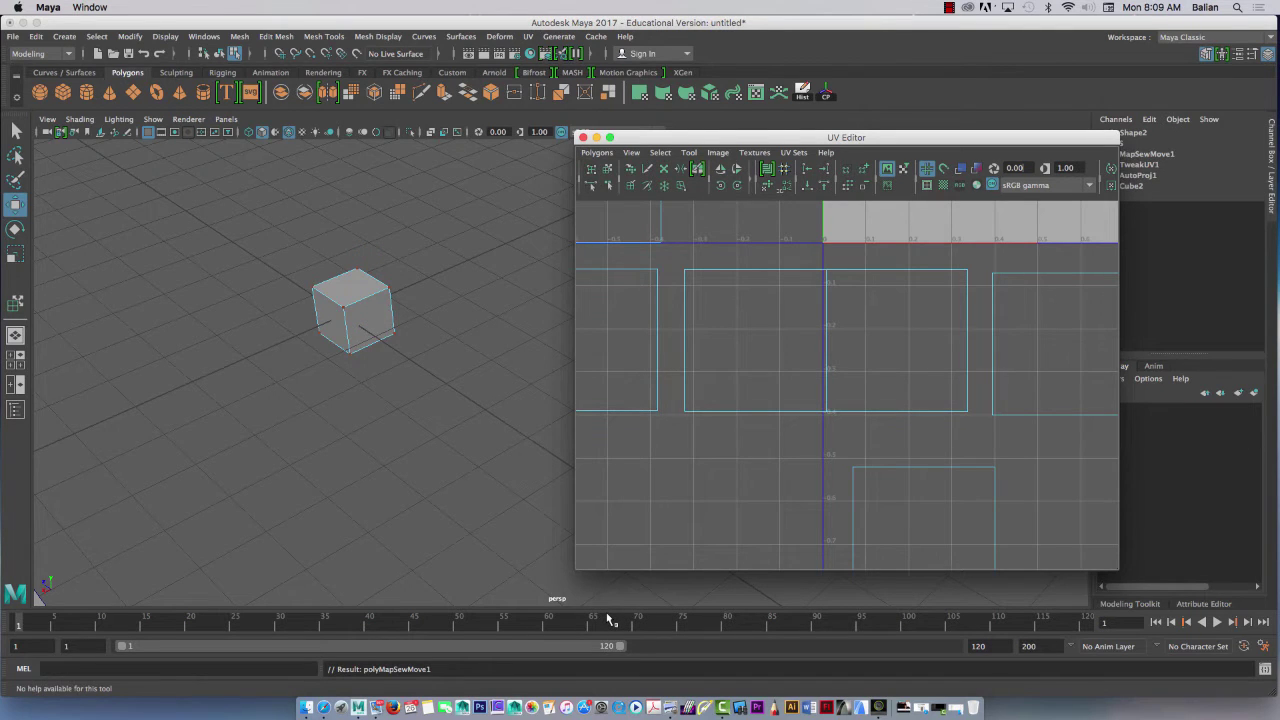
# In edge mode, select the edge shared by the row's first and second shells and apply Move and Sew UV Edges.
pyautogui.keyDown('alt'); pyautogui.moveTo(797, 424); pyautogui.dragTo(650, 321, button='right'); pyautogui.keyUp('alt')
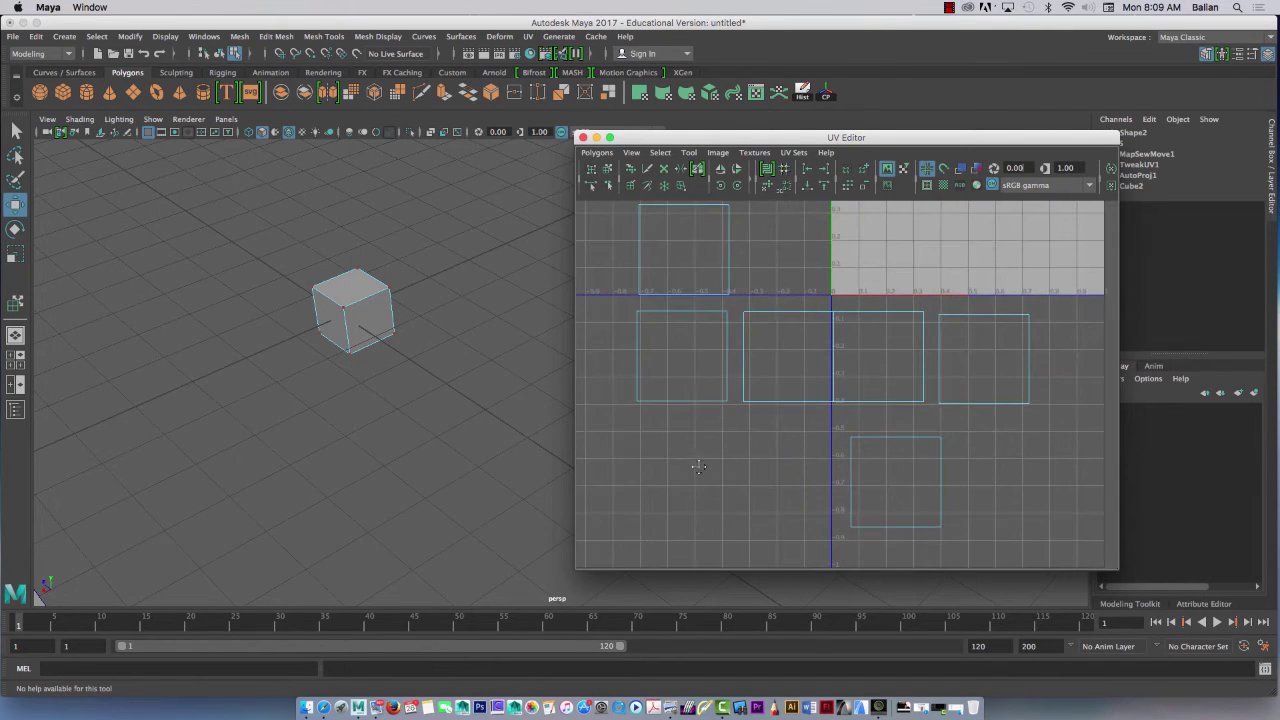
pyautogui.keyDown('alt'); pyautogui.moveTo(700, 449); pyautogui.dragTo(737, 469, button='middle'); pyautogui.keyUp('alt')
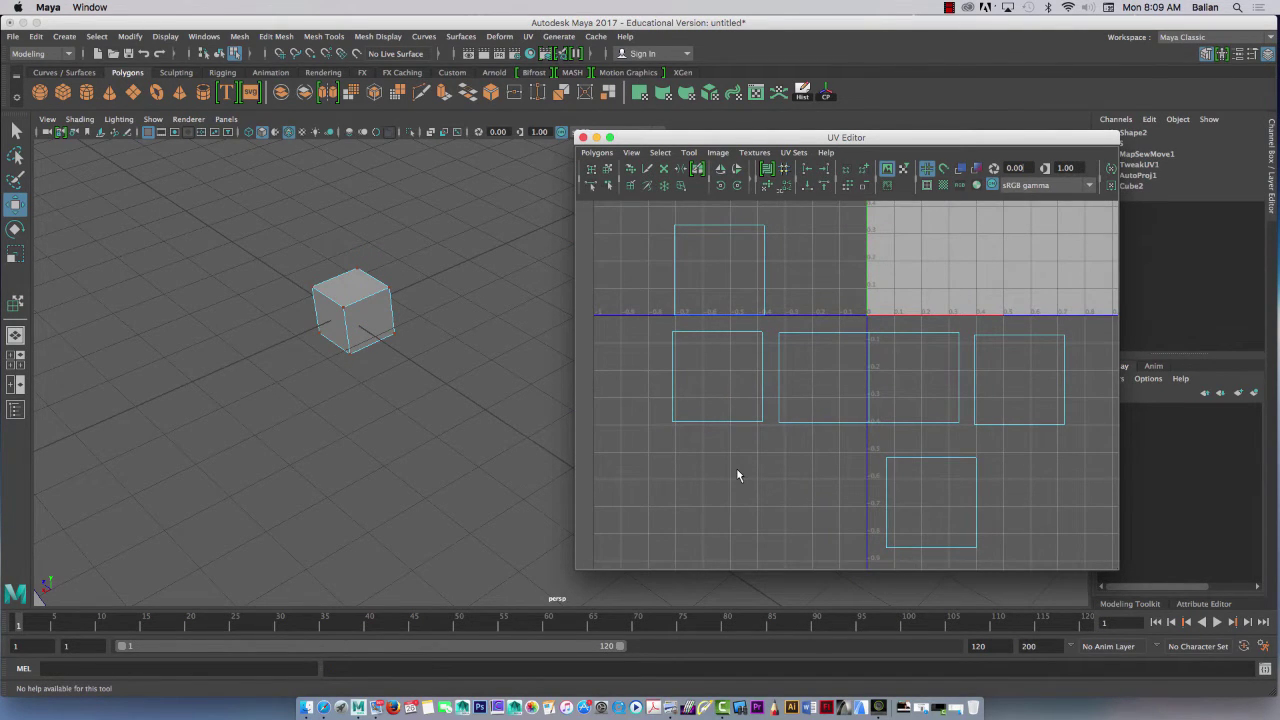
pyautogui.rightClick(760, 386)
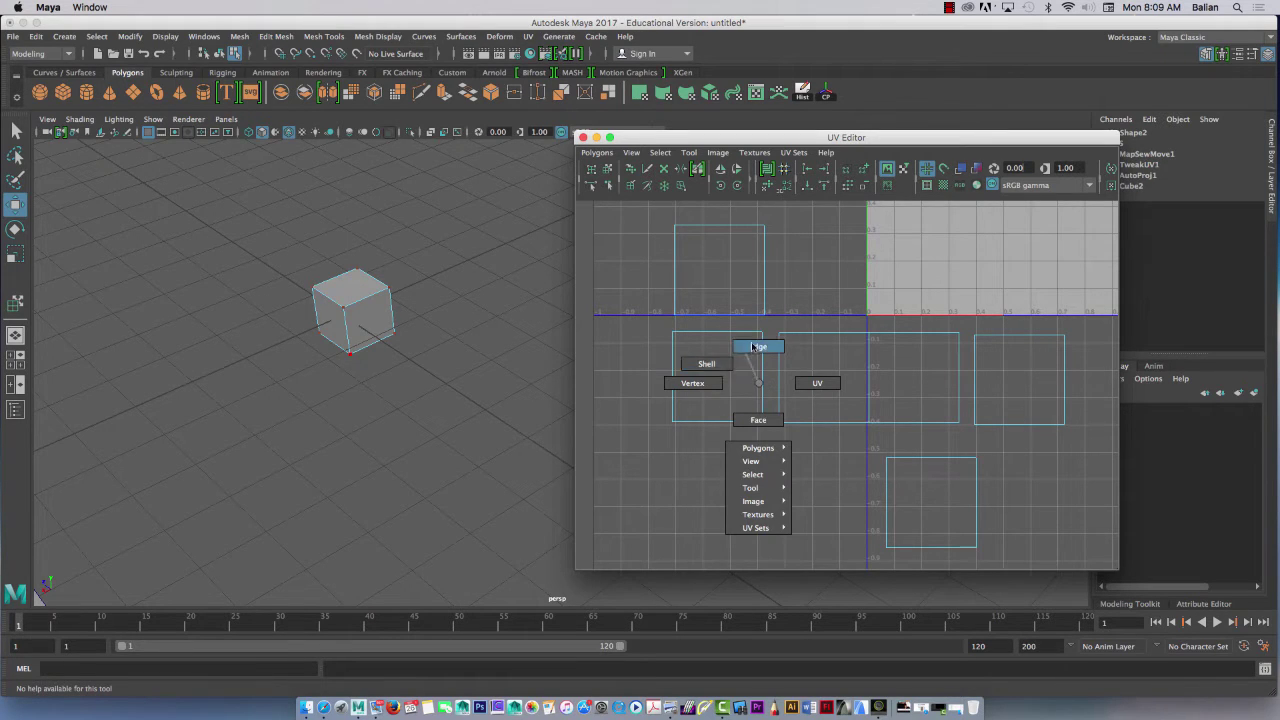
pyautogui.click(758, 346)
pyautogui.click(766, 377)
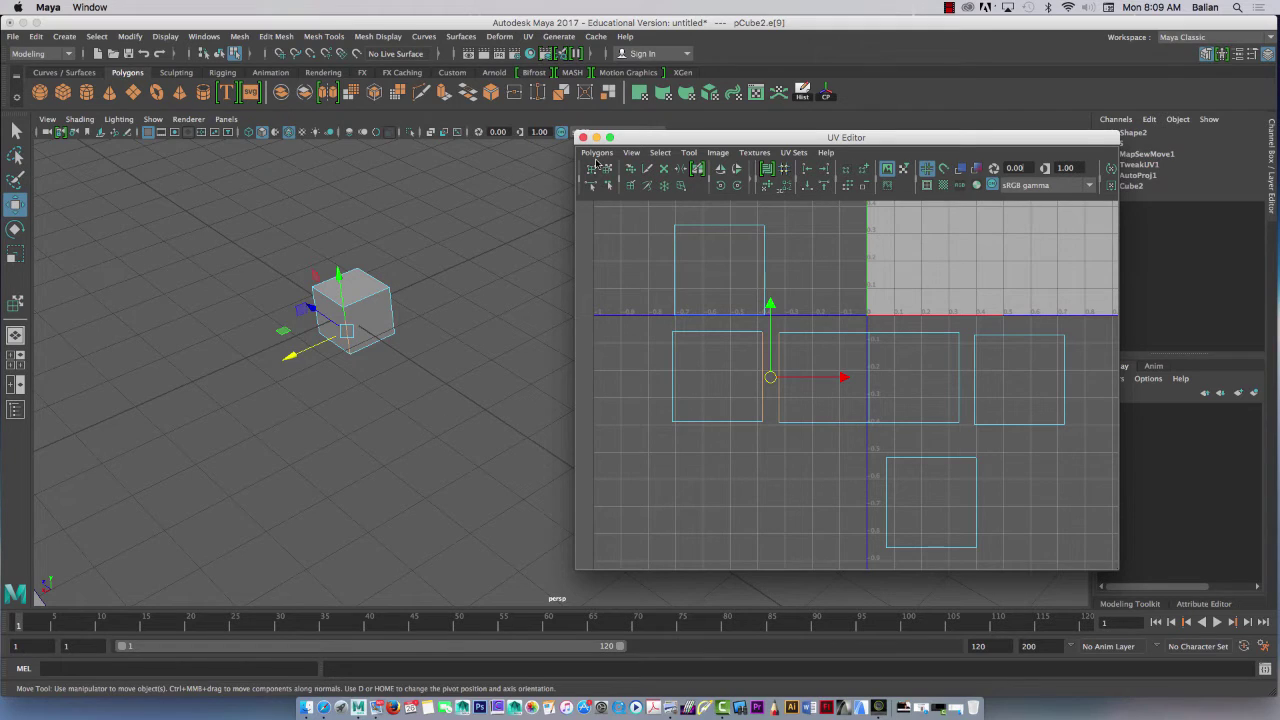
pyautogui.click(597, 153)
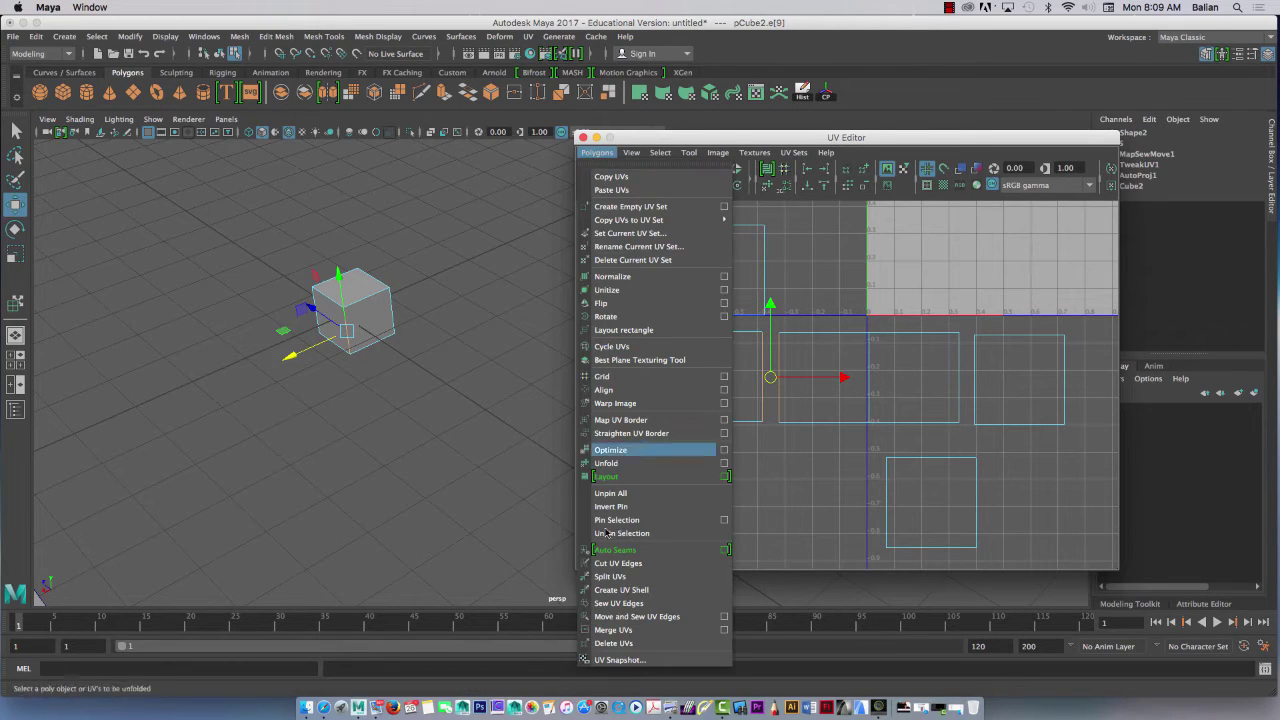
pyautogui.click(613, 617)
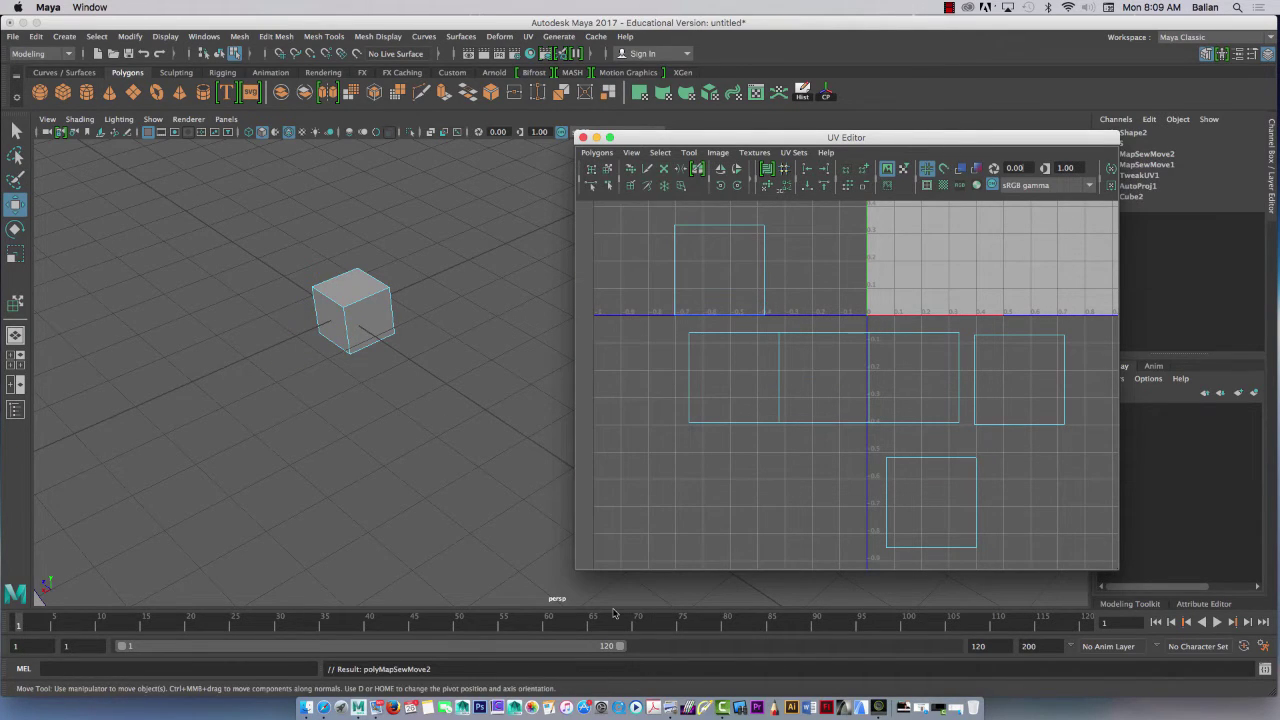
# Select the facing edge between the joined strip and the row's fourth shell and join them with Move and Sew UV Edges.
pyautogui.click(962, 383)
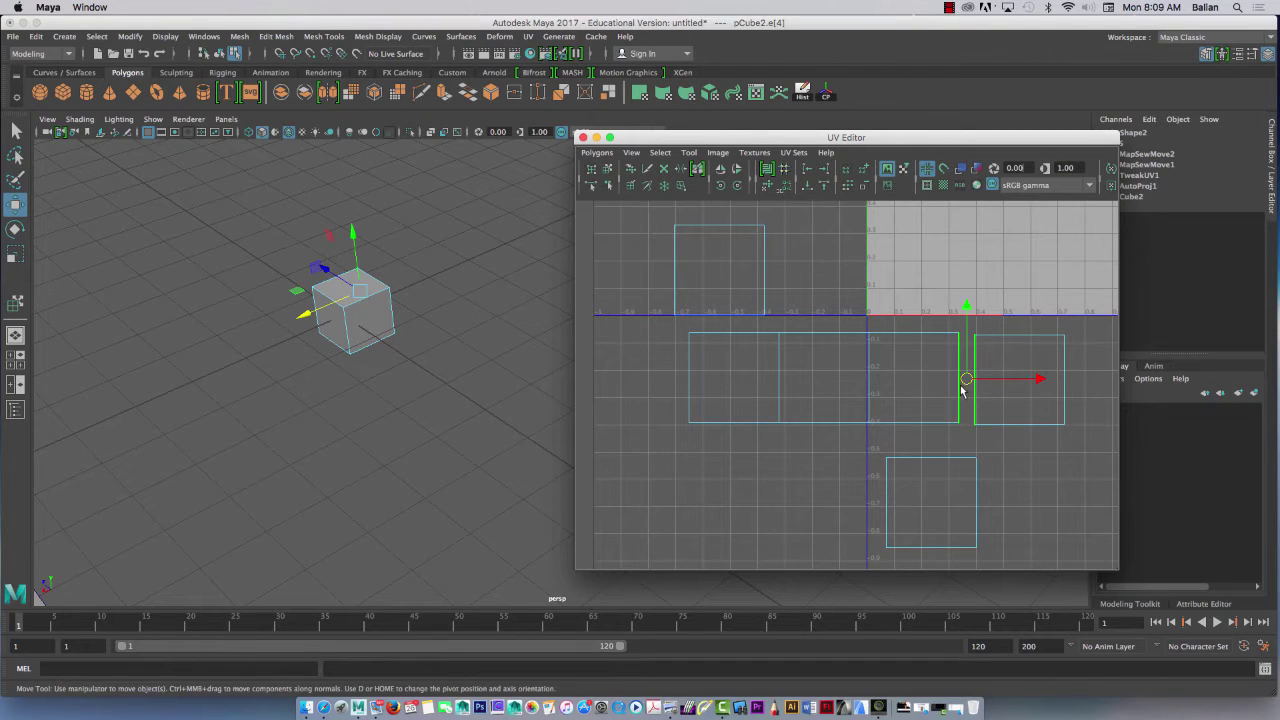
pyautogui.click(597, 153)
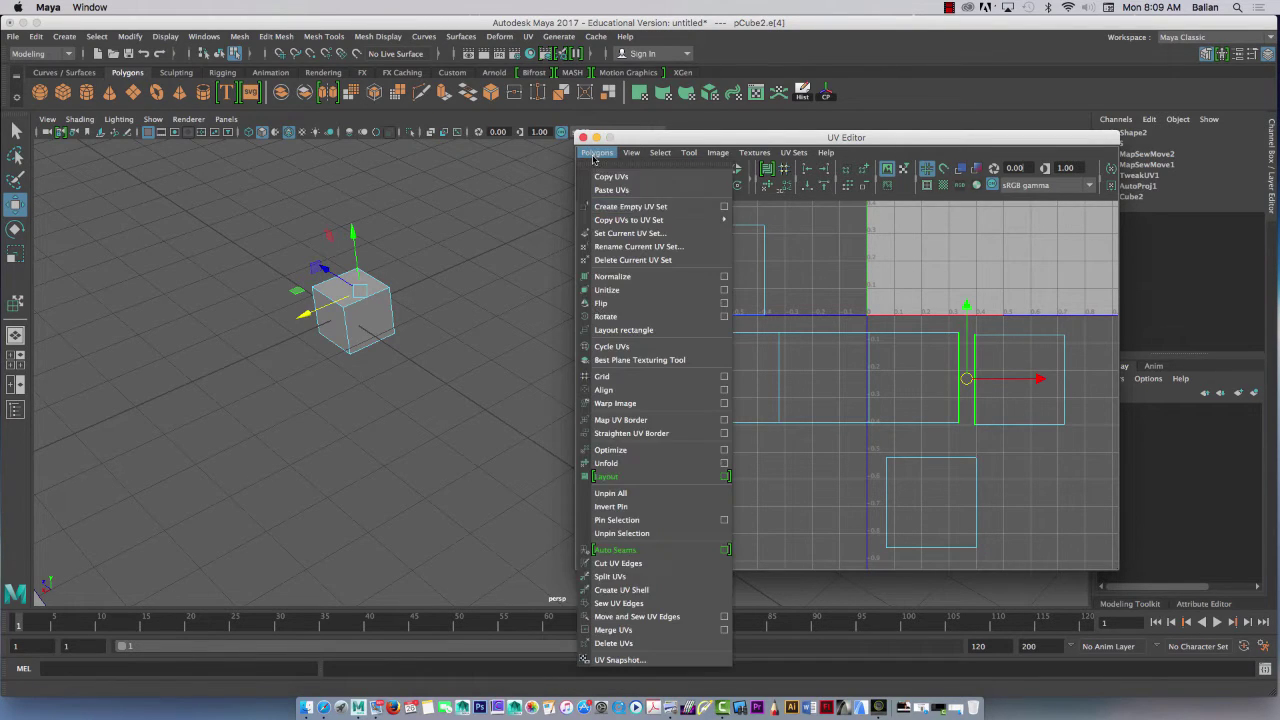
pyautogui.click(626, 616)
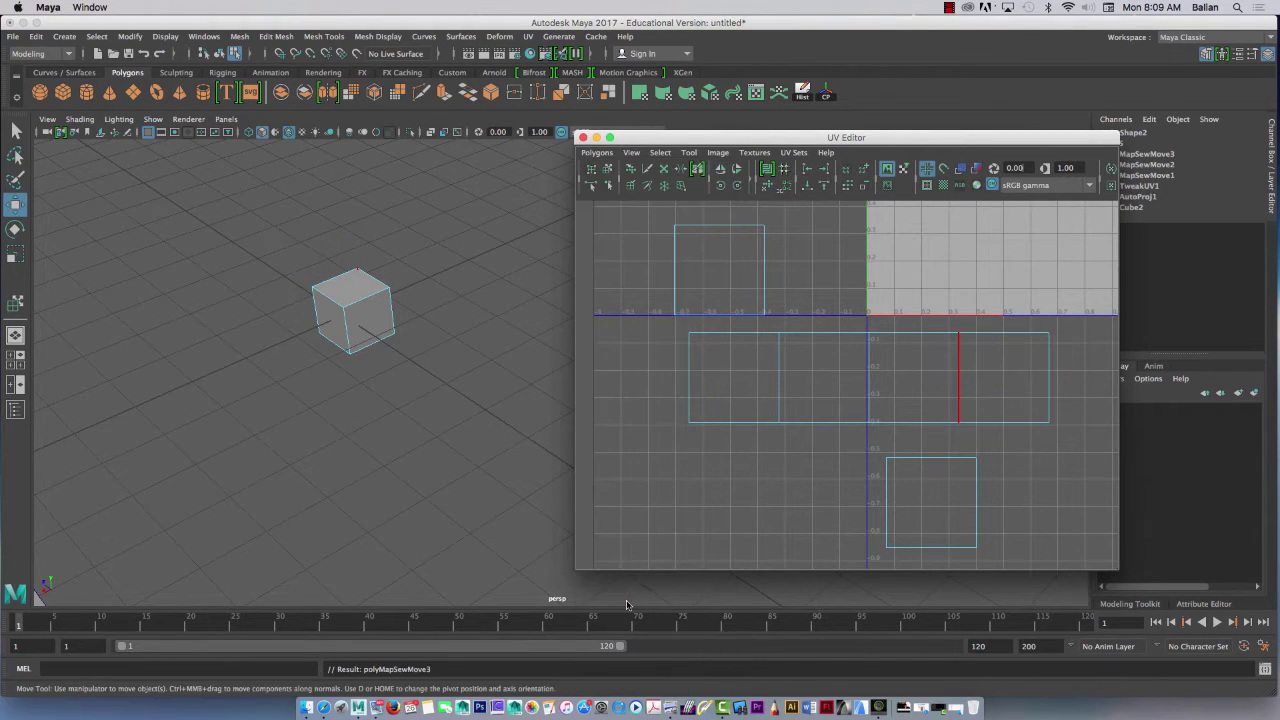
# Examine how the upper shell's edges, vertices and face correspond to the joined strip and the cube.
pyautogui.click(717, 333)
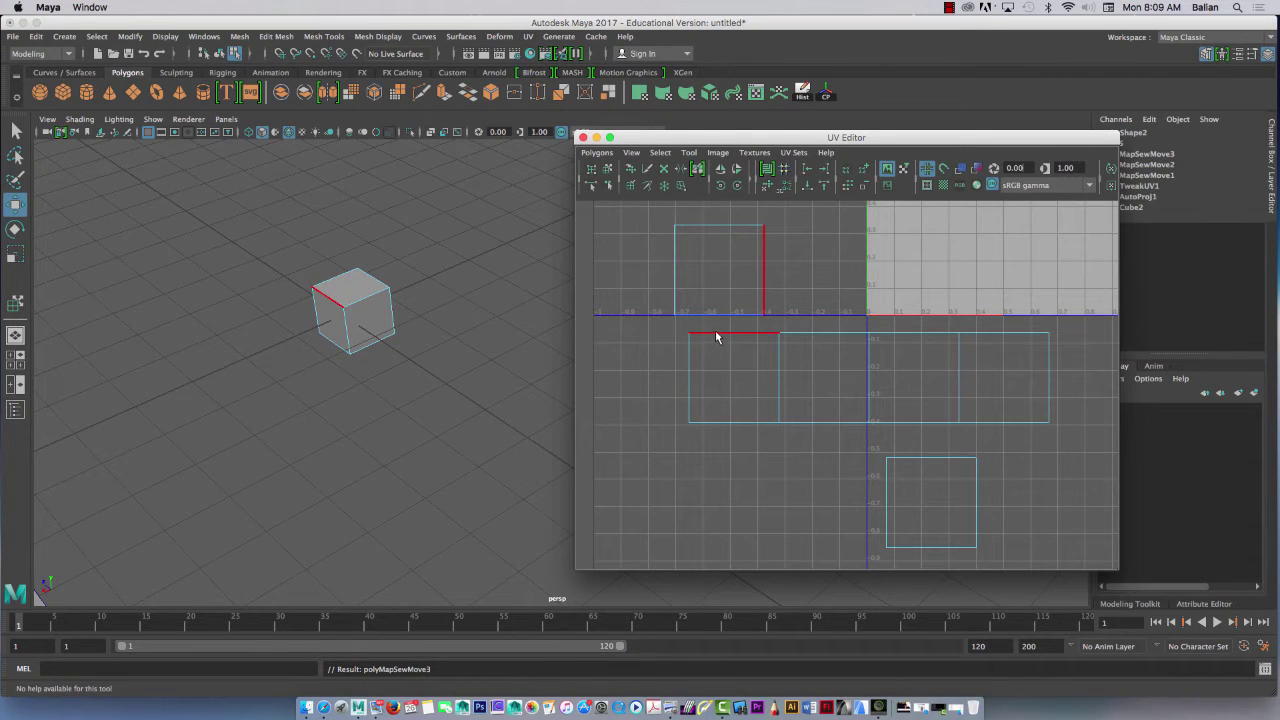
pyautogui.click(725, 306)
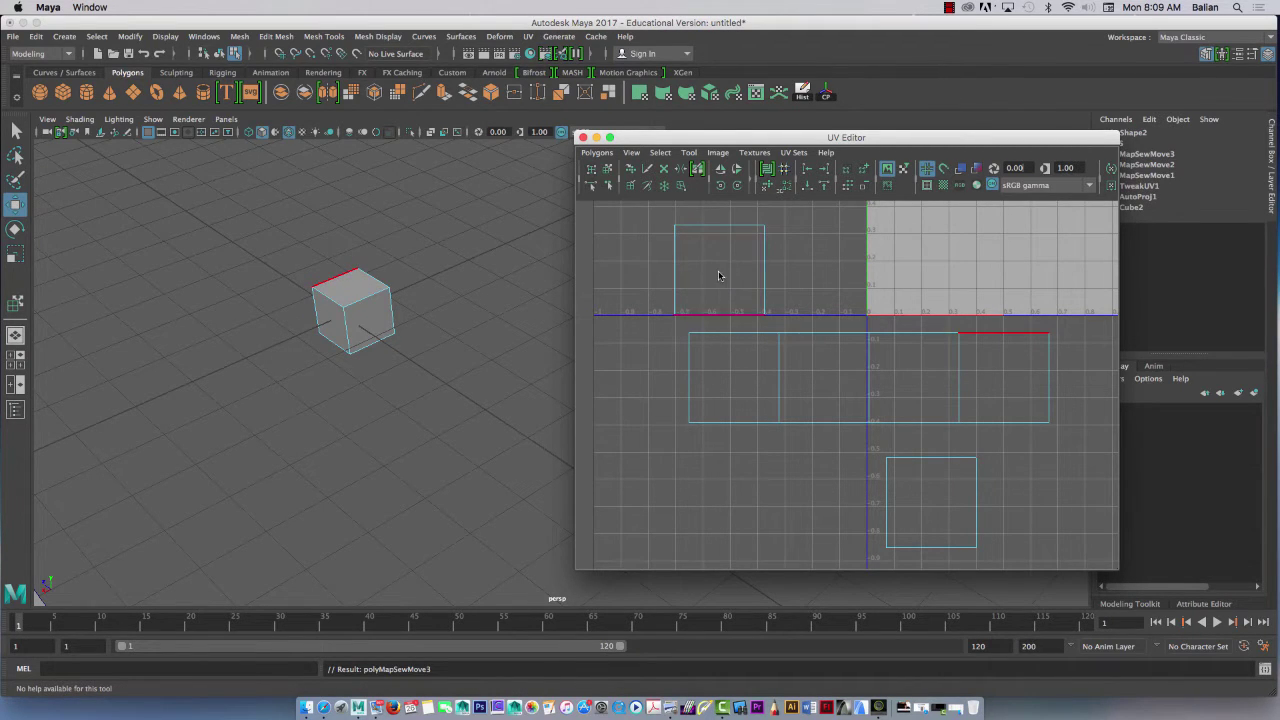
pyautogui.rightClick(717, 275)
pyautogui.moveTo(717, 281); pyautogui.dragTo(662, 277, button='right')
pyautogui.moveTo(657, 235); pyautogui.dragTo(778, 315)
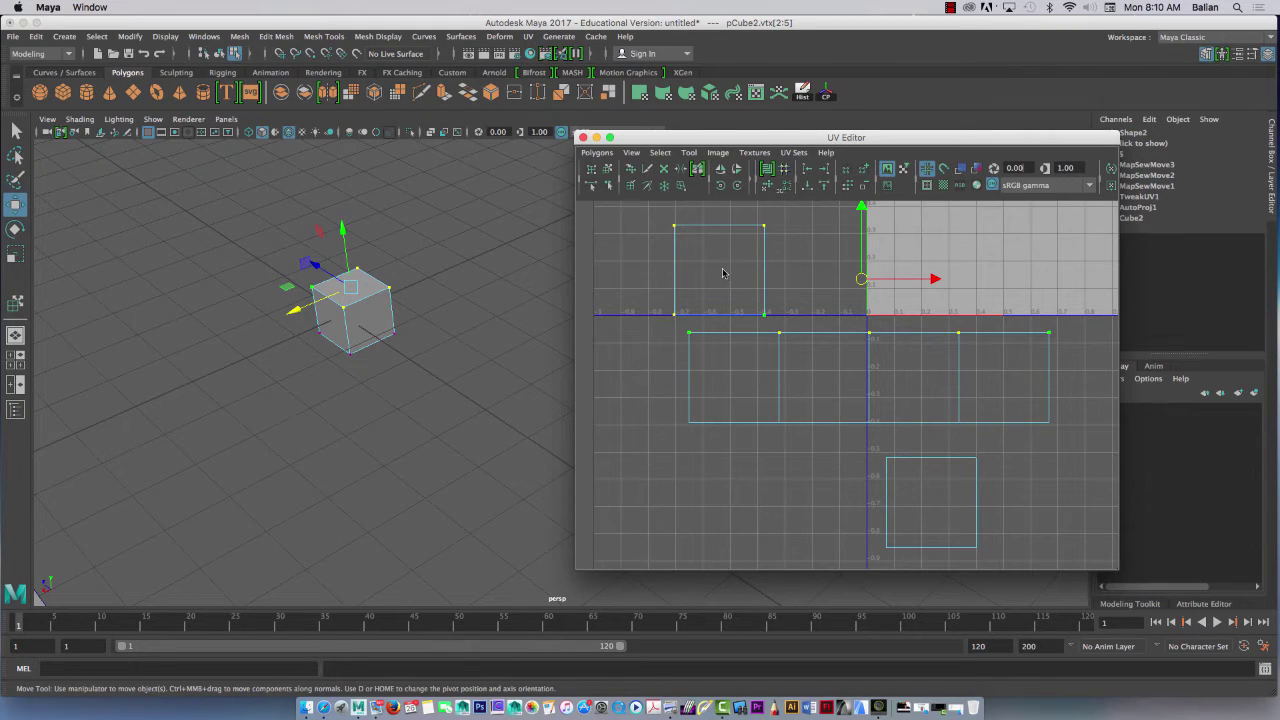
pyautogui.moveTo(717, 274); pyautogui.dragTo(713, 312, button='right')
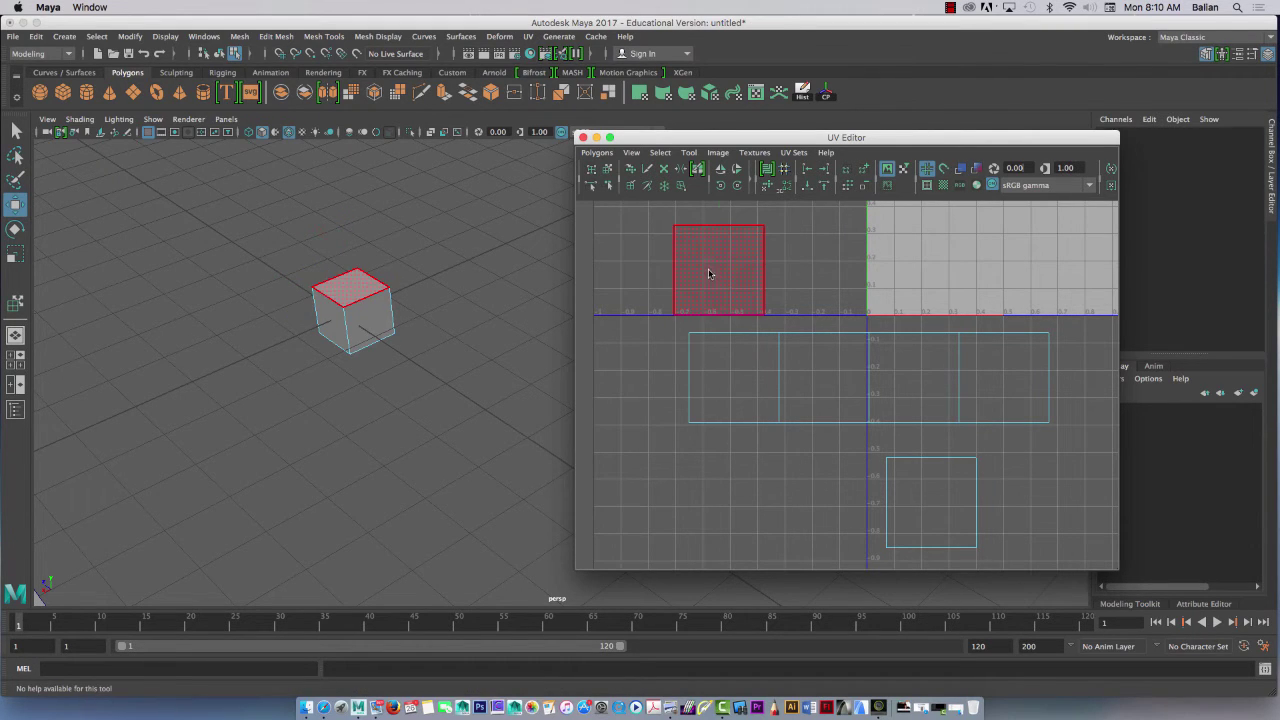
pyautogui.click(714, 270)
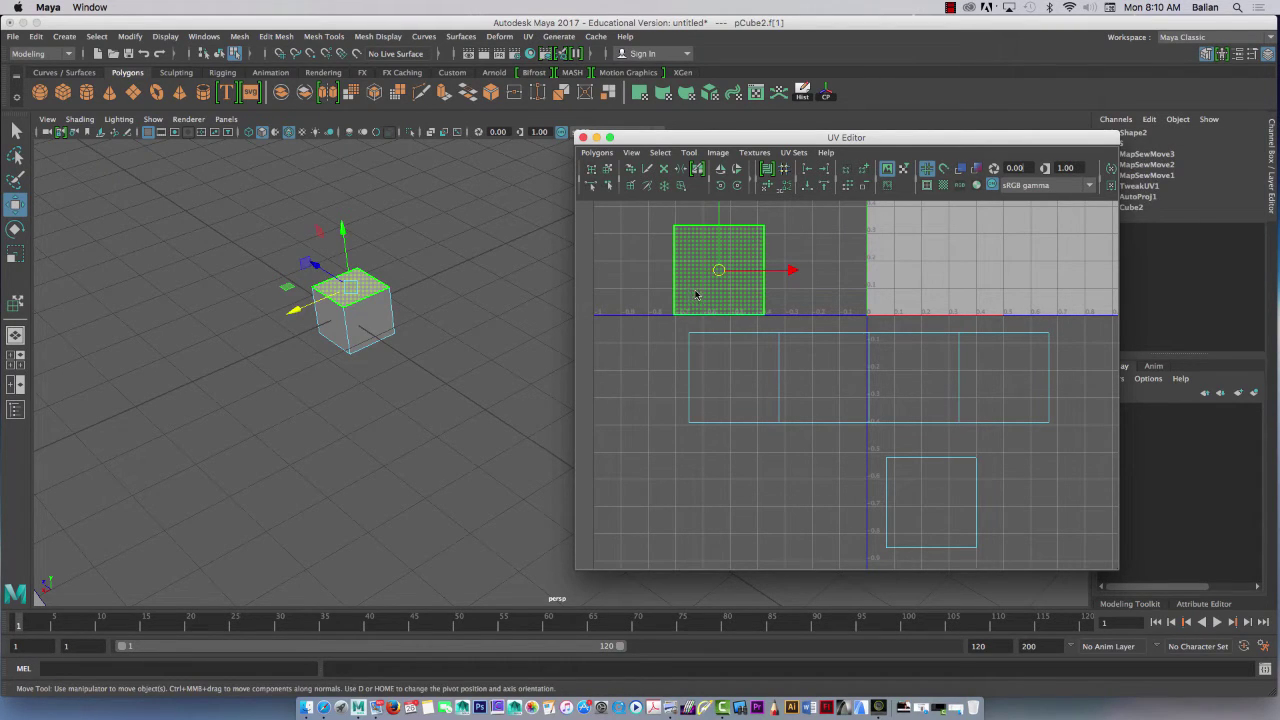
# Try rotating the upper shell's four selected vertices clockwise by 45 degrees, and undo the rotation.
pyautogui.moveTo(696, 294); pyautogui.dragTo(641, 282, button='right')
pyautogui.moveTo(653, 206); pyautogui.dragTo(792, 320)
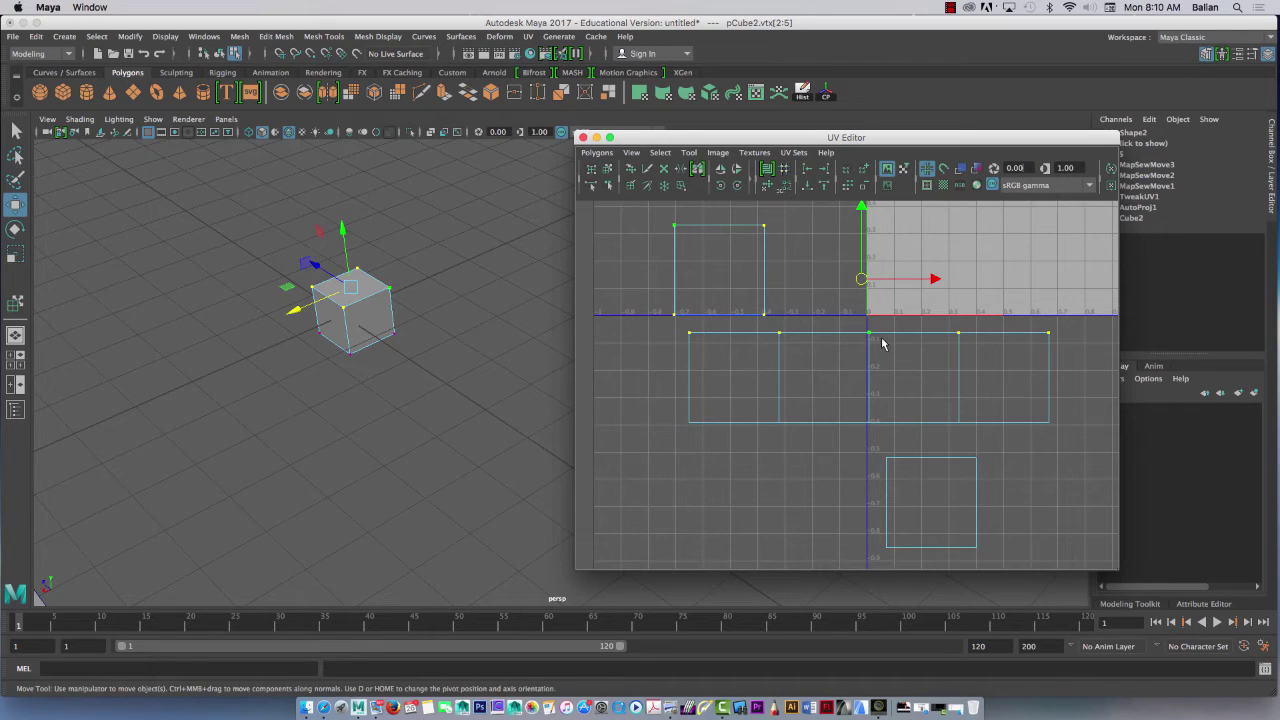
pyautogui.click(740, 188)
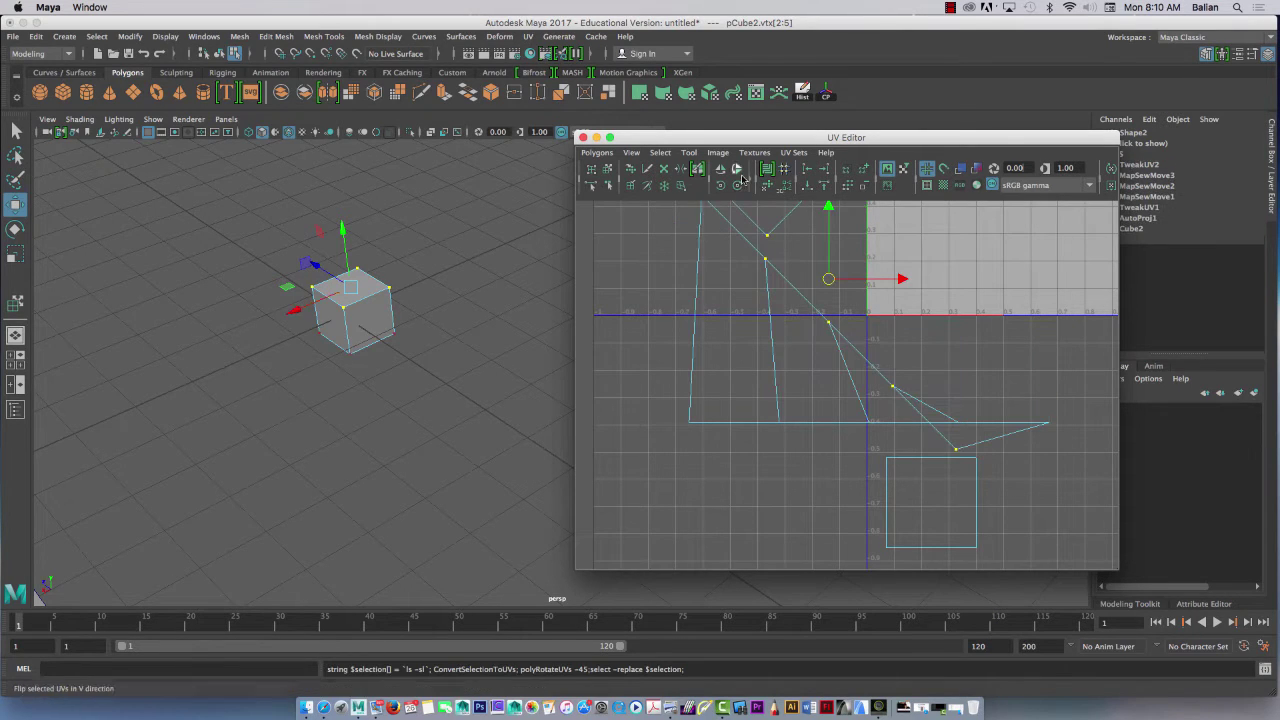
pyautogui.hotkey('ctrl', 'z')
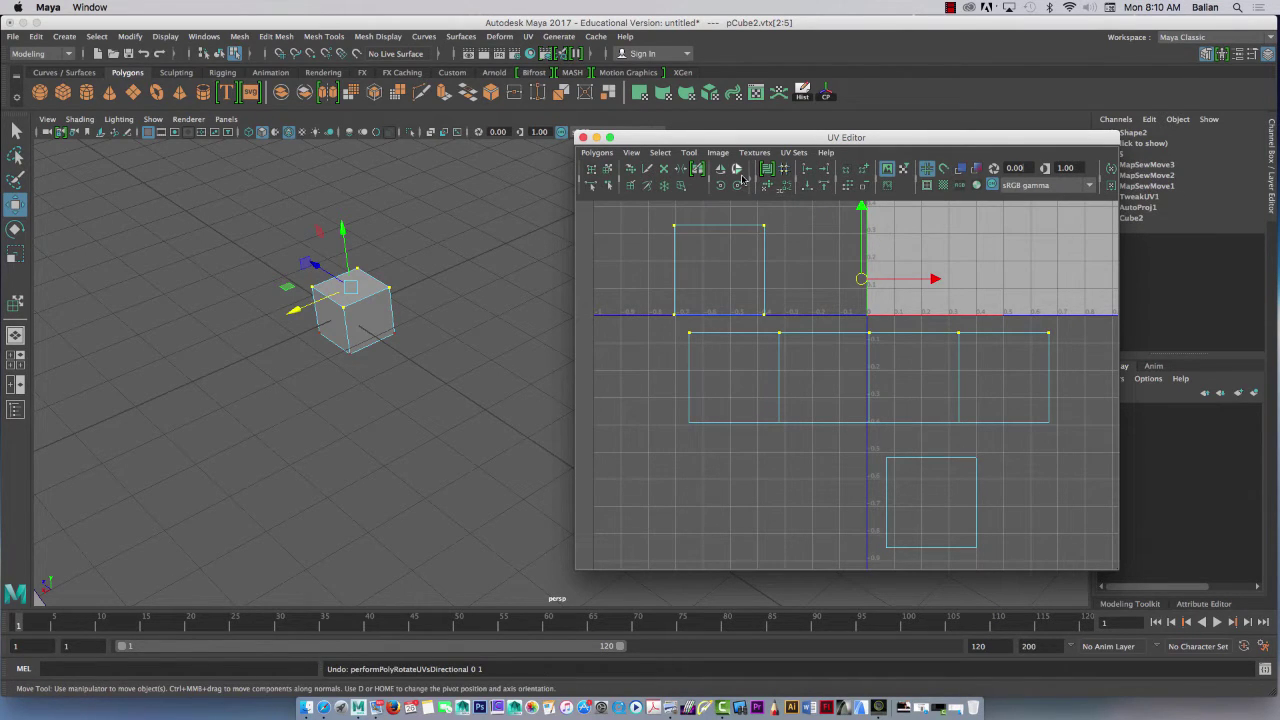
# Select the upper shell's face, and in edge mode its bottom edge, to locate the matching edge on the strip.
pyautogui.rightClick(722, 279)
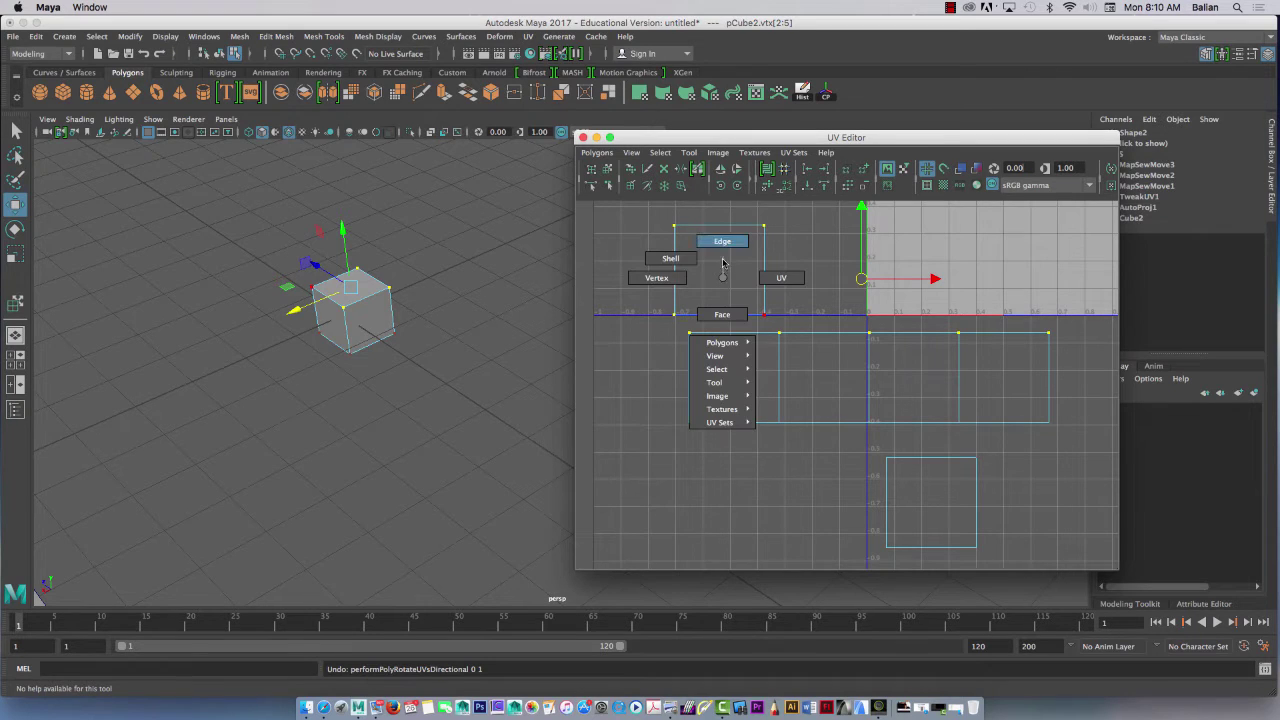
pyautogui.click(722, 314)
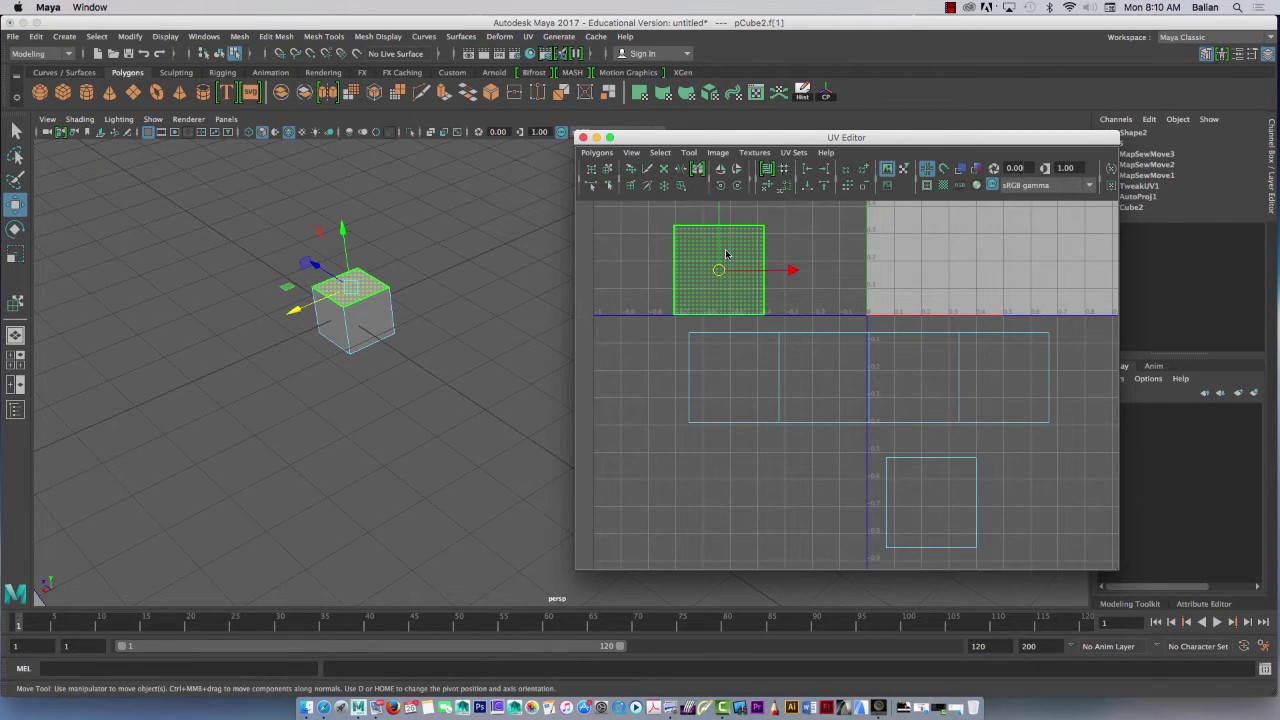
pyautogui.moveTo(714, 304); pyautogui.dragTo(716, 266, button='right')
pyautogui.click(709, 316)
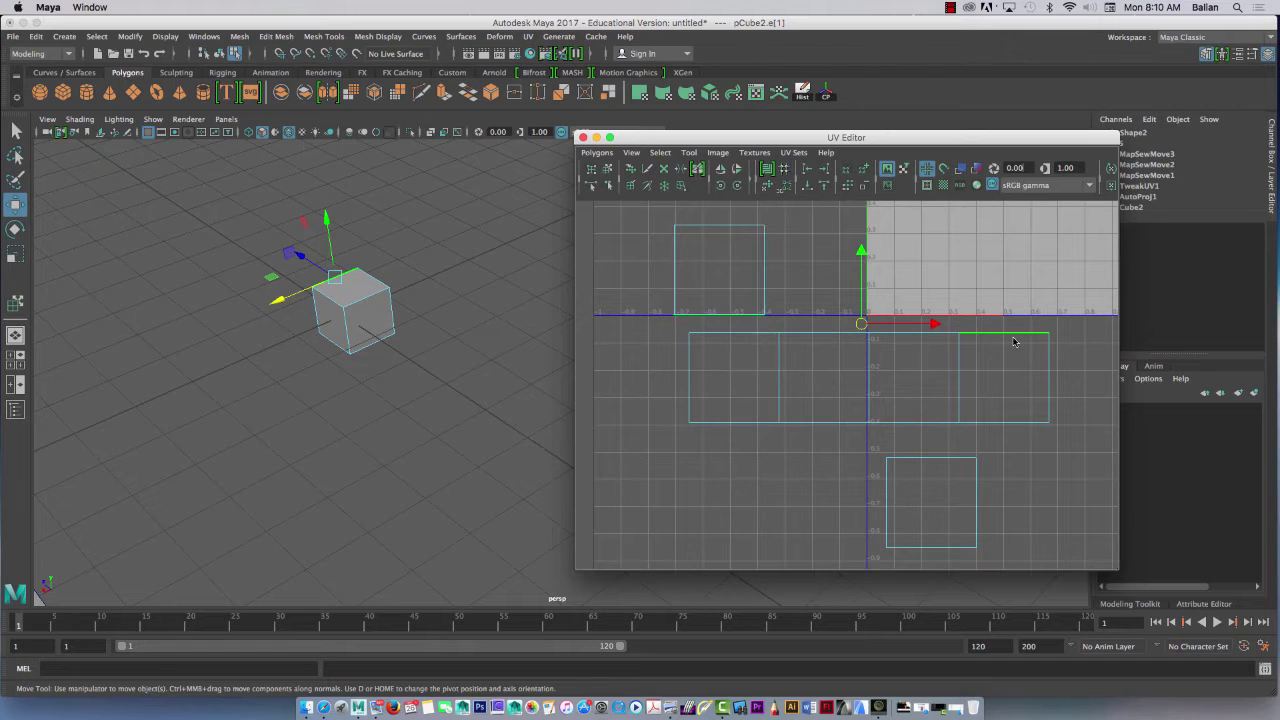
# Select the upper shell in face mode and move it directly above the strip's fourth square, leaving a small gap.
pyautogui.moveTo(719, 263); pyautogui.dragTo(716, 297, button='right')
pyautogui.click(718, 278)
pyautogui.moveTo(796, 272); pyautogui.dragTo(1077, 310)
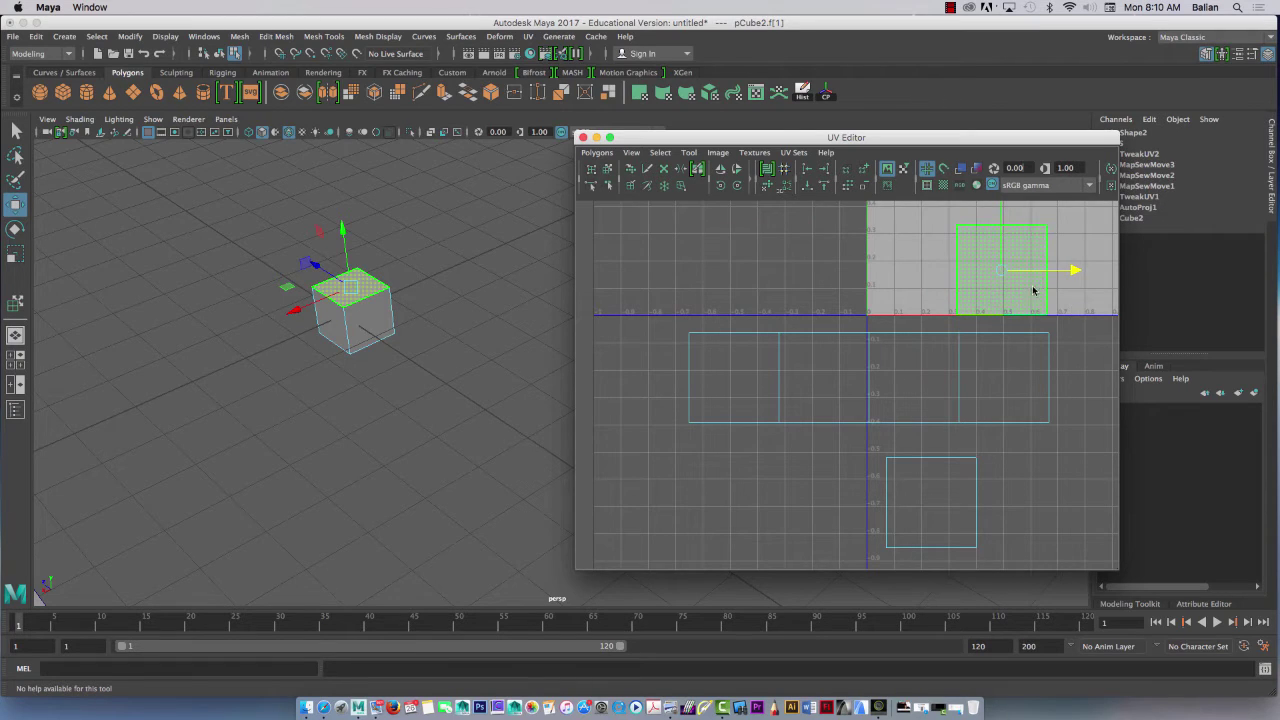
pyautogui.moveTo(1005, 236); pyautogui.dragTo(1005, 250)
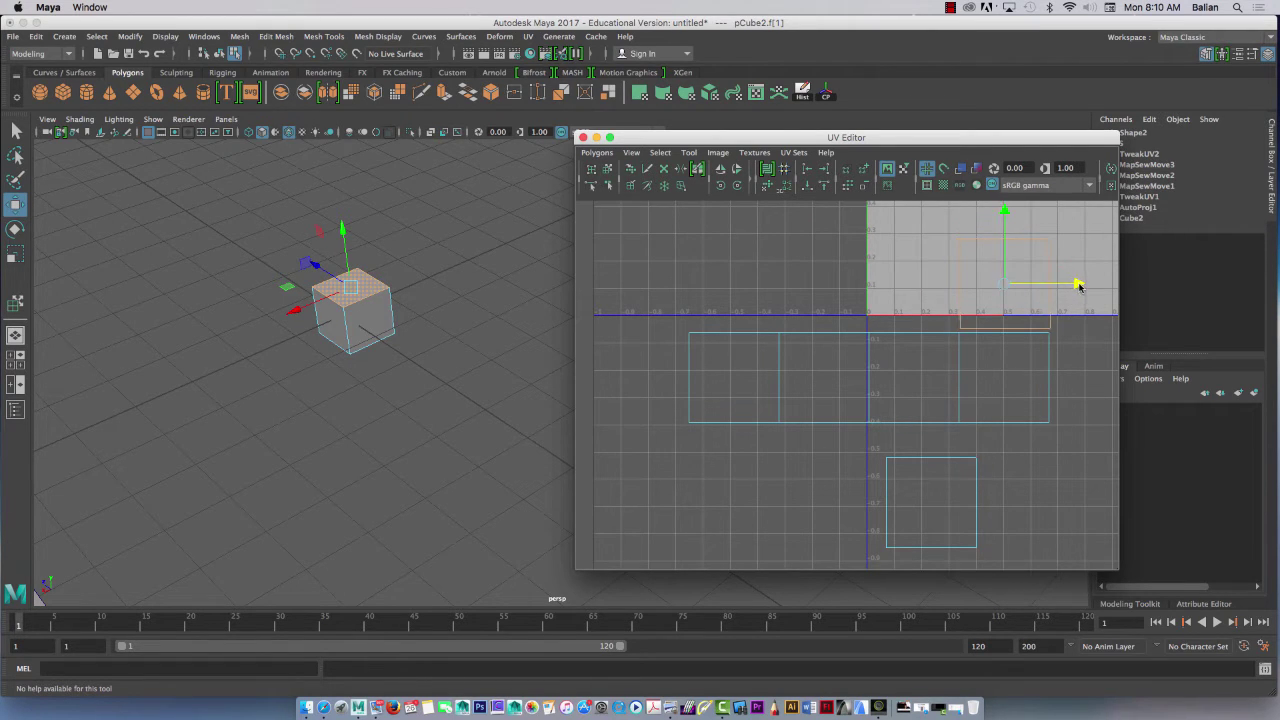
# In edge mode, select the upper shell's bottom edge and join it to the strip's fourth square with Move and Sew UV Edges.
pyautogui.moveTo(994, 329); pyautogui.dragTo(993, 299, button='right')
pyautogui.click(999, 324)
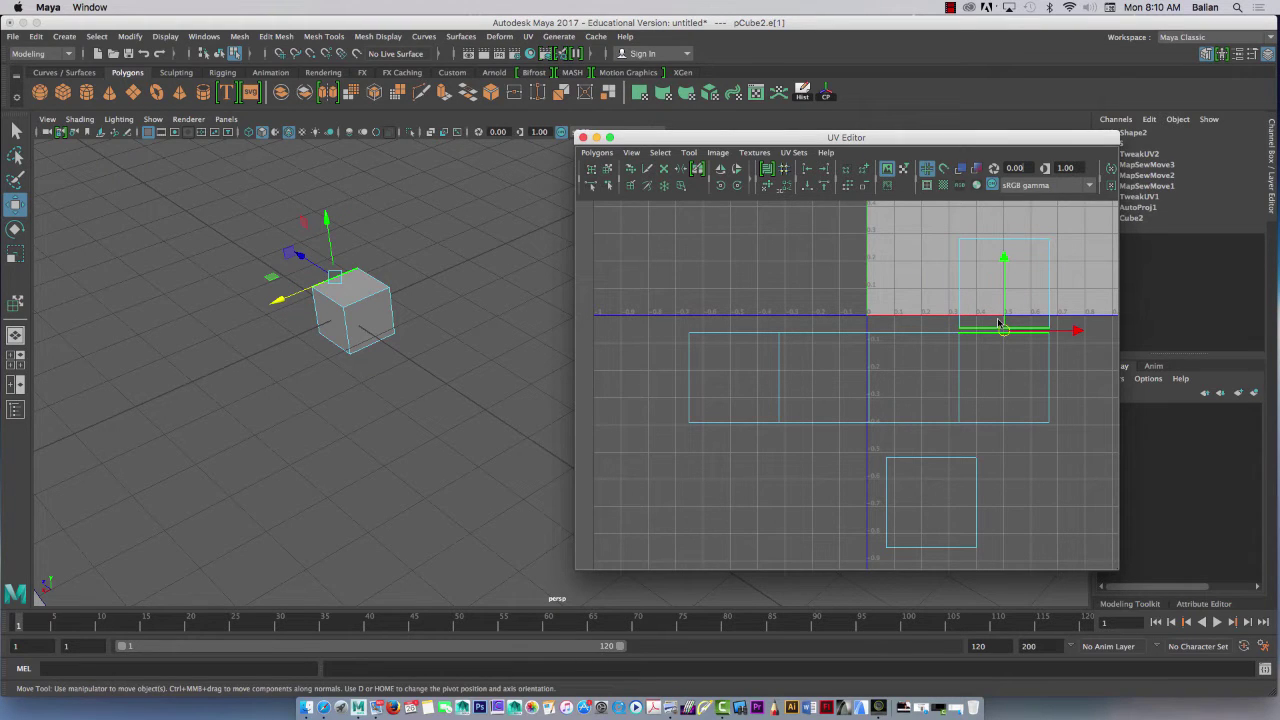
pyautogui.click(597, 152)
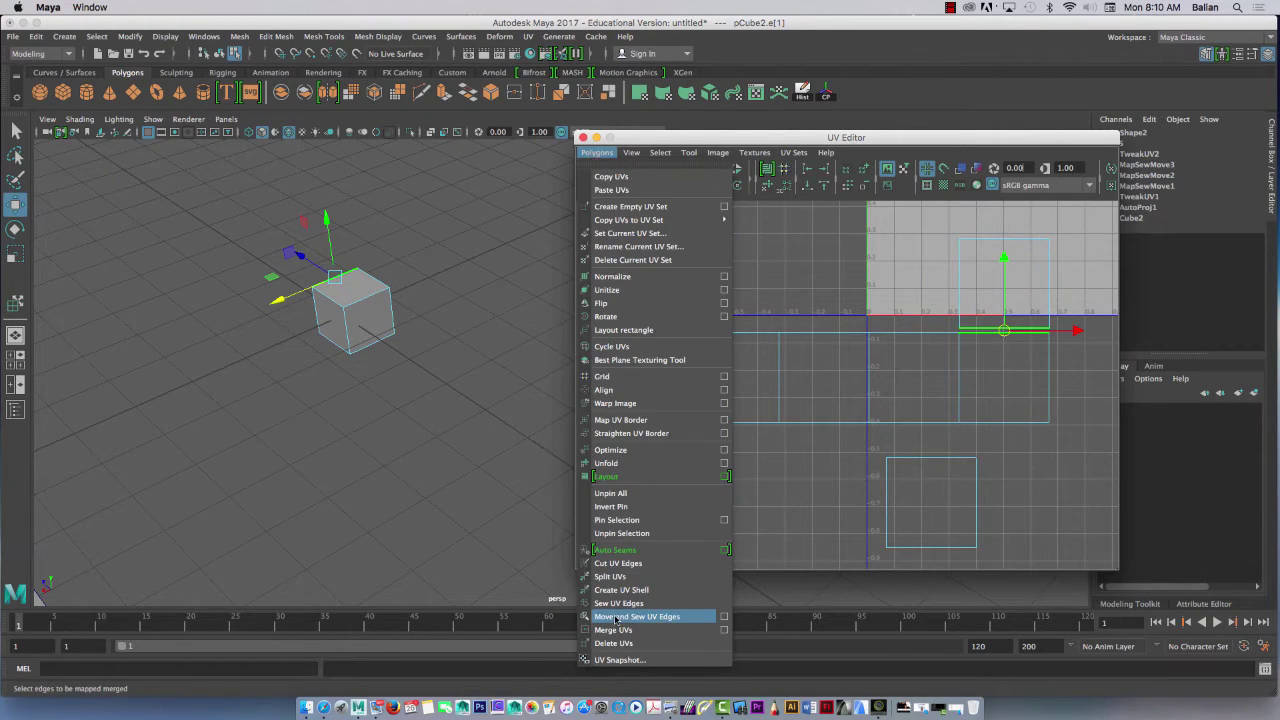
pyautogui.click(615, 617)
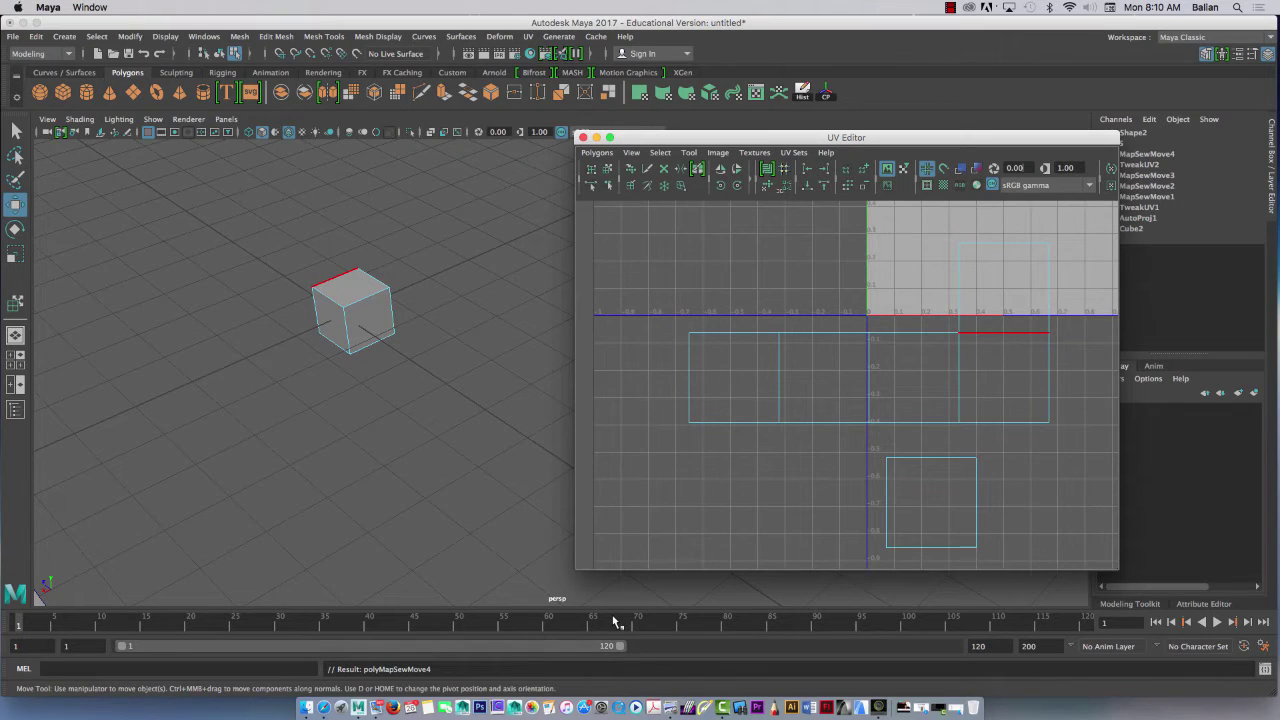
# Select the lower shell's upper edge and its left-hand edge in turn to find which one matches the strip's third square.
pyautogui.click(921, 467)
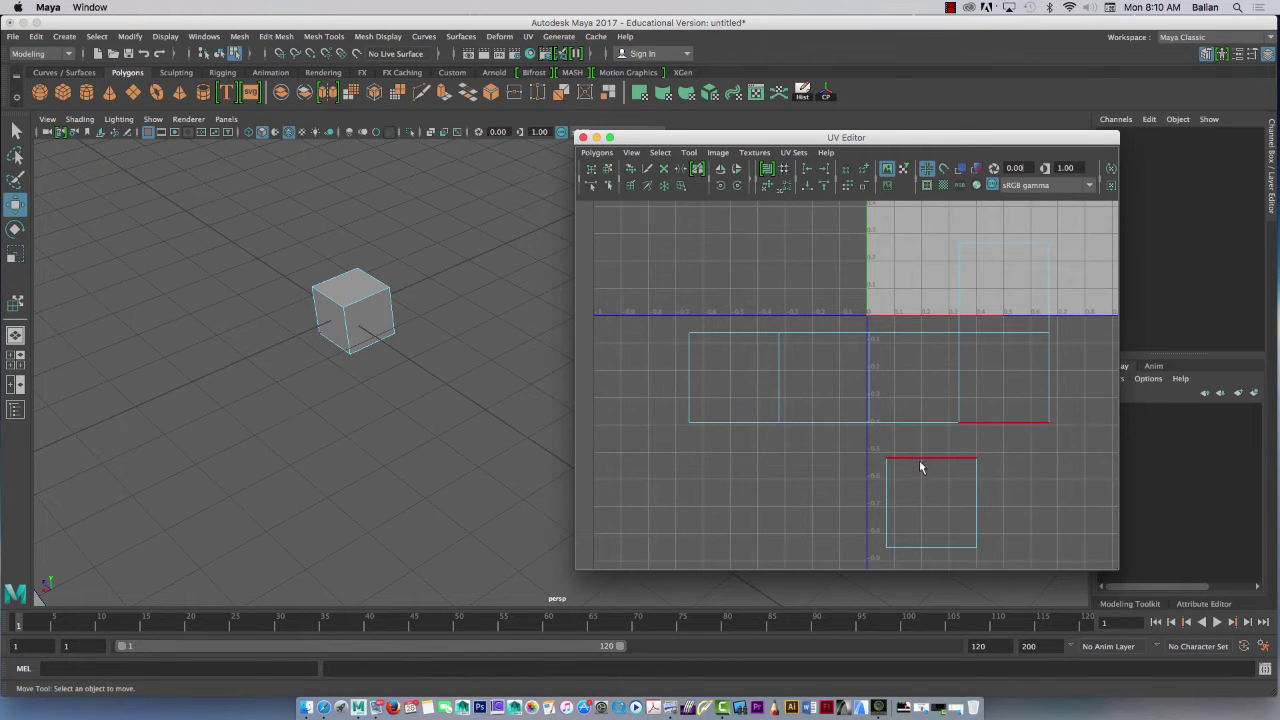
pyautogui.click(920, 462)
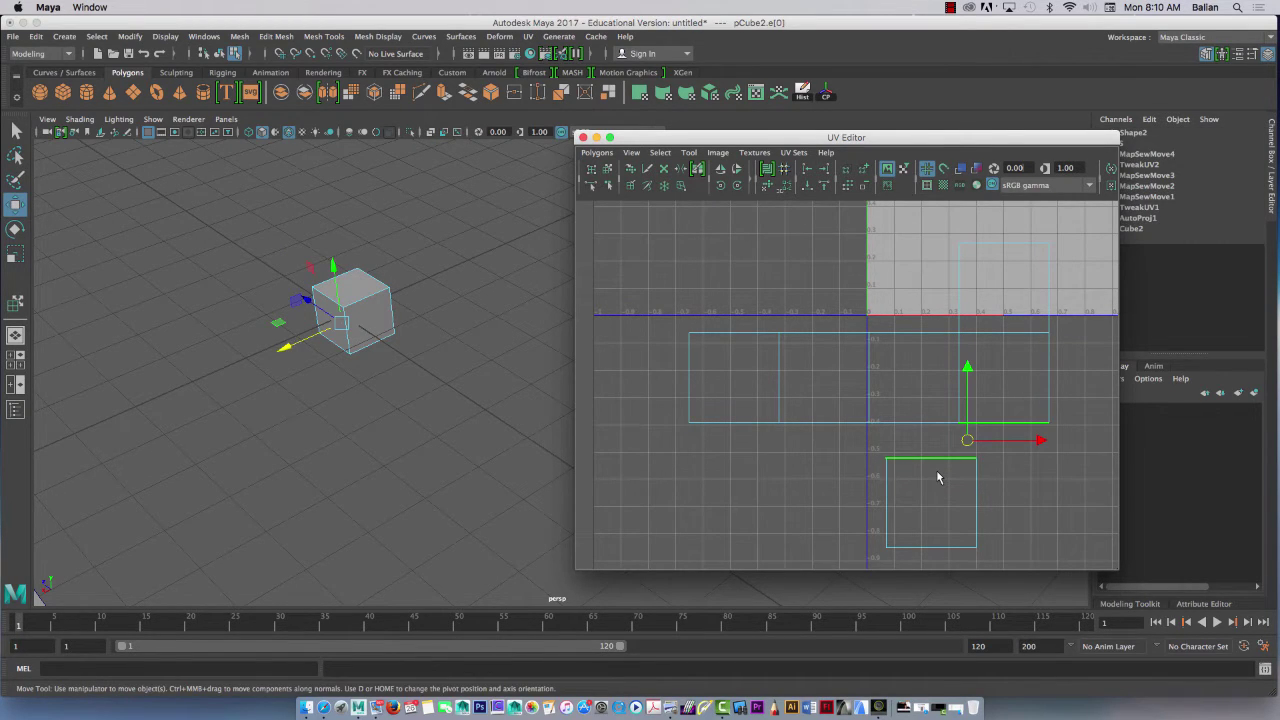
pyautogui.click(886, 507)
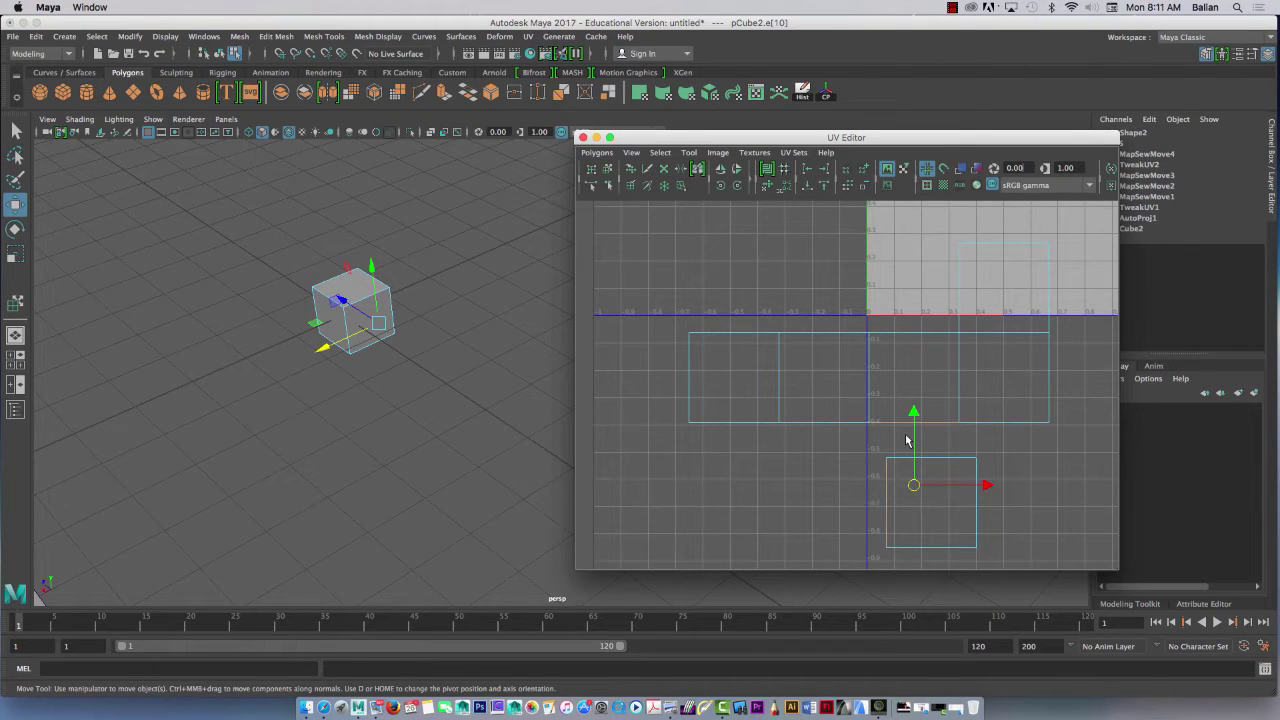
# In face mode, rotate the lower shell clockwise by 90 degrees in two 45-degree turns and move it just below the strip's third square.
pyautogui.moveTo(926, 518); pyautogui.dragTo(926, 504, button='right')
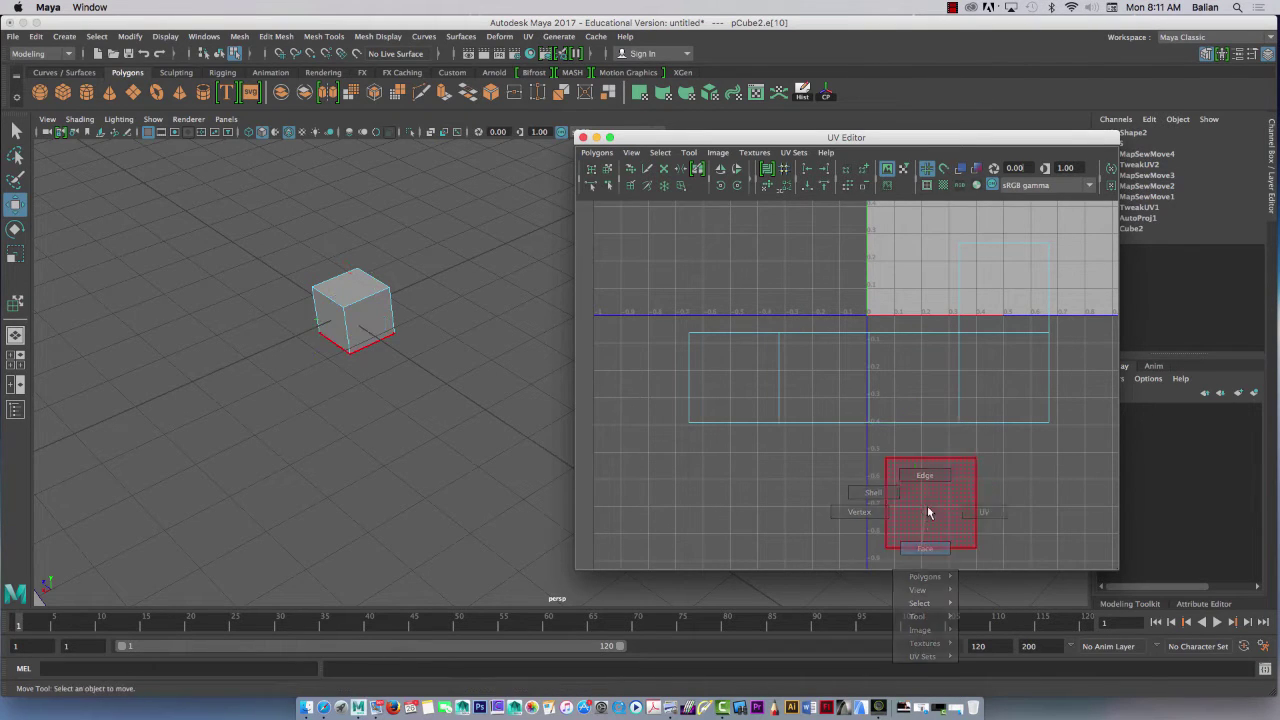
pyautogui.click(921, 498)
pyautogui.click(736, 186)
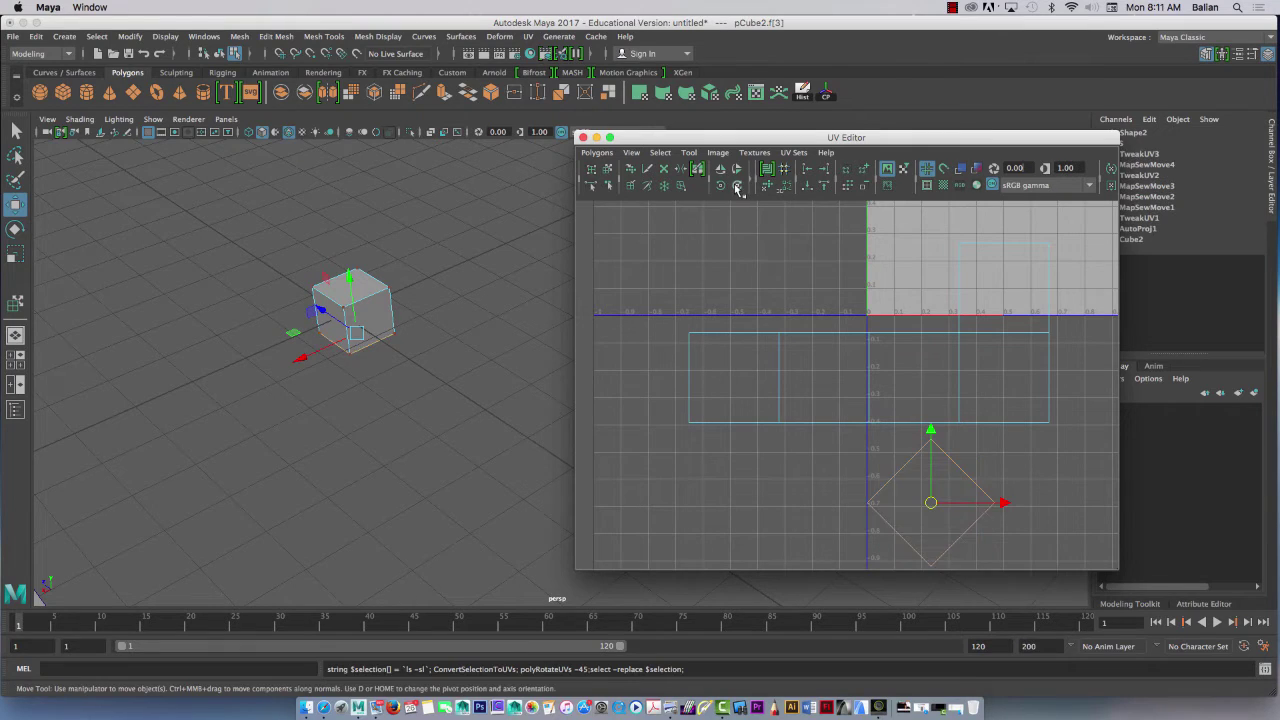
pyautogui.click(736, 187)
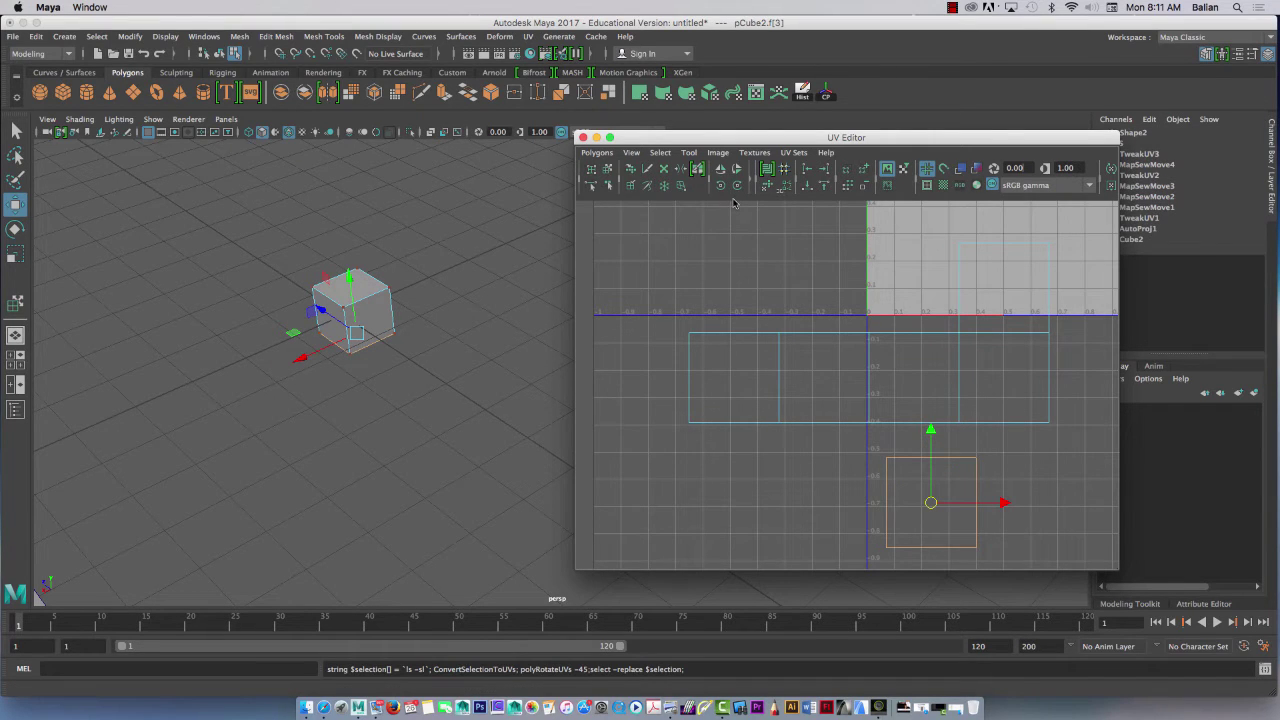
pyautogui.moveTo(997, 503); pyautogui.dragTo(984, 505)
pyautogui.moveTo(913, 430); pyautogui.dragTo(914, 411)
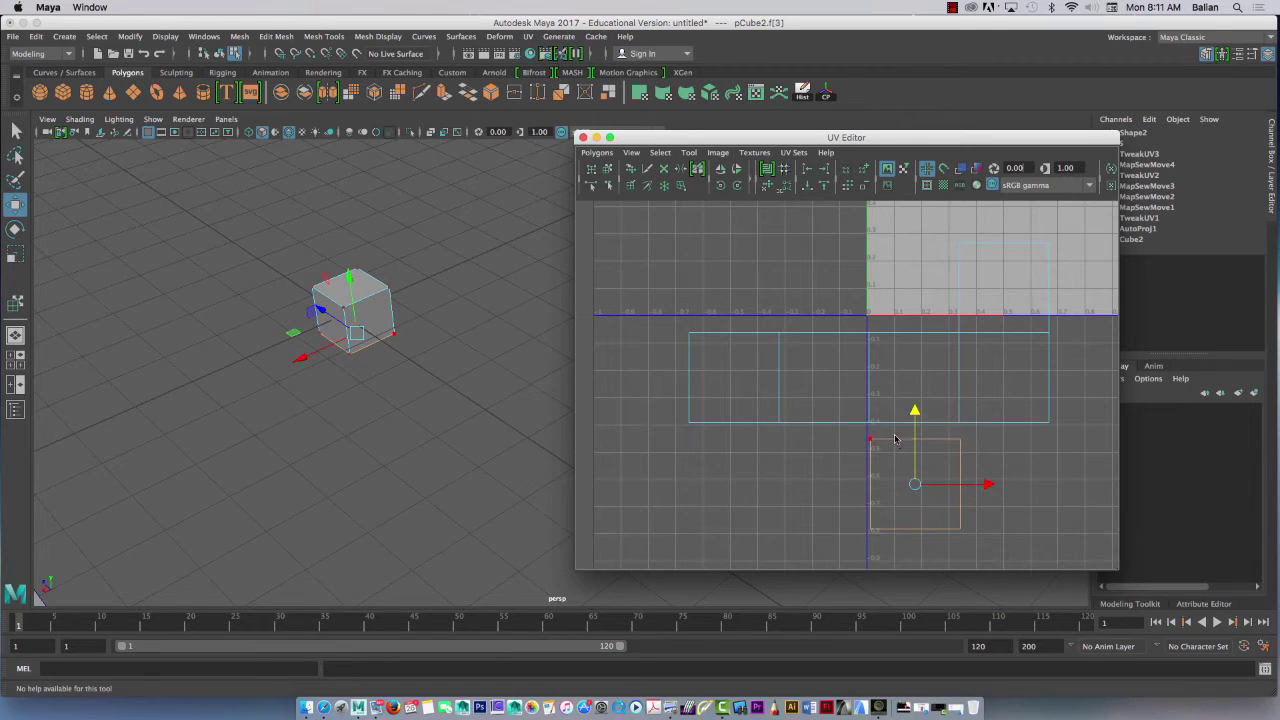
# In edge mode, select the lower shell's upper edge and join it to the strip's third square with Move and Sew UV Edges.
pyautogui.rightClick(894, 440)
pyautogui.click(893, 401)
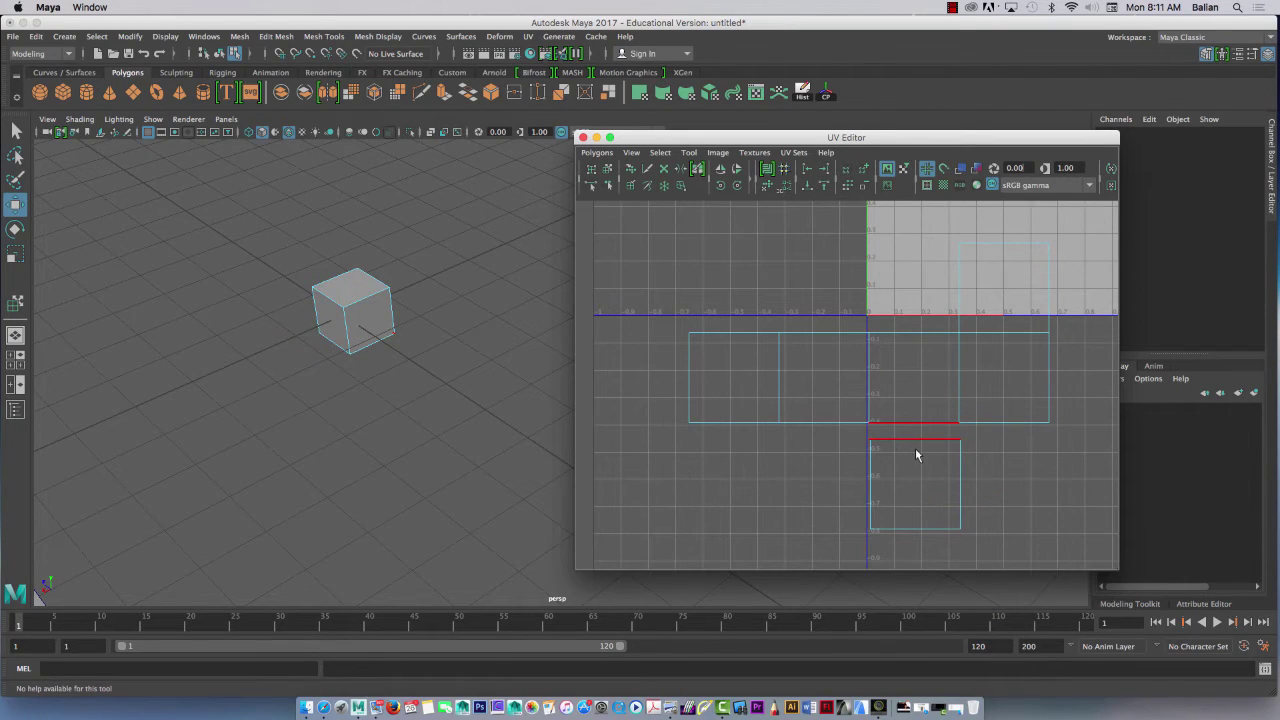
pyautogui.click(597, 152)
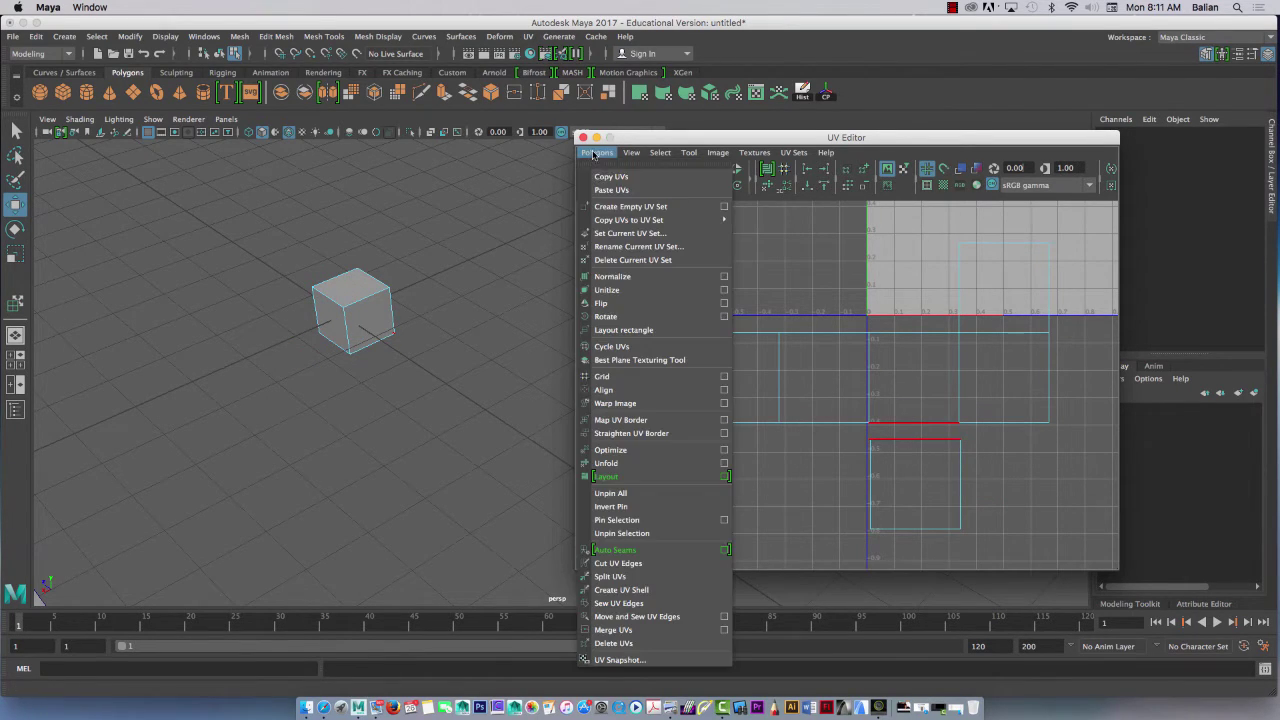
pyautogui.click(622, 617)
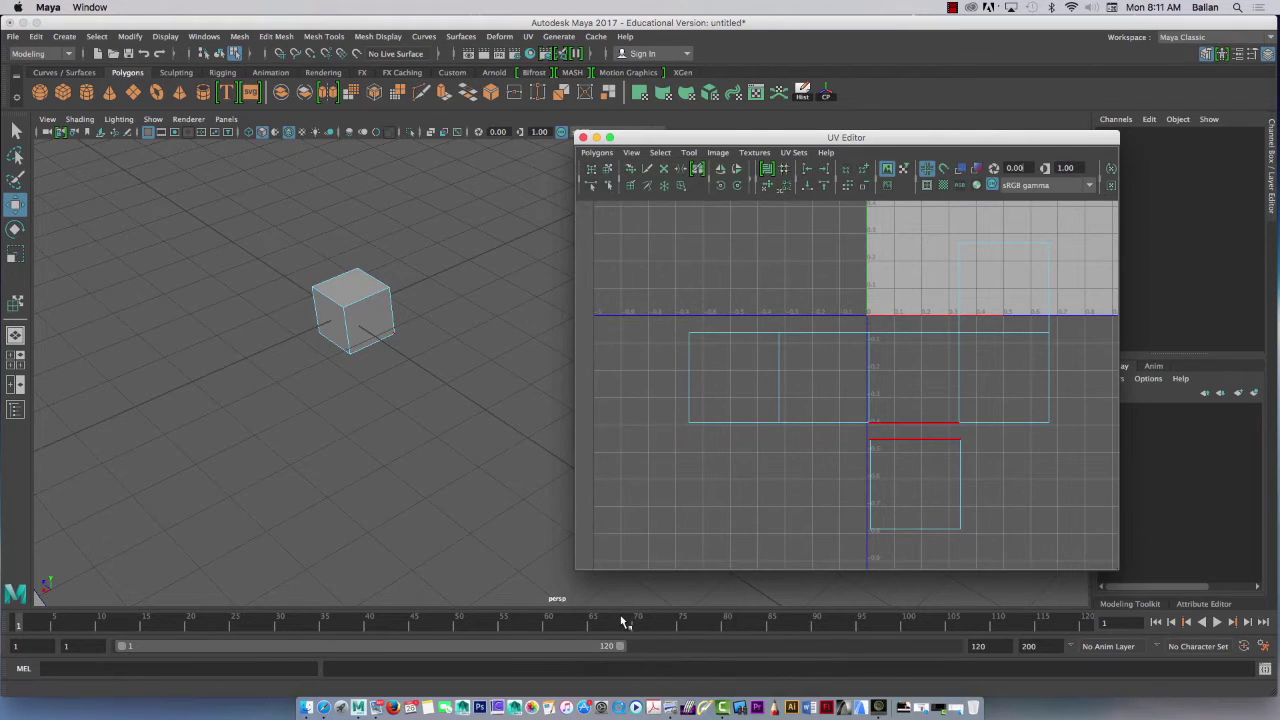
pyautogui.click(900, 423)
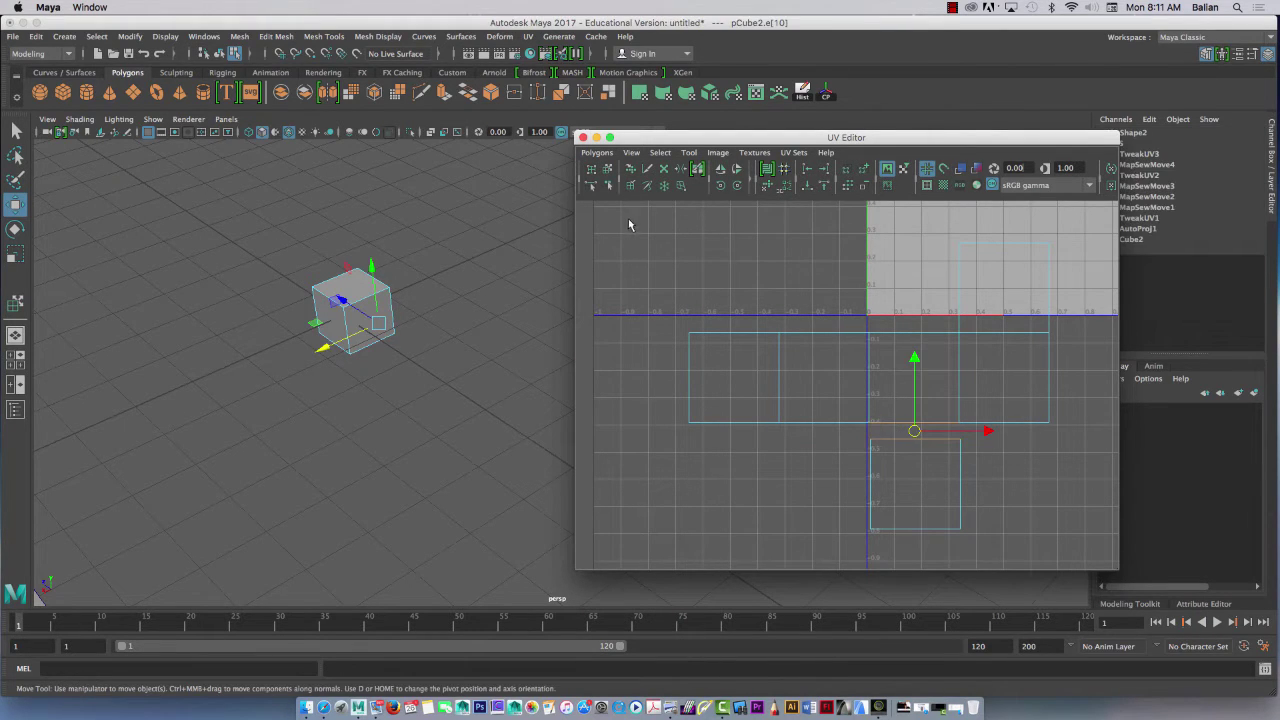
pyautogui.click(597, 152)
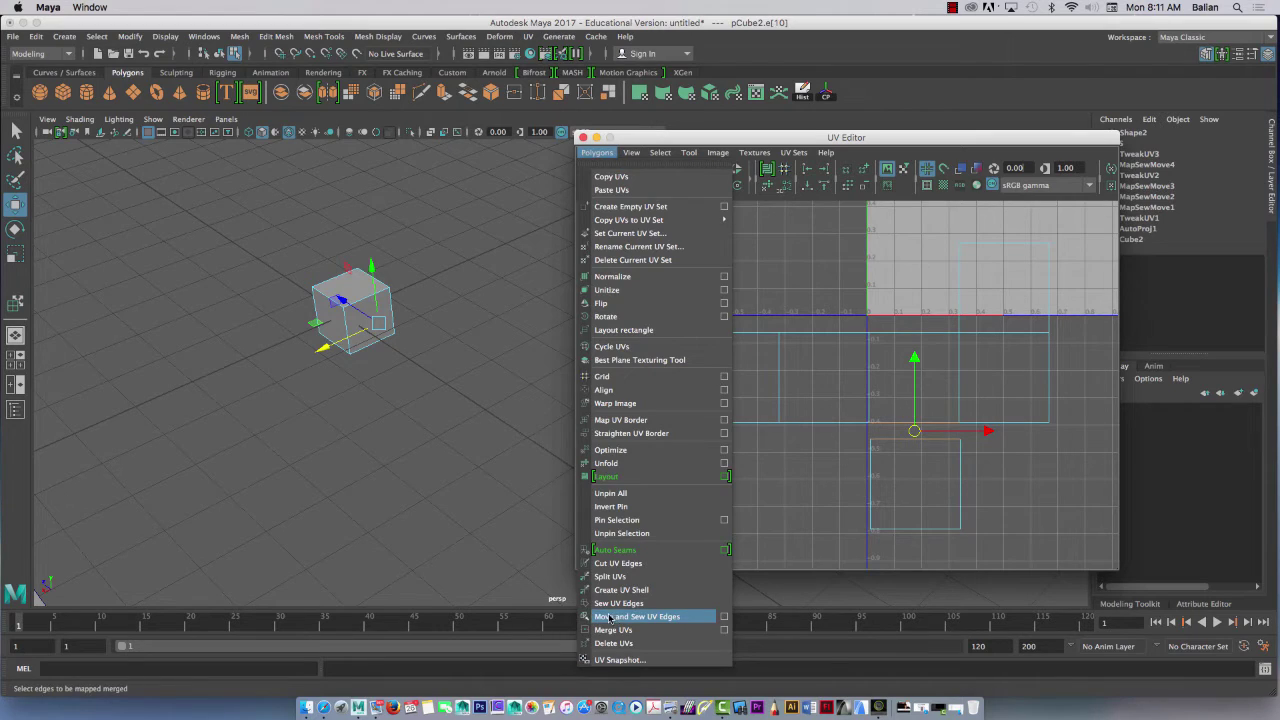
pyautogui.click(610, 617)
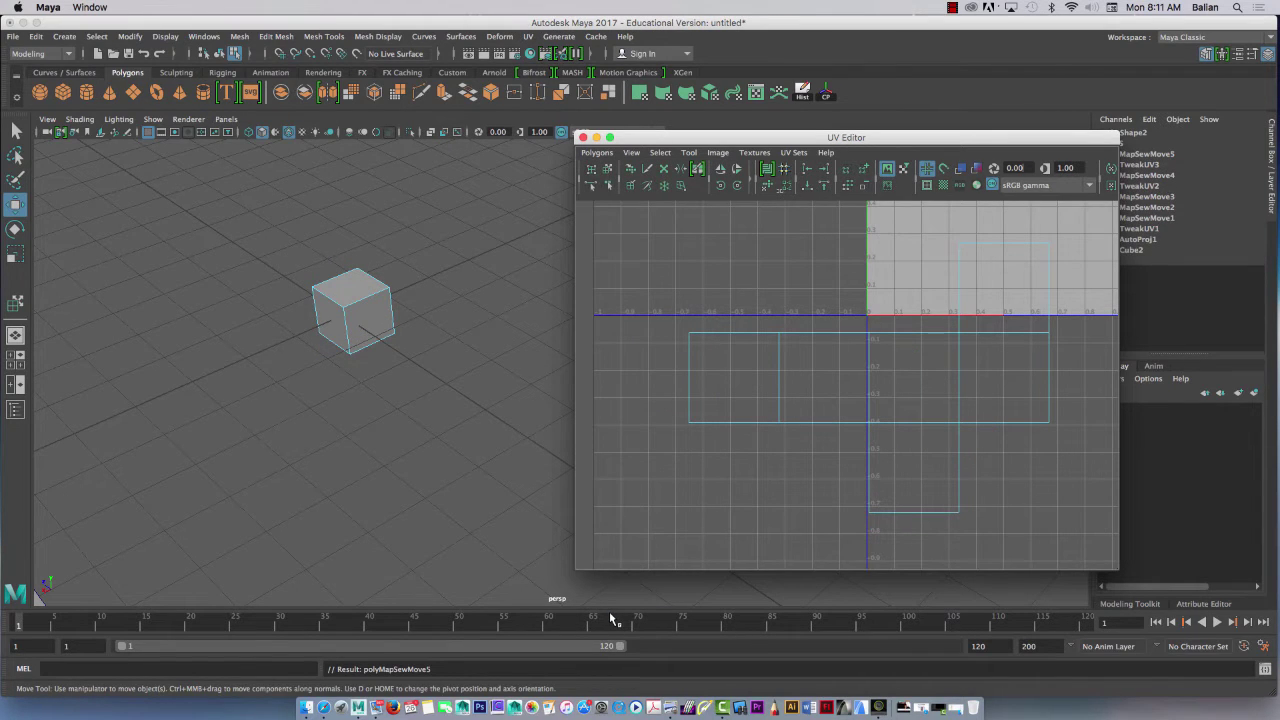
# Select individual faces of the cube in the perspective view to compare them with their squares in the UV layout.
pyautogui.moveTo(335, 322); pyautogui.dragTo(330, 356, button='right')
pyautogui.click(337, 319)
pyautogui.click(337, 319)
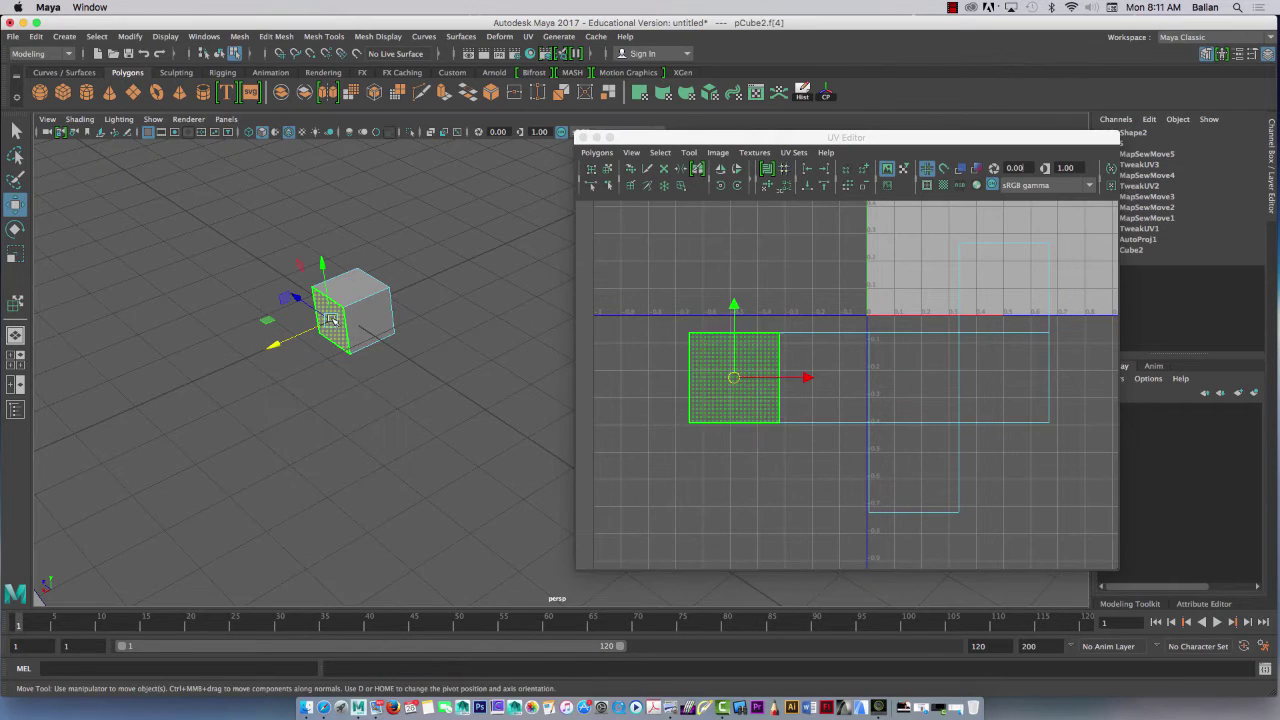
pyautogui.keyDown('alt'); pyautogui.moveTo(368, 390); pyautogui.dragTo(349, 350); pyautogui.keyUp('alt')
pyautogui.click(398, 262)
pyautogui.keyDown('alt'); pyautogui.moveTo(409, 290); pyautogui.dragTo(480, 266); pyautogui.keyUp('alt')
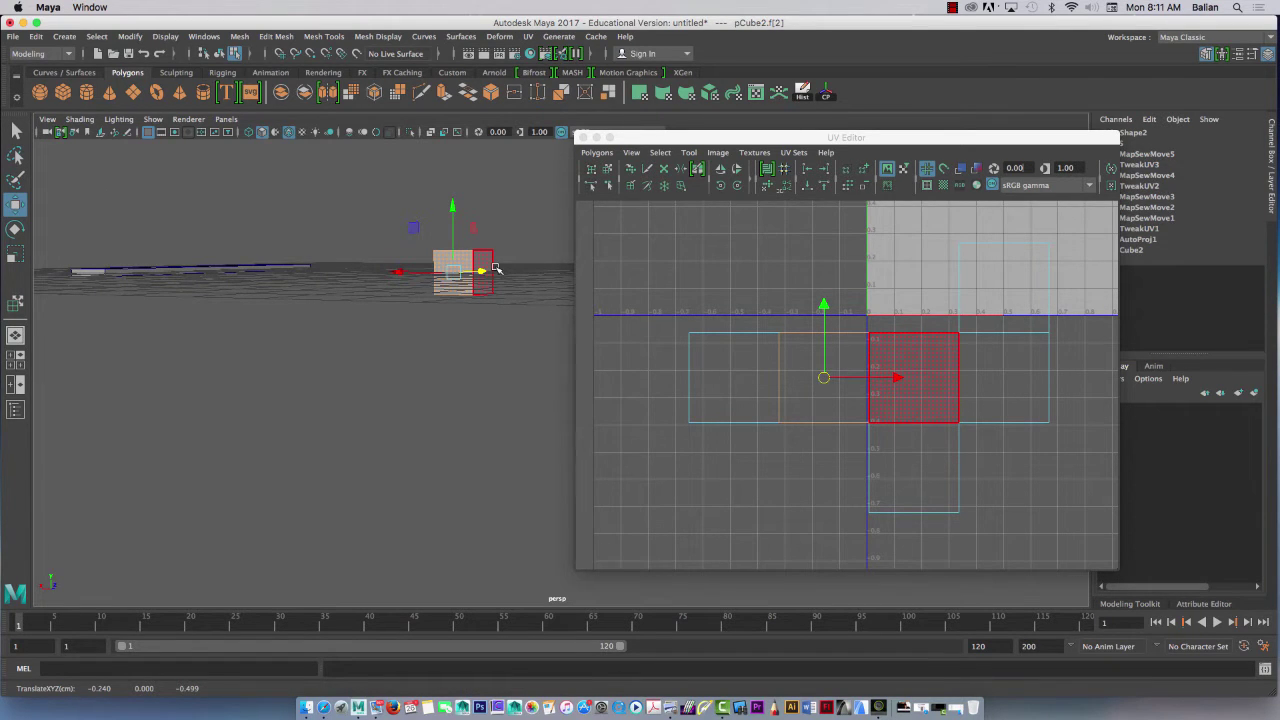
# With the Move UV Shell Tool, select the whole cross layout and move it up and right over the 0 to 1 UV square.
pyautogui.scroll(-4, 840, 370)
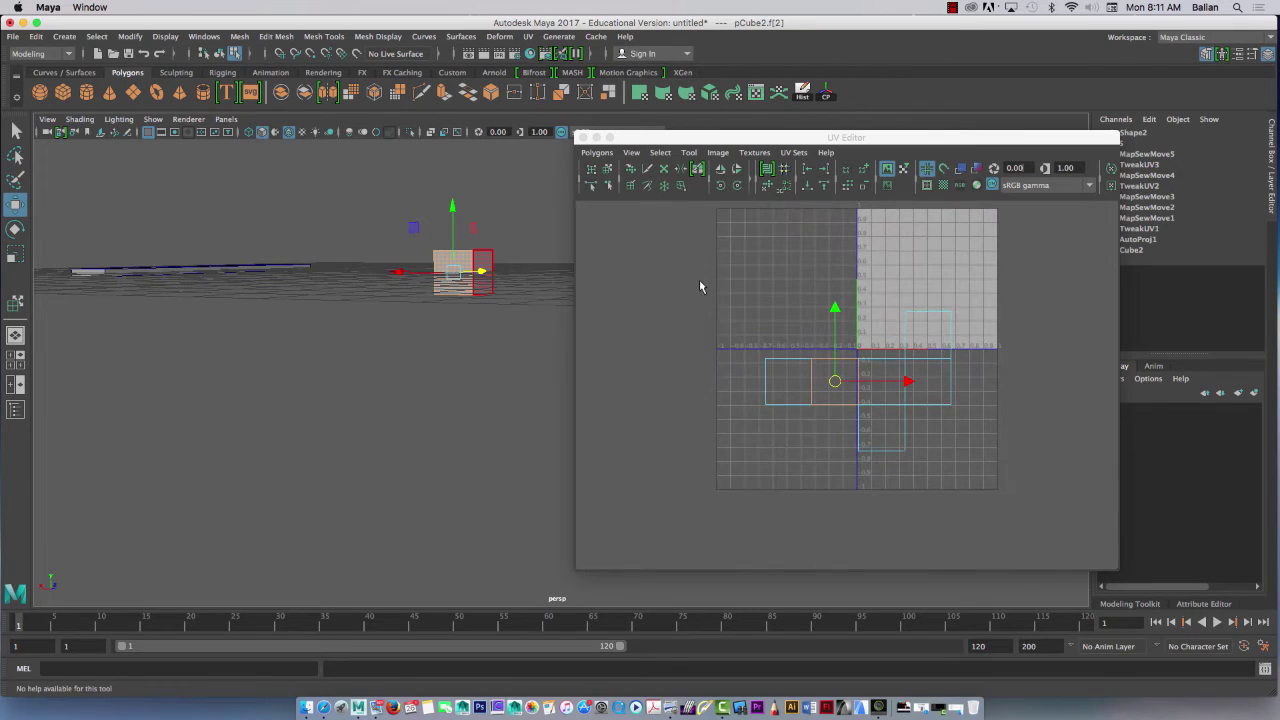
pyautogui.click(608, 171)
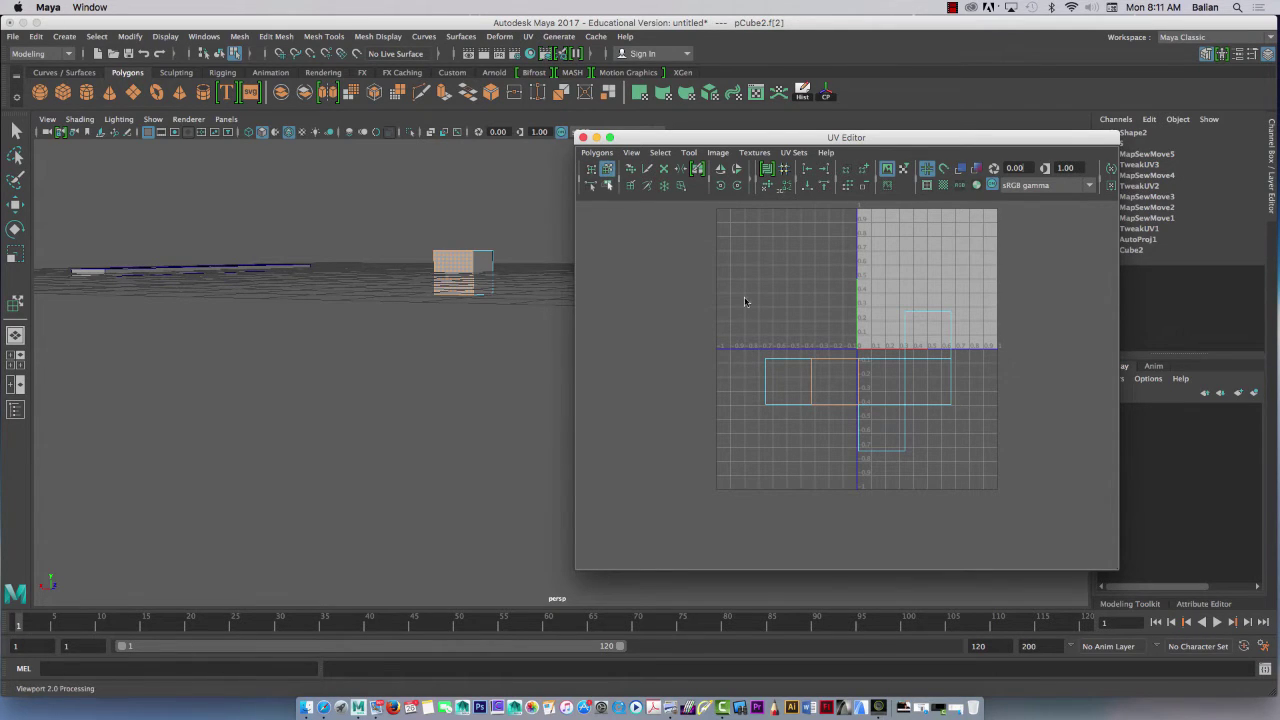
pyautogui.moveTo(728, 265); pyautogui.dragTo(968, 488)
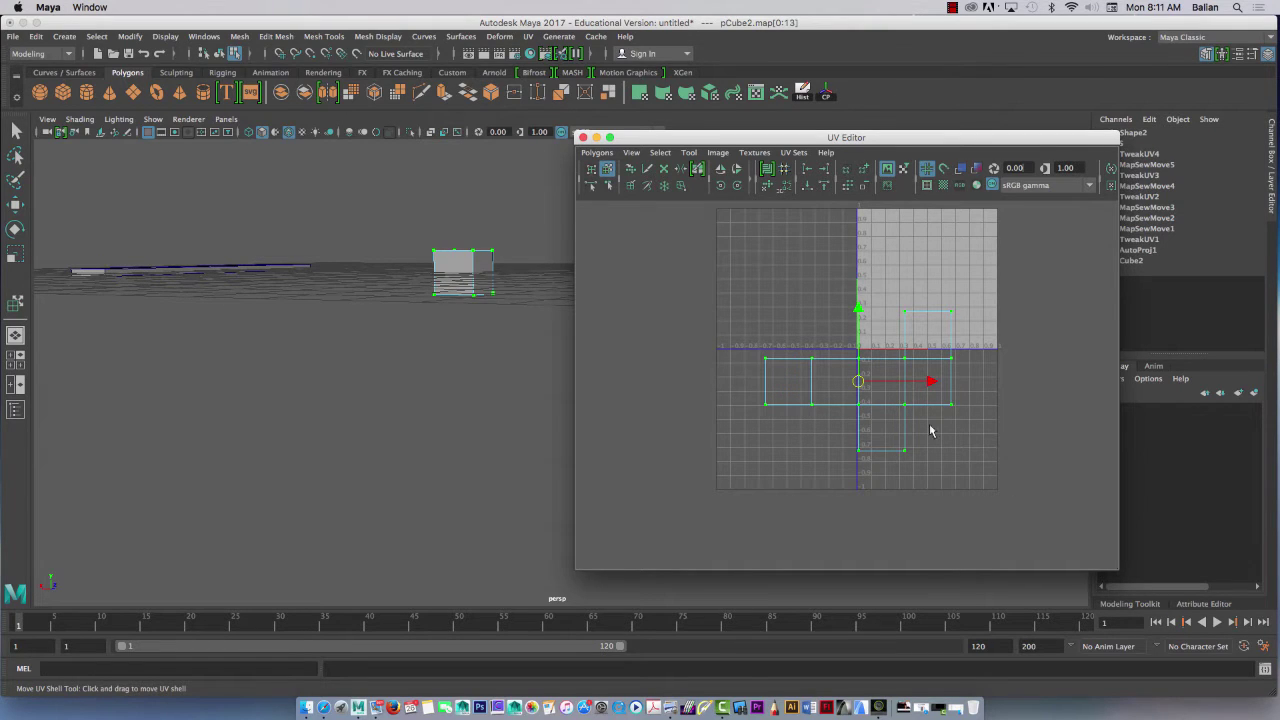
pyautogui.moveTo(858, 310); pyautogui.dragTo(858, 218)
pyautogui.moveTo(937, 287); pyautogui.dragTo(999, 291)
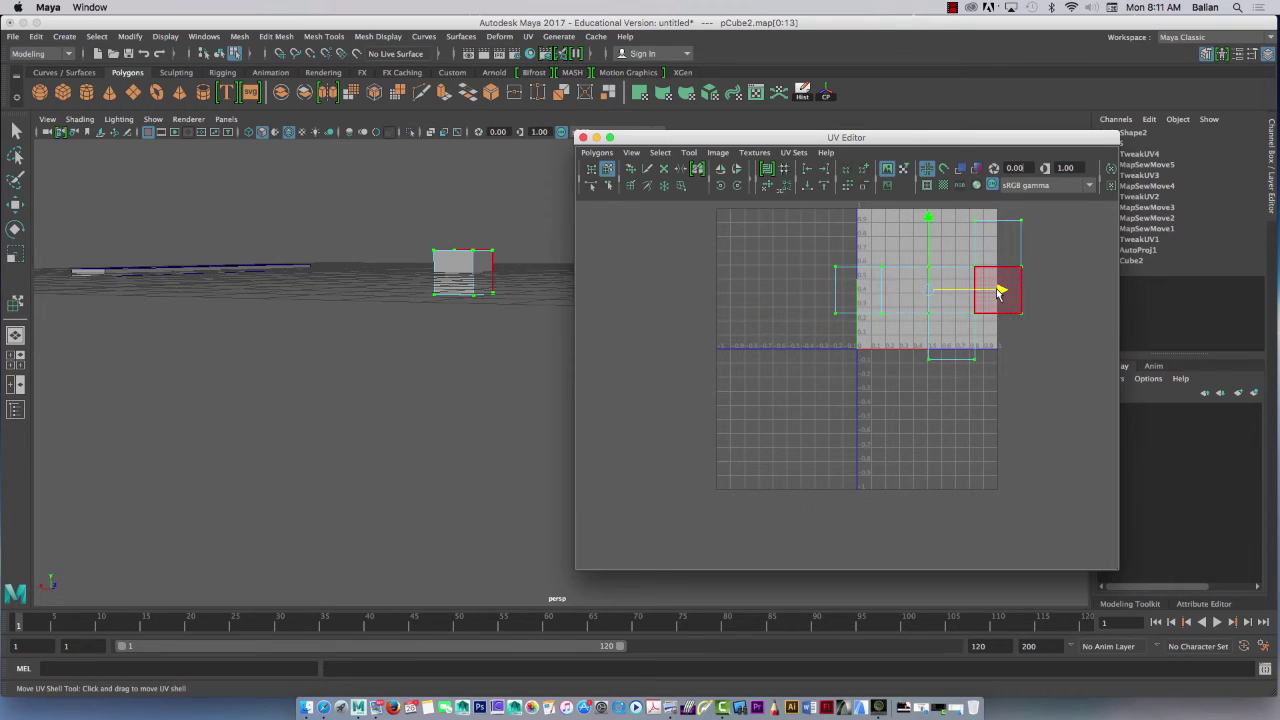
# Raise the cross layout until its lowest edge sits on the UV square's base line, and shift it slightly right.
pyautogui.keyDown('alt'); pyautogui.moveTo(776, 292); pyautogui.dragTo(970, 456, button='right'); pyautogui.keyUp('alt')
pyautogui.keyDown('alt'); pyautogui.moveTo(854, 391); pyautogui.dragTo(760, 517, button='middle'); pyautogui.keyUp('alt')
pyautogui.moveTo(777, 417)
pyautogui.keyDown('alt'); pyautogui.mouseDown(button='right')
pyautogui.moveTo(824, 450)
pyautogui.moveTo(798, 450)
pyautogui.moveTo(797, 430)
pyautogui.mouseUp(button='right'); pyautogui.keyUp('alt')
pyautogui.moveTo(872, 287); pyautogui.dragTo(873, 268)
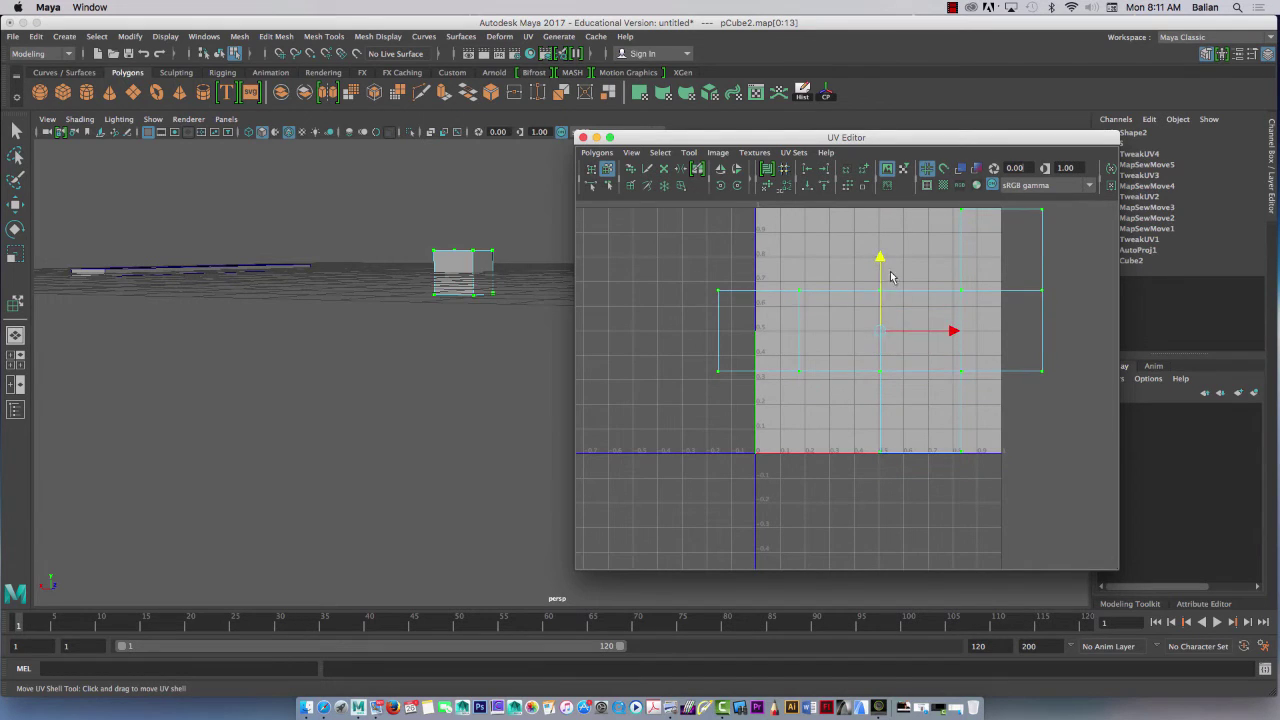
pyautogui.moveTo(951, 331); pyautogui.dragTo(968, 330)
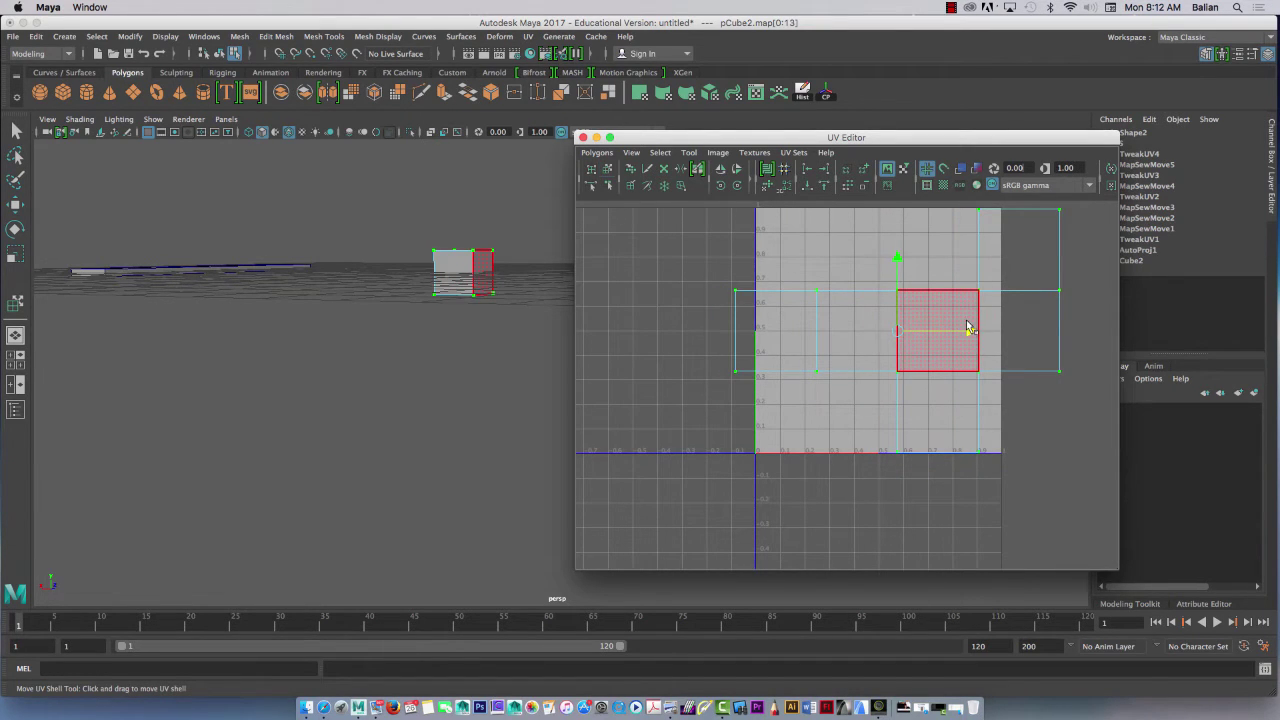
# Scale the cross layout down uniformly and shift it left toward the middle of the UV square.
pyautogui.press('r')
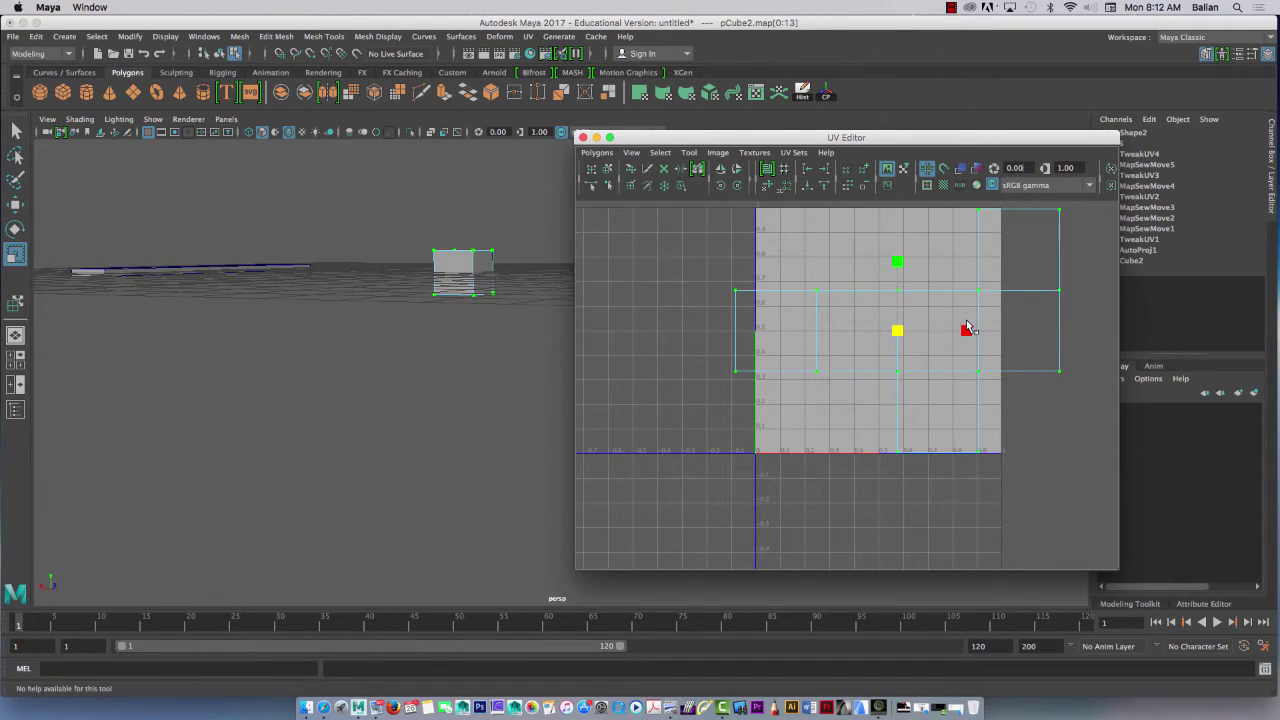
pyautogui.moveTo(897, 331)
pyautogui.mouseDown()
pyautogui.moveTo(883, 330)
pyautogui.moveTo(895, 332)
pyautogui.mouseUp()
pyautogui.press('w')
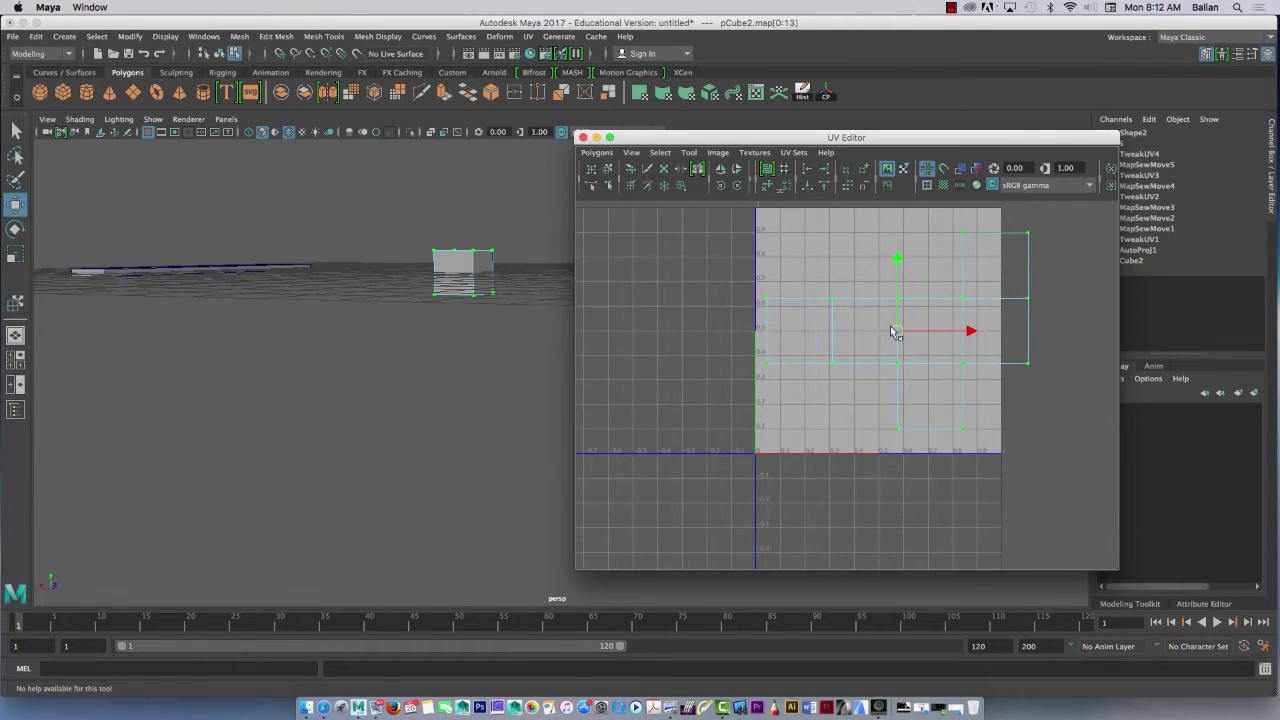
pyautogui.moveTo(972, 331); pyautogui.dragTo(958, 329)
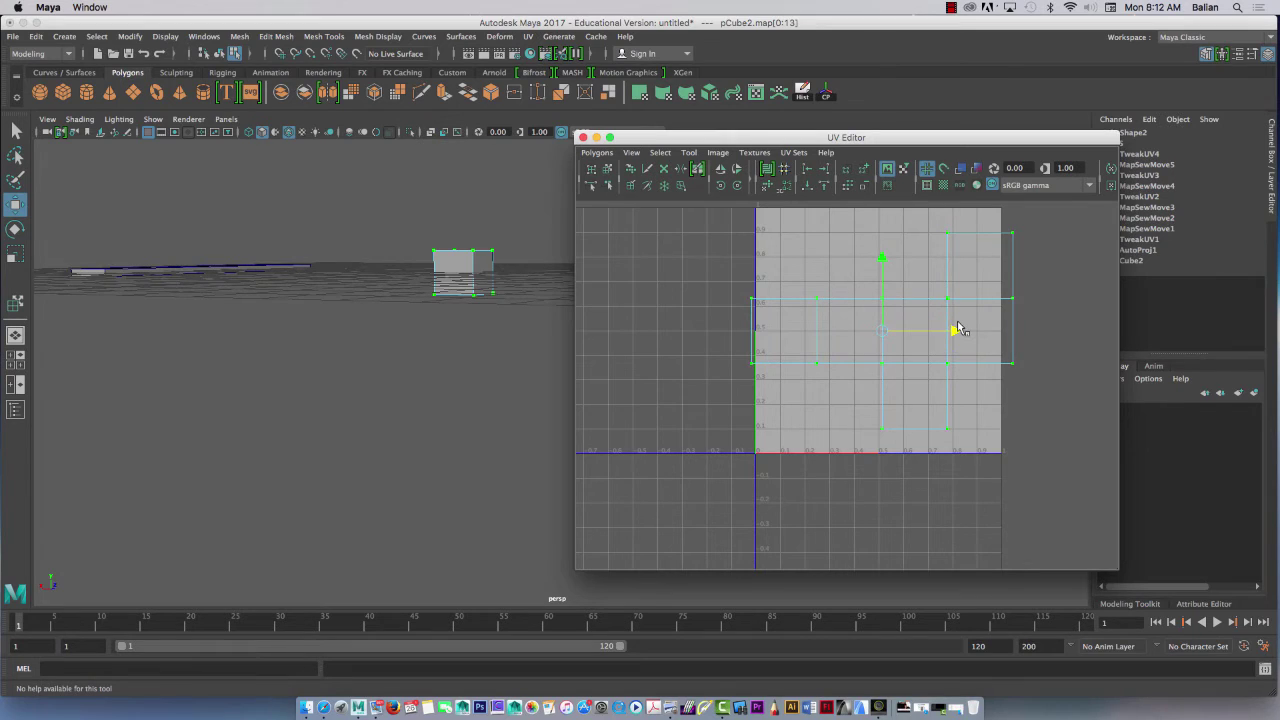
# Scale the cross layout down further until its strip fits the UV square's width, and nudge it to sit inside the square's borders.
pyautogui.press('r')
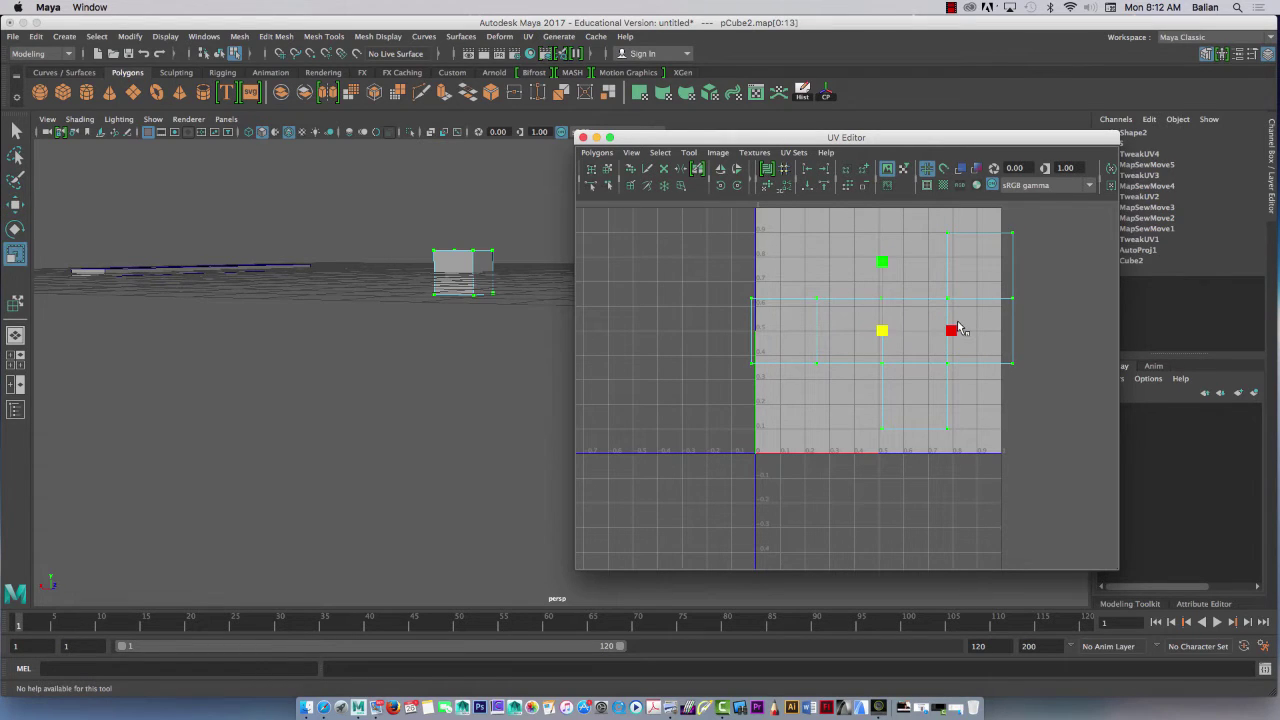
pyautogui.moveTo(882, 331); pyautogui.dragTo(882, 333)
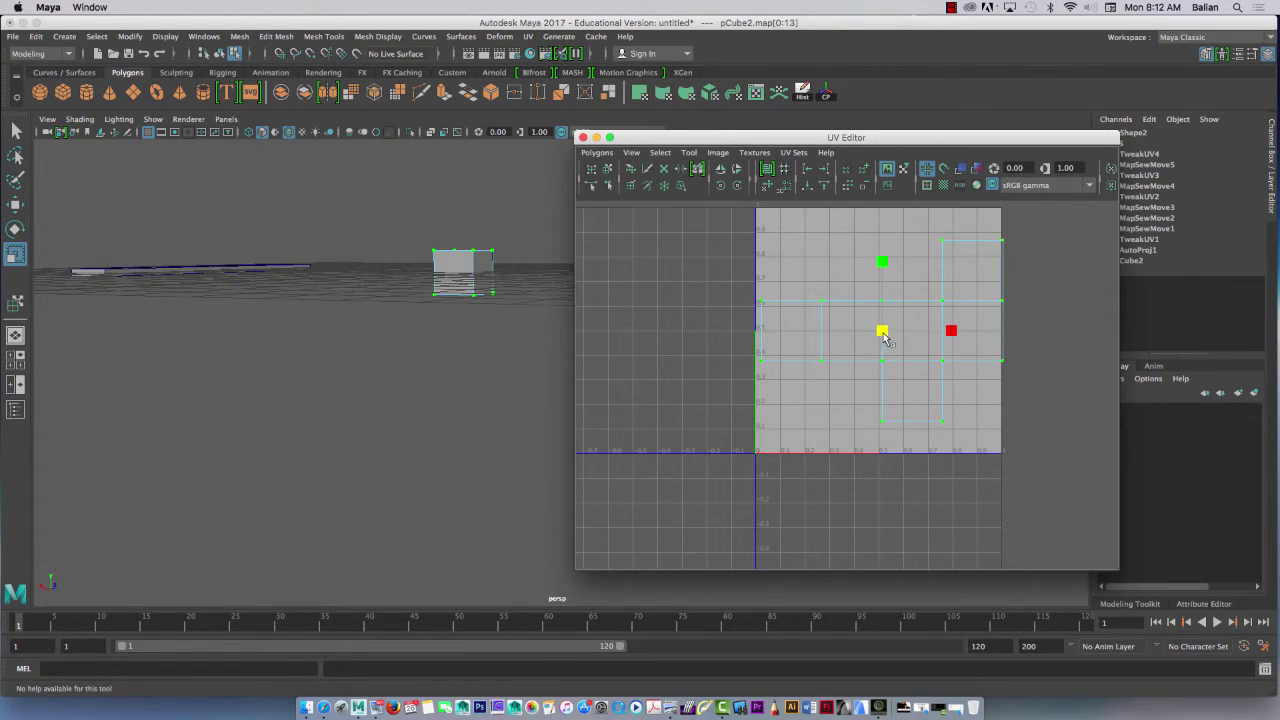
pyautogui.press('w')
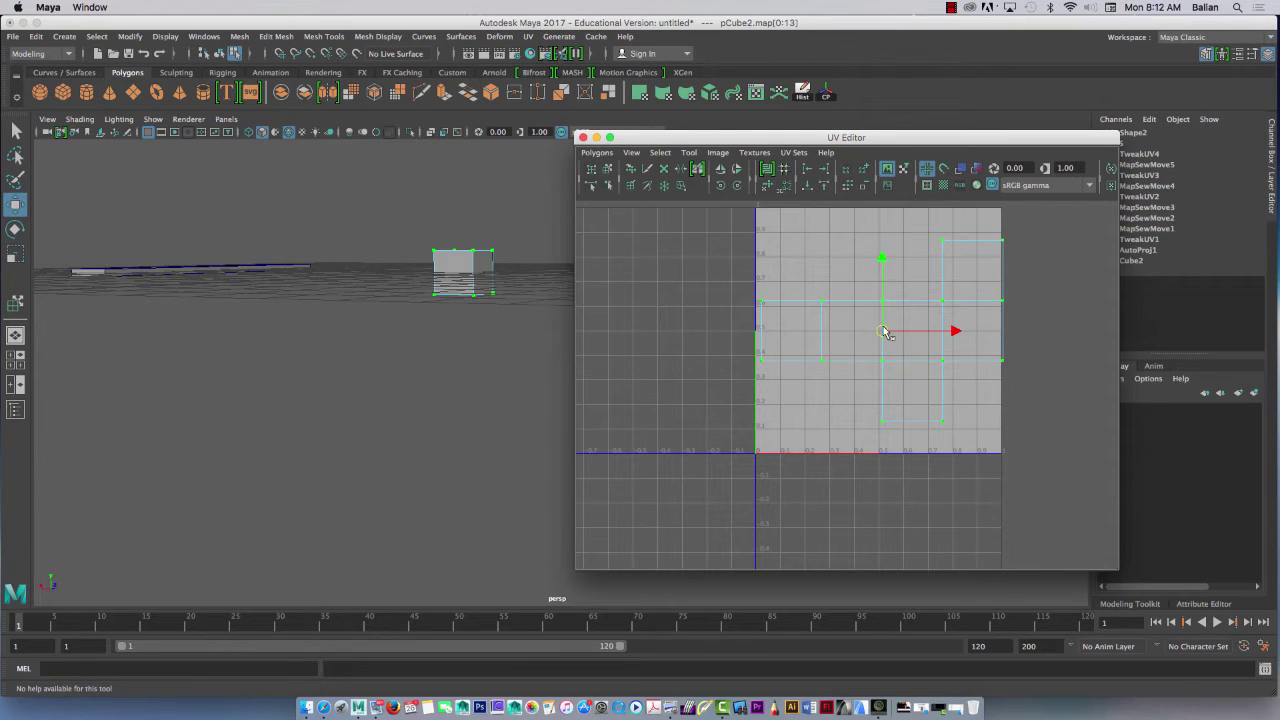
pyautogui.moveTo(951, 330); pyautogui.dragTo(953, 335)
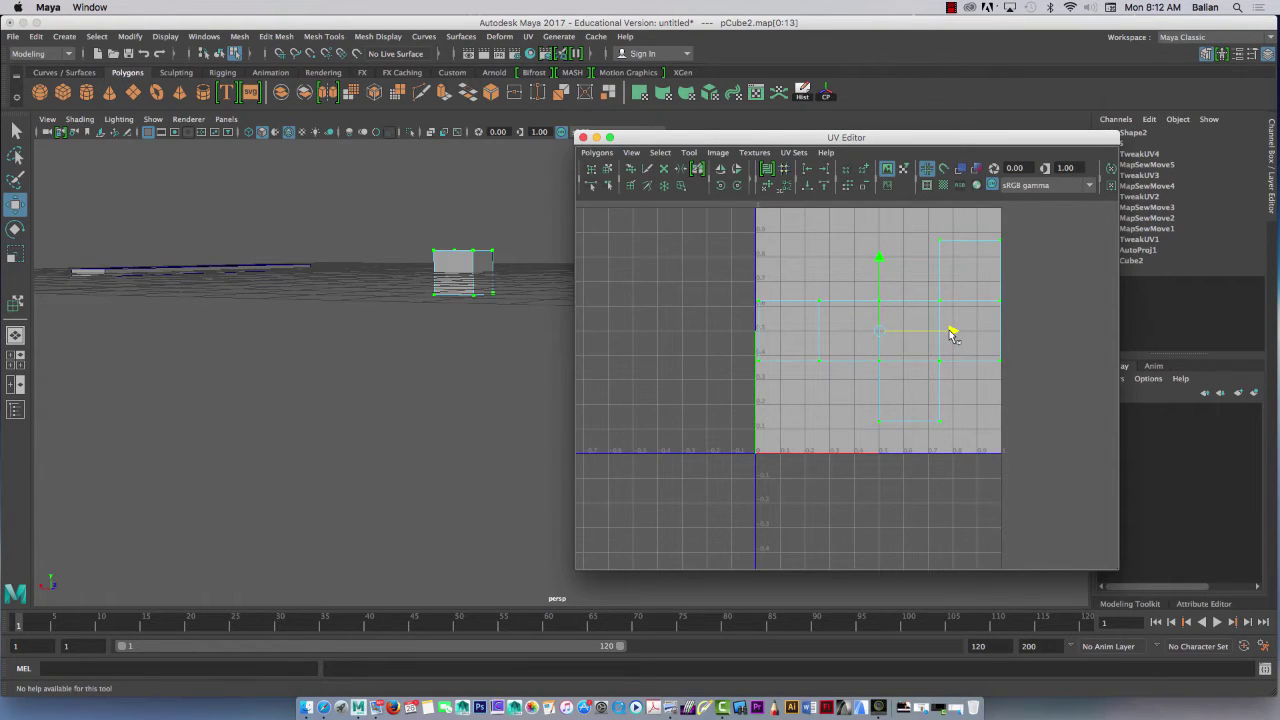
pyautogui.moveTo(881, 262)
pyautogui.mouseDown()
pyautogui.moveTo(878, 246)
pyautogui.moveTo(880, 266)
pyautogui.mouseUp()
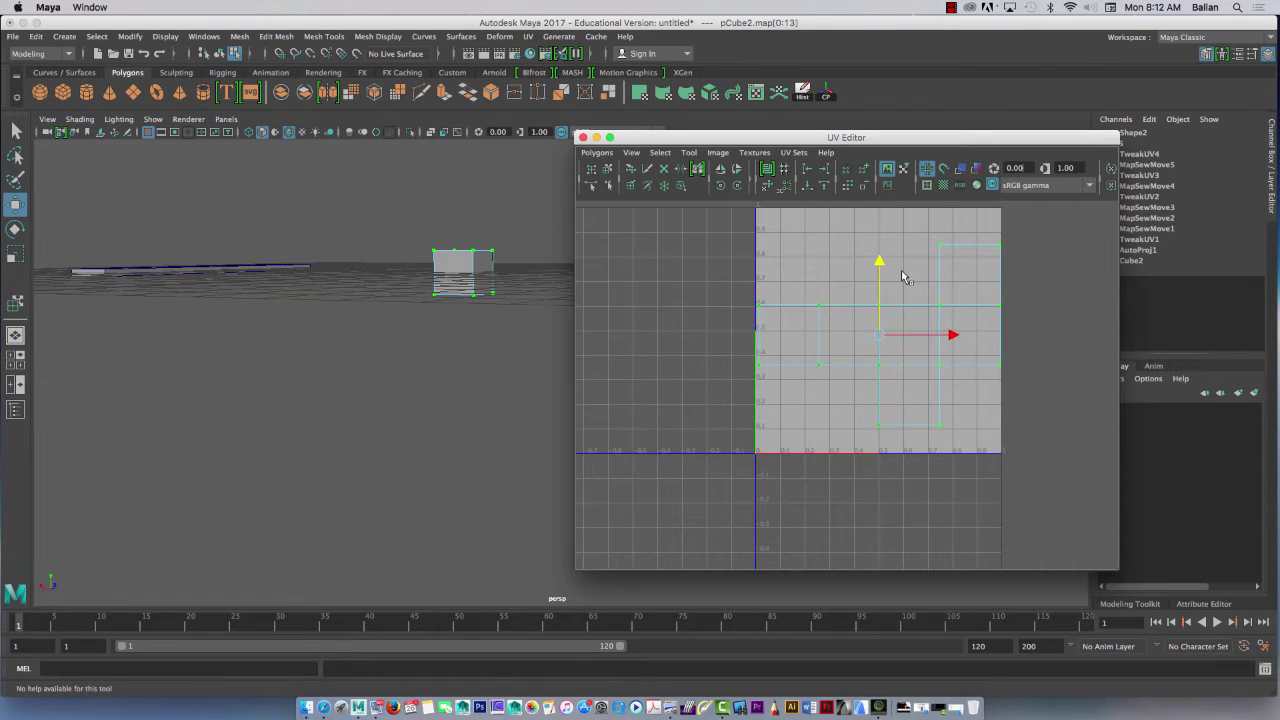
pyautogui.moveTo(951, 334); pyautogui.dragTo(949, 337)
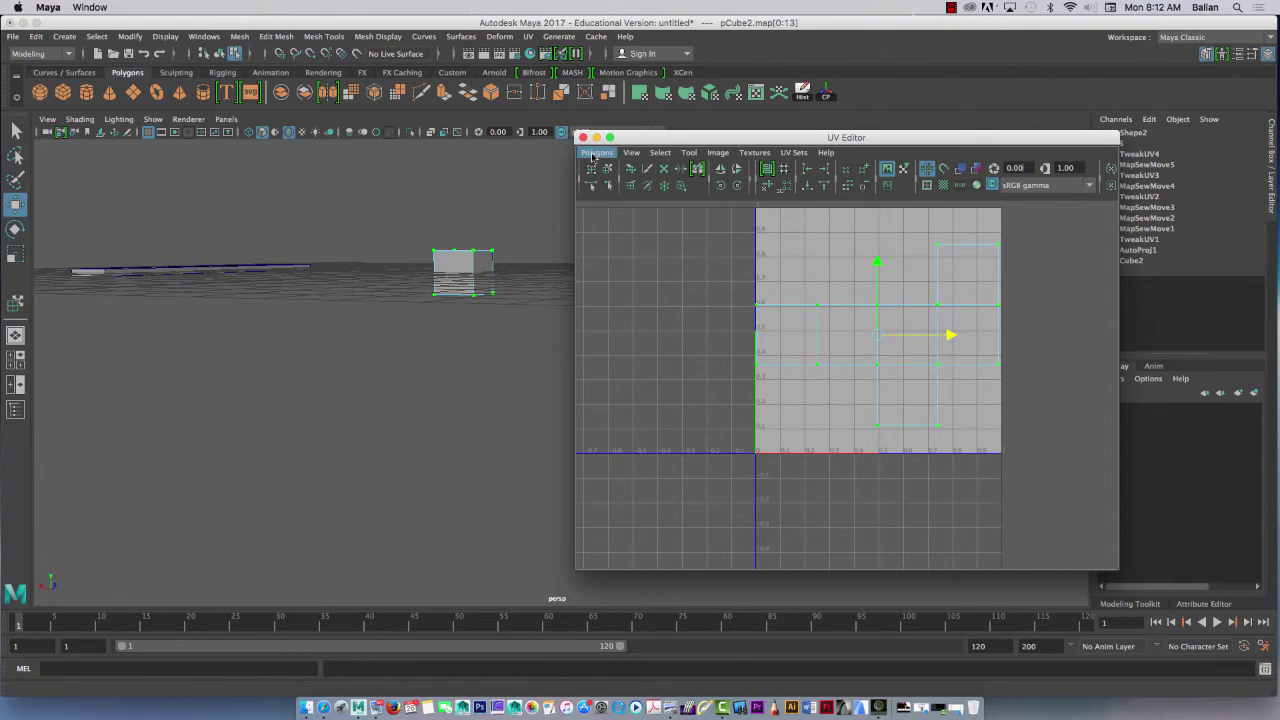
# Open the UV Snapshot options and set the image's Size X to 512.
pyautogui.click(594, 153)
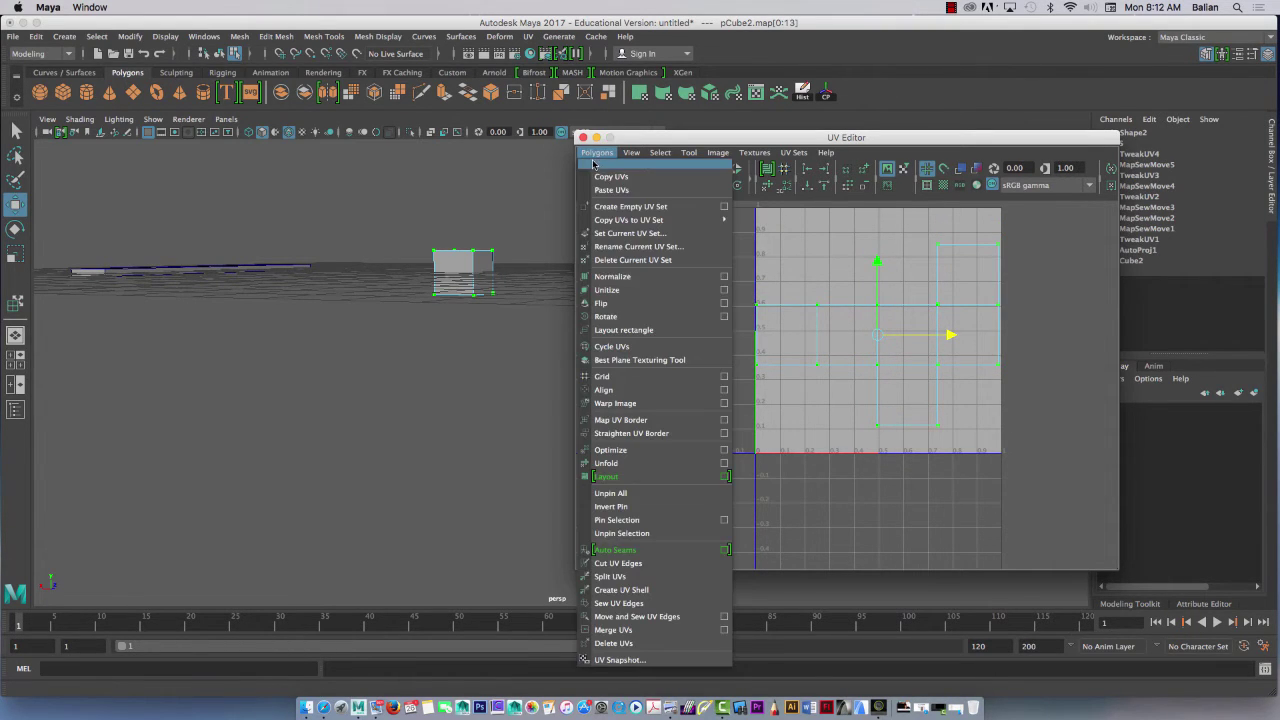
pyautogui.click(603, 660)
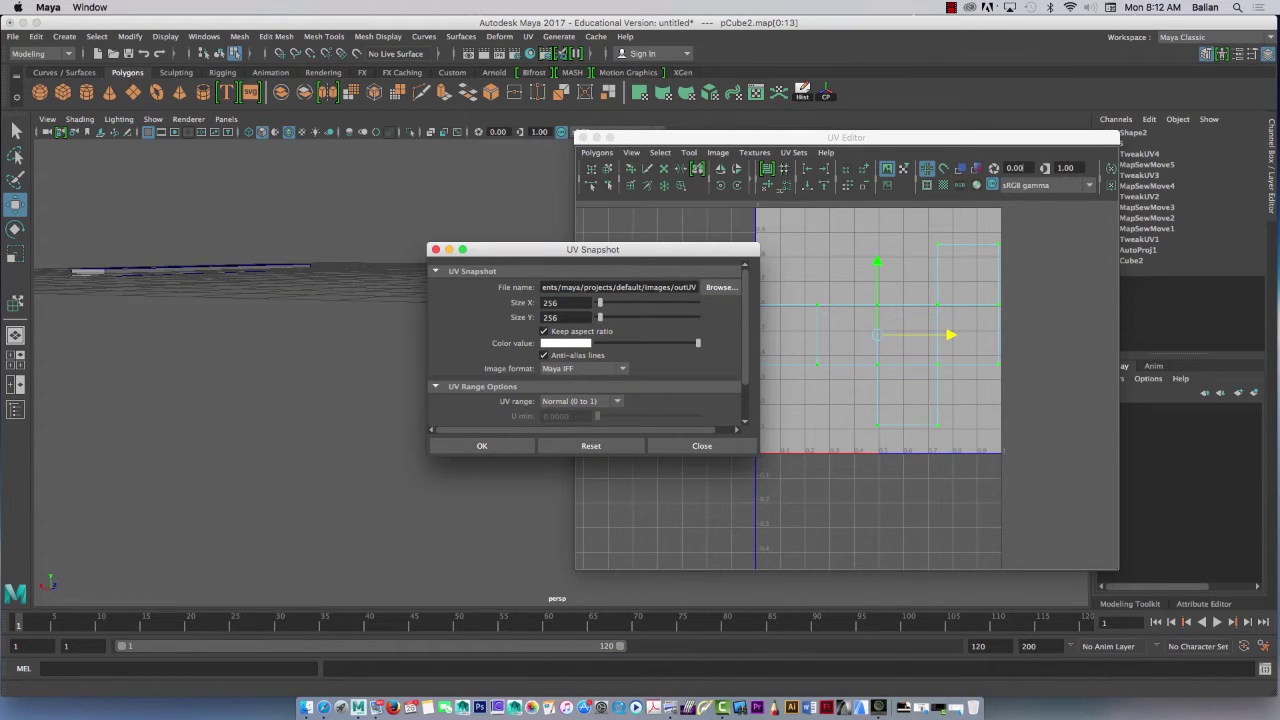
pyautogui.moveTo(559, 303); pyautogui.dragTo(488, 292)
pyautogui.write('512')
pyautogui.press('Tab')
# Browse to the Desktop for the snapshot's save location, create a folder named UV_Unwrap there and open it.
pyautogui.click(717, 289)
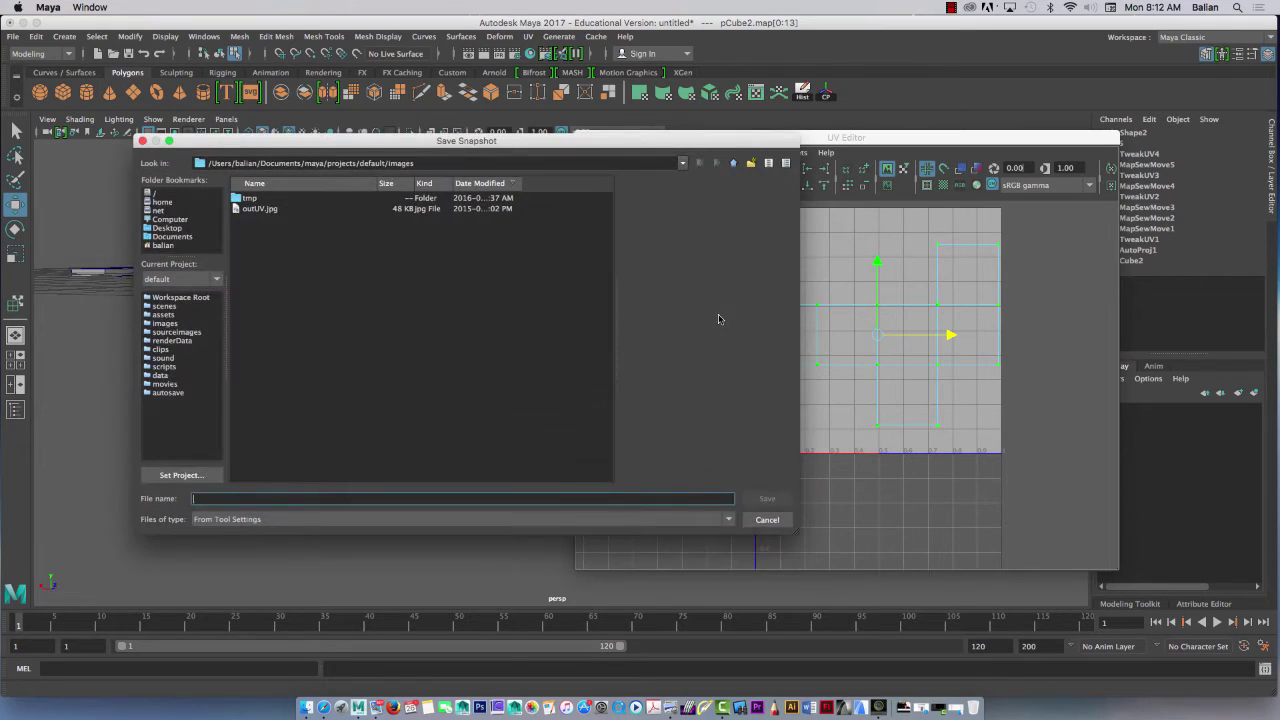
pyautogui.click(166, 228)
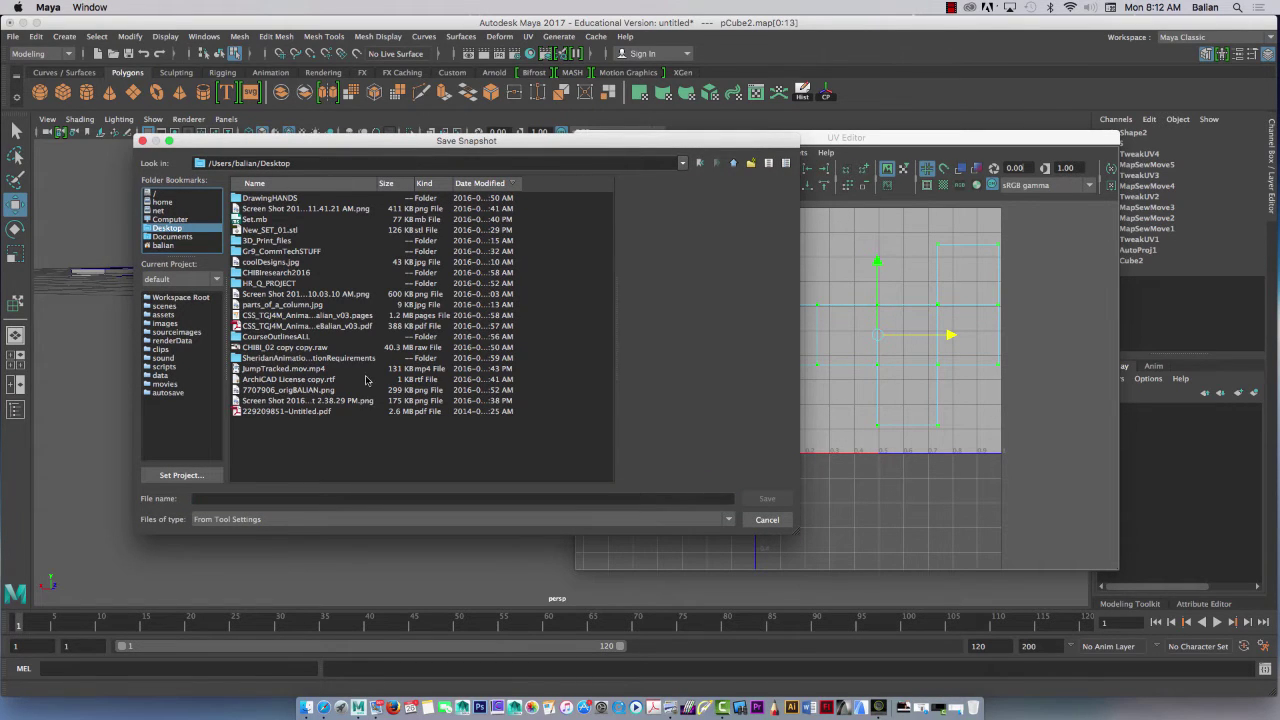
pyautogui.click(751, 163)
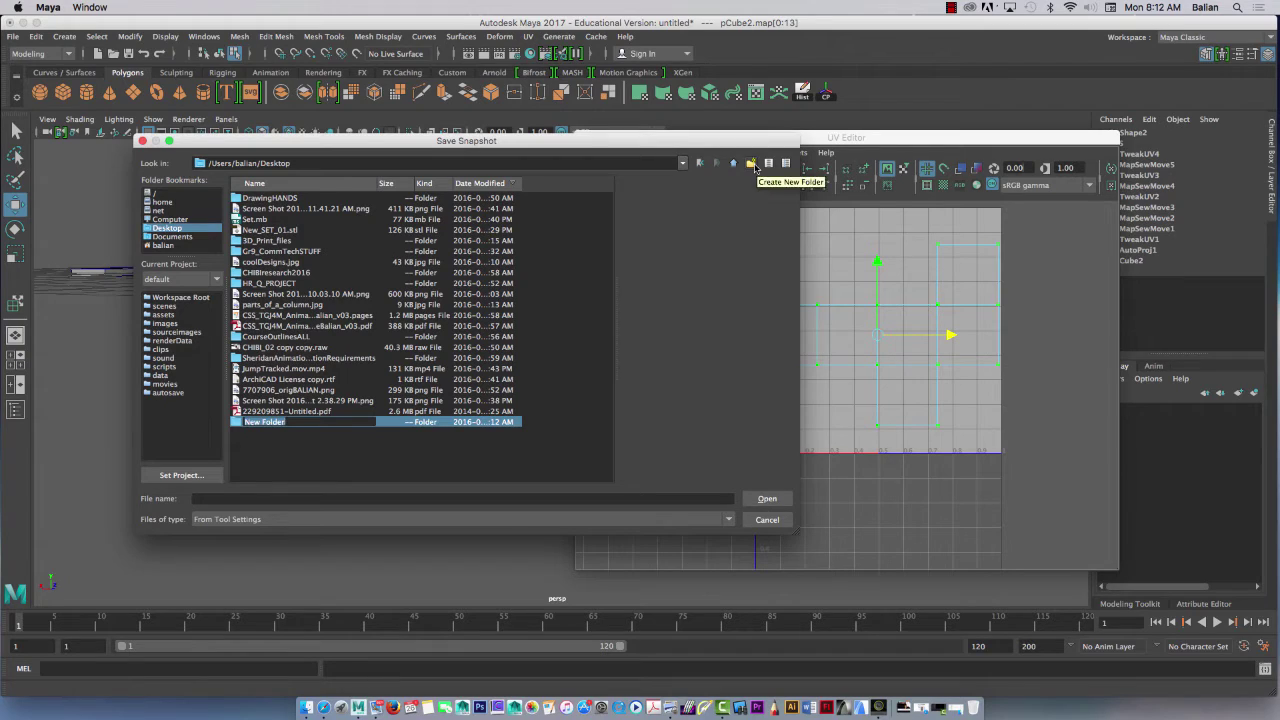
pyautogui.write('UV_Unwrap')
pyautogui.doubleClick(242, 424)
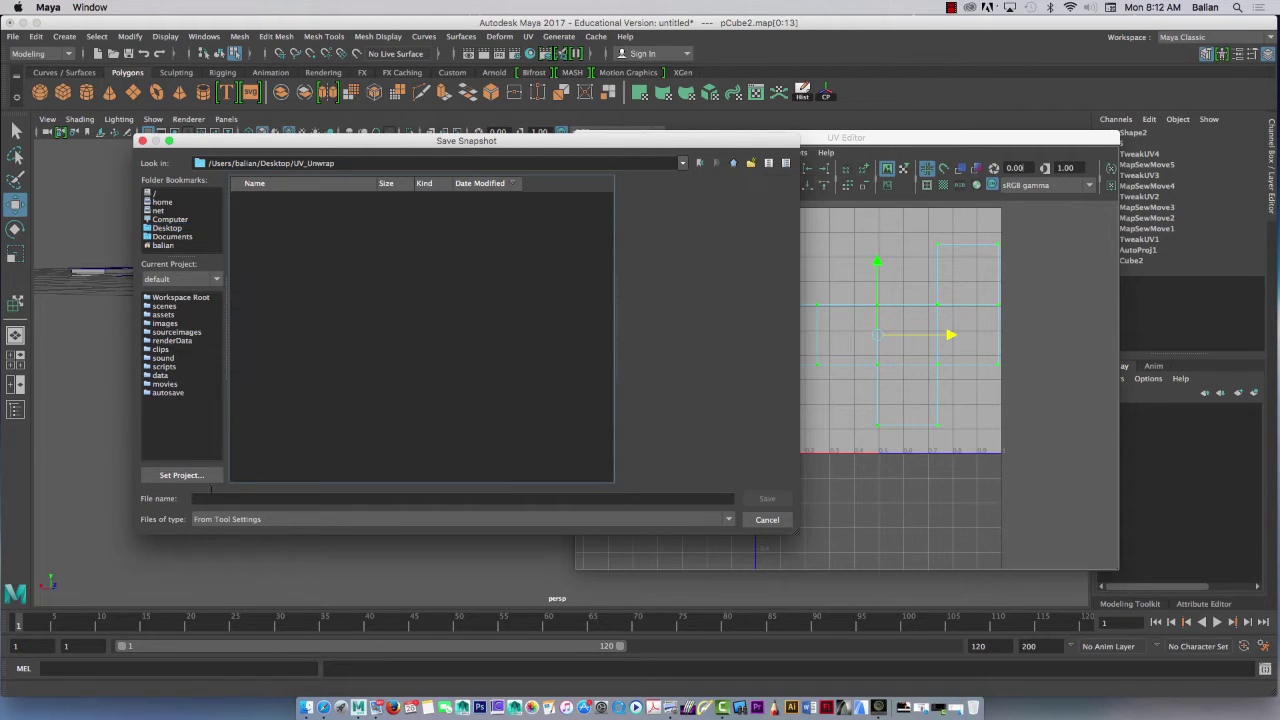
# Name the snapshot file Cube_01, keep its file type as From Tool Settings and save this location.
pyautogui.write('Cube_01')
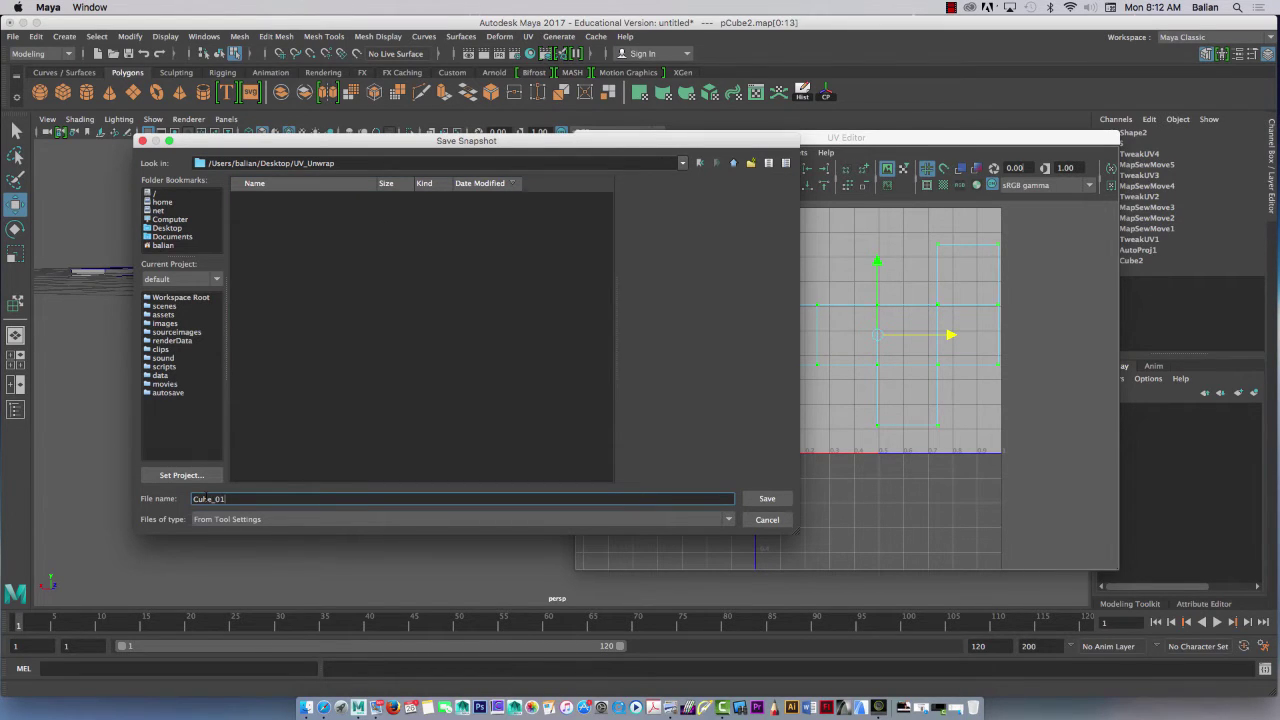
pyautogui.click(216, 520)
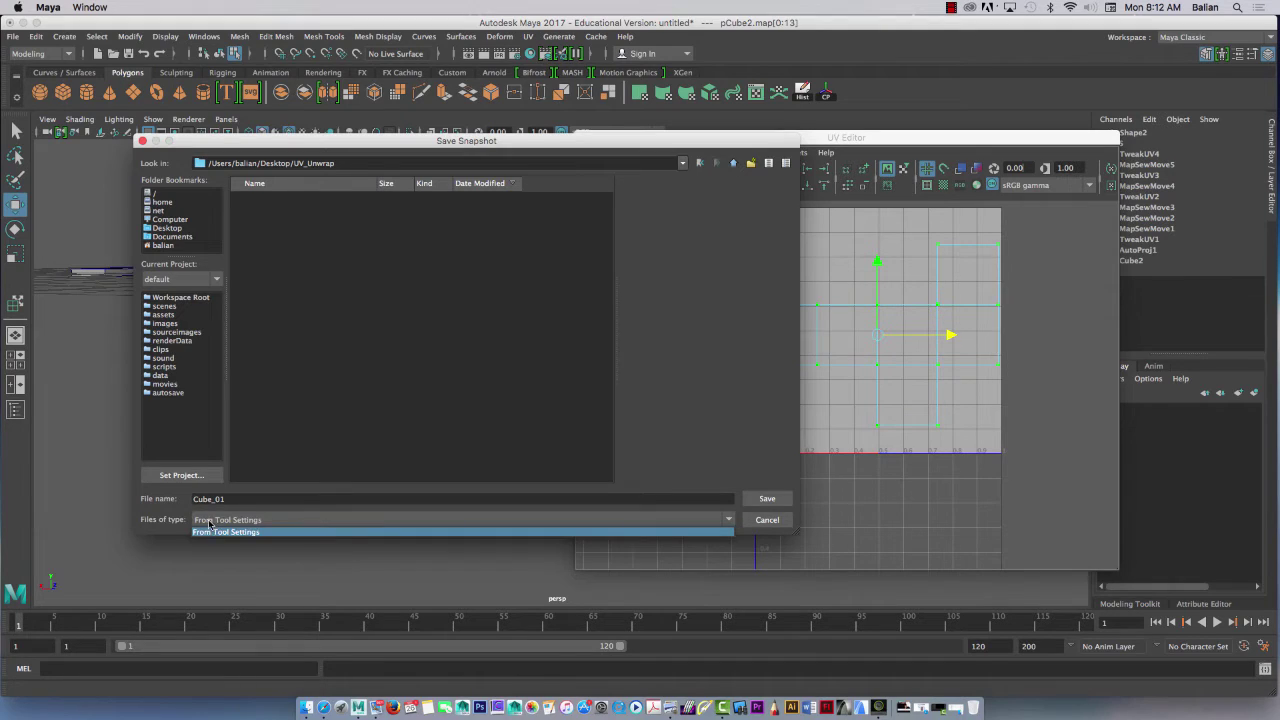
pyautogui.click(210, 526)
pyautogui.click(766, 498)
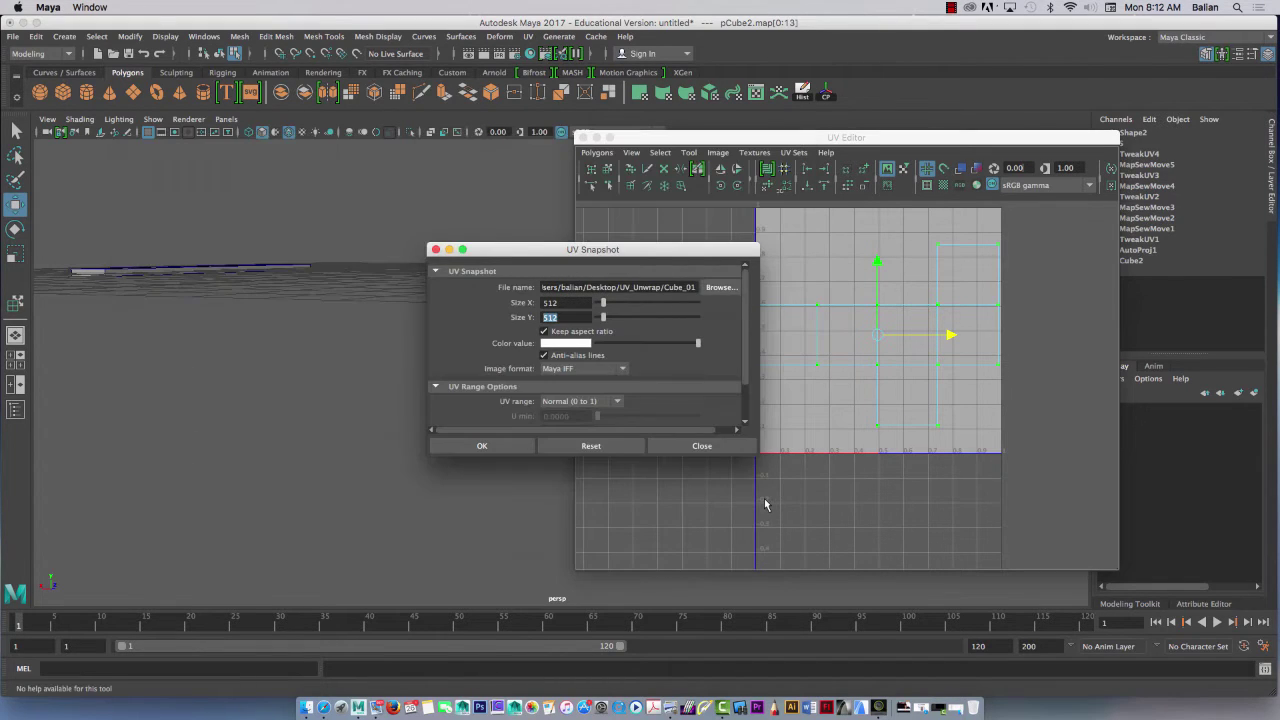
# Set the snapshot's image format to JPEG and export the UV snapshot.
pyautogui.click(560, 369)
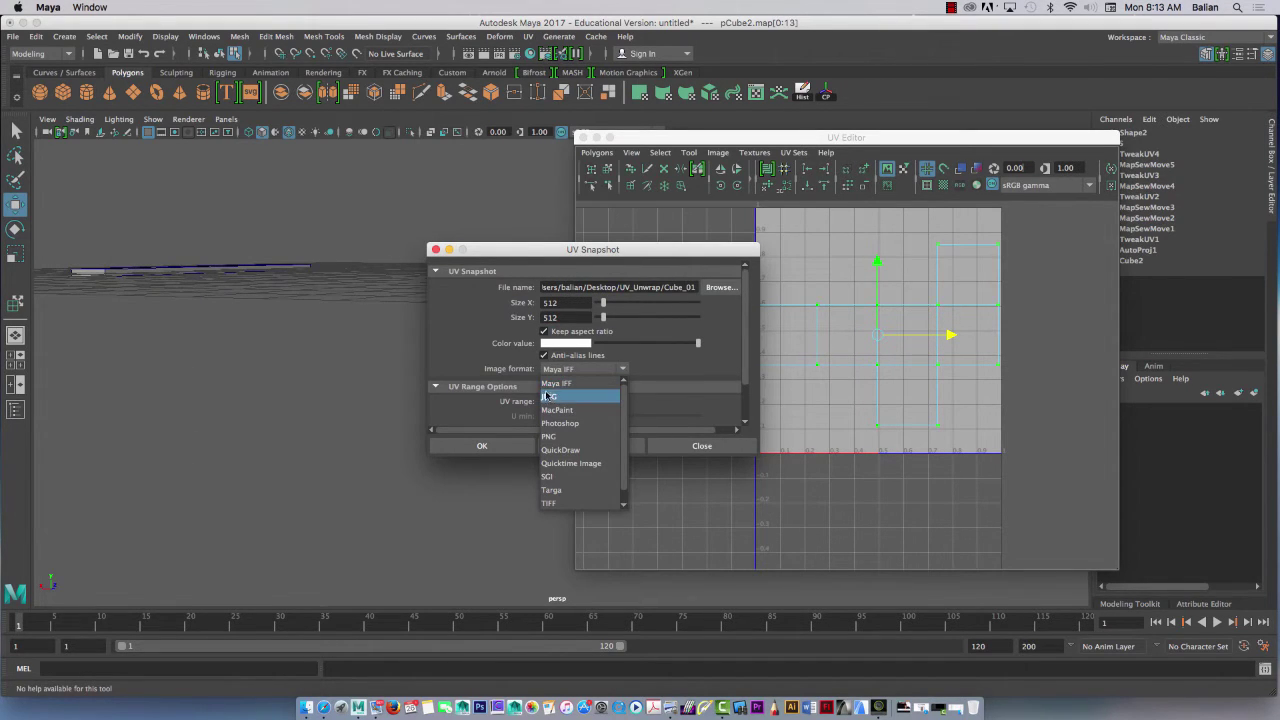
pyautogui.click(548, 397)
pyautogui.click(481, 445)
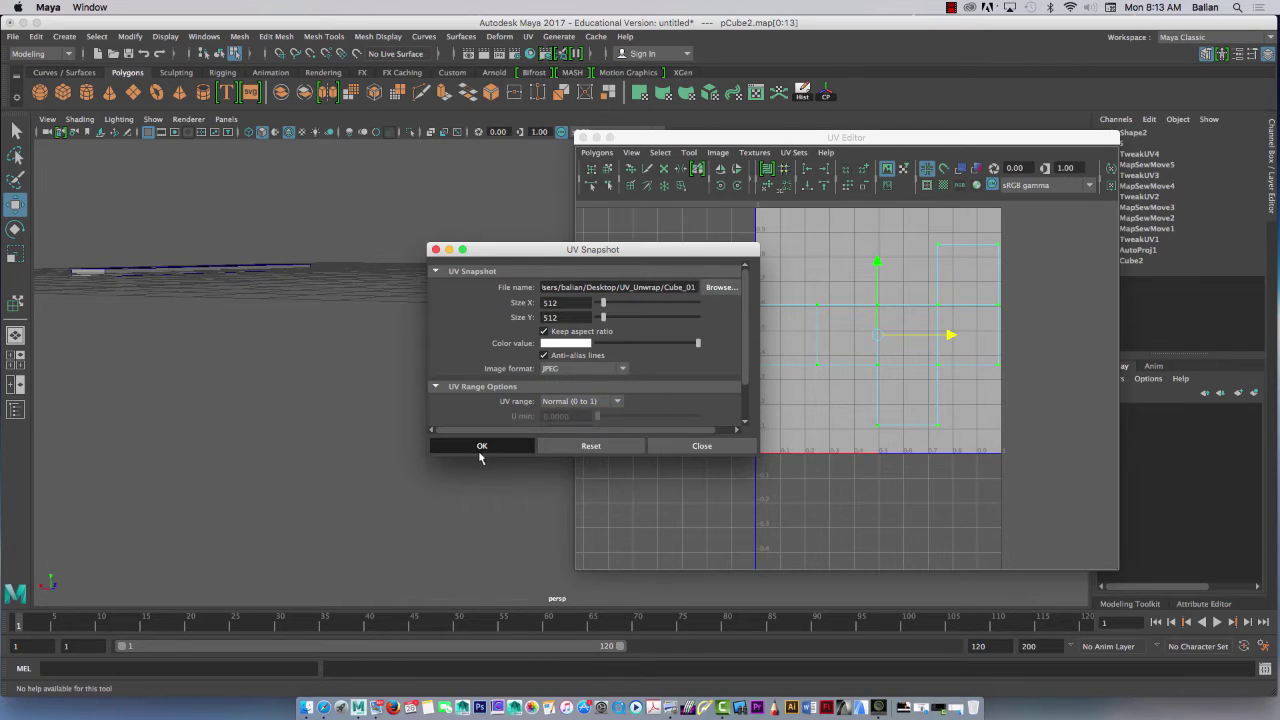
# Reopen the UV Snapshot options, preview Cube_01.jpg in the Desktop's UV_Unwrap folder, and close the options without exporting again.
pyautogui.click(604, 157)
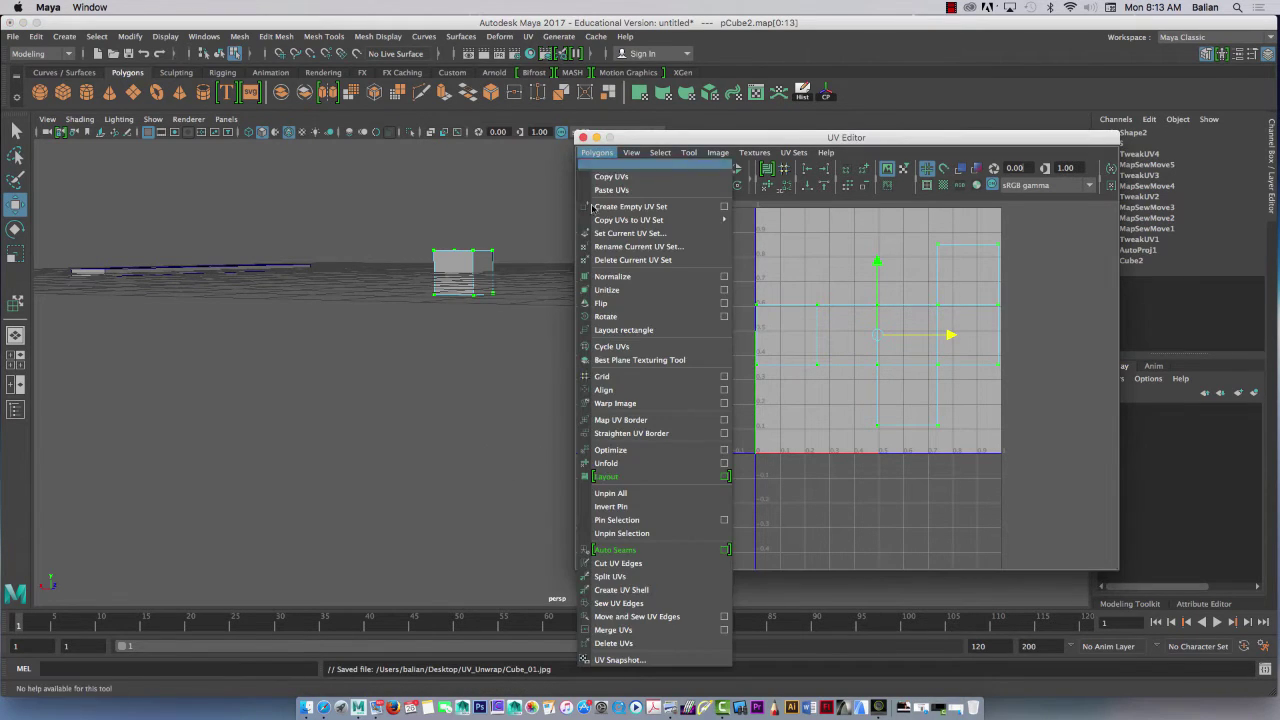
pyautogui.click(602, 664)
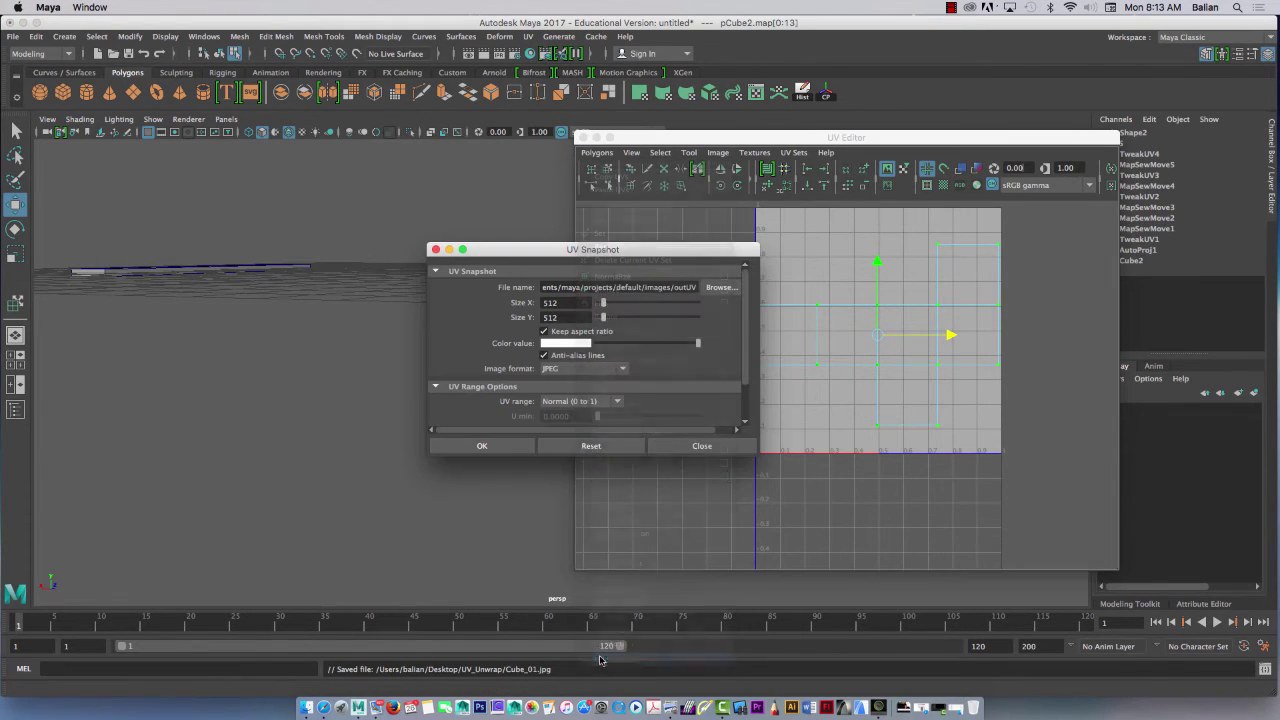
pyautogui.click(720, 288)
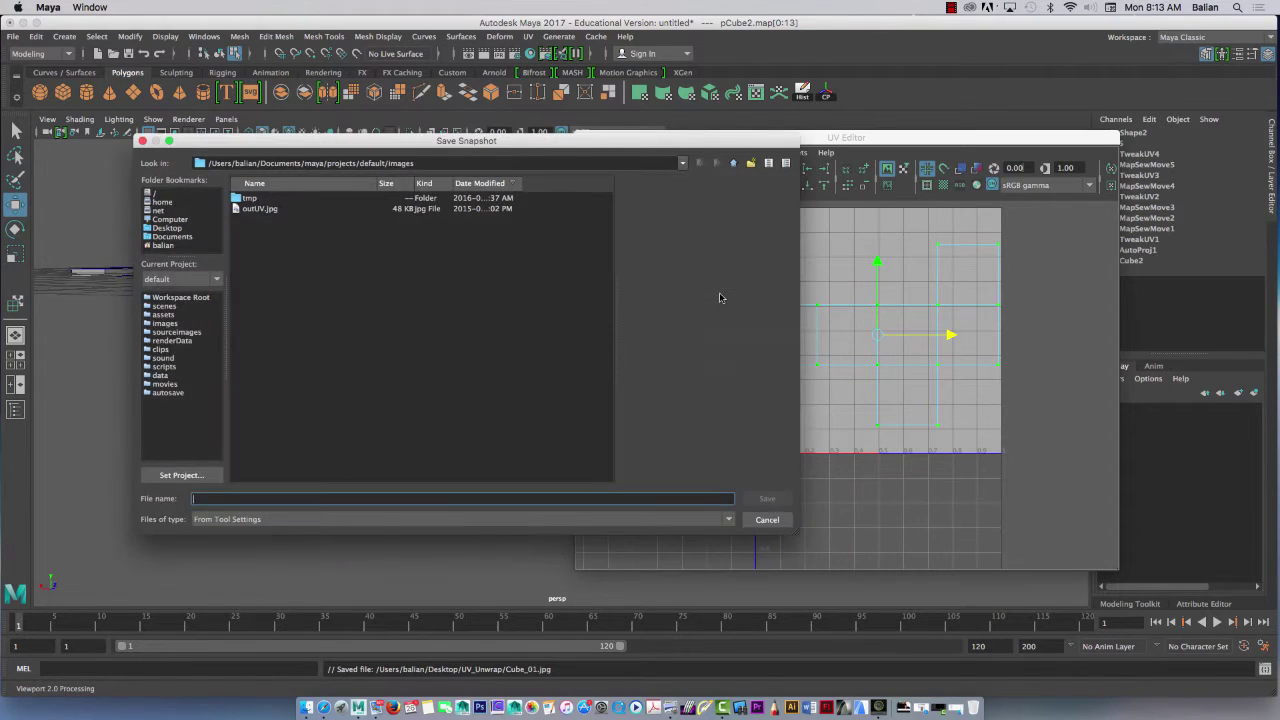
pyautogui.click(166, 228)
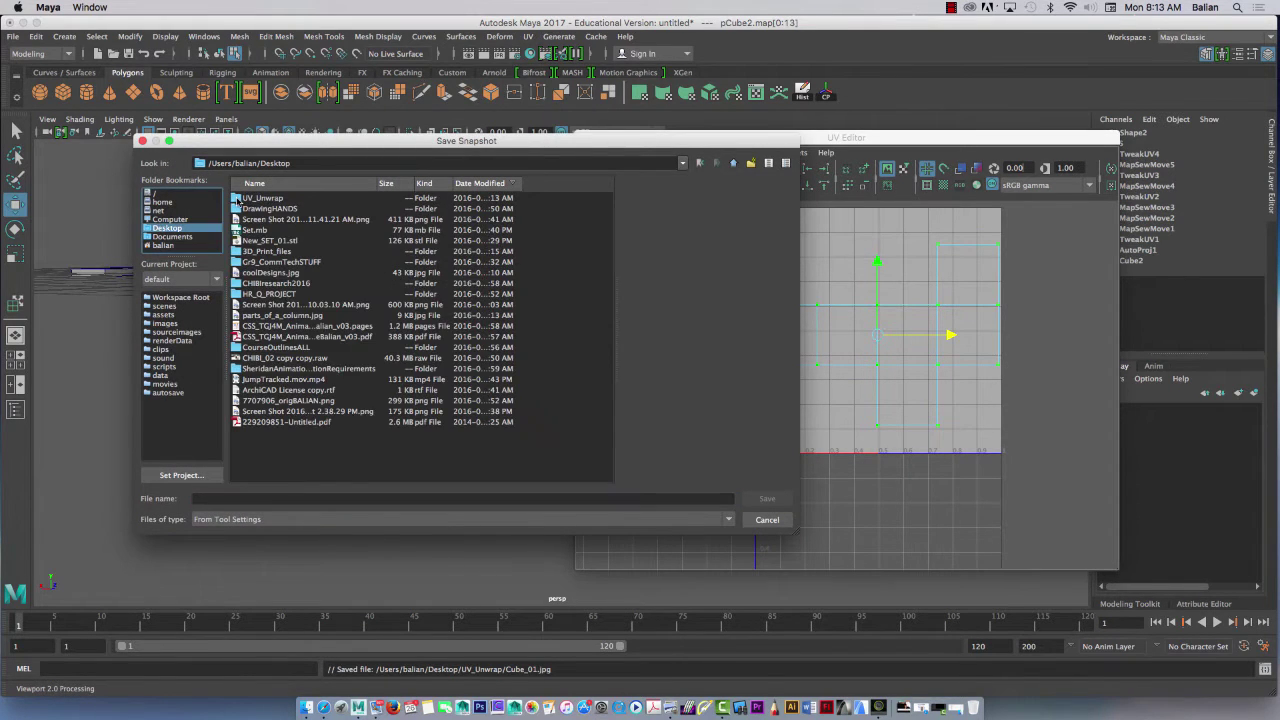
pyautogui.doubleClick(260, 198)
pyautogui.click(262, 198)
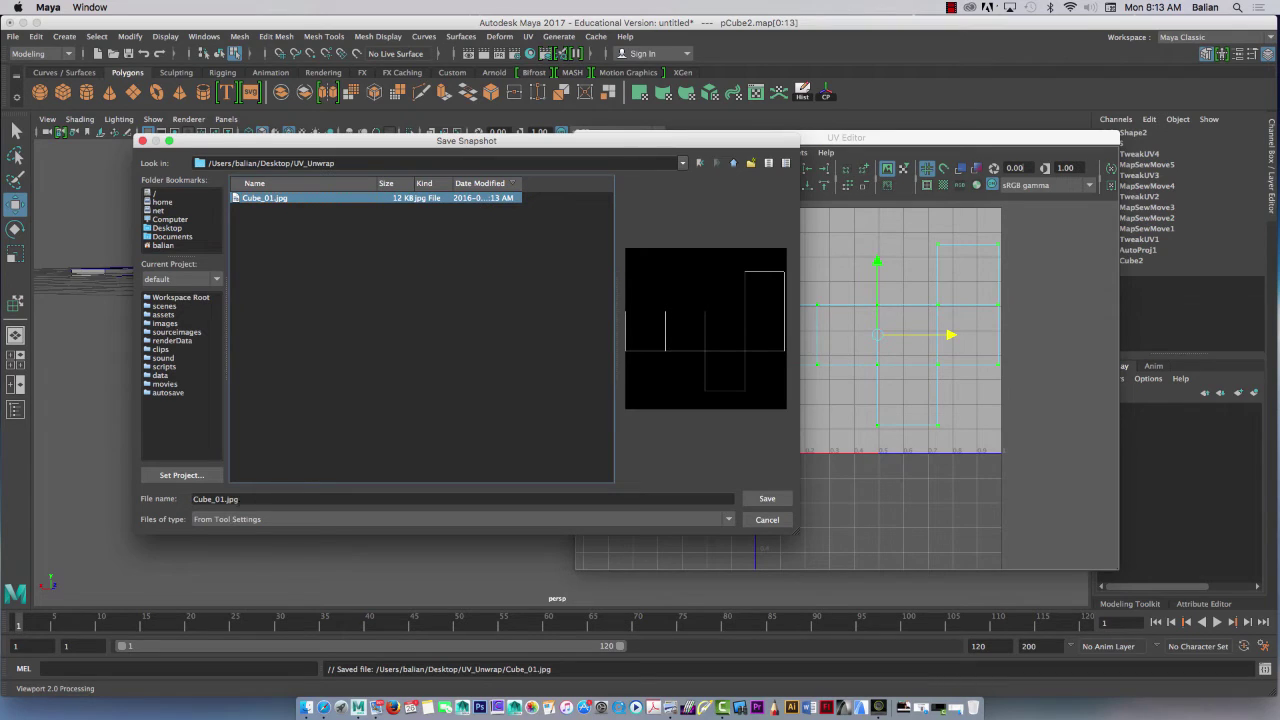
pyautogui.click(762, 498)
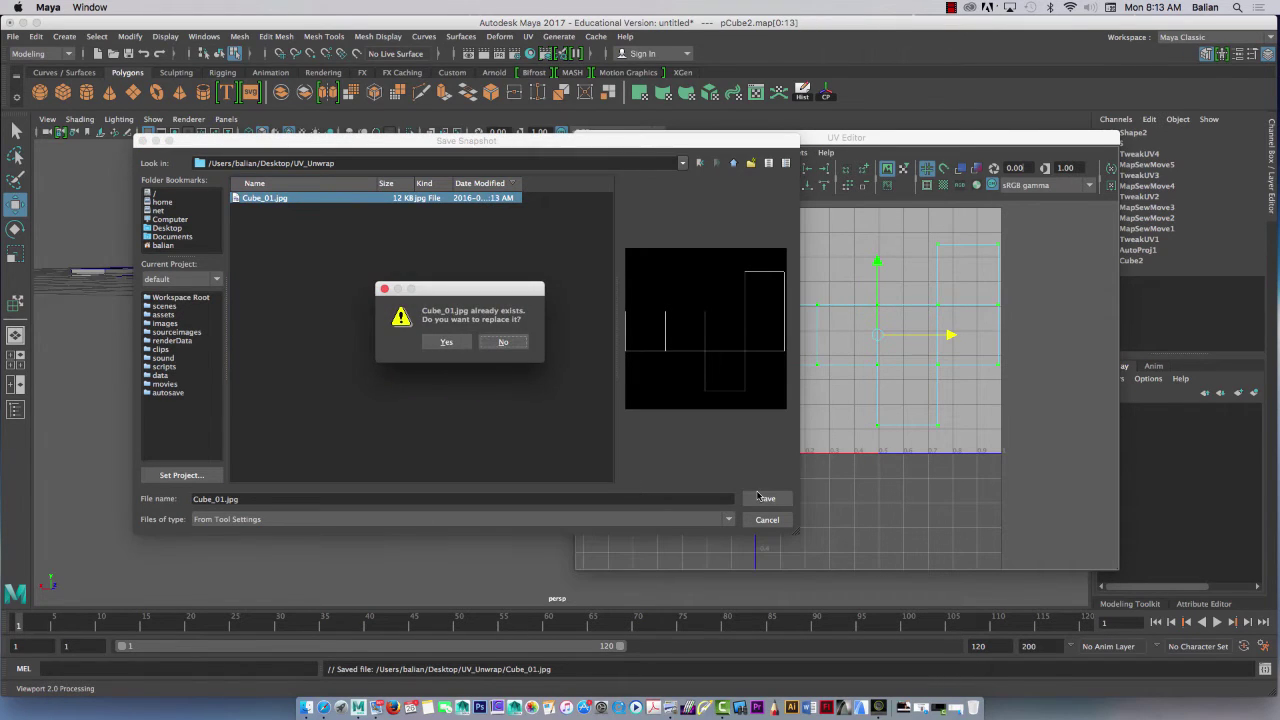
pyautogui.click(447, 342)
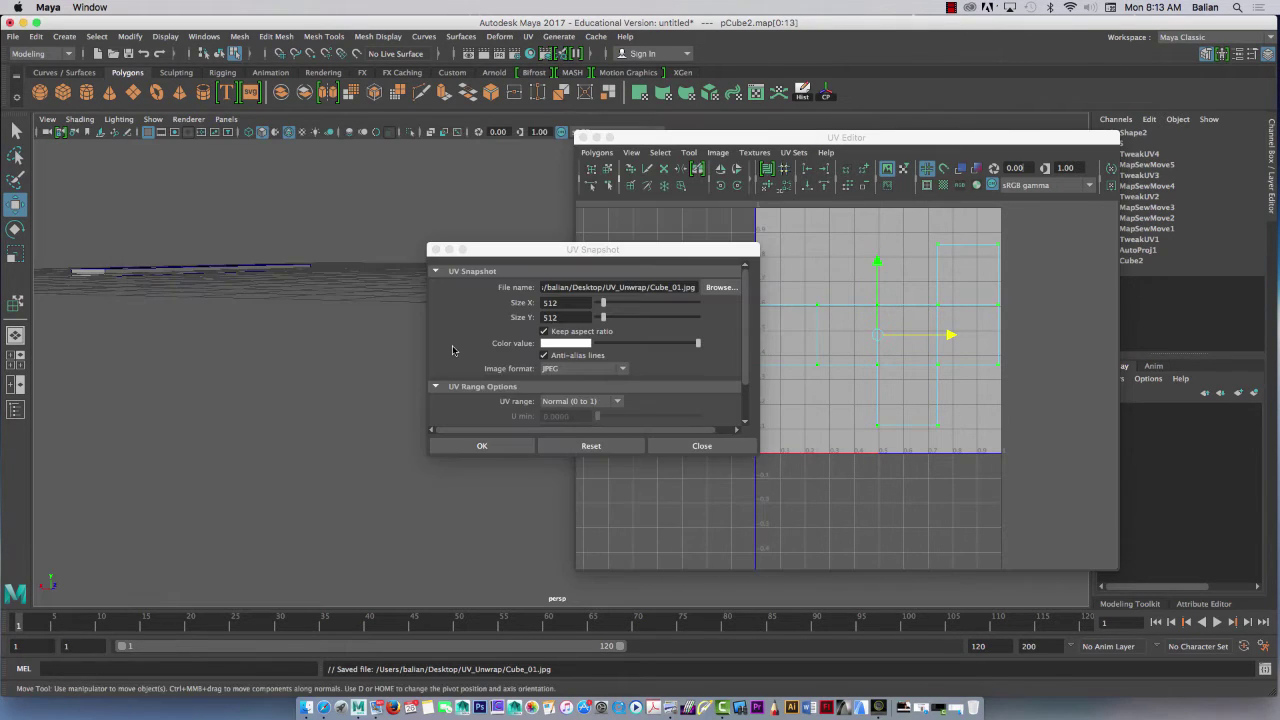
pyautogui.click(702, 446)
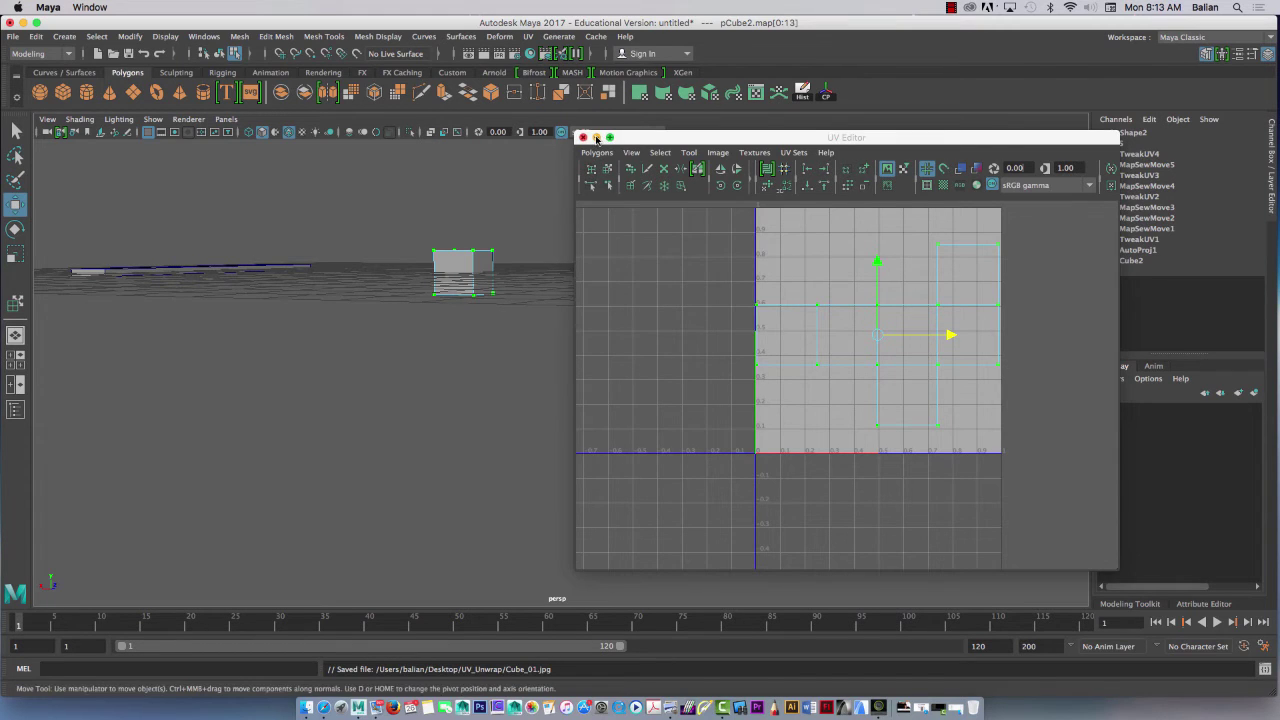
# Minimise the UV Editor, return the unwrapped cube to object mode and move it along X beside the other cube.
pyautogui.click(596, 137)
pyautogui.scroll(2, 352, 388)
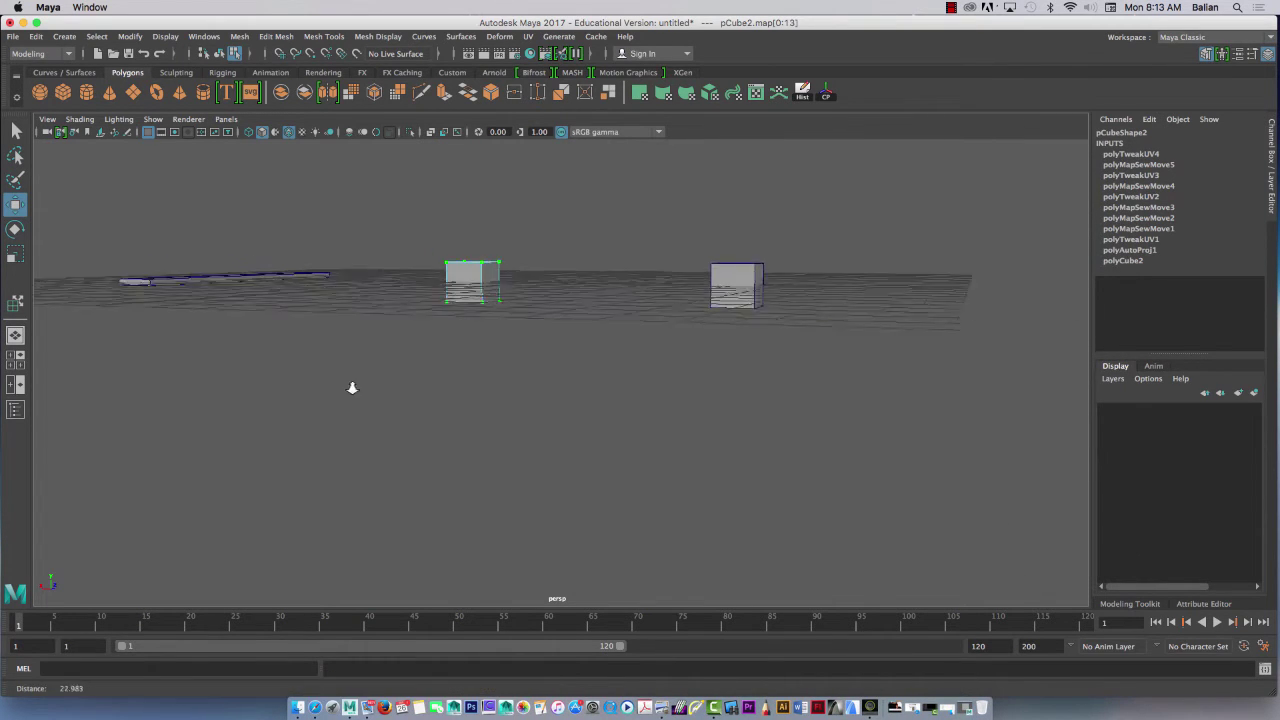
pyautogui.keyDown('alt'); pyautogui.moveTo(352, 388); pyautogui.dragTo(603, 365); pyautogui.keyUp('alt')
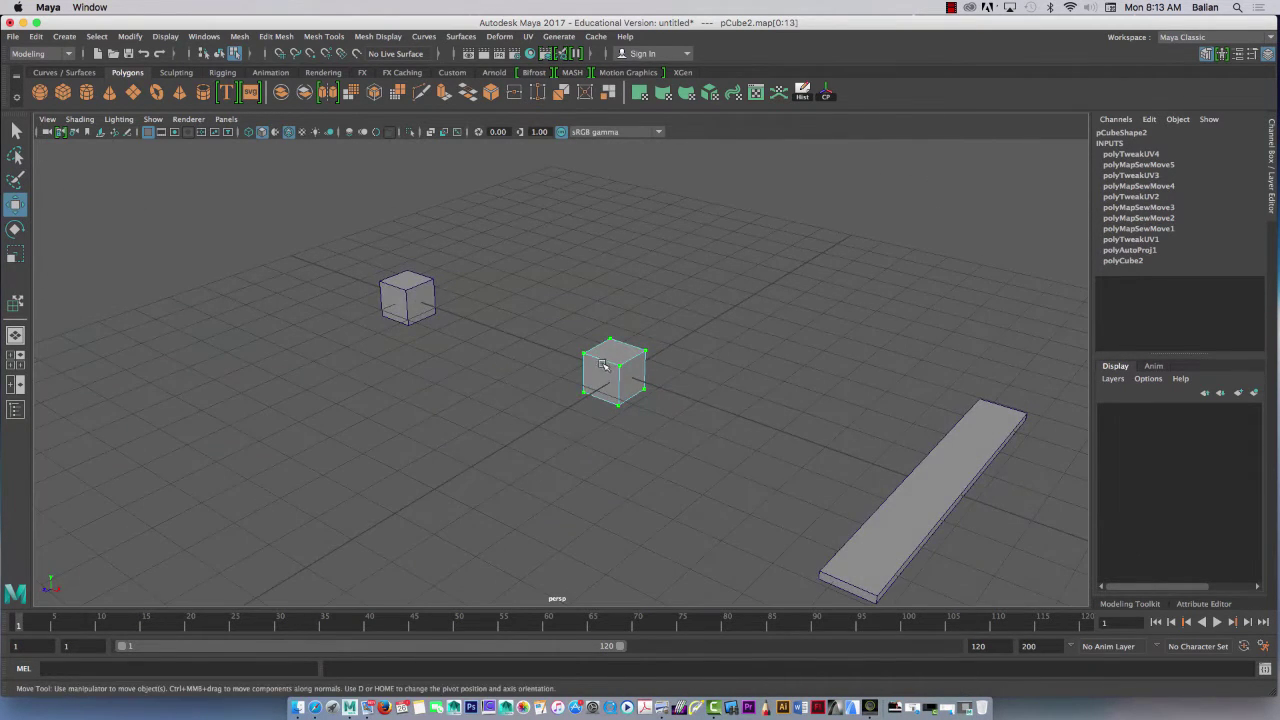
pyautogui.moveTo(603, 365); pyautogui.dragTo(662, 305, button='right')
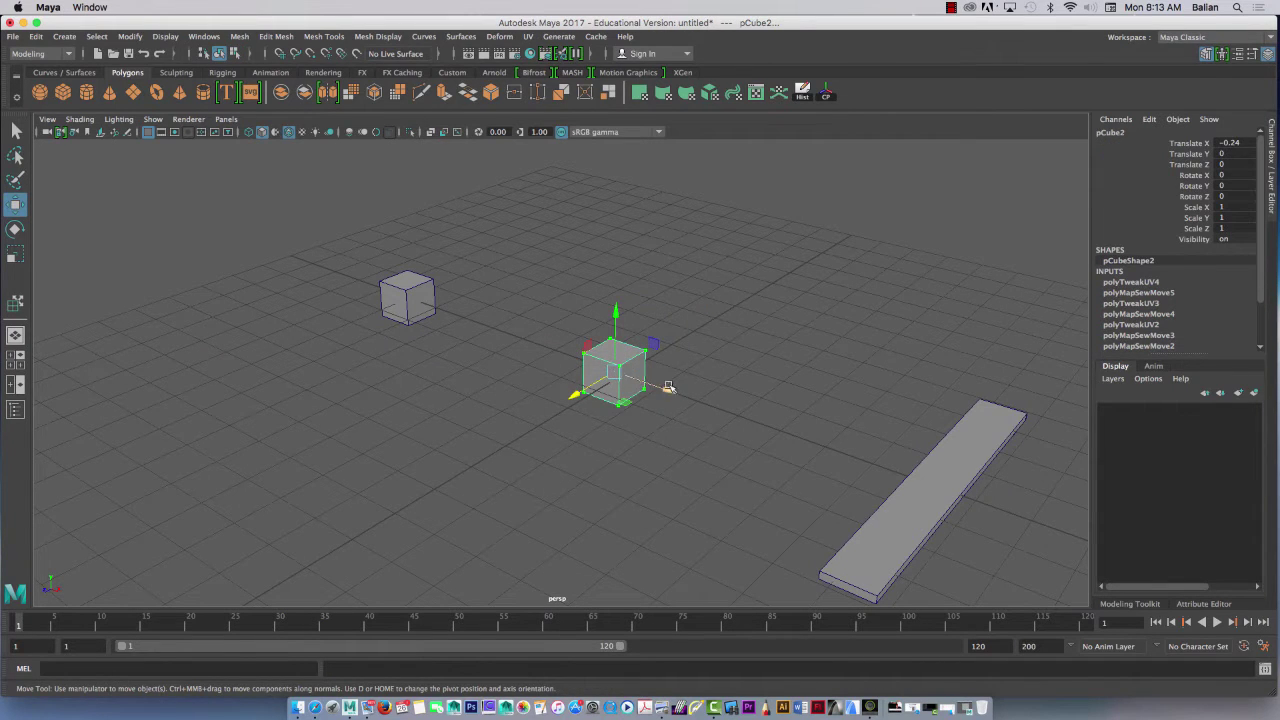
pyautogui.moveTo(668, 387); pyautogui.dragTo(520, 336, button='middle')
# Move the flat plank along X to the centre of the grid, at Translate X 0.007.
pyautogui.click(930, 487)
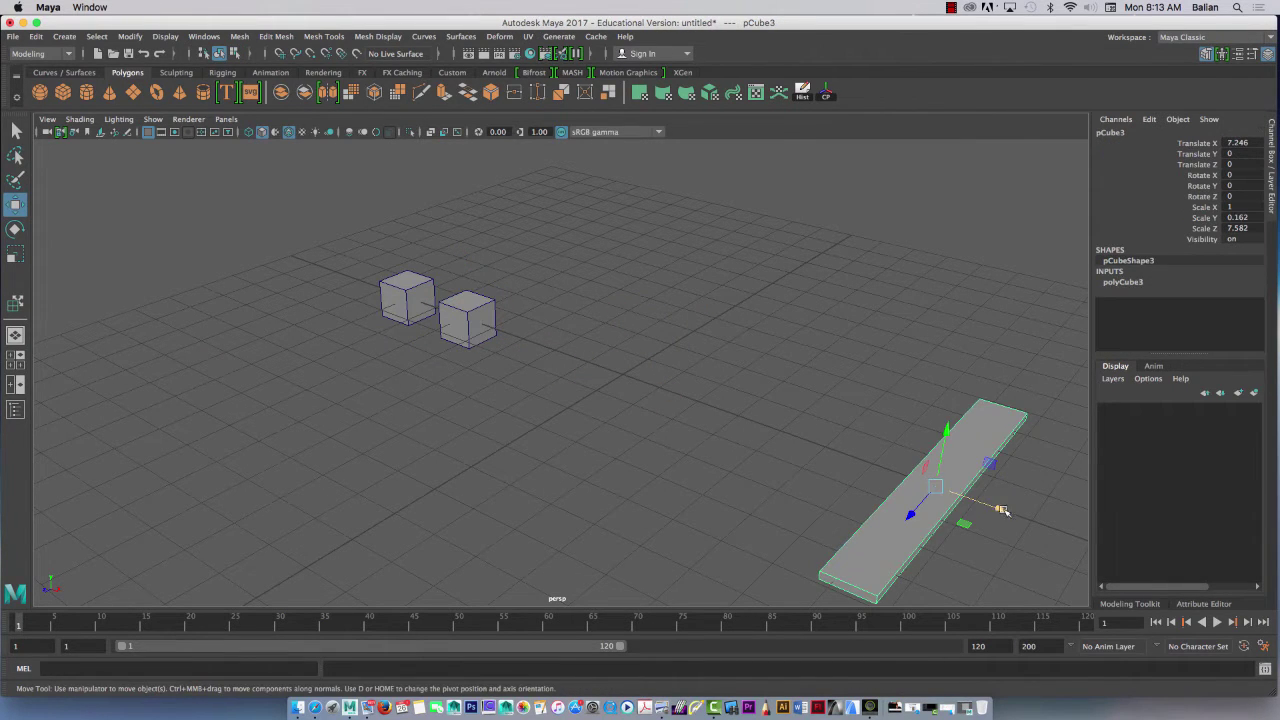
pyautogui.moveTo(1002, 511); pyautogui.dragTo(677, 383)
pyautogui.moveTo(432, 468)
pyautogui.keyDown('alt'); pyautogui.mouseDown()
pyautogui.moveTo(419, 462)
pyautogui.moveTo(431, 443)
pyautogui.mouseUp(); pyautogui.keyUp('alt')
pyautogui.moveTo(666, 371); pyautogui.dragTo(670, 375)
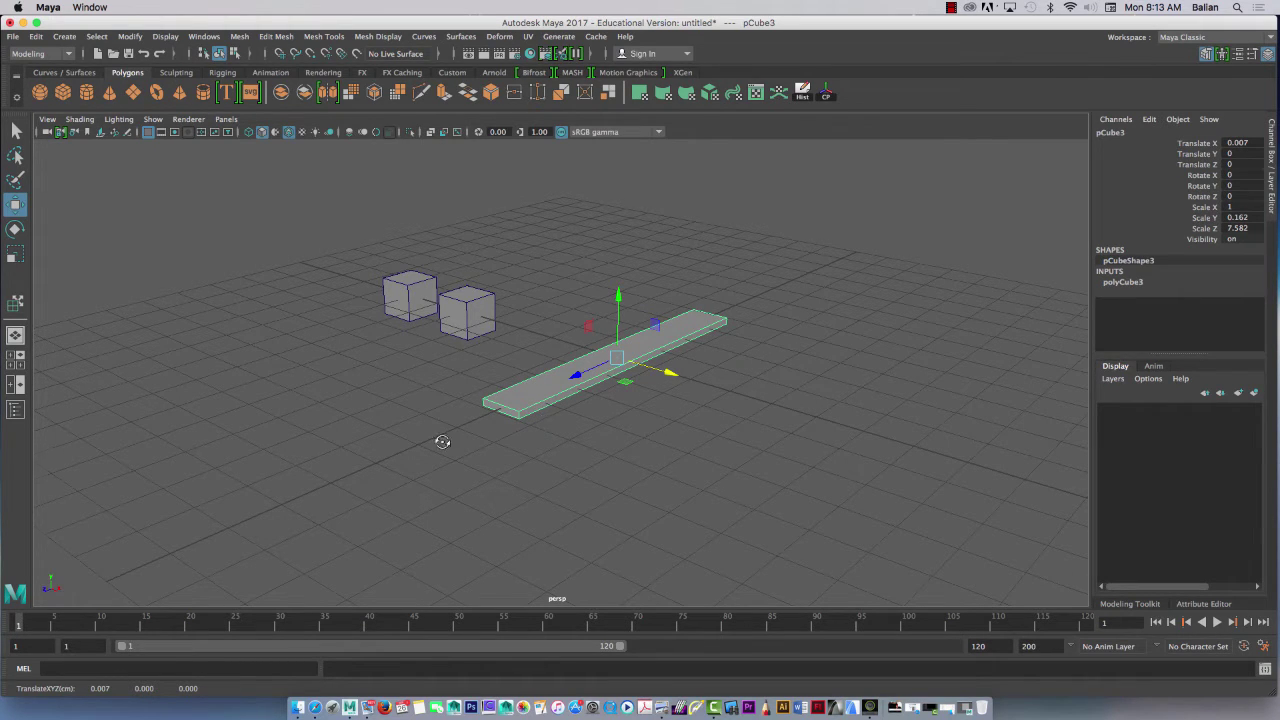
pyautogui.moveTo(443, 443)
pyautogui.keyDown('alt'); pyautogui.mouseDown()
pyautogui.moveTo(394, 409)
pyautogui.moveTo(443, 463)
pyautogui.moveTo(435, 442)
pyautogui.mouseUp(); pyautogui.keyUp('alt')
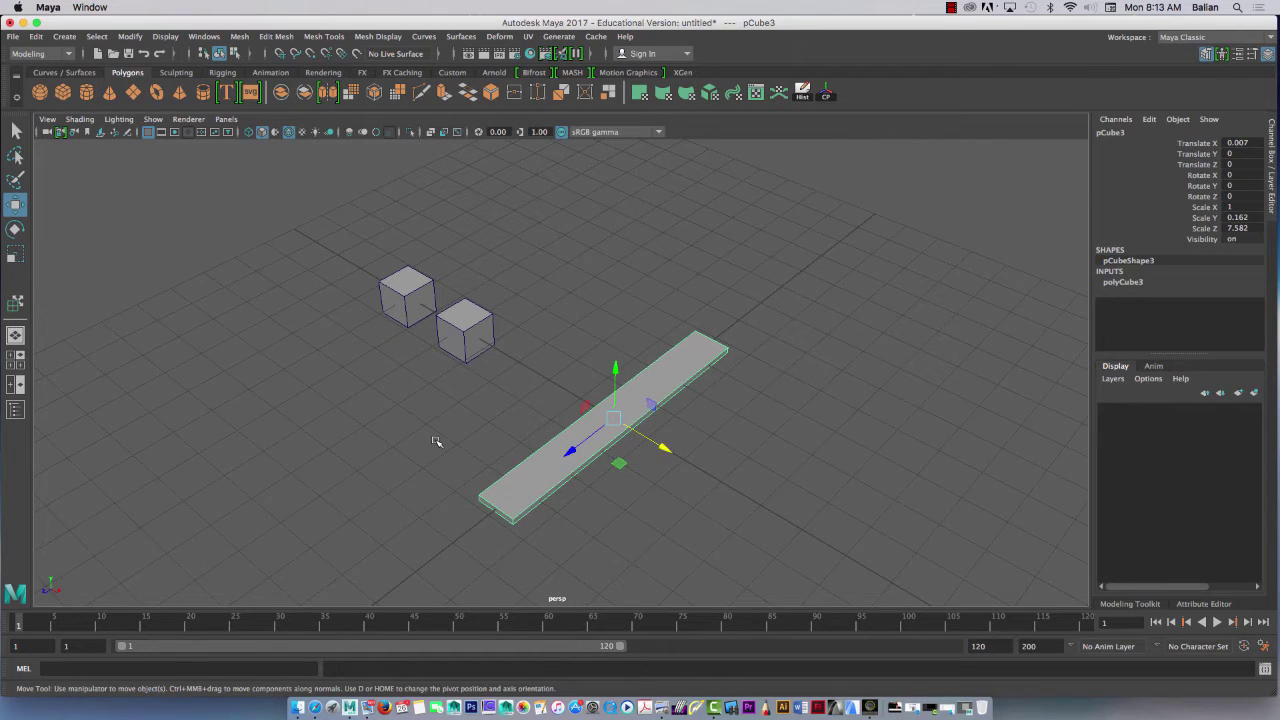
# Open the UV Editor for the plank and select all its vertices to examine the default UV layout.
pyautogui.click(528, 36)
pyautogui.click(555, 73)
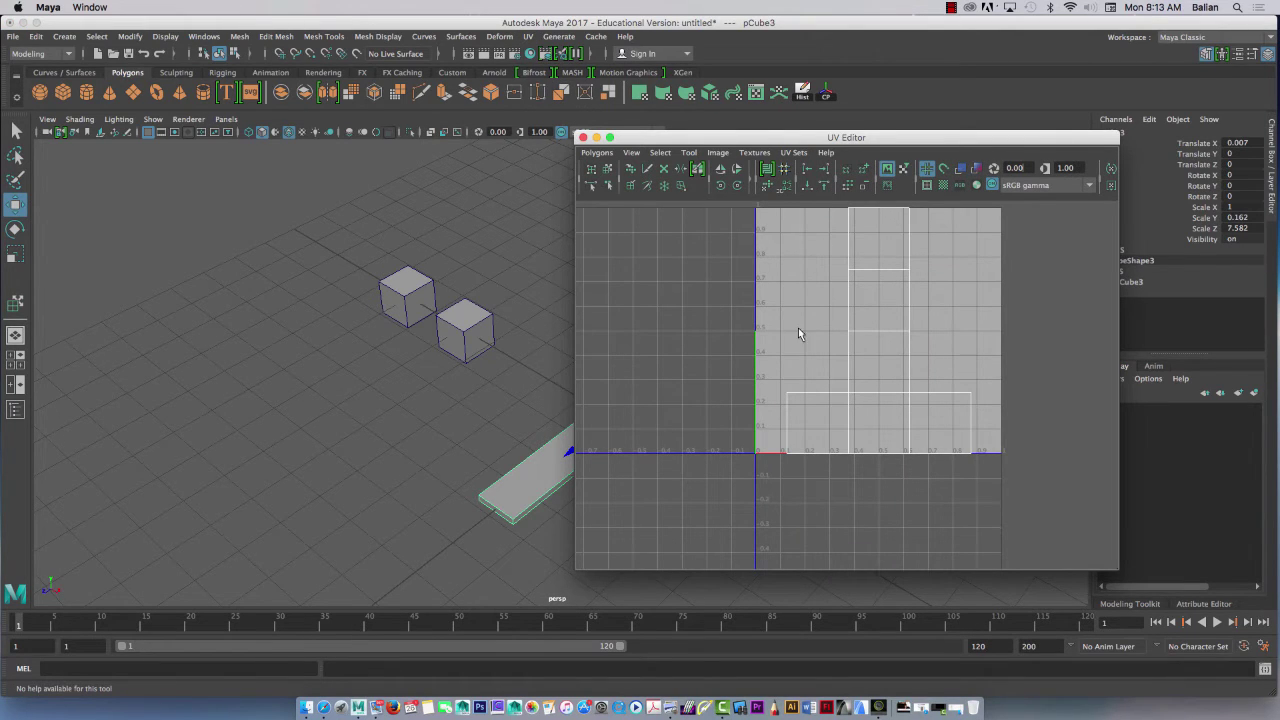
pyautogui.scroll(-2, 796, 322)
pyautogui.moveTo(748, 220); pyautogui.dragTo(942, 462)
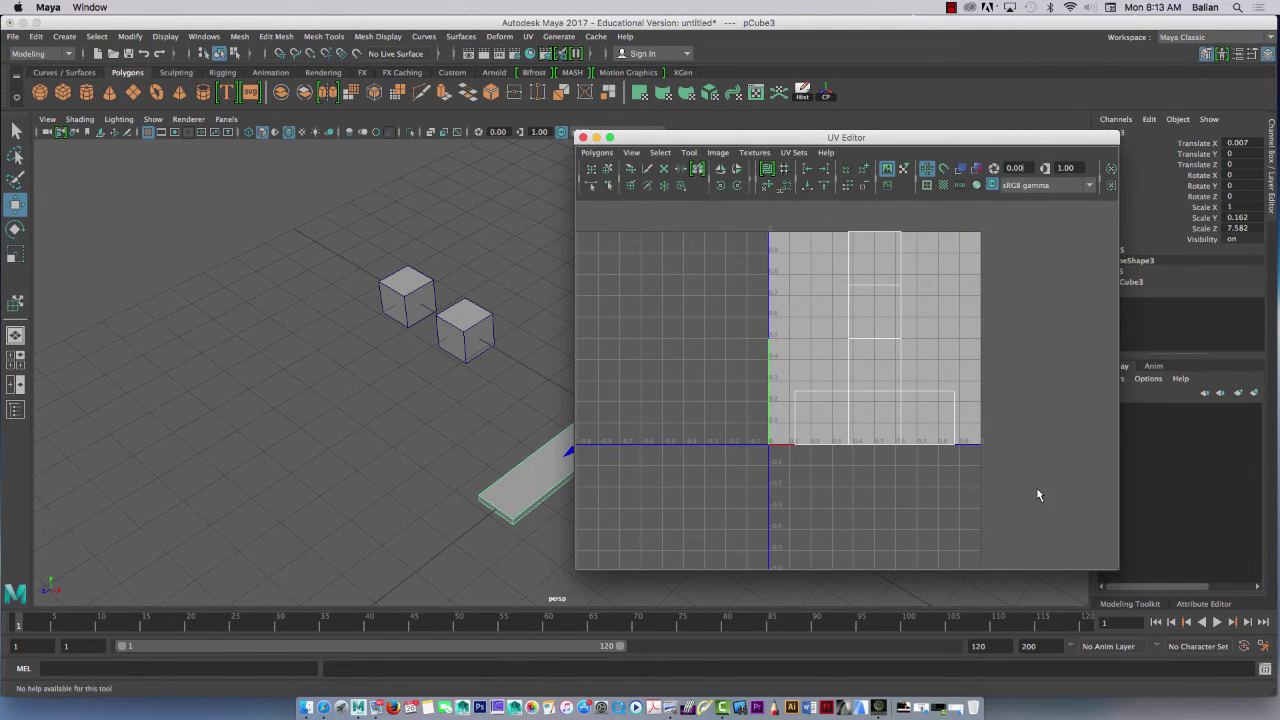
pyautogui.moveTo(874, 360); pyautogui.dragTo(806, 336, button='right')
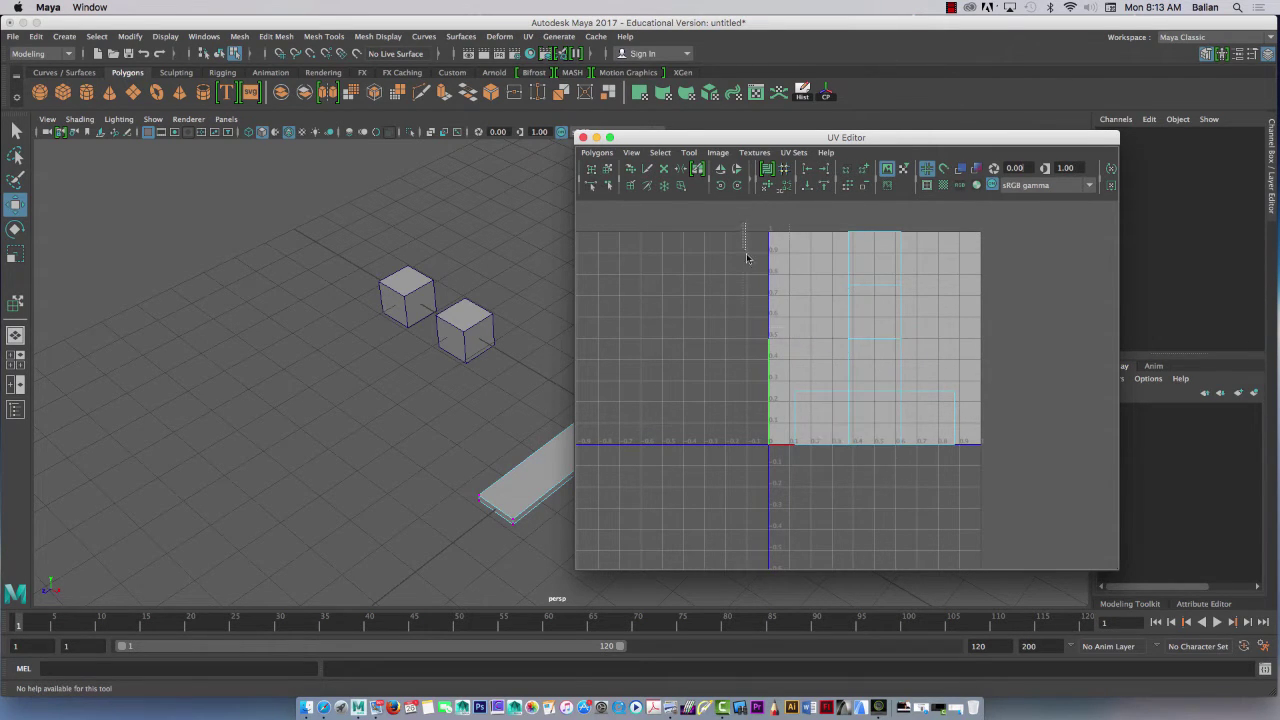
pyautogui.moveTo(745, 224); pyautogui.dragTo(1058, 492)
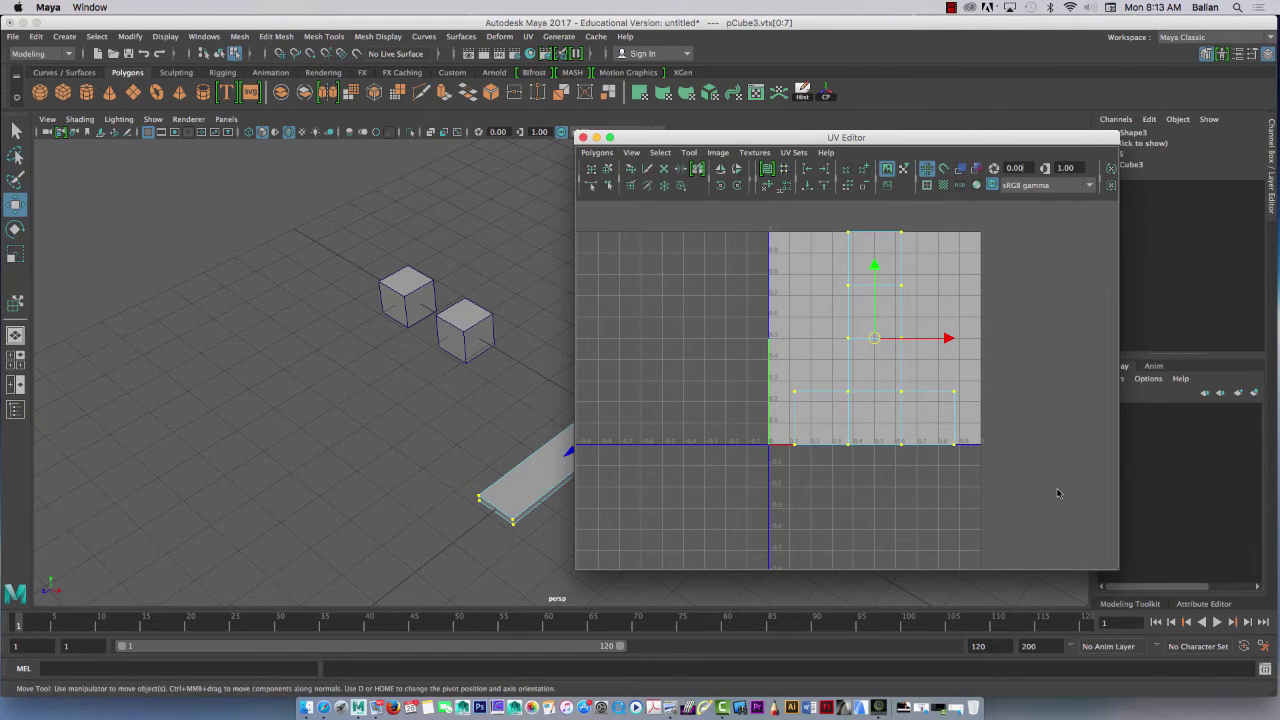
pyautogui.keyDown('alt'); pyautogui.moveTo(445, 472); pyautogui.dragTo(213, 394, button='middle'); pyautogui.keyUp('alt')
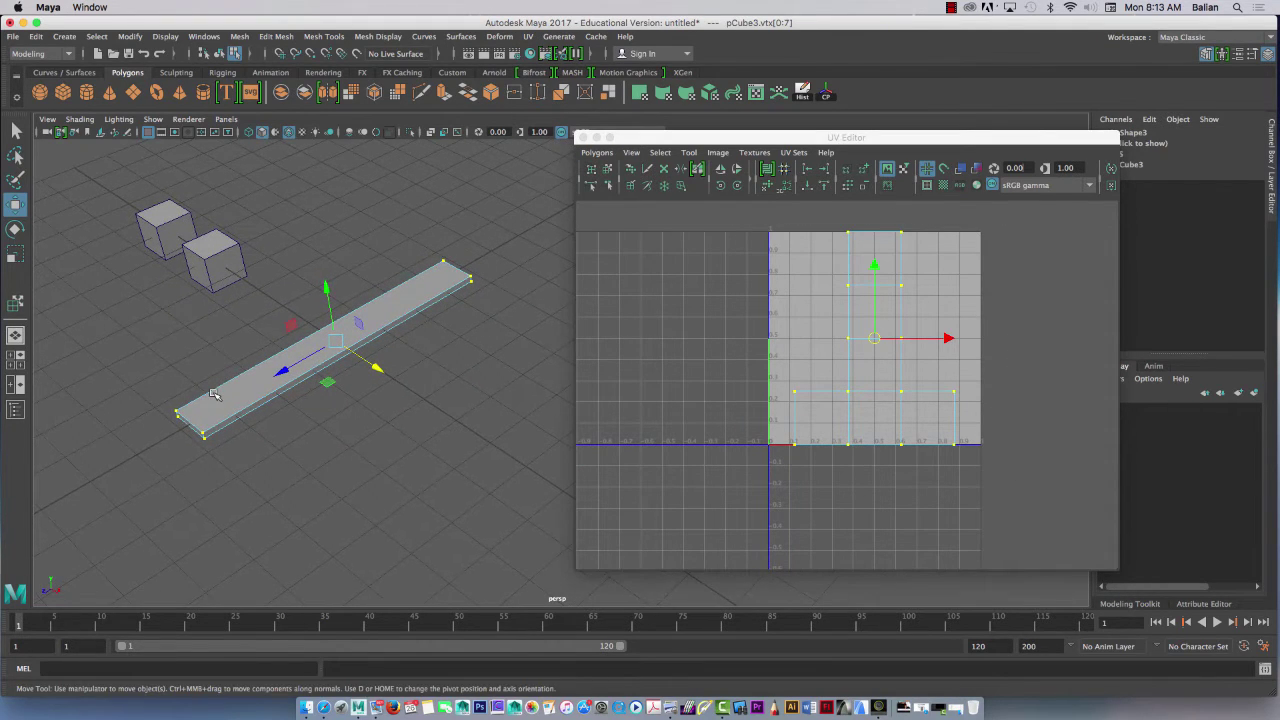
# Switch to Preview to view the wood boards texture image, minimise it, and close the UV Editor.
pyautogui.click(671, 708)
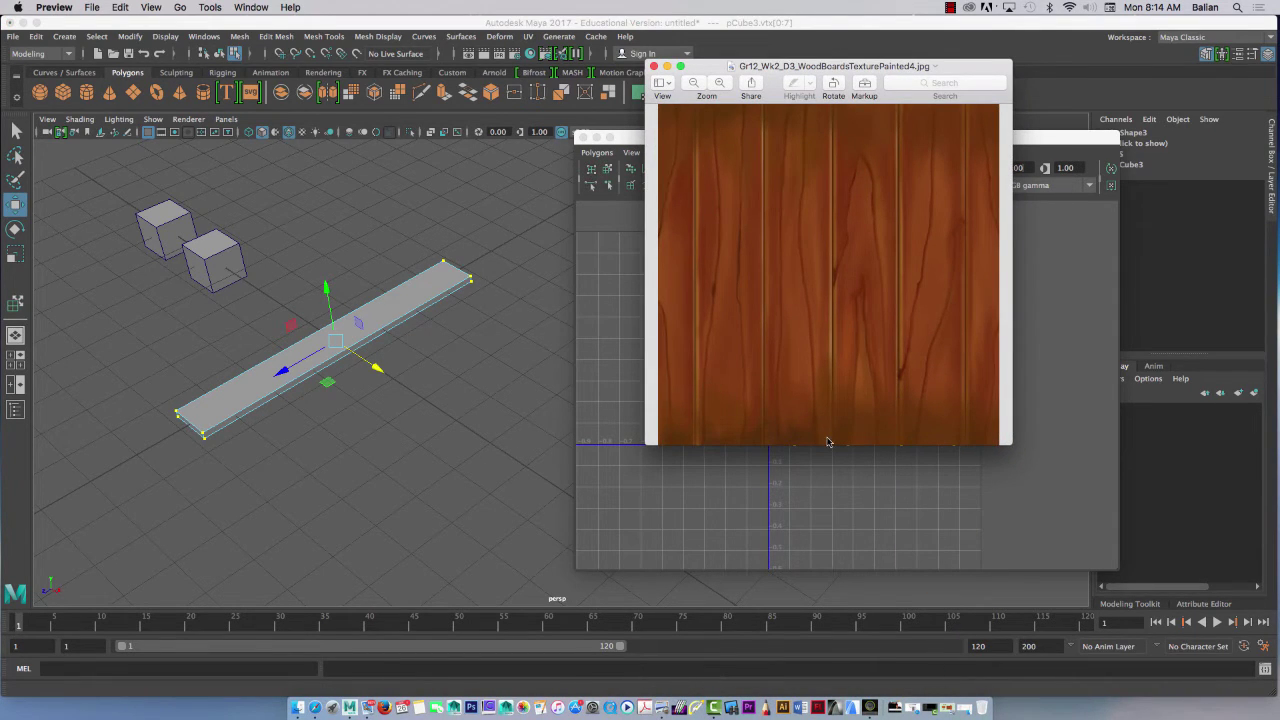
pyautogui.click(667, 66)
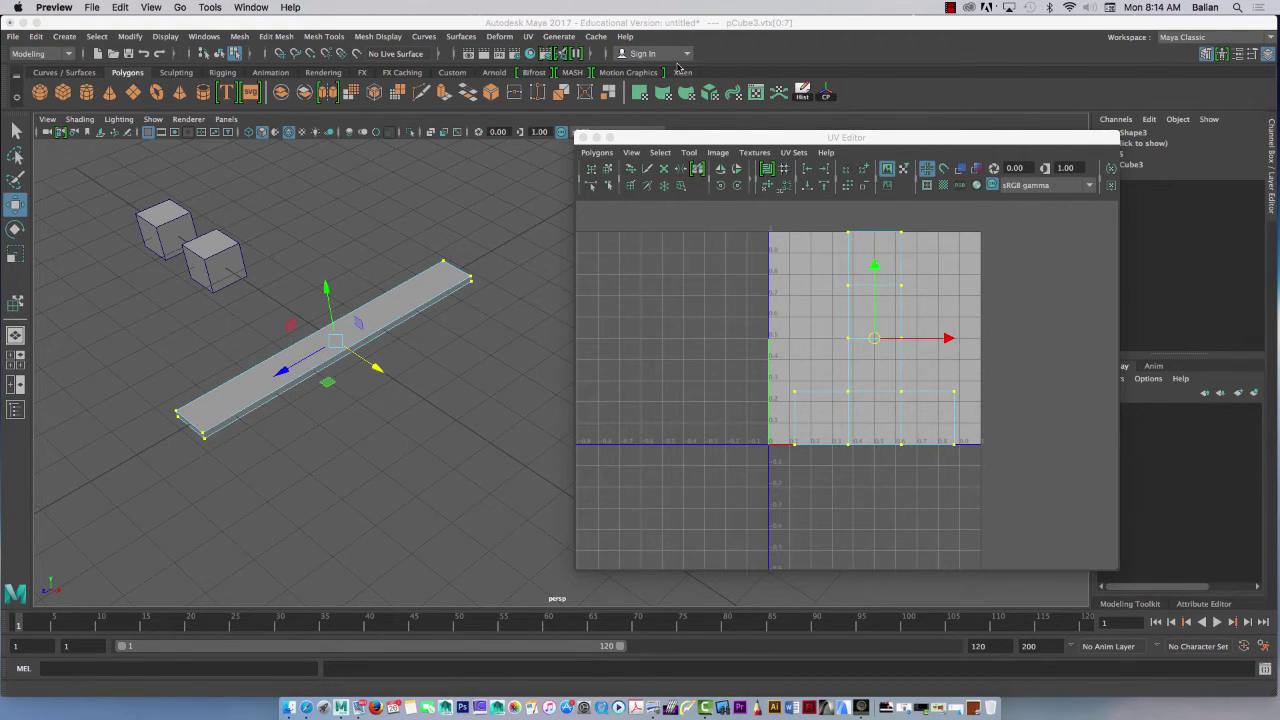
pyautogui.click(584, 137)
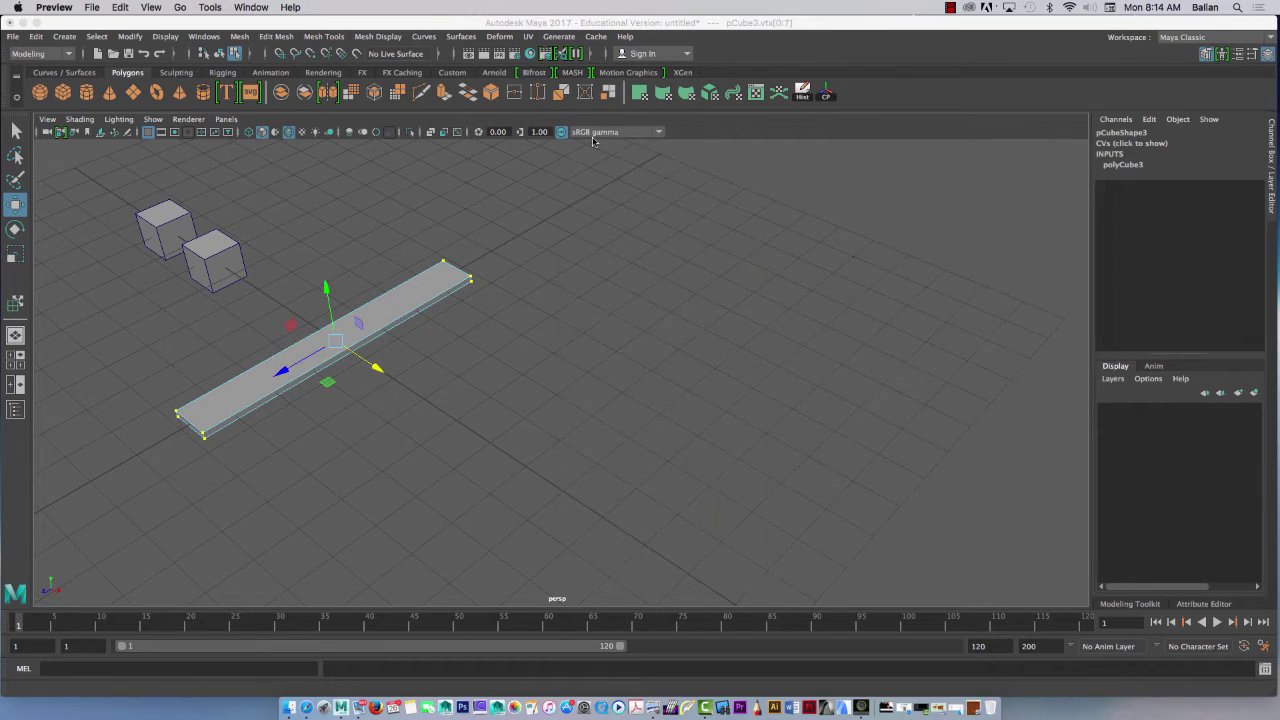
# Return the plank to object mode and apply an automatic UV projection to it.
pyautogui.click(260, 390)
pyautogui.moveTo(249, 322); pyautogui.dragTo(314, 303, button='right')
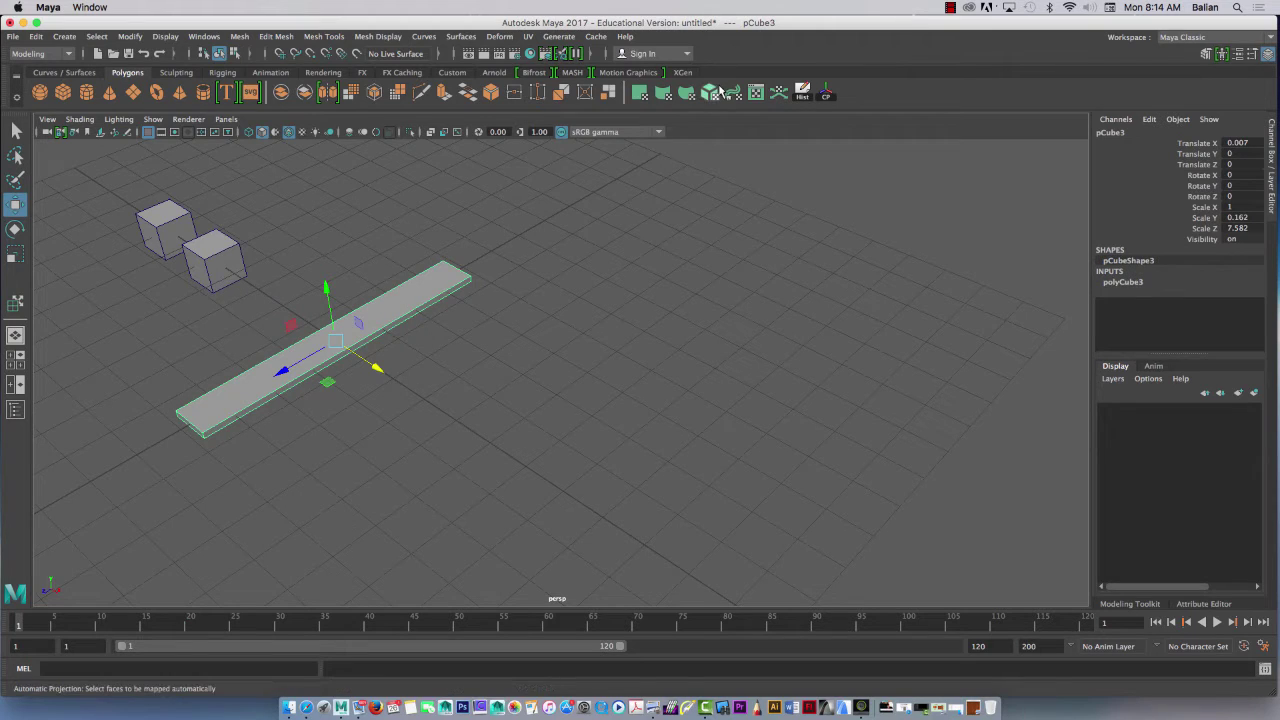
pyautogui.click(710, 93)
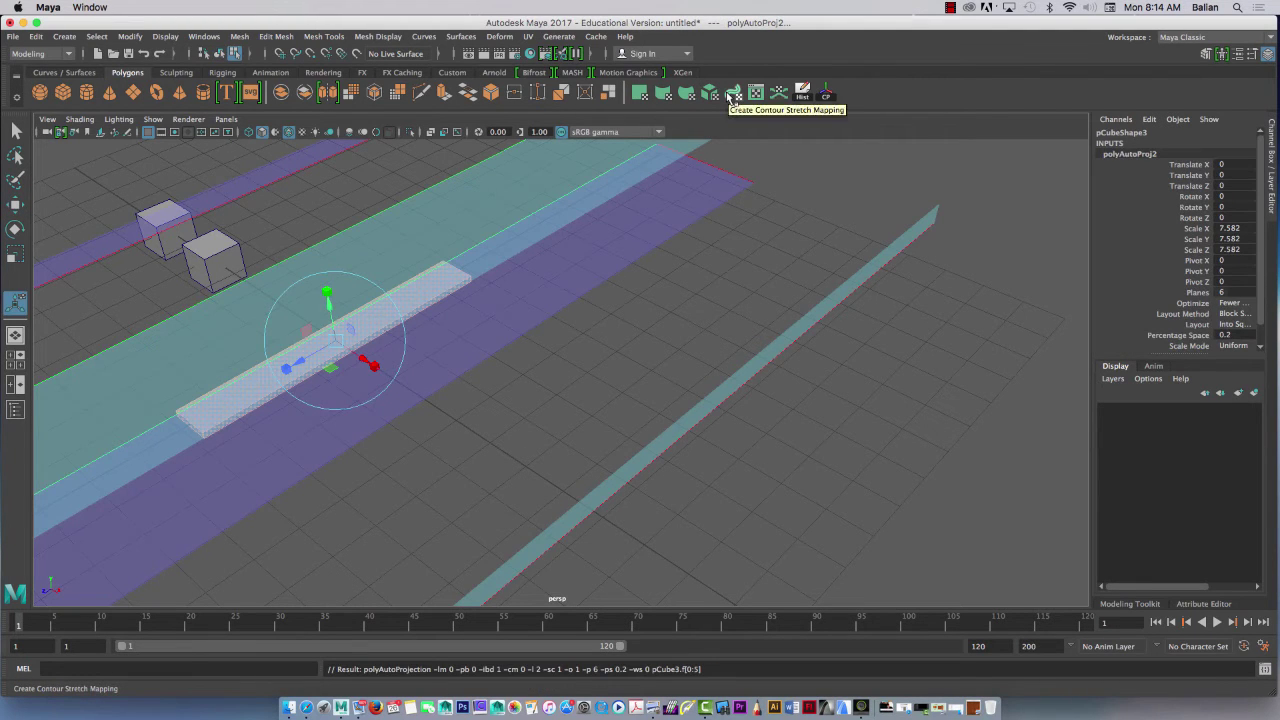
pyautogui.keyDown('alt'); pyautogui.moveTo(380, 445); pyautogui.dragTo(129, 352, button='right'); pyautogui.keyUp('alt')
pyautogui.keyDown('alt'); pyautogui.moveTo(393, 477); pyautogui.dragTo(269, 398, button='right'); pyautogui.keyUp('alt')
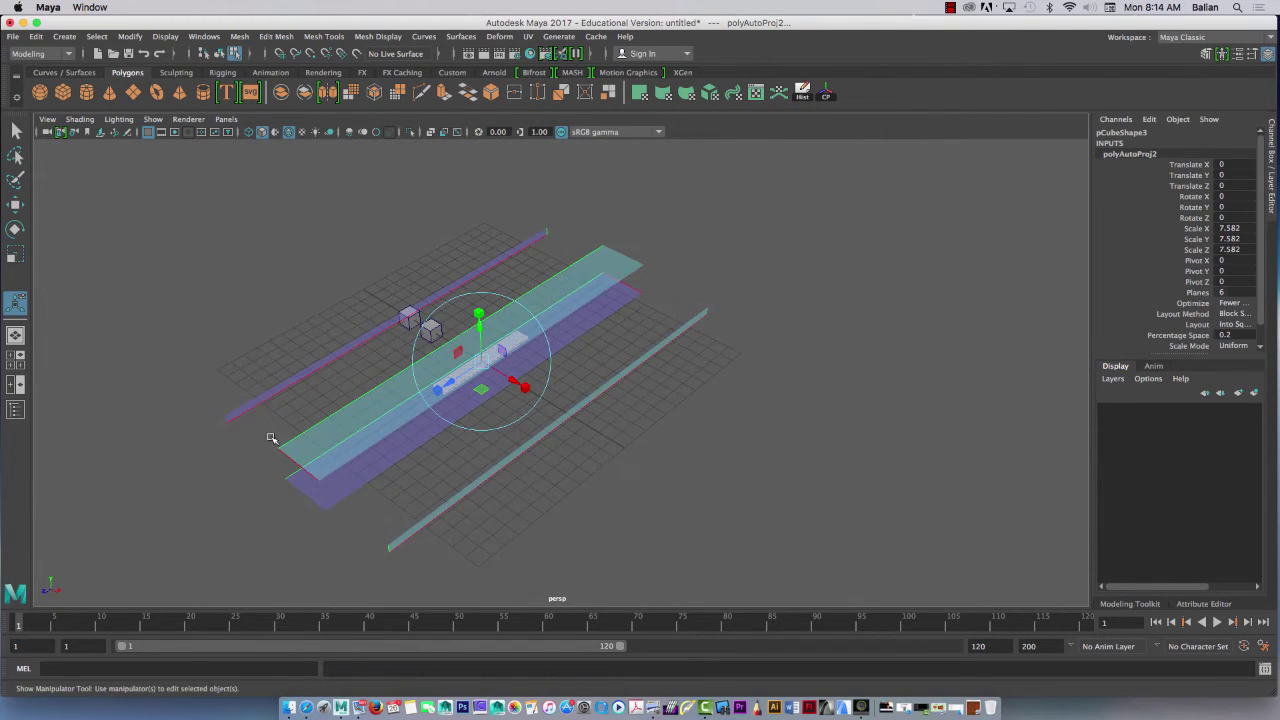
pyautogui.keyDown('alt'); pyautogui.moveTo(271, 438); pyautogui.dragTo(265, 468); pyautogui.keyUp('alt')
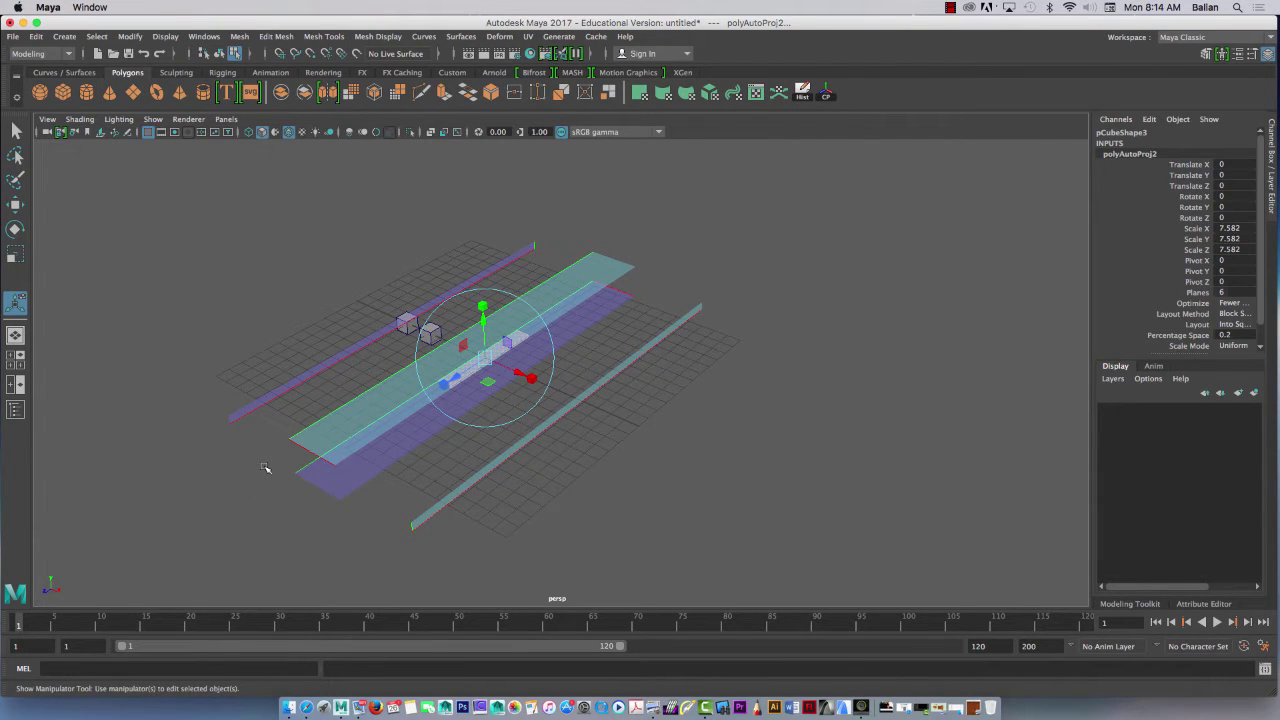
# Open the UV Editor to examine the plank's UV layout from the automatic projection.
pyautogui.click(528, 37)
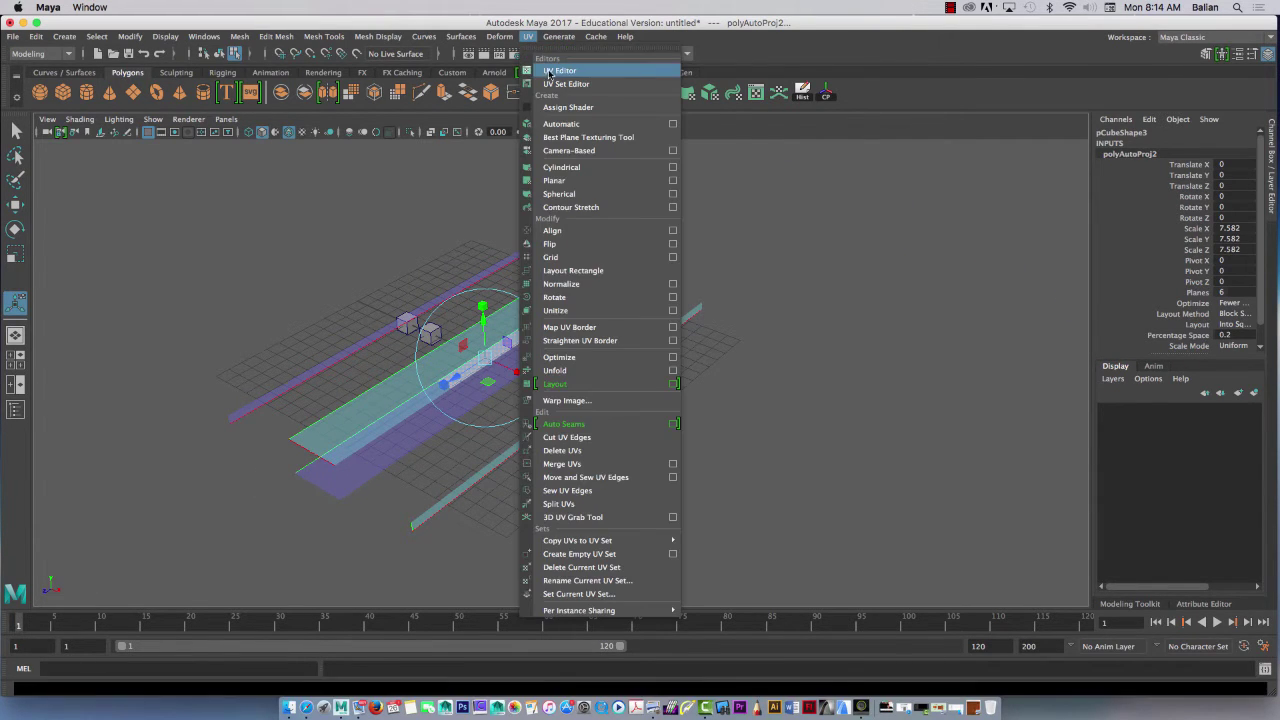
pyautogui.click(556, 71)
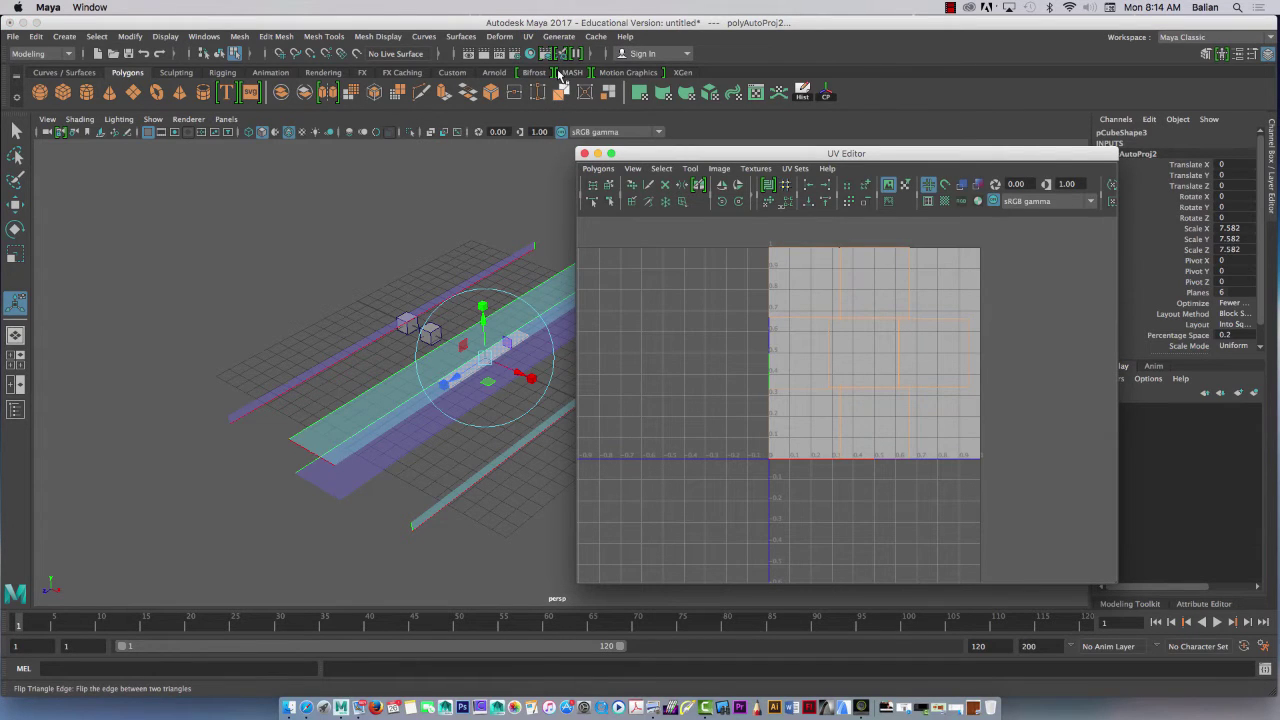
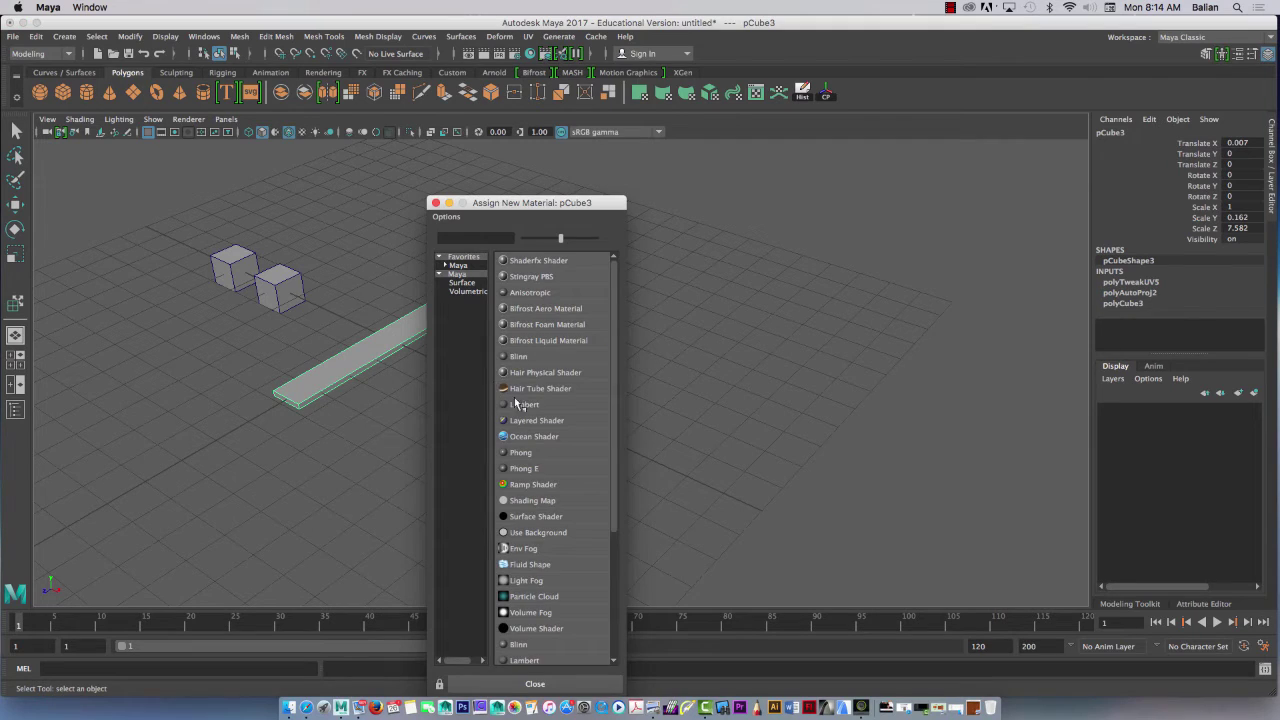
# Assign a new Lambert material to the plank and rename the object Board_01.
pyautogui.click(516, 404)
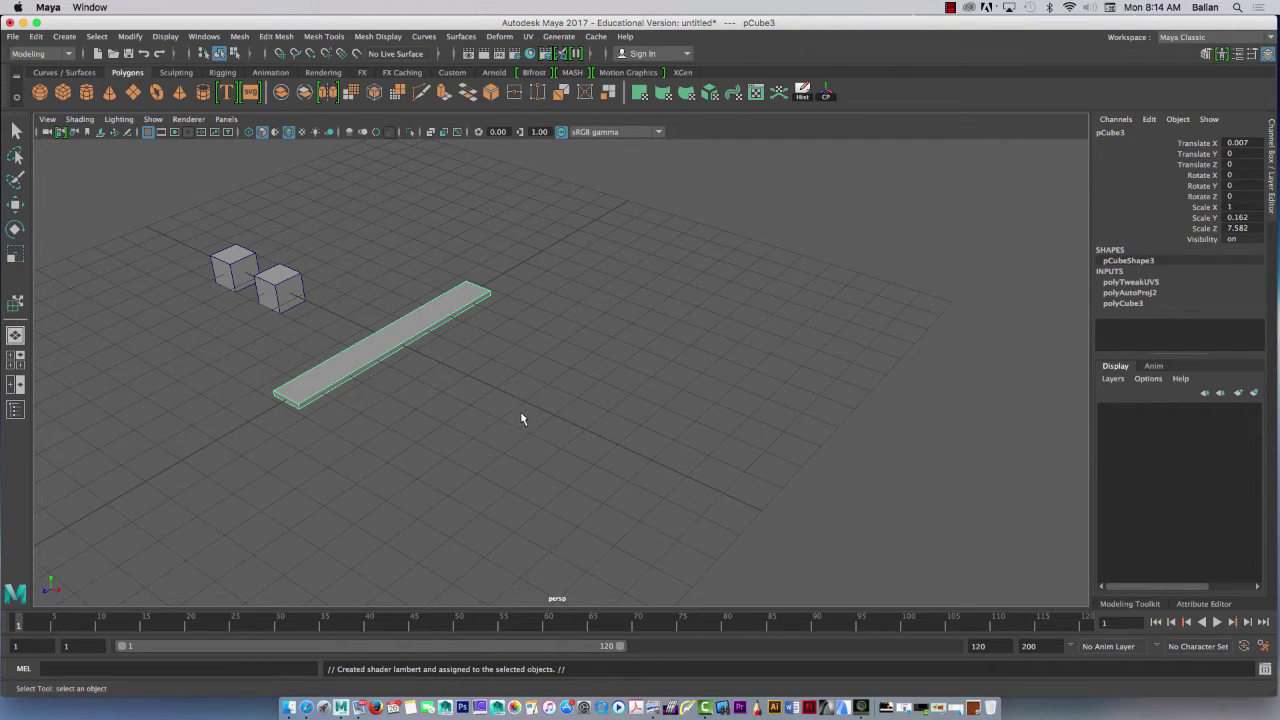
pyautogui.doubleClick(1111, 133)
pyautogui.write('ard_01')
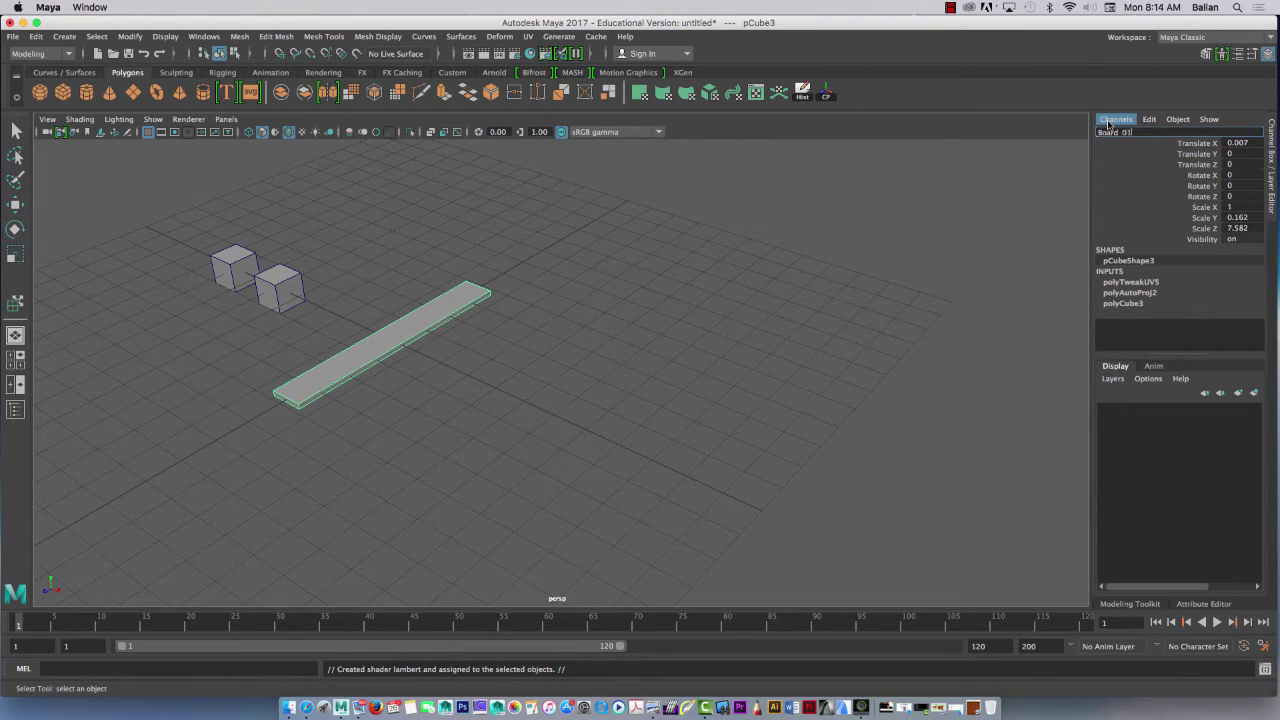
pyautogui.press('Return')
# Apply a fresh automatic UV projection with six planes to Board_01.
pyautogui.click(357, 370)
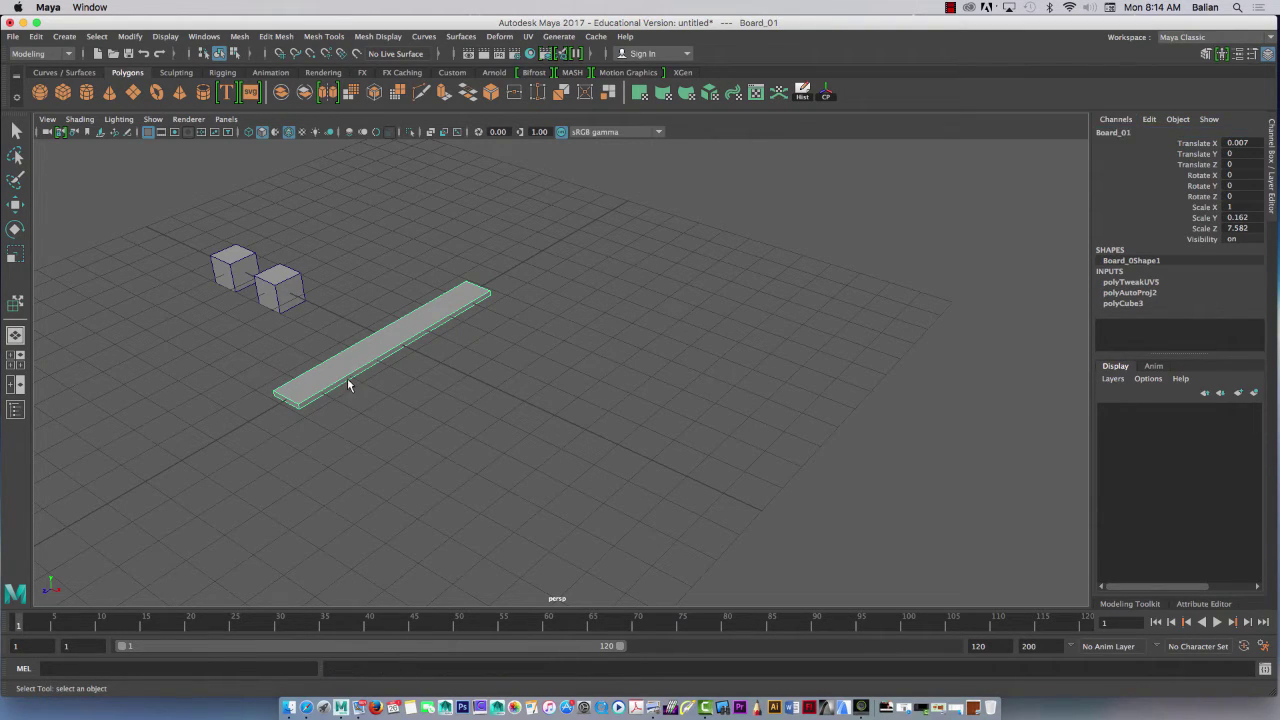
pyautogui.press('w')
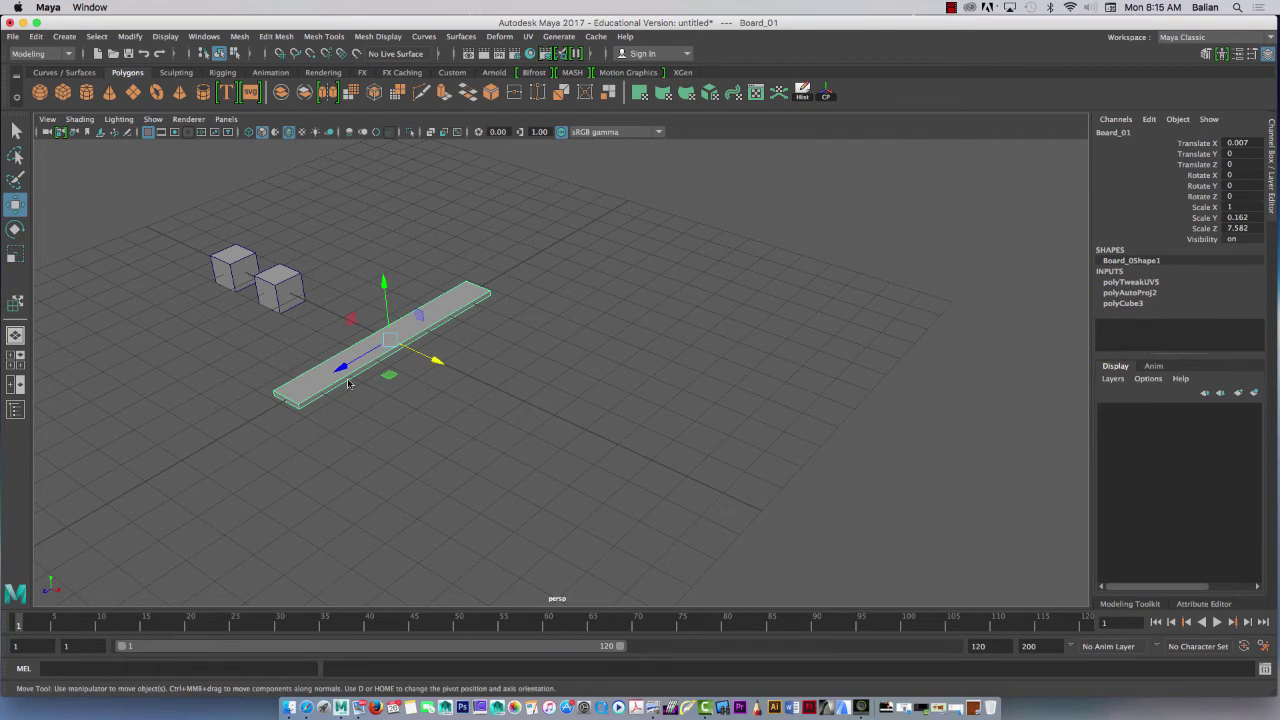
pyautogui.click(712, 93)
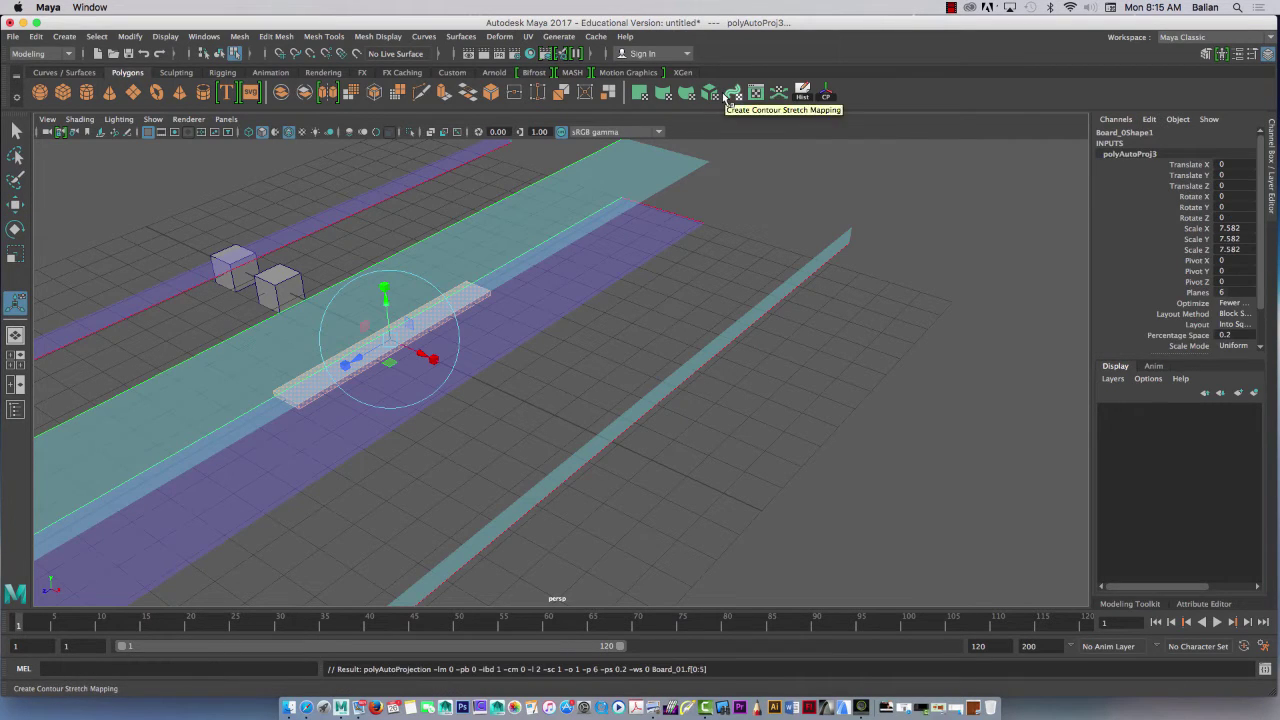
pyautogui.scroll(-5, 234, 363)
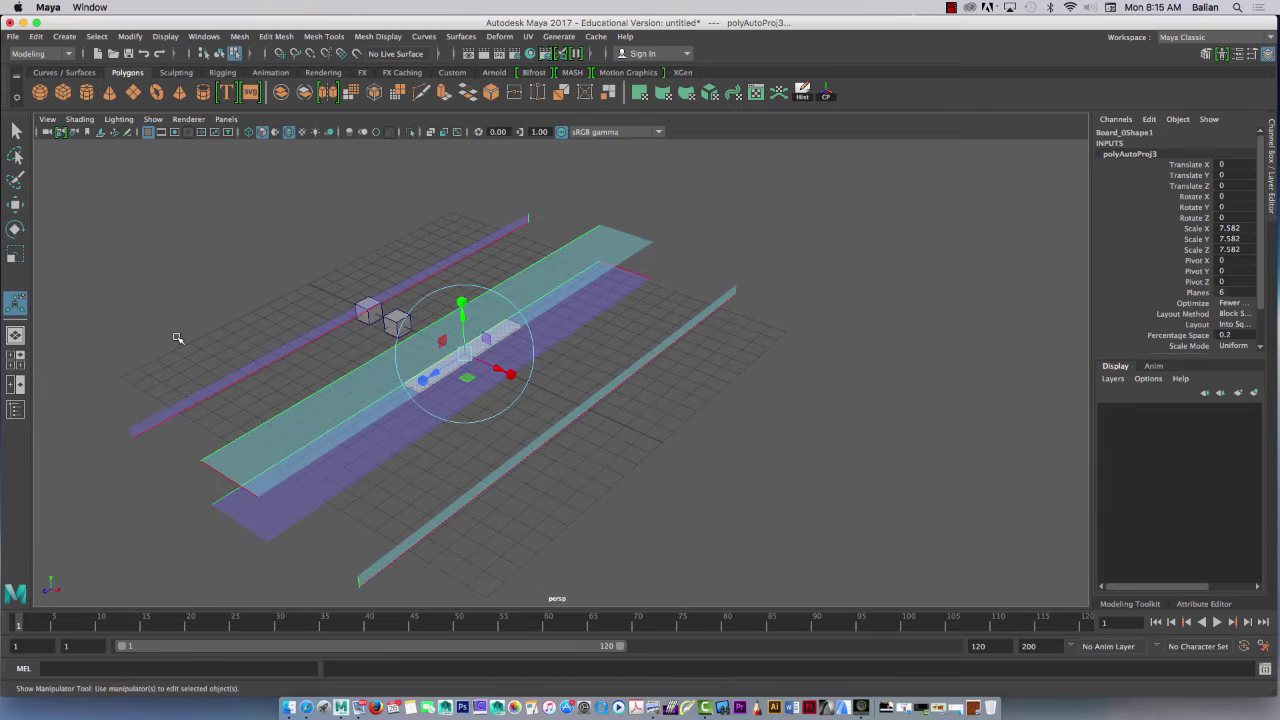
# Open the UV Editor and place its window clear of the board in the viewport.
pyautogui.click(528, 36)
pyautogui.click(549, 71)
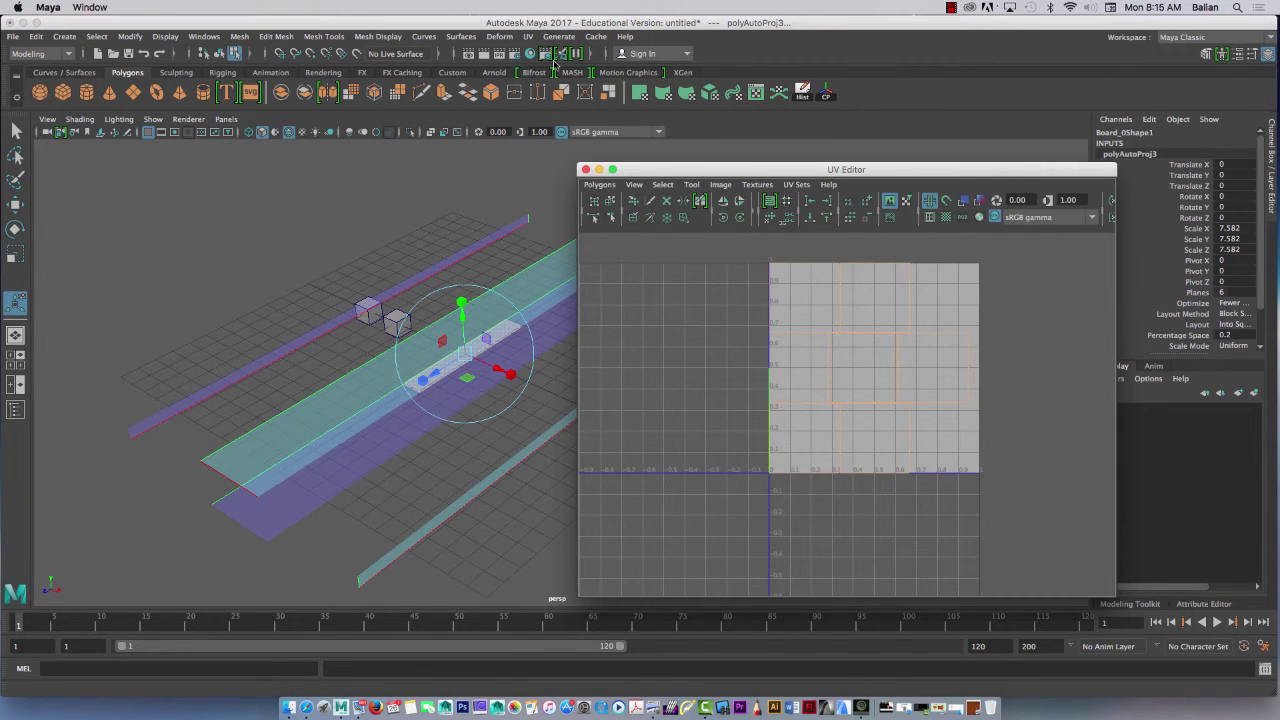
pyautogui.moveTo(667, 169); pyautogui.dragTo(775, 80)
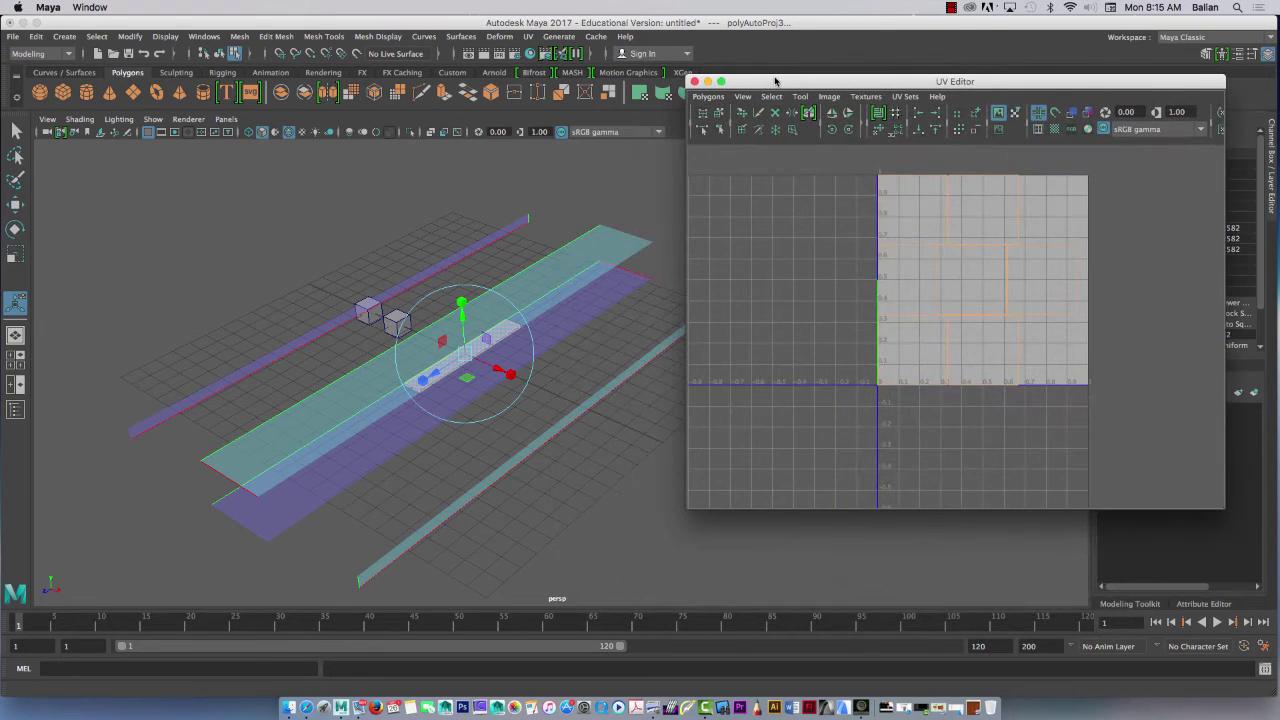
# Select the board's top face and move its UV shell horizontally out of the 0–1 texture square into negative U space.
pyautogui.click(281, 378)
pyautogui.press('q')
pyautogui.rightClick(434, 373)
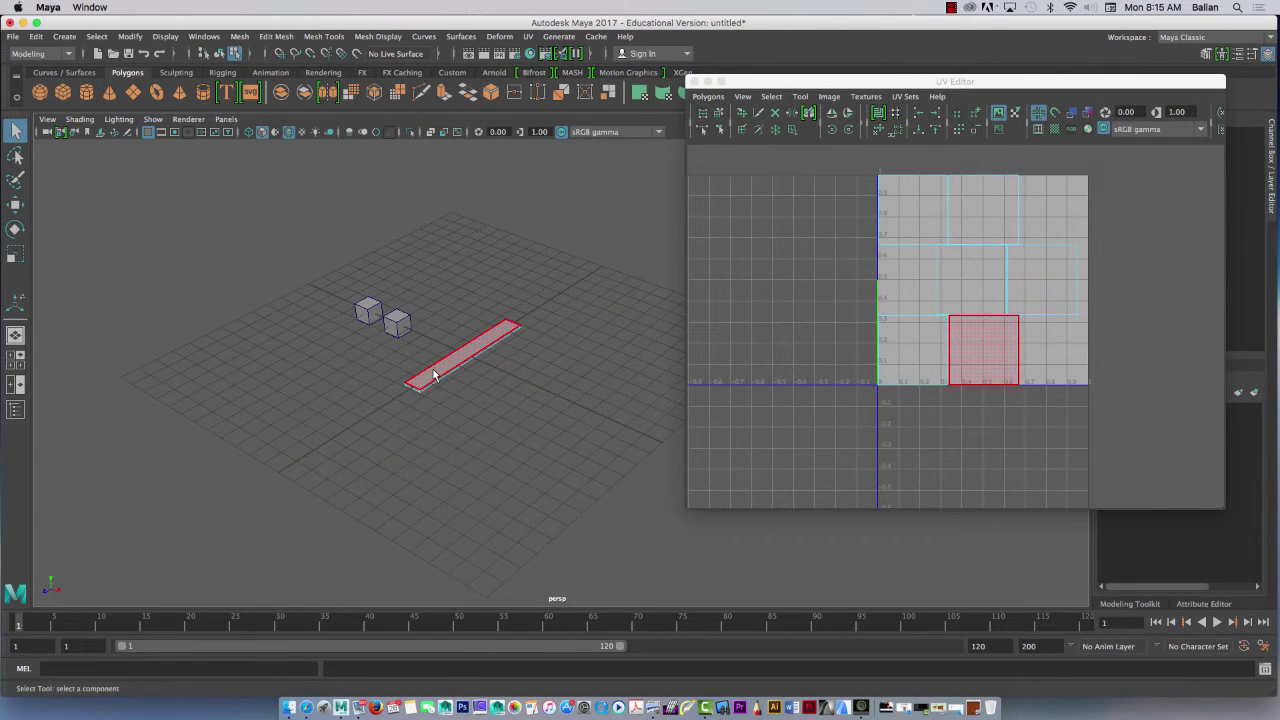
pyautogui.click(436, 372)
pyautogui.click(718, 112)
pyautogui.click(980, 344)
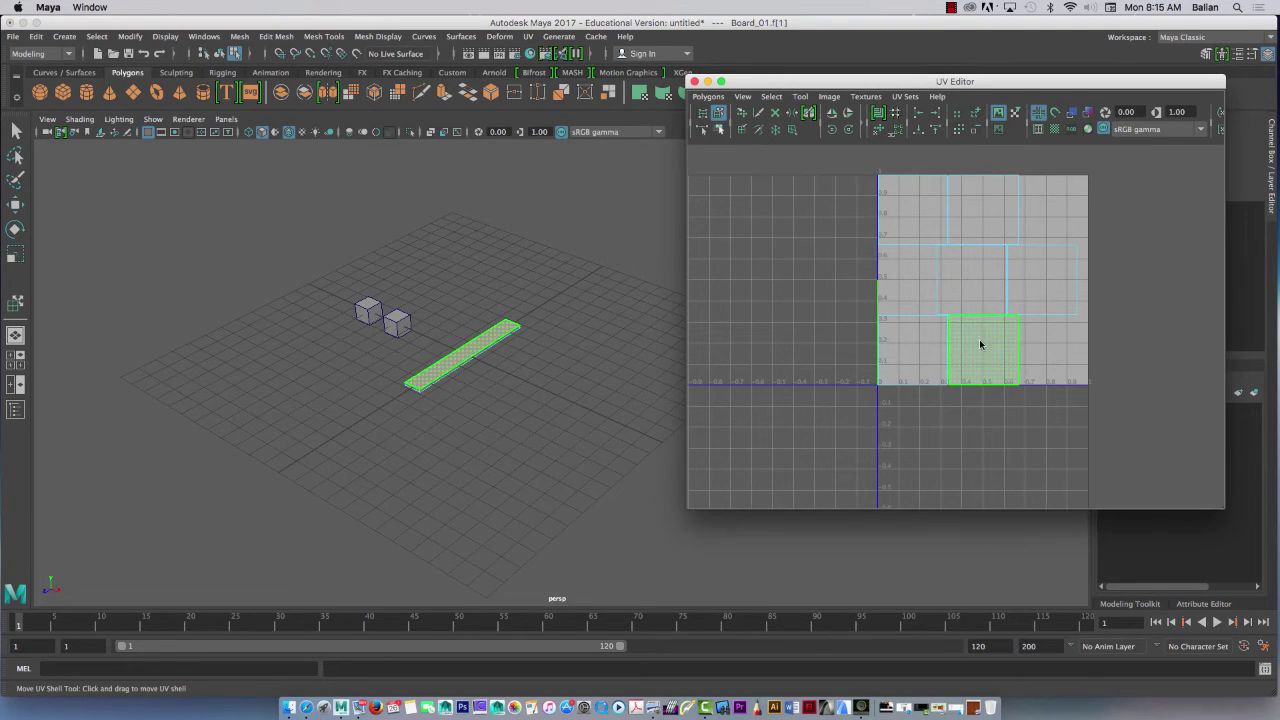
pyautogui.press('w')
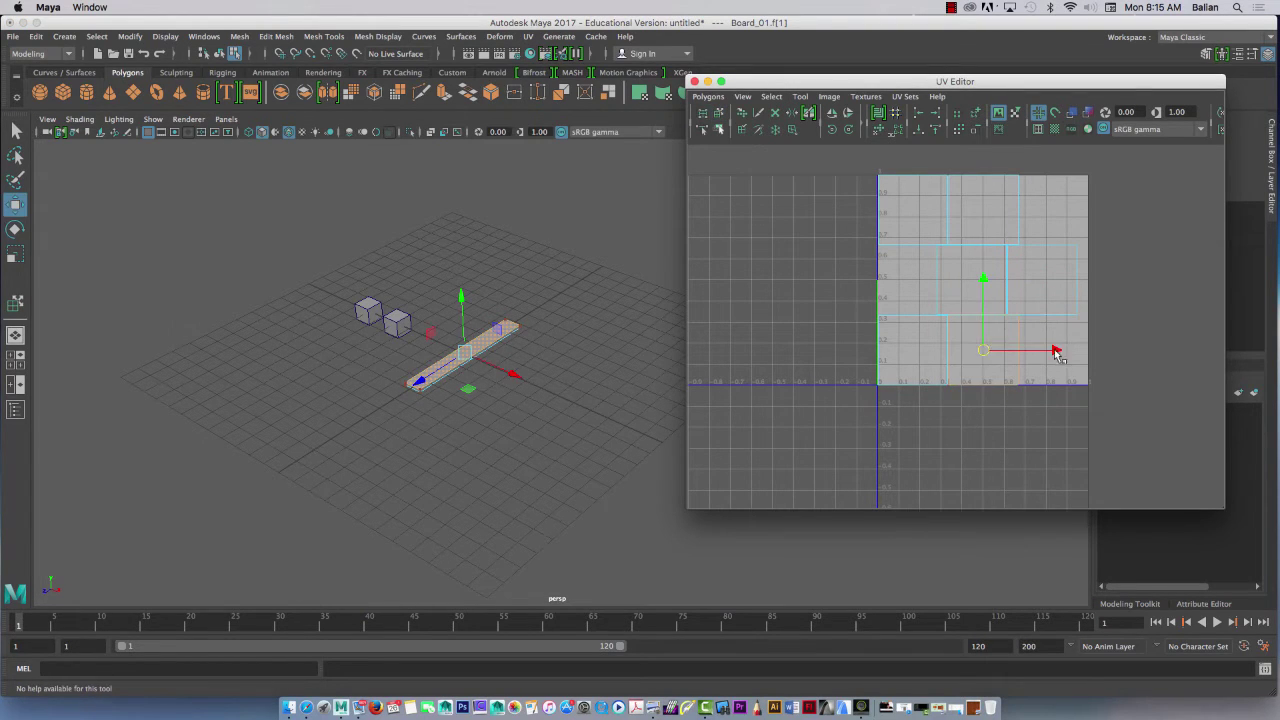
pyautogui.moveTo(1057, 350); pyautogui.dragTo(866, 368)
pyautogui.press('alt')
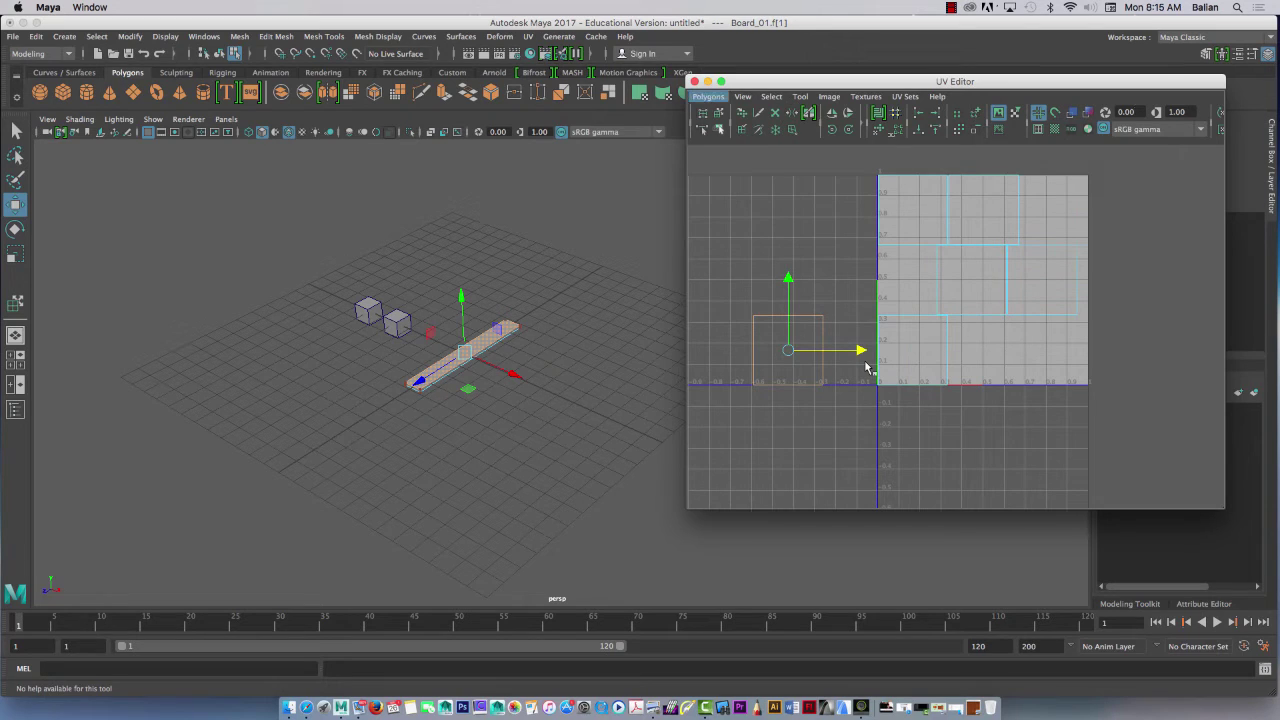
pyautogui.press('r')
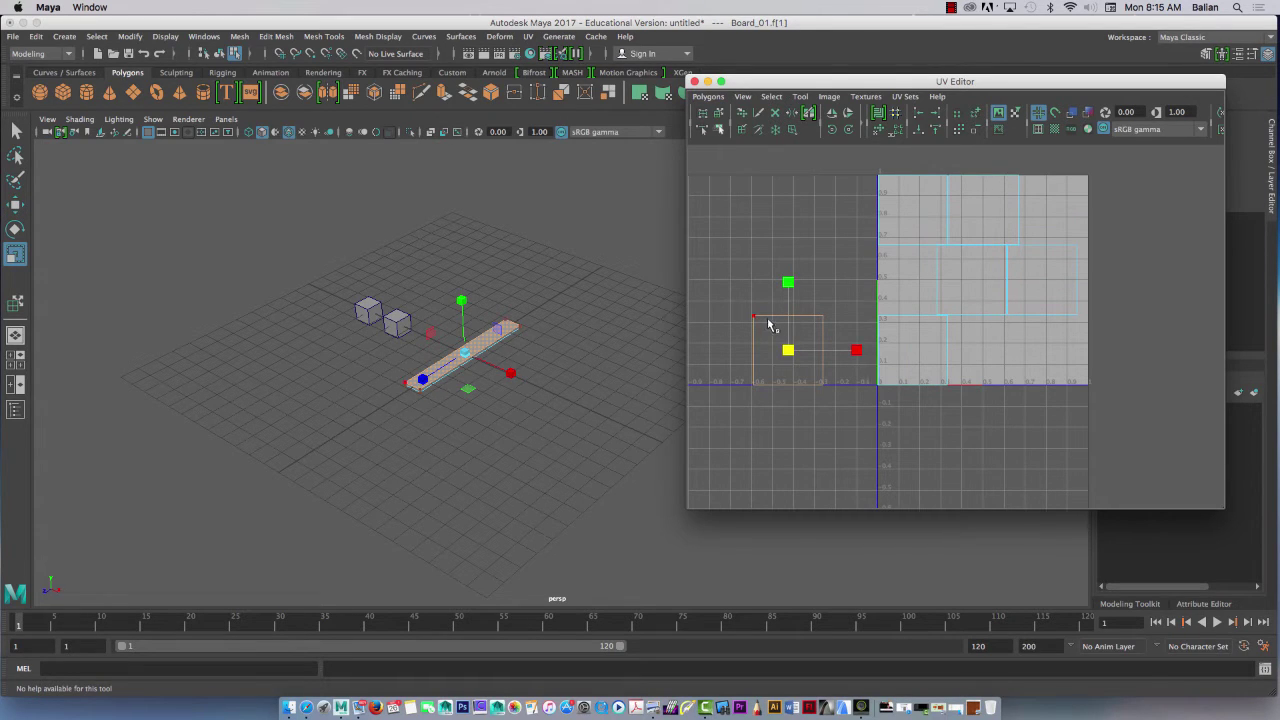
pyautogui.moveTo(774, 326); pyautogui.dragTo(750, 296, button='right')
pyautogui.moveTo(750, 296); pyautogui.dragTo(845, 332)
pyautogui.press('w')
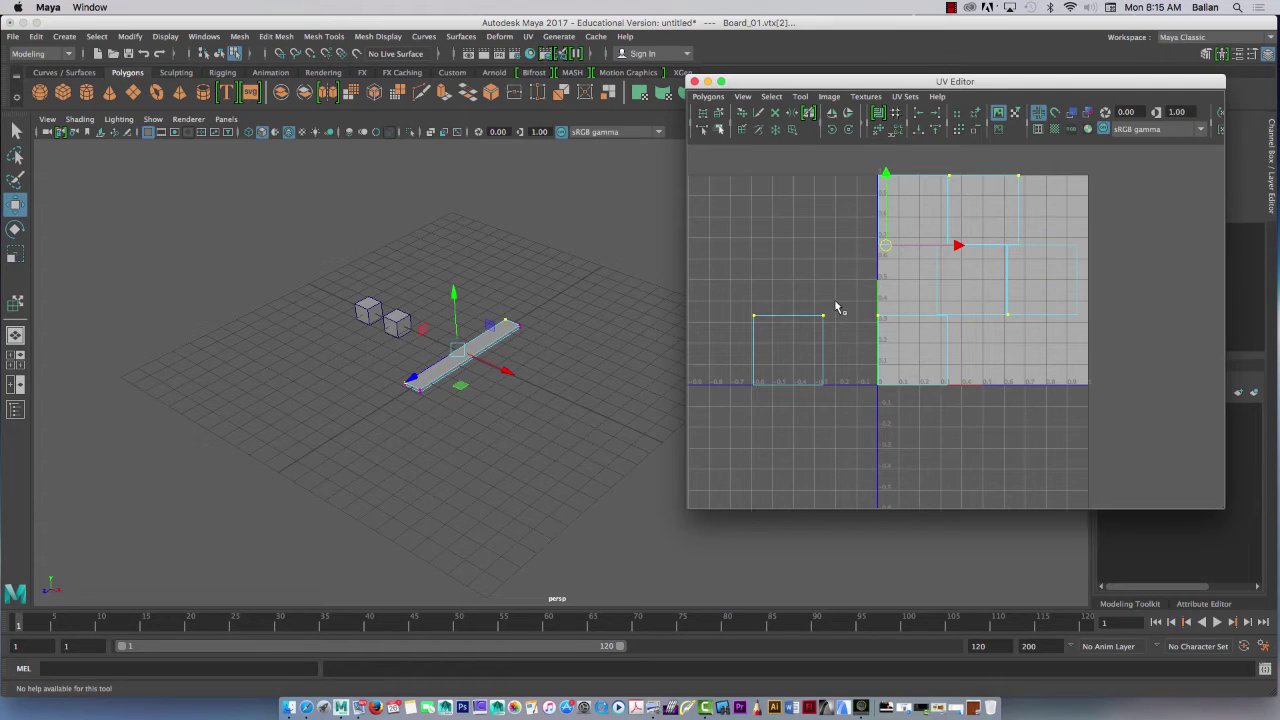
pyautogui.moveTo(791, 345); pyautogui.dragTo(792, 374, button='right')
pyautogui.click(788, 351)
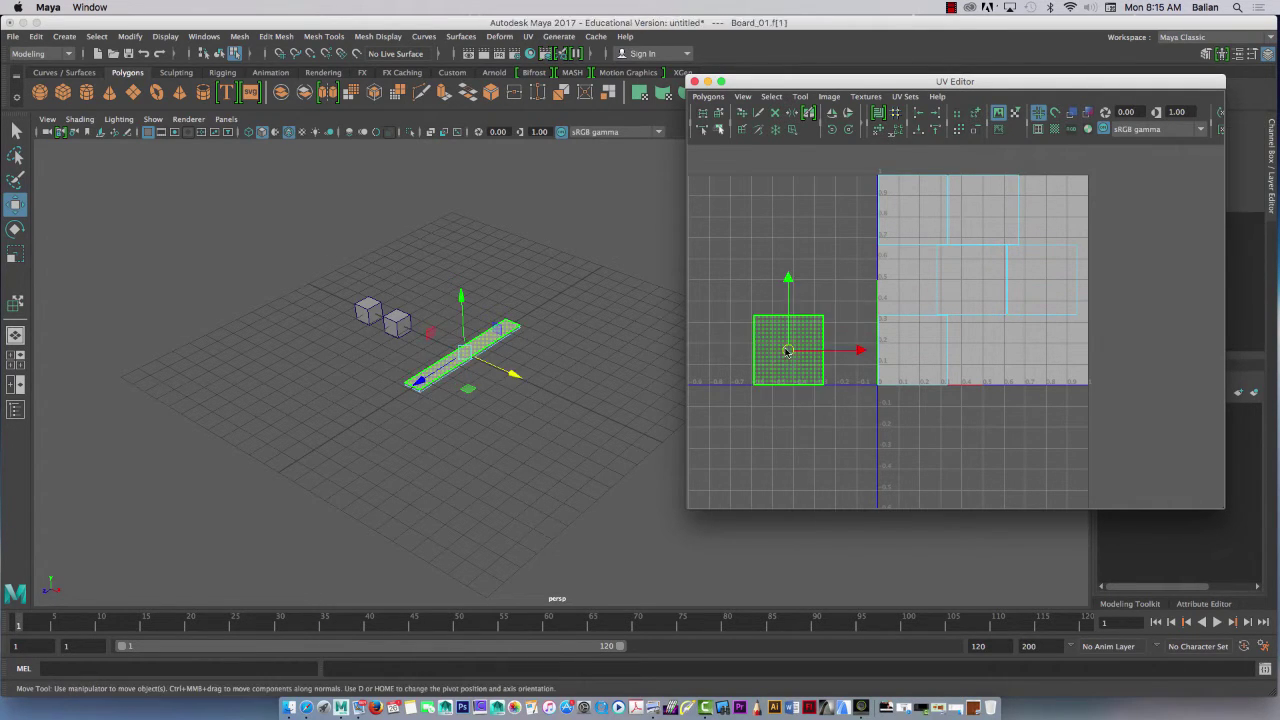
# Scale the top face's UV shell into a tall rectangle about 0.2 by 0.9 units and raise it above the U axis.
pyautogui.press('r')
pyautogui.moveTo(788, 282); pyautogui.dragTo(789, 245)
pyautogui.moveTo(856, 350); pyautogui.dragTo(829, 349)
pyautogui.press('w')
pyautogui.moveTo(788, 280); pyautogui.dragTo(789, 200)
pyautogui.press('r')
pyautogui.press('w')
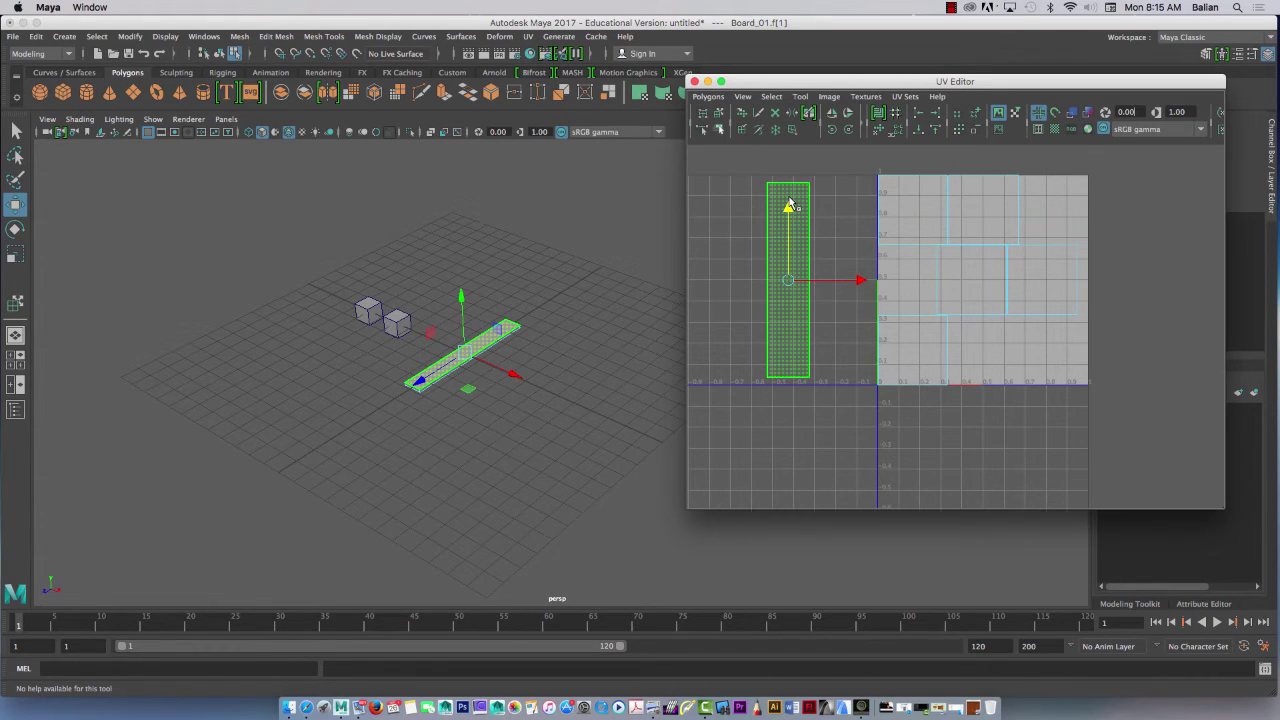
# Select the board's long front side face and move its UV shell out of the texture square, beside the top face's shell.
pyautogui.keyDown('alt'); pyautogui.moveTo(416, 388); pyautogui.dragTo(590, 465, button='right'); pyautogui.keyUp('alt')
pyautogui.press('F11')
pyautogui.click(333, 398)
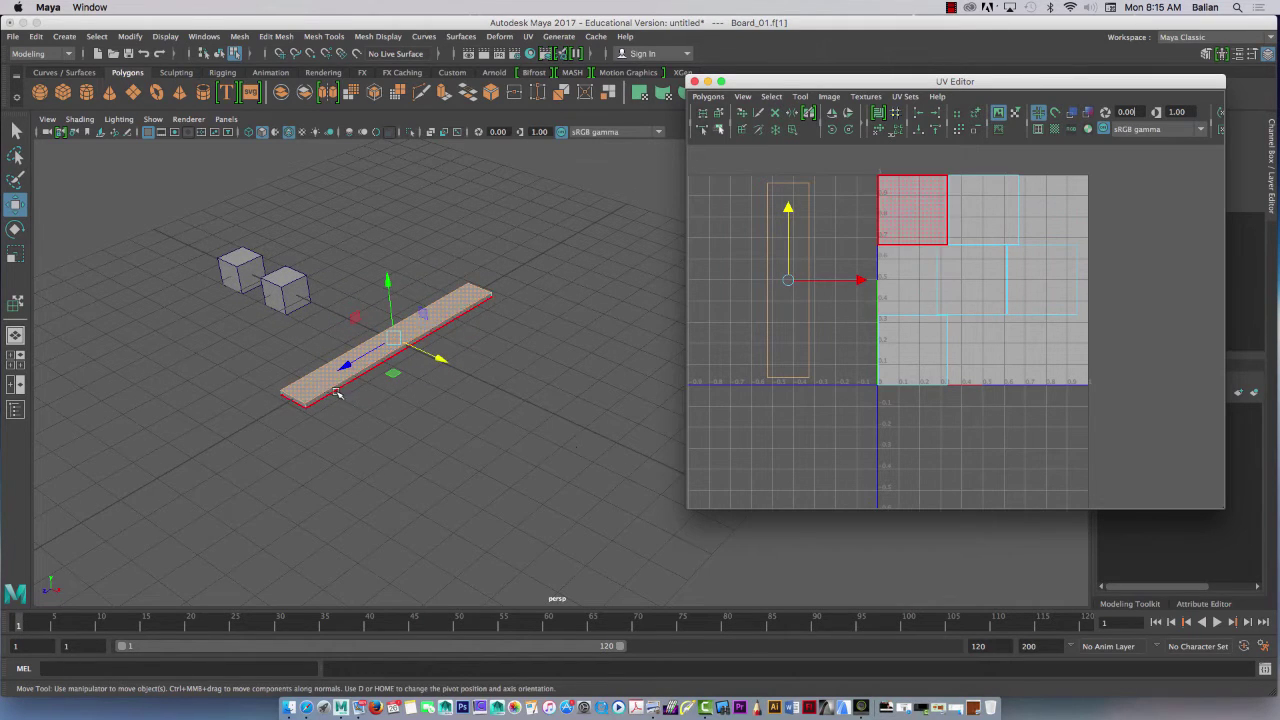
pyautogui.click(343, 394)
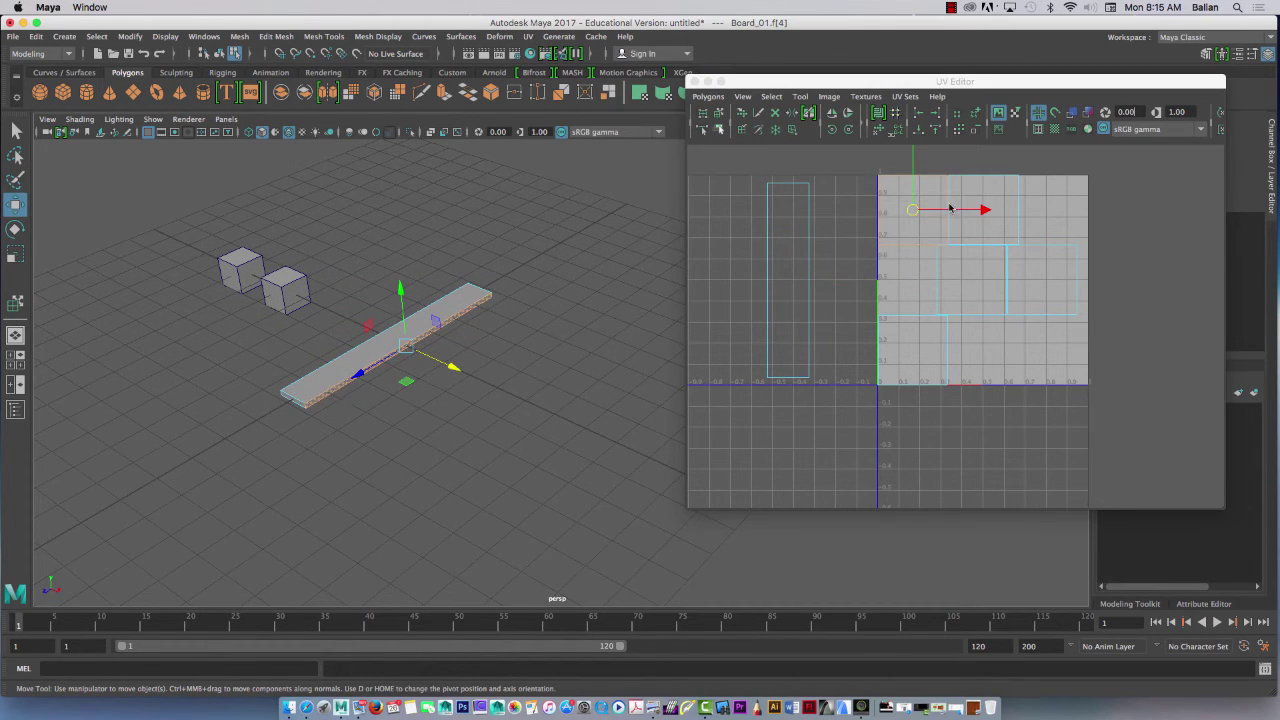
pyautogui.moveTo(950, 208); pyautogui.dragTo(884, 216)
pyautogui.moveTo(853, 155); pyautogui.dragTo(846, 211)
# Scale the side face's UV shell into a thin strip as long as the top face's shell and move it close beside that shell.
pyautogui.press('r')
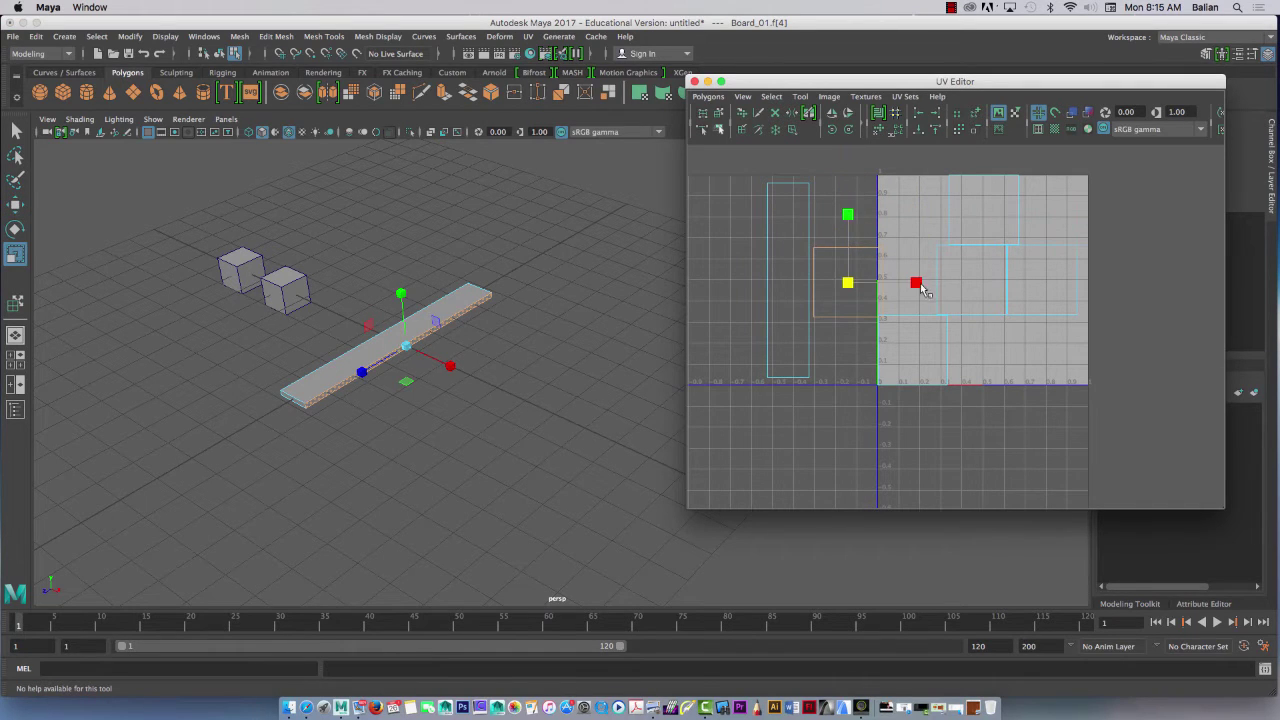
pyautogui.moveTo(920, 283); pyautogui.dragTo(860, 298)
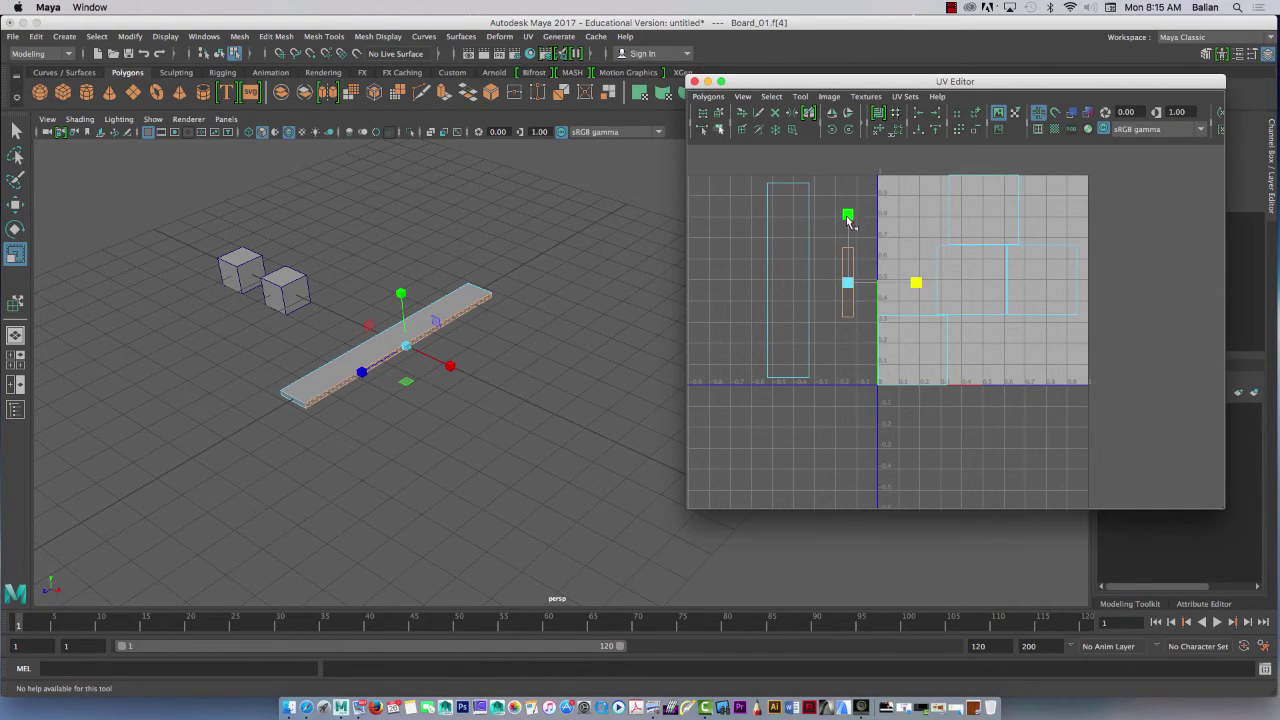
pyautogui.moveTo(848, 214); pyautogui.dragTo(847, 87)
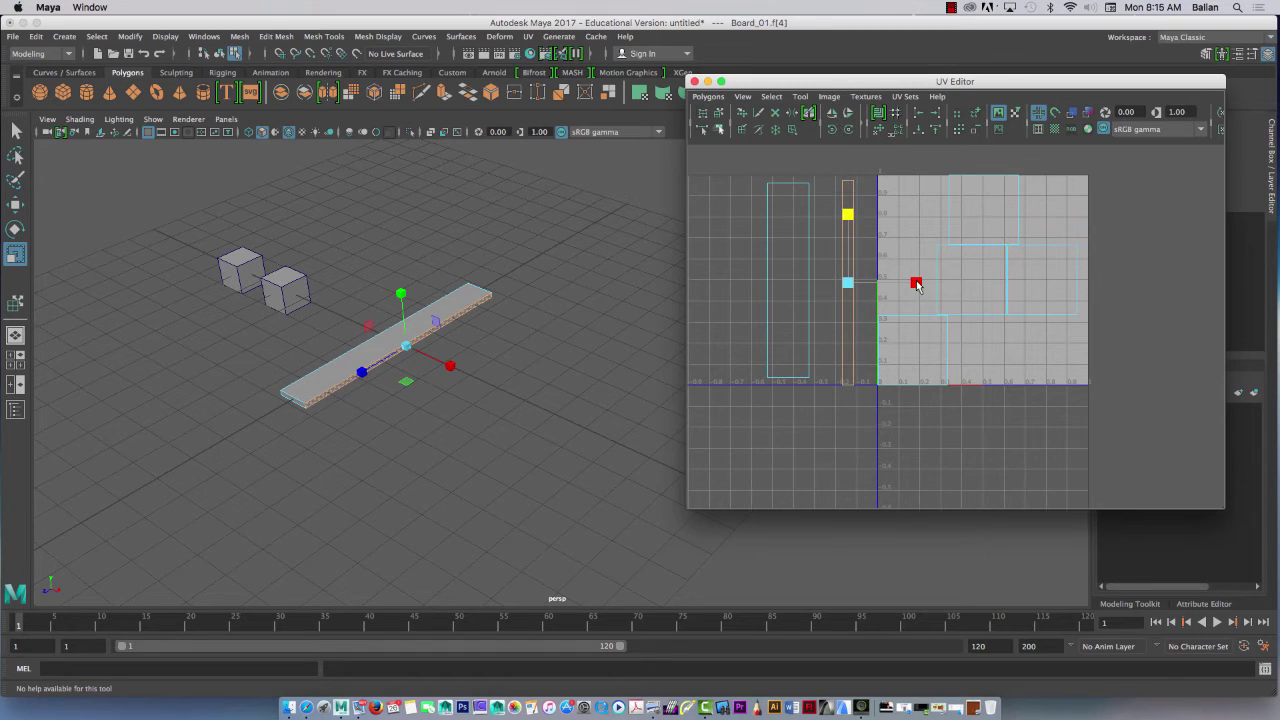
pyautogui.moveTo(917, 285); pyautogui.dragTo(899, 284)
pyautogui.keyDown('alt'); pyautogui.moveTo(817, 280); pyautogui.dragTo(817, 253, button='right'); pyautogui.keyUp('alt')
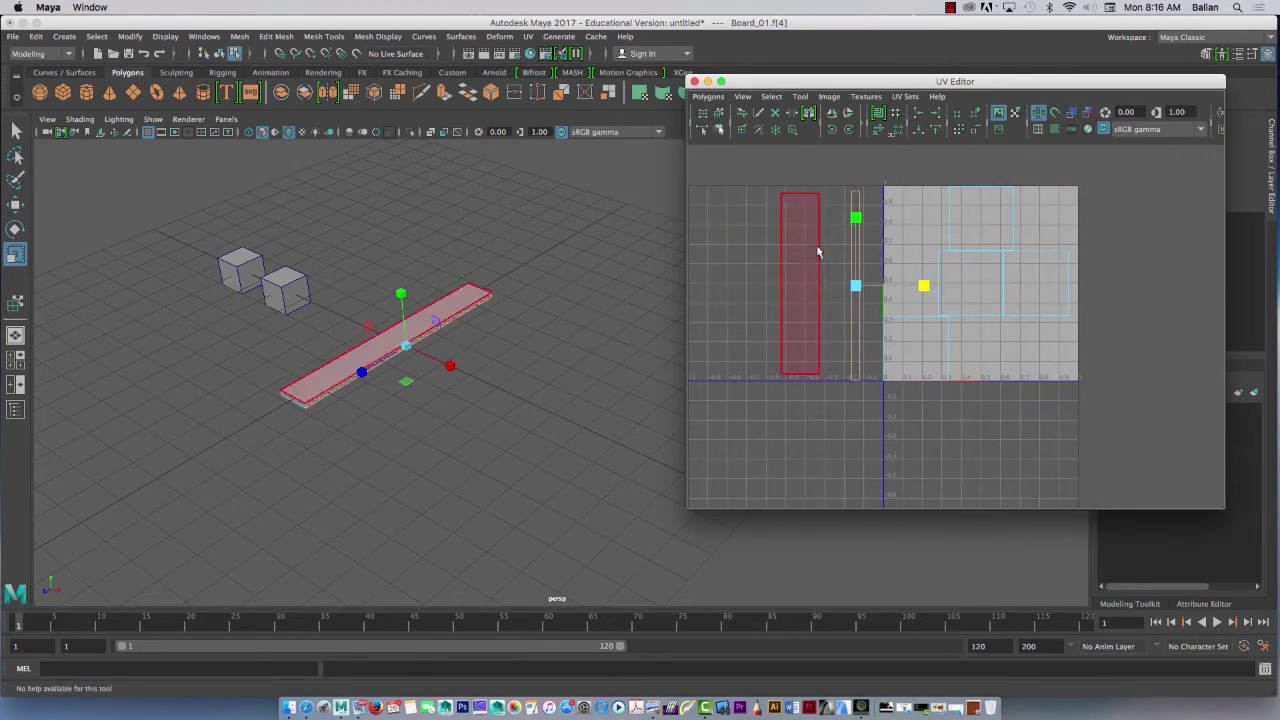
pyautogui.moveTo(857, 213); pyautogui.dragTo(859, 216)
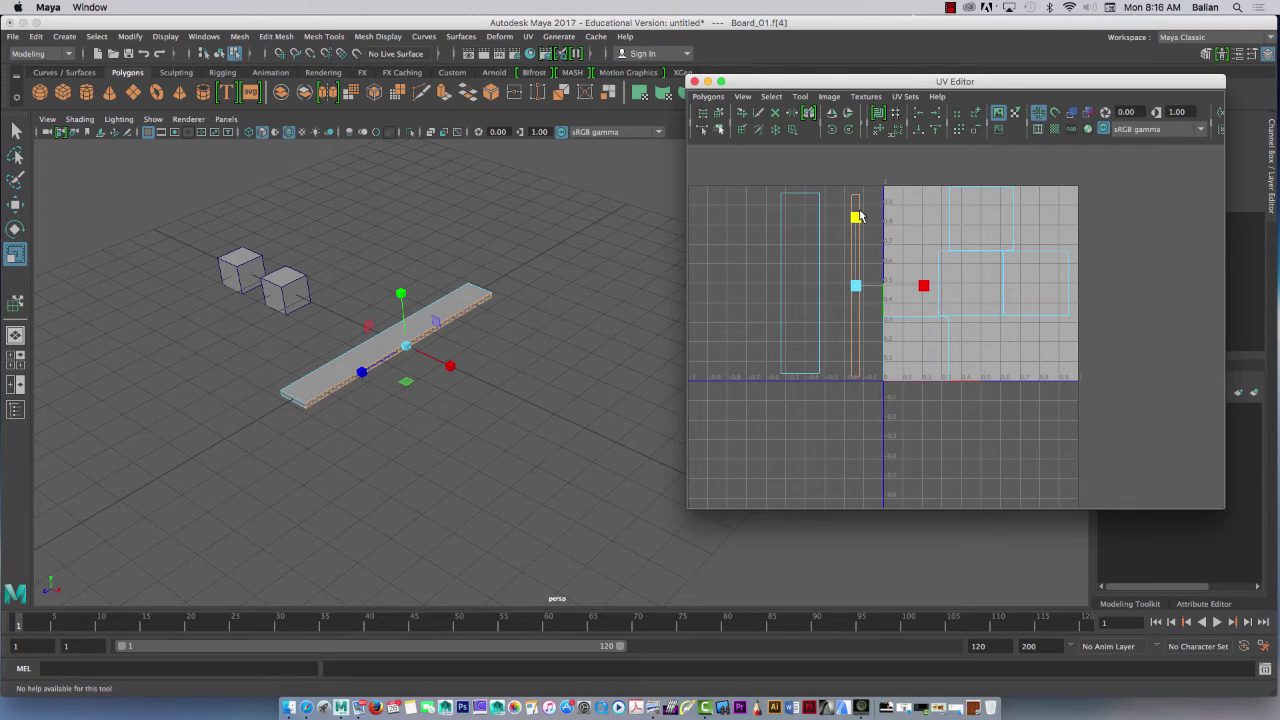
pyautogui.press('w')
pyautogui.moveTo(926, 286); pyautogui.dragTo(907, 270)
# Enlarge the UV Editor window and raise the side face's strip slightly to align with the top face's shell.
pyautogui.keyDown('alt'); pyautogui.moveTo(836, 389); pyautogui.dragTo(930, 488, button='right'); pyautogui.keyUp('alt')
pyautogui.moveTo(829, 508); pyautogui.dragTo(822, 638)
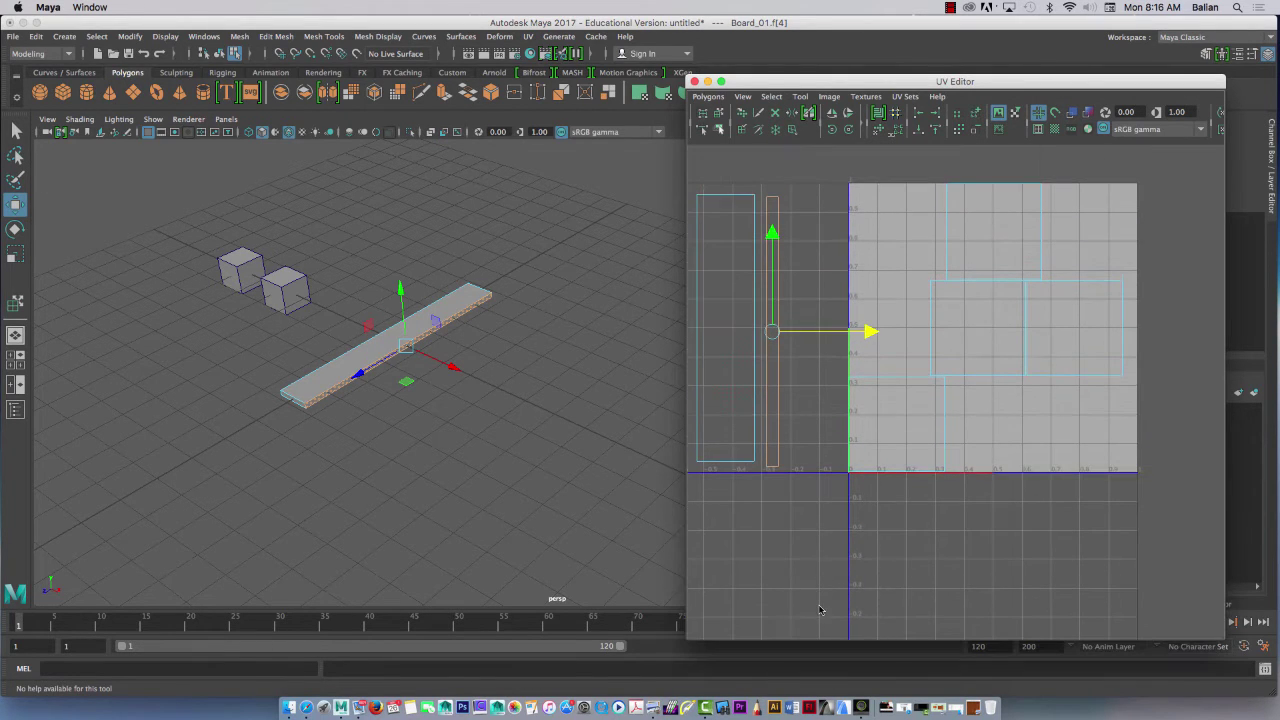
pyautogui.moveTo(685, 505); pyautogui.dragTo(555, 505)
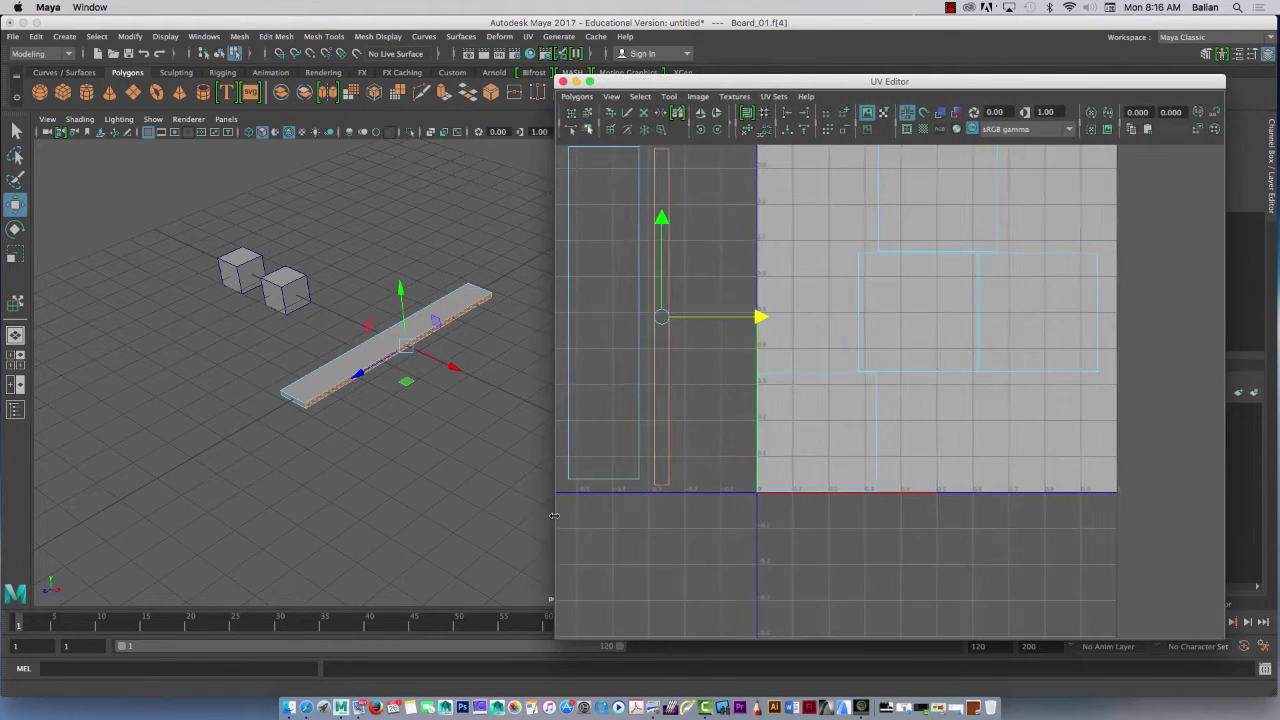
pyautogui.keyDown('alt'); pyautogui.moveTo(654, 517); pyautogui.dragTo(756, 557, button='middle'); pyautogui.keyUp('alt')
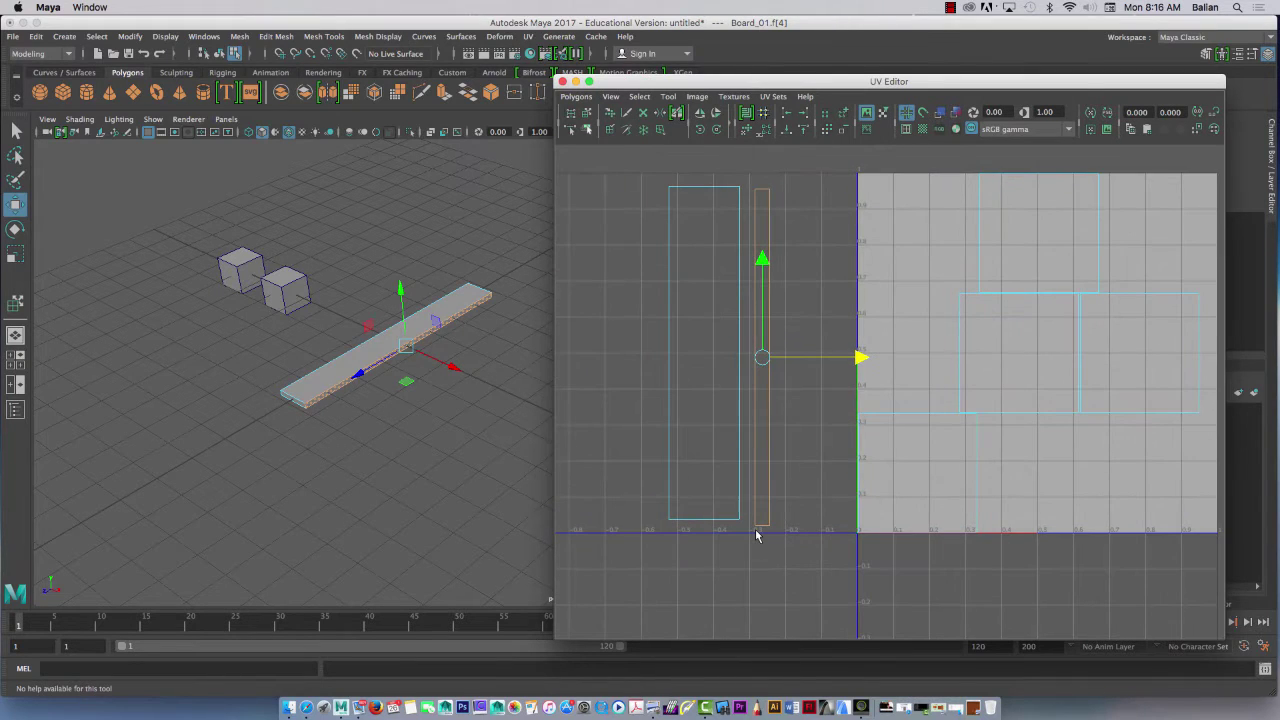
pyautogui.moveTo(764, 263); pyautogui.dragTo(769, 252)
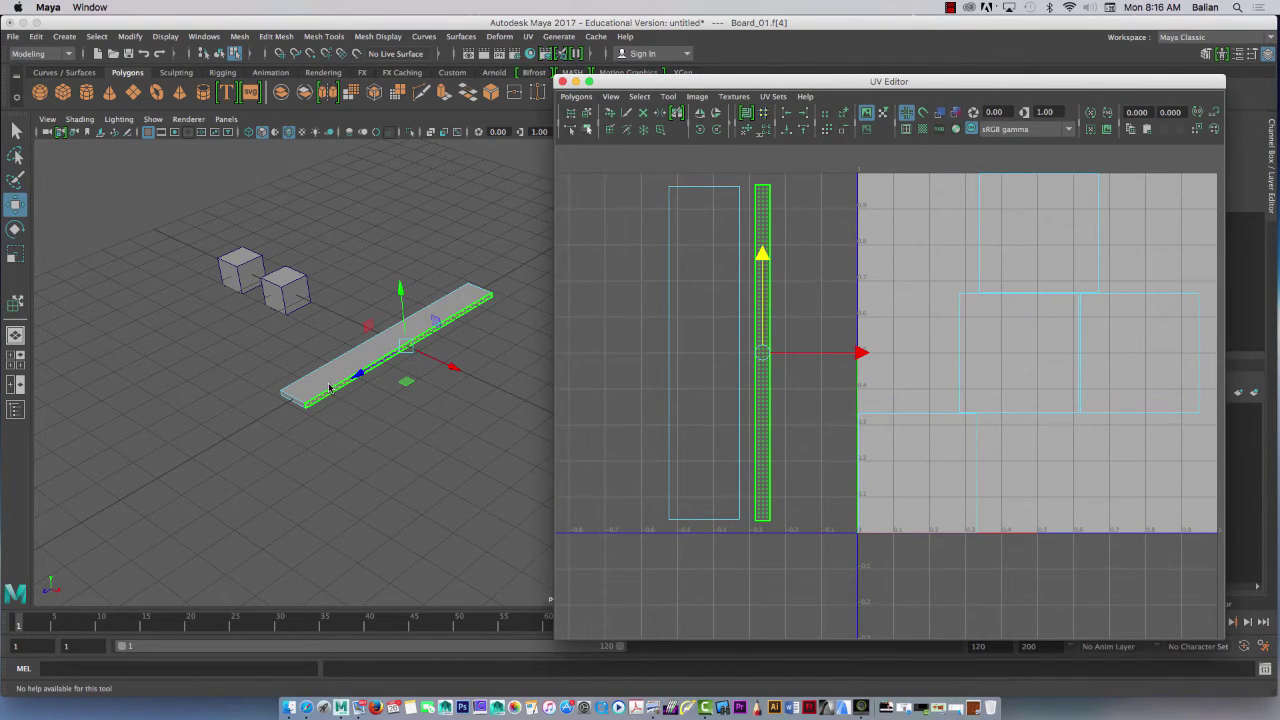
# Select the board's underside face and move its UV shell to the free outer side of the top face's shell.
pyautogui.keyDown('alt'); pyautogui.moveTo(329, 388); pyautogui.dragTo(313, 260); pyautogui.keyUp('alt')
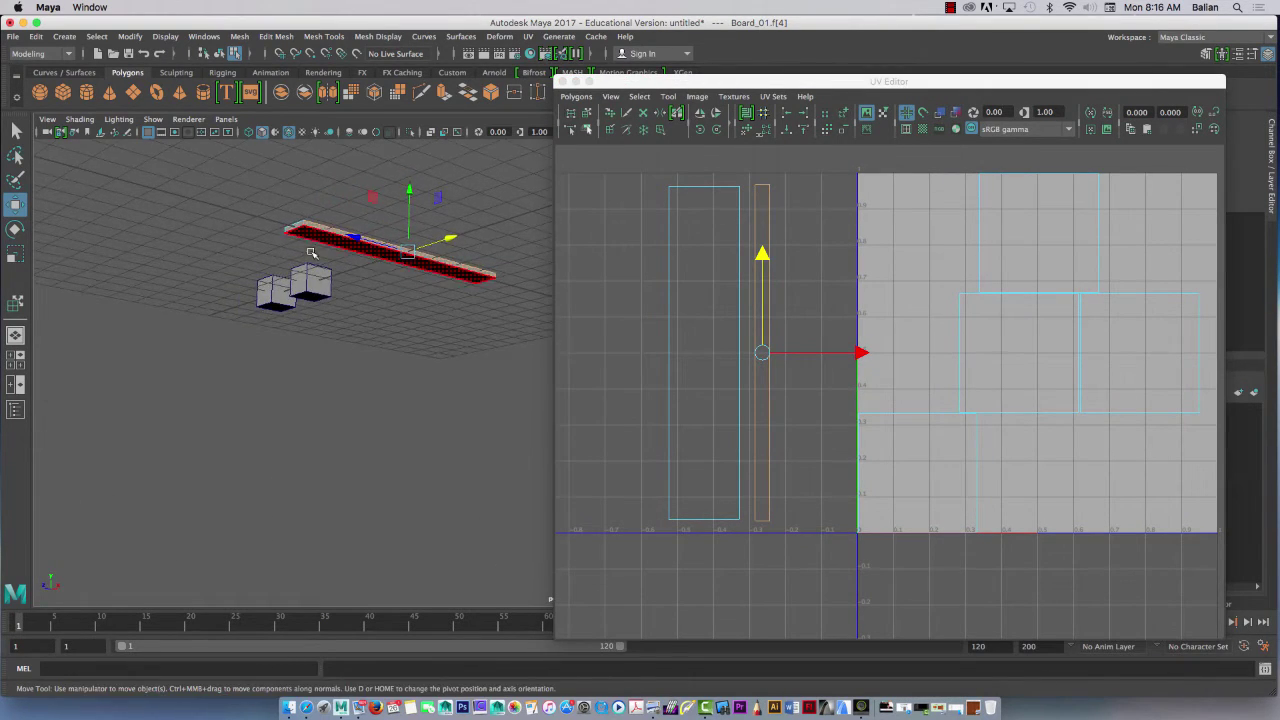
pyautogui.moveTo(301, 248); pyautogui.dragTo(305, 282, button='right')
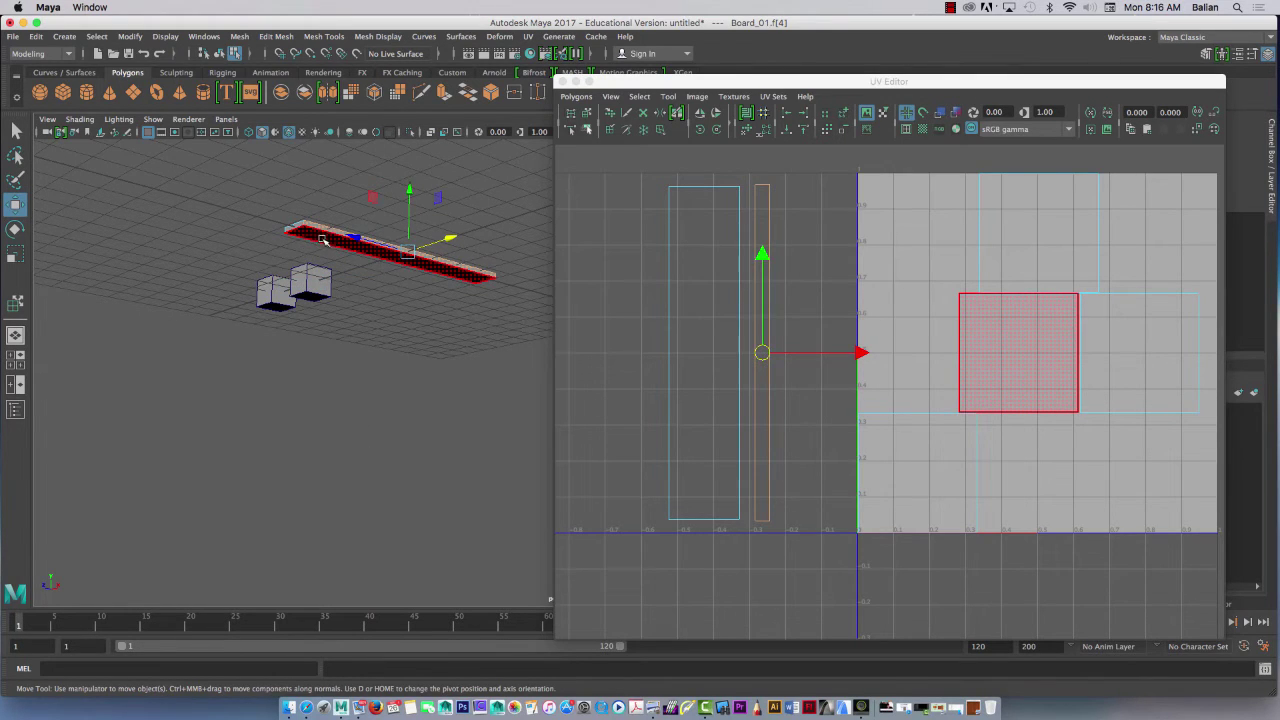
pyautogui.click(322, 240)
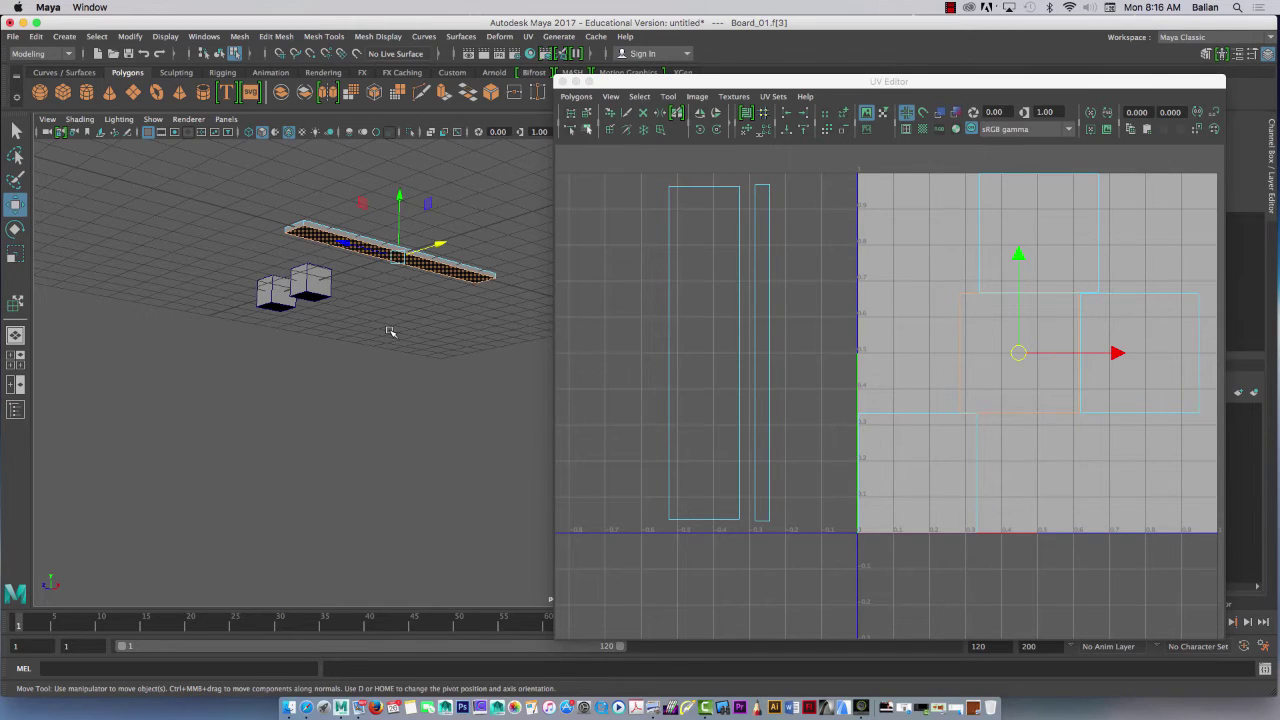
pyautogui.click(1114, 351)
pyautogui.moveTo(1114, 351); pyautogui.dragTo(686, 374)
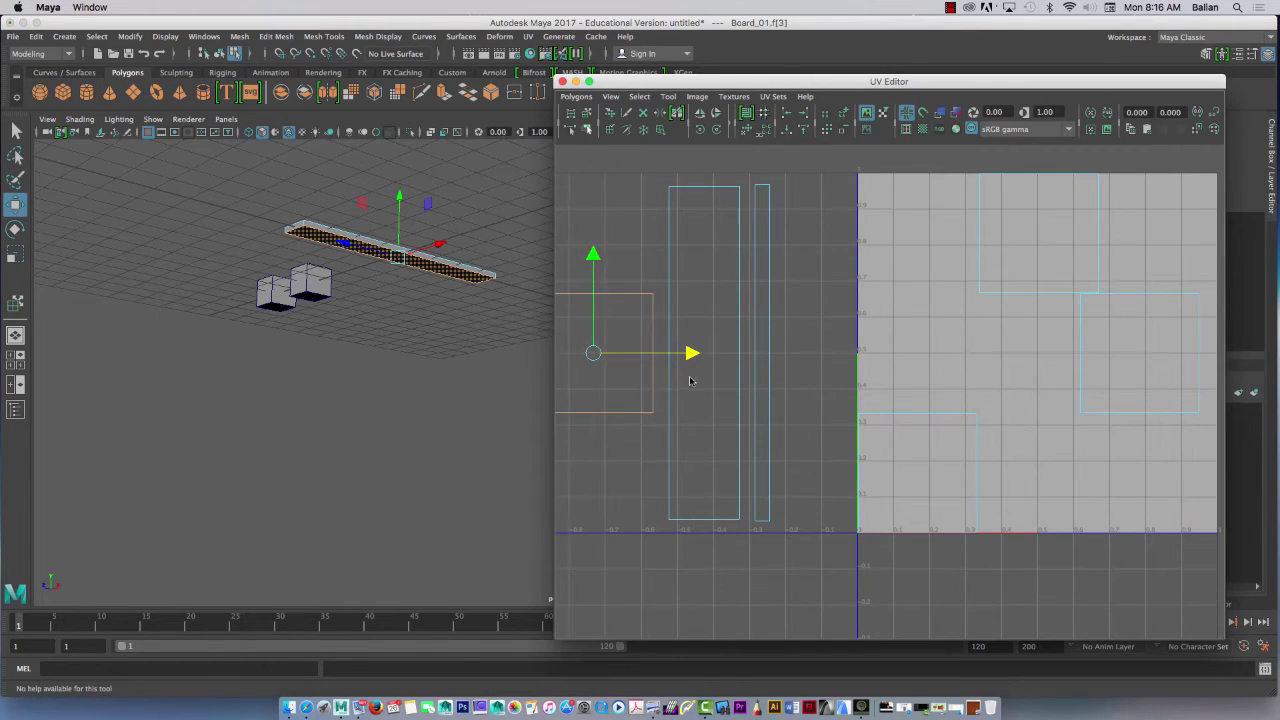
pyautogui.keyDown('alt'); pyautogui.moveTo(638, 422); pyautogui.dragTo(743, 443, button='middle'); pyautogui.keyUp('alt')
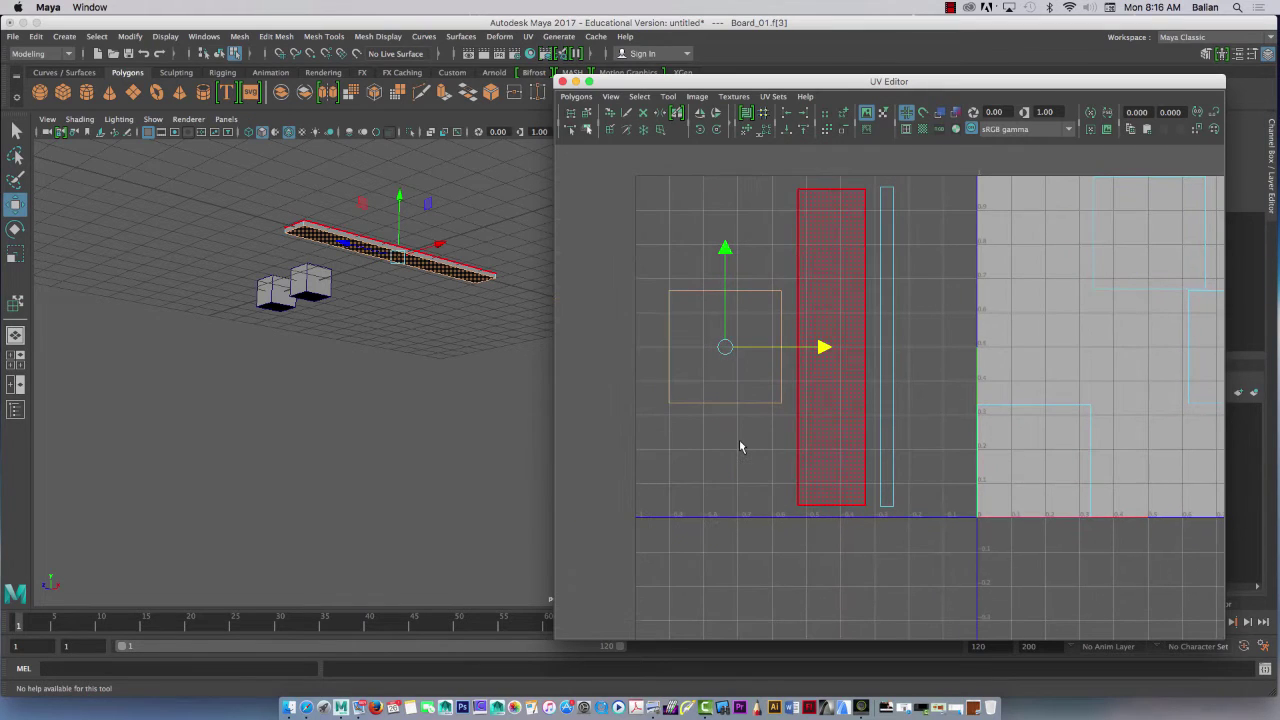
# Scale the underside's UV shell into a tall rectangle about 0.18 by 0.9 units and nudge it towards the top face's shell.
pyautogui.press('r')
pyautogui.moveTo(818, 347); pyautogui.dragTo(780, 370)
pyautogui.moveTo(725, 254); pyautogui.dragTo(725, 175)
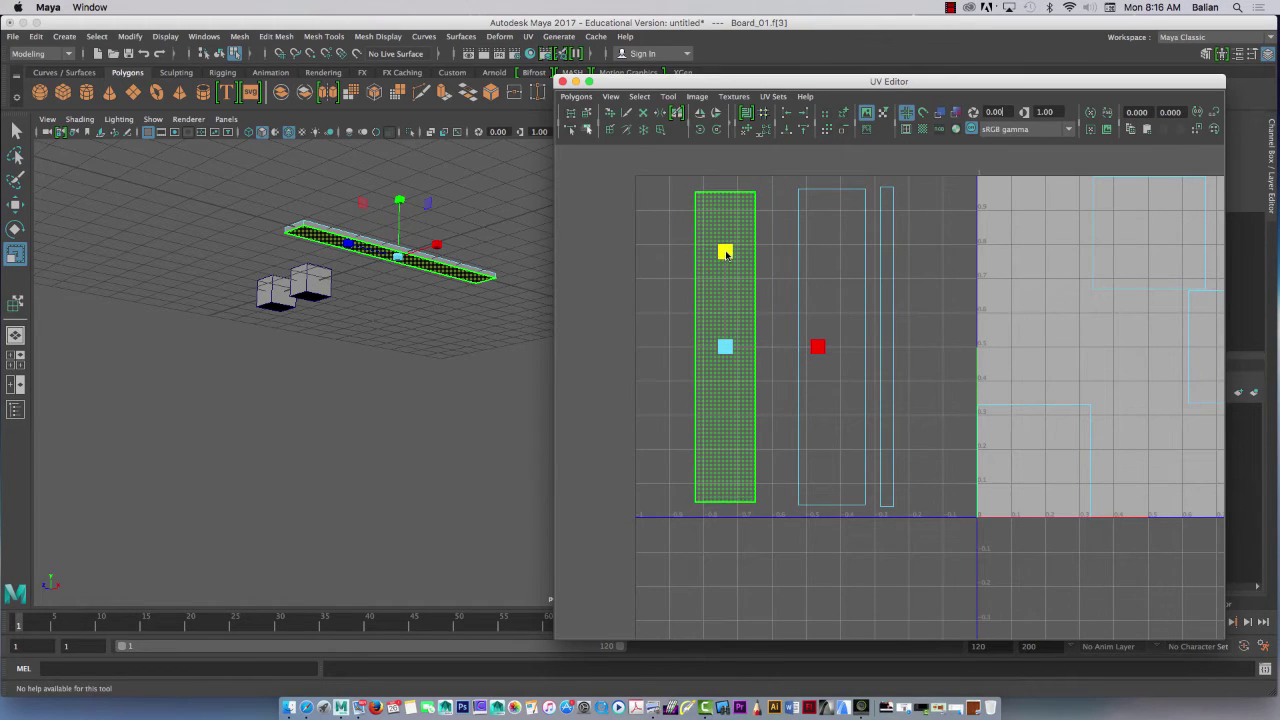
pyautogui.moveTo(727, 294); pyautogui.dragTo(719, 331, button='right')
pyautogui.click(714, 328)
pyautogui.press('w')
pyautogui.moveTo(820, 349); pyautogui.dragTo(822, 350)
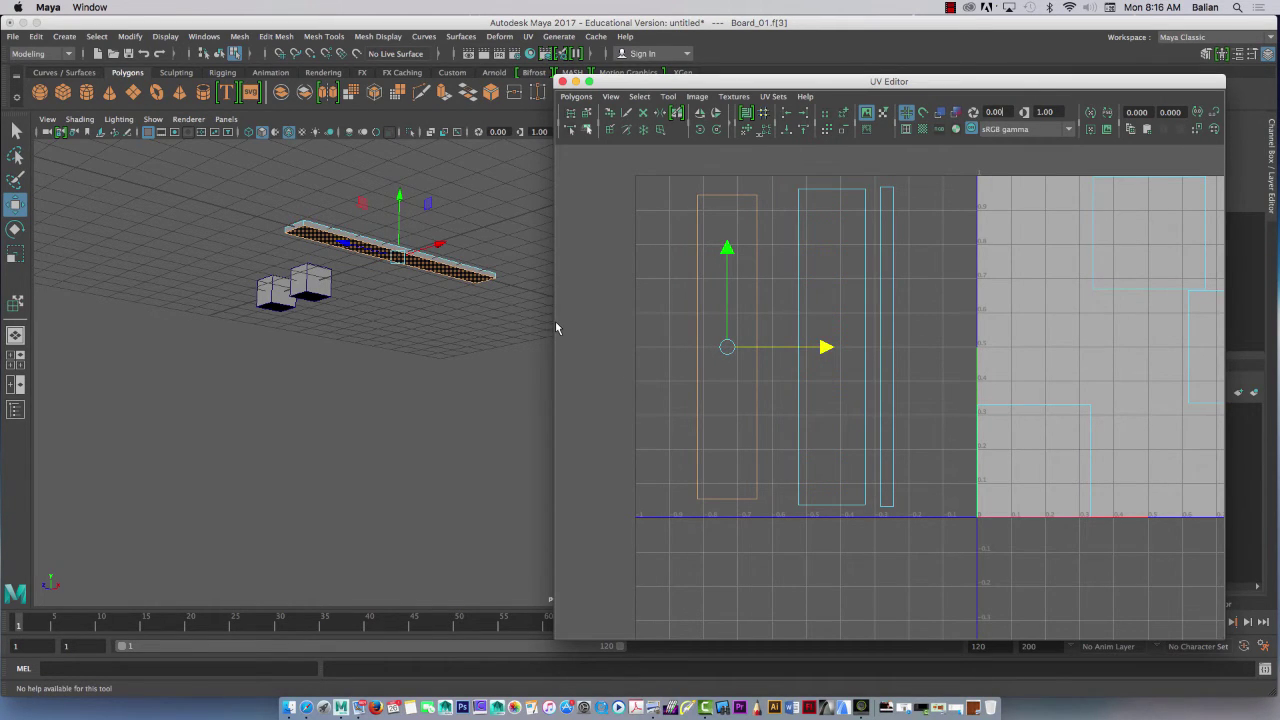
# Select the board's other long side face and move its UV shell out of the texture square, over the reshaped shells.
pyautogui.keyDown('alt'); pyautogui.moveTo(368, 262); pyautogui.dragTo(496, 288); pyautogui.keyUp('alt')
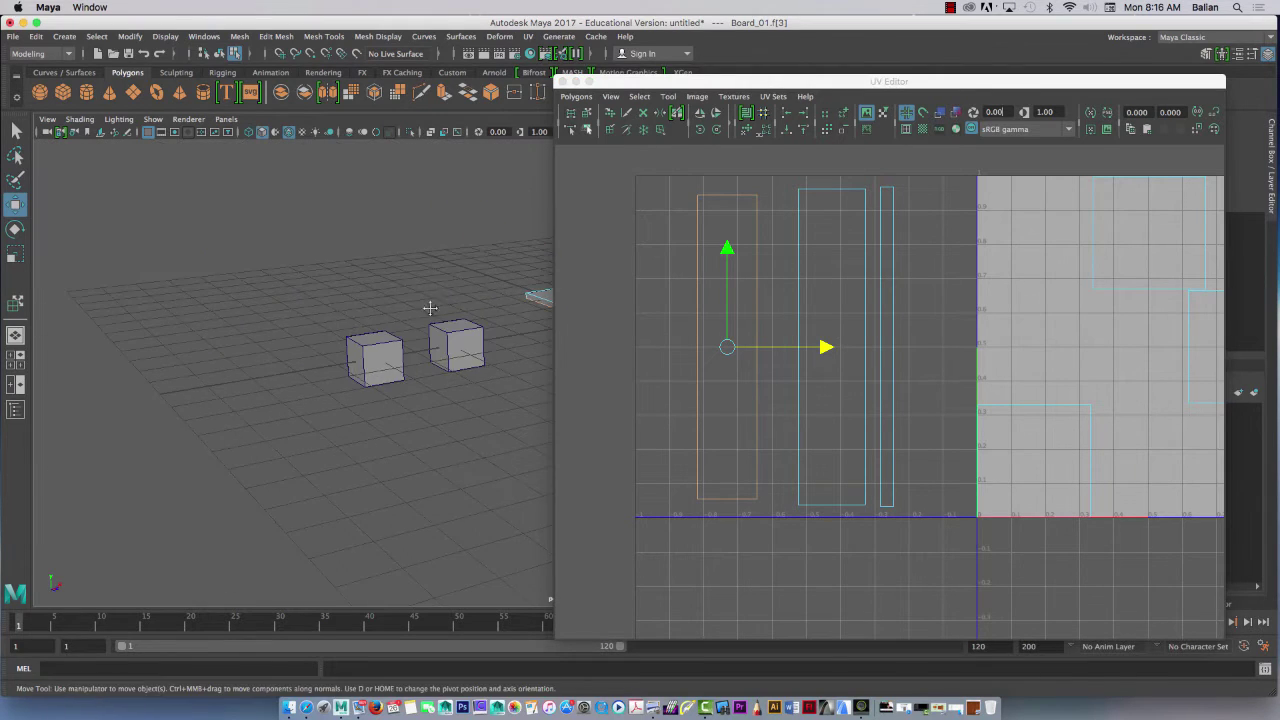
pyautogui.keyDown('alt'); pyautogui.moveTo(430, 308); pyautogui.dragTo(291, 283, button='middle'); pyautogui.keyUp('alt')
pyautogui.keyDown('alt'); pyautogui.moveTo(291, 283); pyautogui.dragTo(366, 331); pyautogui.keyUp('alt')
pyautogui.rightClick(384, 270)
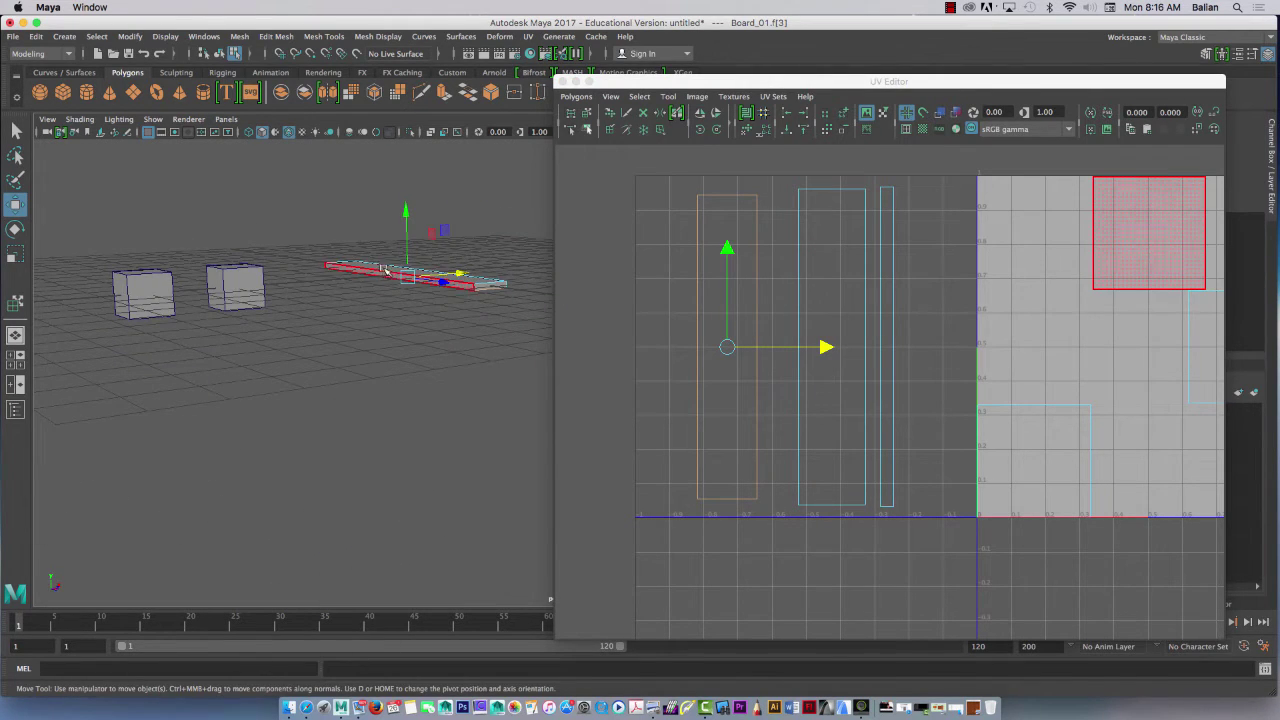
pyautogui.click(386, 278)
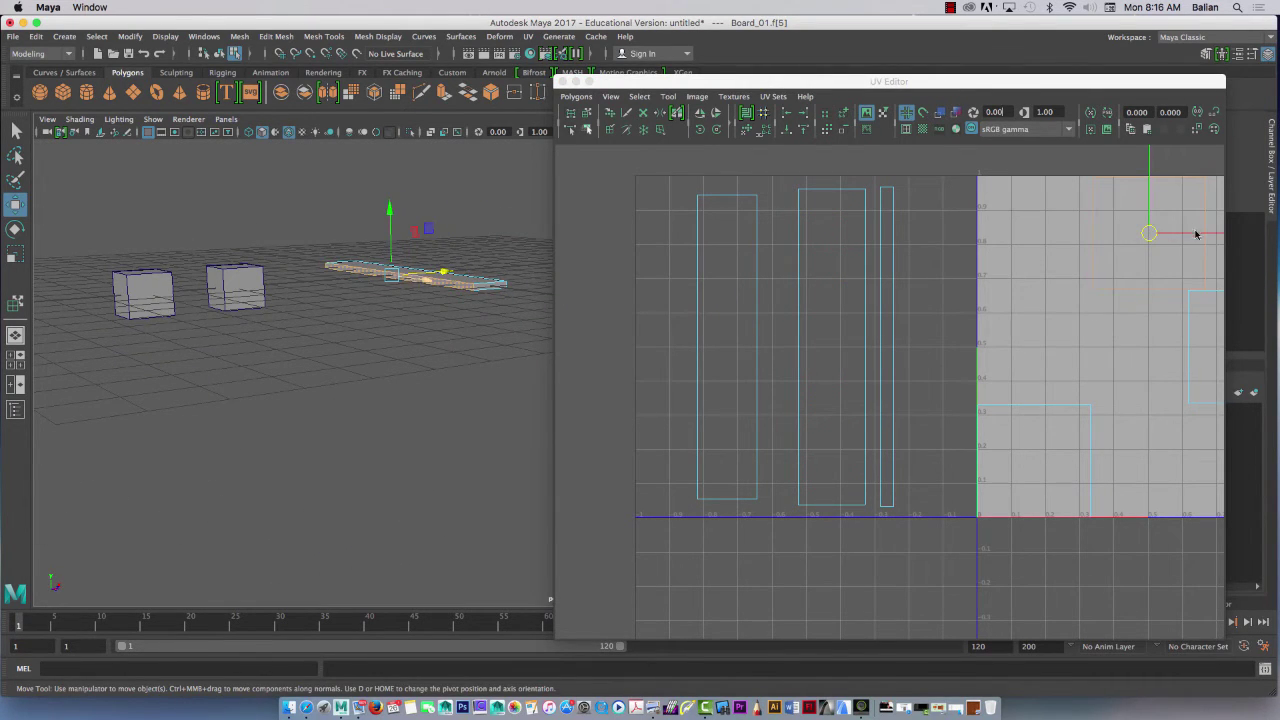
pyautogui.moveTo(1196, 234); pyautogui.dragTo(806, 274)
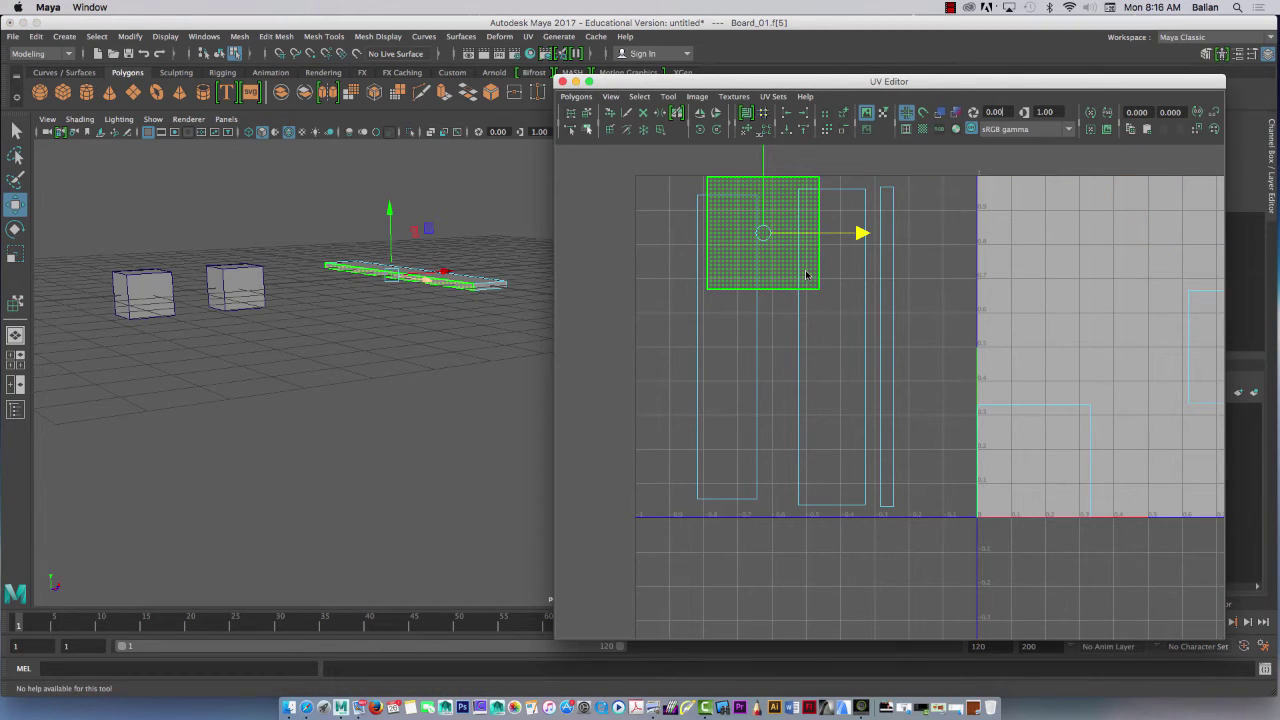
# Scale the second long side's UV shell into a thin, tall strip and position it between the underside and top shells.
pyautogui.press('r')
pyautogui.moveTo(851, 233); pyautogui.dragTo(783, 250)
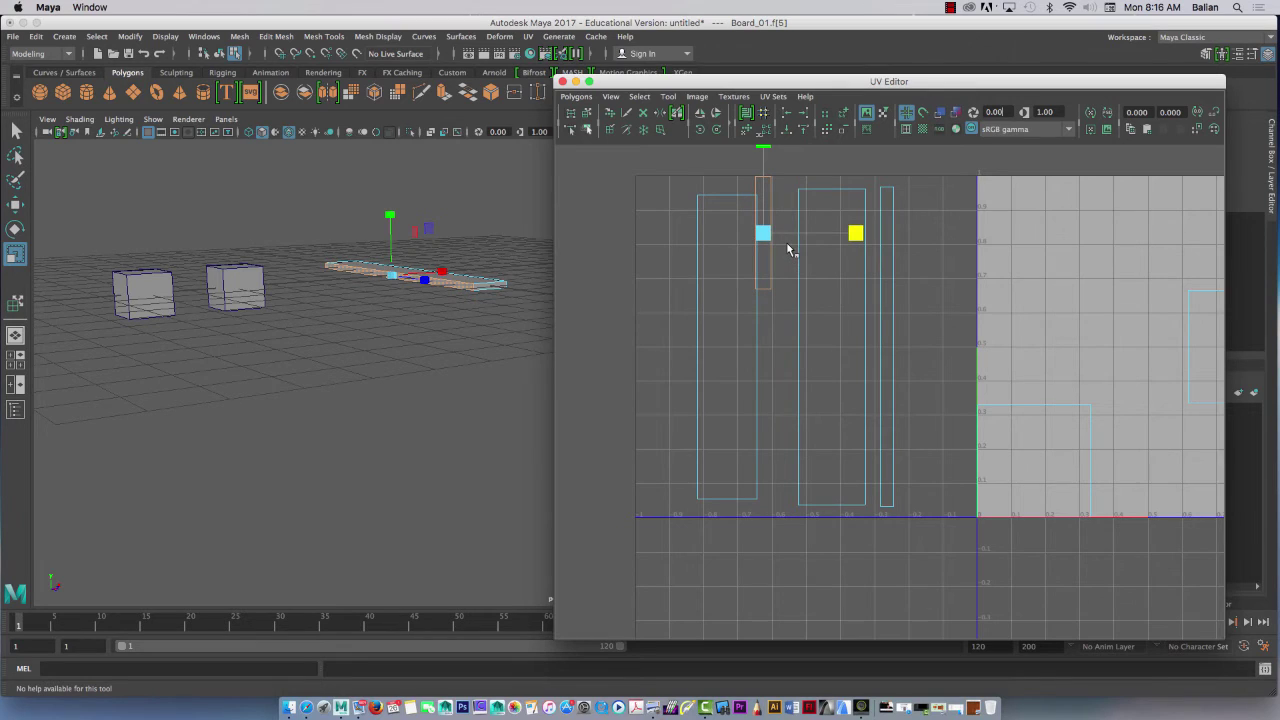
pyautogui.press('w')
pyautogui.moveTo(772, 156); pyautogui.dragTo(760, 279)
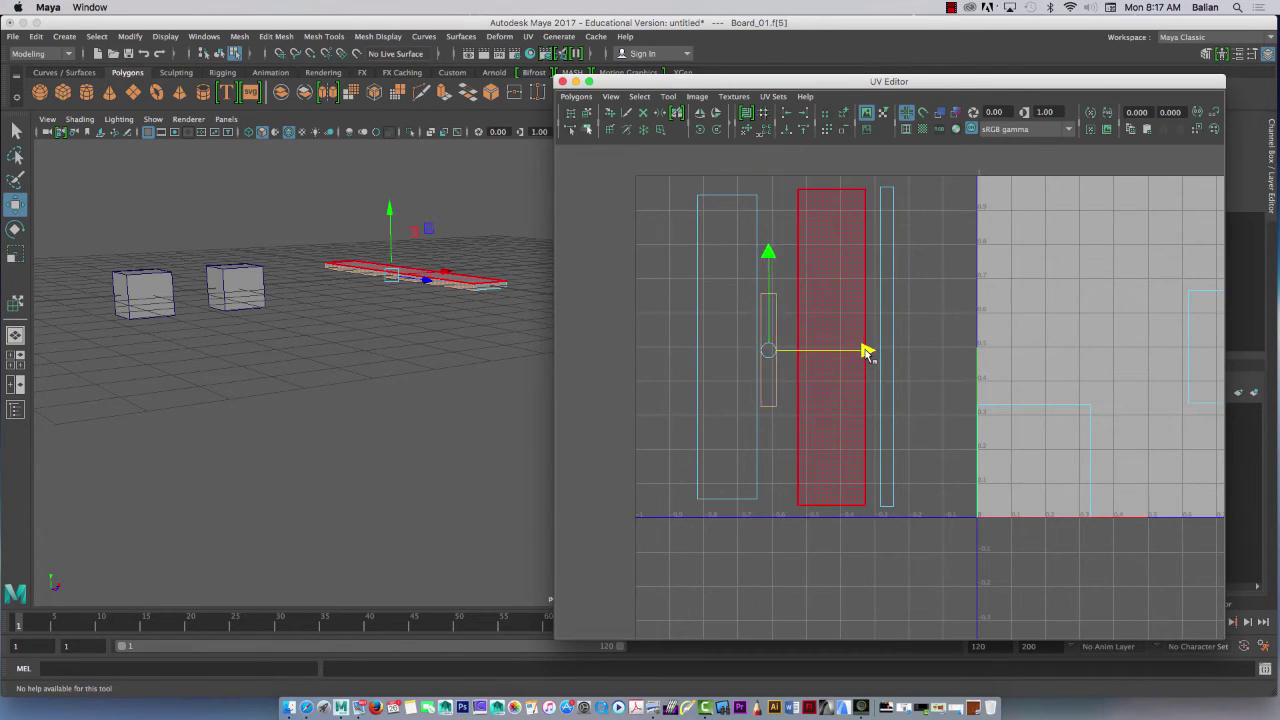
pyautogui.moveTo(866, 352); pyautogui.dragTo(866, 345)
pyautogui.press('r')
pyautogui.moveTo(769, 257)
pyautogui.mouseDown()
pyautogui.moveTo(769, 150)
pyautogui.moveTo(769, 257)
pyautogui.mouseUp()
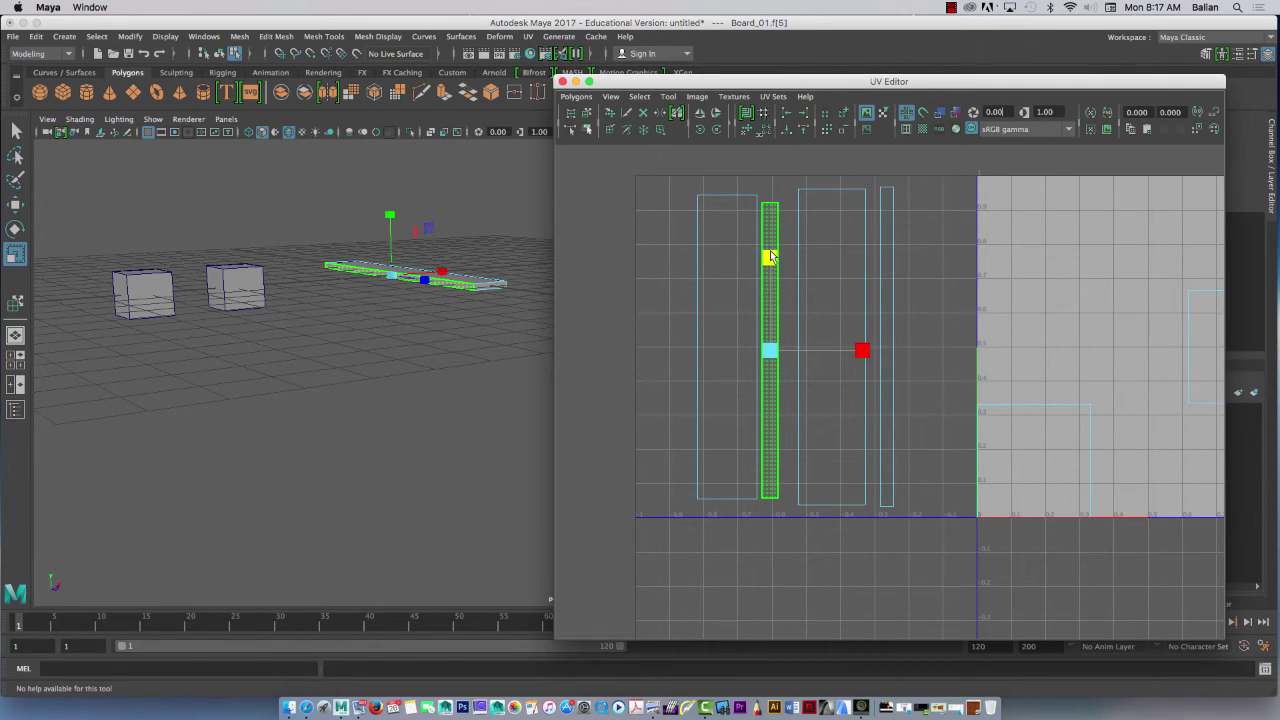
# Slightly narrow and lengthen the second long side's UV strip so it roughly matches the underside shell's length.
pyautogui.moveTo(865, 351); pyautogui.dragTo(866, 348)
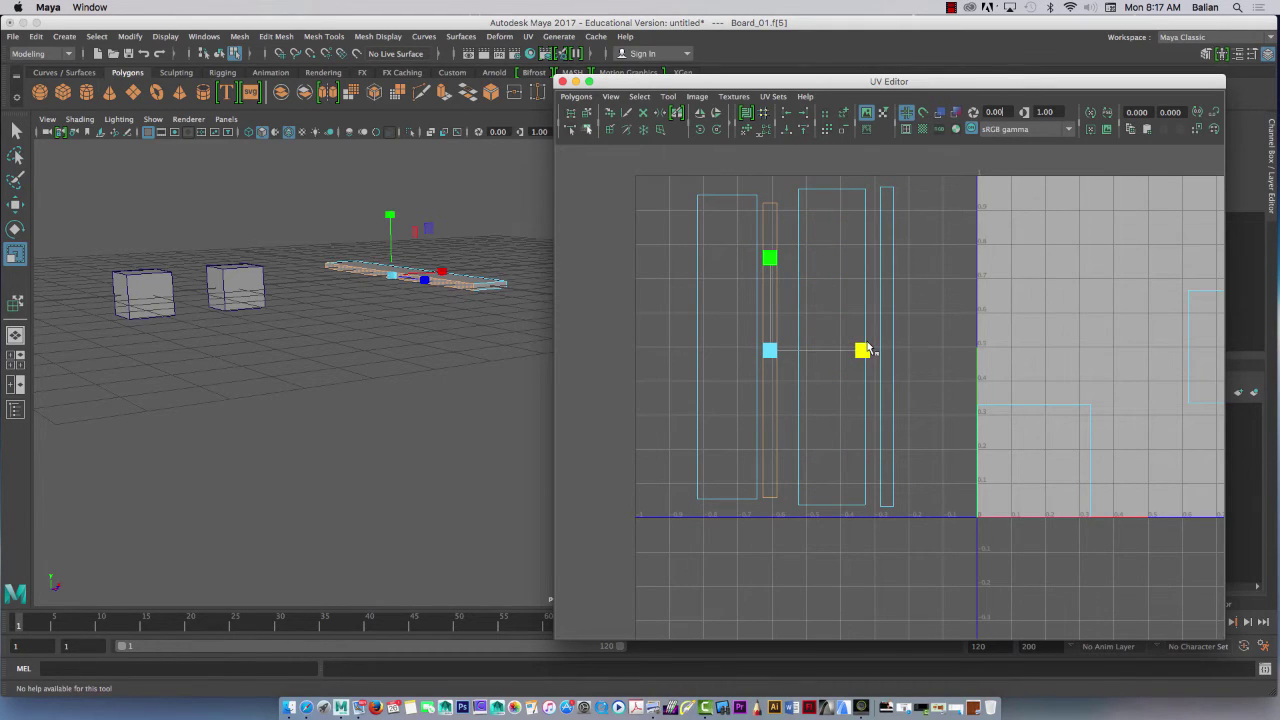
pyautogui.moveTo(769, 257); pyautogui.dragTo(772, 237)
pyautogui.press('w')
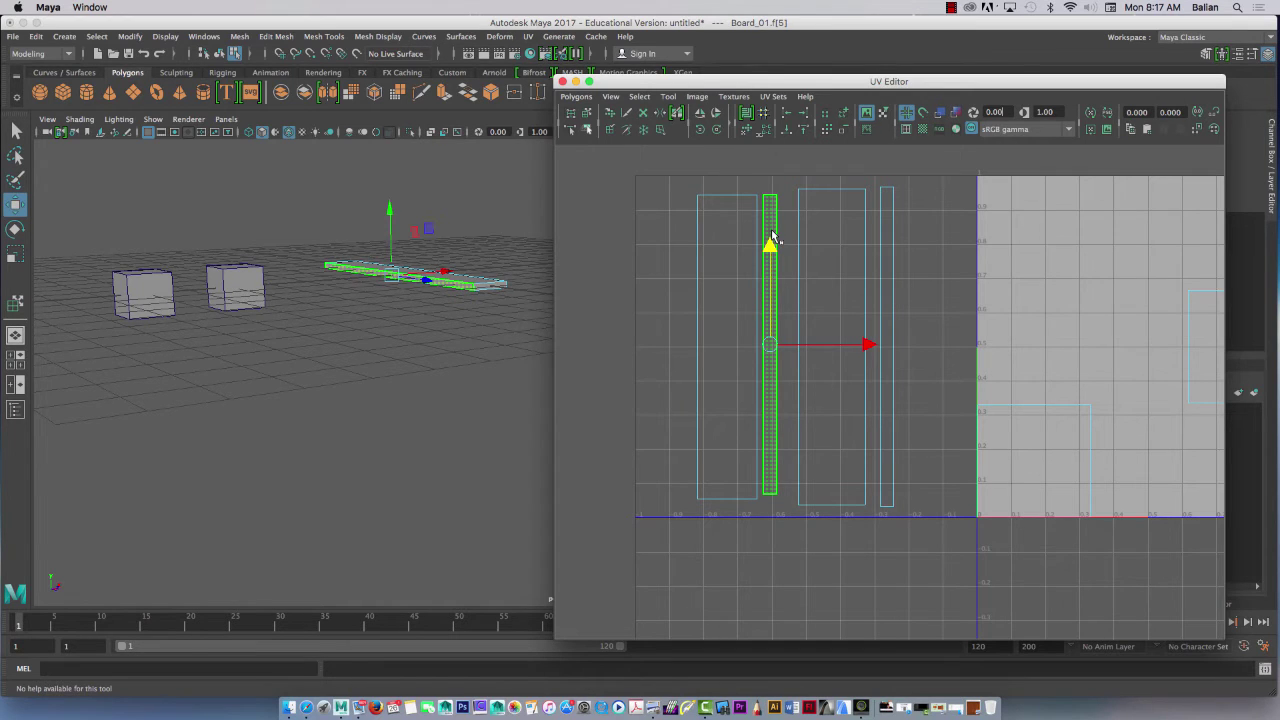
# Select the board's near end face and move its UV shell out of the texture square to just below the top face's shell.
pyautogui.keyDown('alt'); pyautogui.moveTo(462, 311); pyautogui.dragTo(523, 357); pyautogui.keyUp('alt')
pyautogui.keyDown('alt'); pyautogui.moveTo(523, 357); pyautogui.dragTo(335, 470, button='middle'); pyautogui.keyUp('alt')
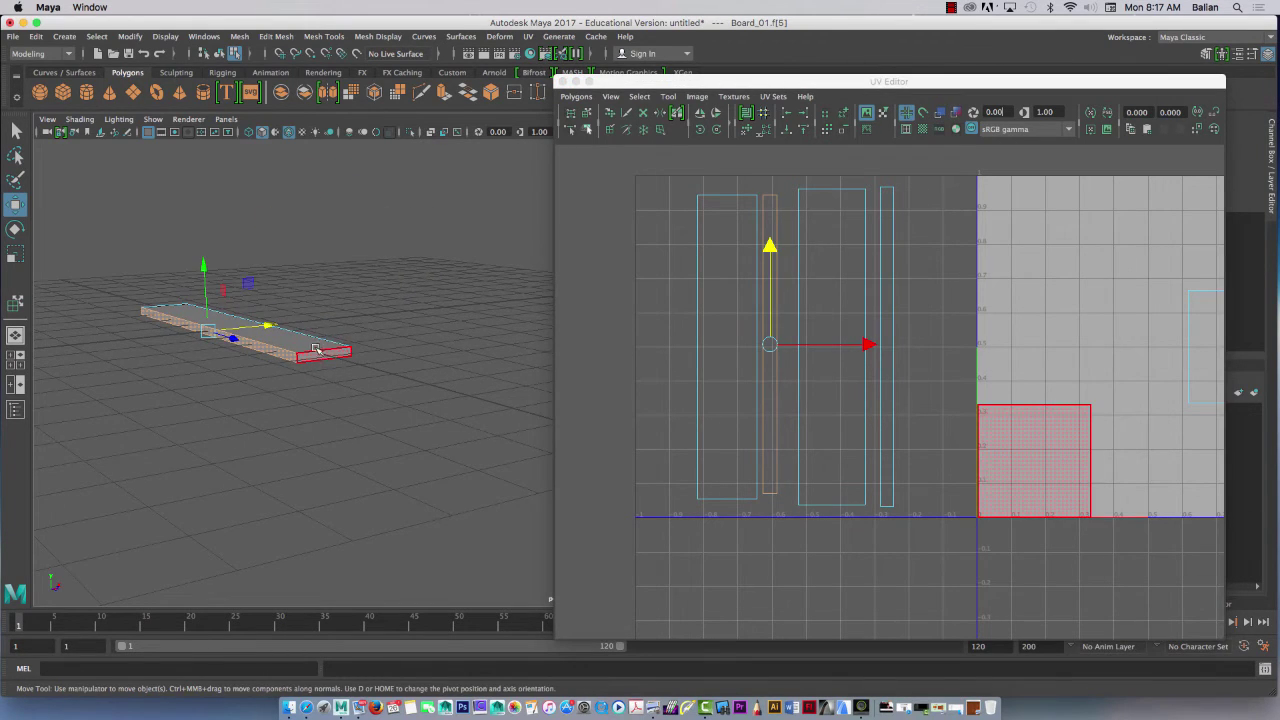
pyautogui.click(318, 353)
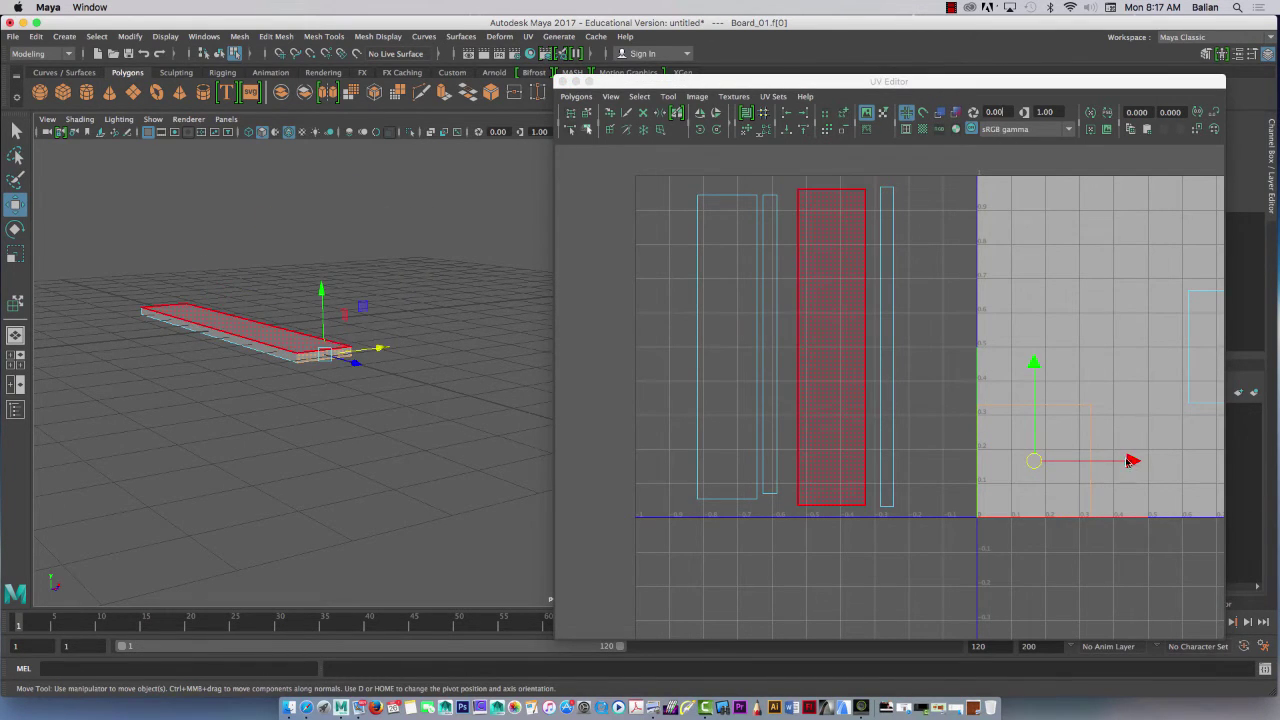
pyautogui.moveTo(1131, 461); pyautogui.dragTo(921, 461)
pyautogui.moveTo(826, 378); pyautogui.dragTo(826, 491)
# Scale the near end's UV shell into a flat rectangle about 0.19 by 0.05 units and align it beneath the top face's shell.
pyautogui.press('r')
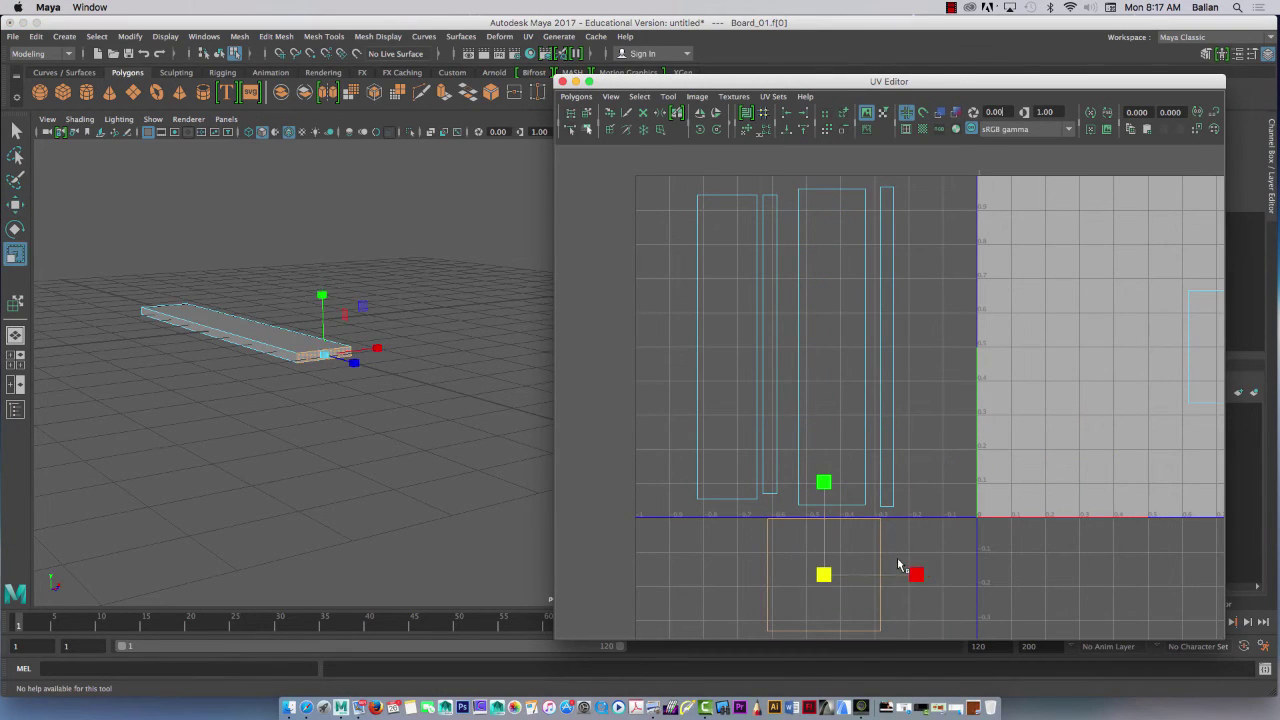
pyautogui.moveTo(924, 577); pyautogui.dragTo(882, 583)
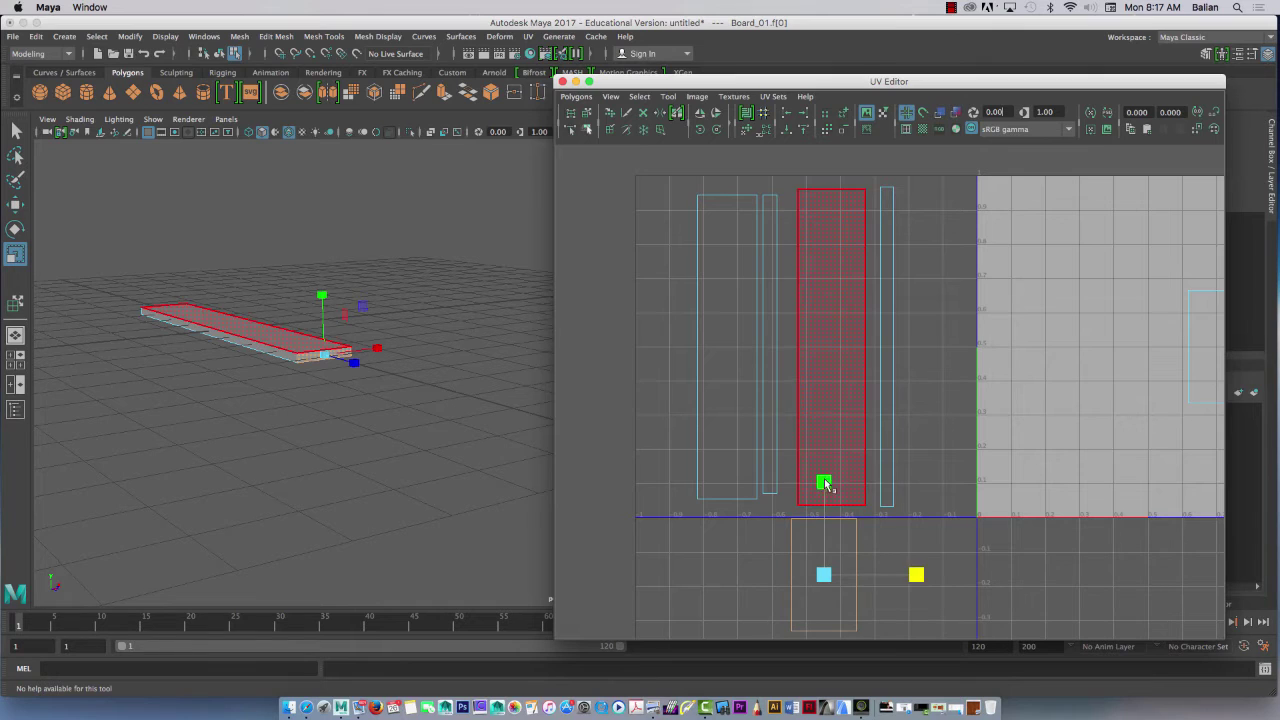
pyautogui.moveTo(823, 482); pyautogui.dragTo(822, 551)
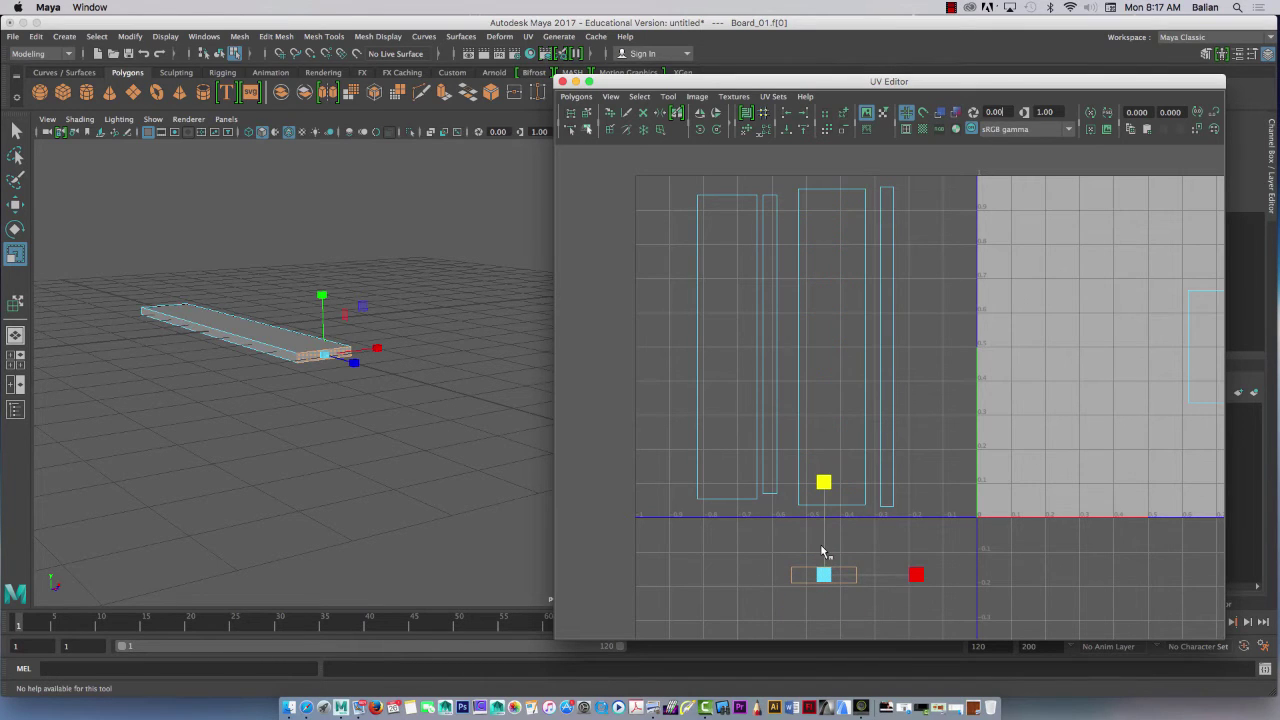
pyautogui.press('w')
pyautogui.moveTo(824, 486); pyautogui.dragTo(819, 430)
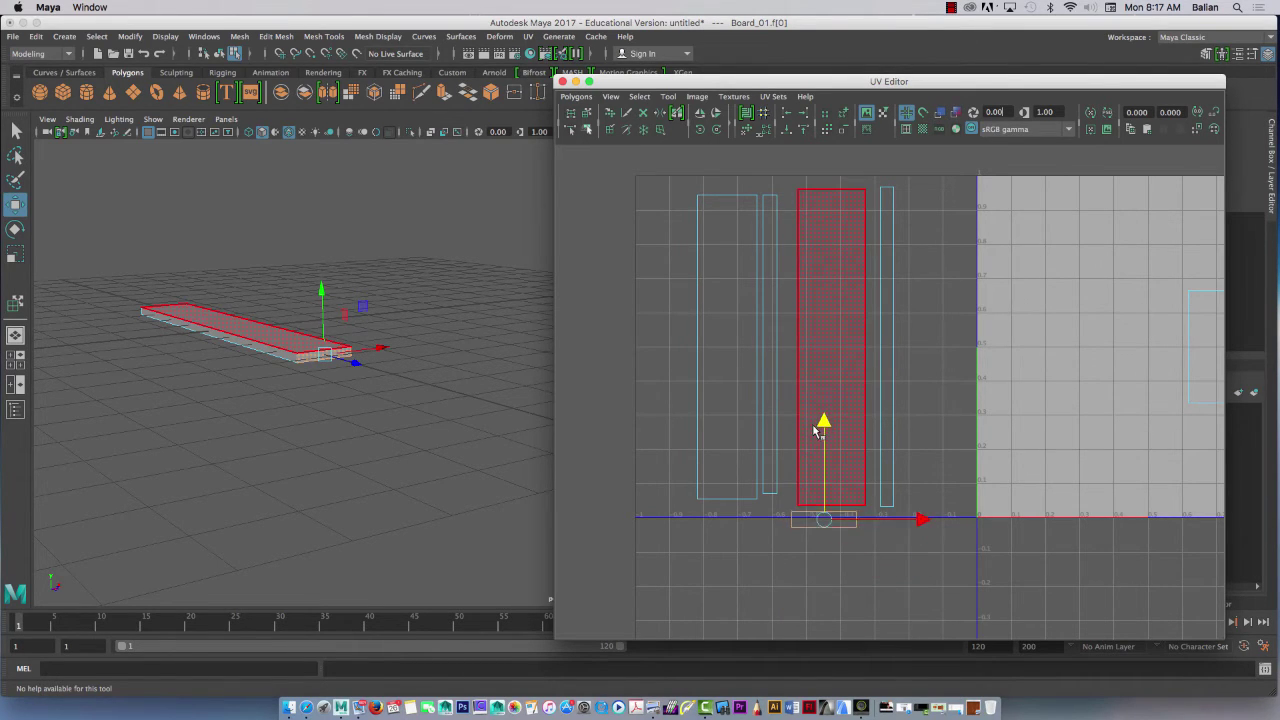
pyautogui.moveTo(905, 518); pyautogui.dragTo(931, 523)
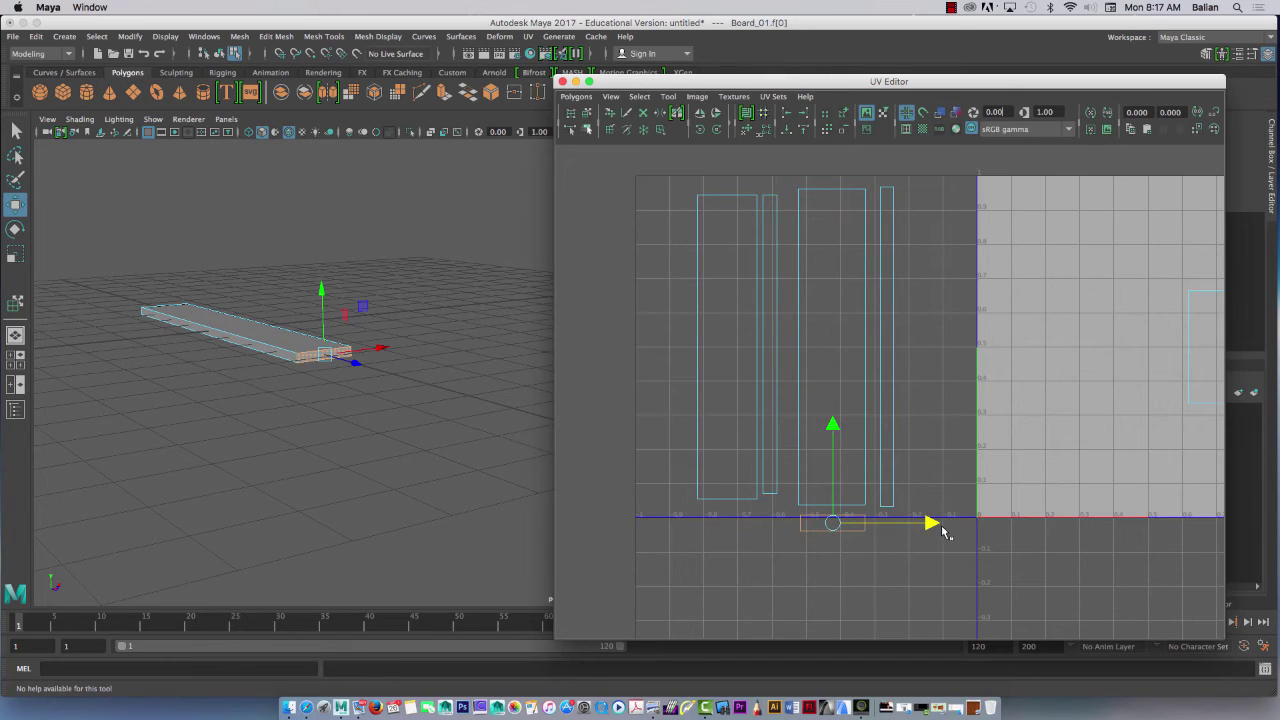
# Select the far end face's UV shell in the texture square and move it above the underside's shell.
pyautogui.hscroll(5, 960, 480)
pyautogui.click(1082, 360)
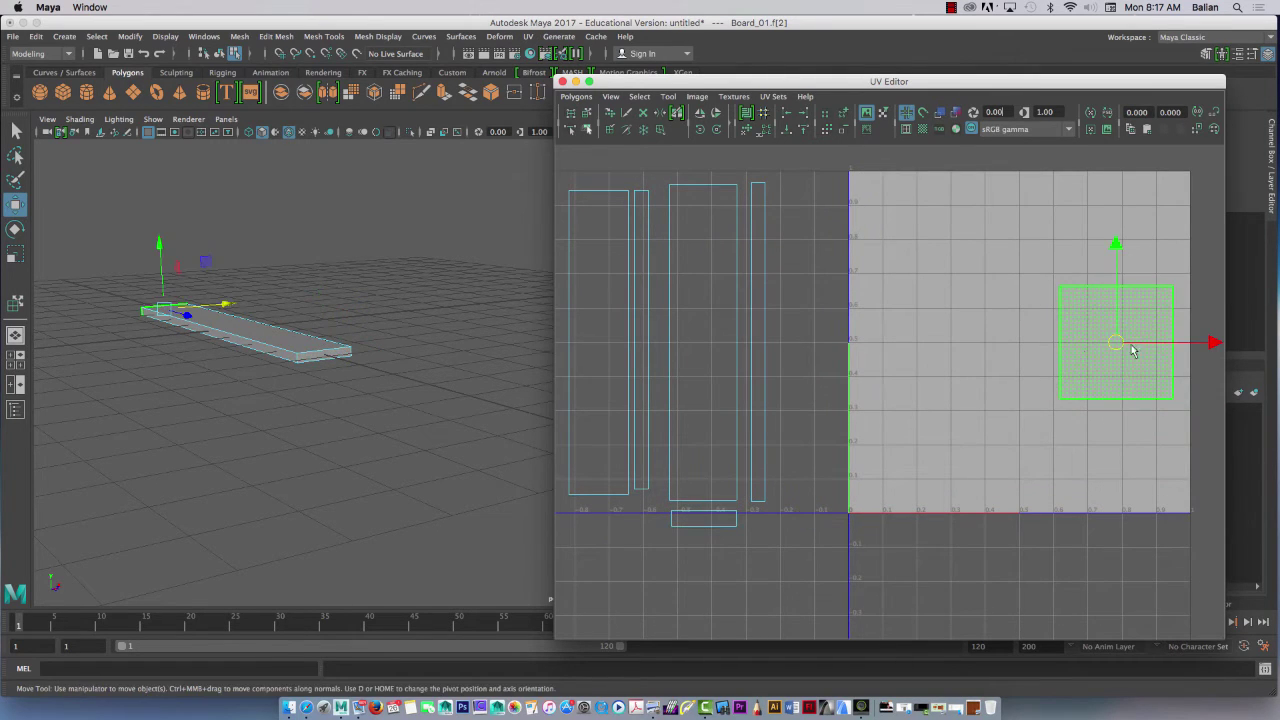
pyautogui.moveTo(1135, 346); pyautogui.dragTo(692, 348)
pyautogui.keyDown('alt'); pyautogui.moveTo(649, 396); pyautogui.dragTo(571, 380, button='right'); pyautogui.keyUp('alt')
pyautogui.keyDown('alt'); pyautogui.moveTo(637, 502); pyautogui.dragTo(777, 512, button='middle'); pyautogui.keyUp('alt')
pyautogui.click(796, 300)
pyautogui.moveTo(790, 264); pyautogui.dragTo(783, 82)
pyautogui.keyDown('alt'); pyautogui.moveTo(719, 252); pyautogui.dragTo(735, 352, button='middle'); pyautogui.keyUp('alt')
# Scale the far end's UV shell into a flat rectangle about 0.18 by 0.05 units and place it just above the underside's shell.
pyautogui.press('r')
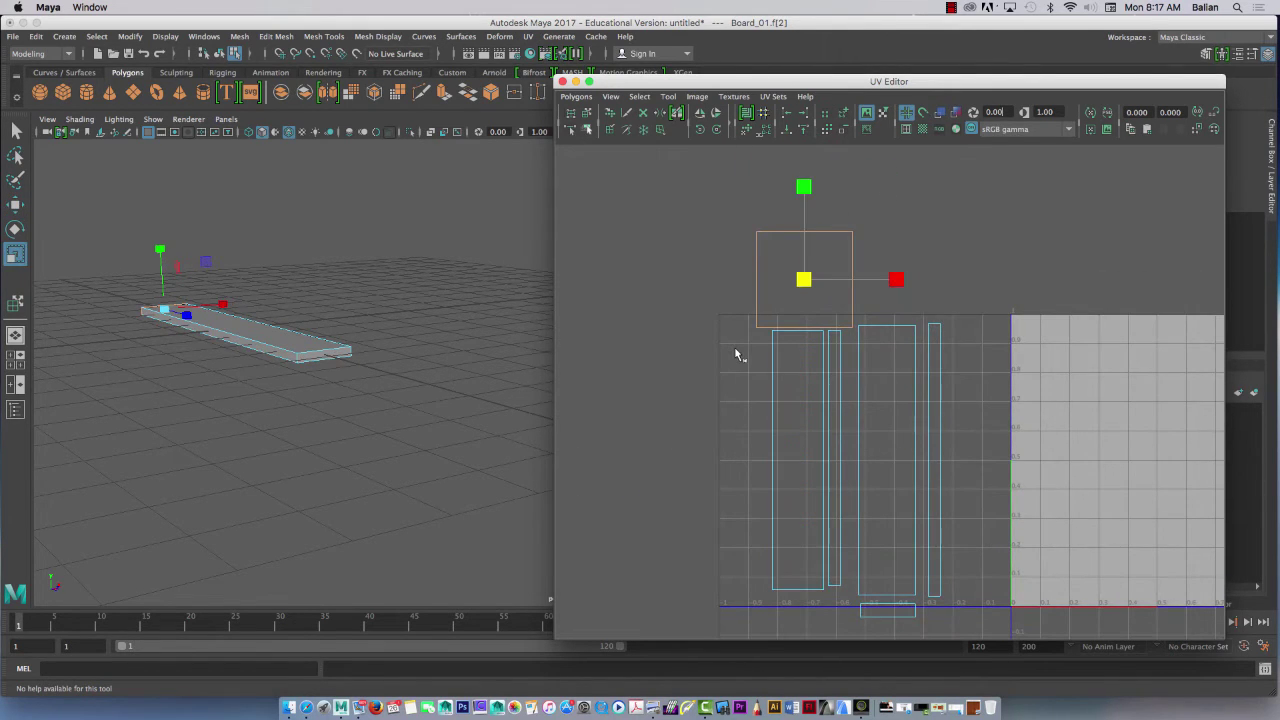
pyautogui.moveTo(897, 280); pyautogui.dragTo(876, 265)
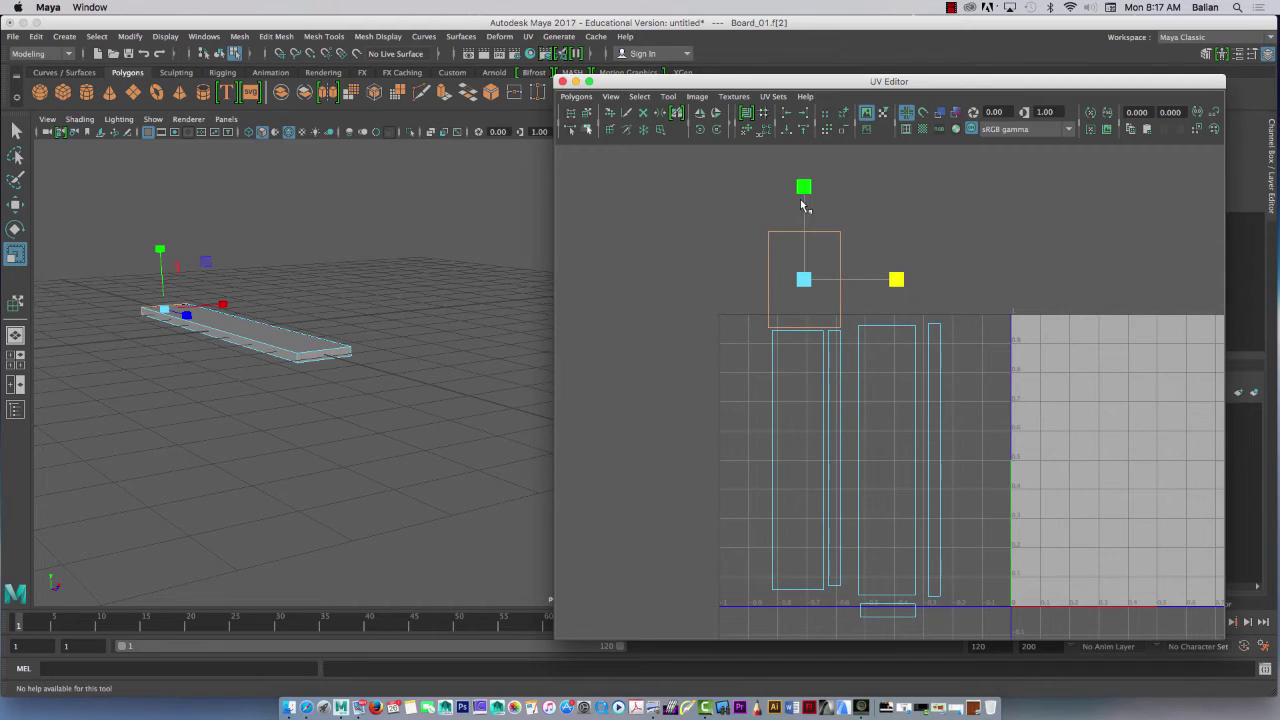
pyautogui.moveTo(801, 205); pyautogui.dragTo(805, 268)
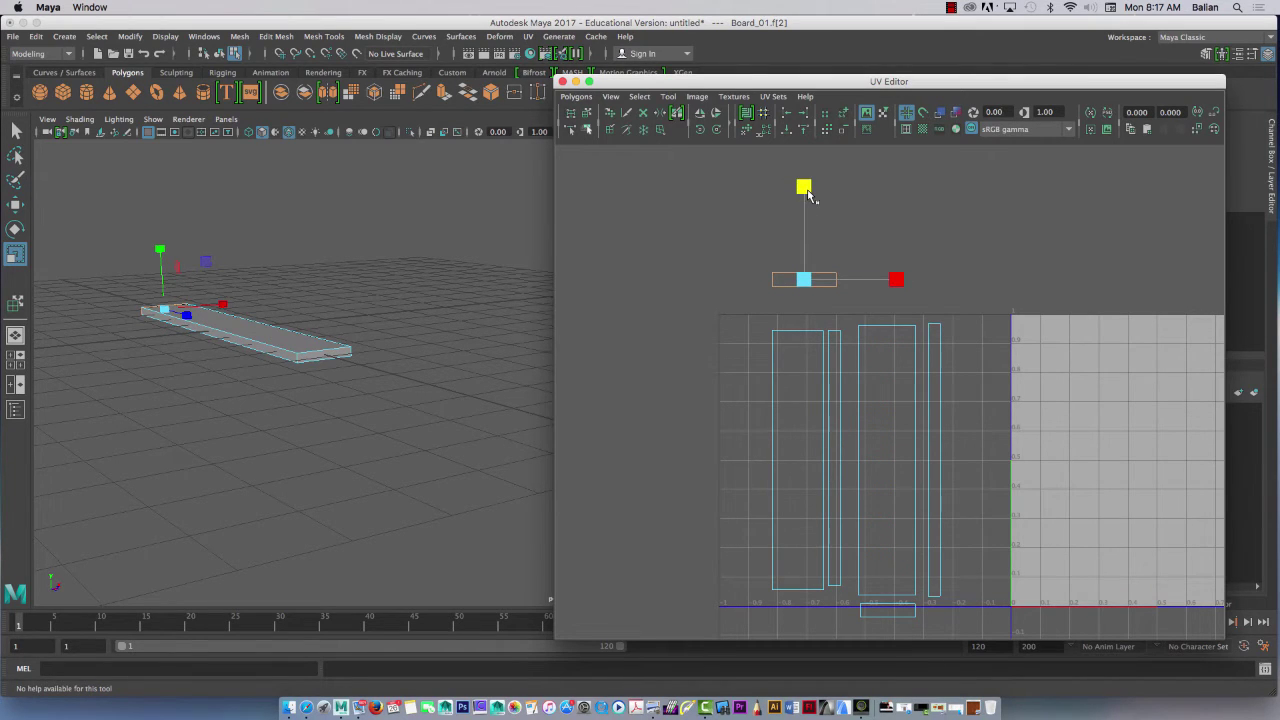
pyautogui.press('w')
pyautogui.moveTo(807, 183); pyautogui.dragTo(807, 222)
pyautogui.moveTo(896, 321); pyautogui.dragTo(866, 334)
pyautogui.press('r')
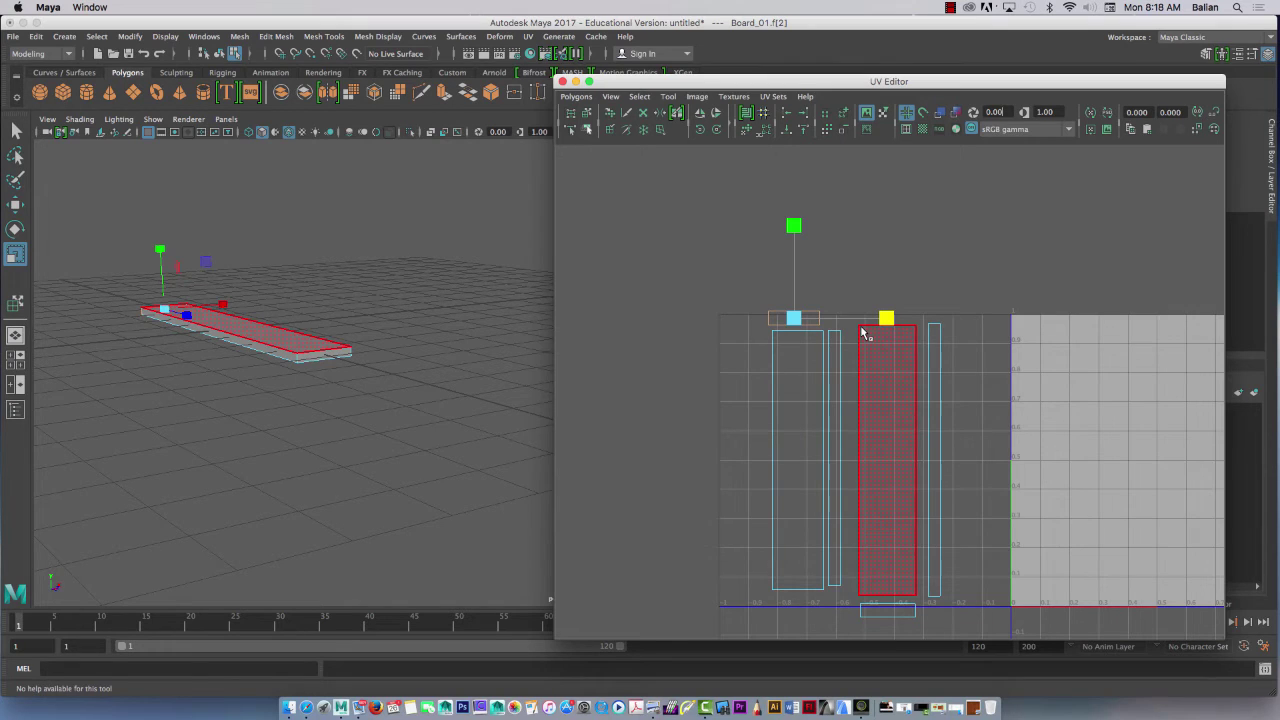
pyautogui.click(708, 420)
# Select all of the board's UV shells and move them together horizontally into the 0 to 1 texture square.
pyautogui.keyDown('alt'); pyautogui.moveTo(716, 487); pyautogui.dragTo(612, 372, button='middle'); pyautogui.keyUp('alt')
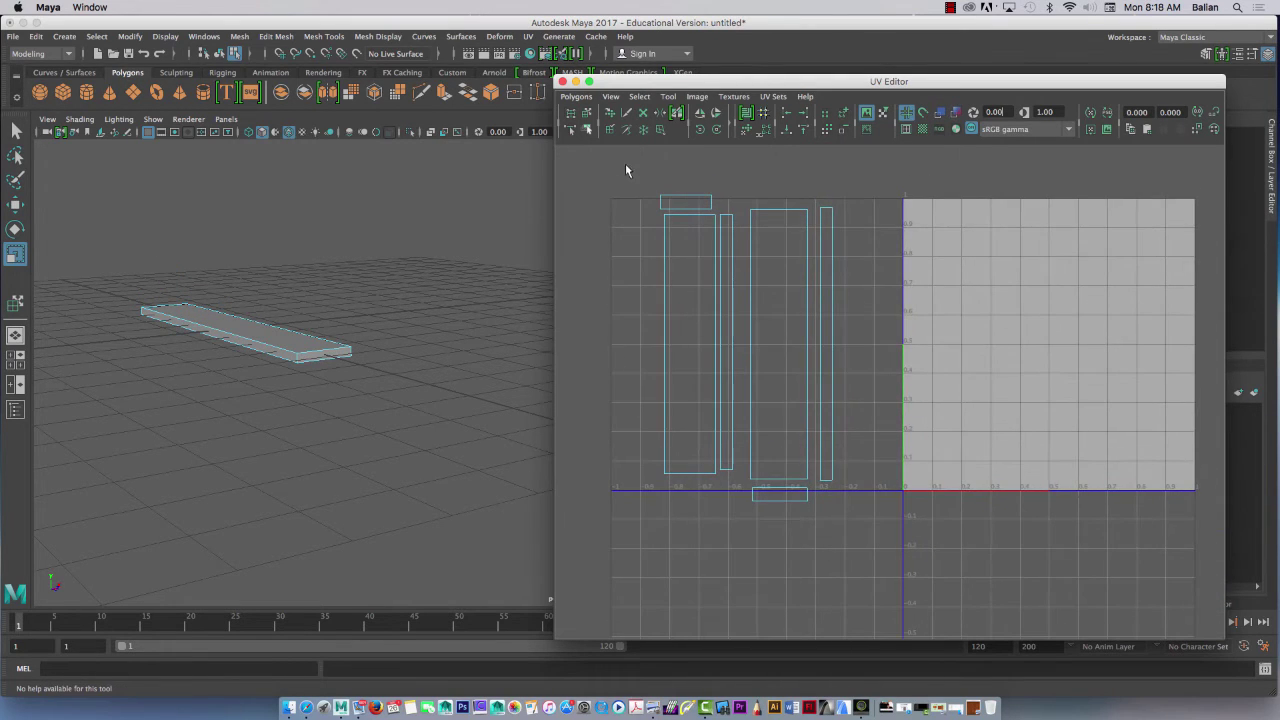
pyautogui.moveTo(626, 170); pyautogui.dragTo(909, 535)
pyautogui.press('w')
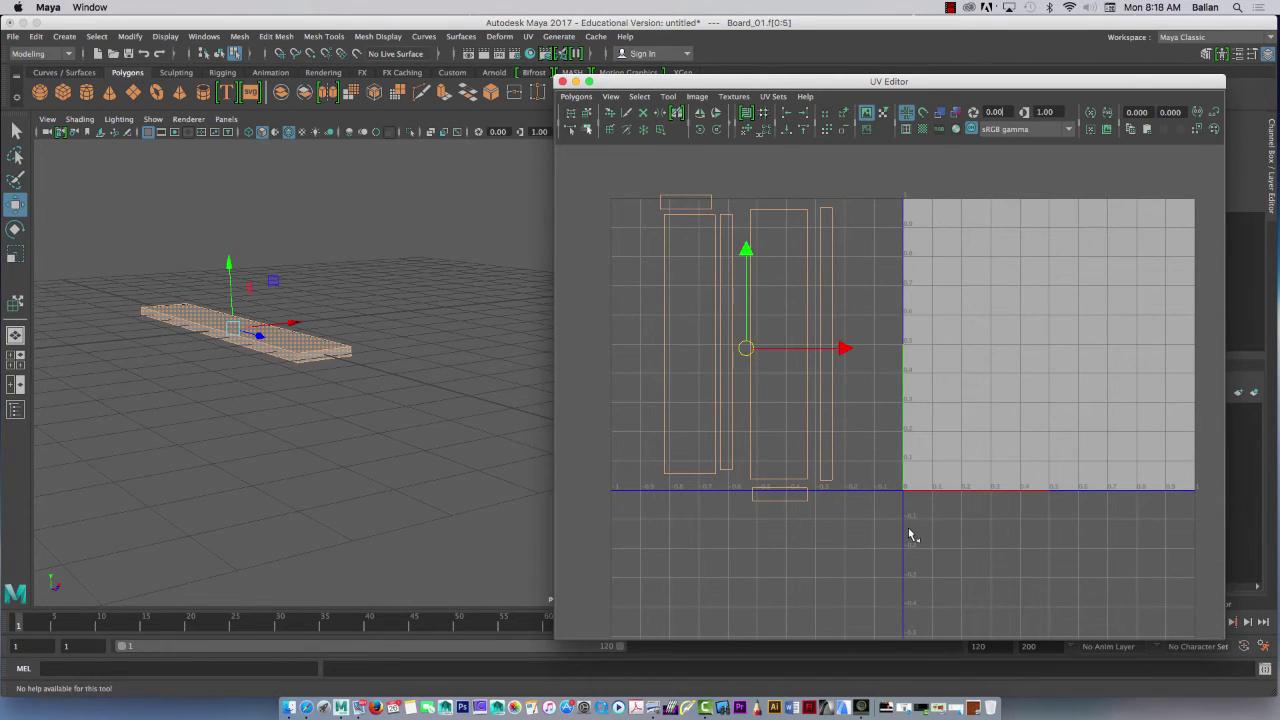
pyautogui.moveTo(843, 340); pyautogui.dragTo(1141, 360)
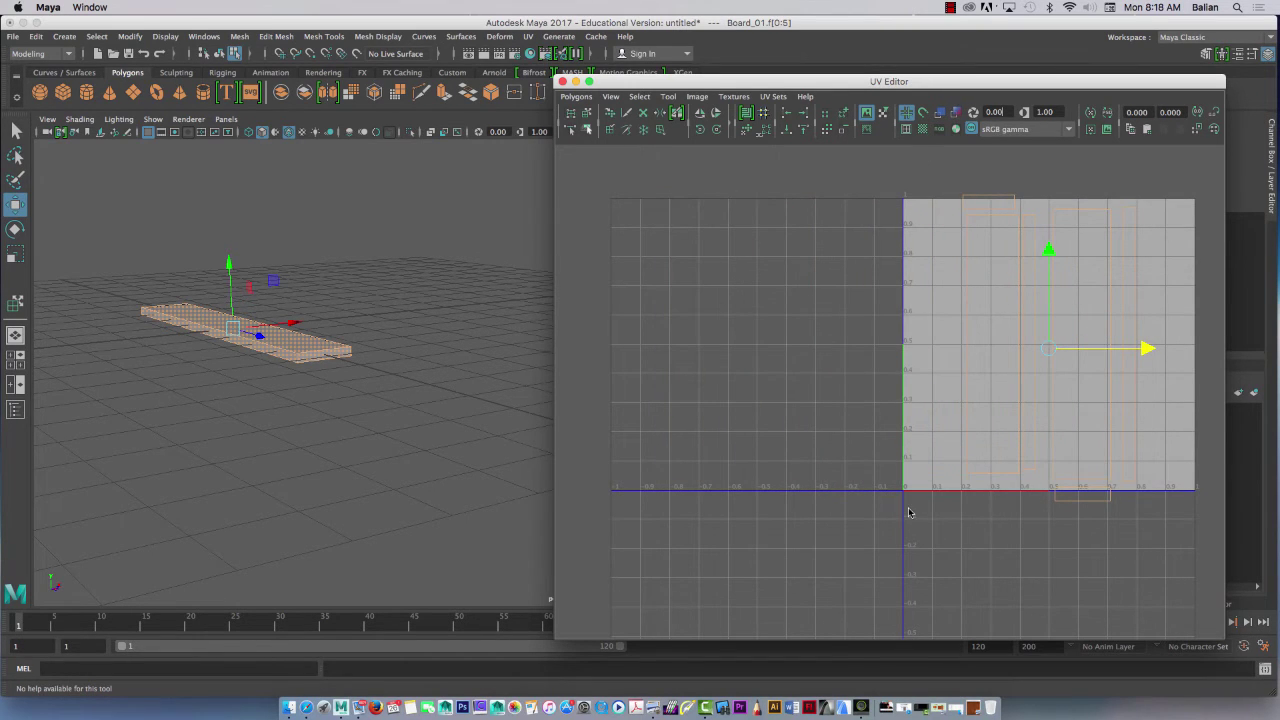
# Turn off the texture image display in the UV Editor and frame the board's shells closely.
pyautogui.keyDown('alt'); pyautogui.moveTo(825, 420); pyautogui.dragTo(664, 401, button='middle'); pyautogui.keyUp('alt')
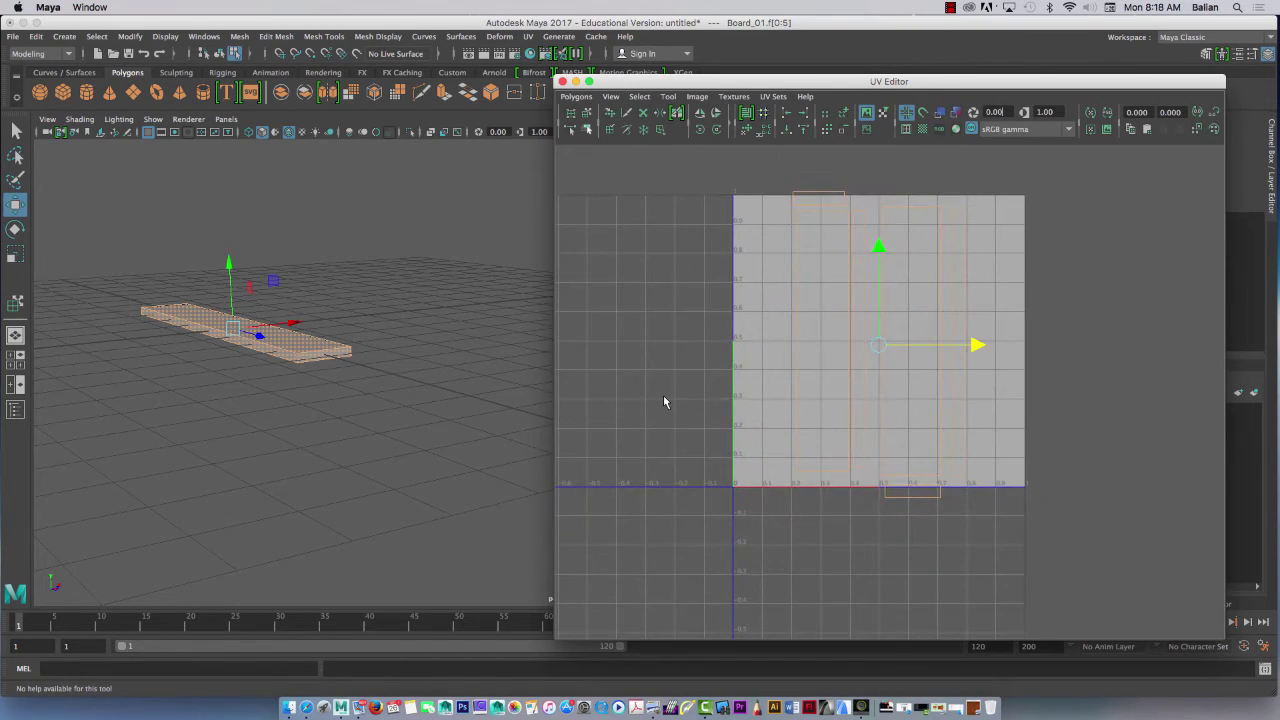
pyautogui.keyDown('alt'); pyautogui.moveTo(837, 330); pyautogui.dragTo(914, 374, button='right'); pyautogui.keyUp('alt')
pyautogui.click(866, 112)
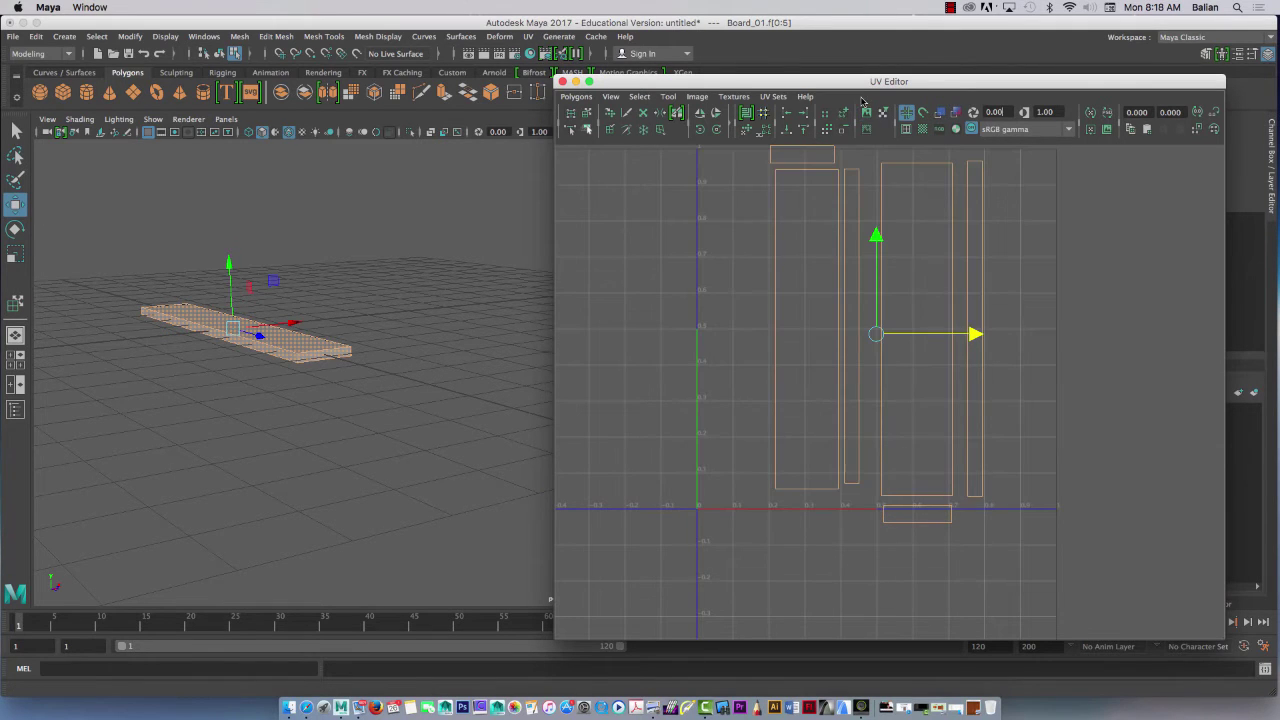
pyautogui.keyDown('alt'); pyautogui.moveTo(729, 354); pyautogui.dragTo(702, 394, button='middle'); pyautogui.keyUp('alt')
pyautogui.keyDown('alt'); pyautogui.moveTo(708, 386); pyautogui.dragTo(783, 436, button='right'); pyautogui.keyUp('alt')
pyautogui.keyDown('alt'); pyautogui.moveTo(670, 448); pyautogui.dragTo(670, 452, button='middle'); pyautogui.keyUp('alt')
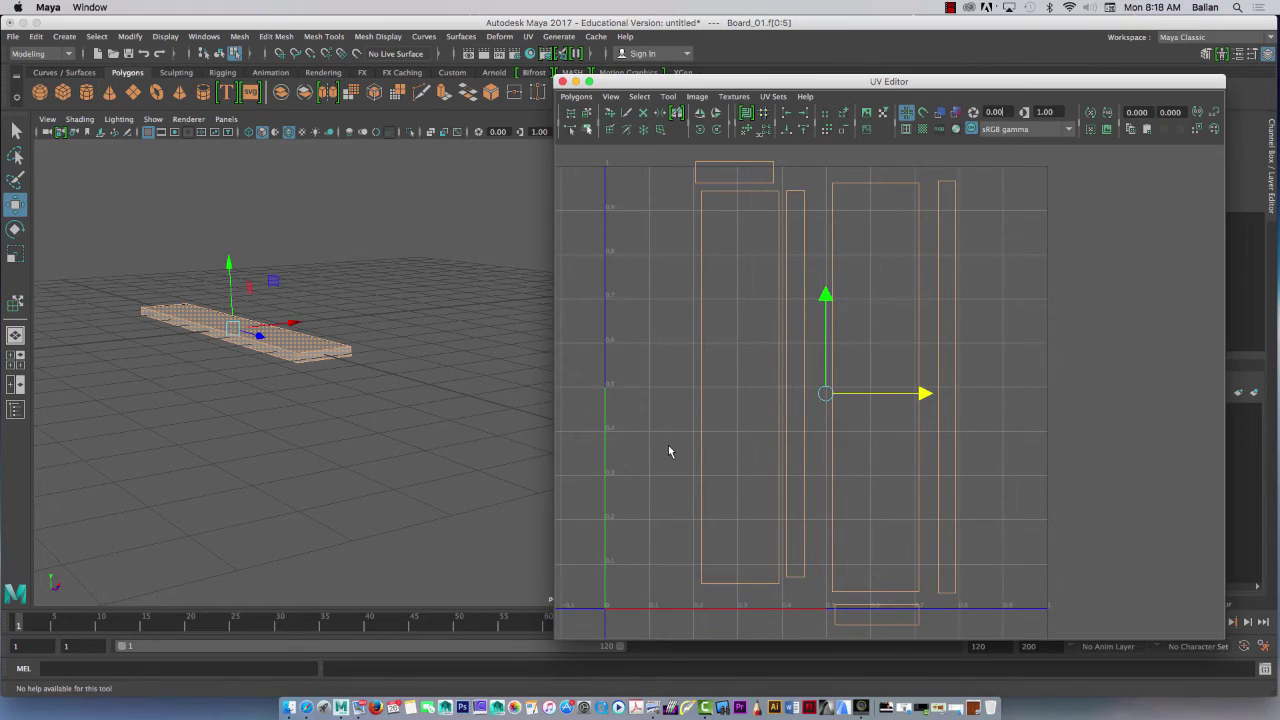
# Select the underside shell's upper short edge in edge mode to identify its matching edge on the end shells.
pyautogui.click(746, 197)
pyautogui.rightClick(738, 195)
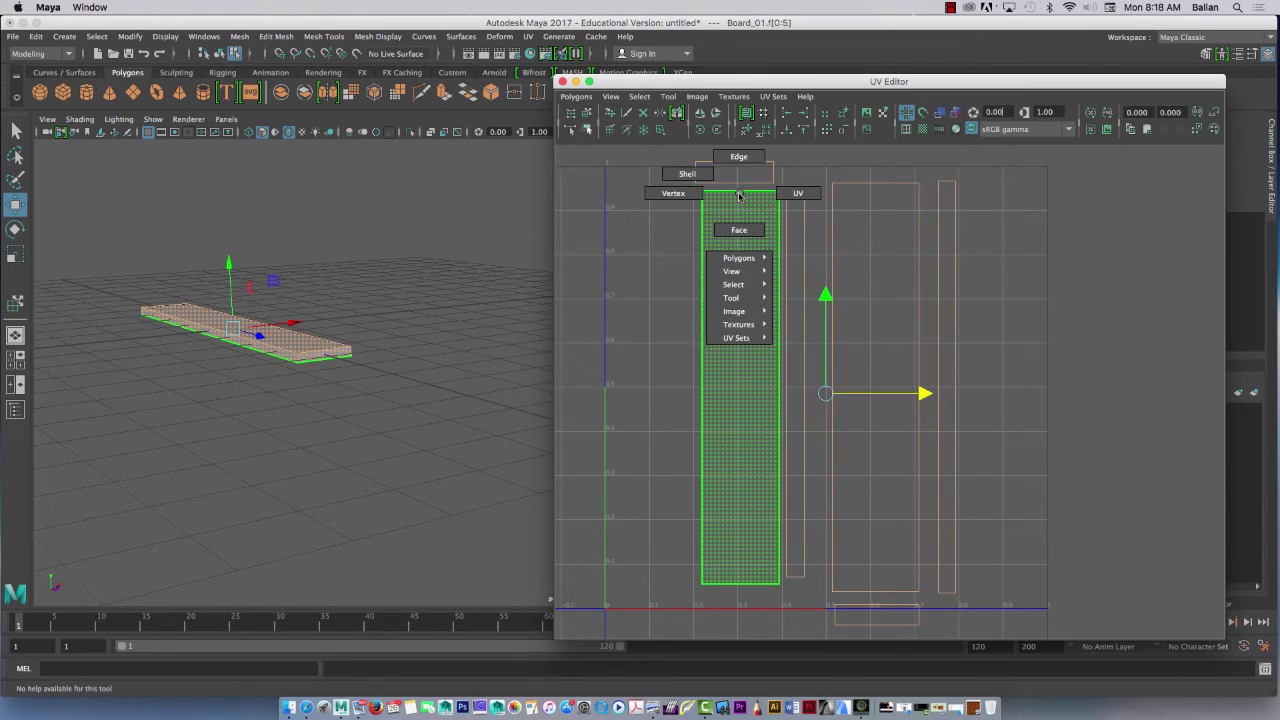
pyautogui.click(738, 157)
pyautogui.click(727, 192)
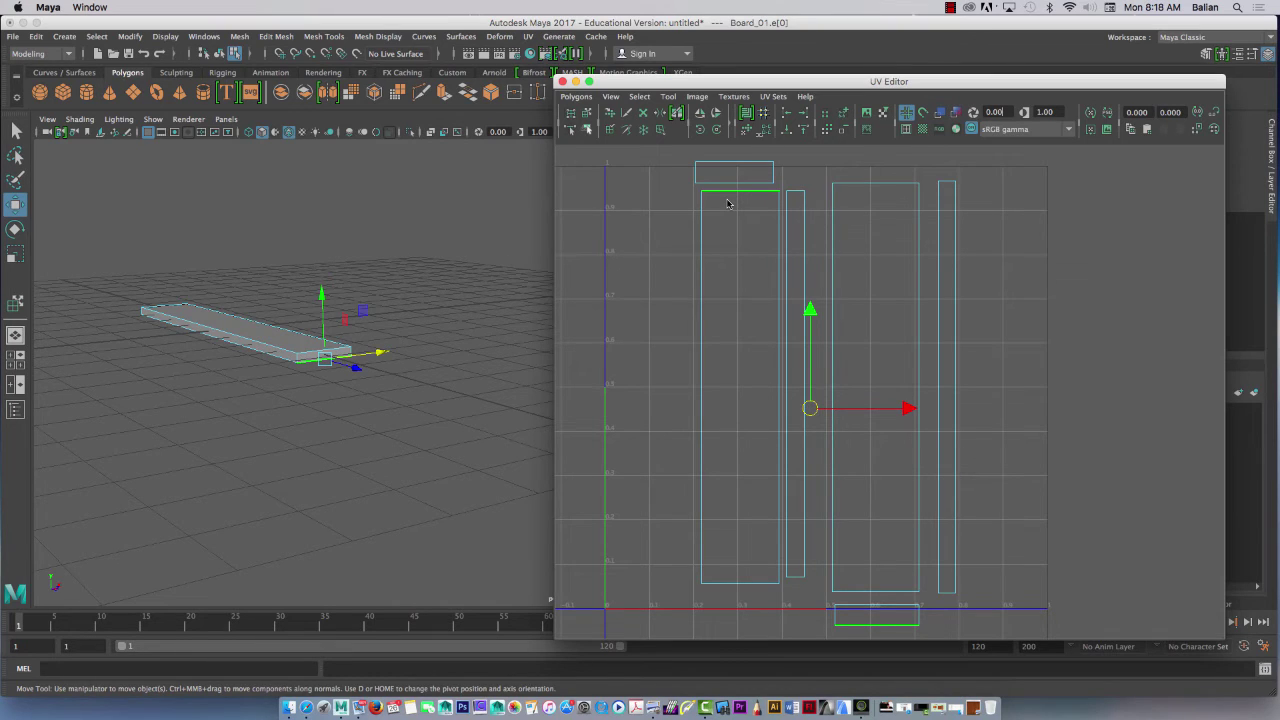
# With the Move UV Shell tool, shift the far end's shell aside and put the near end's shell above the underside's shell.
pyautogui.click(586, 112)
pyautogui.click(874, 617)
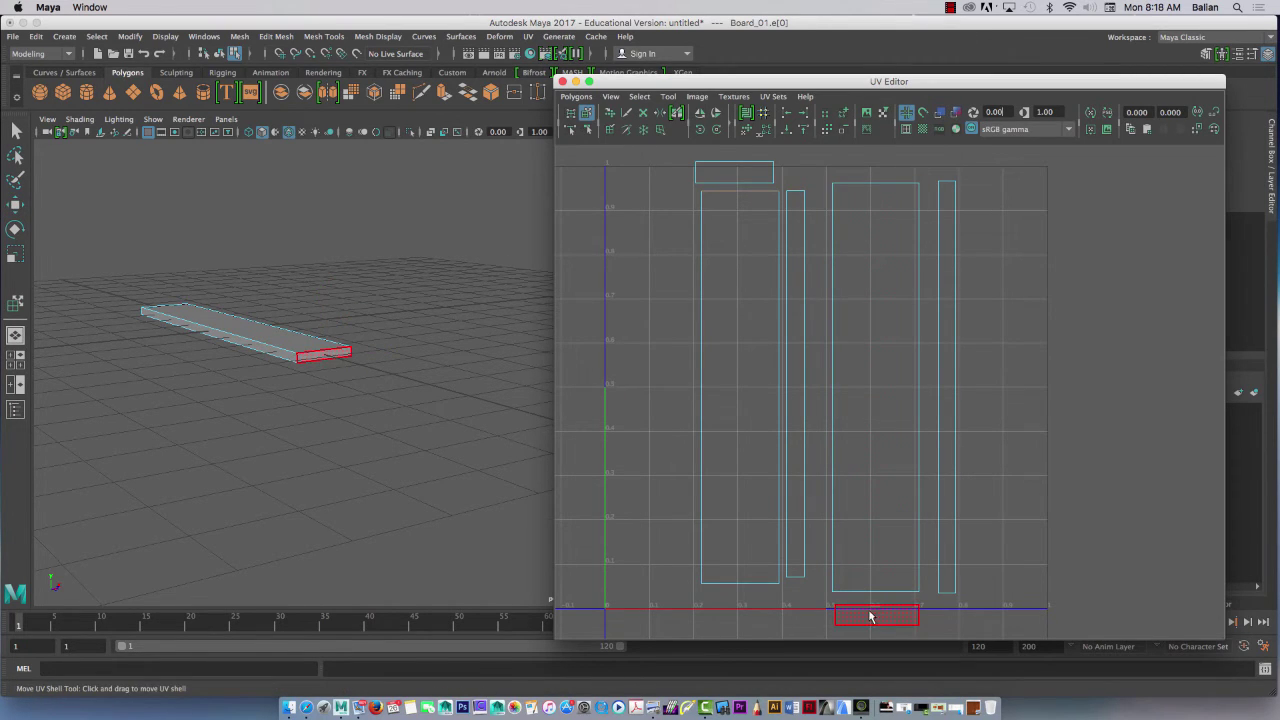
pyautogui.moveTo(973, 614); pyautogui.dragTo(834, 614)
pyautogui.click(738, 172)
pyautogui.moveTo(834, 172); pyautogui.dragTo(698, 190)
pyautogui.click(737, 614)
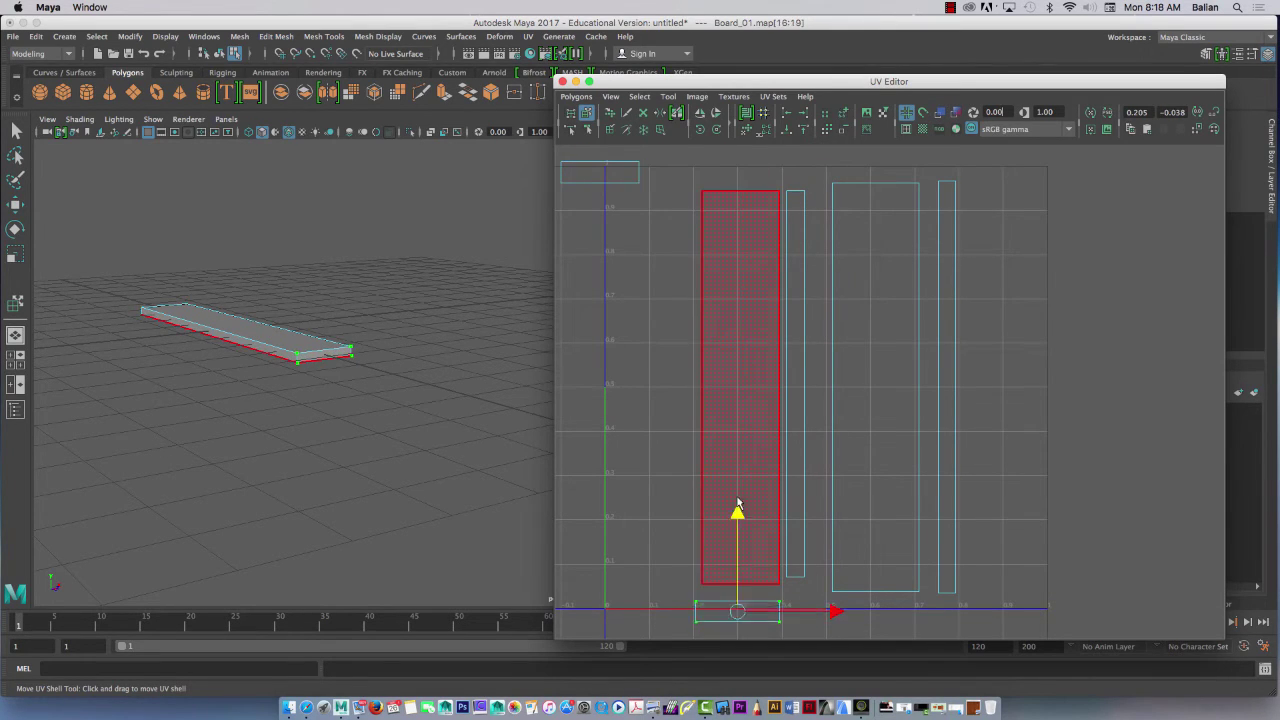
pyautogui.moveTo(737, 506); pyautogui.dragTo(733, 81)
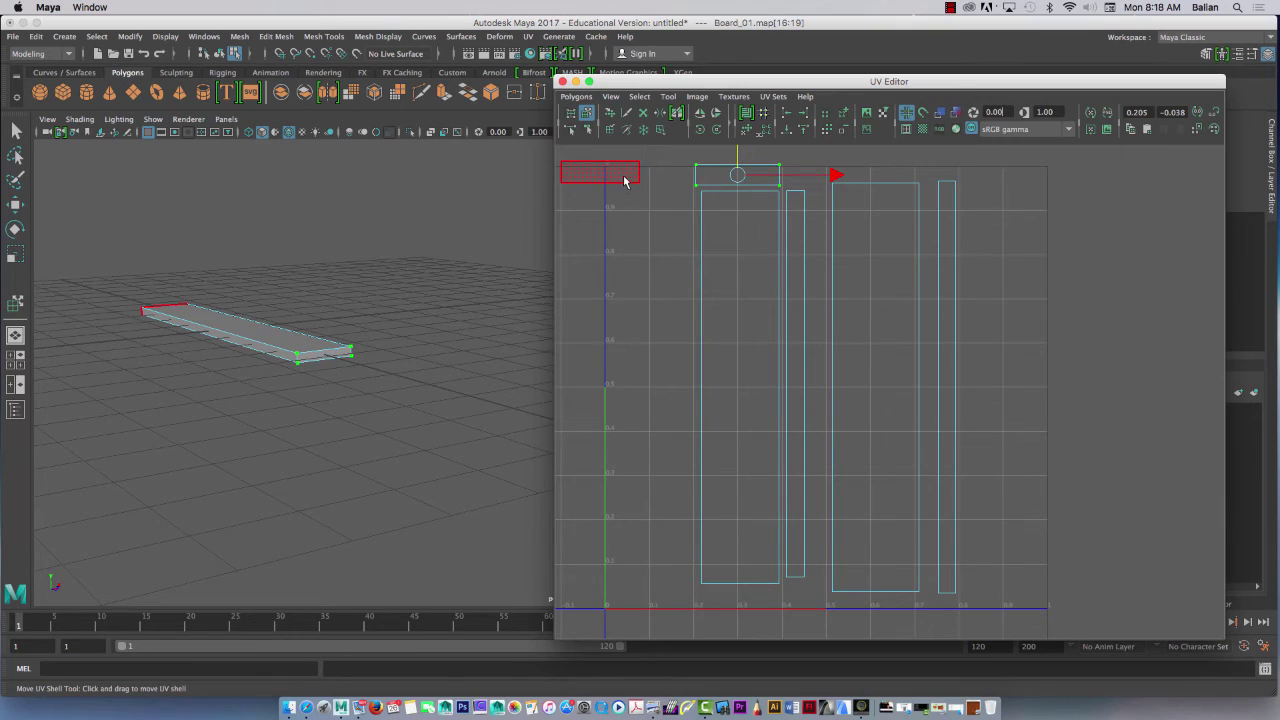
pyautogui.moveTo(857, 565); pyautogui.dragTo(863, 598, button='right')
pyautogui.click(863, 599)
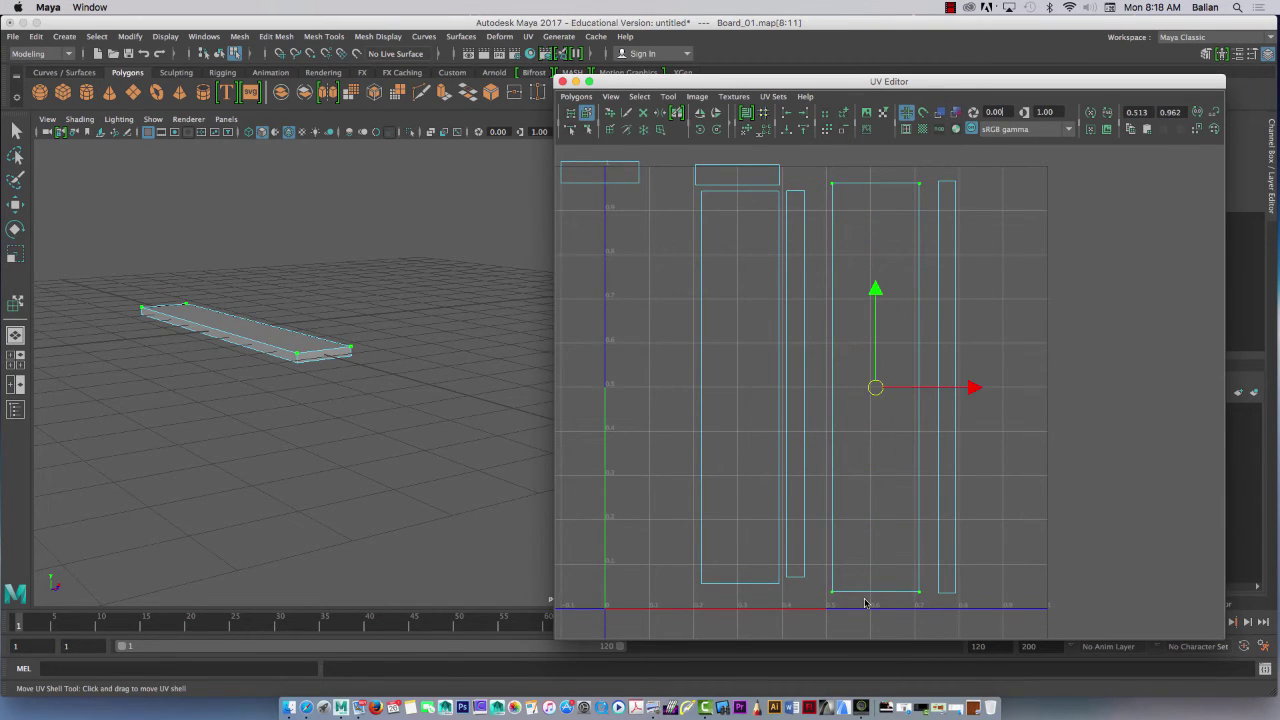
pyautogui.moveTo(866, 600); pyautogui.dragTo(863, 530, button='right')
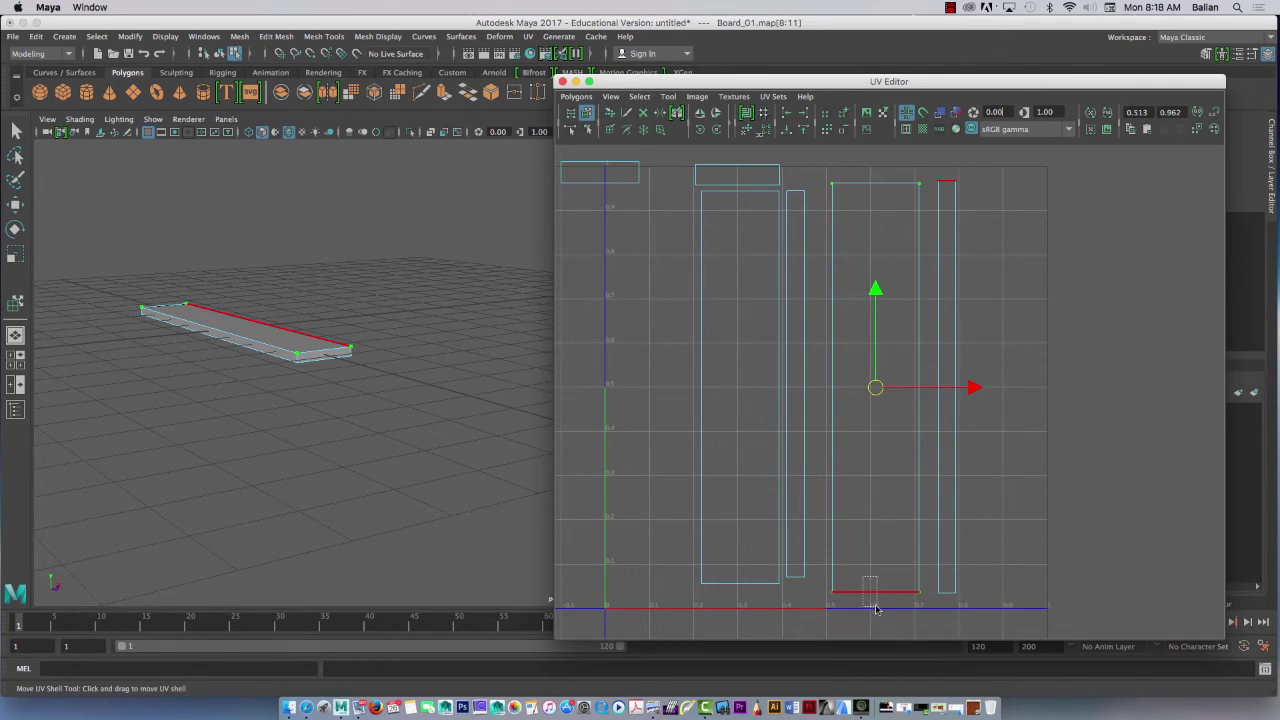
pyautogui.click(621, 183)
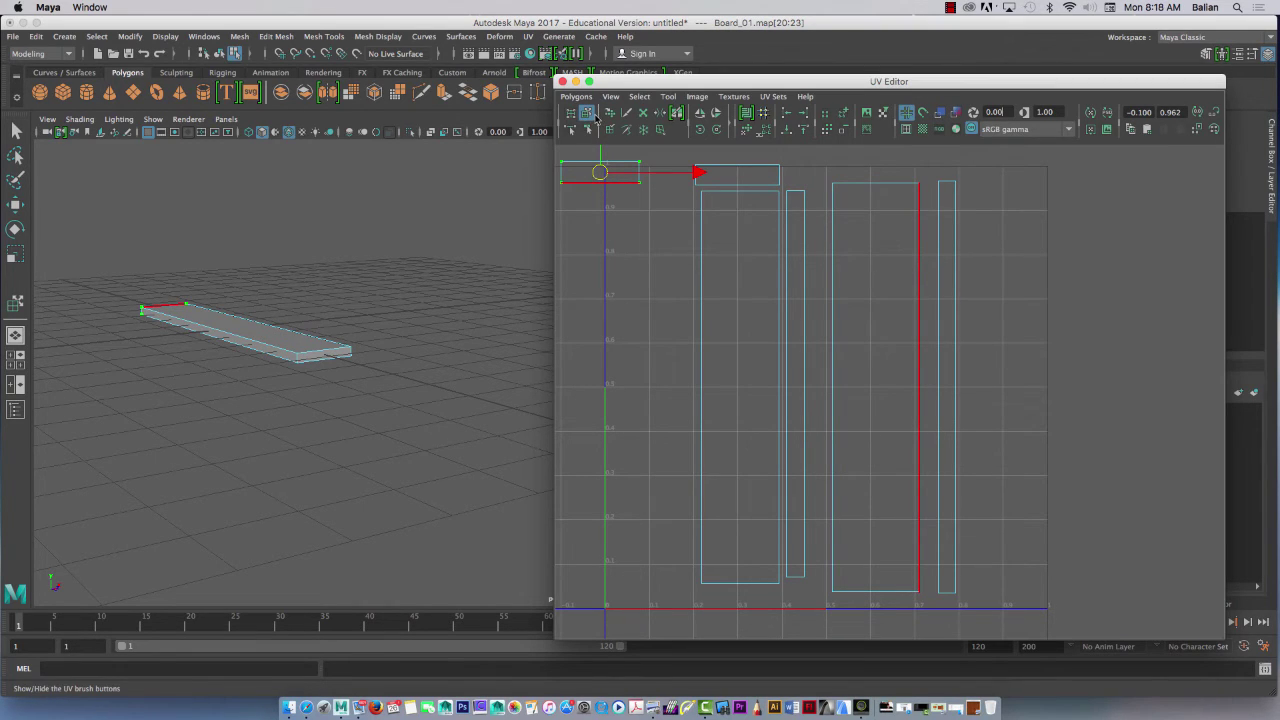
# Return to the regular Move tool, clear the selection and select the far end shell's lower edge to identify its matching edge.
pyautogui.press('w')
pyautogui.click(594, 115)
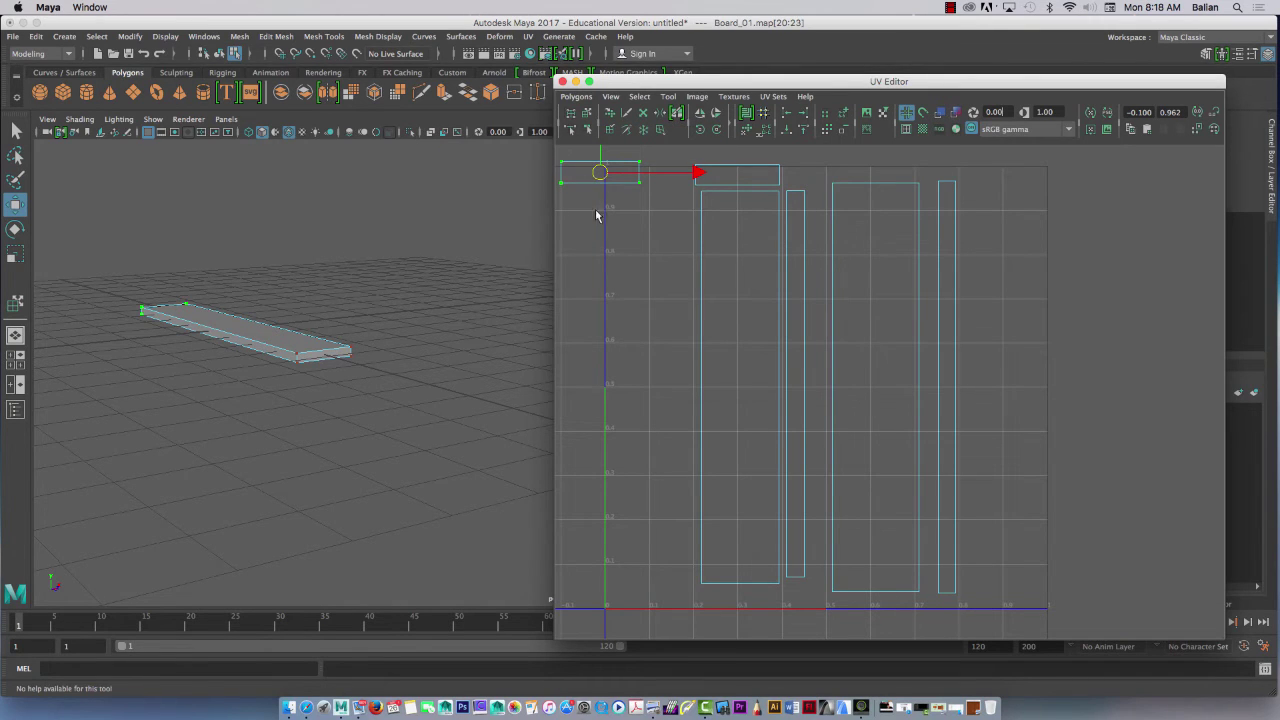
pyautogui.click(595, 207)
pyautogui.keyDown('alt'); pyautogui.moveTo(595, 262); pyautogui.dragTo(640, 251, button='middle'); pyautogui.keyUp('alt')
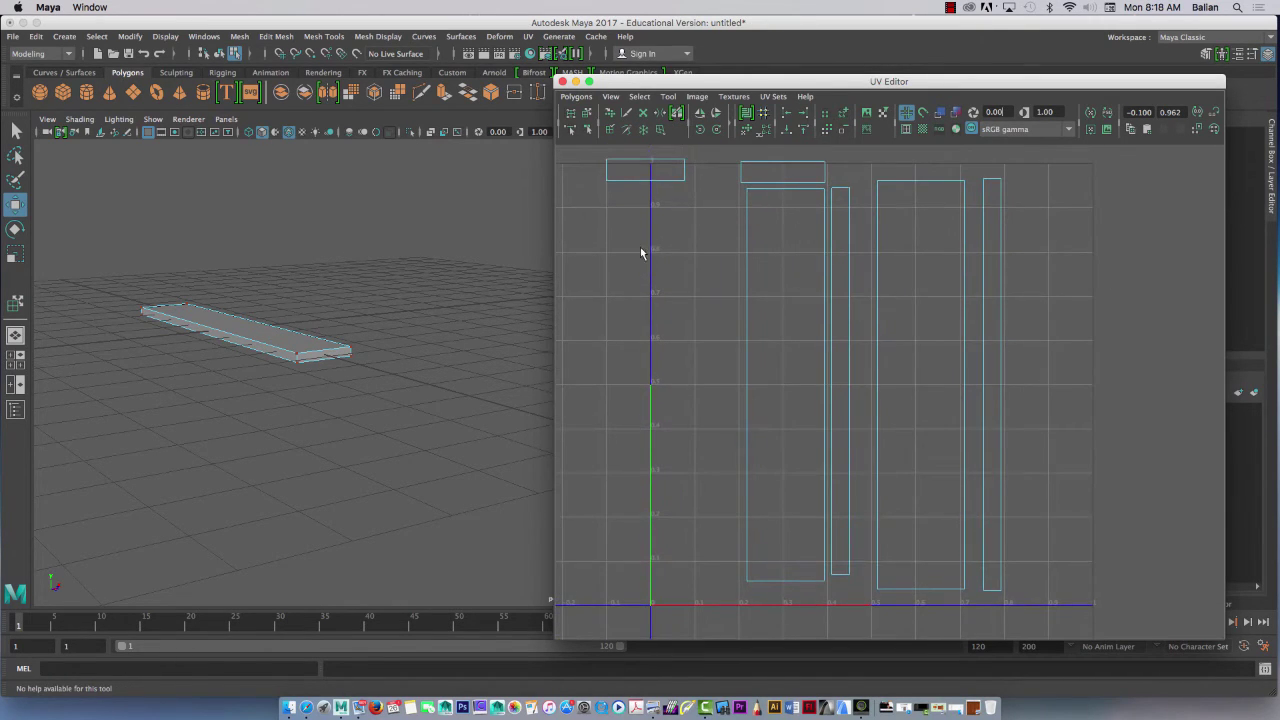
pyautogui.moveTo(632, 175); pyautogui.dragTo(632, 150, button='right')
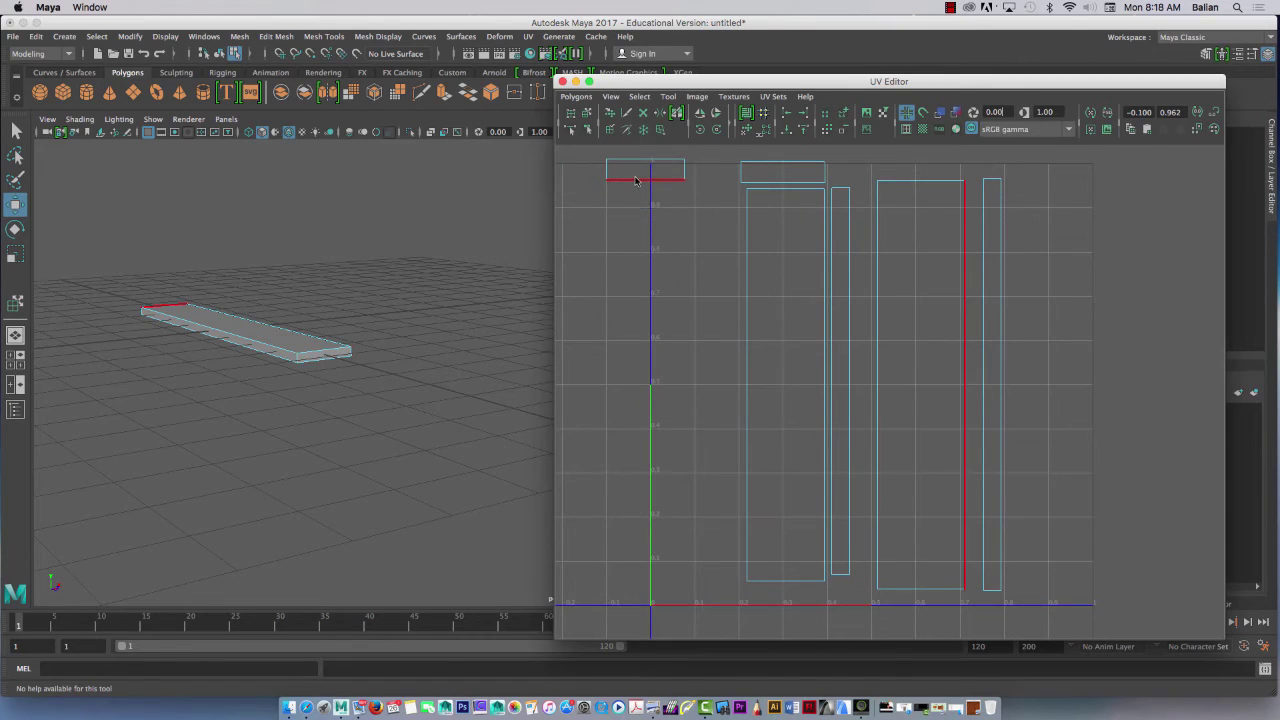
pyautogui.click(635, 179)
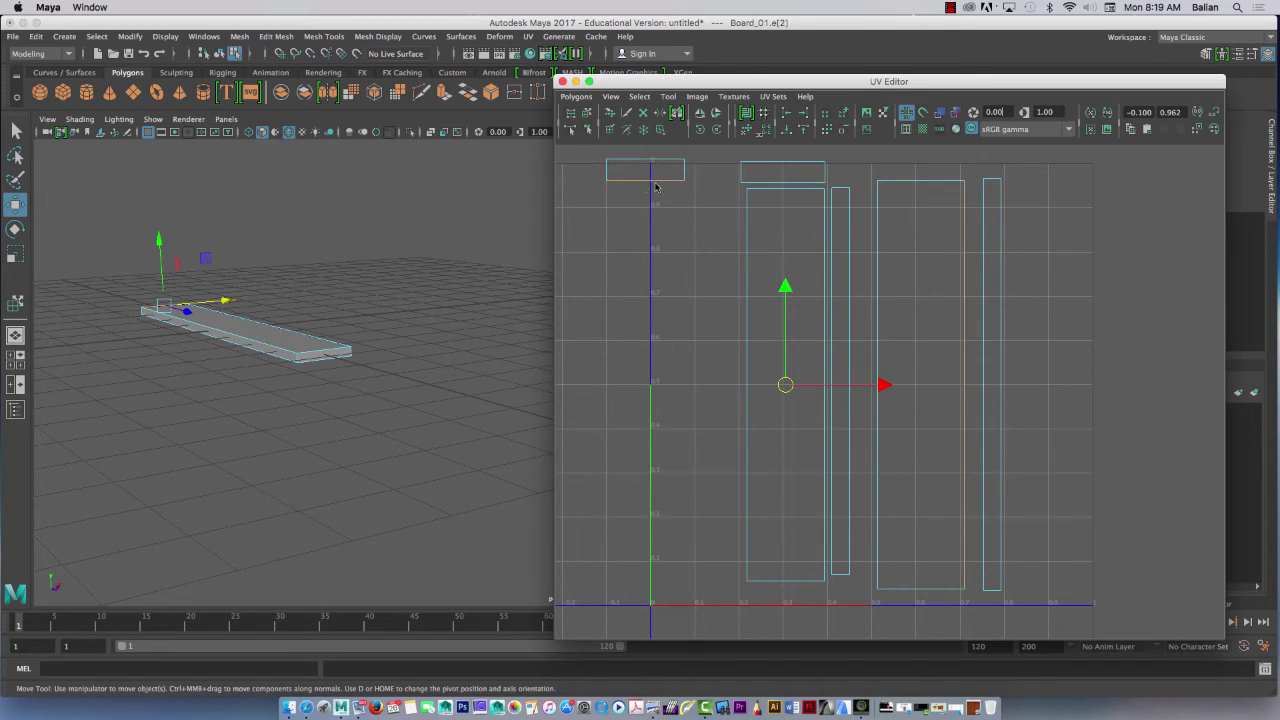
# Try rotating the selected edge's UVs by -45 degrees and undo the rotation.
pyautogui.click(716, 129)
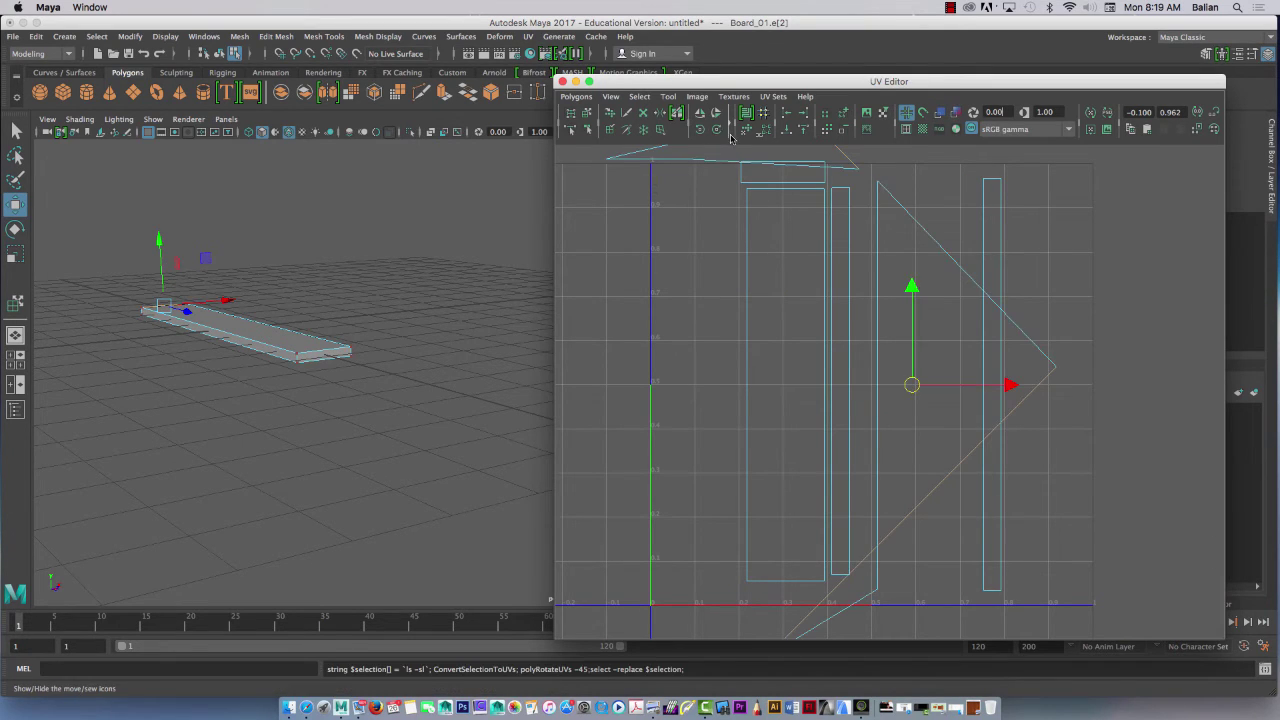
pyautogui.hotkey('ctrl', 'z')
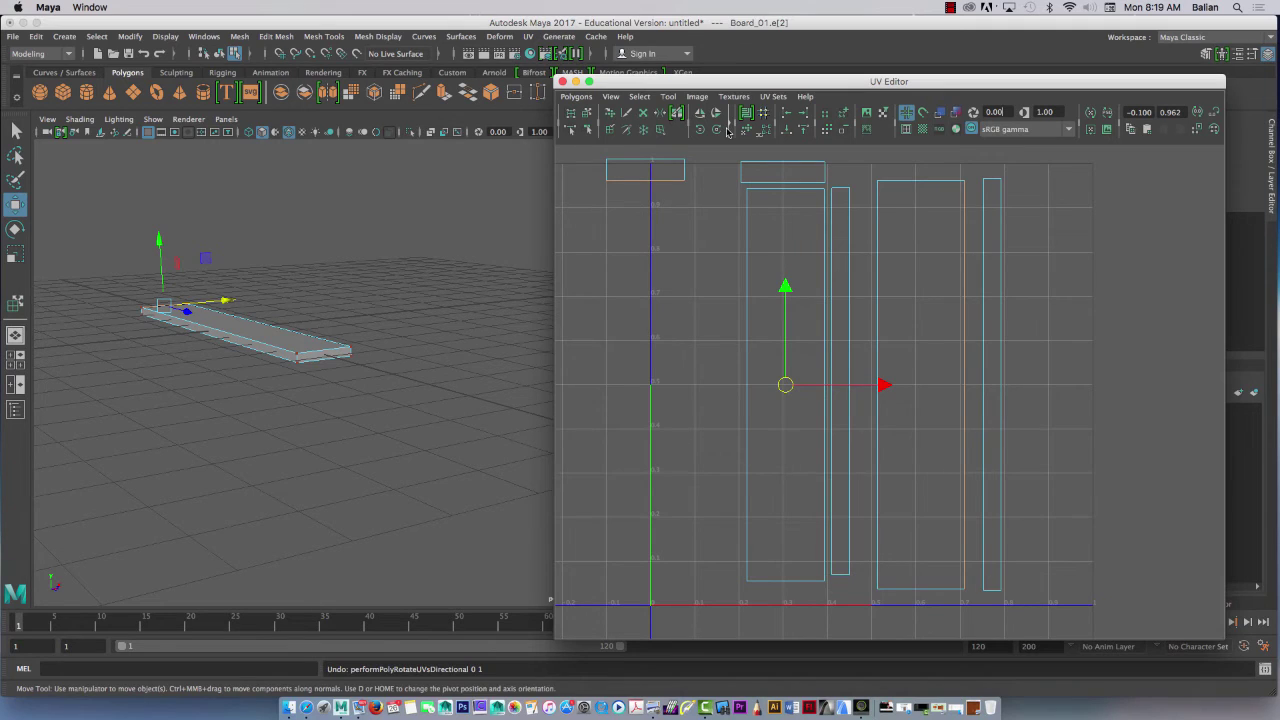
# Rotate the far end's shell twice by -45 degrees so it stands upright, and lower it to mid-height of the texture square.
pyautogui.moveTo(643, 169); pyautogui.dragTo(641, 206, button='right')
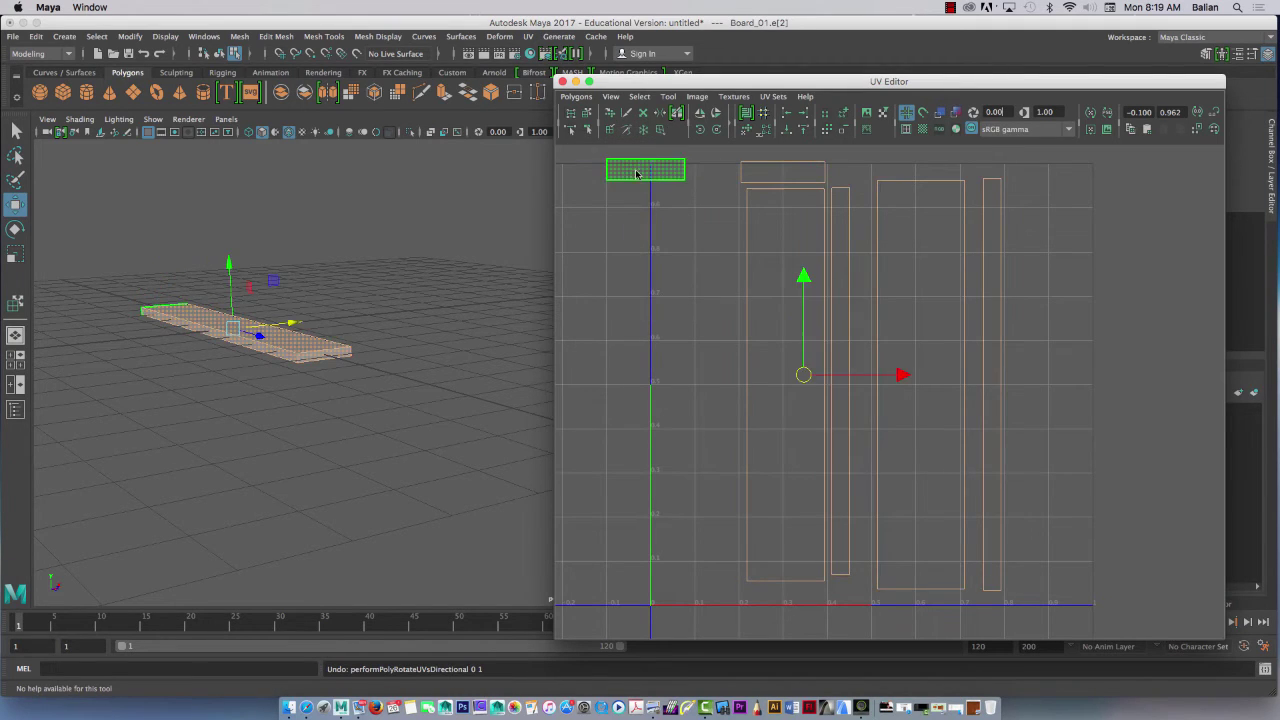
pyautogui.press('w')
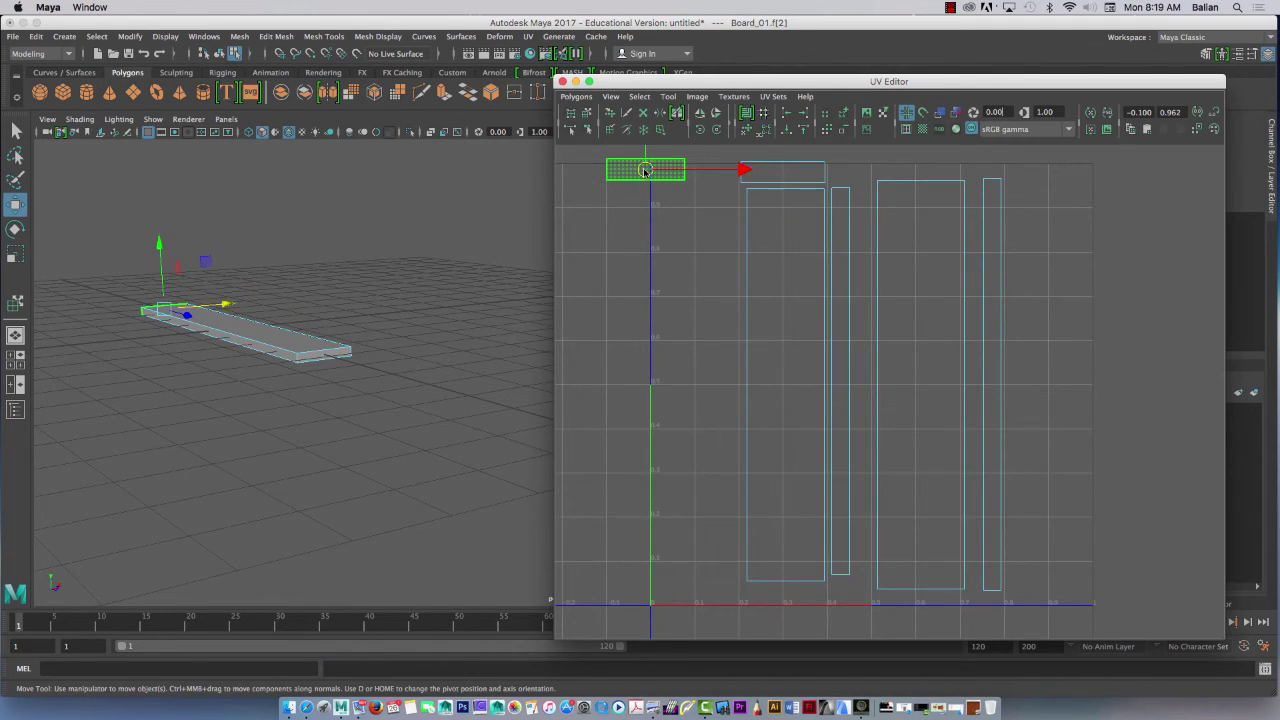
pyautogui.click(716, 129)
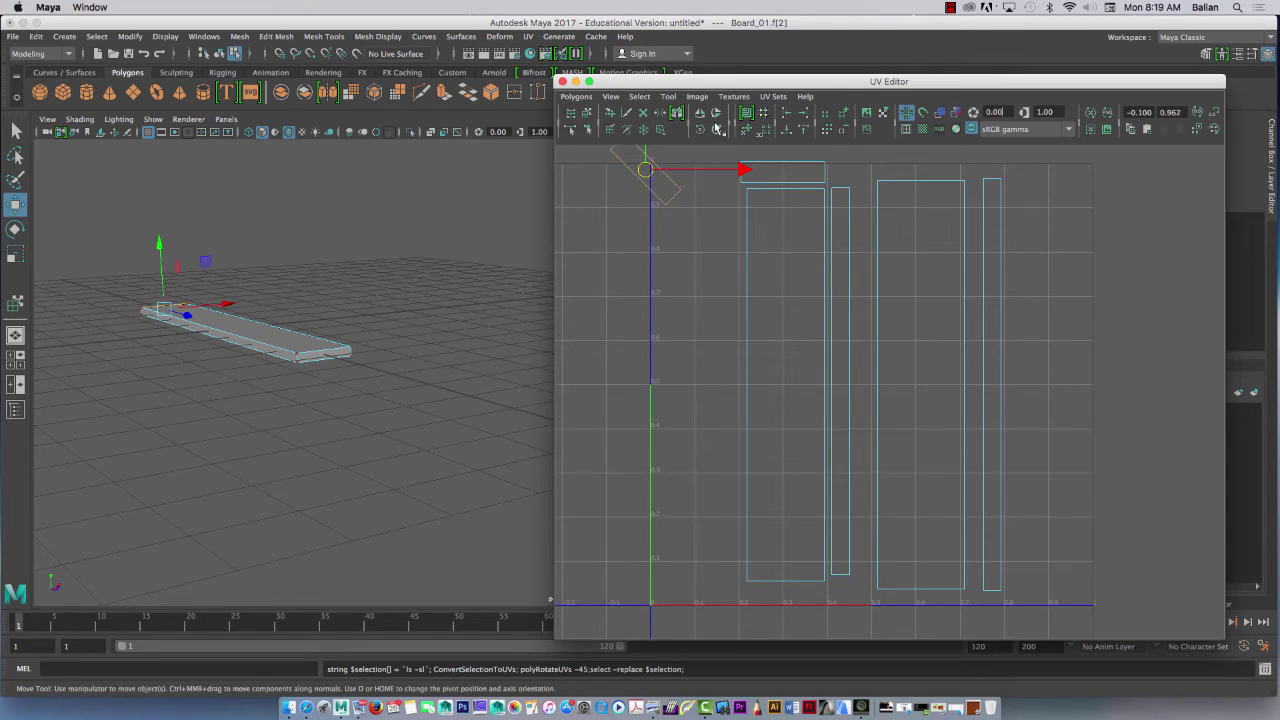
pyautogui.click(716, 129)
pyautogui.moveTo(645, 168); pyautogui.dragTo(650, 345)
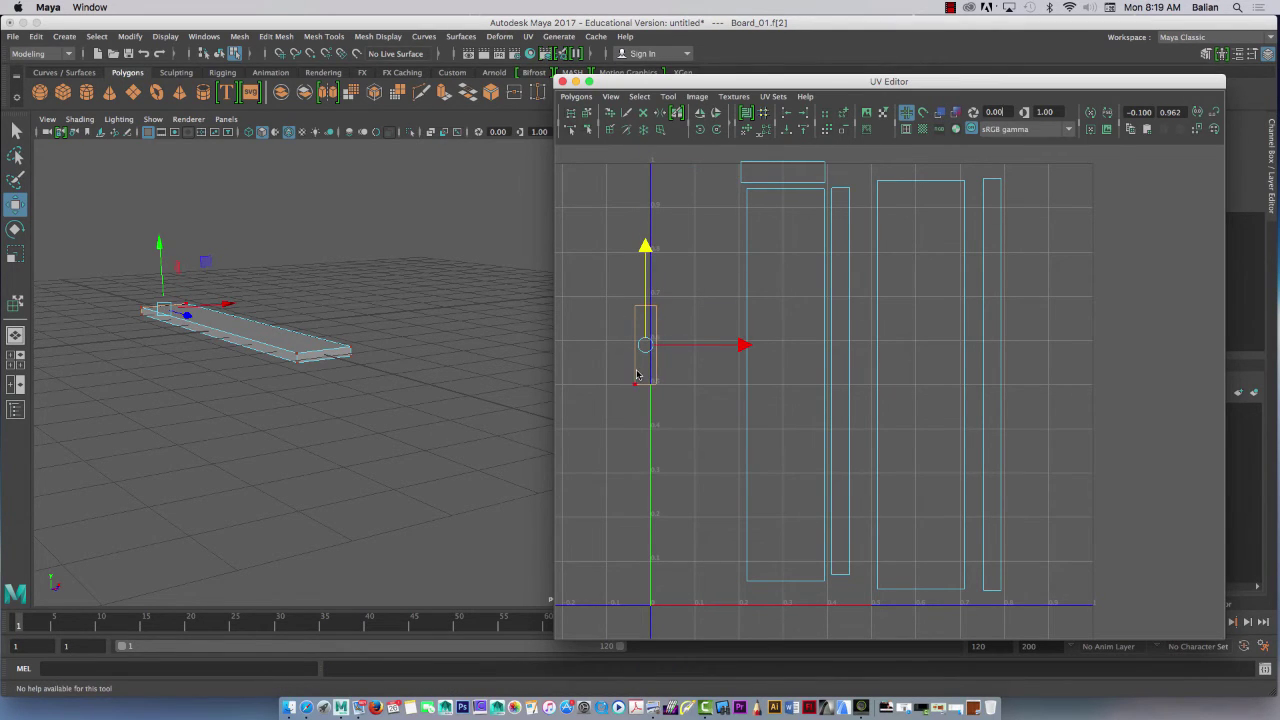
# Examine in edge mode which long edges match between the upright far end shell, the top face shell and the back side shell.
pyautogui.moveTo(637, 372)
pyautogui.mouseDown(button='right')
pyautogui.moveTo(600, 356)
pyautogui.moveTo(621, 340)
pyautogui.moveTo(634, 354)
pyautogui.mouseUp(button='right')
pyautogui.click(634, 350)
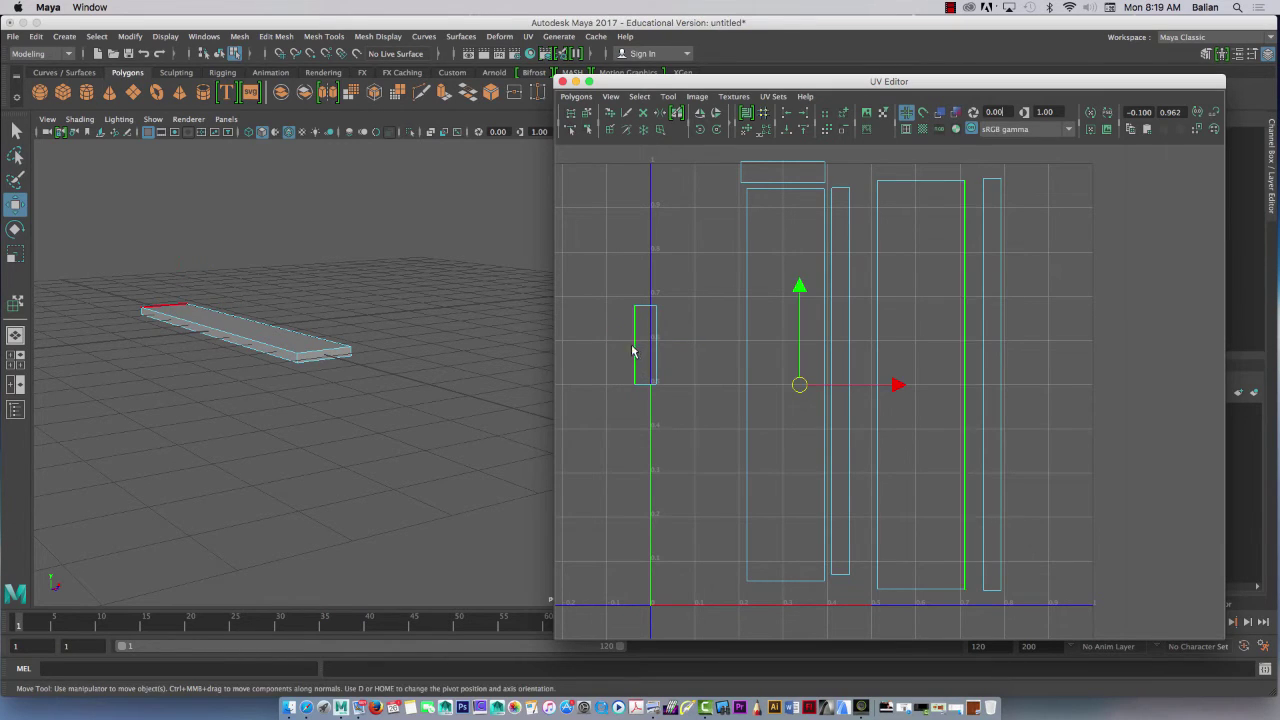
pyautogui.keyDown('shift'); pyautogui.click(993, 380); pyautogui.keyUp('shift')
pyautogui.keyDown('shift'); pyautogui.click(1001, 376); pyautogui.keyUp('shift')
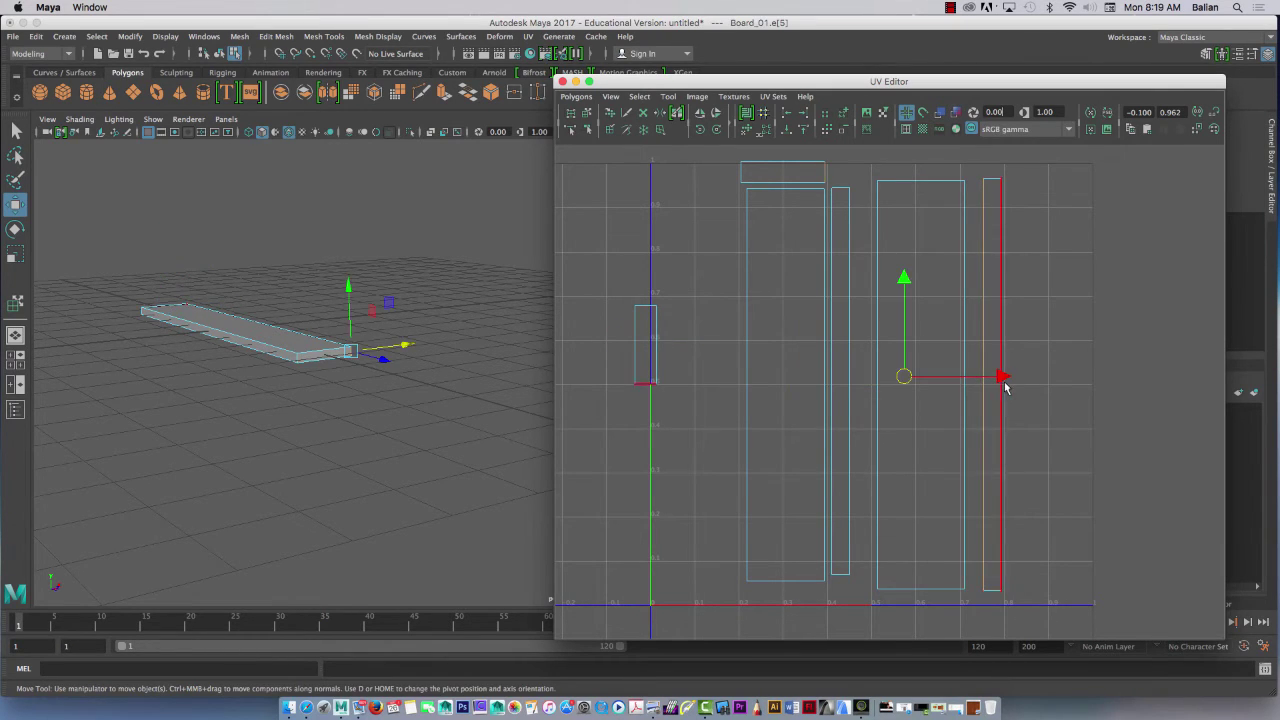
# Select the back side's narrow shell in face mode and move it out past the right border of the texture square.
pyautogui.moveTo(997, 467); pyautogui.dragTo(991, 505, button='right')
pyautogui.click(988, 458)
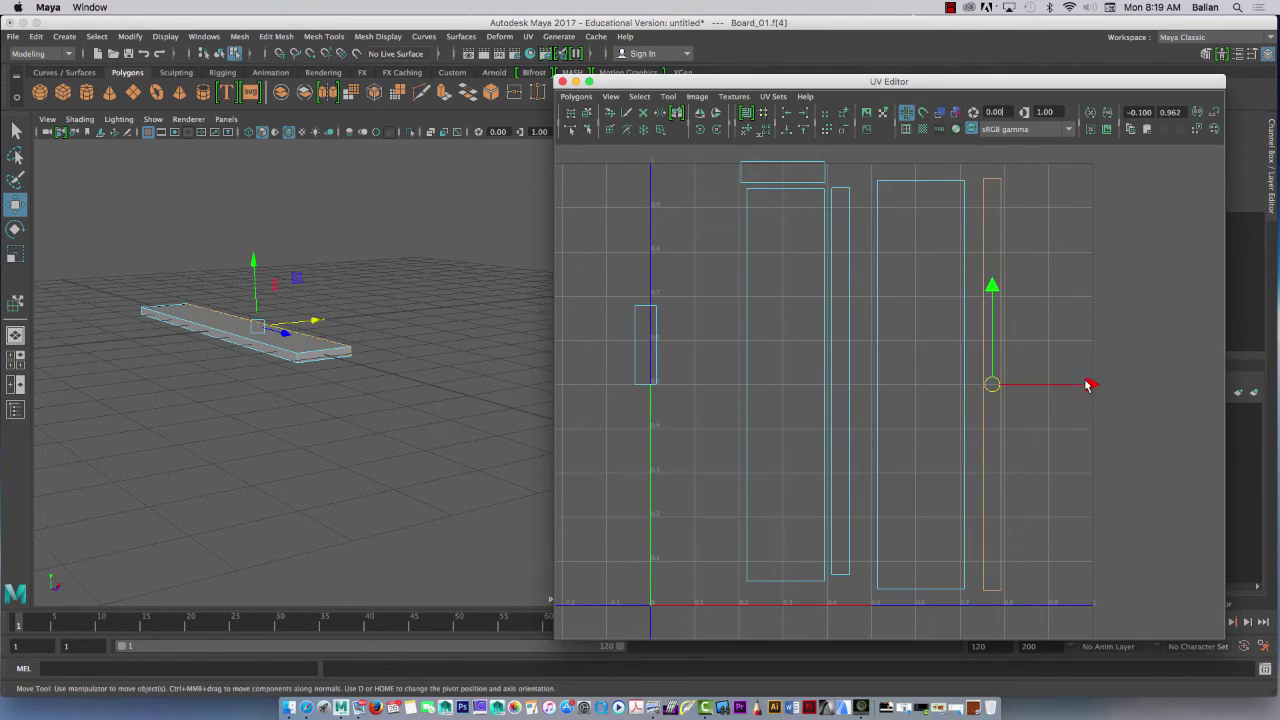
pyautogui.moveTo(1086, 386); pyautogui.dragTo(1223, 386)
# Place the far end's shell right beside the top face's shell and scale it vertically to match that shell's height.
pyautogui.click(639, 359)
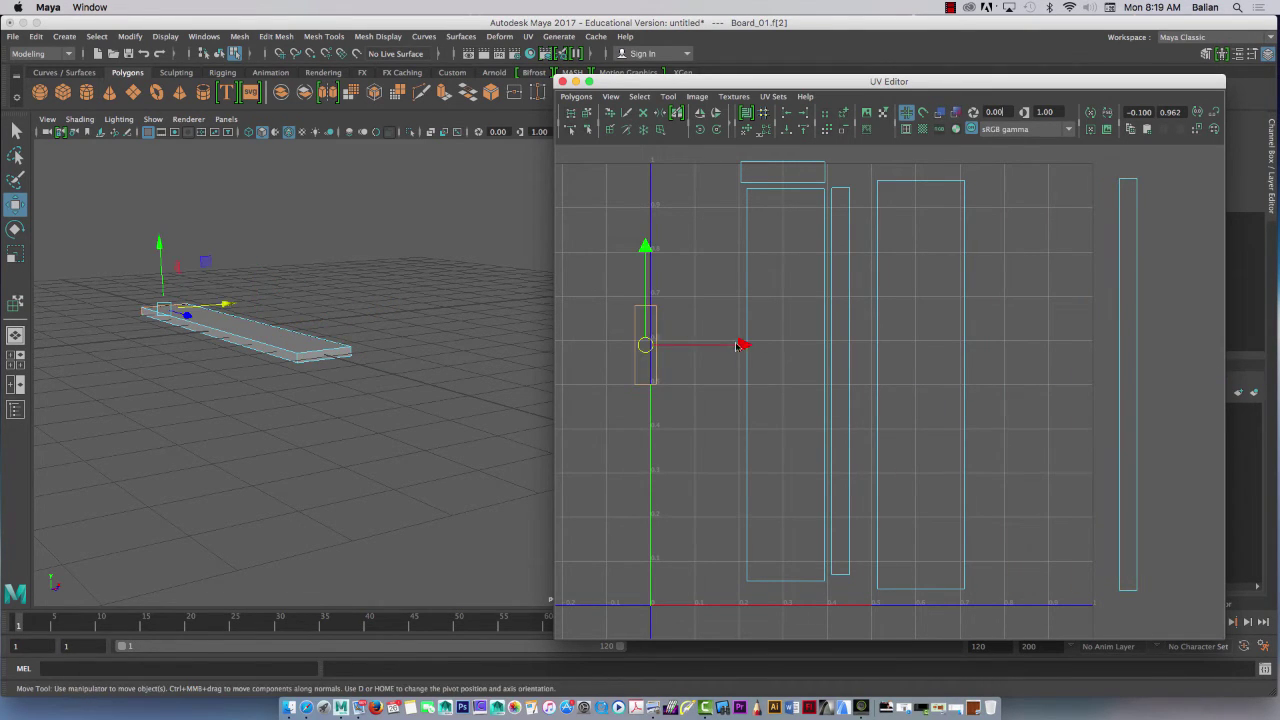
pyautogui.moveTo(743, 346); pyautogui.dragTo(1077, 361)
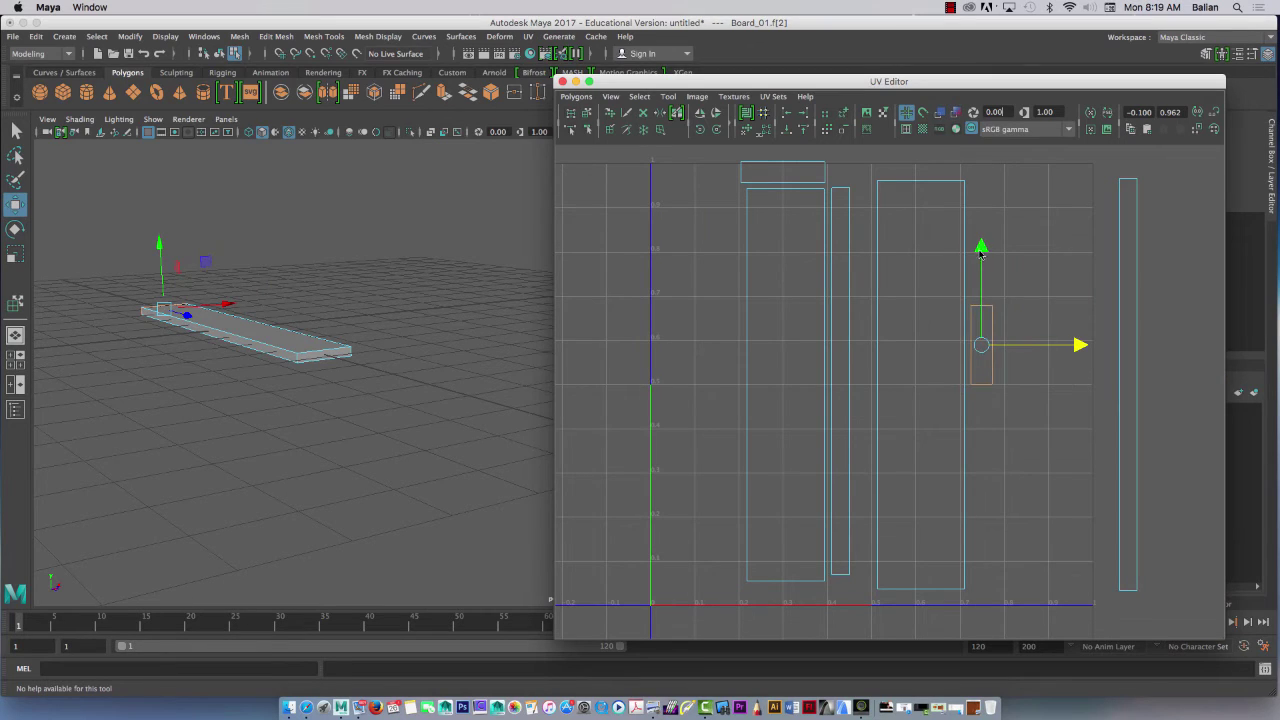
pyautogui.moveTo(981, 252); pyautogui.dragTo(981, 283)
pyautogui.press('r')
pyautogui.press('w')
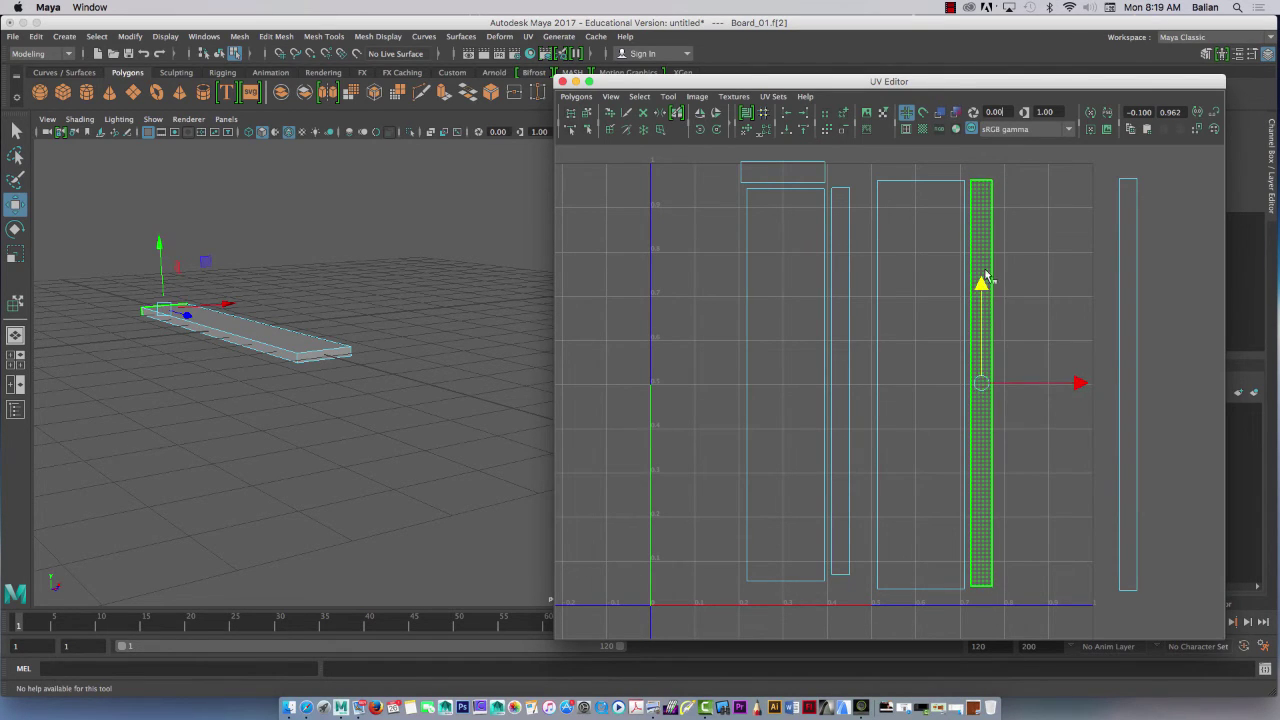
# Join the far end's shell to the top face's shell by selecting their shared long edge and applying Move and Sew.
pyautogui.moveTo(946, 358); pyautogui.dragTo(951, 330, button='right')
pyautogui.click(966, 348)
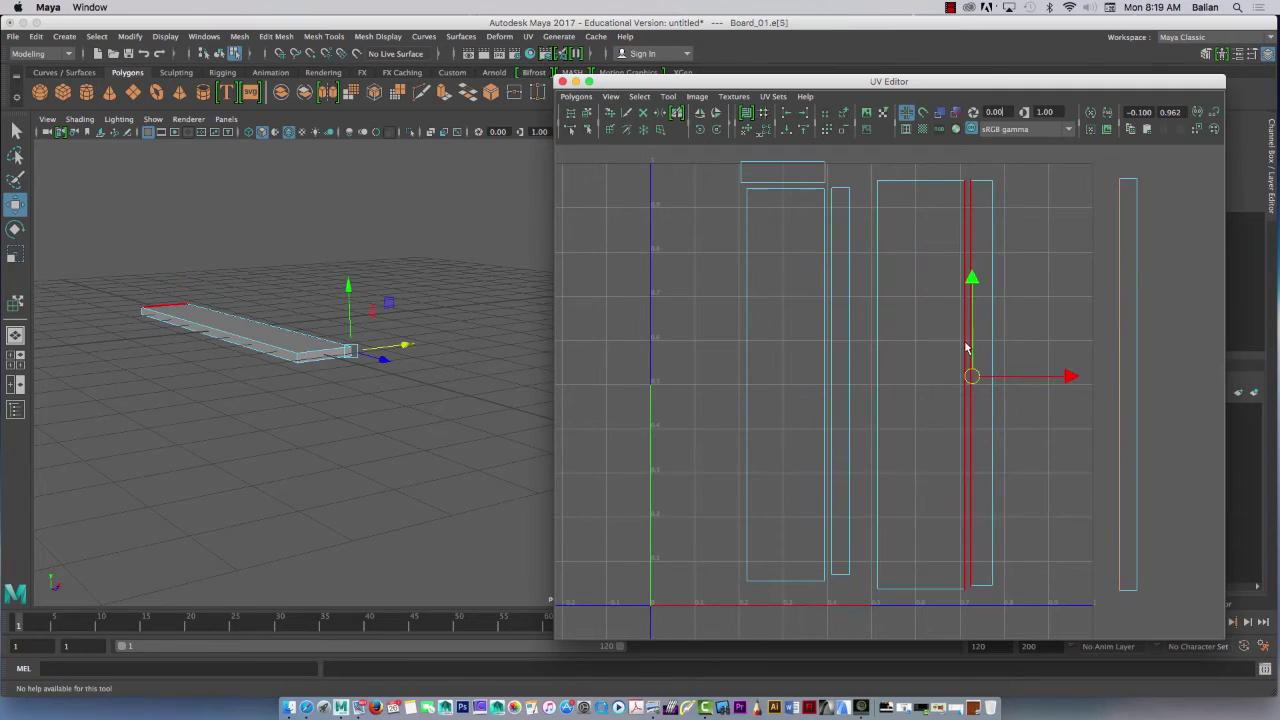
pyautogui.click(968, 348)
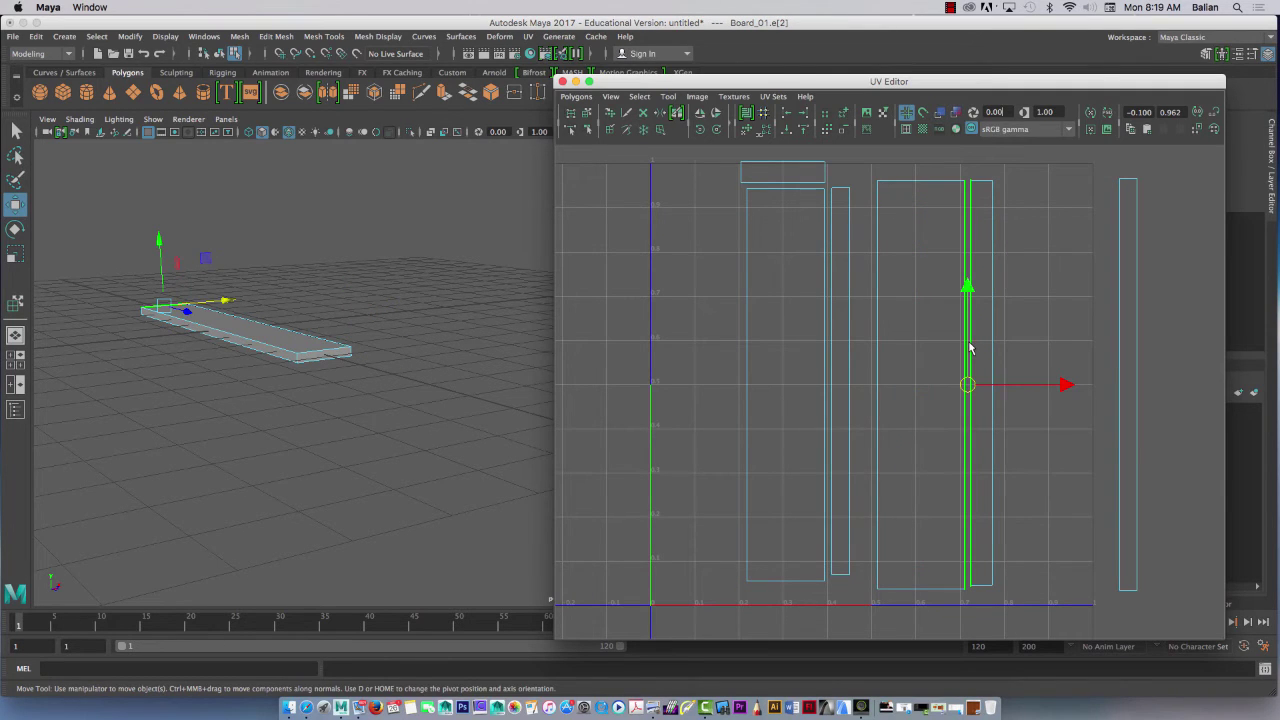
pyautogui.click(576, 96)
pyautogui.click(584, 566)
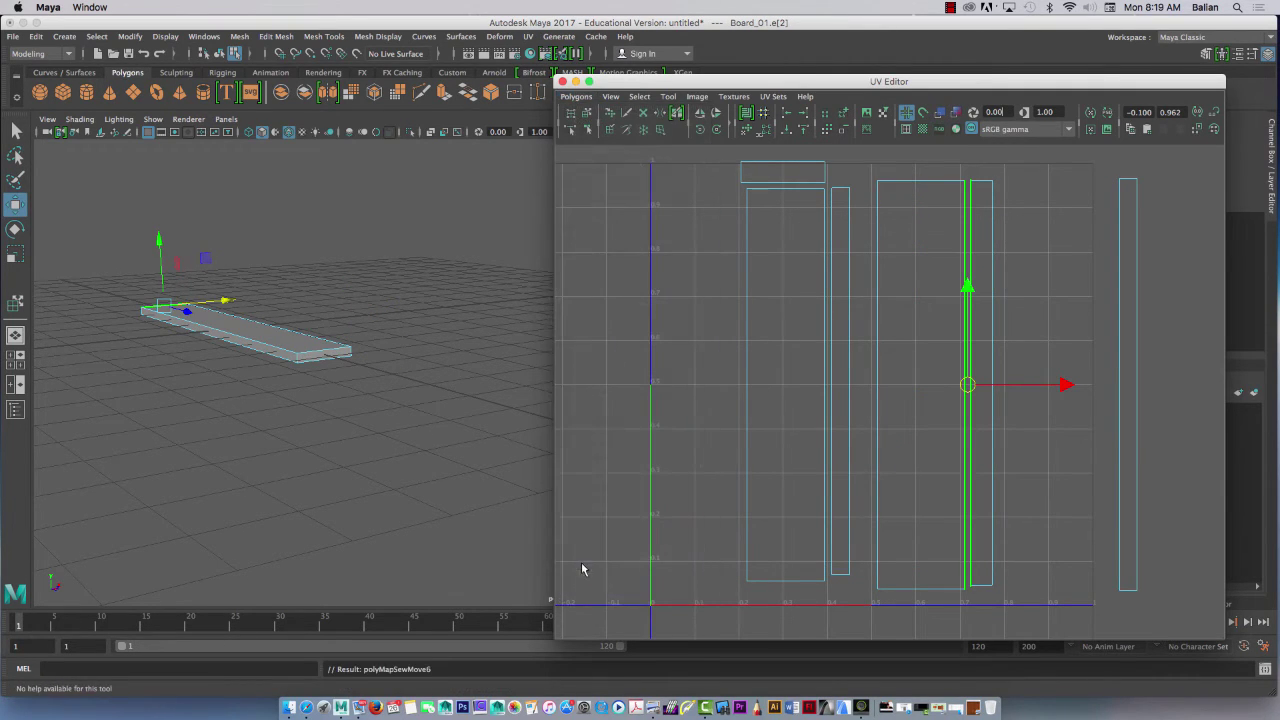
pyautogui.click(586, 562)
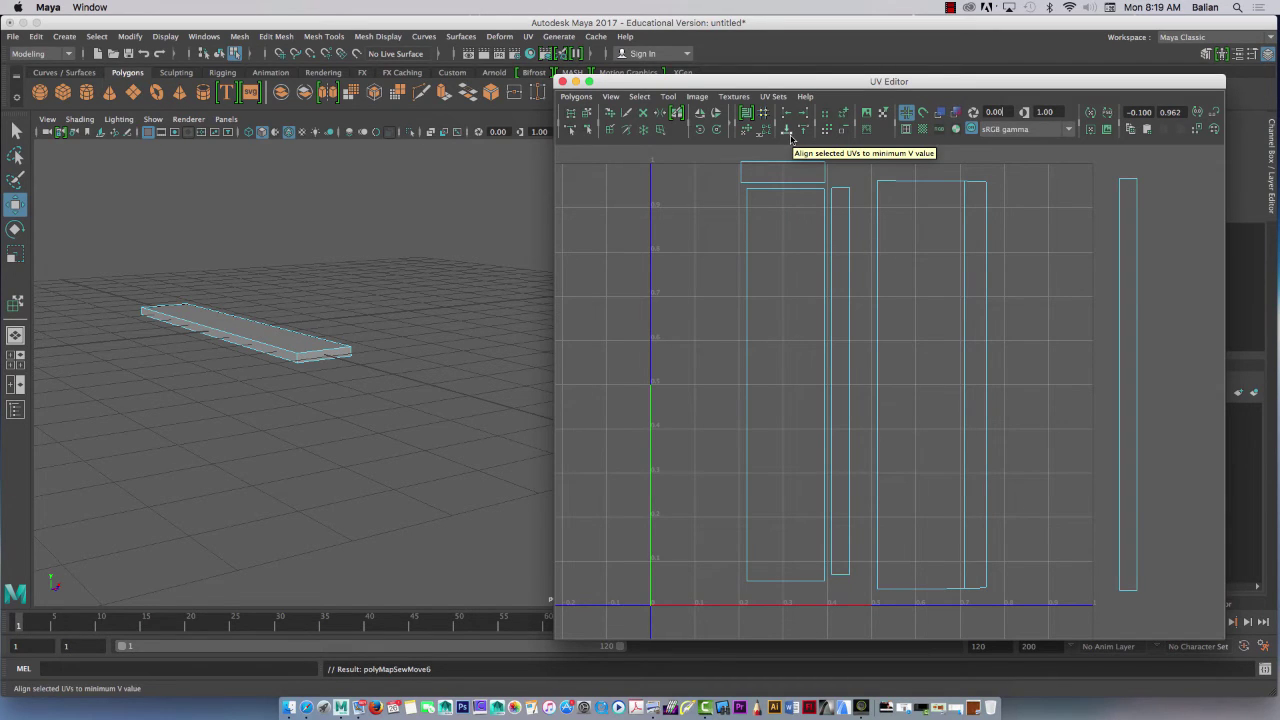
# Select edges of the underside, front side and back side shells one by one to examine which edges they share.
pyautogui.click(782, 580)
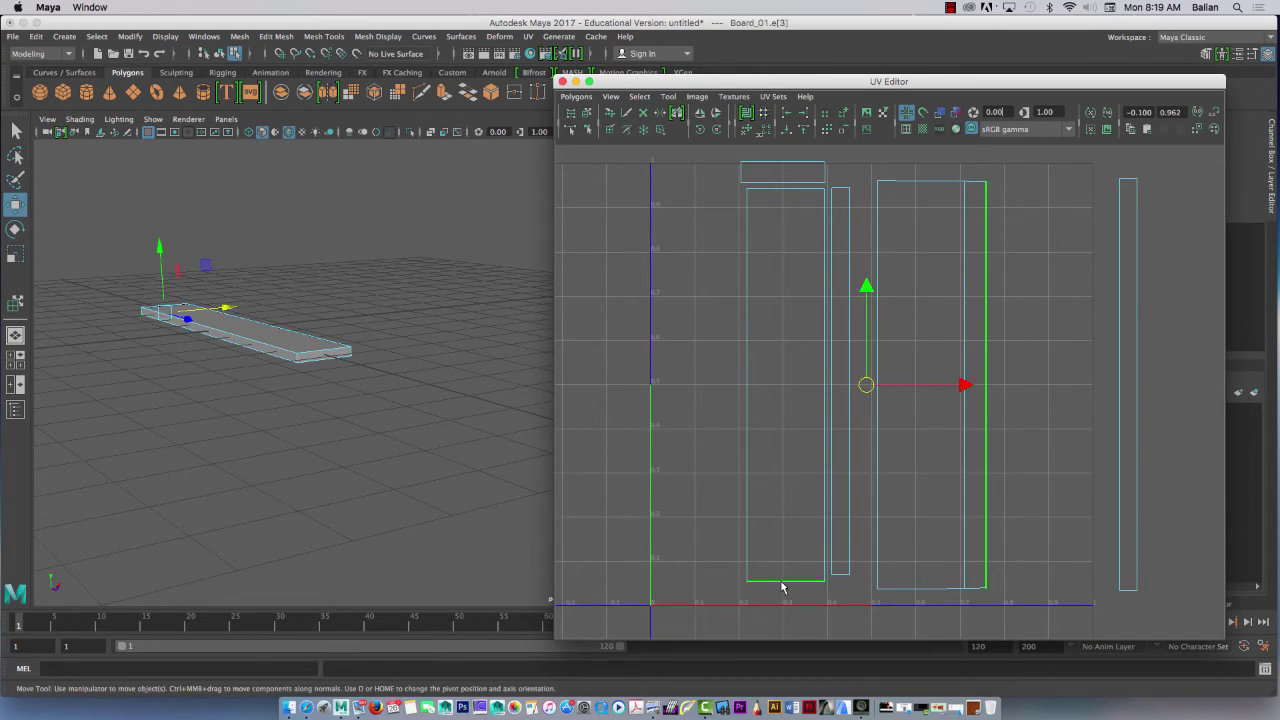
pyautogui.click(1133, 526)
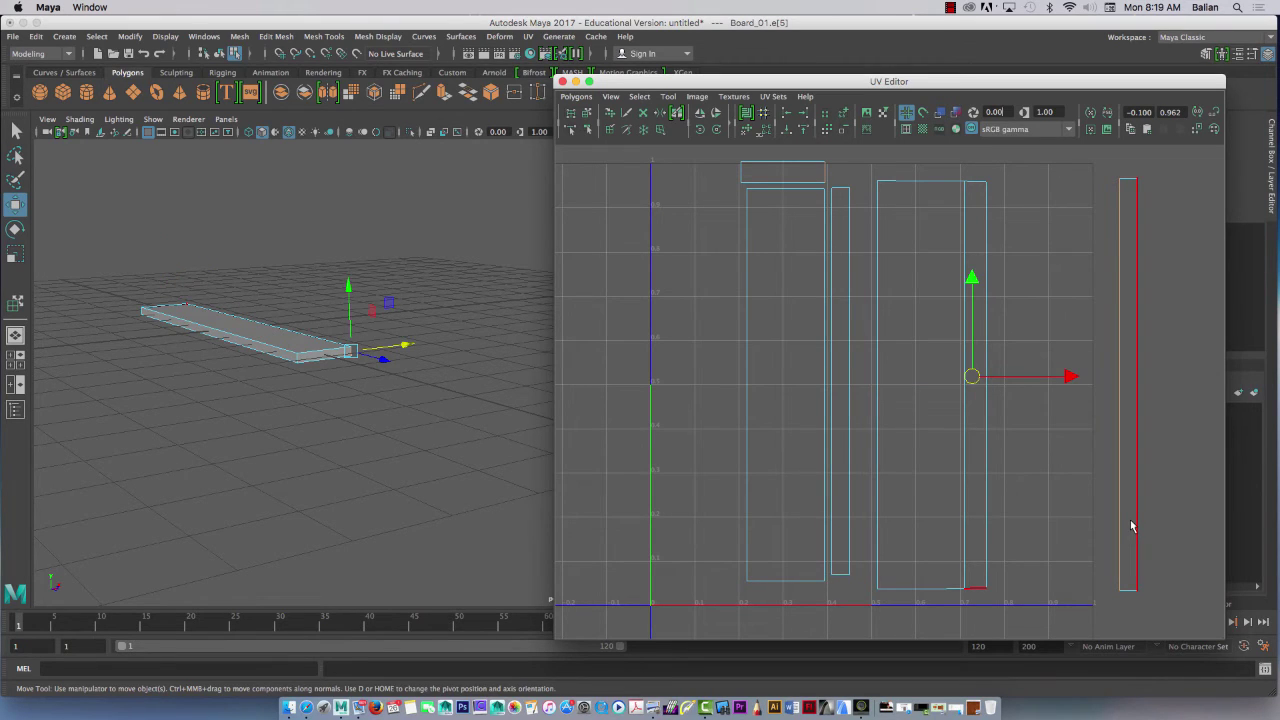
pyautogui.click(1130, 591)
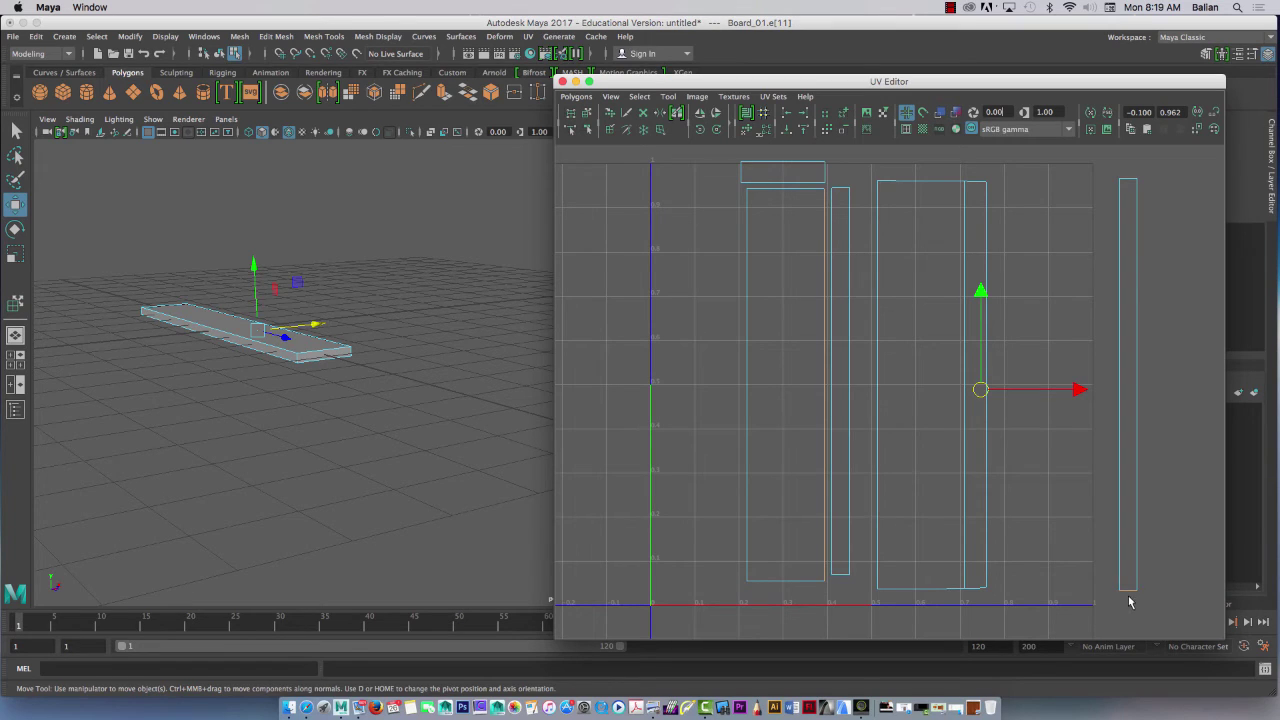
pyautogui.click(851, 510)
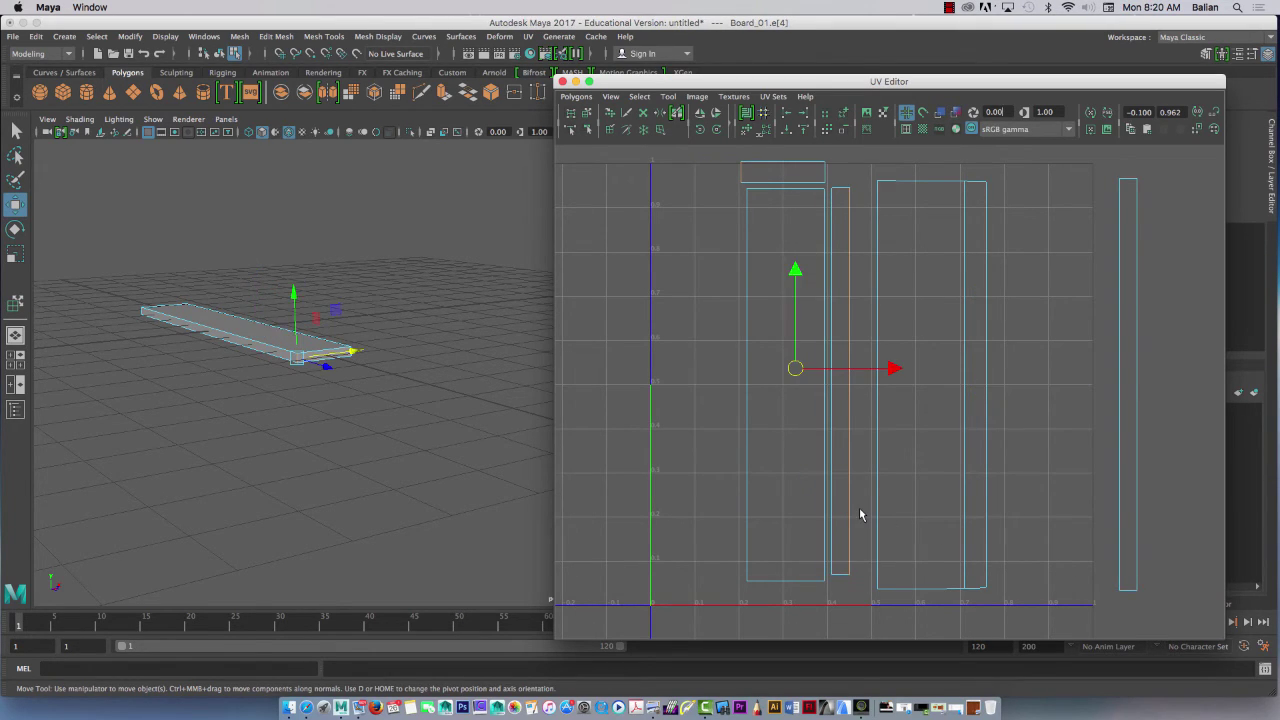
pyautogui.click(842, 580)
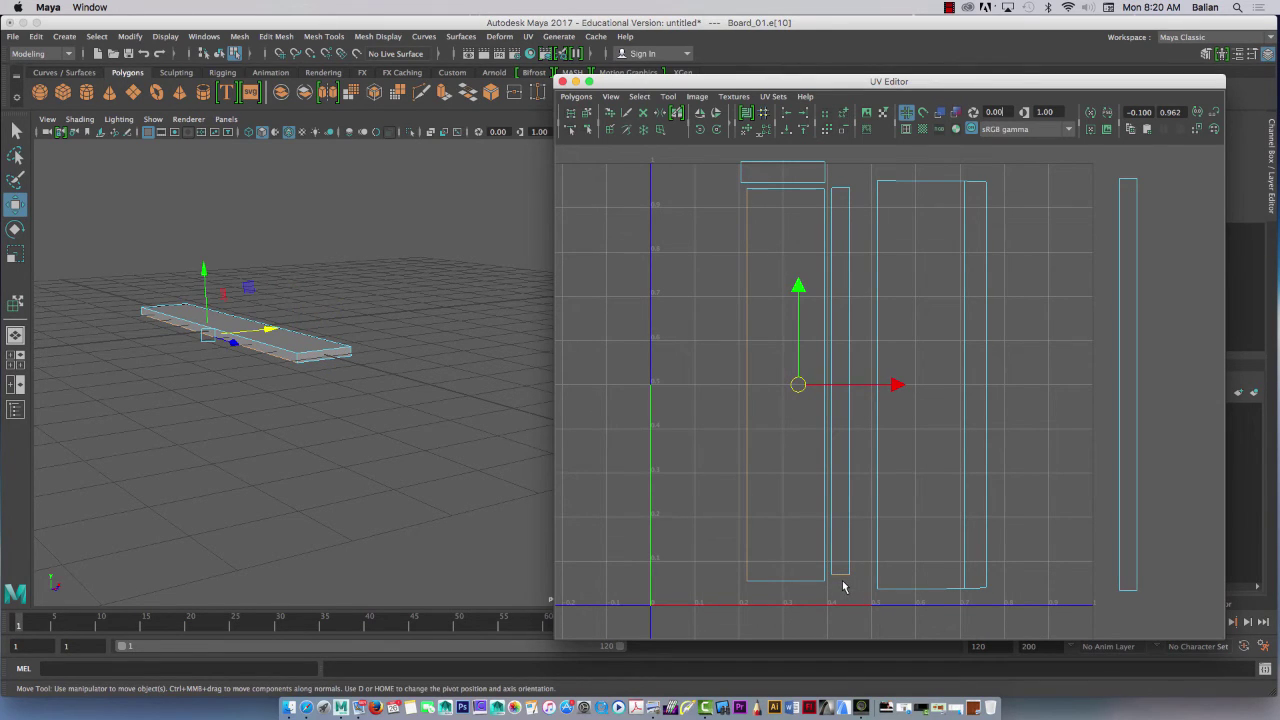
pyautogui.click(833, 556)
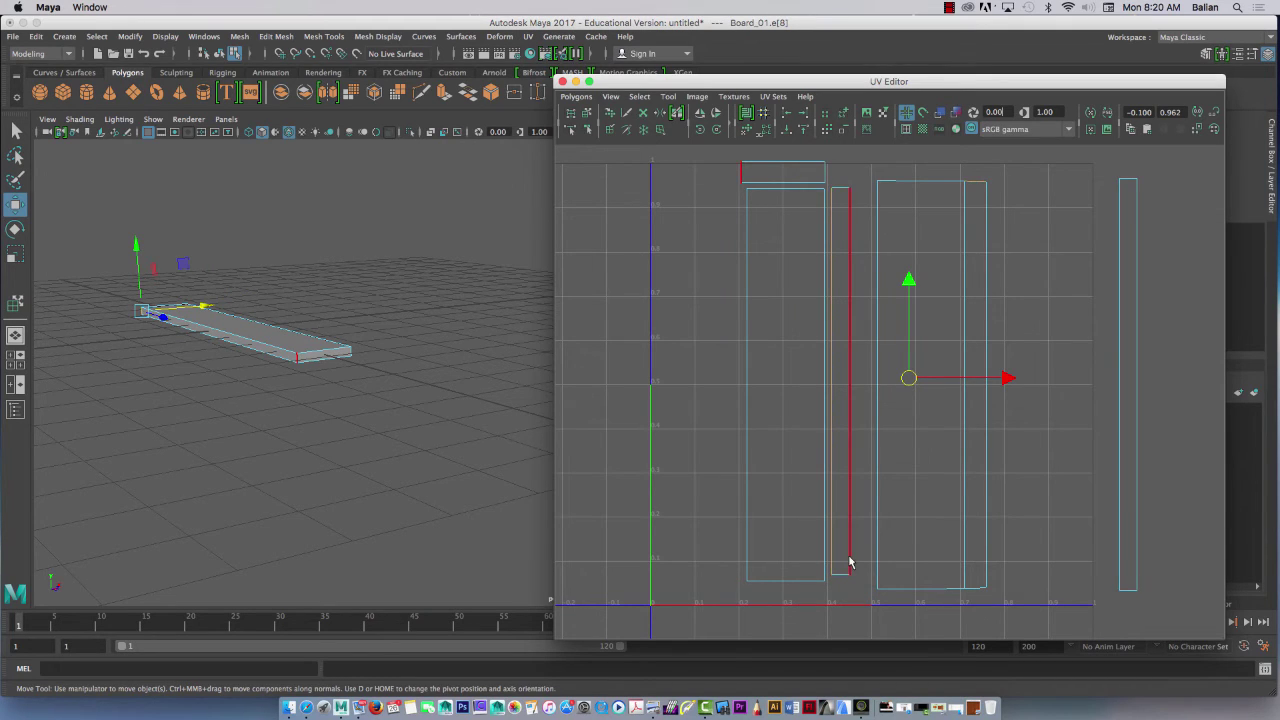
pyautogui.click(823, 430)
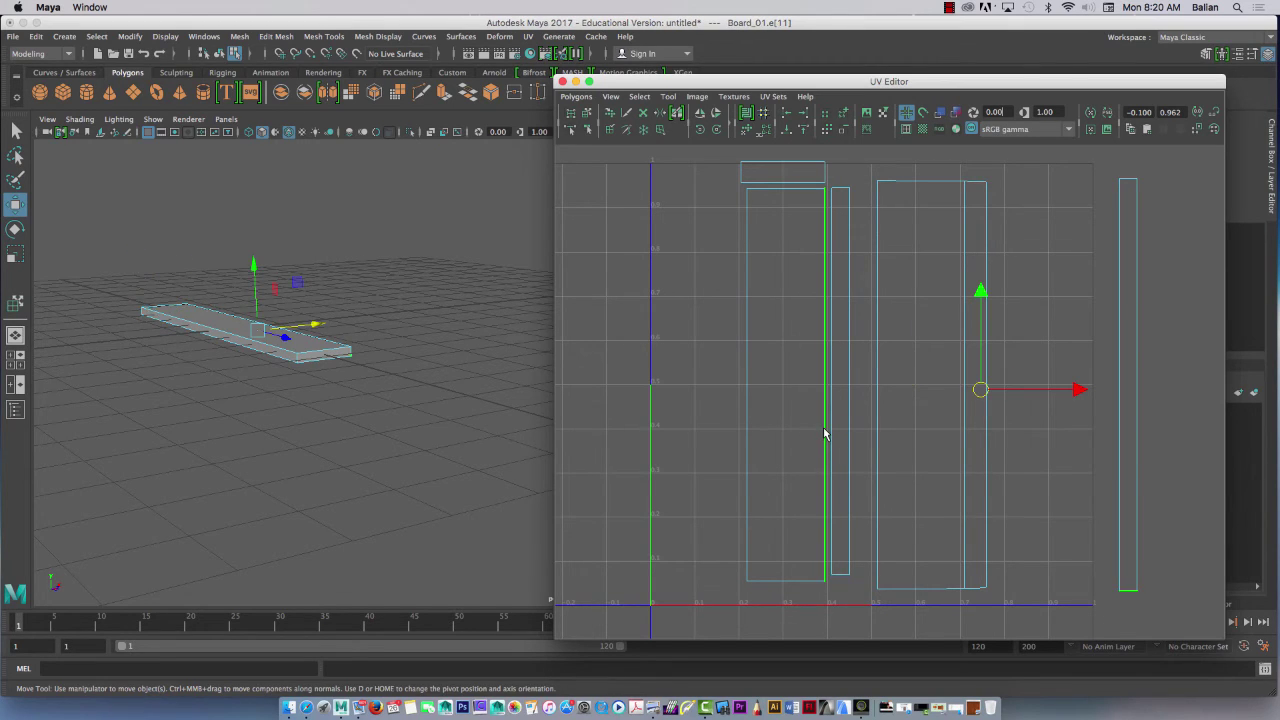
pyautogui.click(860, 472)
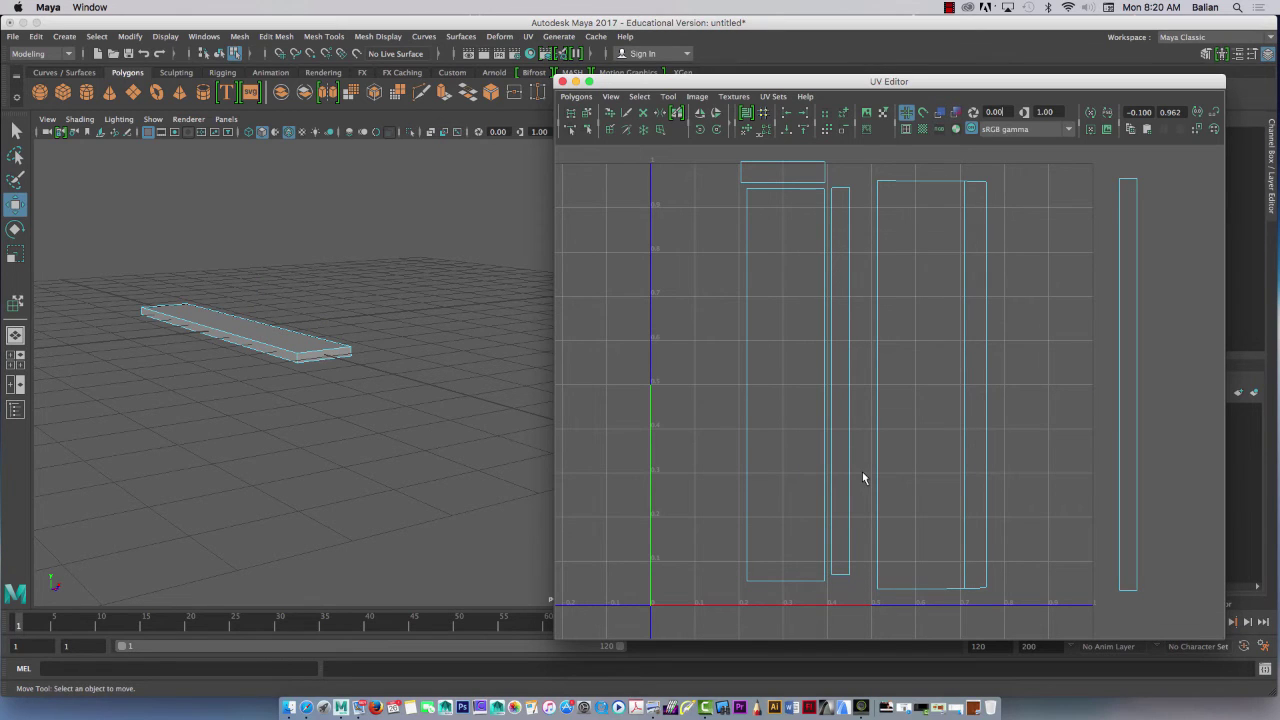
pyautogui.click(747, 329)
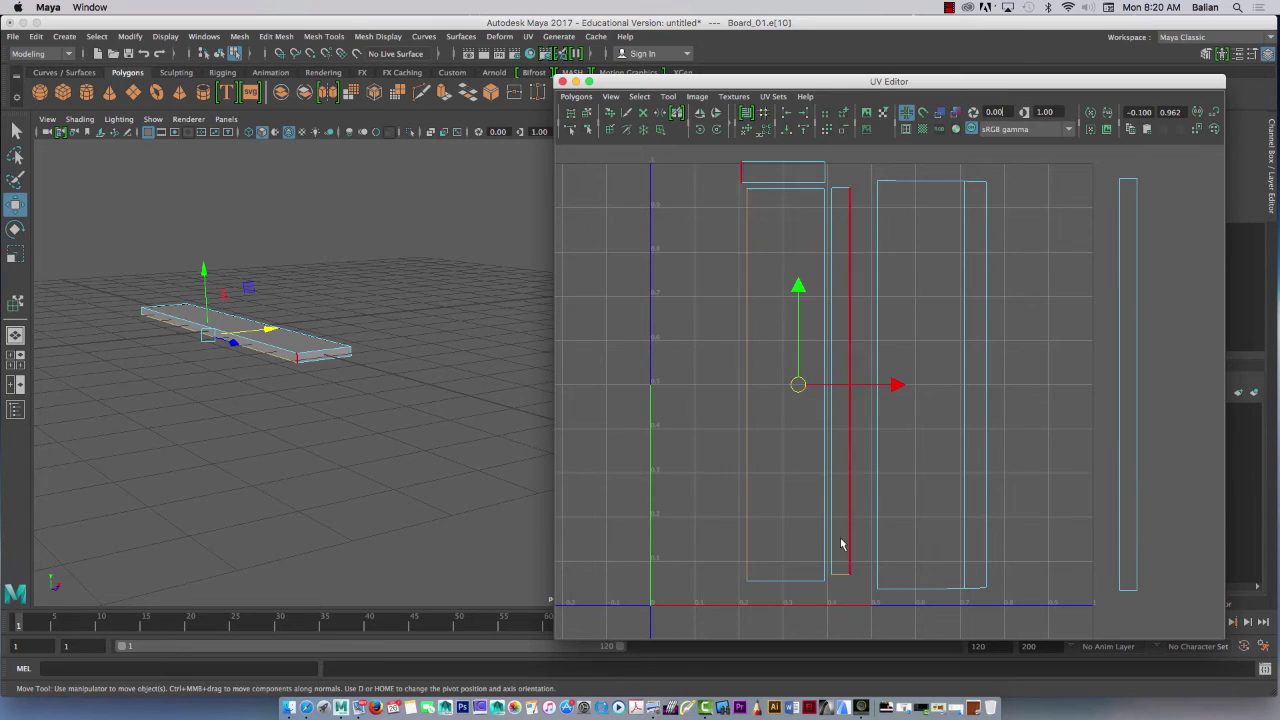
# Turn the front side's narrow shell 90 degrees counterclockwise to lie horizontally and move it to the left of the underside's shell.
pyautogui.moveTo(839, 298); pyautogui.dragTo(840, 343, button='right')
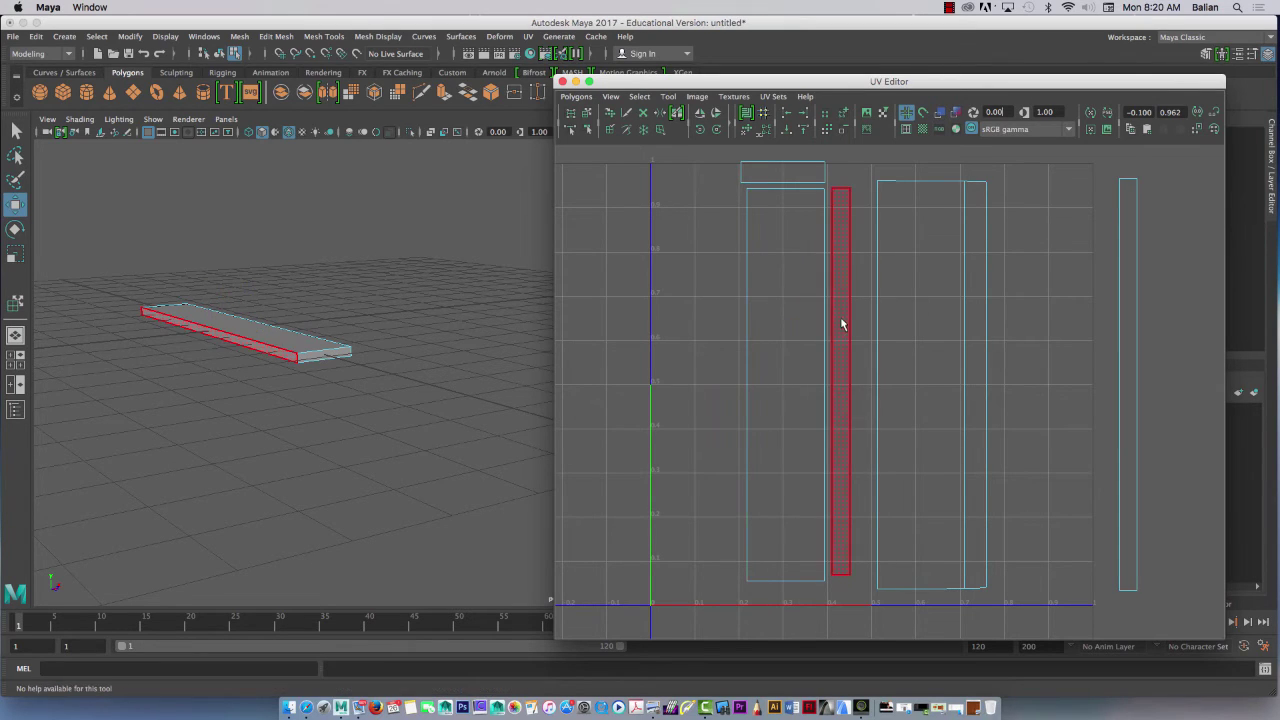
pyautogui.click(843, 325)
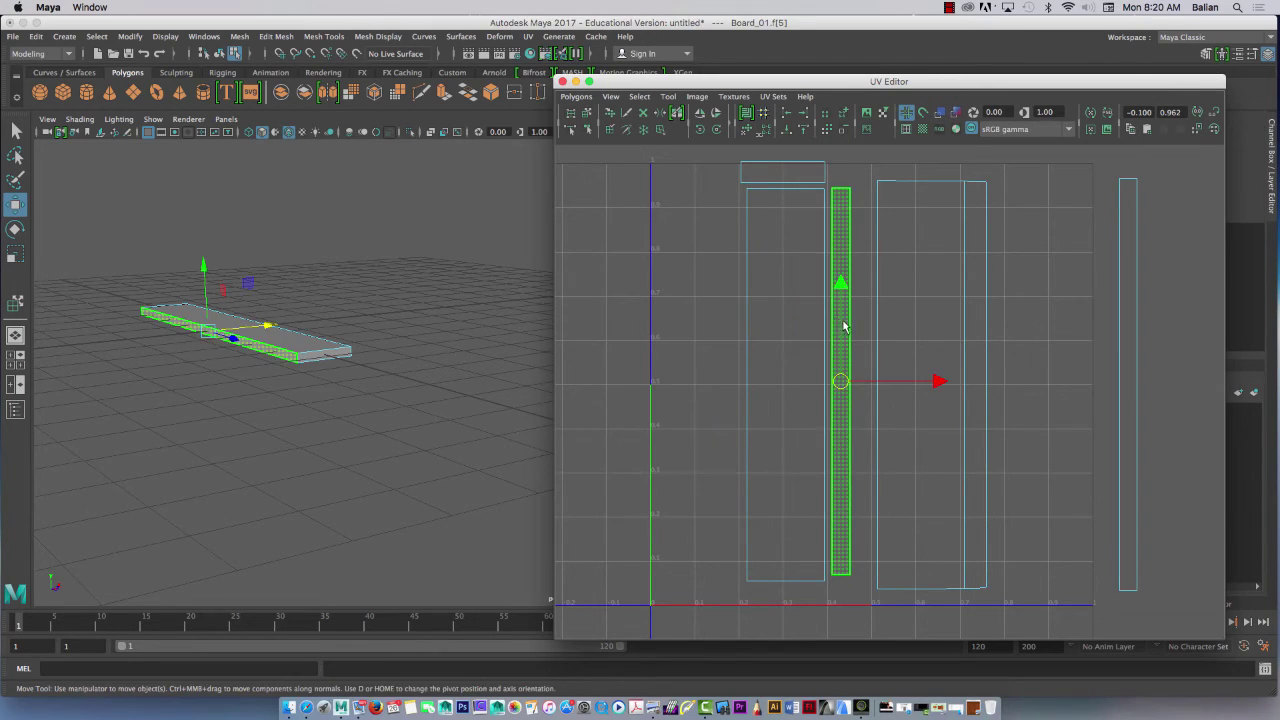
pyautogui.click(701, 132)
pyautogui.click(701, 132)
pyautogui.moveTo(938, 386); pyautogui.dragTo(634, 388)
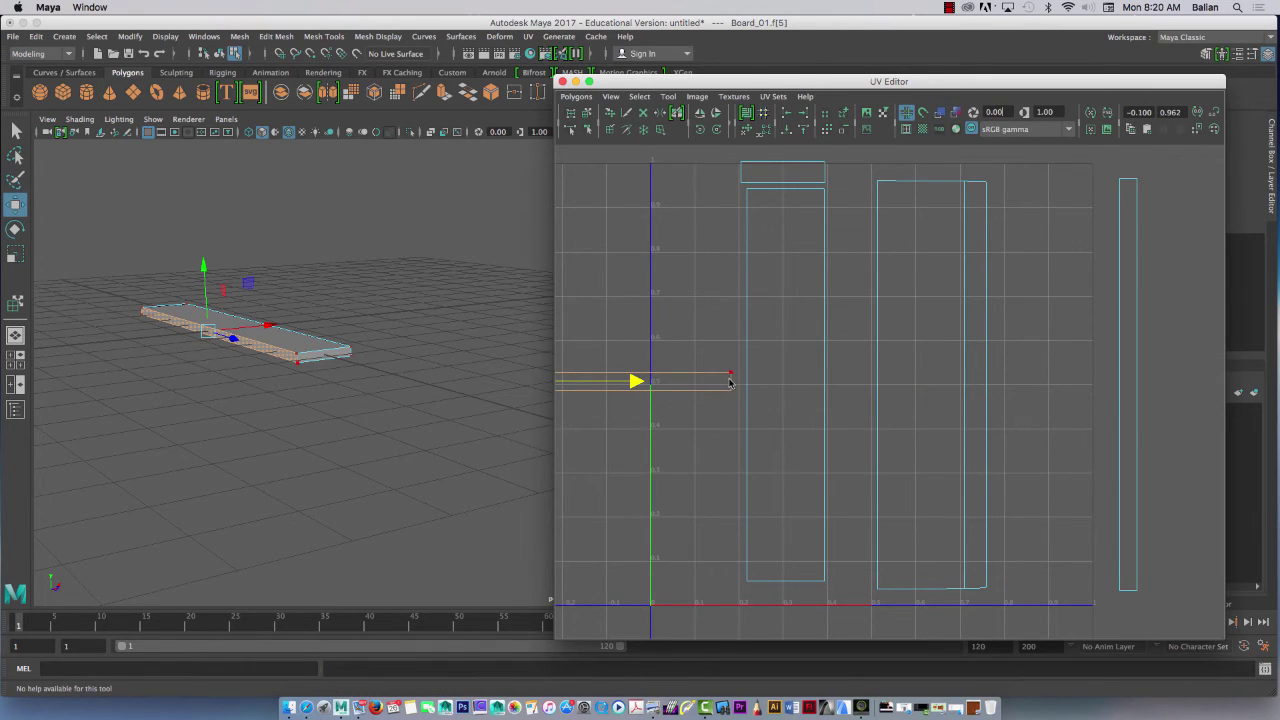
# Try to join the front side's horizontal shell to the underside's left long edge with Move and Sew.
pyautogui.moveTo(729, 382); pyautogui.dragTo(738, 358, button='right')
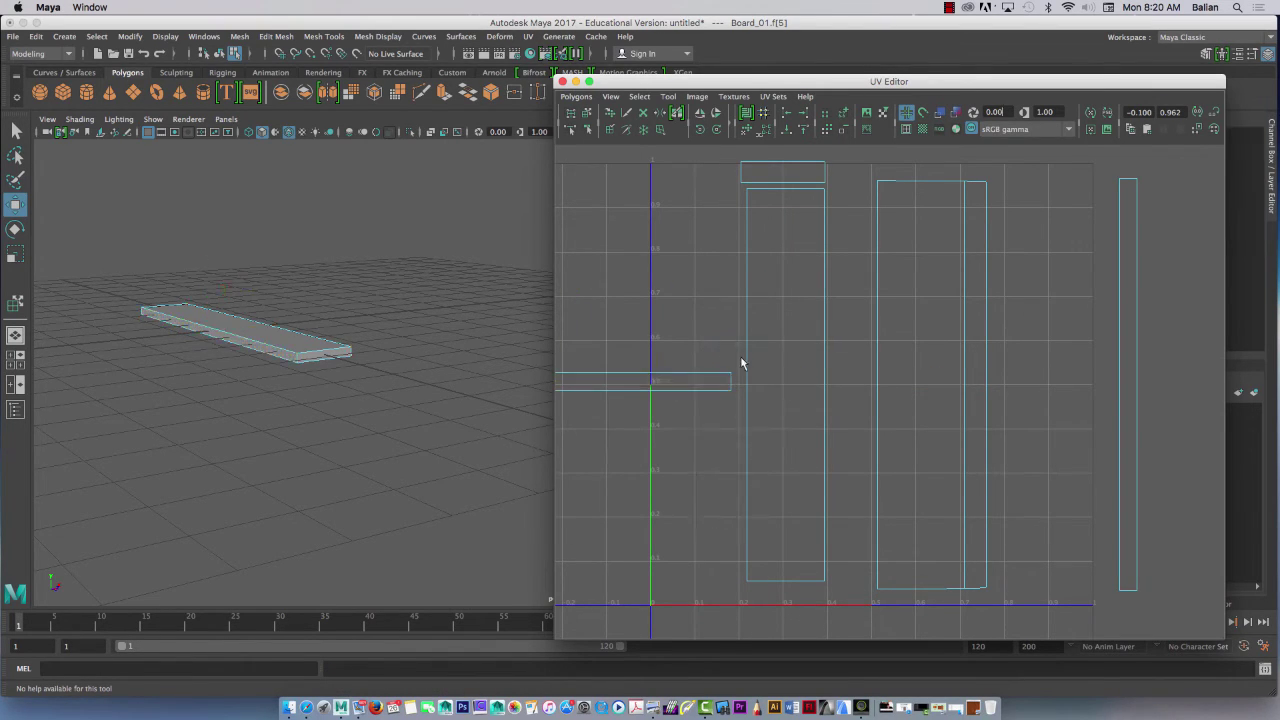
pyautogui.click(730, 382)
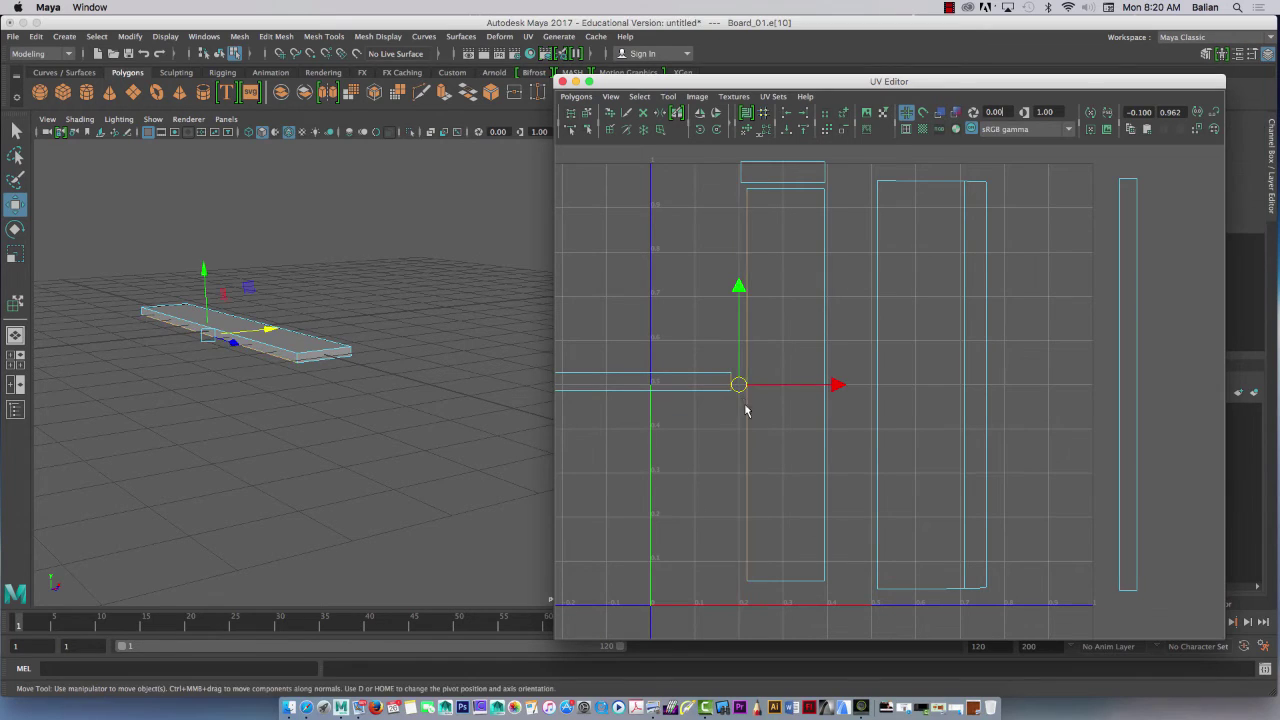
pyautogui.click(576, 96)
pyautogui.click(596, 561)
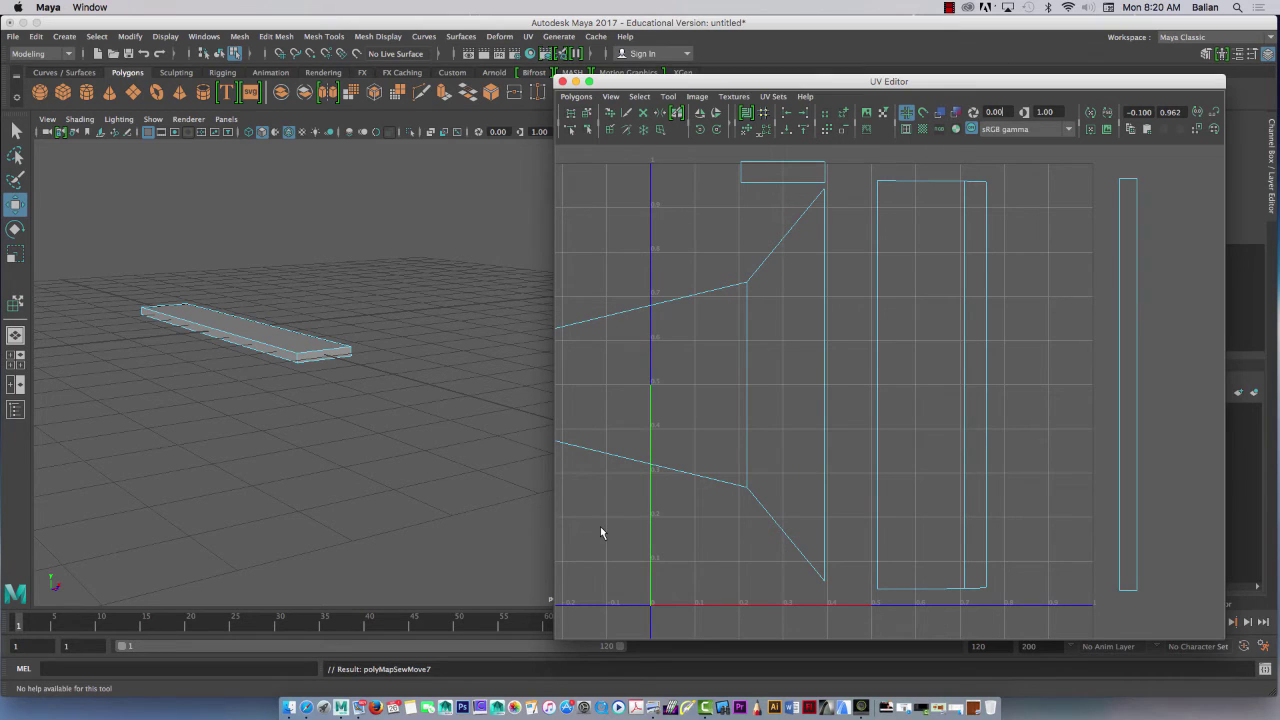
# Inspect a corner vertex of the distorted shell and undo the last Move and Sew, back to the front side's shell selection.
pyautogui.keyDown('alt'); pyautogui.moveTo(723, 368); pyautogui.dragTo(617, 277, button='right'); pyautogui.keyUp('alt')
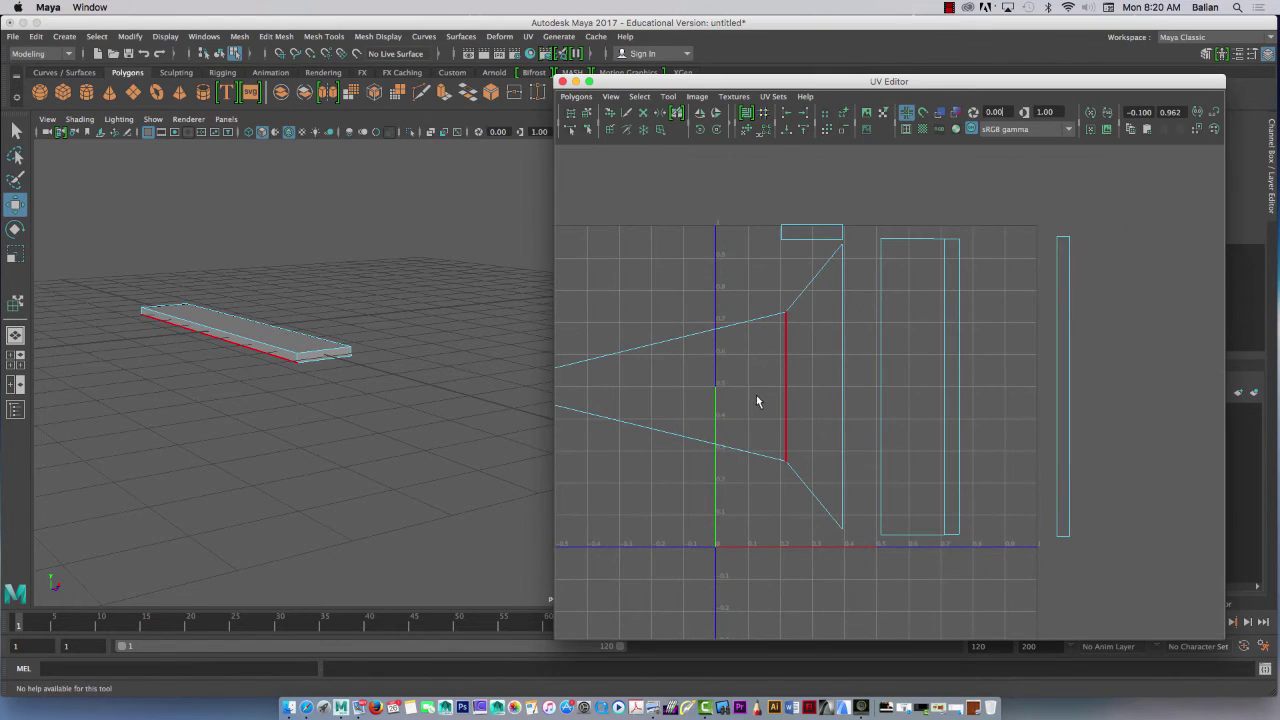
pyautogui.moveTo(753, 402); pyautogui.dragTo(702, 380, button='right')
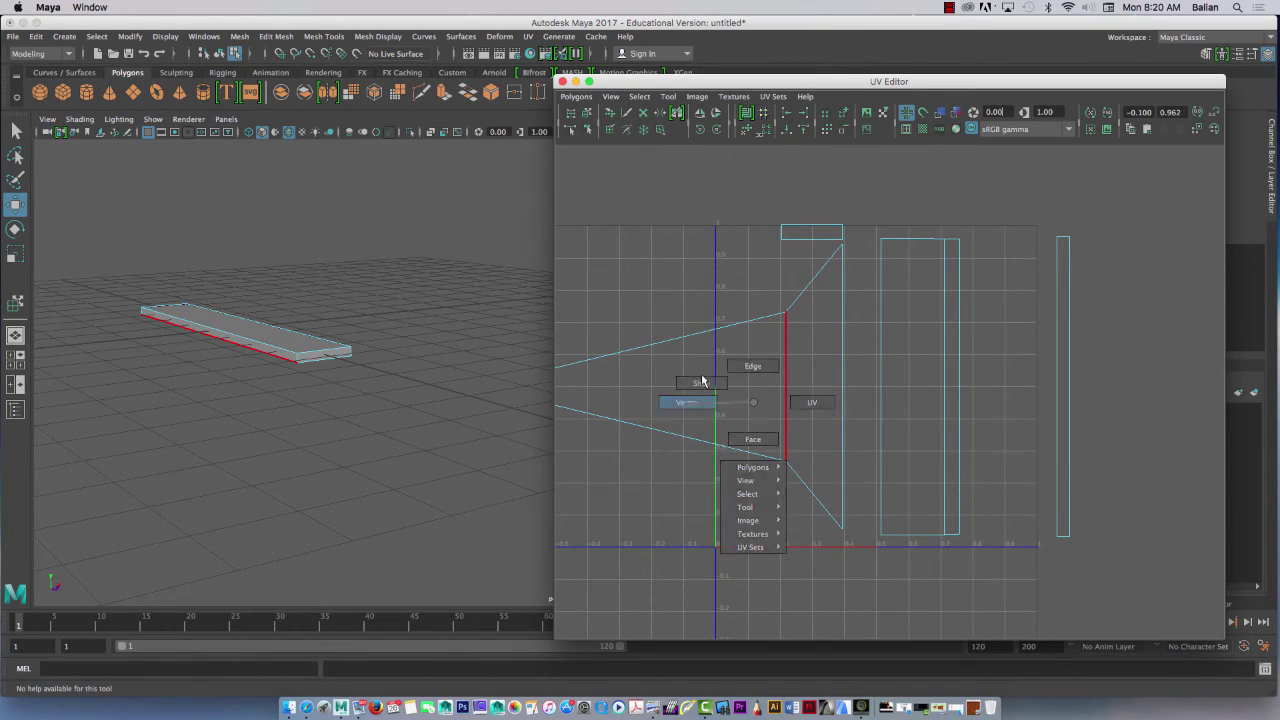
pyautogui.press('w')
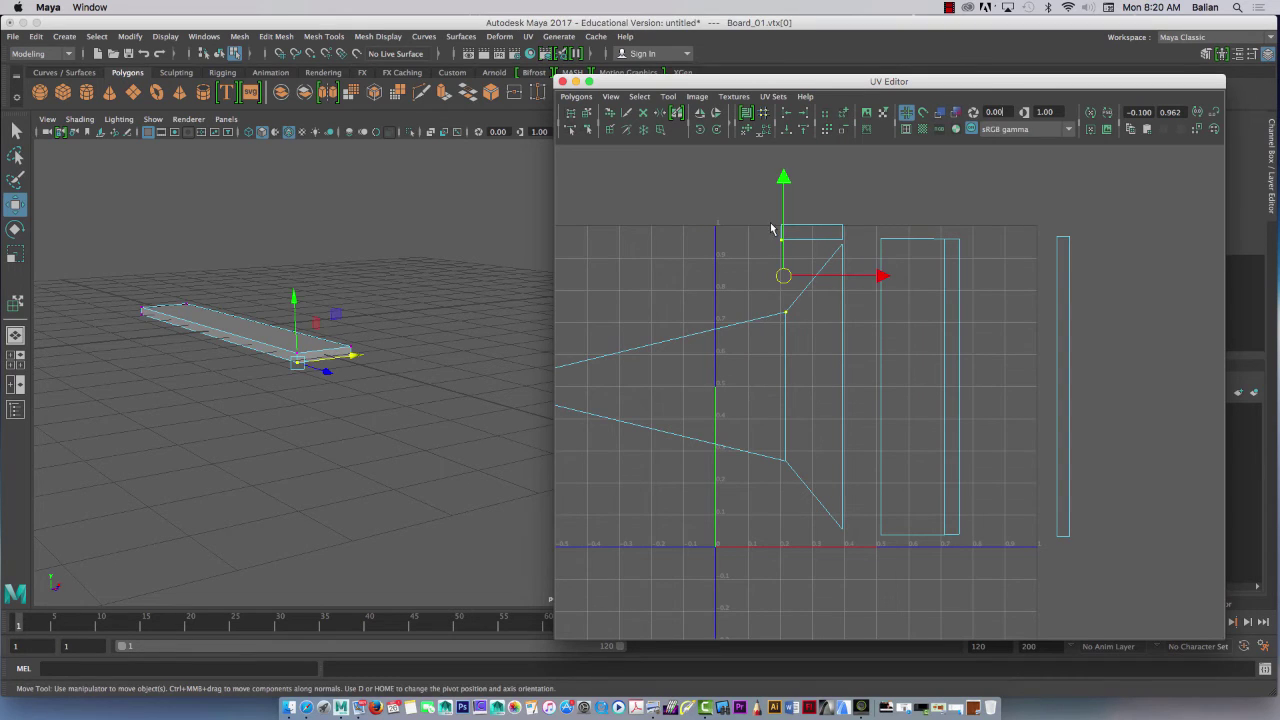
pyautogui.press('z')
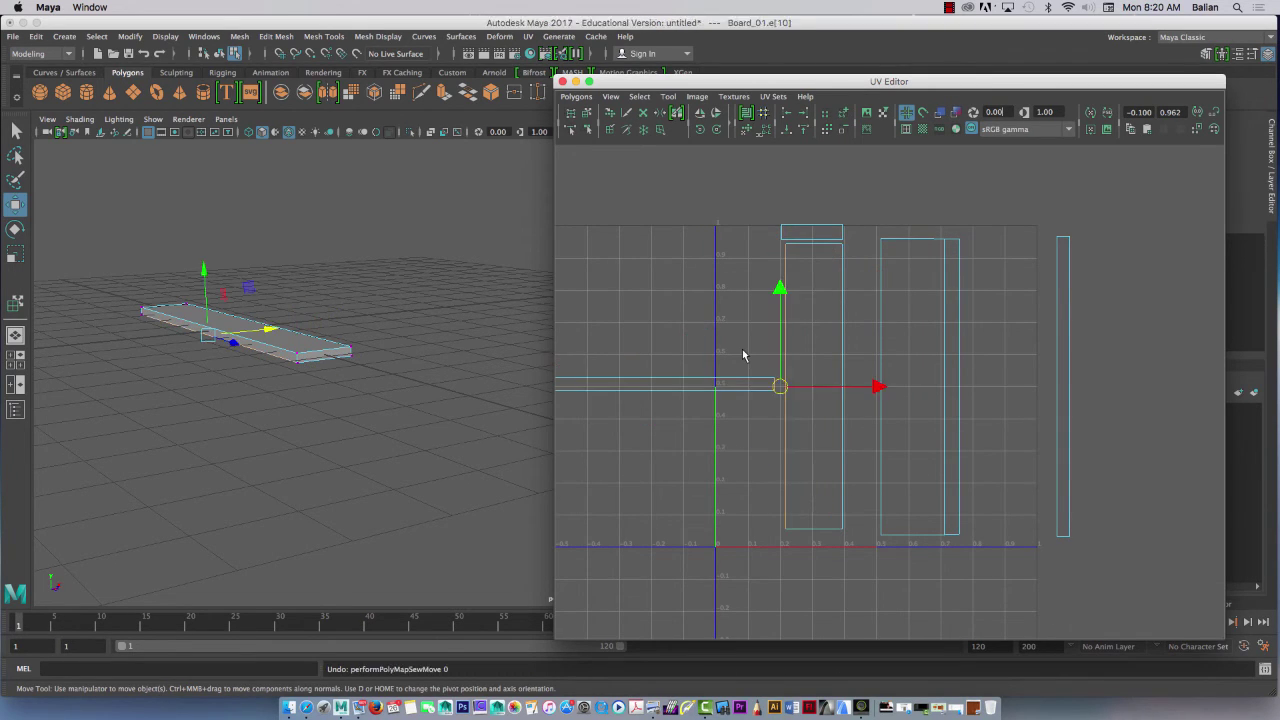
pyautogui.press('z')
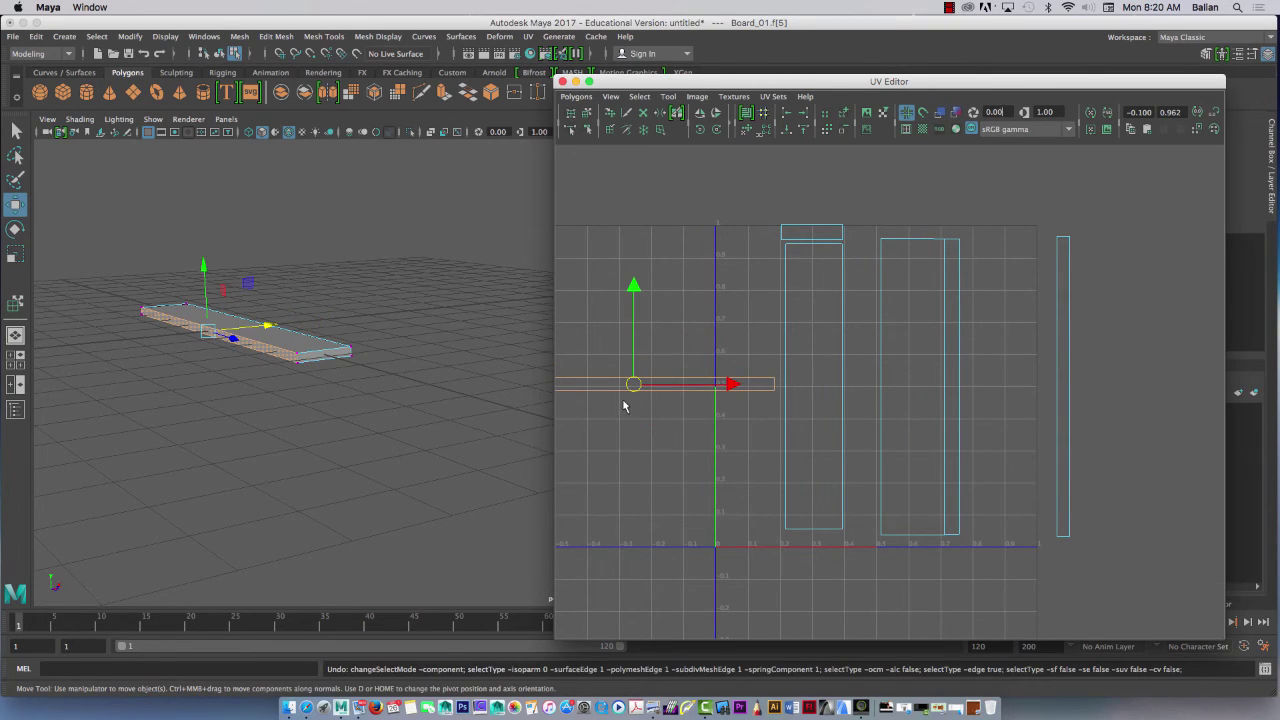
# Scale the front side's shell into a narrow upright strip about the underside shell's height and place it along that shell's left edge.
pyautogui.press('r')
pyautogui.moveTo(730, 386); pyautogui.dragTo(662, 398)
pyautogui.moveTo(634, 292); pyautogui.dragTo(634, 160)
pyautogui.moveTo(726, 384); pyautogui.dragTo(866, 400)
pyautogui.press('w')
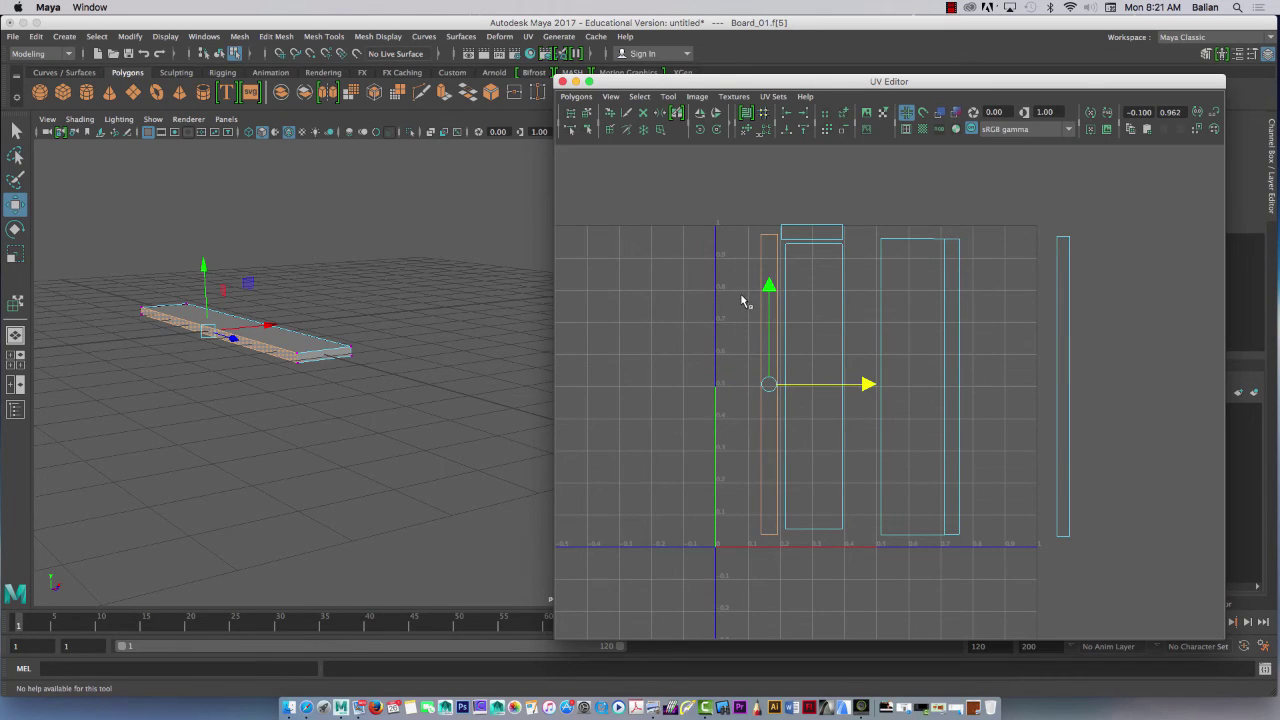
# Scale the front side's strip shell slightly shorter and narrower to match the height of the underside's shell.
pyautogui.press('r')
pyautogui.moveTo(768, 288); pyautogui.dragTo(773, 301)
pyautogui.press('w')
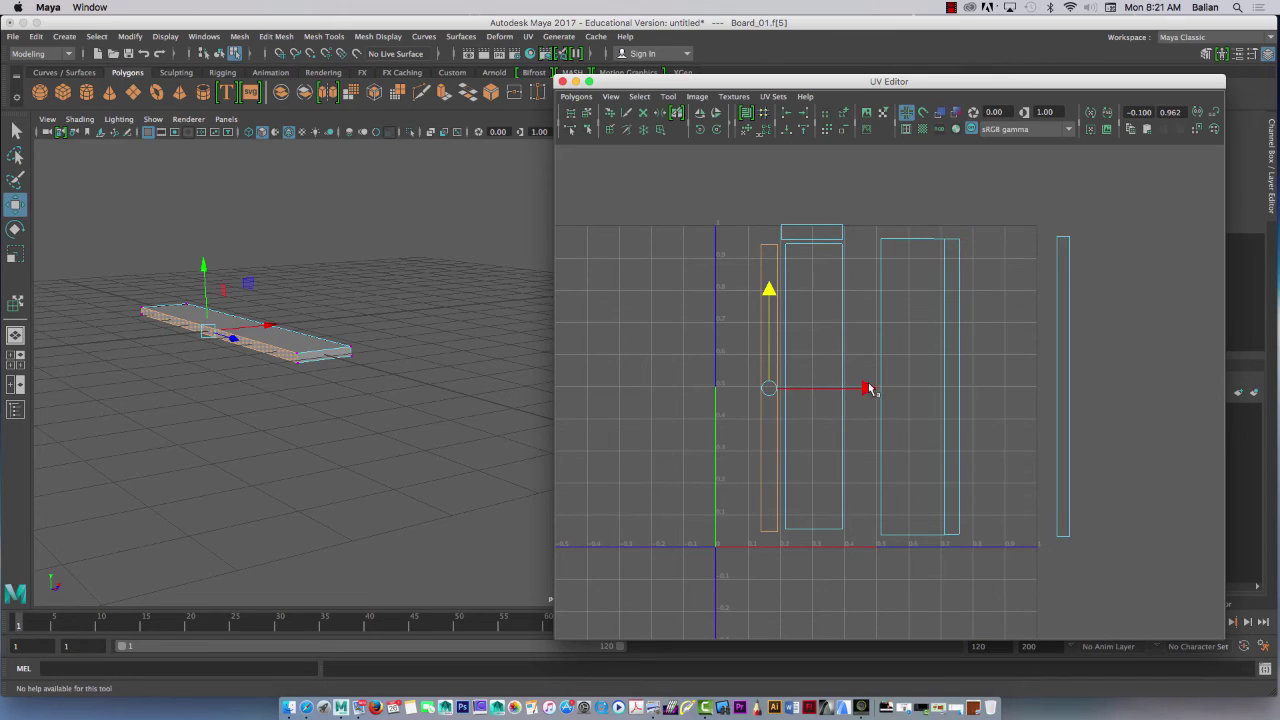
pyautogui.press('r')
pyautogui.moveTo(860, 392); pyautogui.dragTo(864, 394)
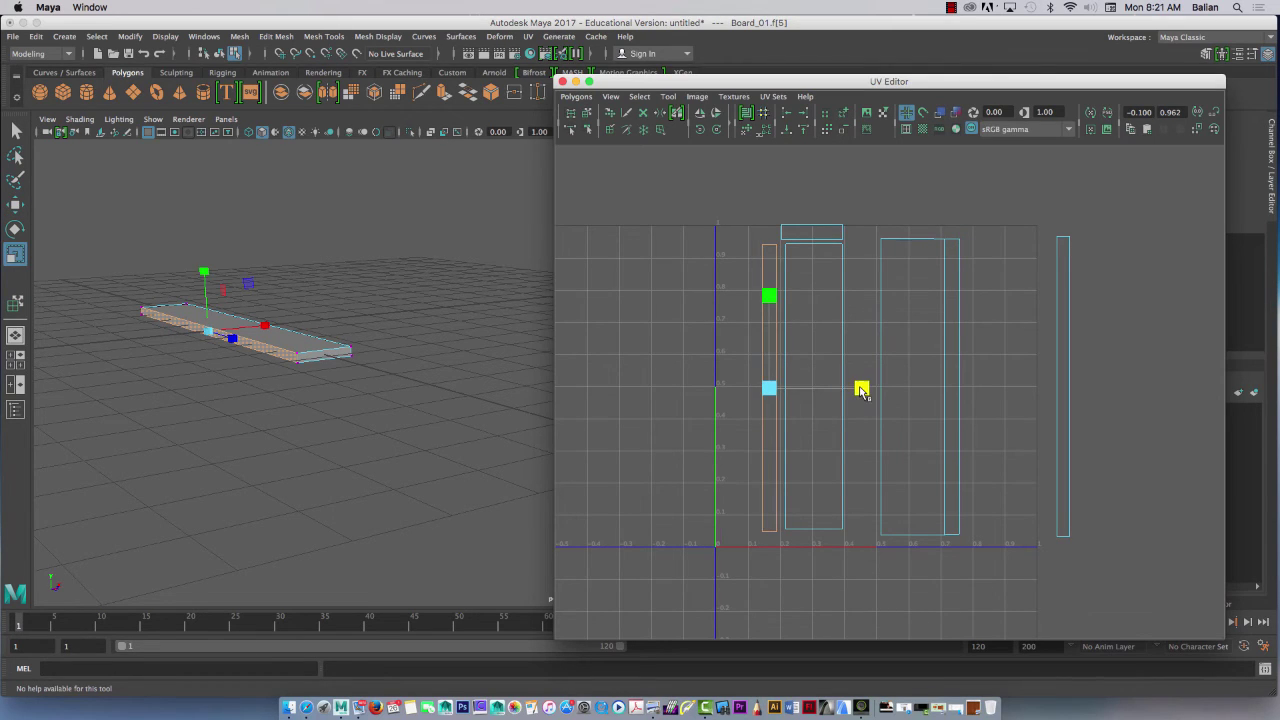
# Join the front side's shell to the underside's left long edge with Move and Sew UV Edges.
pyautogui.moveTo(771, 440); pyautogui.dragTo(771, 410, button='right')
pyautogui.click(780, 430)
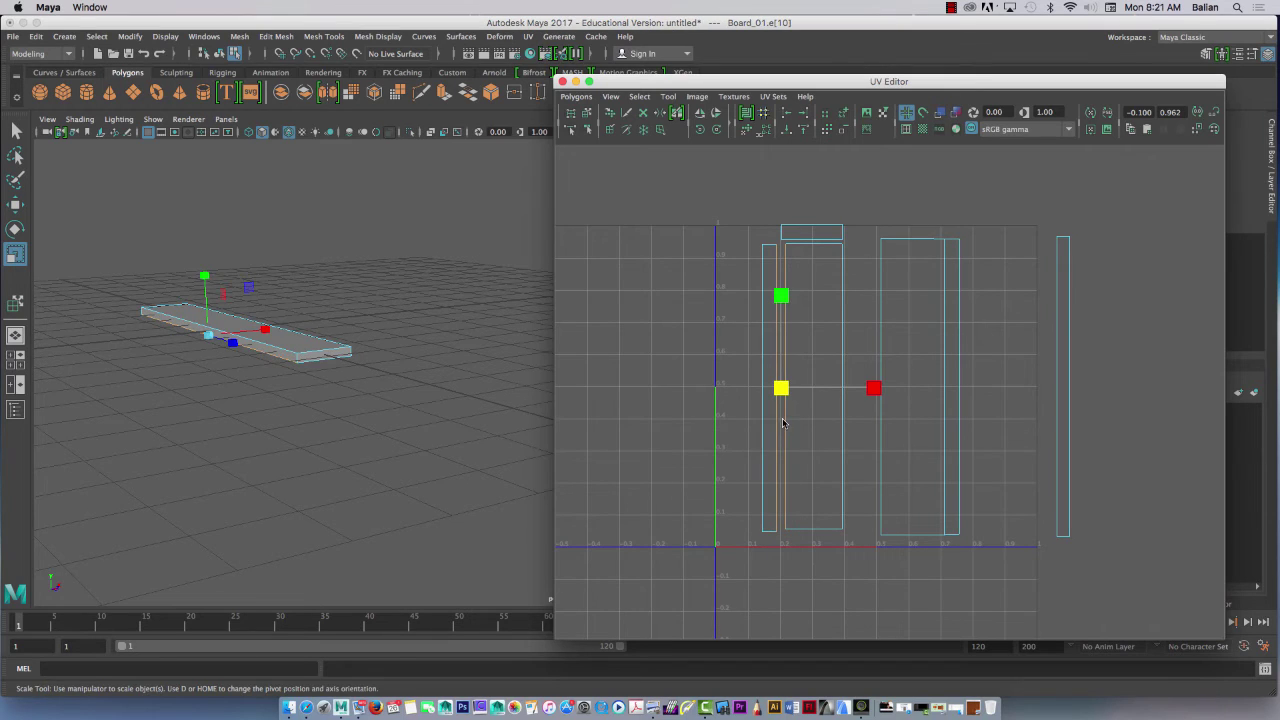
pyautogui.click(576, 96)
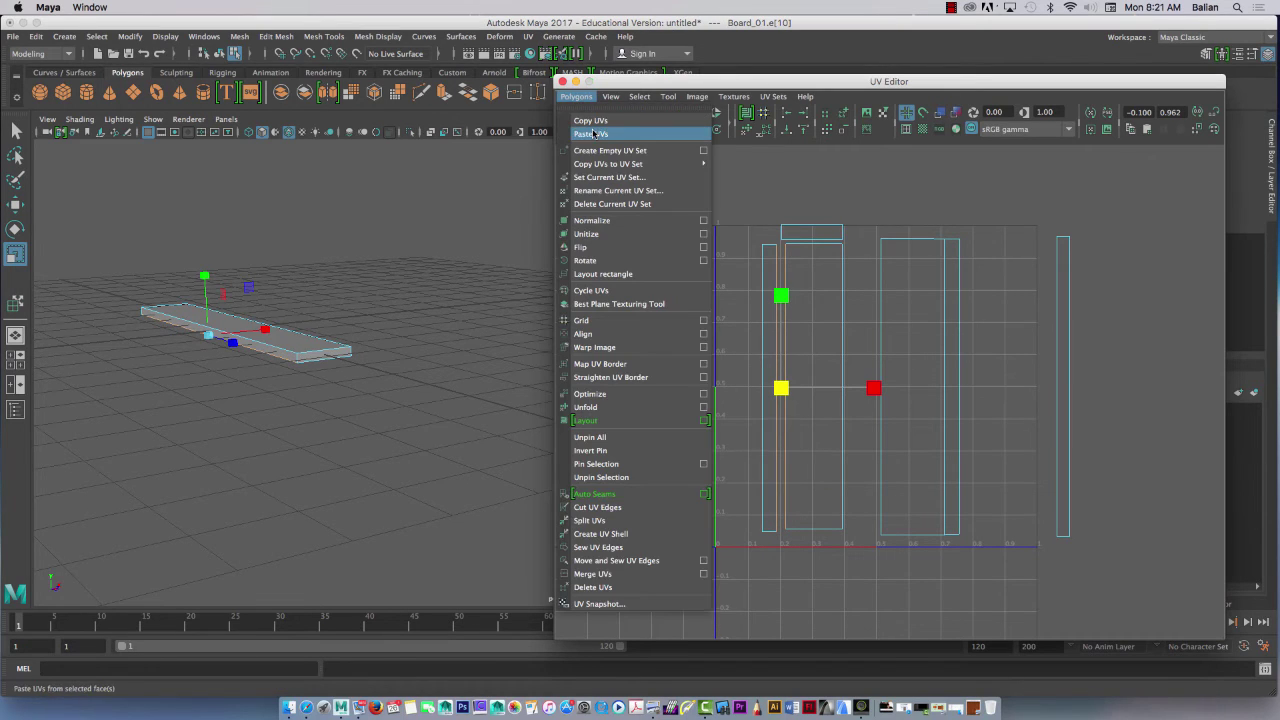
pyautogui.click(585, 561)
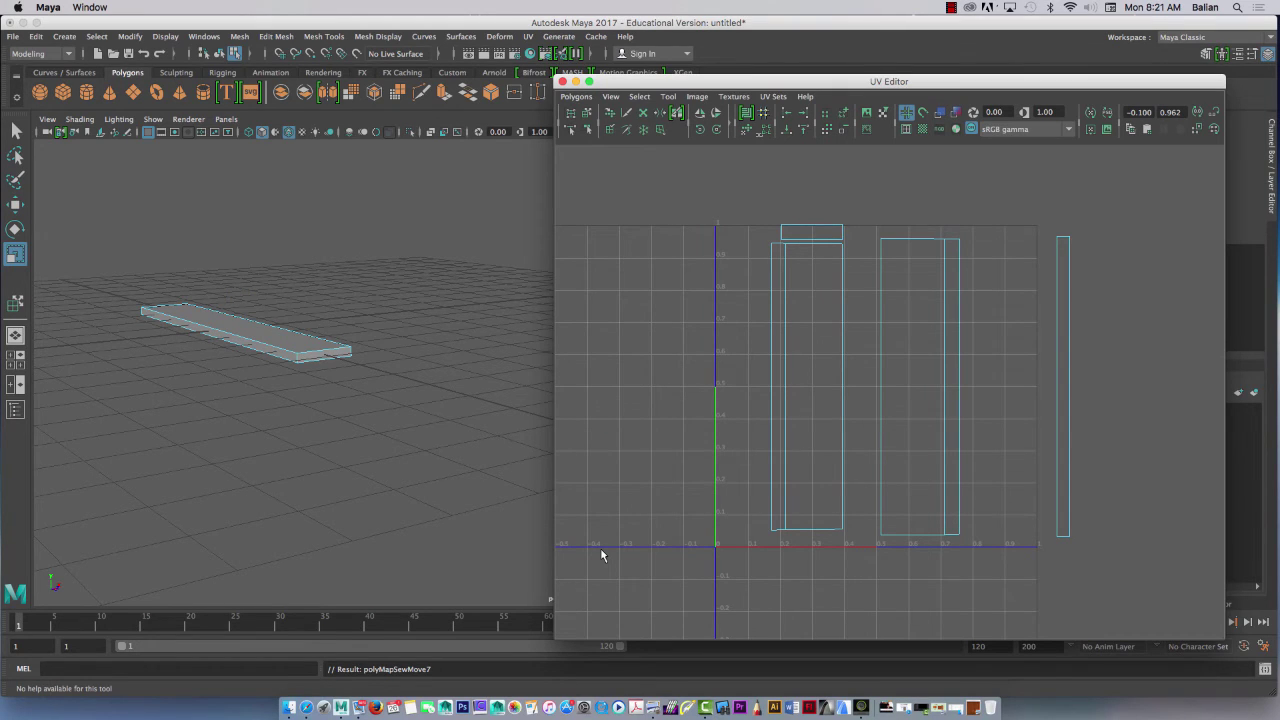
# Scale the back side's tall narrow shell into a short horizontal strip about as wide as the board top's shell.
pyautogui.click(915, 537)
pyautogui.press('r')
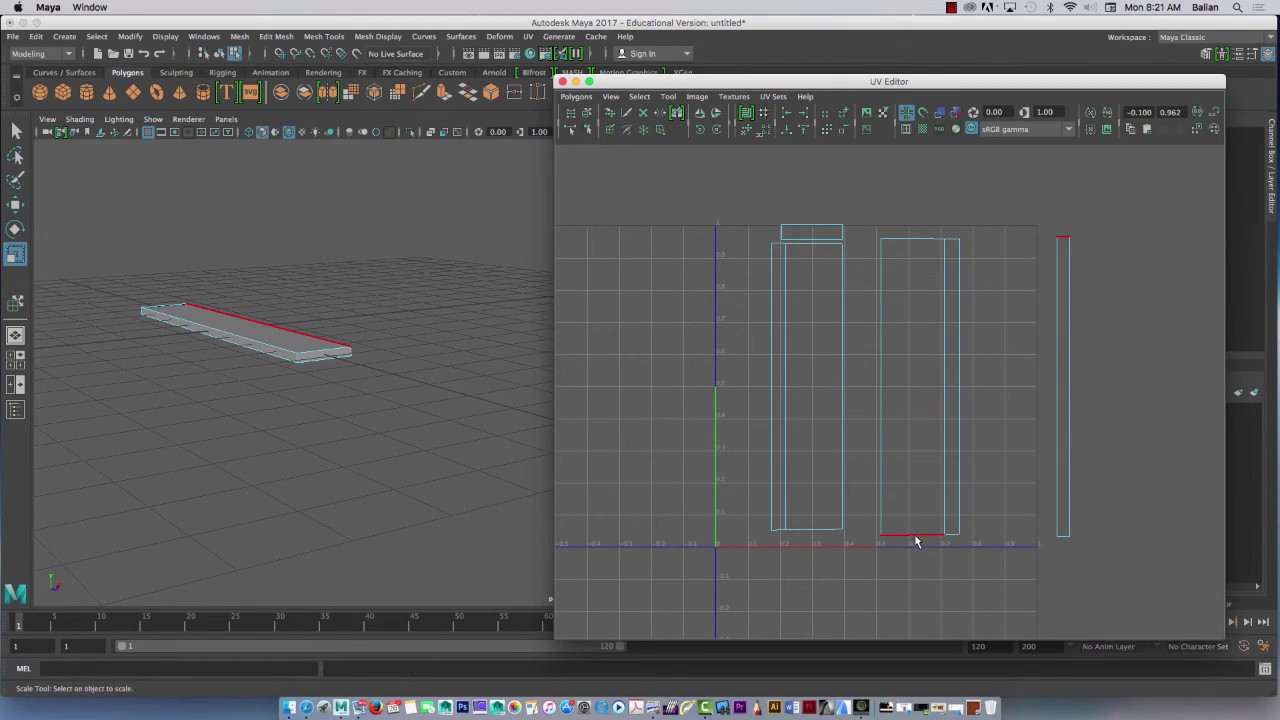
pyautogui.click(1069, 337)
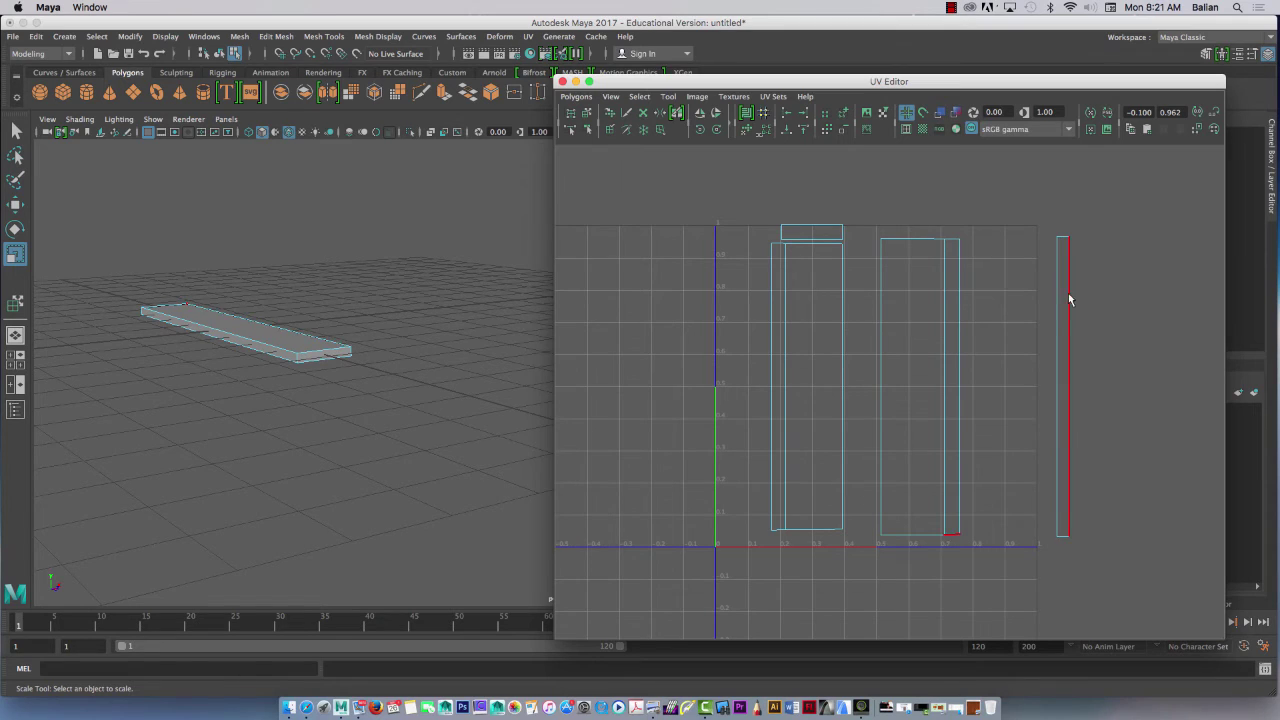
pyautogui.moveTo(1066, 297); pyautogui.dragTo(1064, 320, button='right')
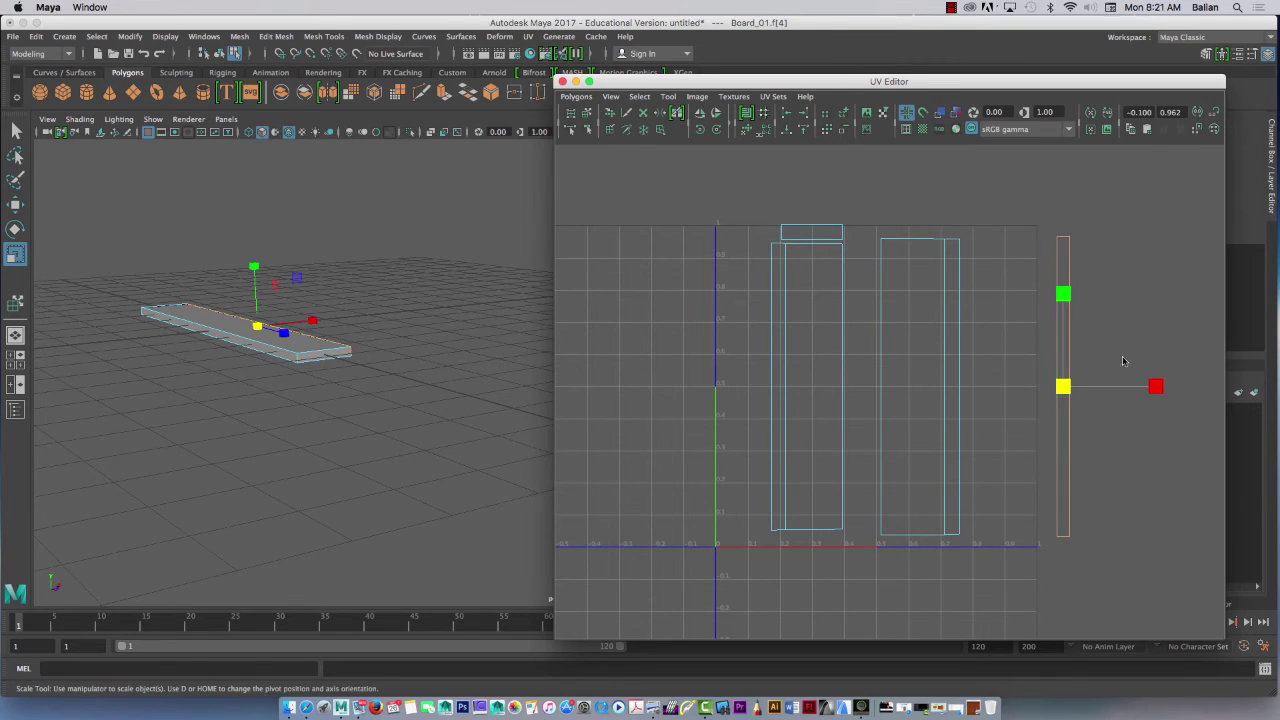
pyautogui.moveTo(1156, 386); pyautogui.dragTo(1219, 386)
pyautogui.moveTo(1066, 292); pyautogui.dragTo(1062, 390)
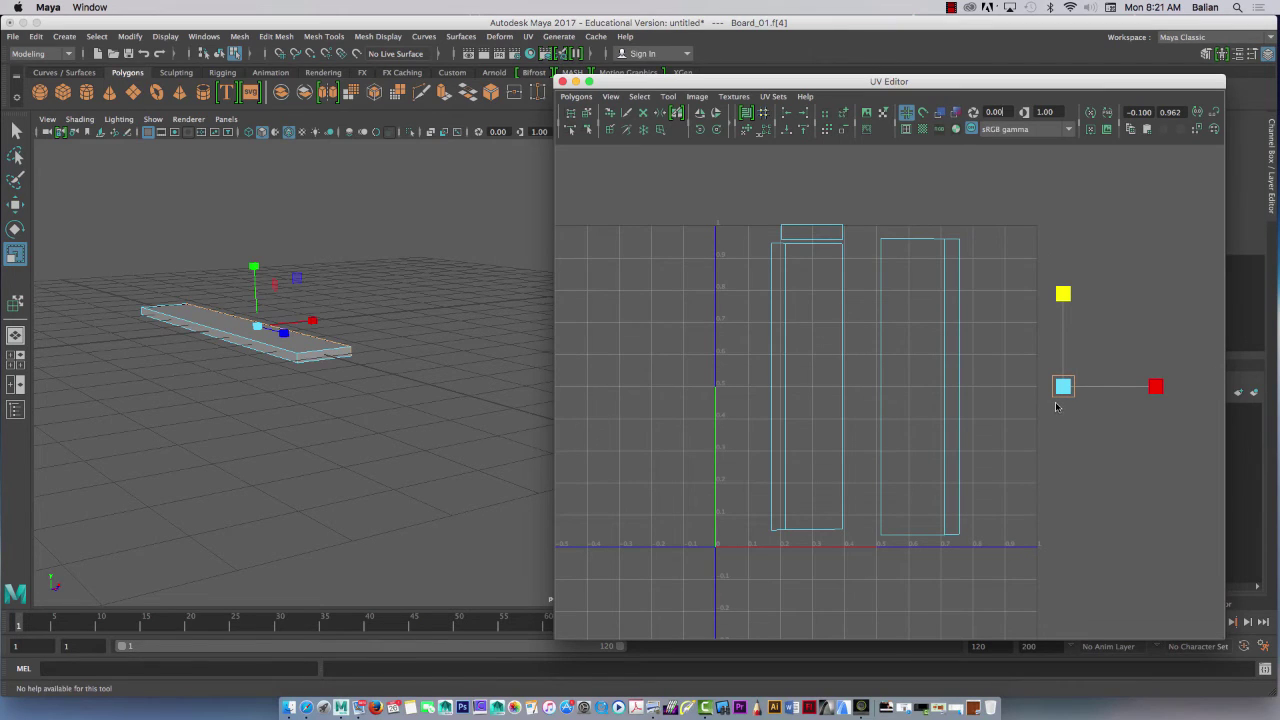
pyautogui.hotkey('ctrl', 'z')
pyautogui.moveTo(1063, 293); pyautogui.dragTo(1063, 386)
pyautogui.moveTo(1163, 390); pyautogui.dragTo(1230, 384)
pyautogui.moveTo(1063, 293); pyautogui.dragTo(1064, 335)
pyautogui.moveTo(1155, 387); pyautogui.dragTo(1188, 386)
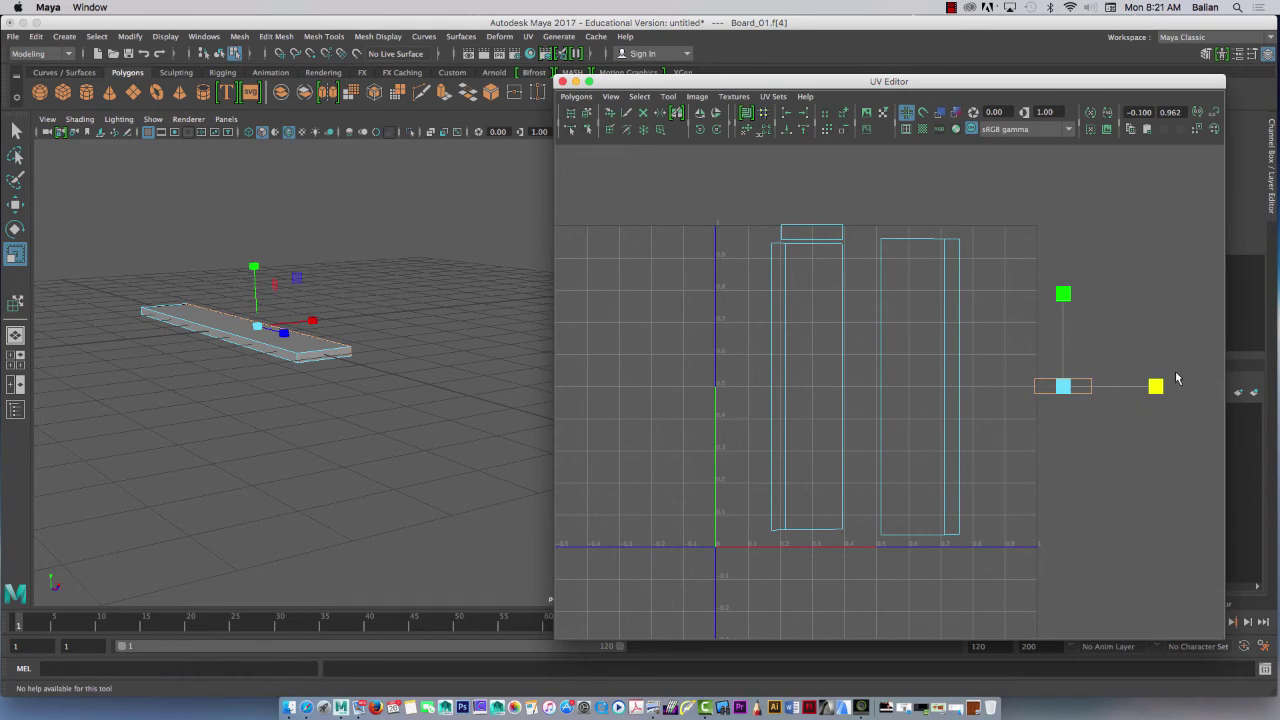
pyautogui.click(1063, 293)
# Place the back side's strip directly below the board top's shell and adjust its width to that shell's lower edge.
pyautogui.press('w')
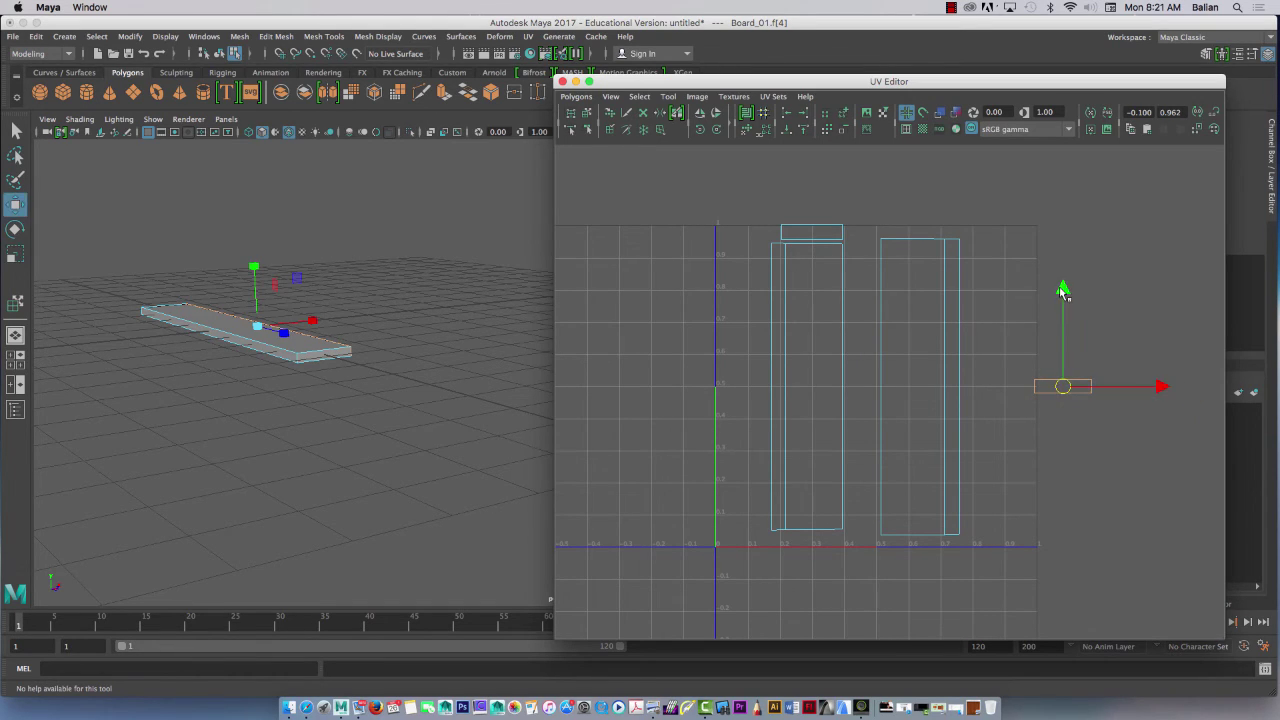
pyautogui.moveTo(1063, 293); pyautogui.dragTo(1063, 450)
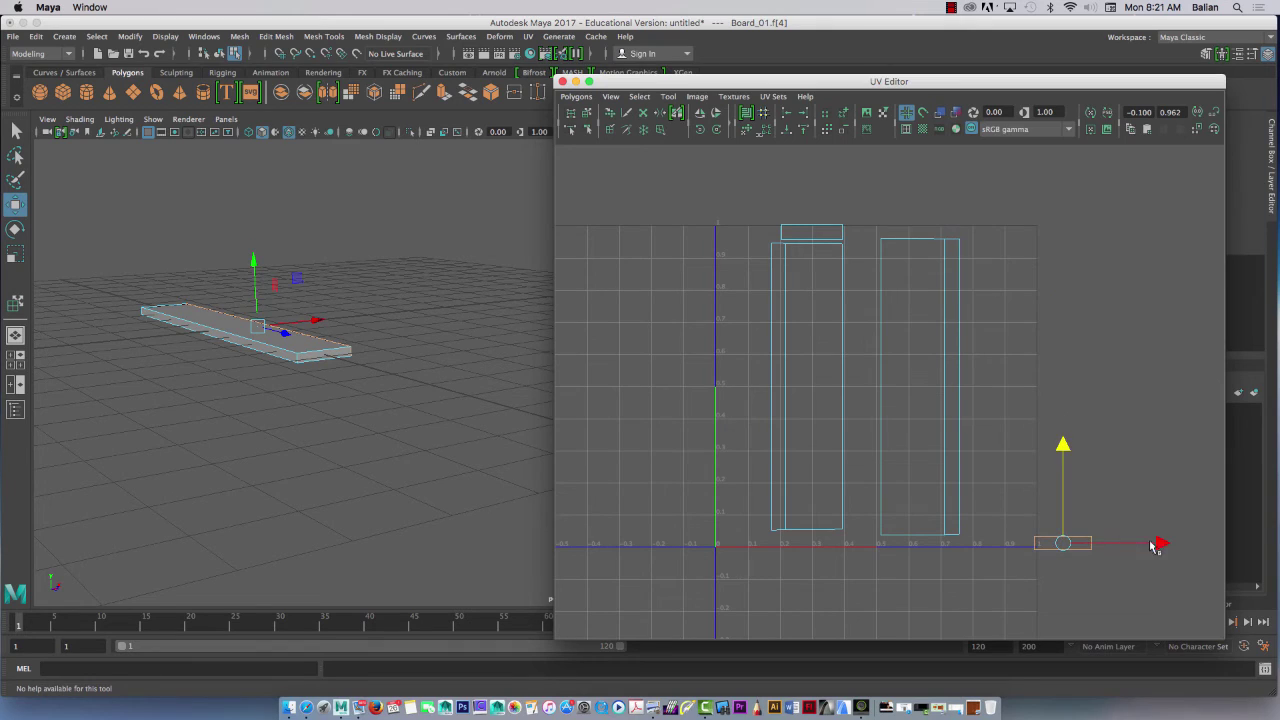
pyautogui.moveTo(1157, 545); pyautogui.dragTo(1018, 563)
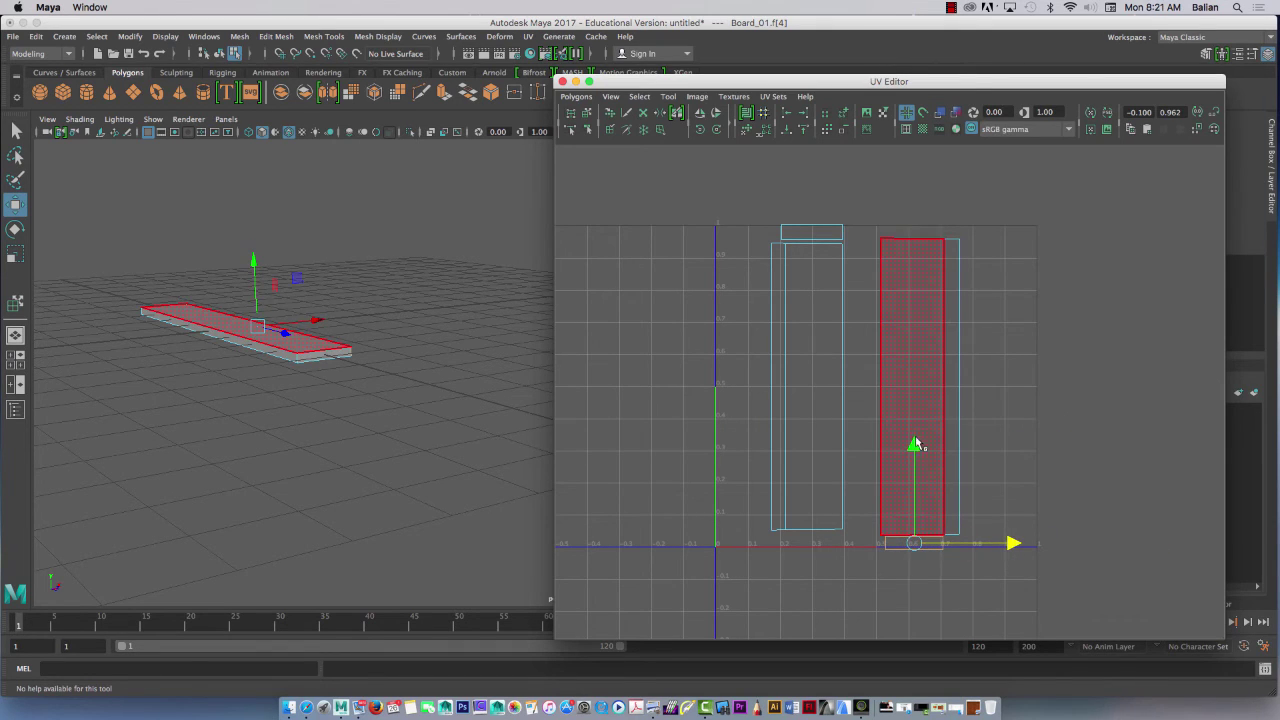
pyautogui.press('r')
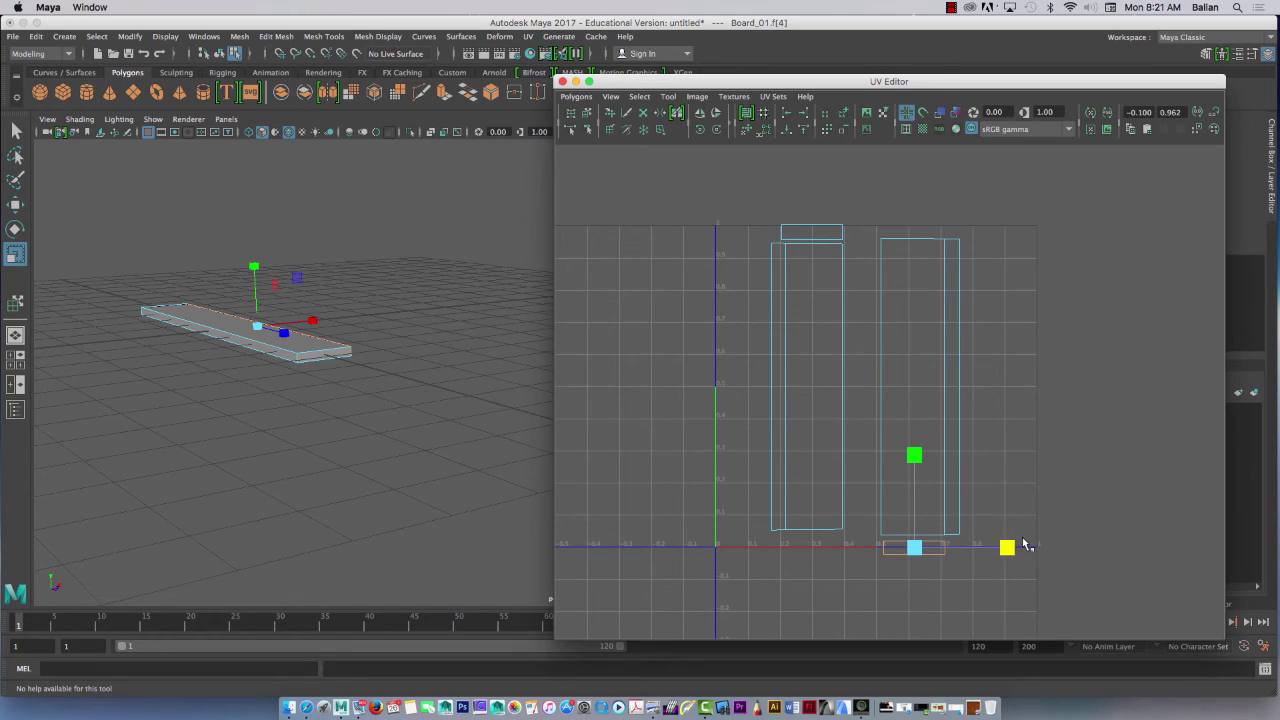
pyautogui.press('w')
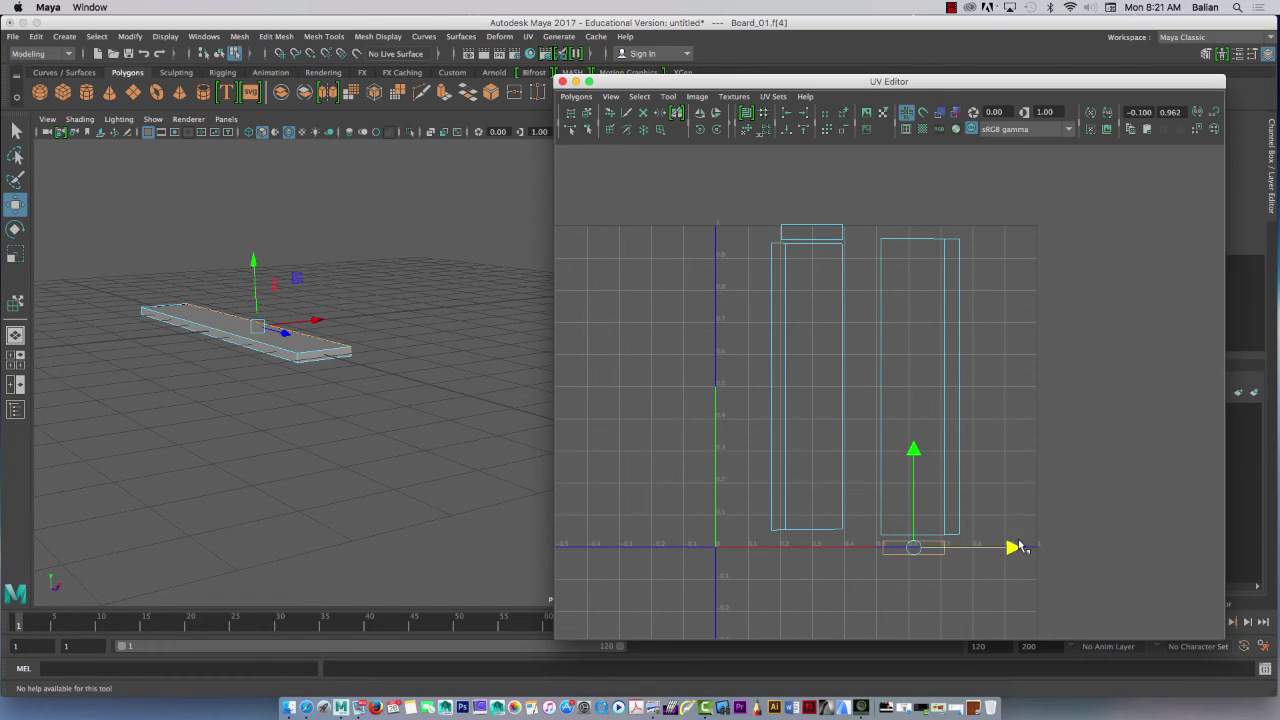
# Join the back side's strip to the lower edge of the board top's shell with Move and Sew UV Edges.
pyautogui.moveTo(905, 542); pyautogui.dragTo(898, 544, button='right')
pyautogui.click(898, 543)
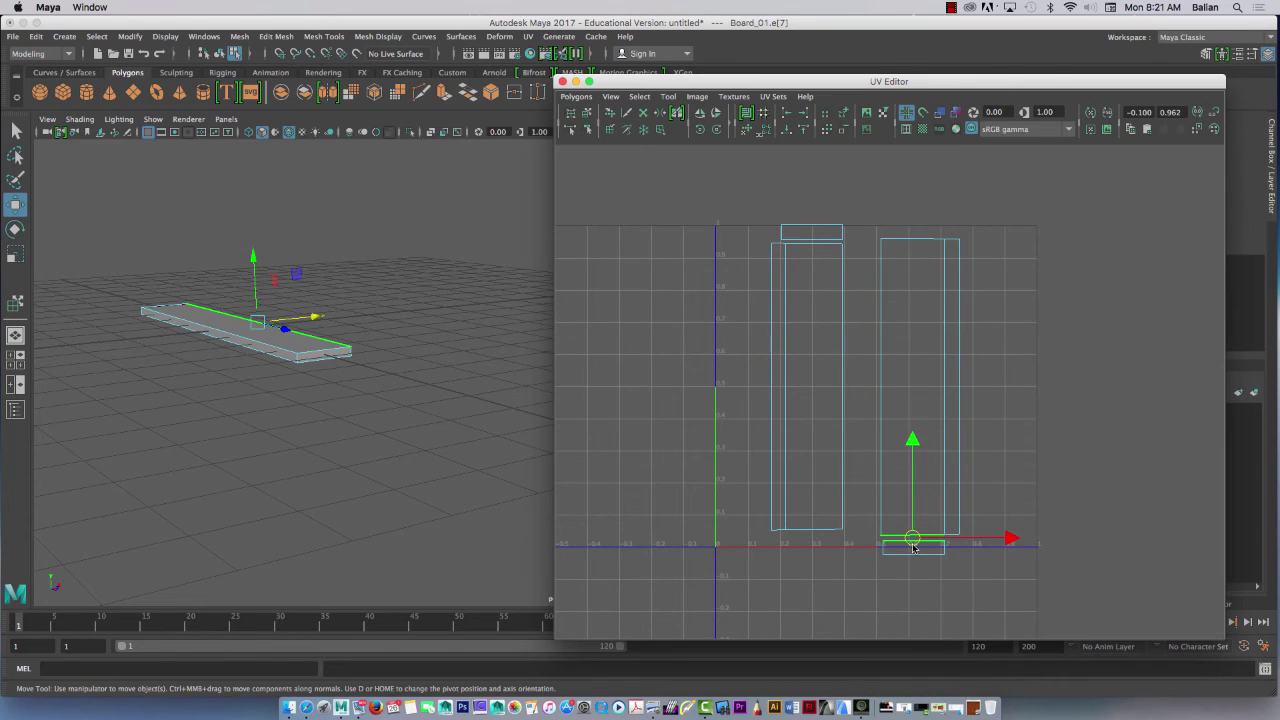
pyautogui.click(576, 96)
pyautogui.click(596, 565)
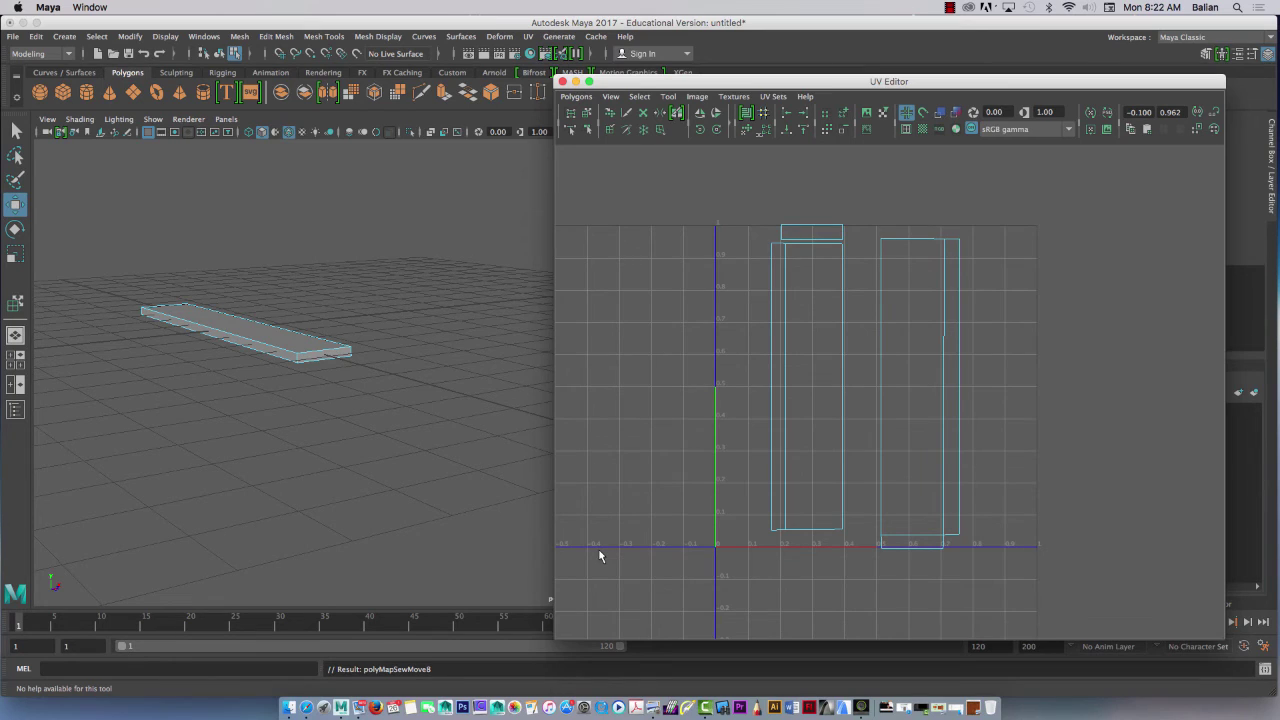
# Examine the outer edges of both shell groups to see which edges of the board they share.
pyautogui.click(879, 317)
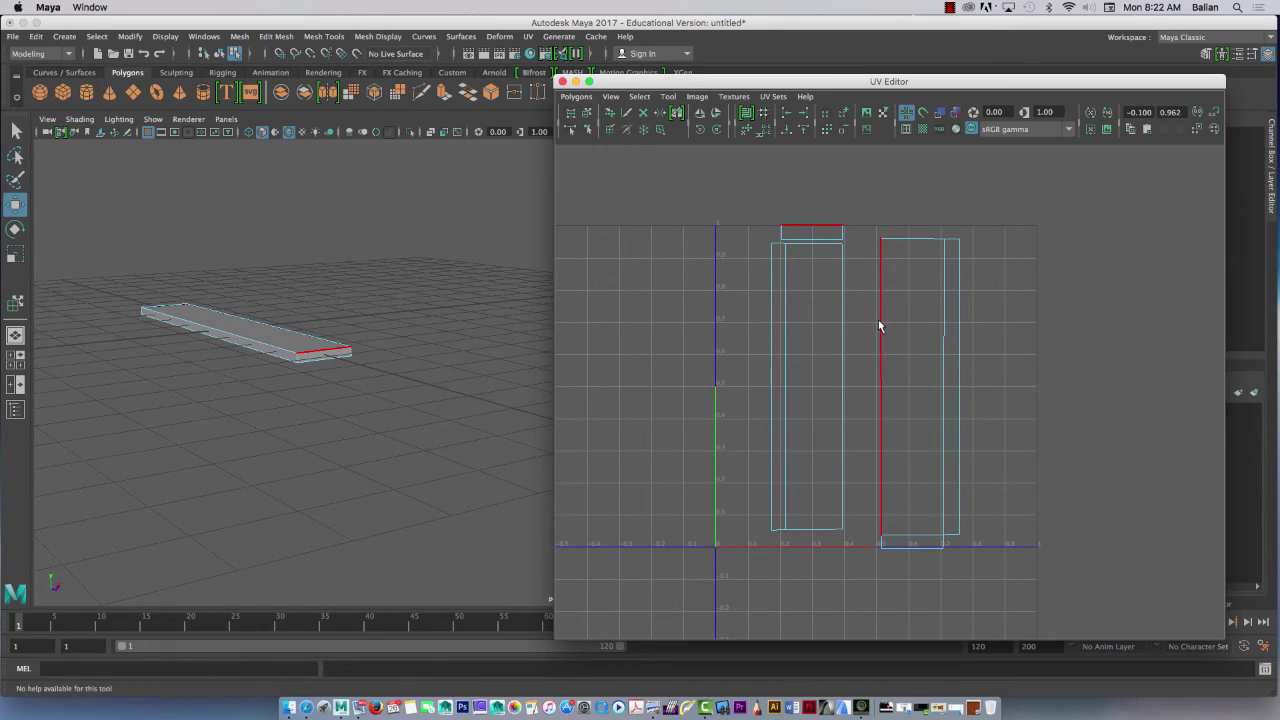
pyautogui.click(842, 282)
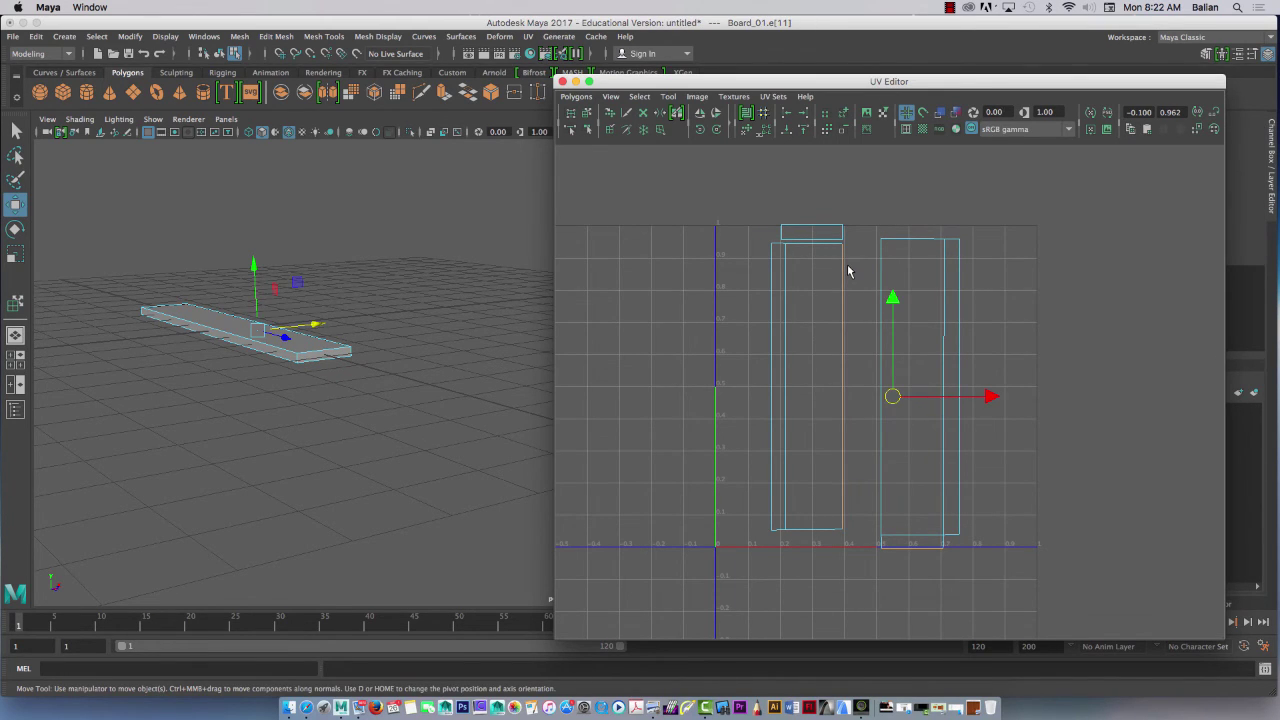
pyautogui.click(960, 320)
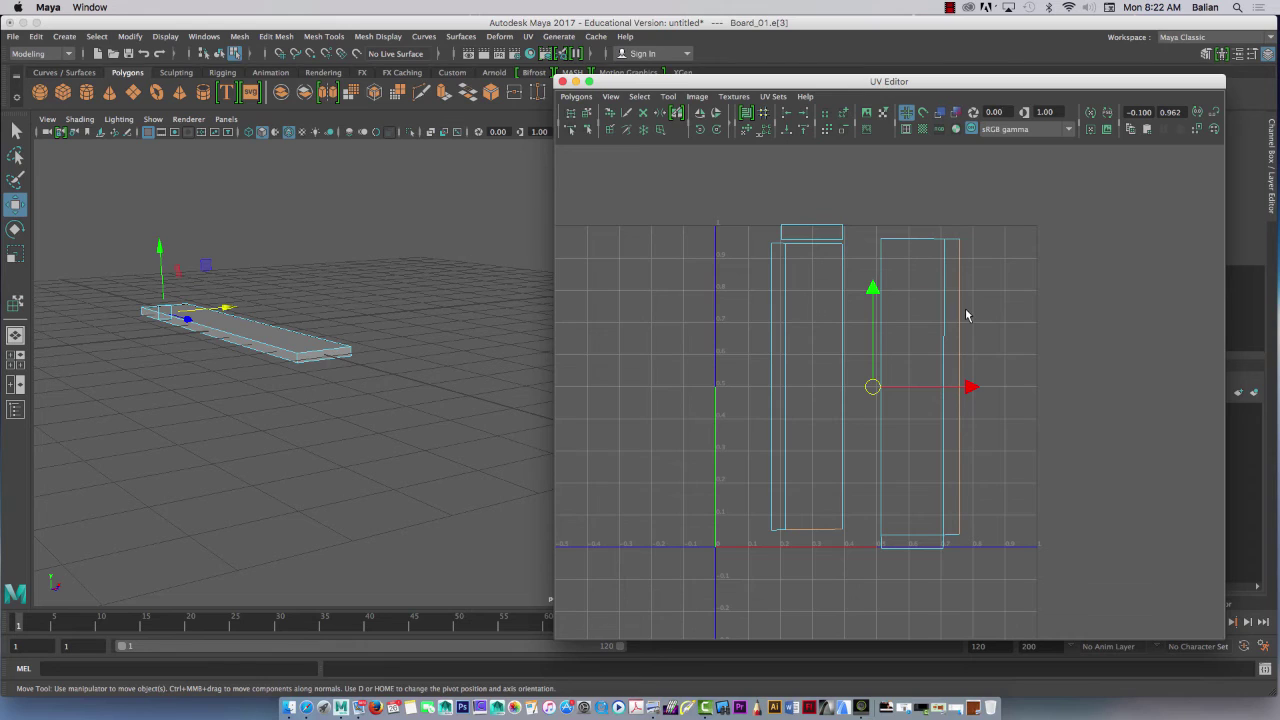
pyautogui.click(950, 8)
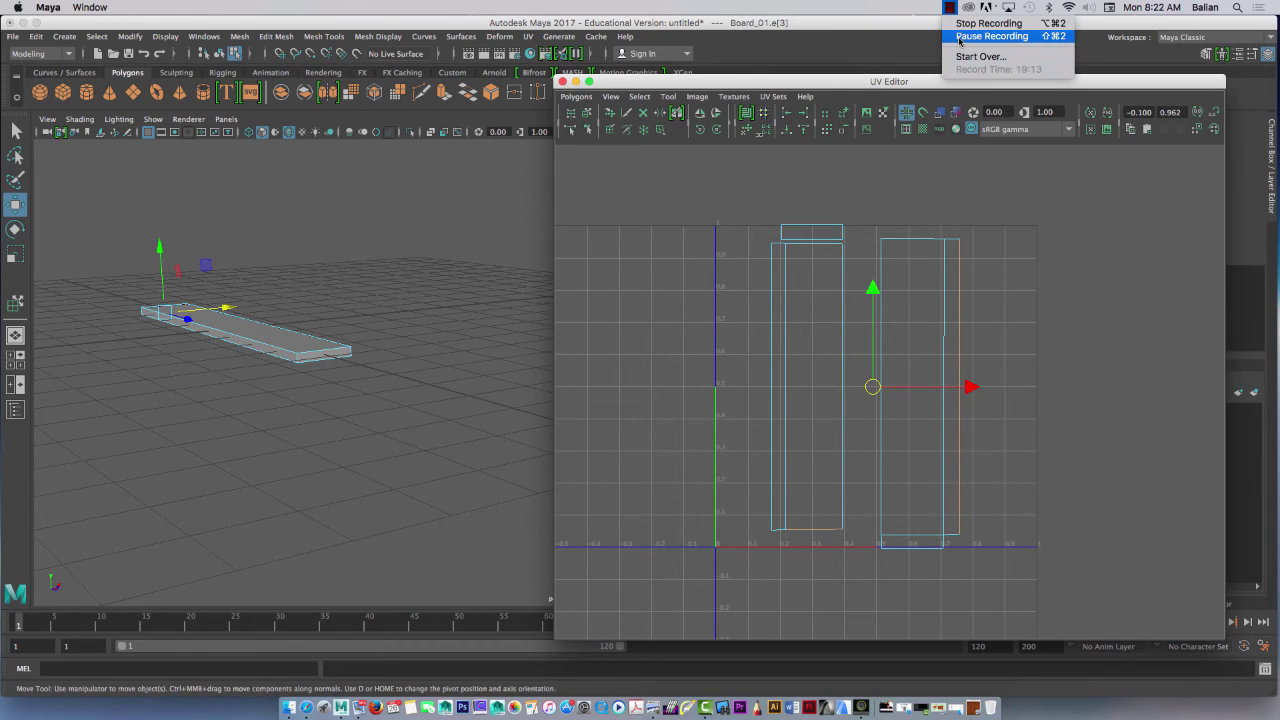
pyautogui.click(959, 37)
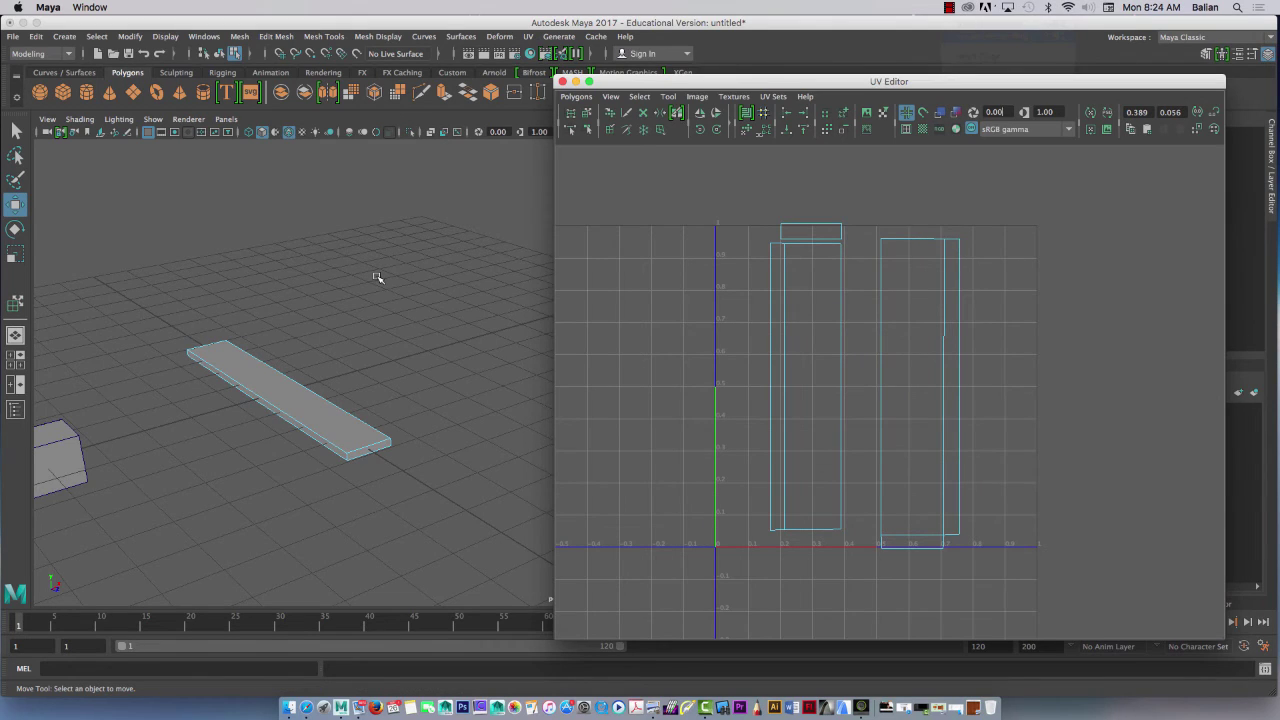
pyautogui.click(771, 380)
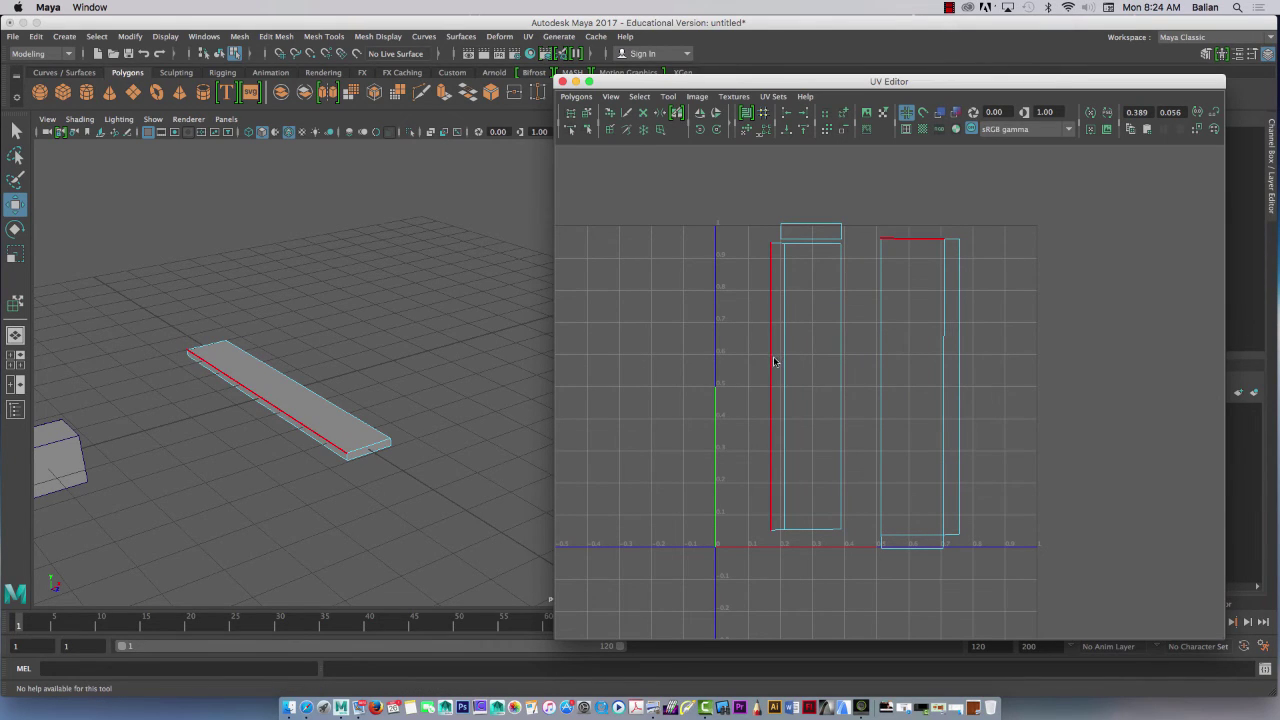
pyautogui.moveTo(771, 367)
pyautogui.mouseDown(button='right')
pyautogui.moveTo(771, 325)
pyautogui.moveTo(771, 354)
pyautogui.mouseUp(button='right')
pyautogui.click(785, 366)
pyautogui.click(908, 274)
pyautogui.click(912, 277)
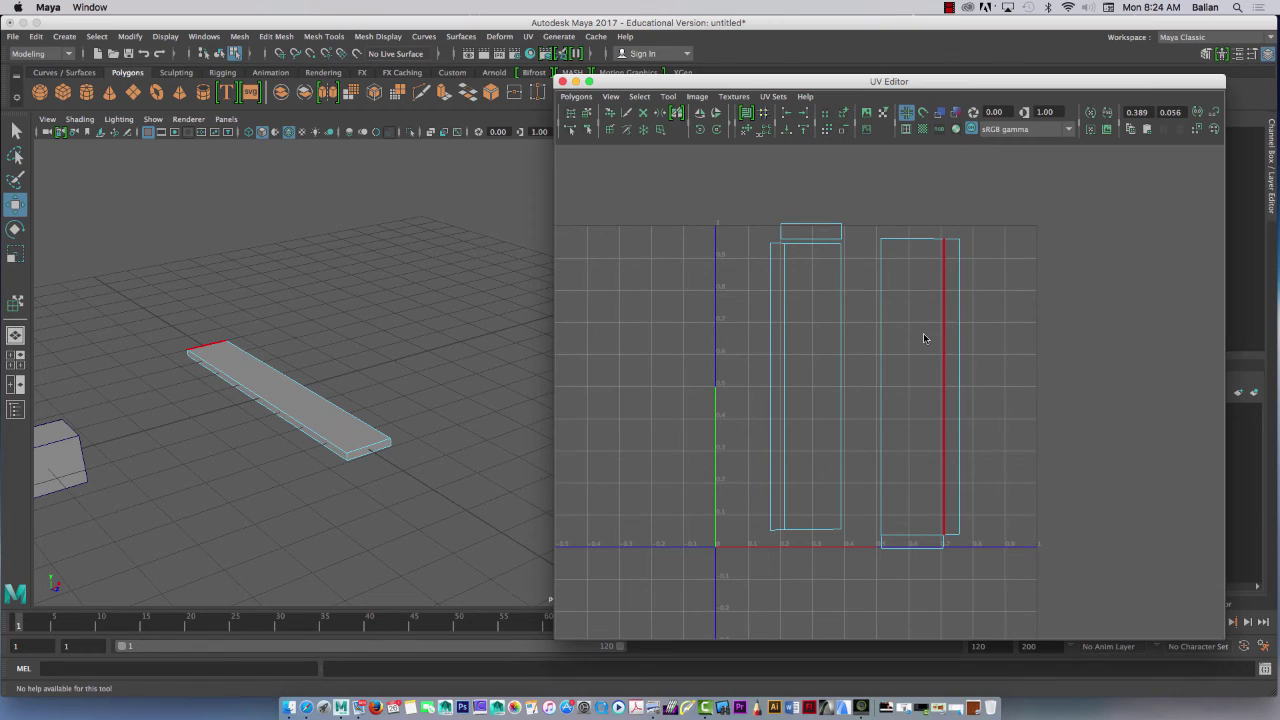
pyautogui.click(771, 390)
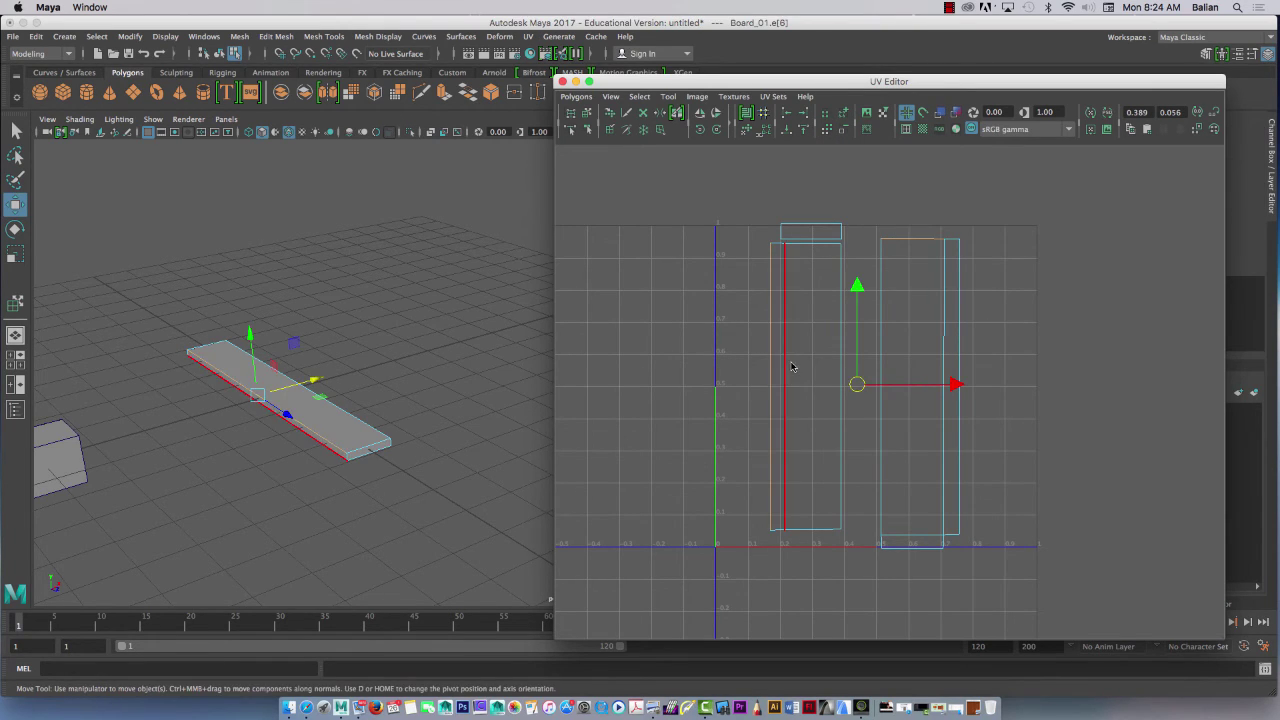
pyautogui.click(912, 321)
# Turn the board top's joined shell 90 degrees clockwise and move it to the left of the front side's strip.
pyautogui.click(588, 114)
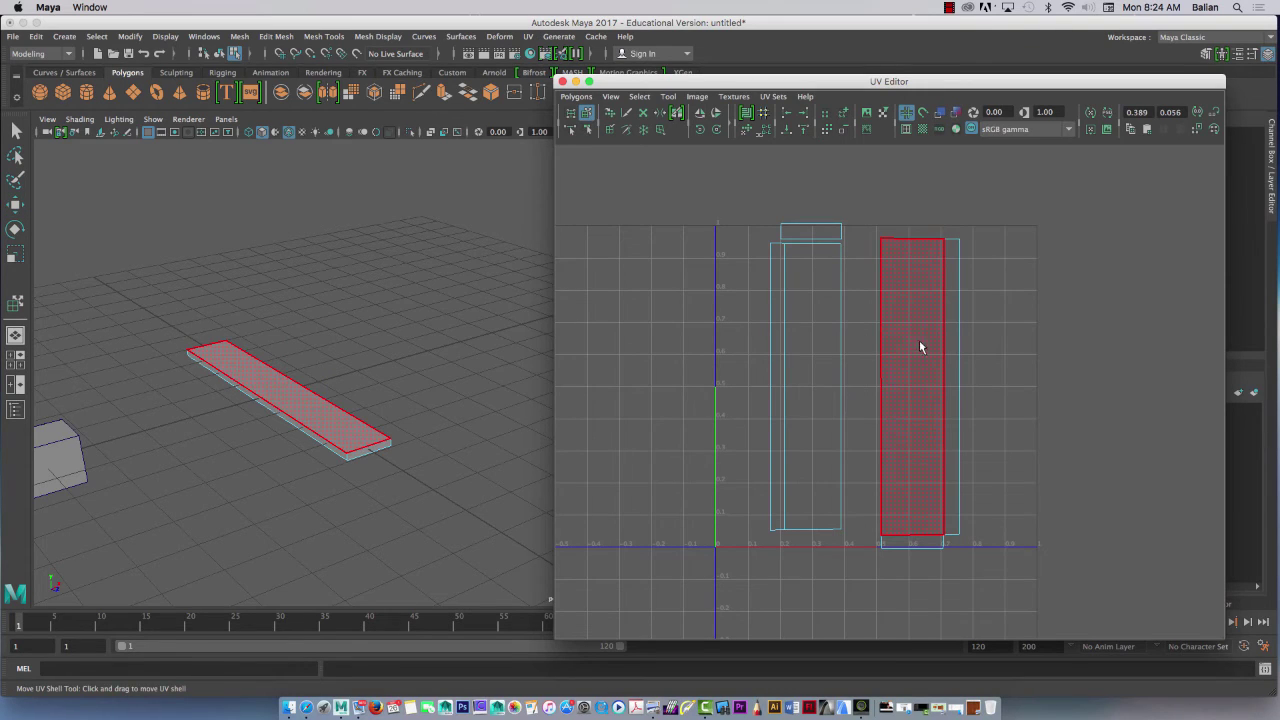
pyautogui.click(911, 342)
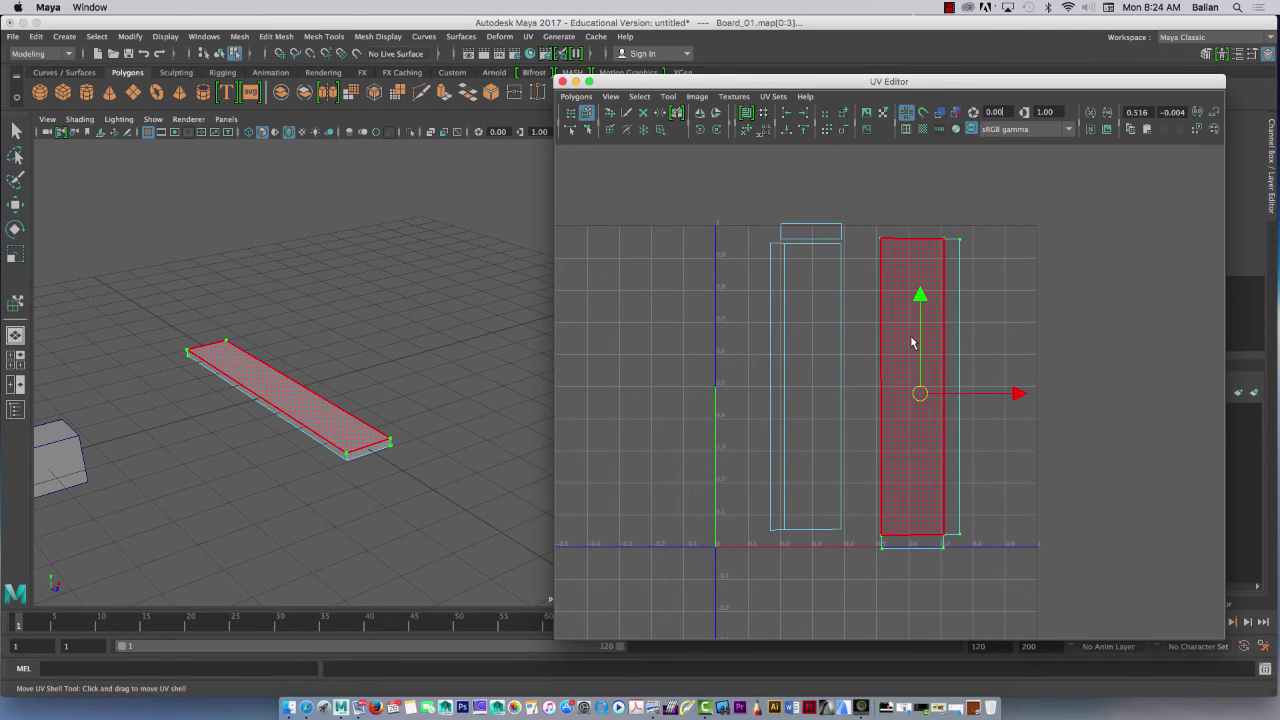
pyautogui.click(717, 130)
pyautogui.click(717, 130)
pyautogui.click(1006, 391)
pyautogui.moveTo(1006, 391); pyautogui.dragTo(690, 383)
pyautogui.keyDown('alt'); pyautogui.moveTo(716, 470); pyautogui.dragTo(636, 486, button='right'); pyautogui.keyUp('alt')
pyautogui.keyDown('alt'); pyautogui.moveTo(636, 486); pyautogui.dragTo(810, 449, button='middle'); pyautogui.keyUp('alt')
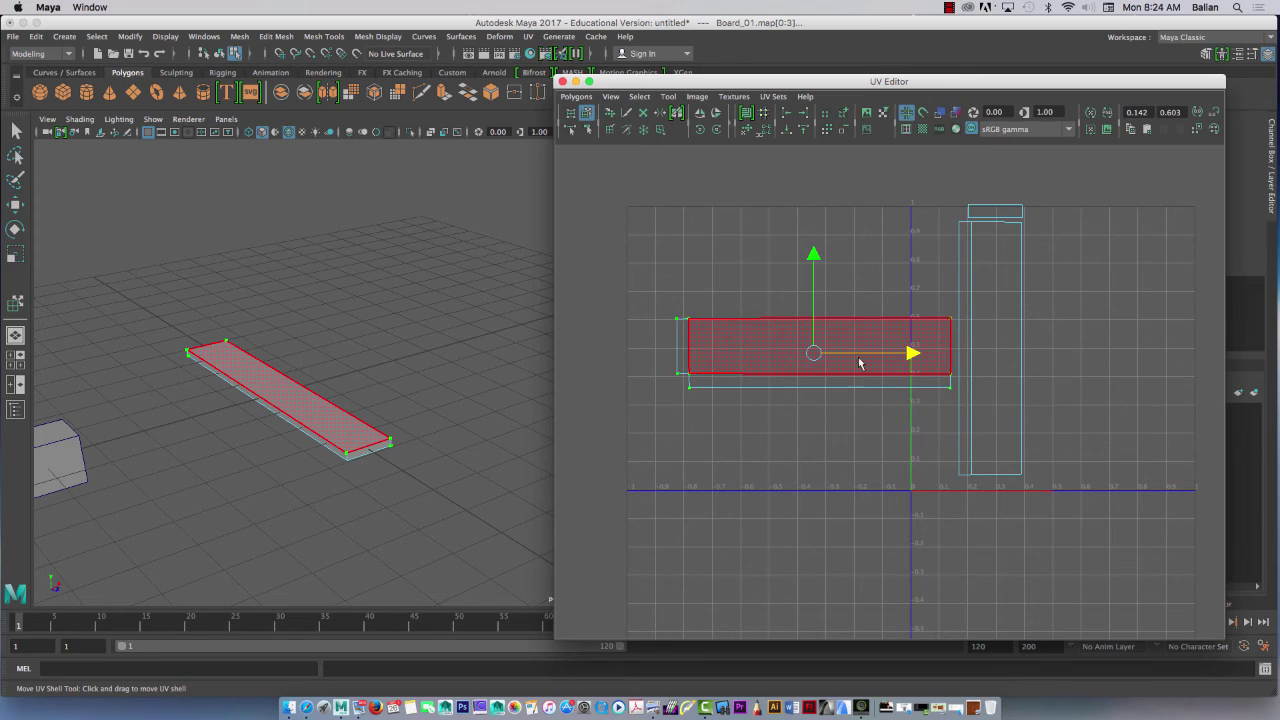
# Scale the board top's joined shell into a narrow upright strip and place it beside the front side's strip, inside the texture square's left edge.
pyautogui.press('r')
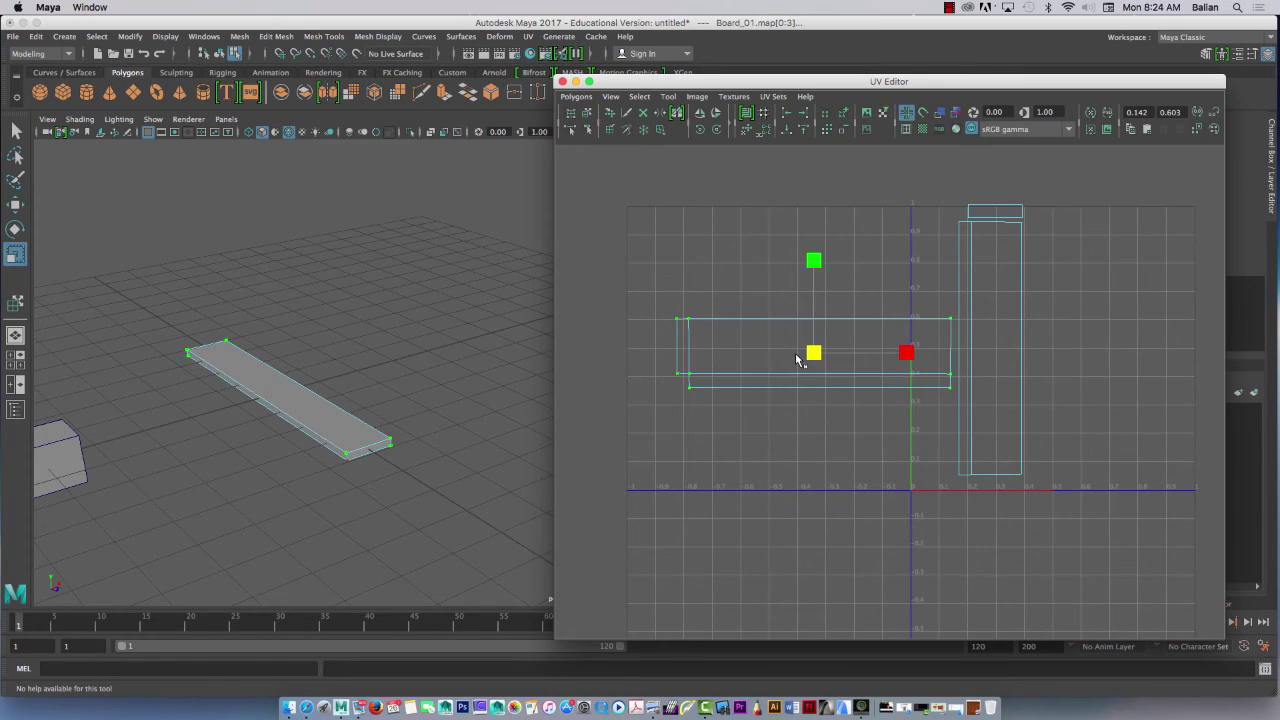
pyautogui.moveTo(906, 353); pyautogui.dragTo(831, 353)
pyautogui.moveTo(814, 260); pyautogui.dragTo(814, 149)
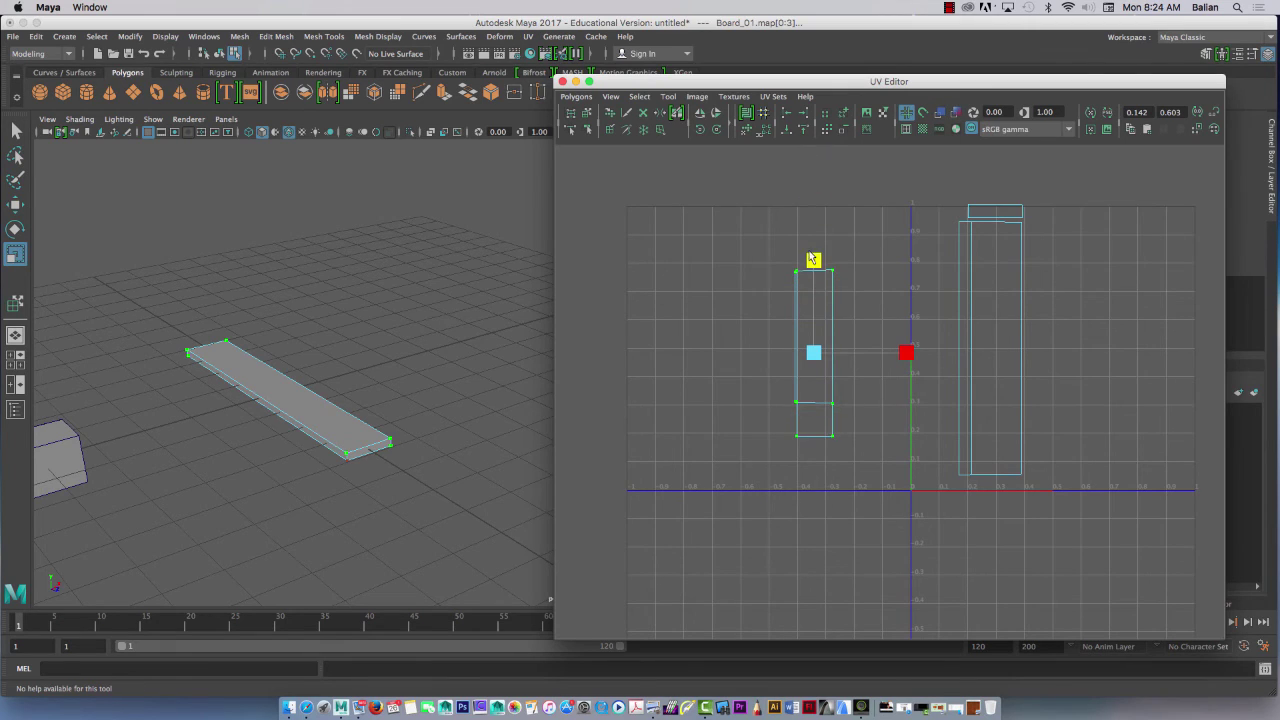
pyautogui.moveTo(814, 257); pyautogui.dragTo(812, 181)
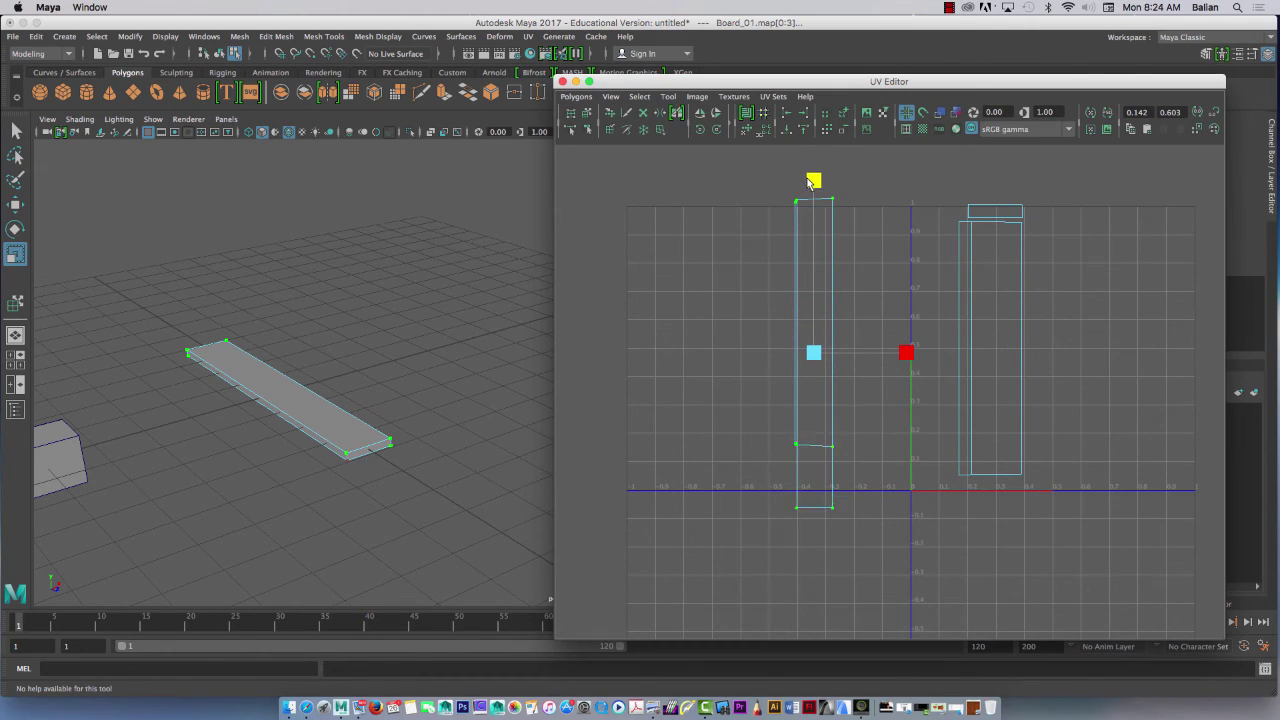
pyautogui.press('w')
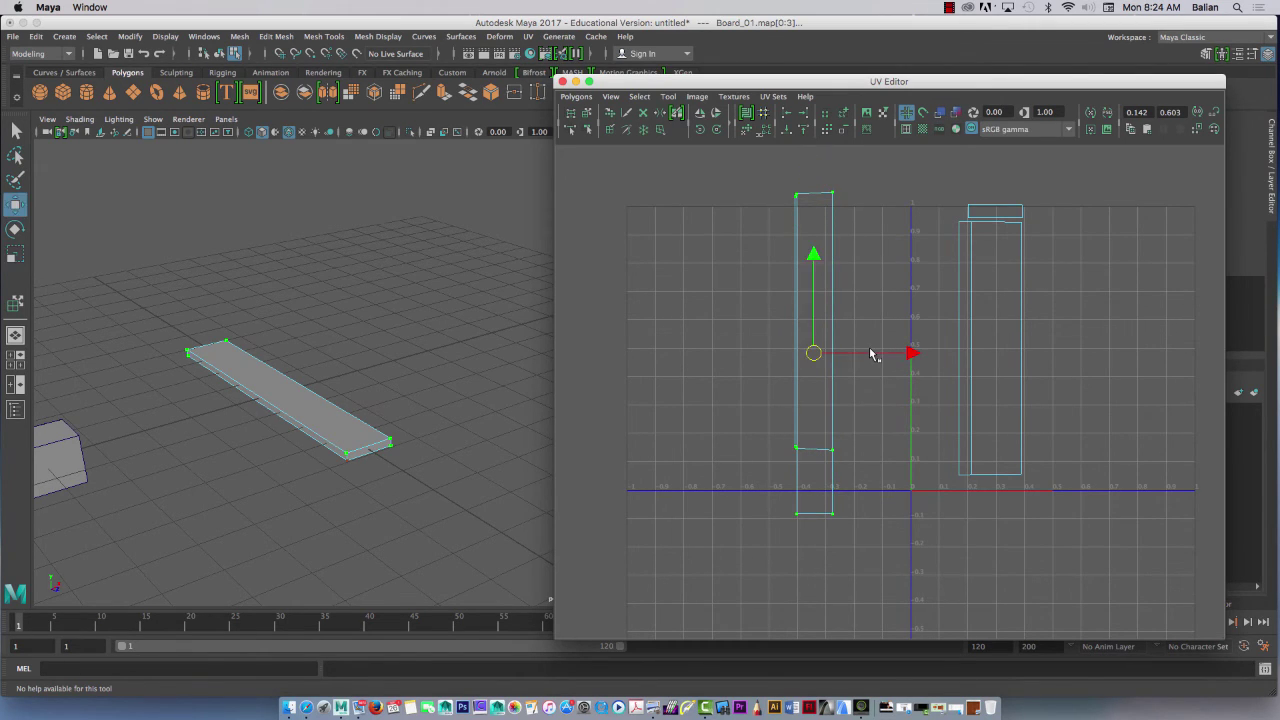
pyautogui.moveTo(908, 354); pyautogui.dragTo(1015, 360)
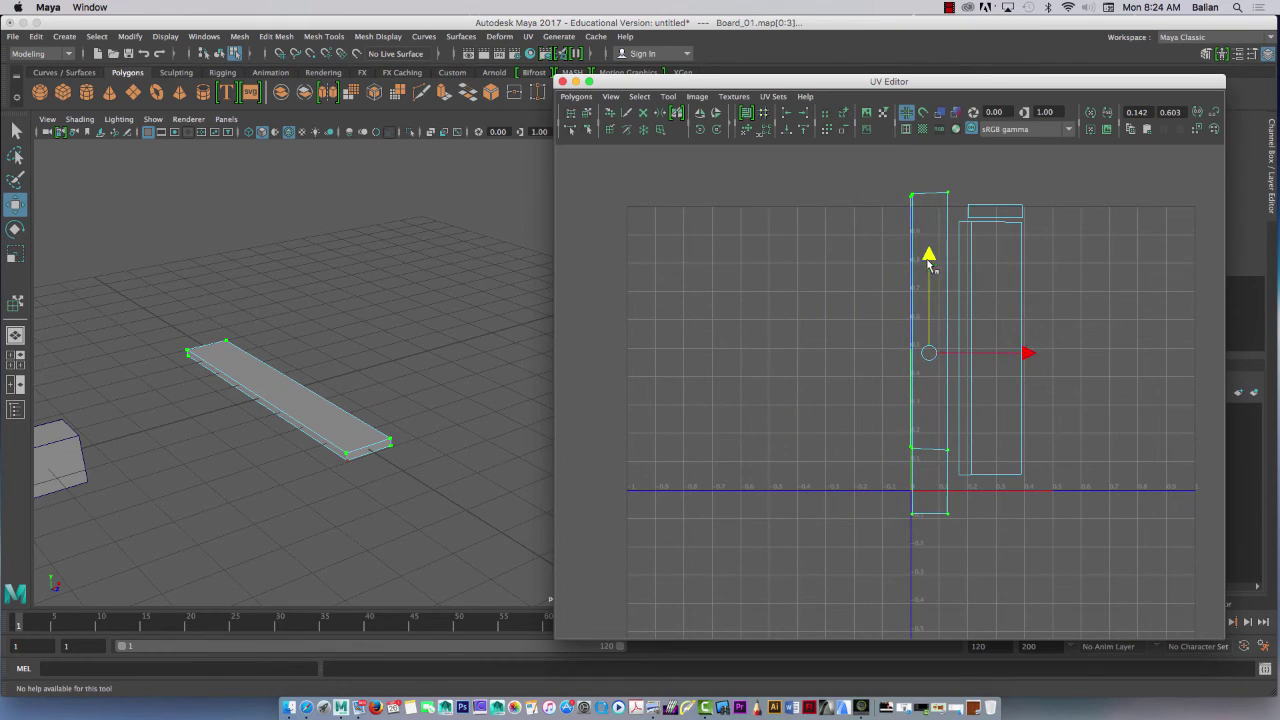
pyautogui.moveTo(933, 257); pyautogui.dragTo(935, 283)
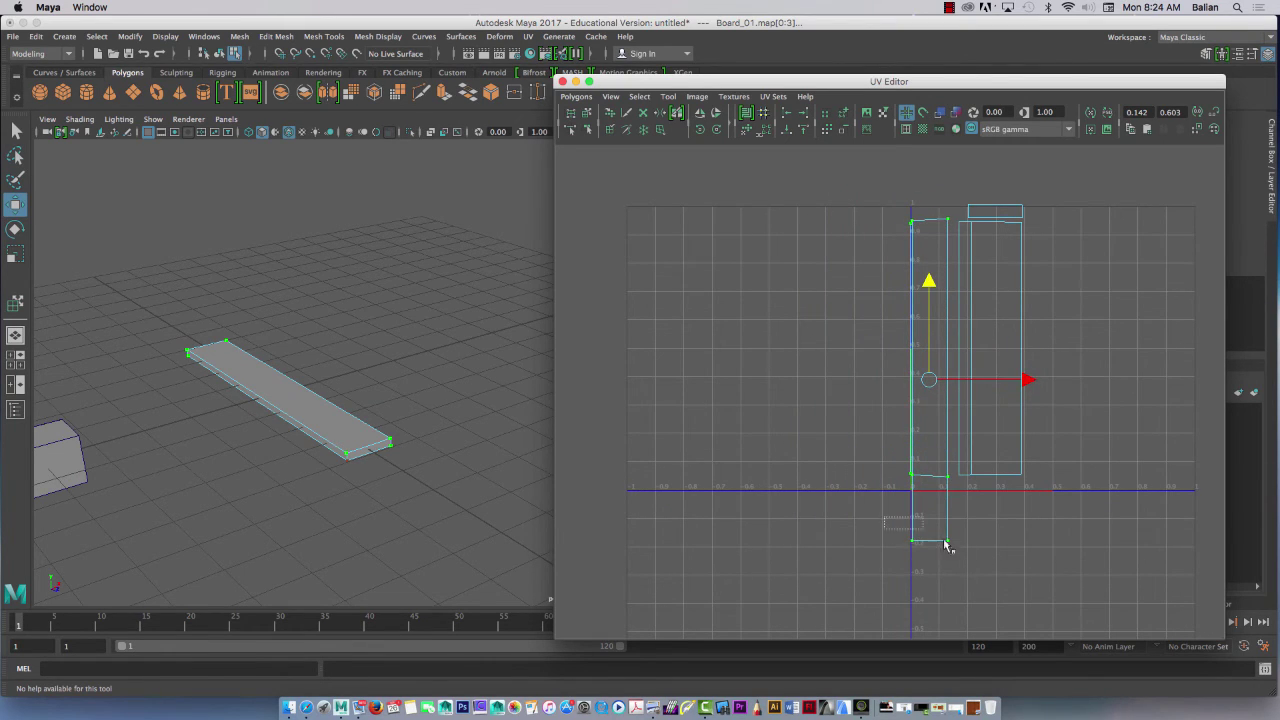
# Raise the two lowest UVs of the board top's joined shell to the texture square's lower edge.
pyautogui.moveTo(893, 522); pyautogui.dragTo(994, 563)
pyautogui.moveTo(930, 452); pyautogui.dragTo(928, 396)
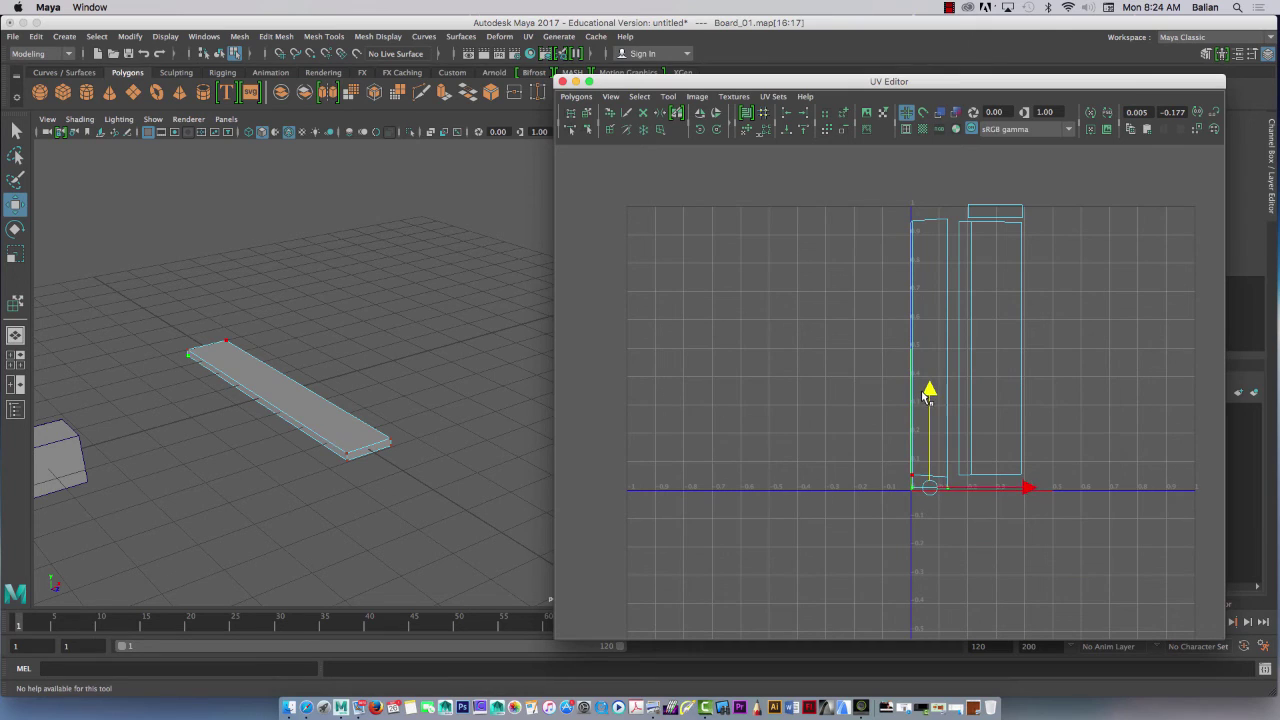
# Move the vertices along the outer edge of the board top's joined shell slightly left, past the texture square's border.
pyautogui.moveTo(880, 202); pyautogui.dragTo(911, 484)
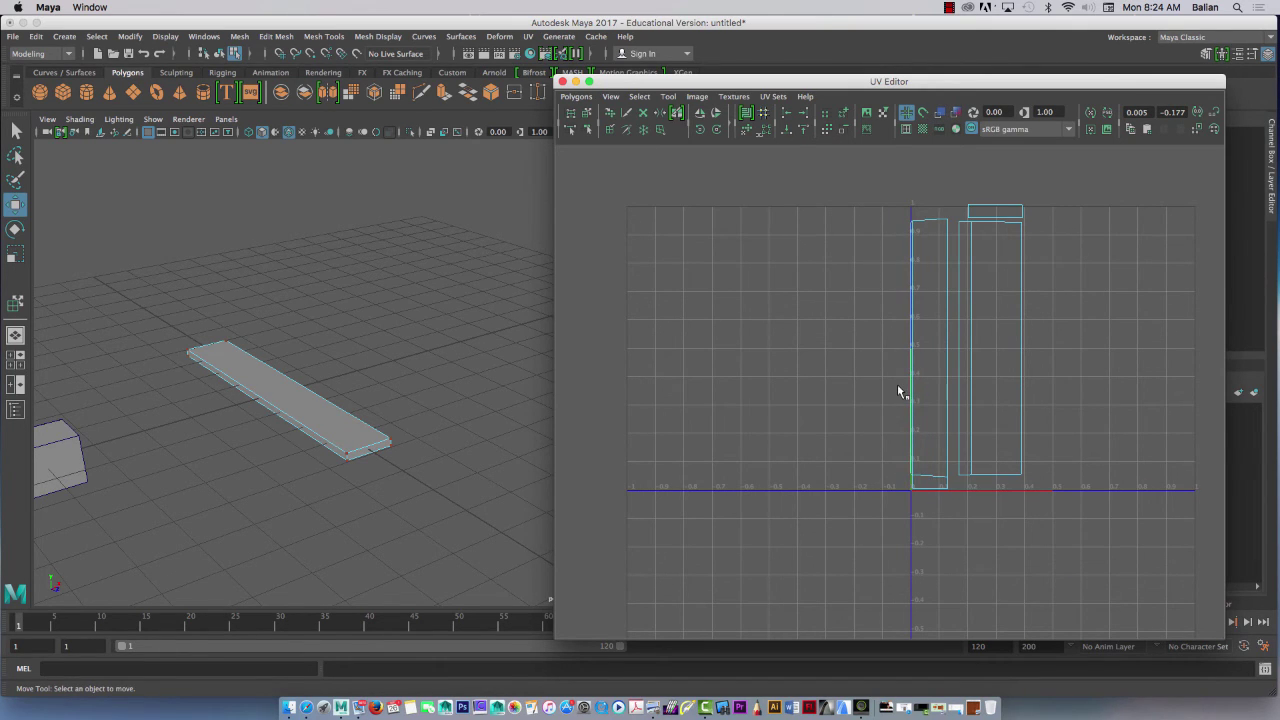
pyautogui.keyDown('alt'); pyautogui.moveTo(897, 385); pyautogui.dragTo(1022, 394, button='right'); pyautogui.keyUp('alt')
pyautogui.keyDown('alt'); pyautogui.moveTo(861, 403); pyautogui.dragTo(876, 471, button='middle'); pyautogui.keyUp('alt')
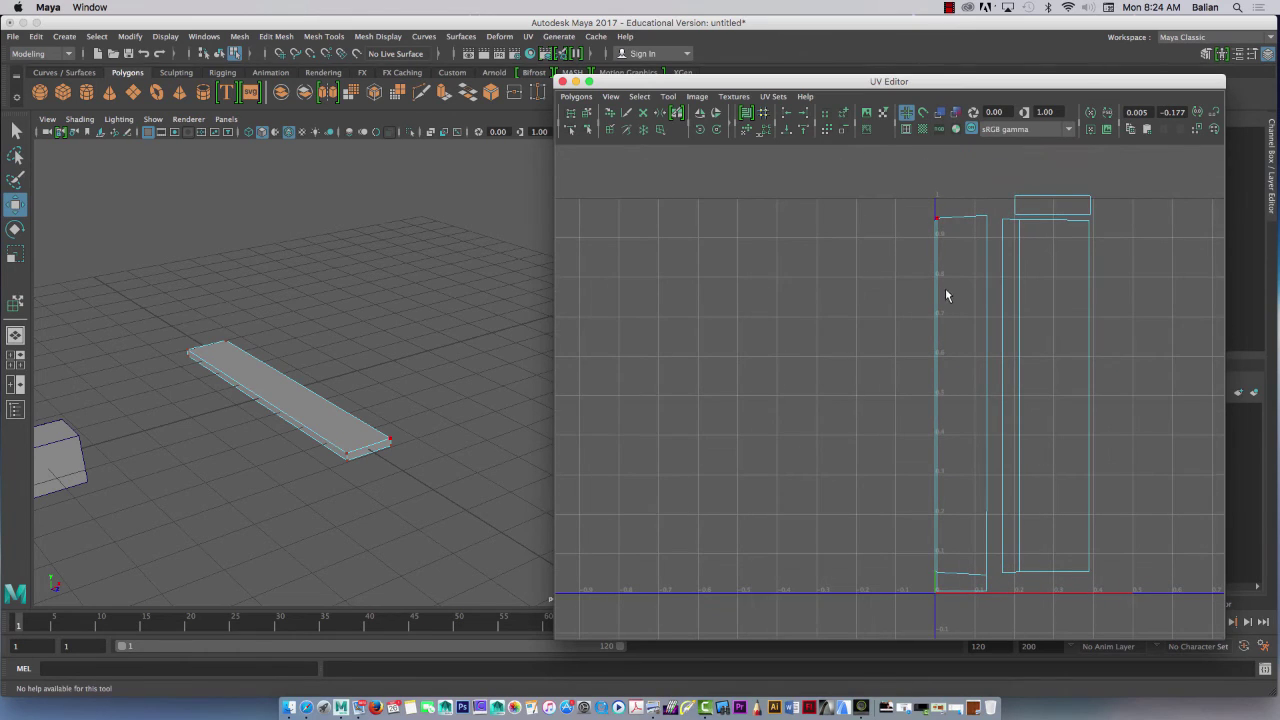
pyautogui.moveTo(937, 294); pyautogui.dragTo(871, 289, button='right')
pyautogui.moveTo(894, 200); pyautogui.dragTo(940, 583)
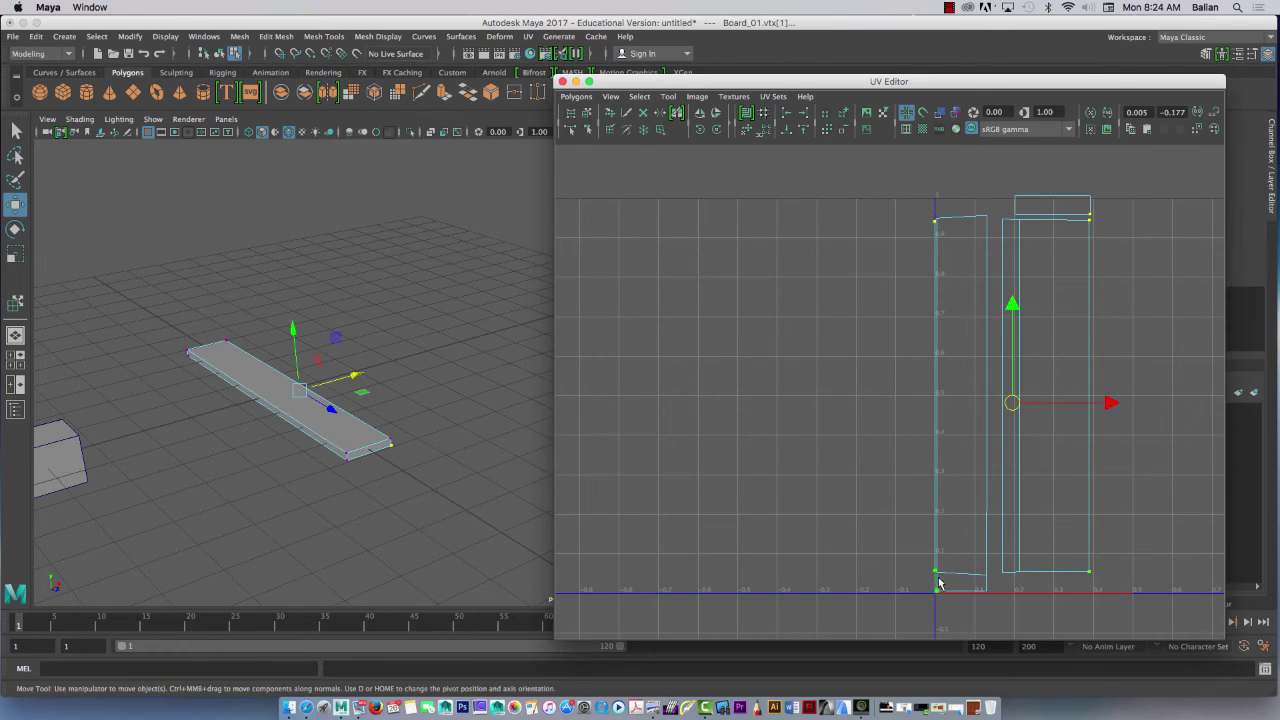
pyautogui.moveTo(1112, 404)
pyautogui.mouseDown()
pyautogui.moveTo(1094, 403)
pyautogui.moveTo(1104, 398)
pyautogui.mouseUp()
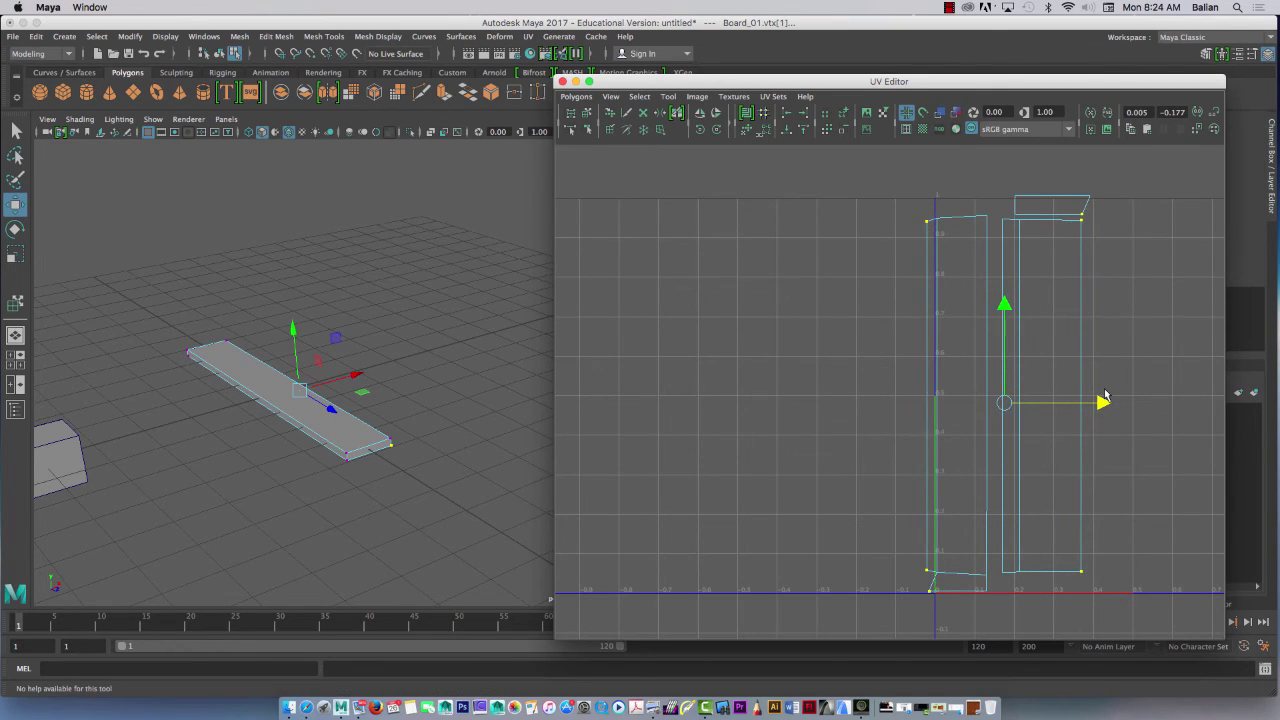
# Fine-tune the horizontal position of the joined shell's outer edge vertices and its lower corner vertex with small nudges.
pyautogui.moveTo(913, 588); pyautogui.dragTo(940, 608)
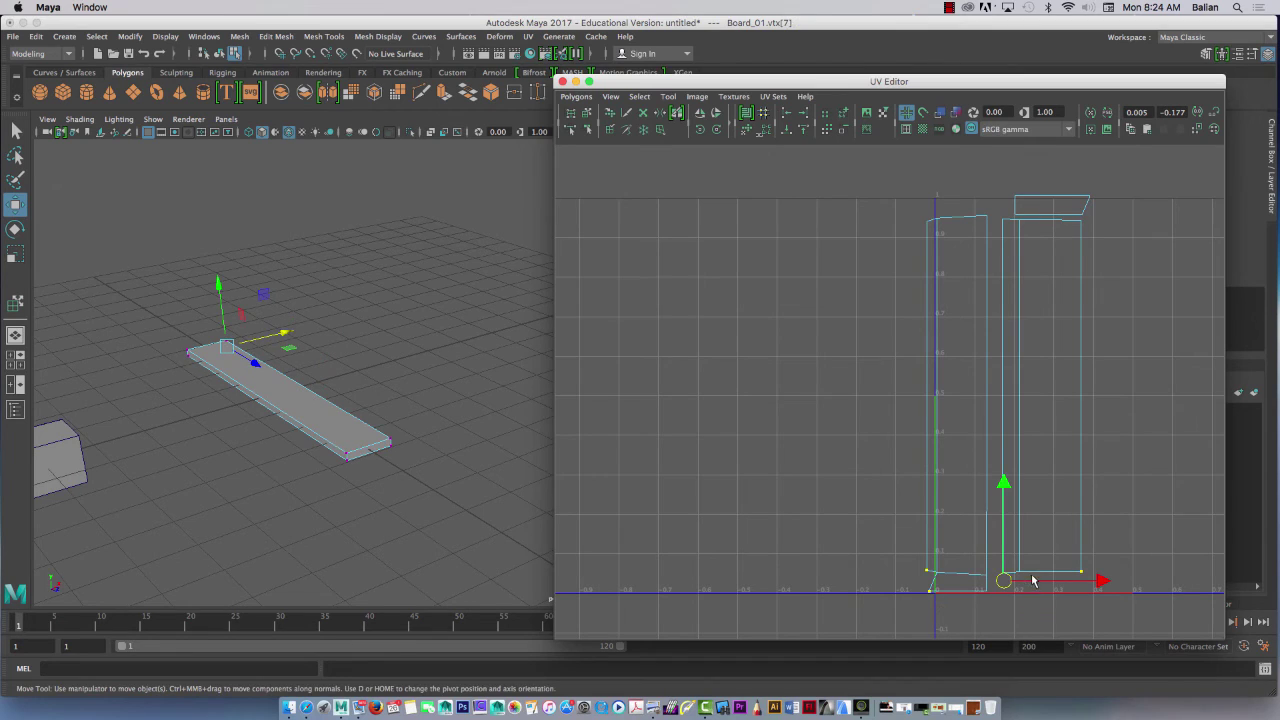
pyautogui.moveTo(947, 540); pyautogui.dragTo(885, 541, button='right')
pyautogui.moveTo(892, 203); pyautogui.dragTo(942, 571)
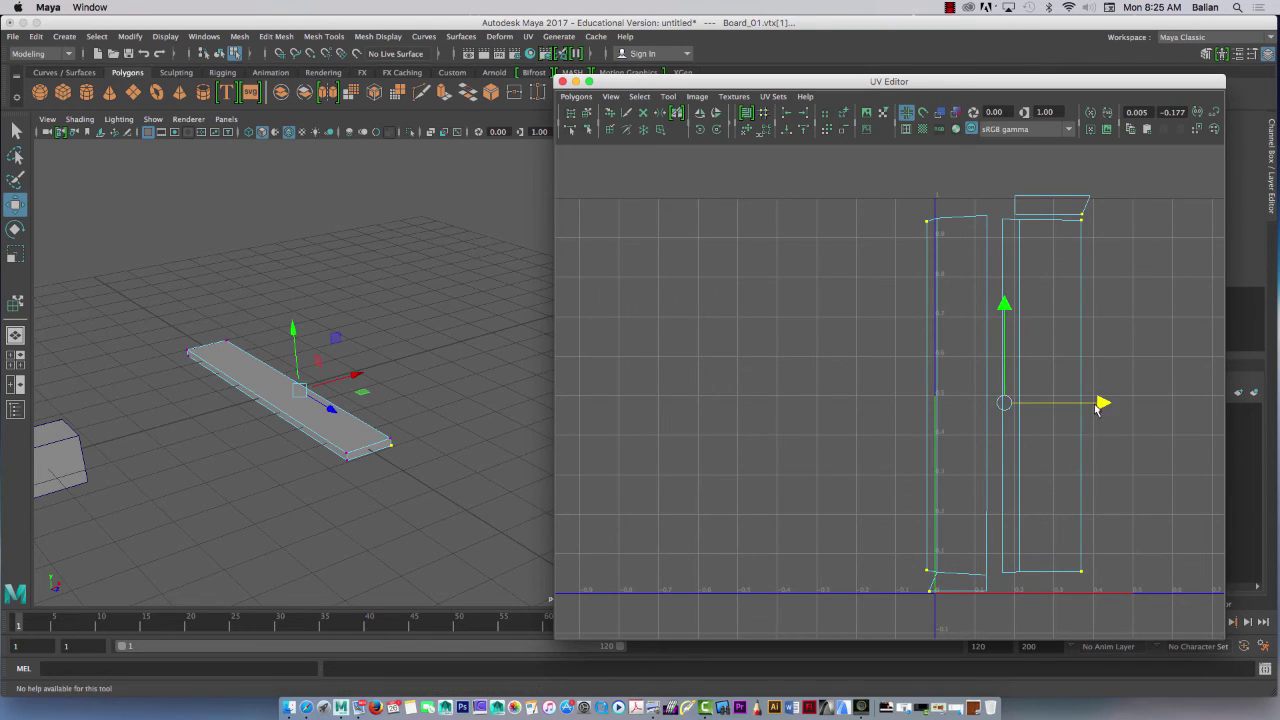
pyautogui.moveTo(1105, 403); pyautogui.dragTo(1100, 402)
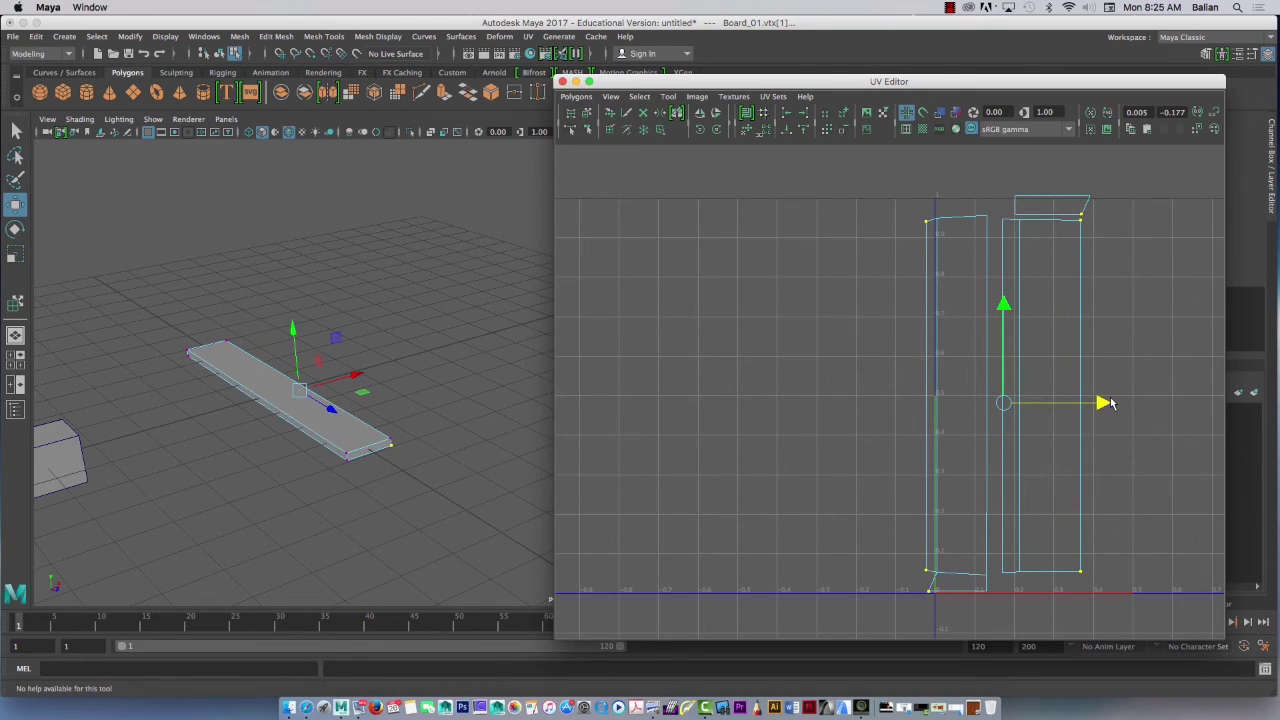
pyautogui.moveTo(920, 582); pyautogui.dragTo(923, 591)
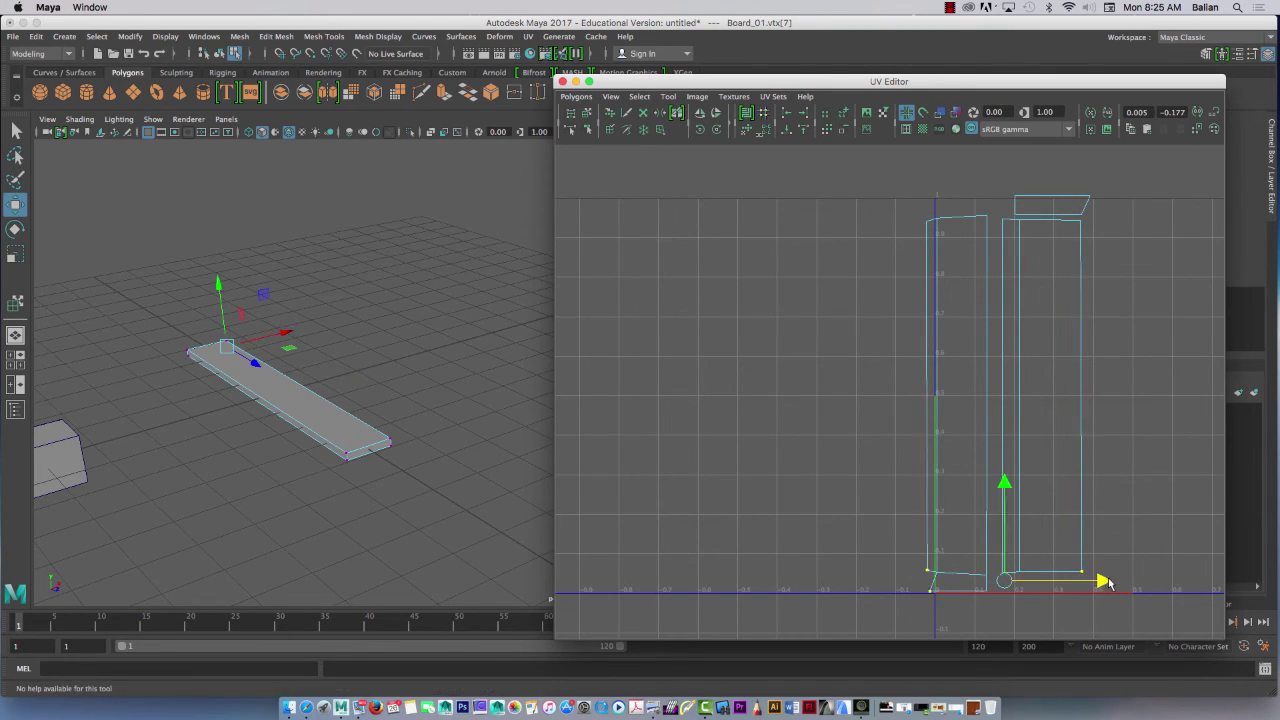
pyautogui.moveTo(1102, 581); pyautogui.dragTo(1100, 580)
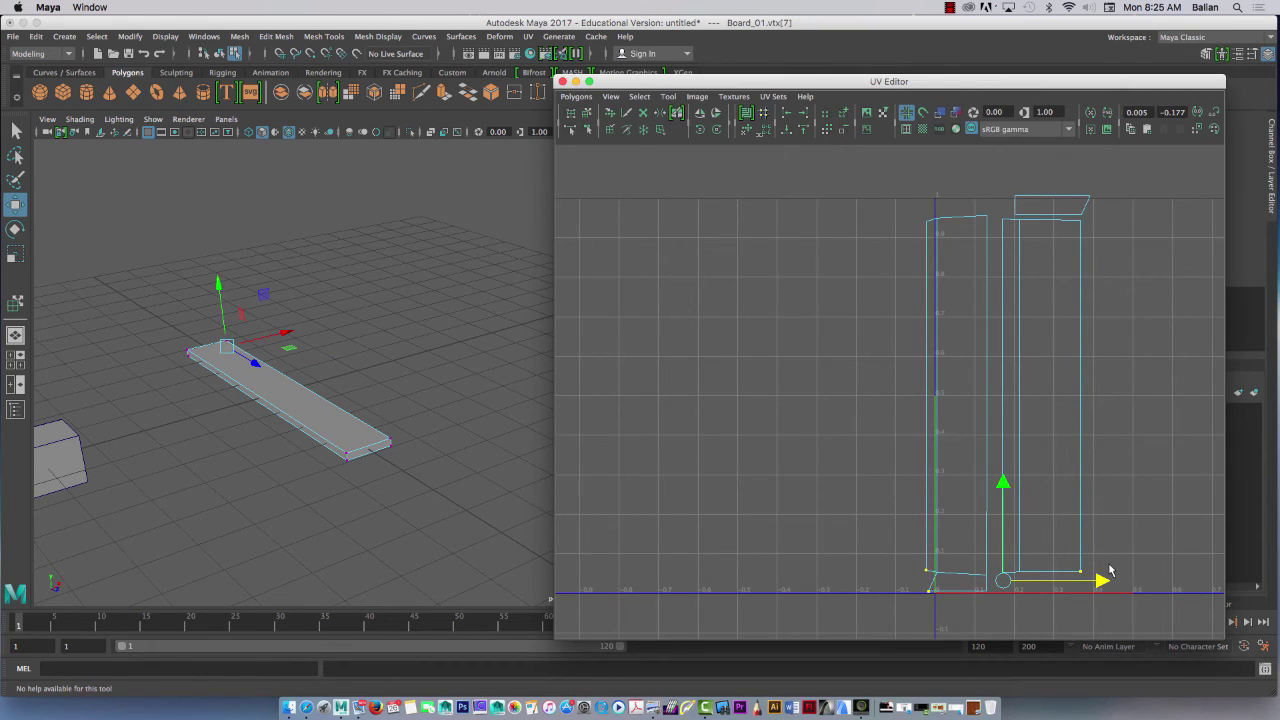
pyautogui.click(950, 8)
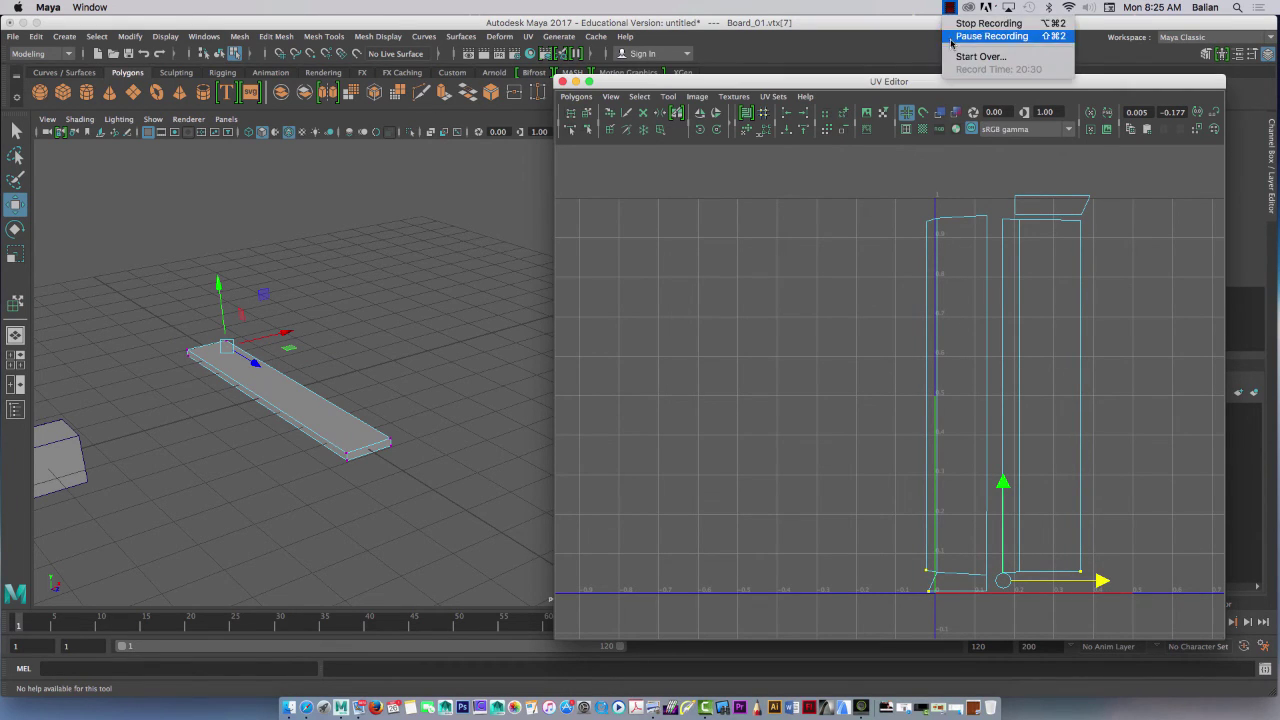
pyautogui.click(955, 36)
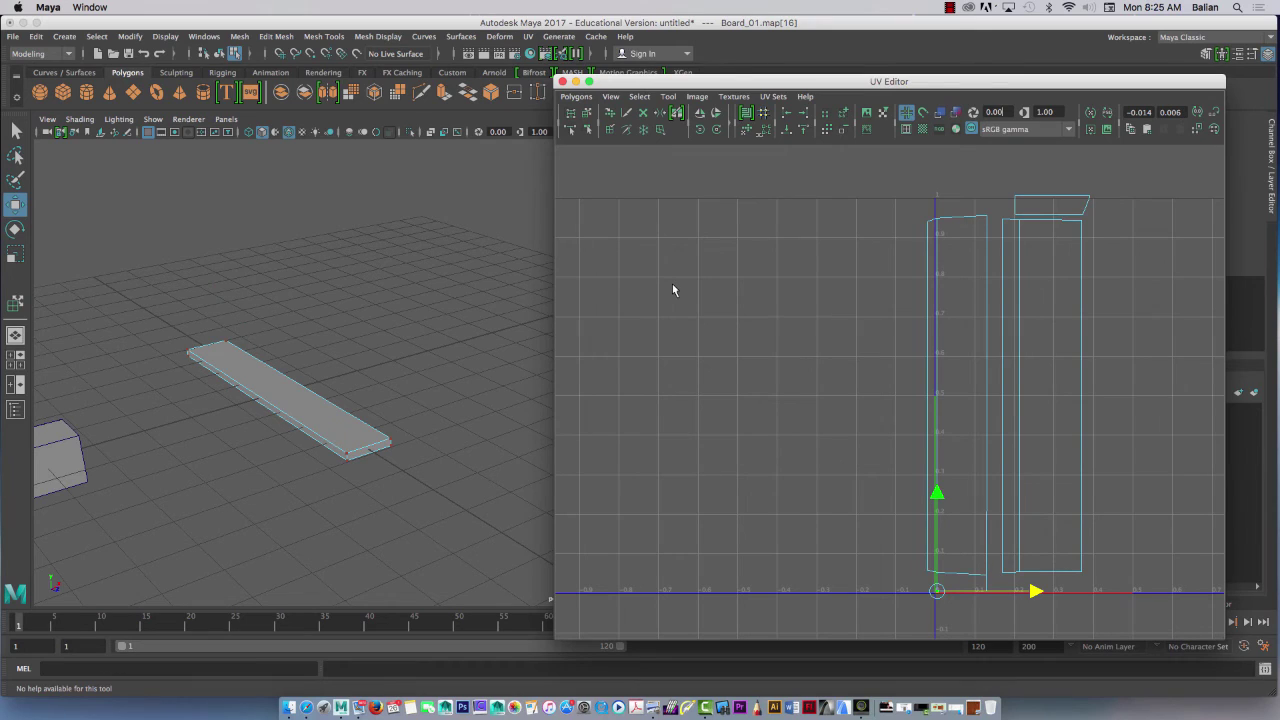
# Move the joined shell's outer edge UVs left to about U -0.04, and stretch the narrow strip's corner UVs slightly up and down.
pyautogui.click(876, 343)
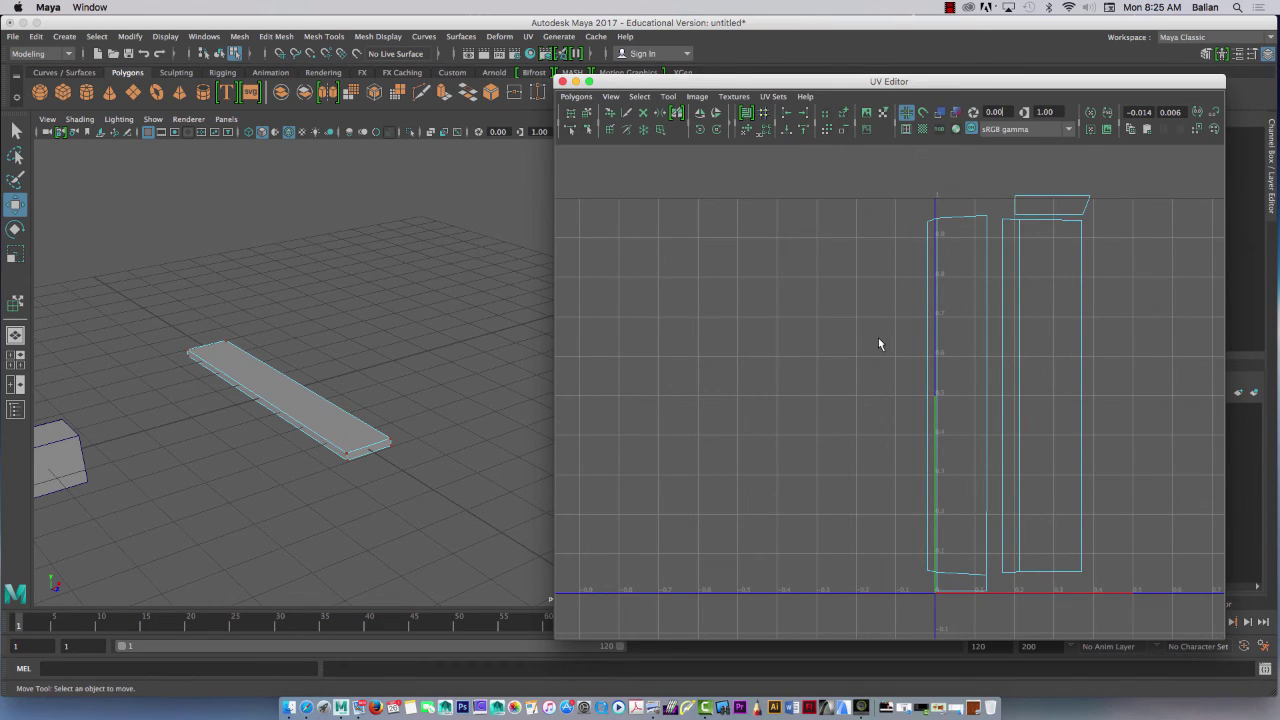
pyautogui.rightClick(929, 335)
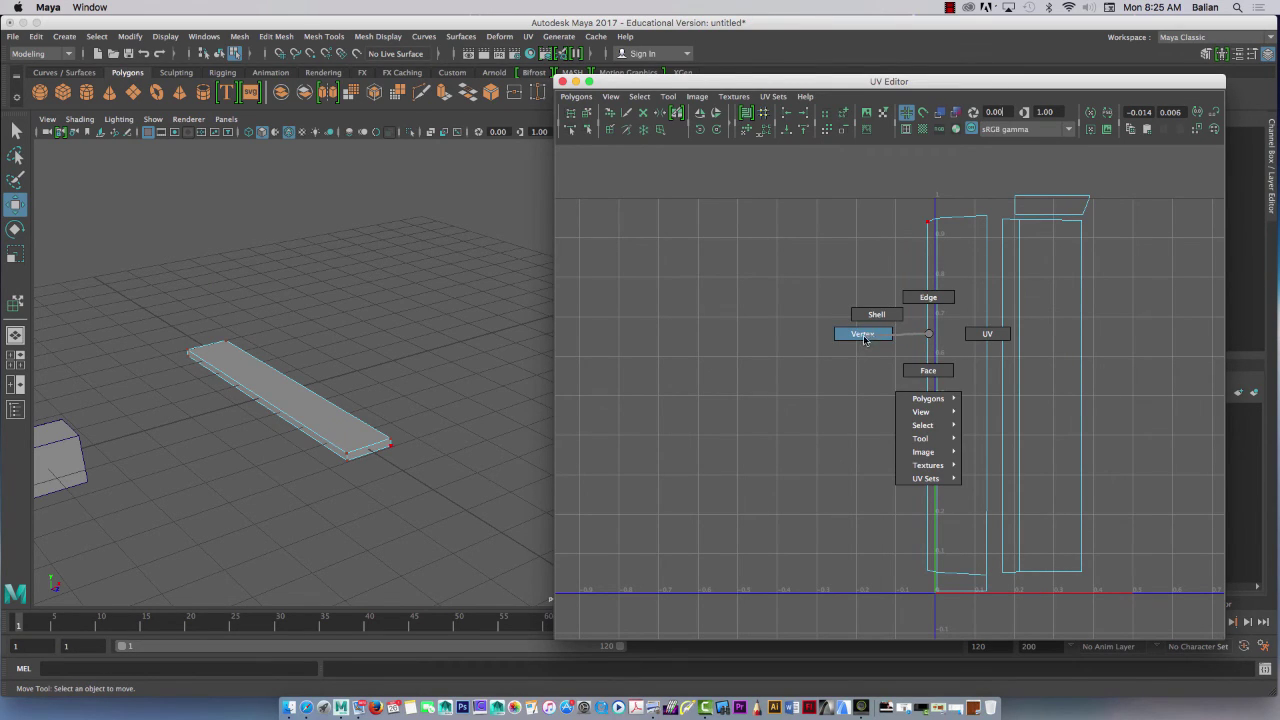
pyautogui.click(993, 335)
pyautogui.moveTo(896, 194); pyautogui.dragTo(938, 566)
pyautogui.moveTo(1028, 399); pyautogui.dragTo(1018, 396)
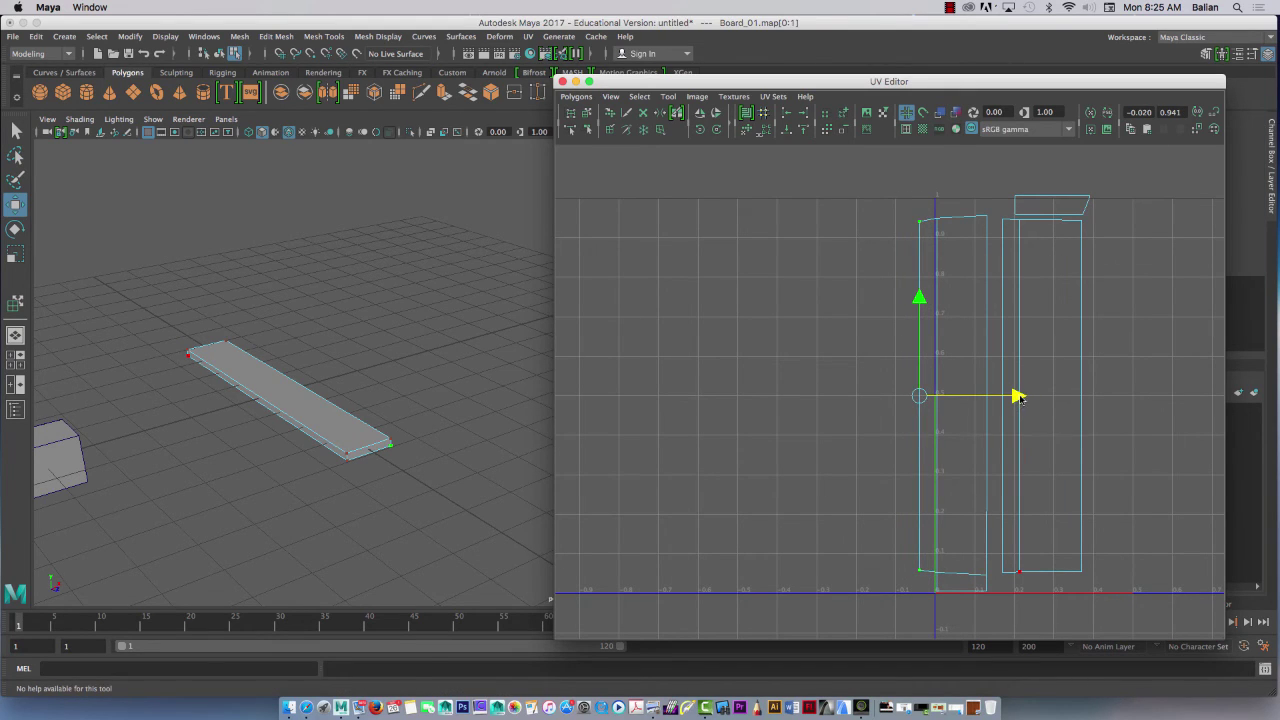
pyautogui.moveTo(894, 197); pyautogui.dragTo(964, 238)
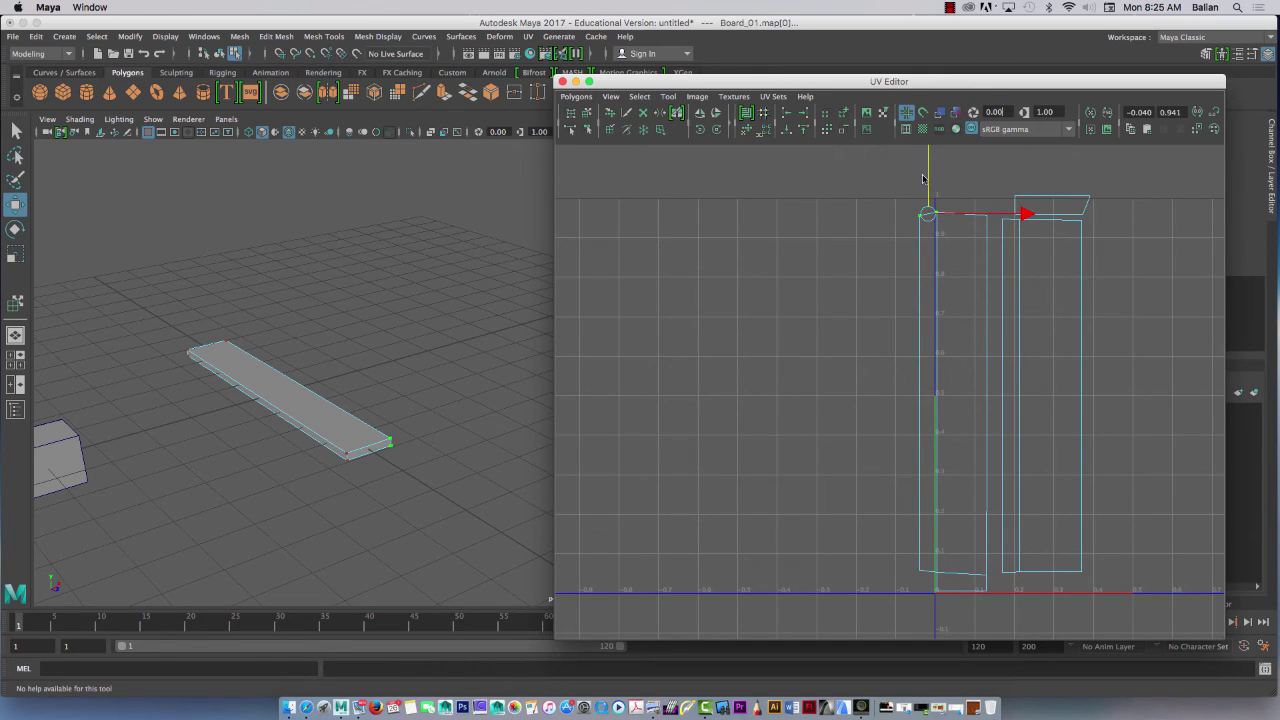
pyautogui.moveTo(910, 556); pyautogui.dragTo(952, 590)
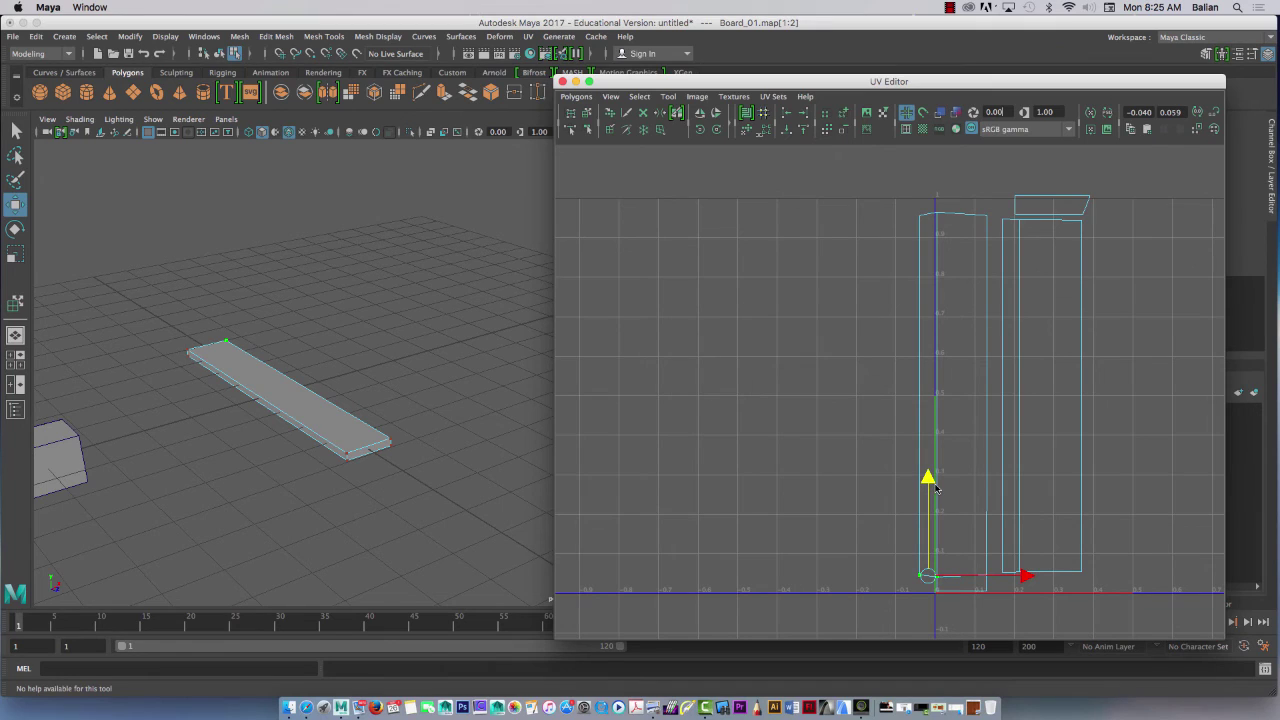
# Move and sew the long edge shared by the board top's joined shell and the front side's strip.
pyautogui.moveTo(990, 302)
pyautogui.mouseDown(button='right')
pyautogui.moveTo(990, 280)
pyautogui.moveTo(987, 291)
pyautogui.mouseUp(button='right')
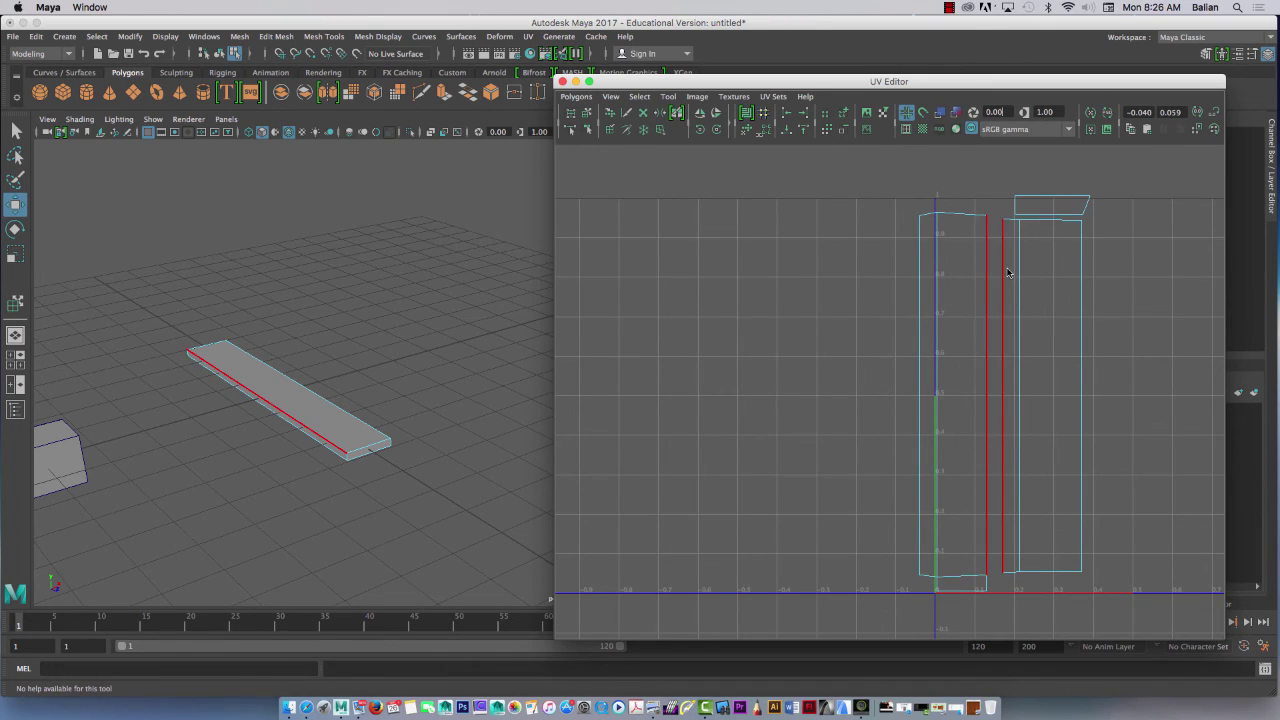
pyautogui.click(576, 96)
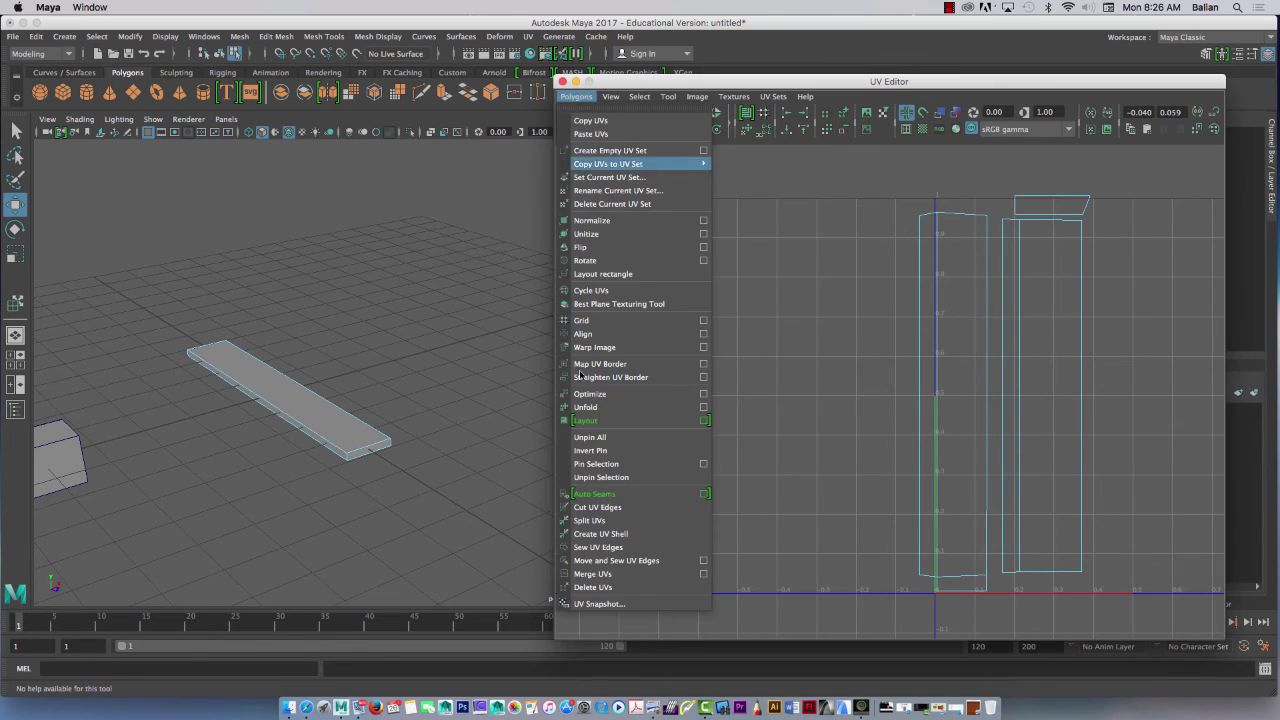
pyautogui.click(590, 563)
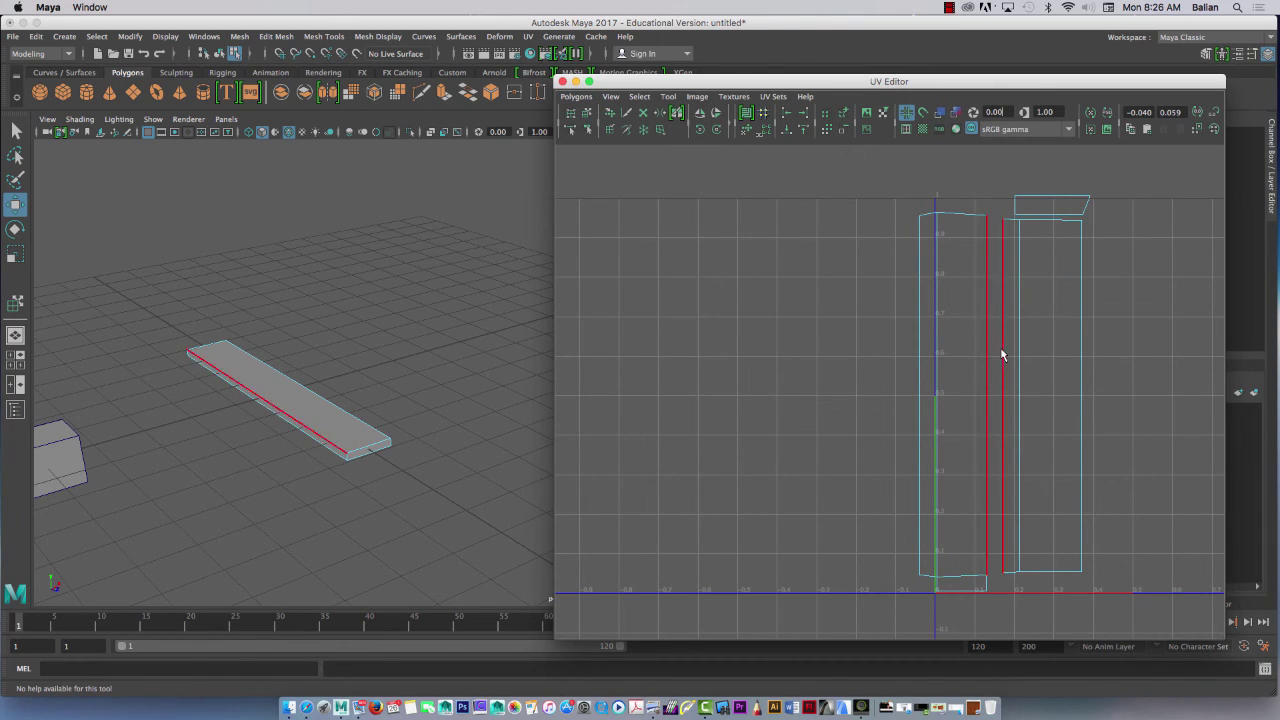
pyautogui.click(576, 96)
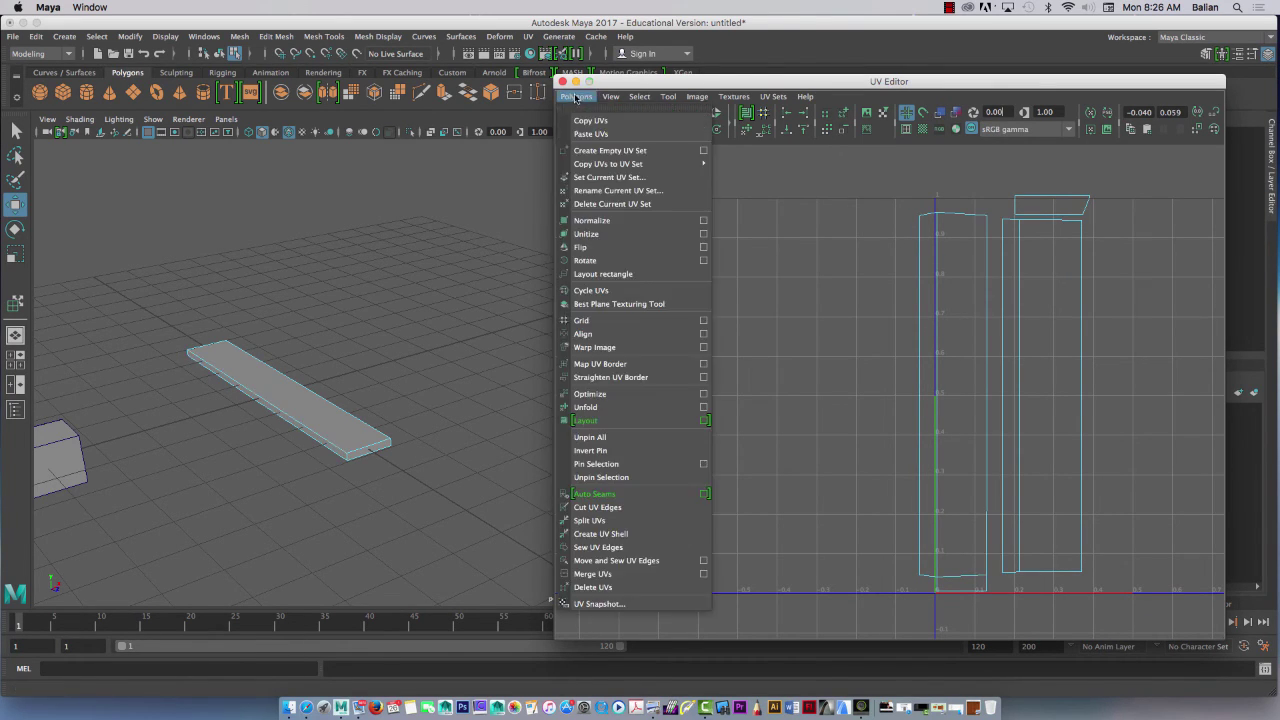
pyautogui.click(610, 561)
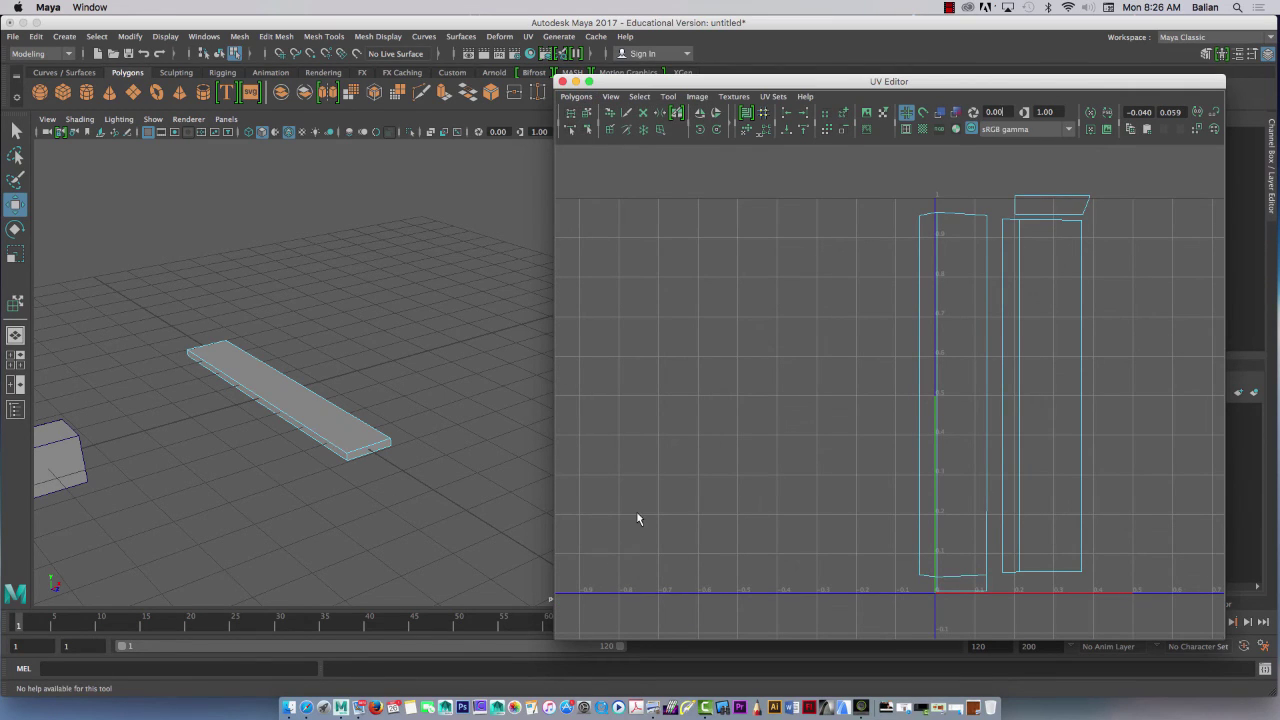
pyautogui.click(988, 350)
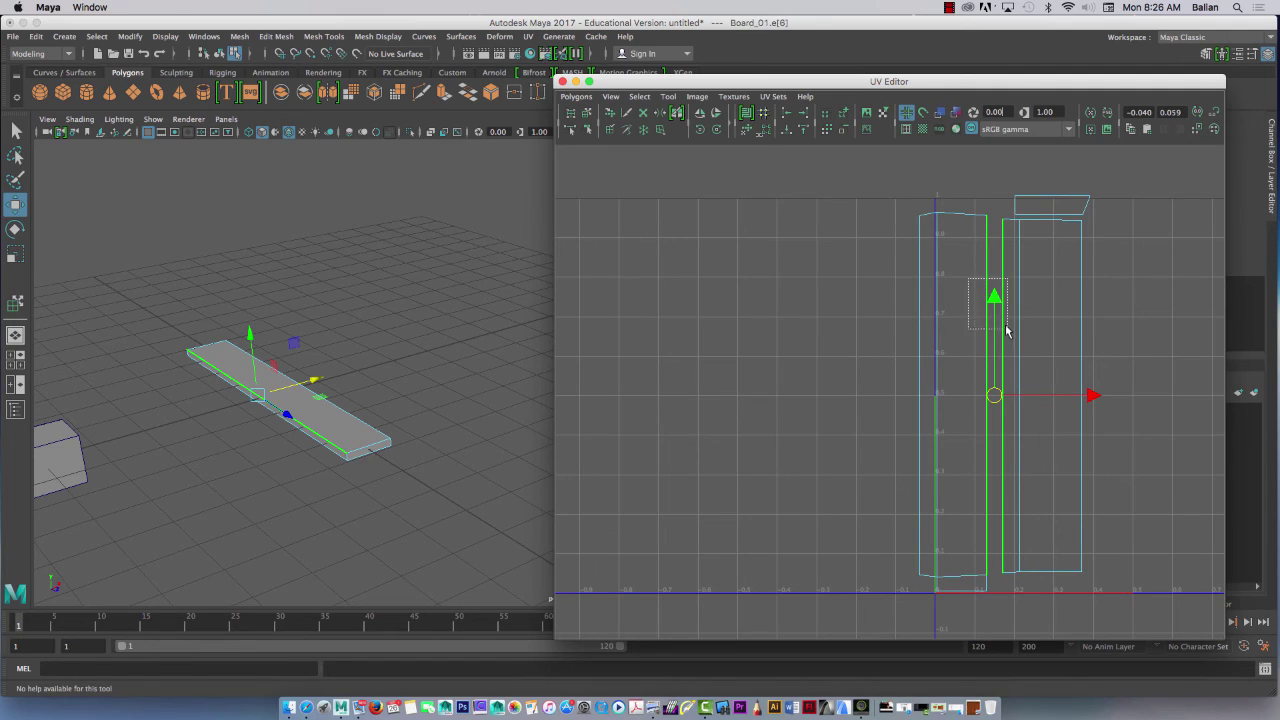
pyautogui.click(576, 96)
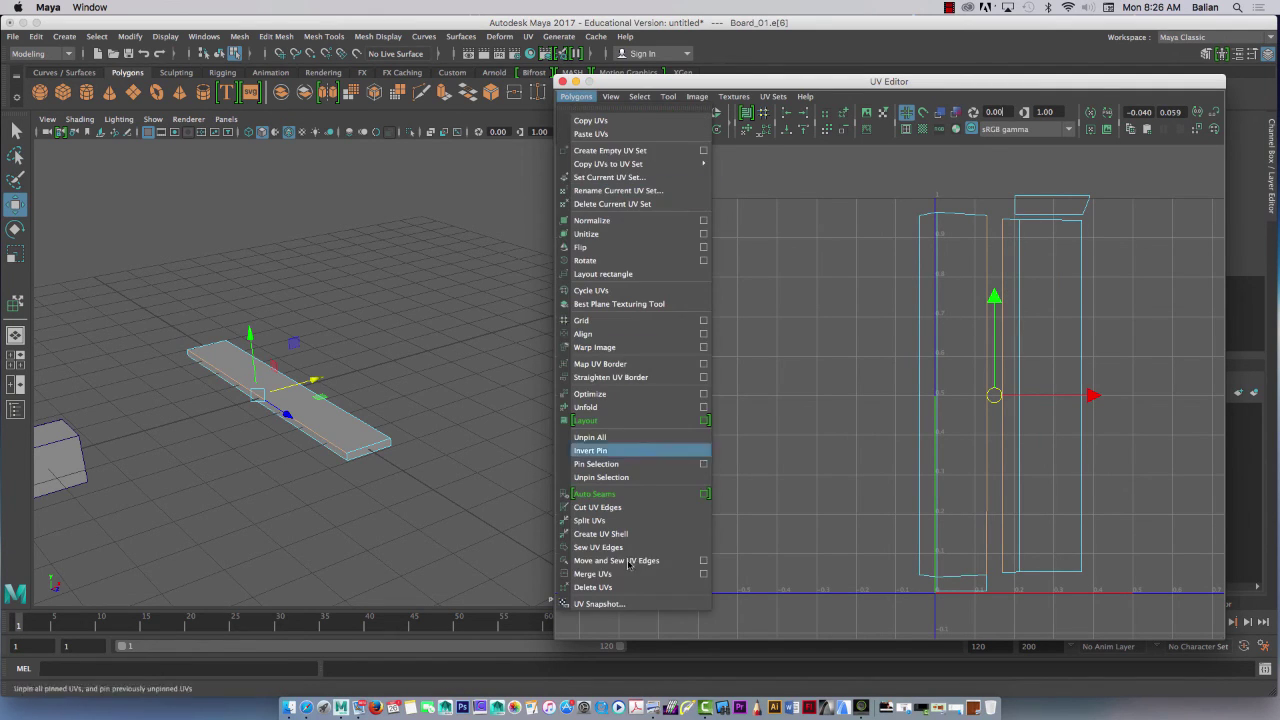
pyautogui.click(619, 561)
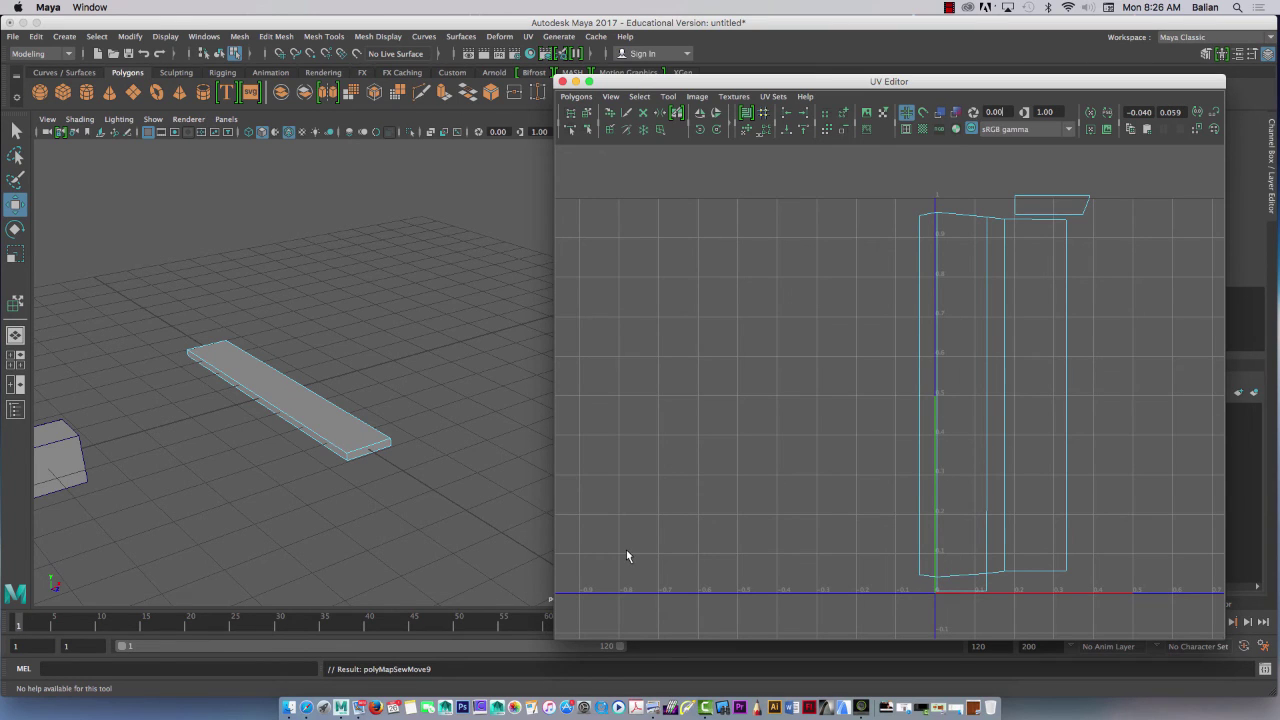
# Move and sew the remaining end shell onto the upper edge of the board underside's wide strip.
pyautogui.scroll(3, 893, 305)
pyautogui.keyDown('alt'); pyautogui.moveTo(808, 388); pyautogui.dragTo(767, 395, button='middle'); pyautogui.keyUp('alt')
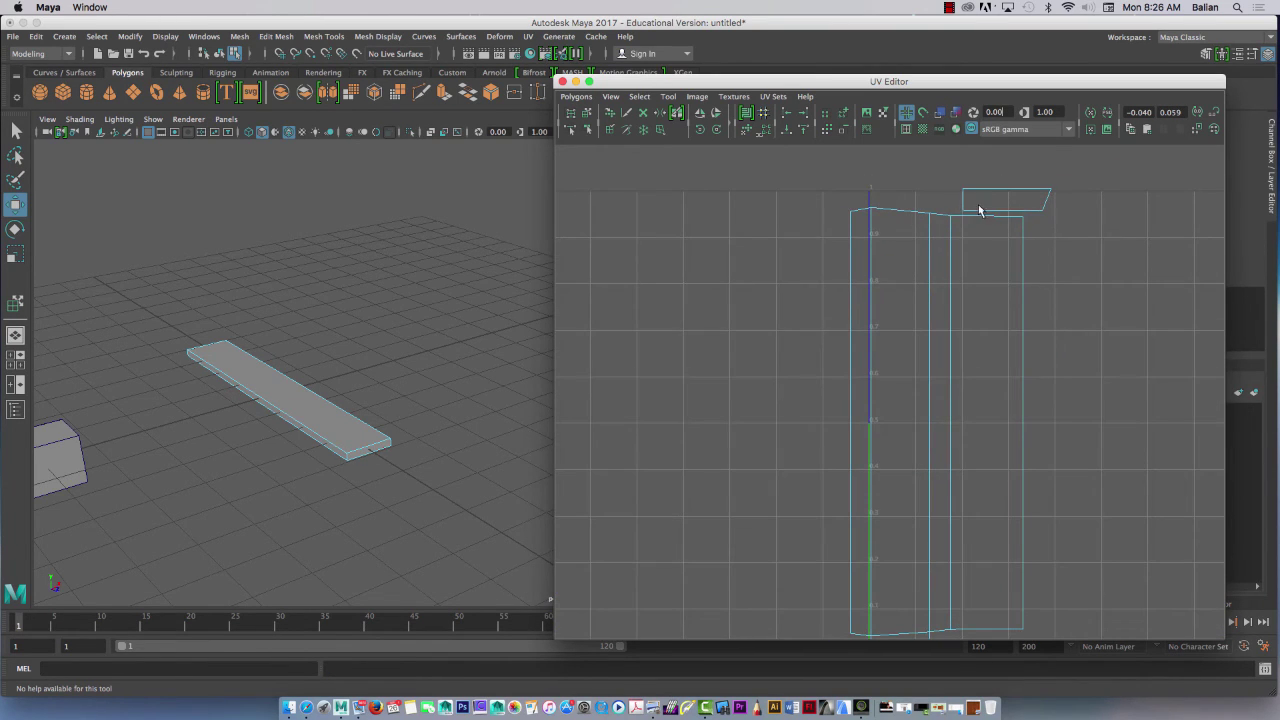
pyautogui.click(978, 222)
pyautogui.press('g')
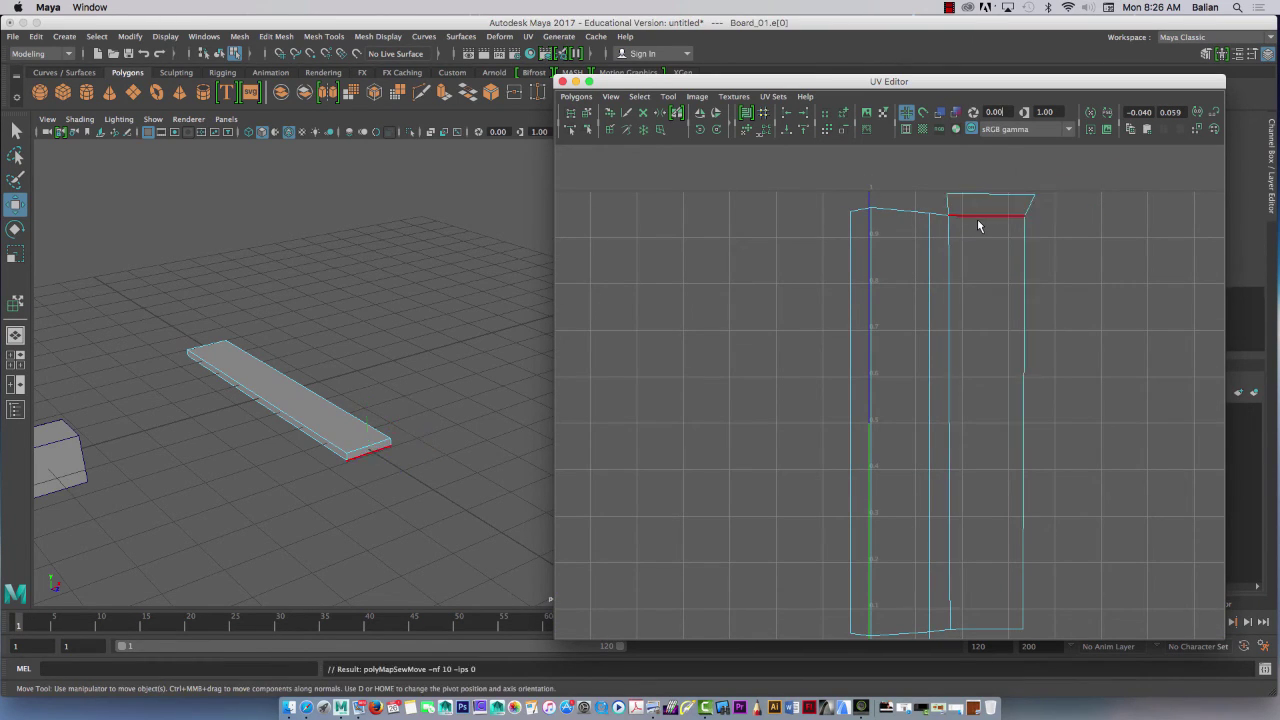
pyautogui.click(788, 378)
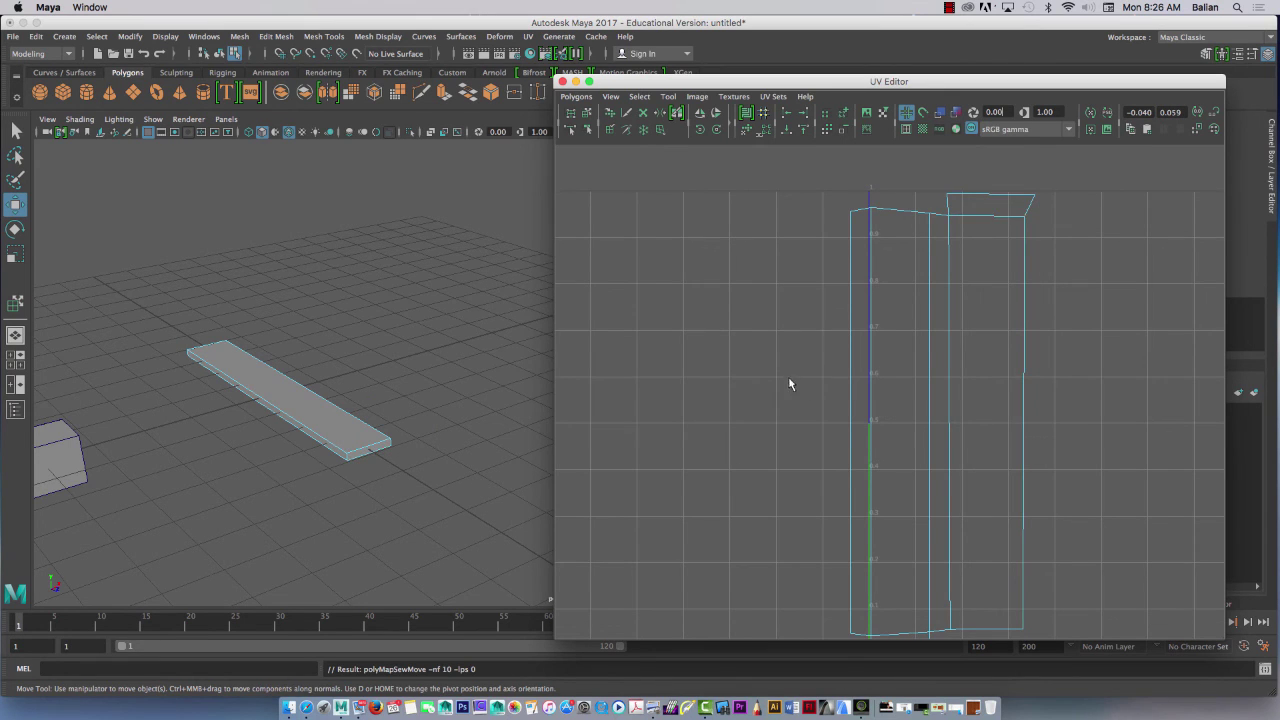
# Move the whole sewn UV layout right to the middle of the texture square, displaying the texture image only while placing it.
pyautogui.keyDown('alt'); pyautogui.moveTo(788, 378); pyautogui.dragTo(677, 265, button='right'); pyautogui.keyUp('alt')
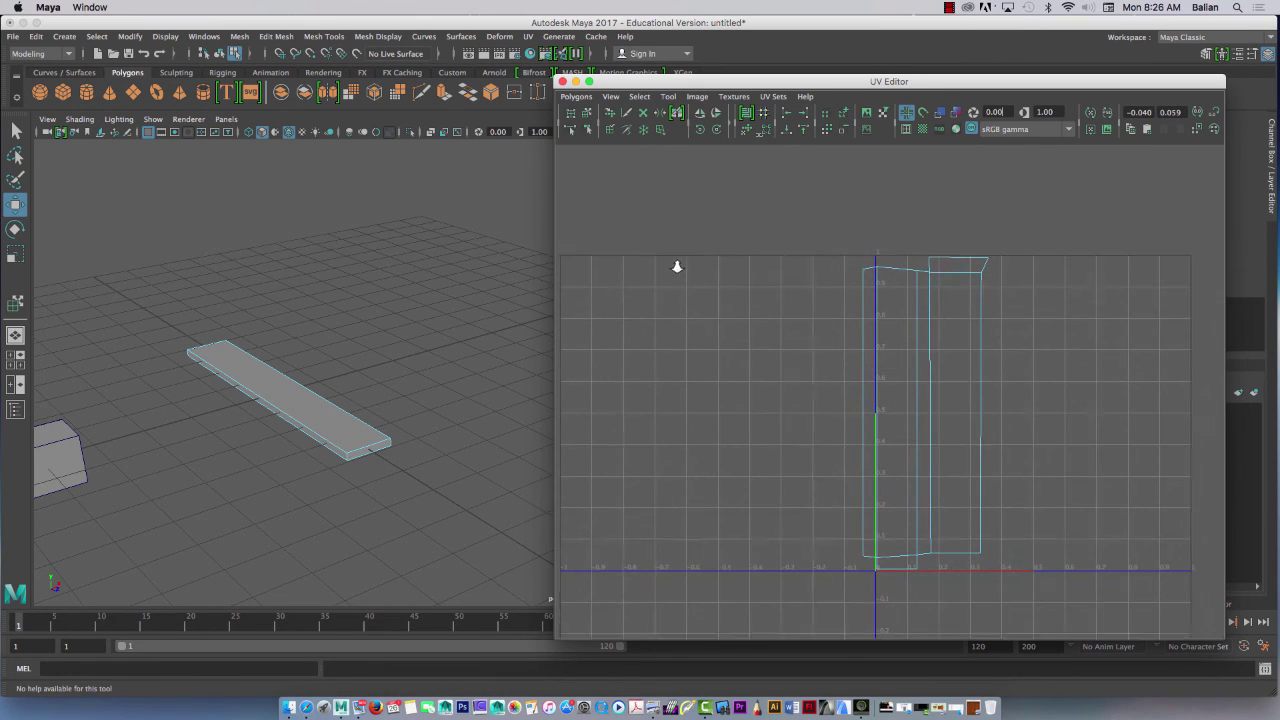
pyautogui.click(866, 113)
pyautogui.moveTo(840, 208); pyautogui.dragTo(986, 582)
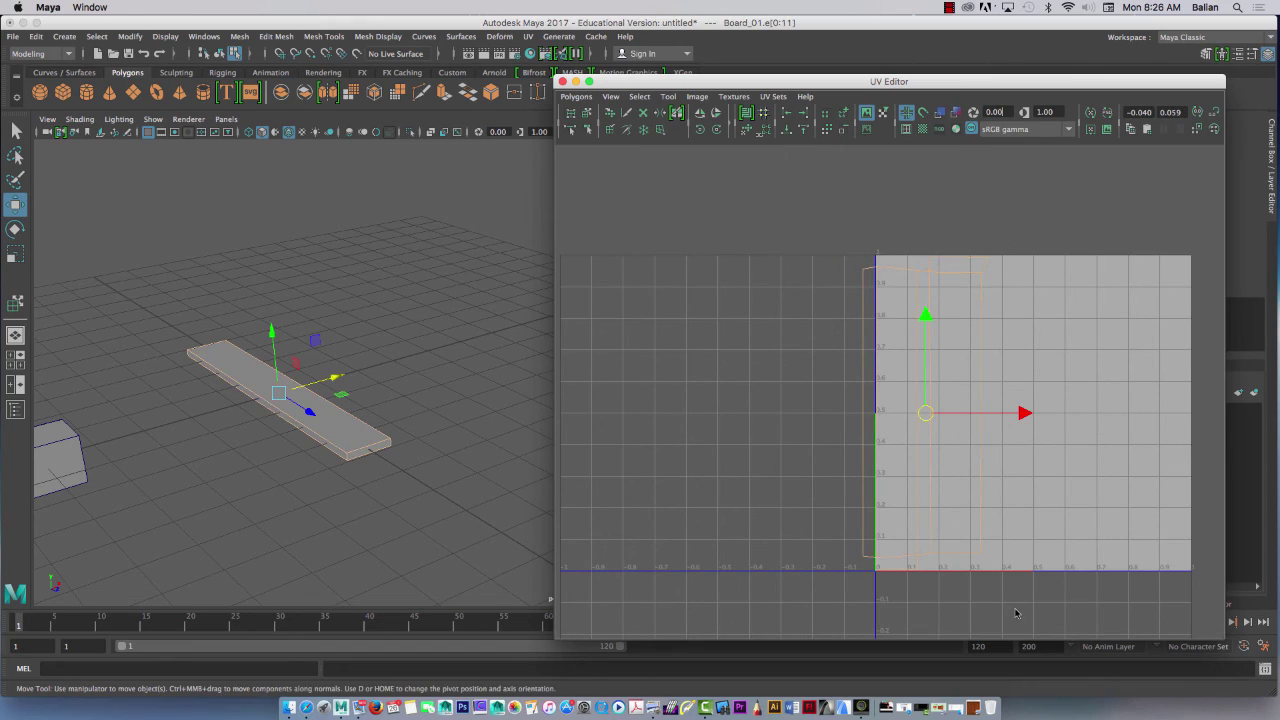
pyautogui.moveTo(1025, 407); pyautogui.dragTo(1140, 415)
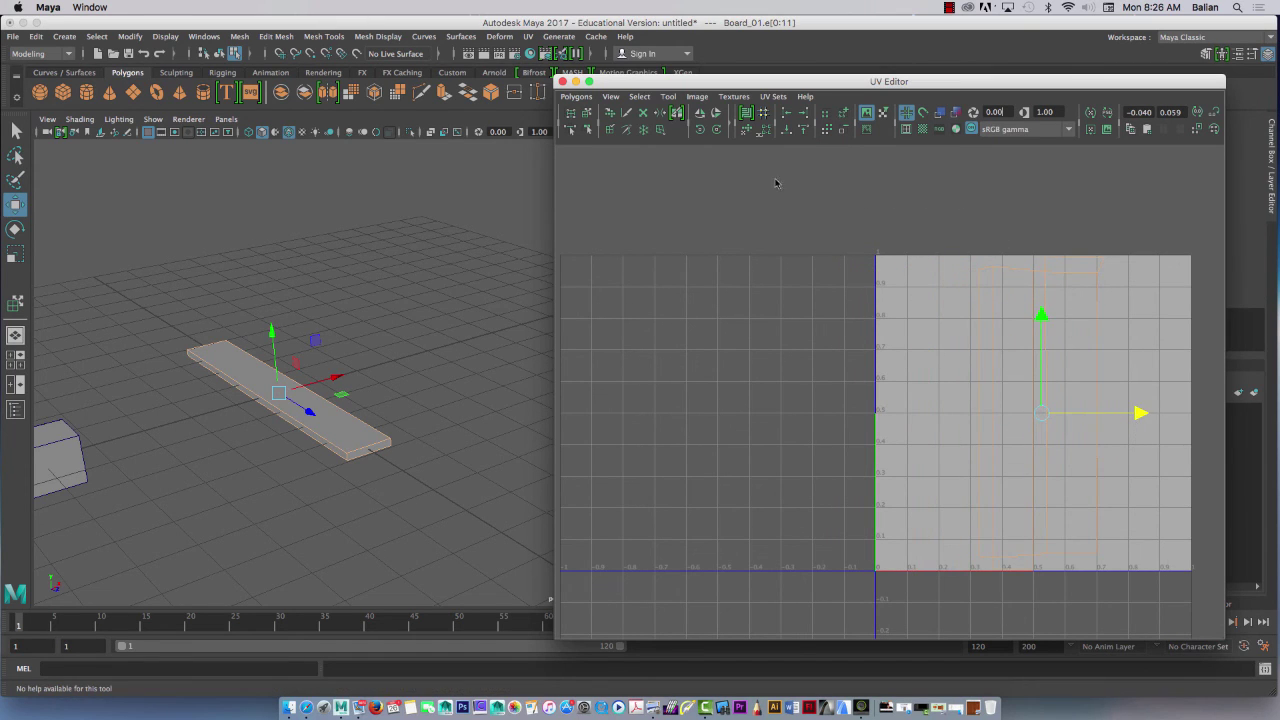
pyautogui.click(866, 112)
pyautogui.scroll(3, 1006, 429)
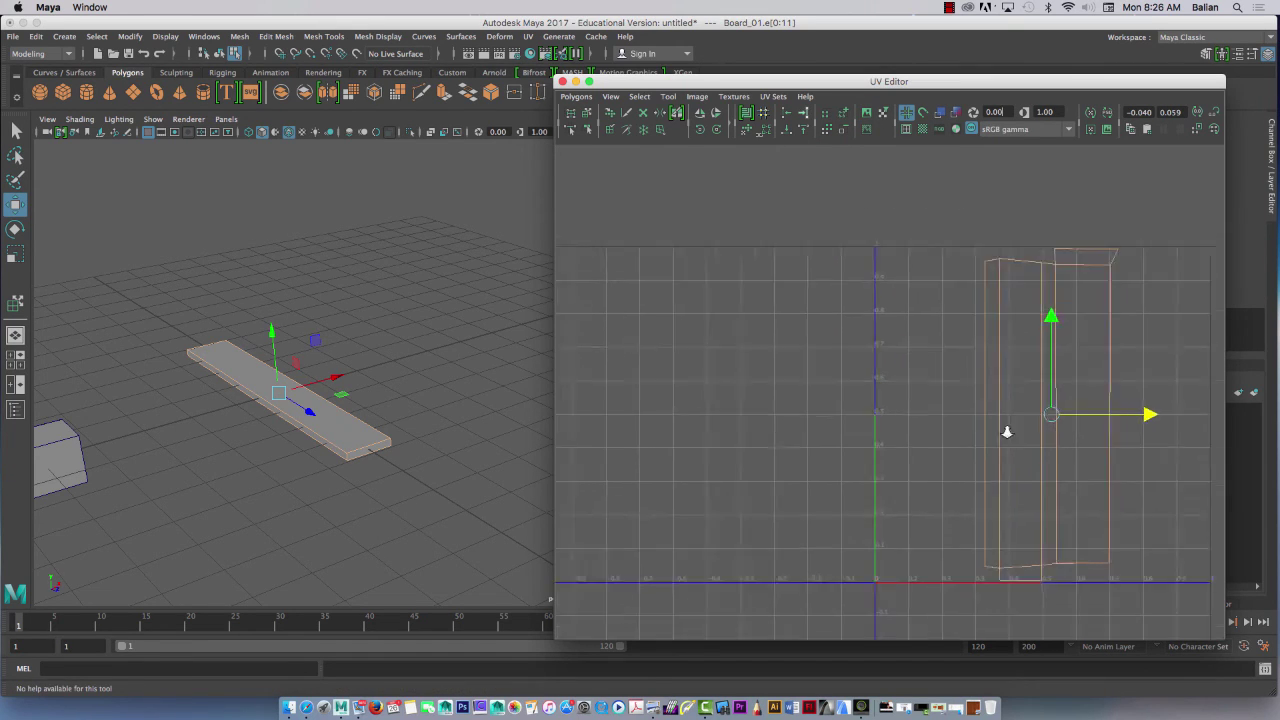
pyautogui.keyDown('alt'); pyautogui.moveTo(953, 499); pyautogui.dragTo(793, 466, button='middle'); pyautogui.keyUp('alt')
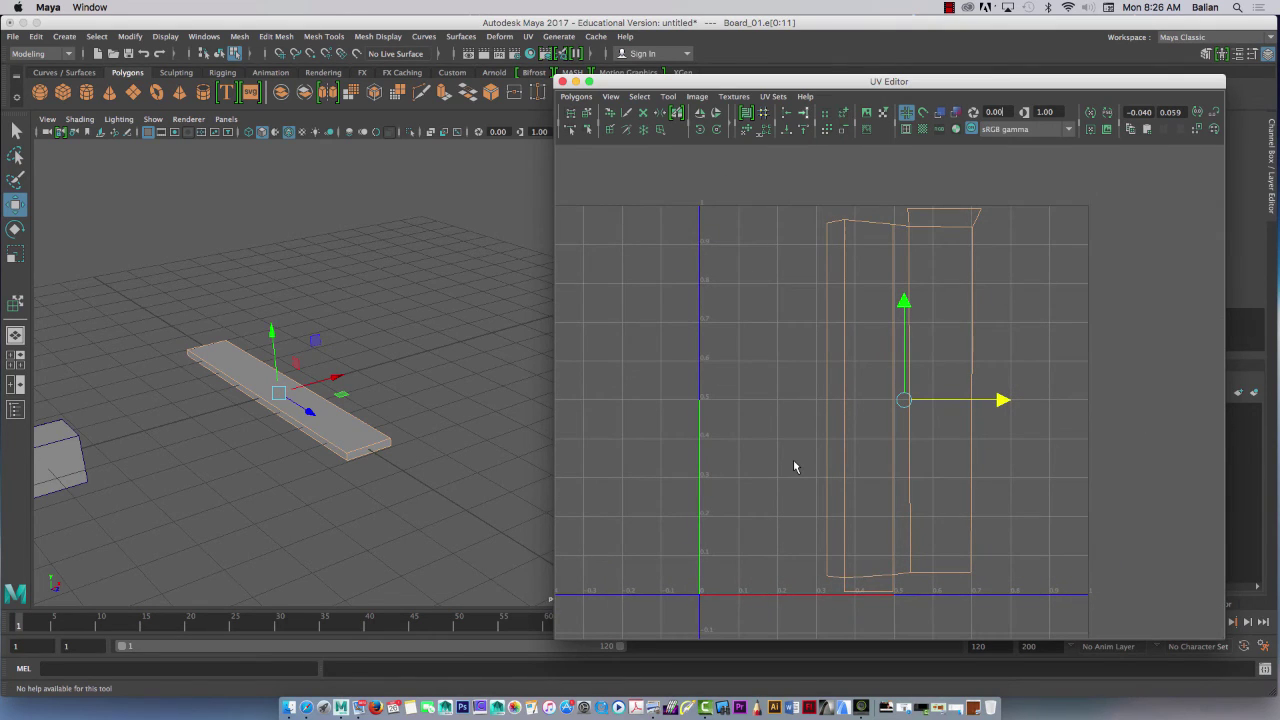
# Align the UVs along the long strips' upper edge to their minimum V value.
pyautogui.moveTo(888, 255); pyautogui.dragTo(946, 259, button='right')
pyautogui.moveTo(799, 260); pyautogui.dragTo(998, 216)
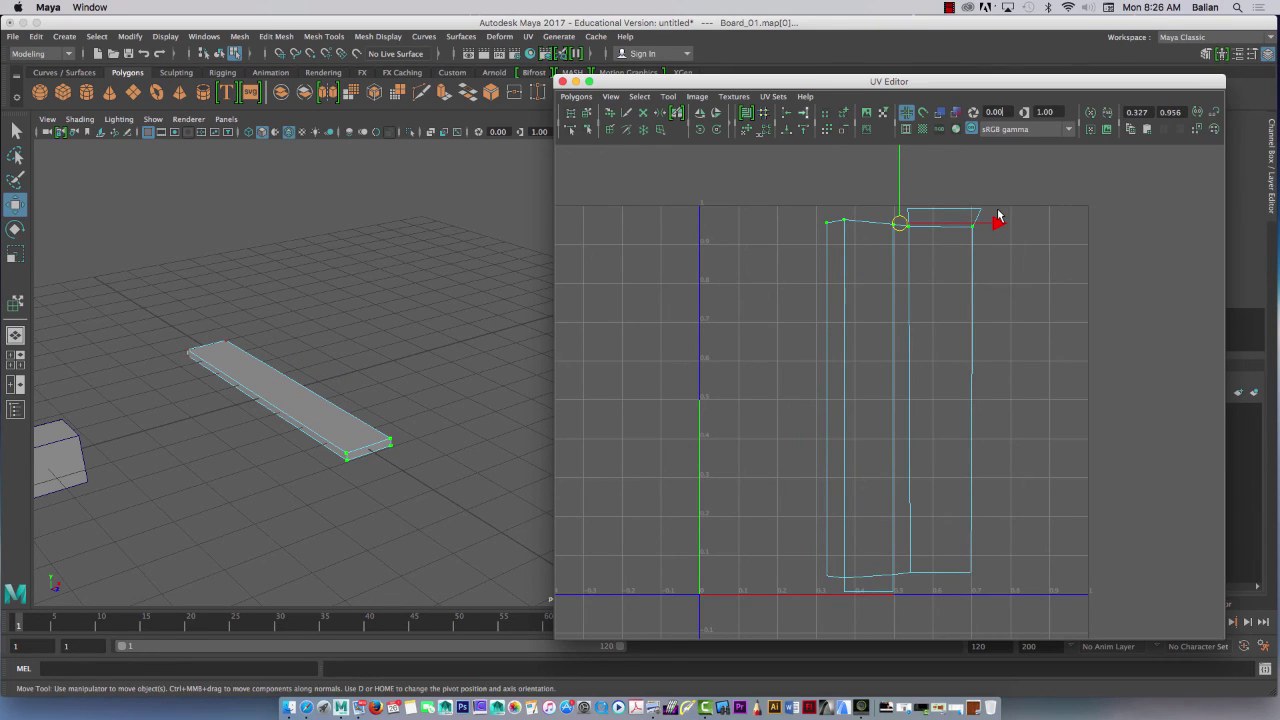
pyautogui.click(788, 132)
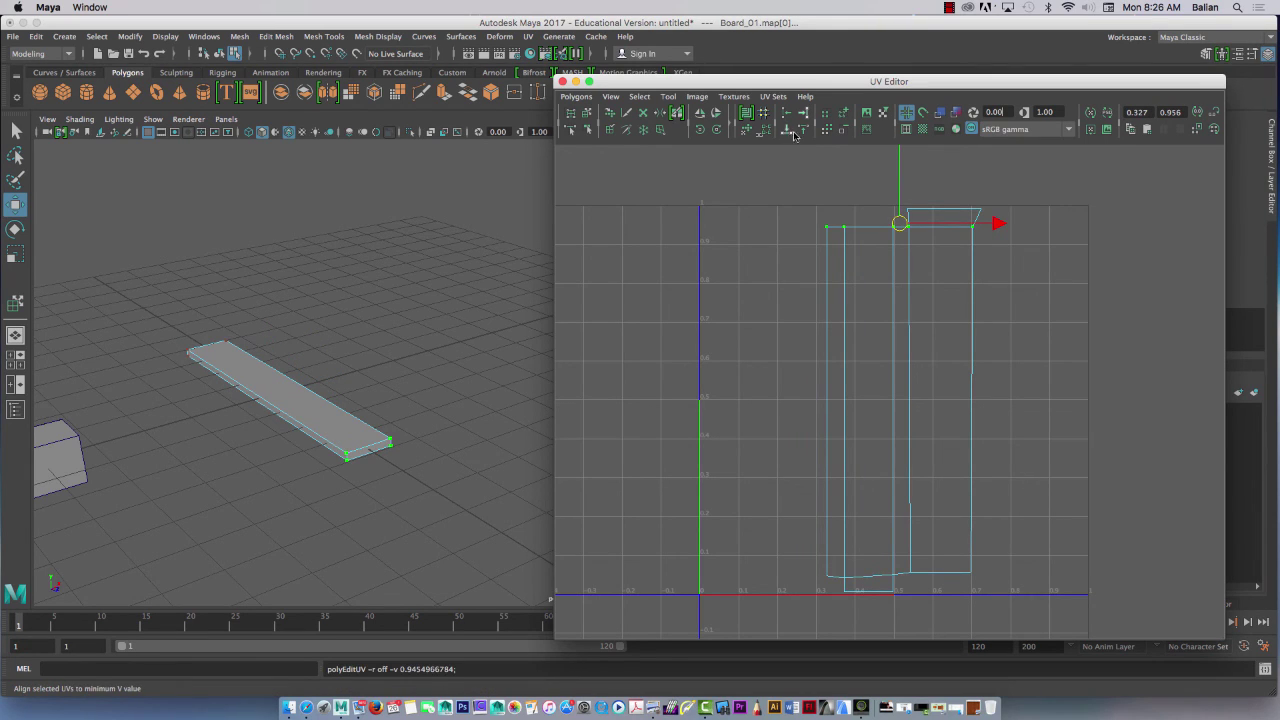
# Align the UVs along both long edges of the underside strip and its end flap to each edge's maximum U value.
pyautogui.moveTo(1058, 180); pyautogui.dragTo(948, 595)
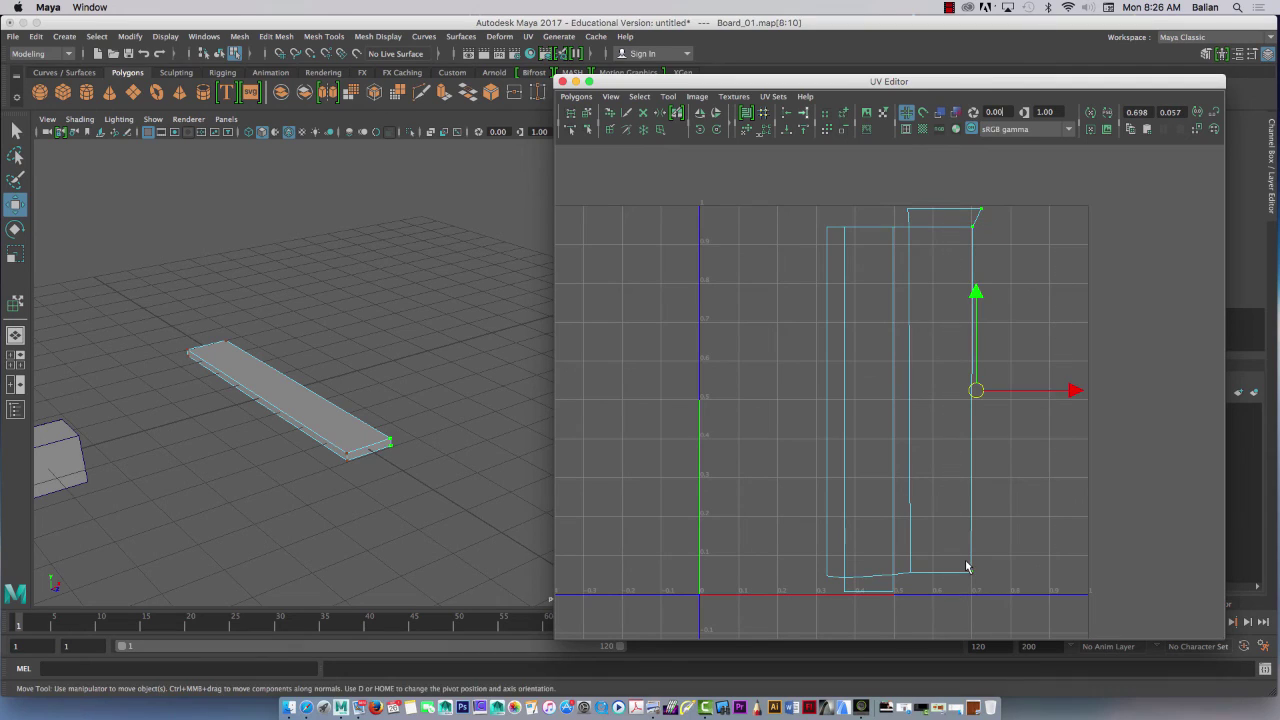
pyautogui.click(803, 113)
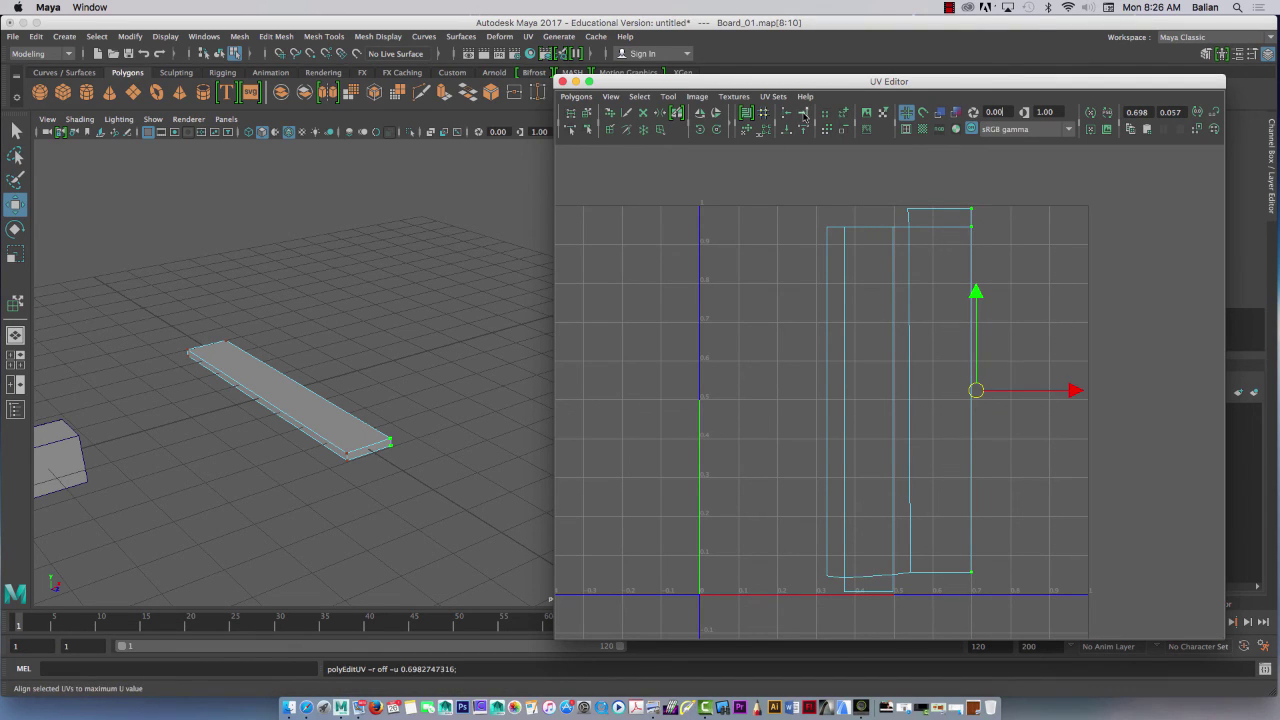
pyautogui.moveTo(903, 196); pyautogui.dragTo(929, 569)
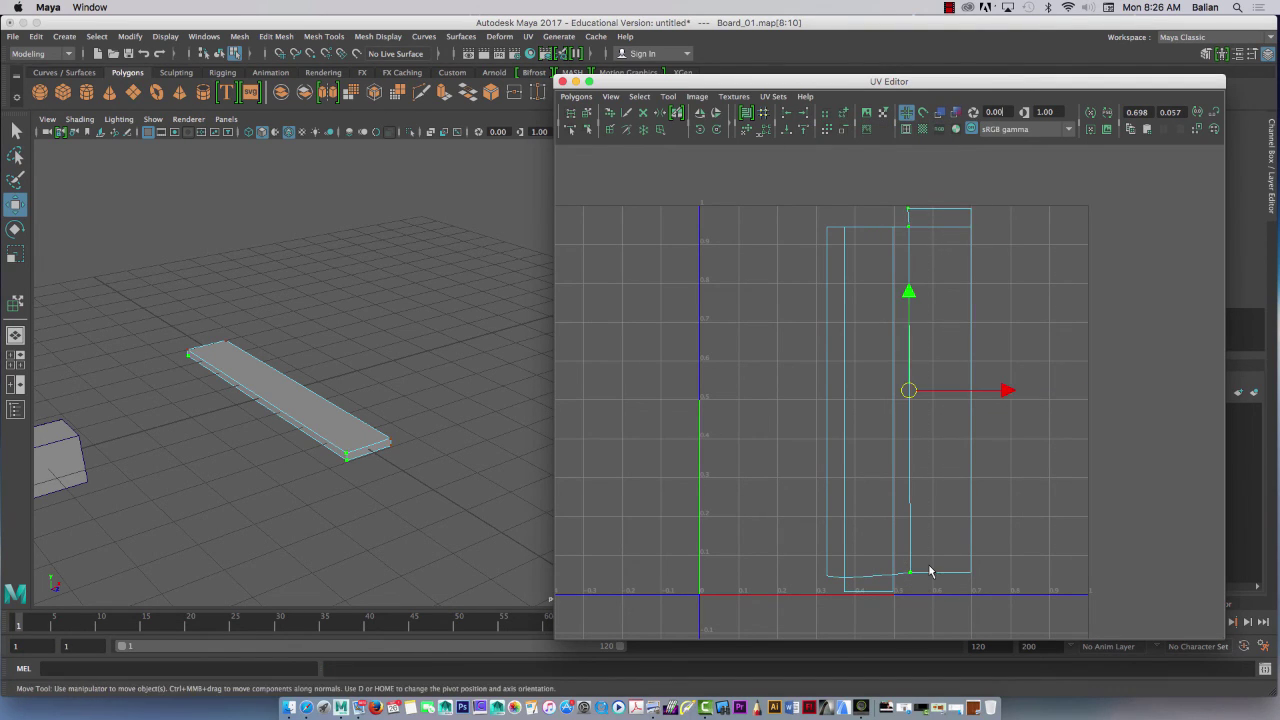
pyautogui.click(803, 113)
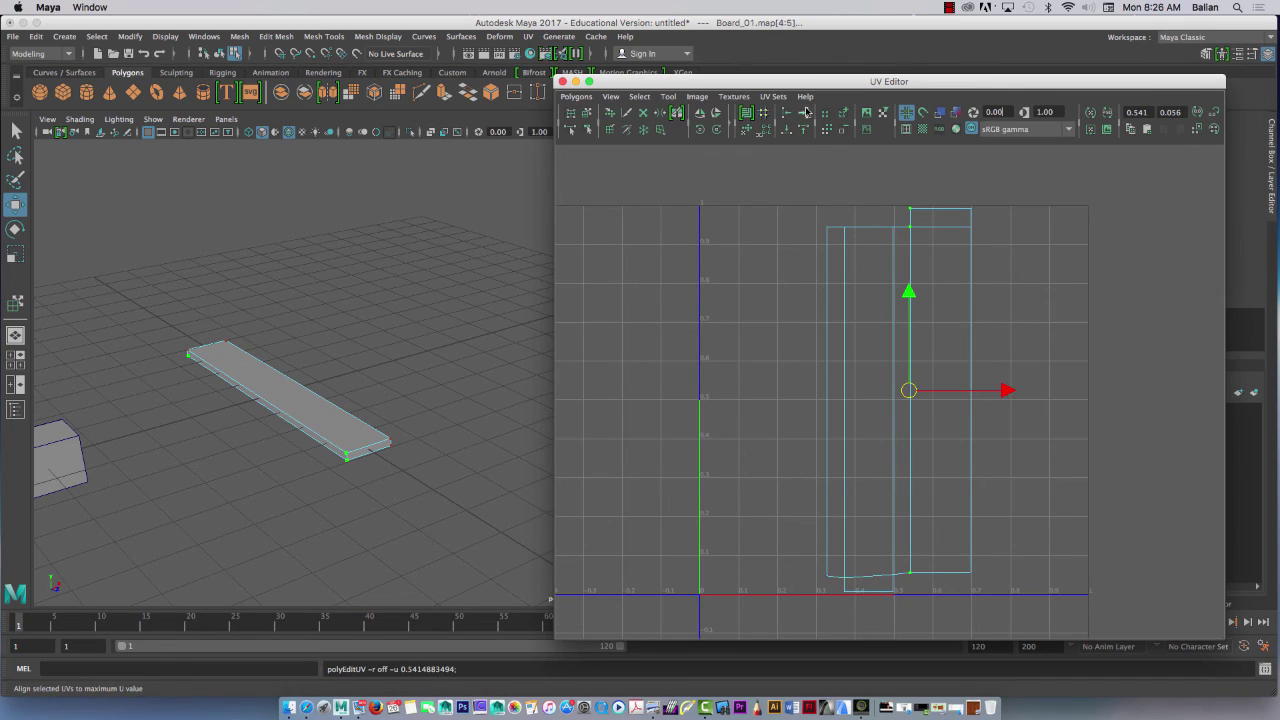
# Align the UVs along the long strips' lower edge to their maximum V value, and nudge the lower end flap's outer edge up.
pyautogui.moveTo(993, 578); pyautogui.dragTo(991, 583)
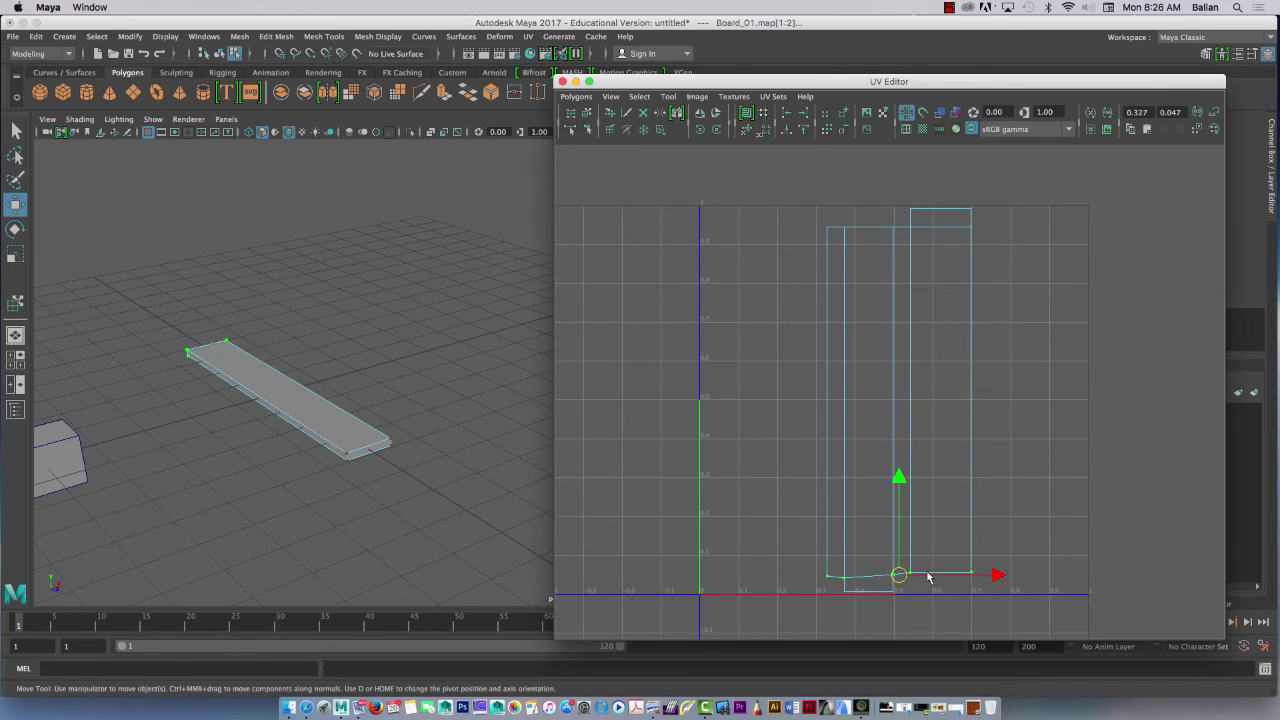
pyautogui.click(806, 121)
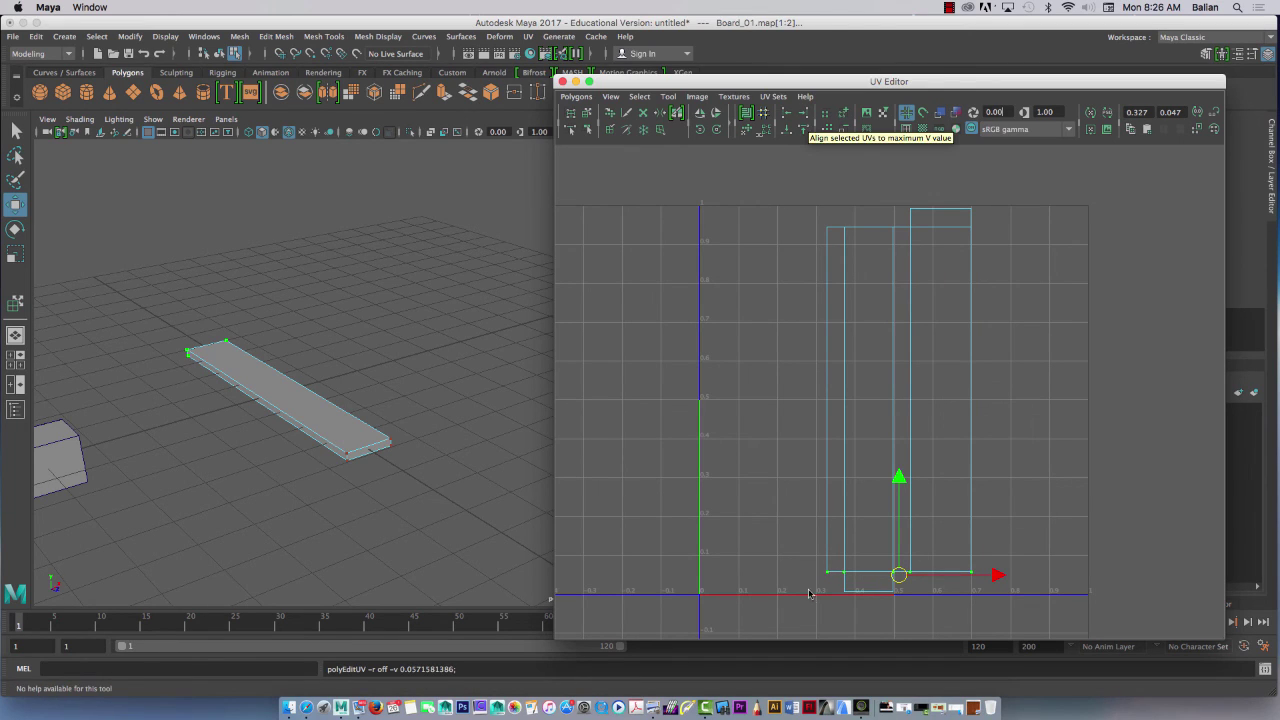
pyautogui.moveTo(810, 608); pyautogui.dragTo(916, 580)
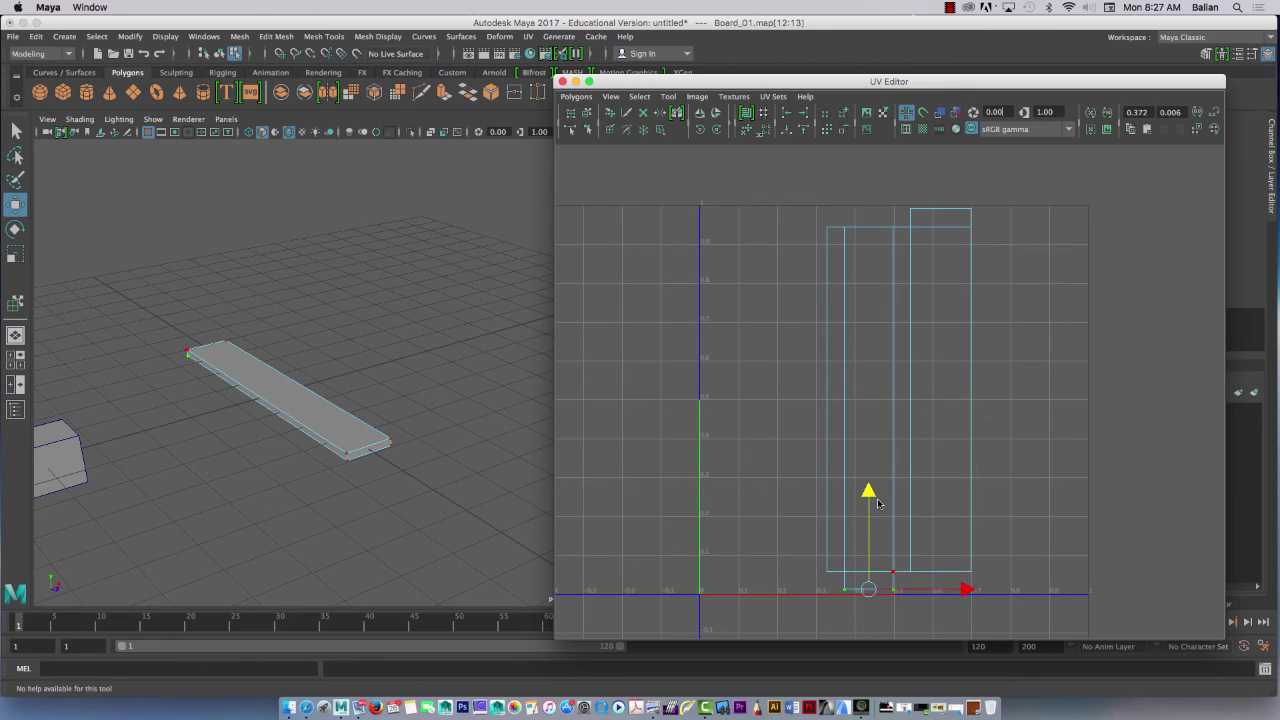
# Return the board to UV editing and scale its whole UV layout wider along U.
pyautogui.moveTo(306, 414); pyautogui.dragTo(360, 302, button='right')
pyautogui.click(285, 400)
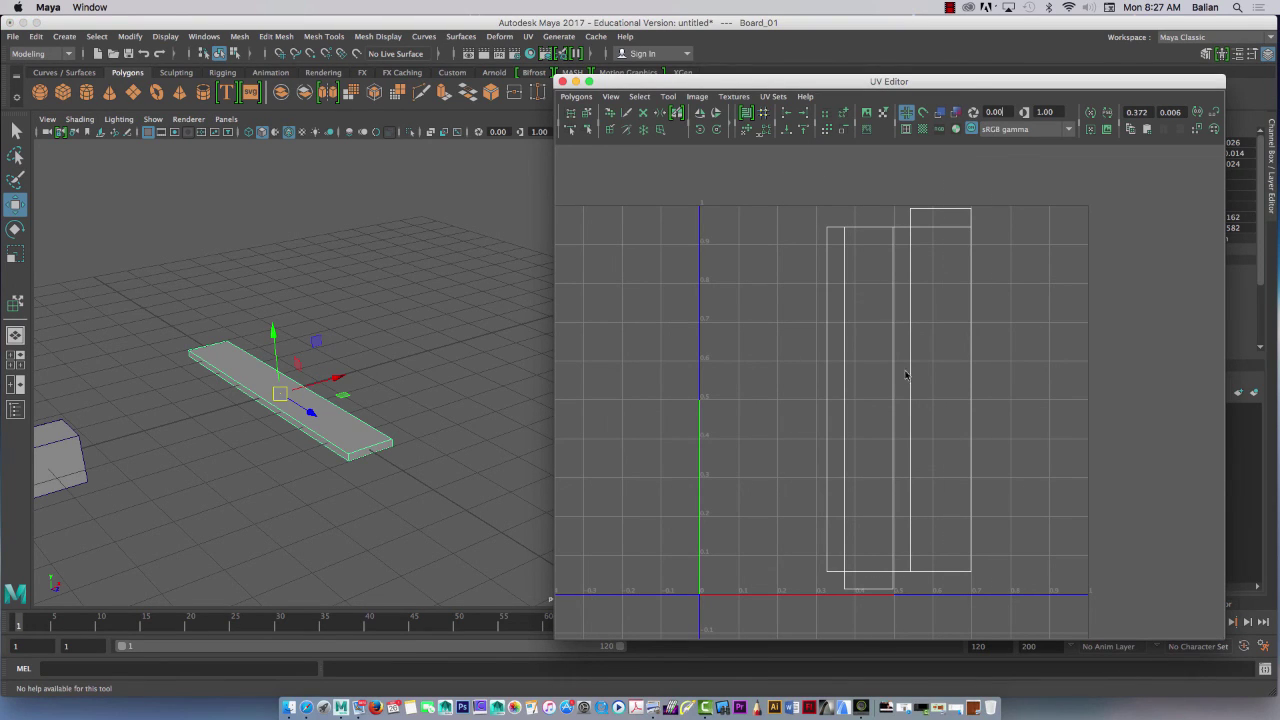
pyautogui.moveTo(905, 375); pyautogui.dragTo(968, 371, button='right')
pyautogui.press('r')
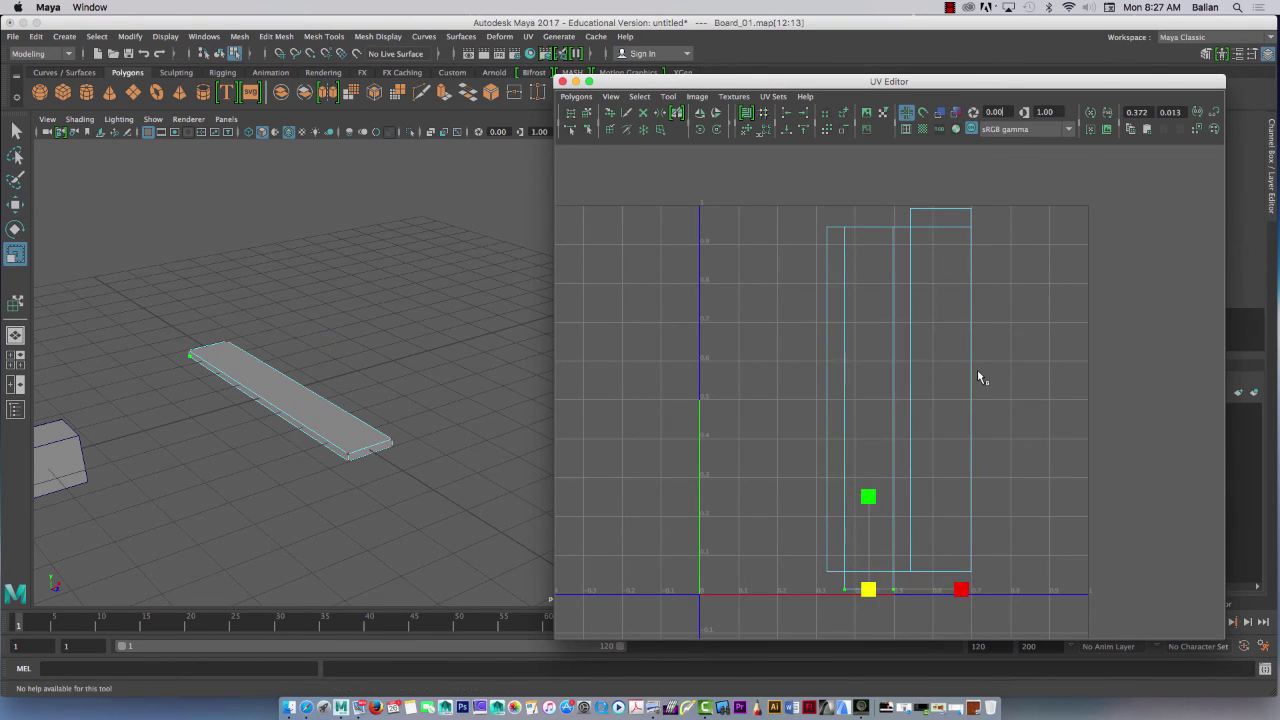
pyautogui.moveTo(961, 589); pyautogui.dragTo(998, 590)
pyautogui.press('z')
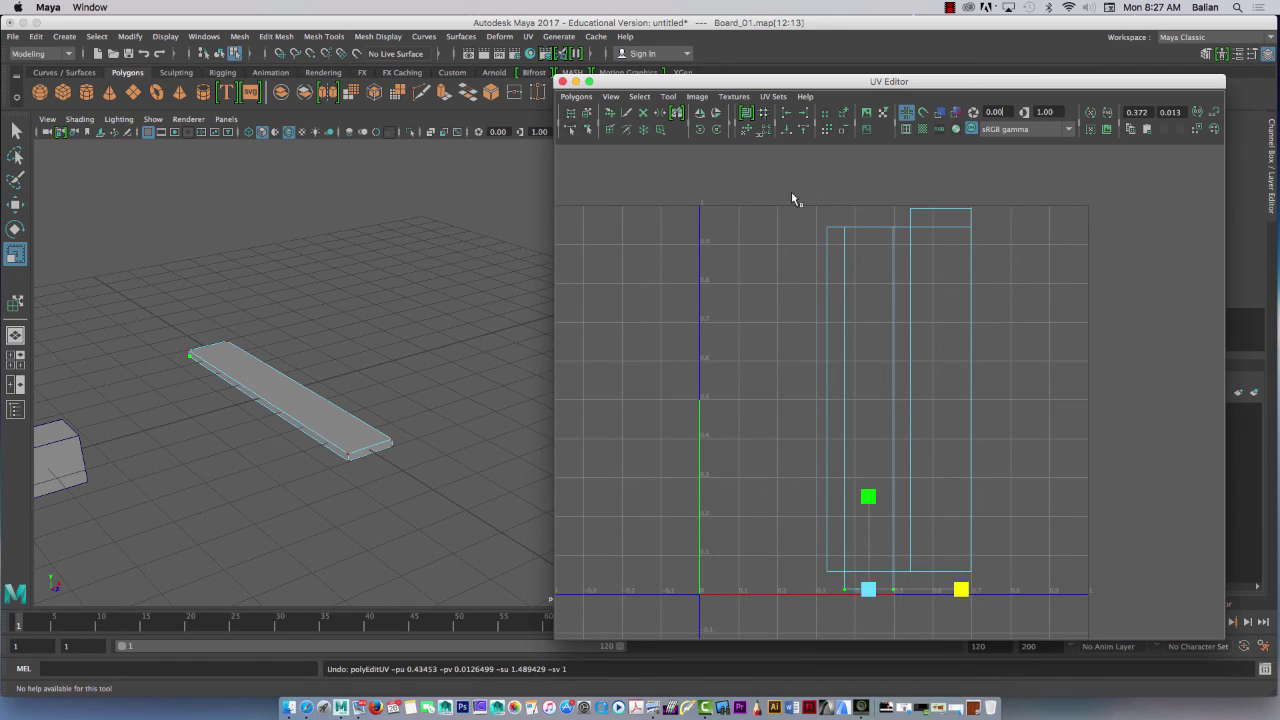
pyautogui.moveTo(794, 200); pyautogui.dragTo(1006, 637)
pyautogui.moveTo(993, 400); pyautogui.dragTo(1044, 424)
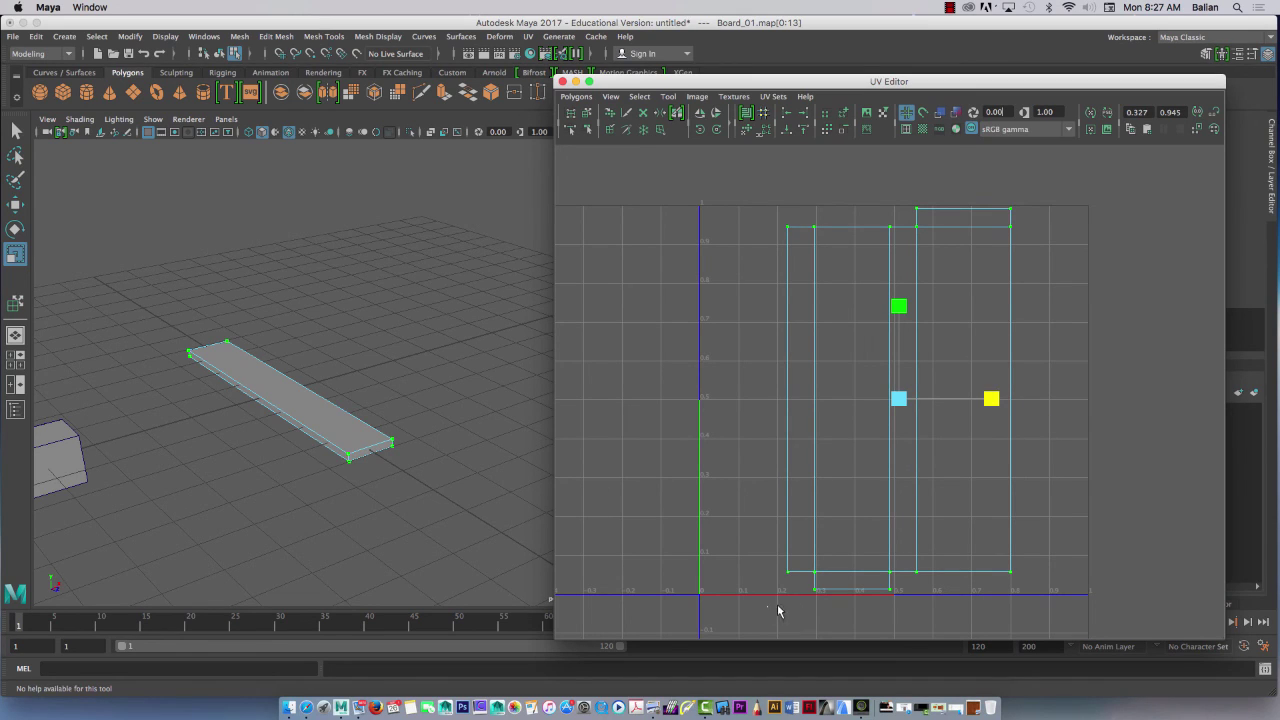
# Extend the lower end flap down to the texture square's lower border and the upper end flap up to its upper border.
pyautogui.moveTo(778, 605); pyautogui.dragTo(911, 591)
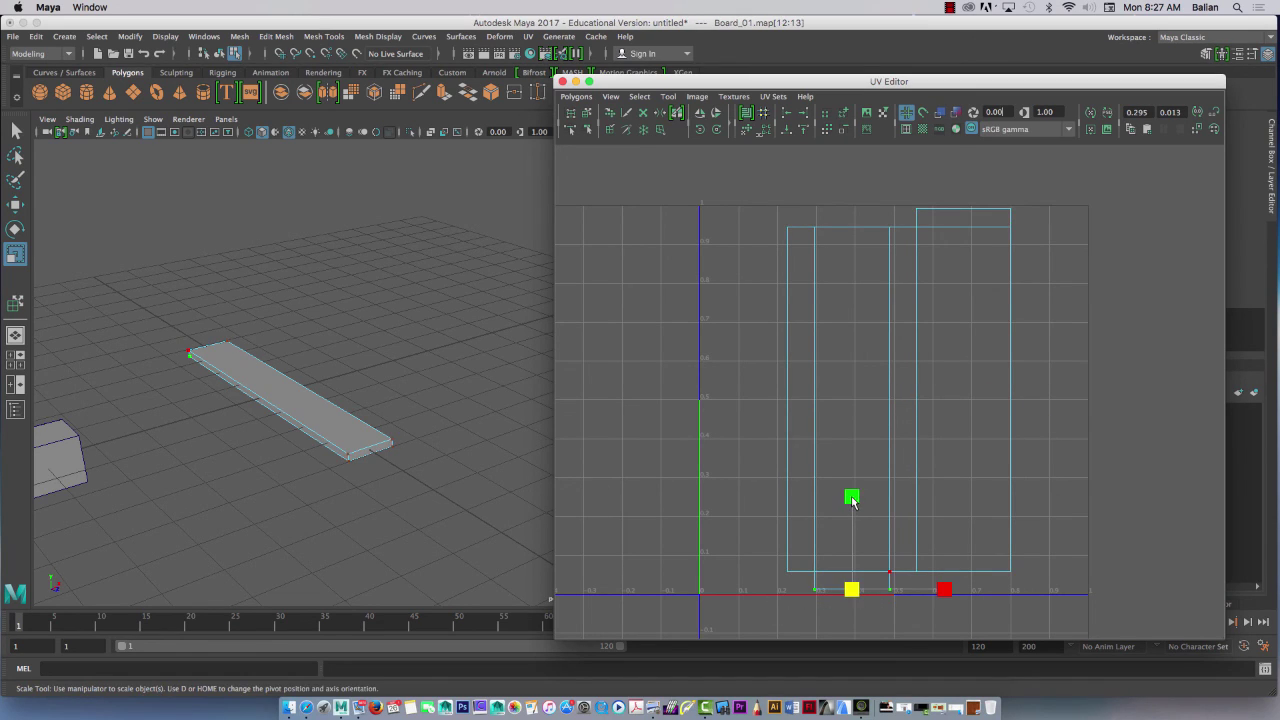
pyautogui.press('w')
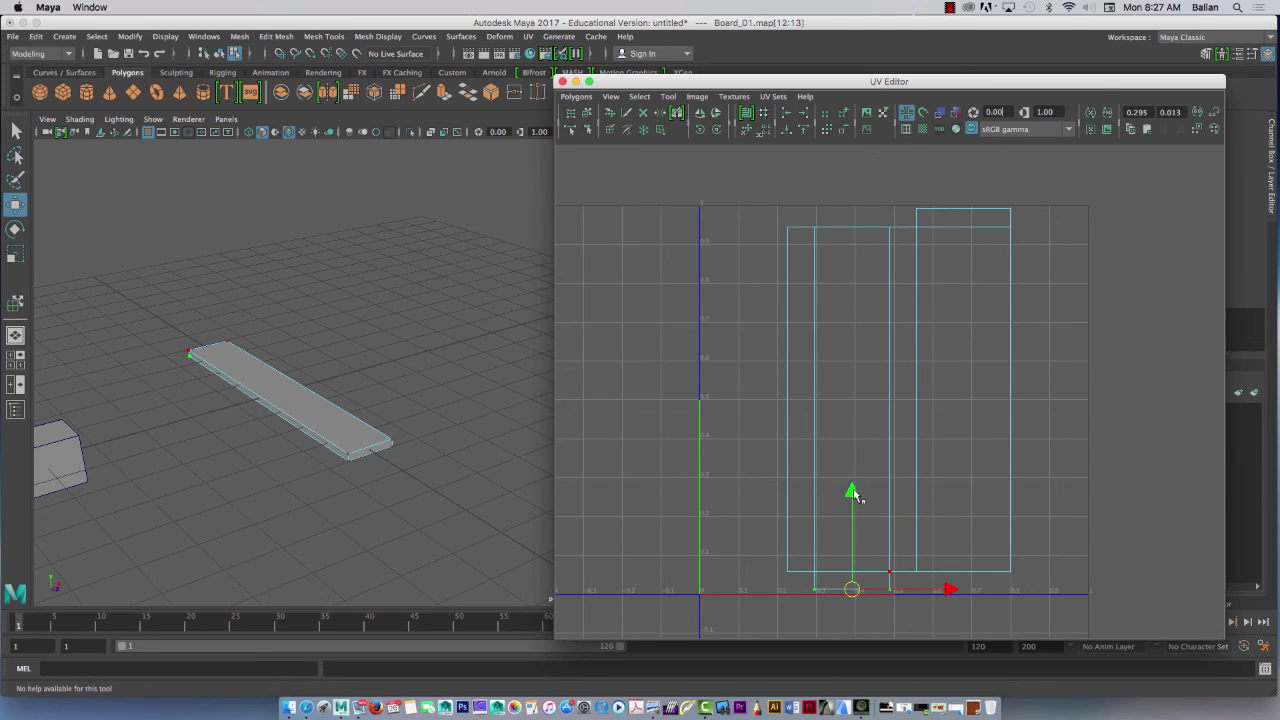
pyautogui.moveTo(852, 492); pyautogui.dragTo(851, 497)
pyautogui.moveTo(899, 183); pyautogui.dragTo(1034, 213)
pyautogui.moveTo(962, 173); pyautogui.dragTo(966, 171)
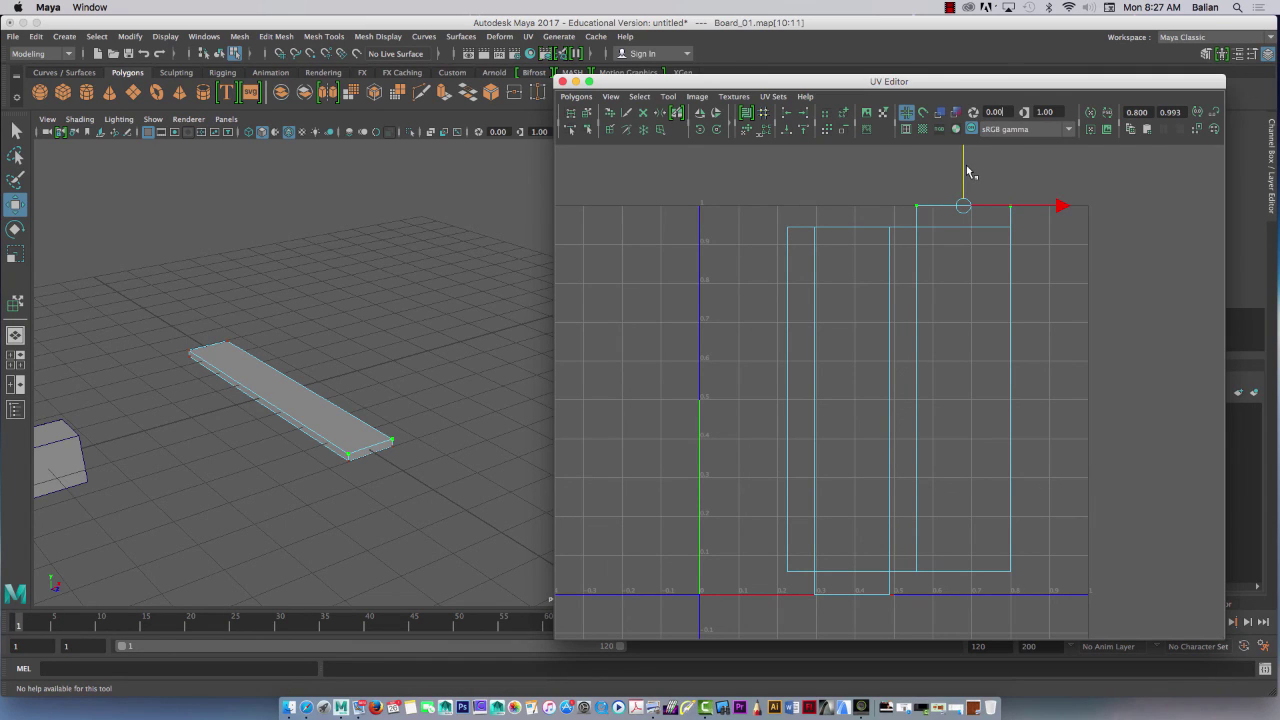
# Move the underside strip with its end flap to the texture square's right border, and widen it to start at about U 0.75.
pyautogui.moveTo(912, 180); pyautogui.dragTo(1037, 571)
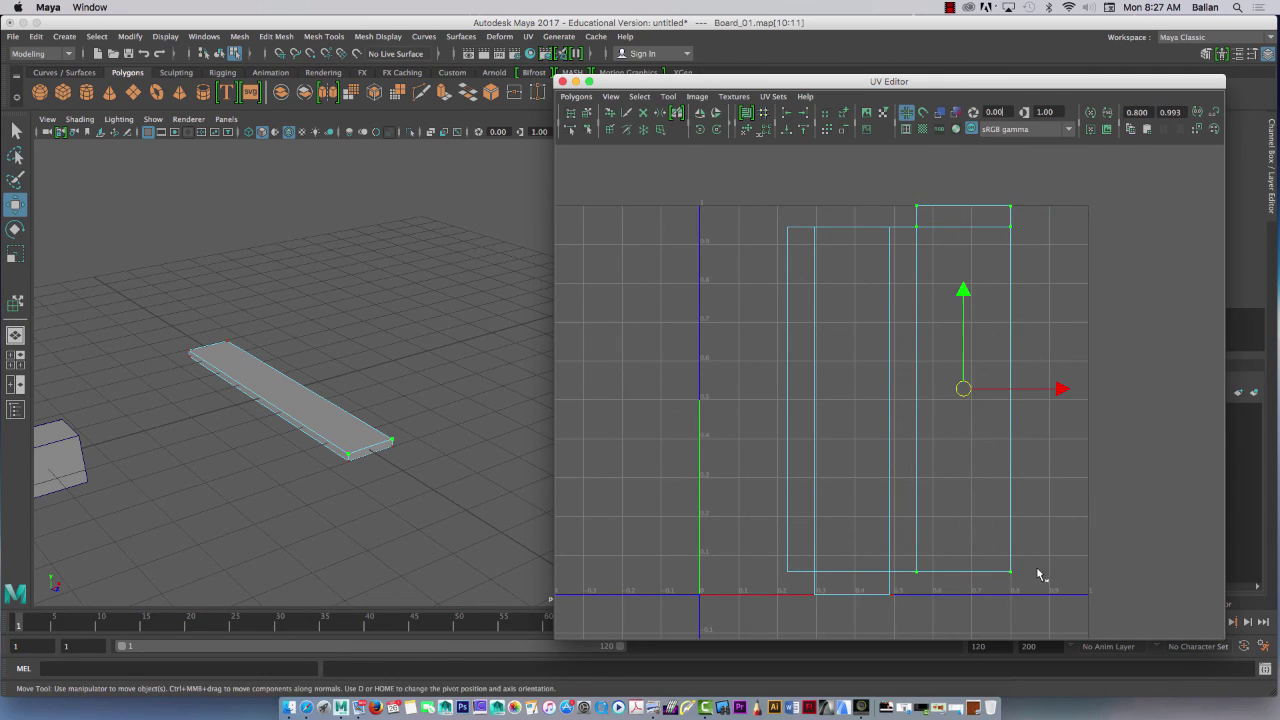
pyautogui.moveTo(1063, 403); pyautogui.dragTo(1143, 397)
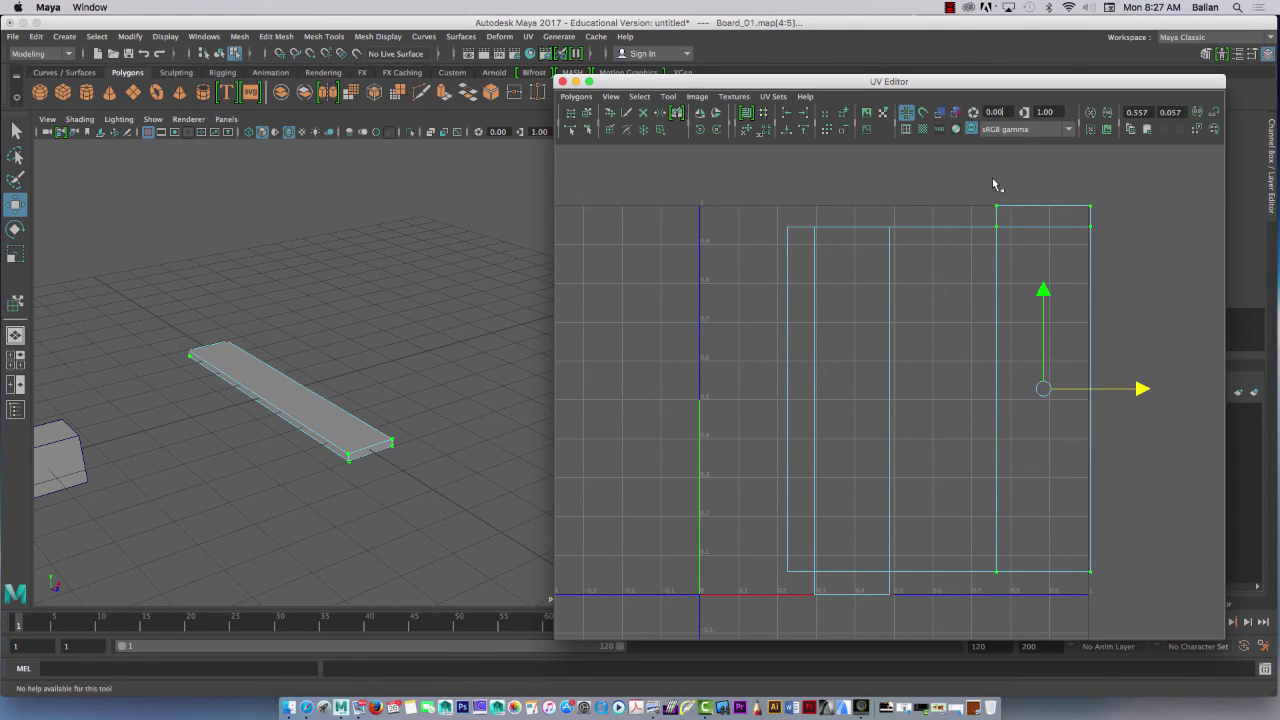
pyautogui.moveTo(993, 183); pyautogui.dragTo(1006, 606)
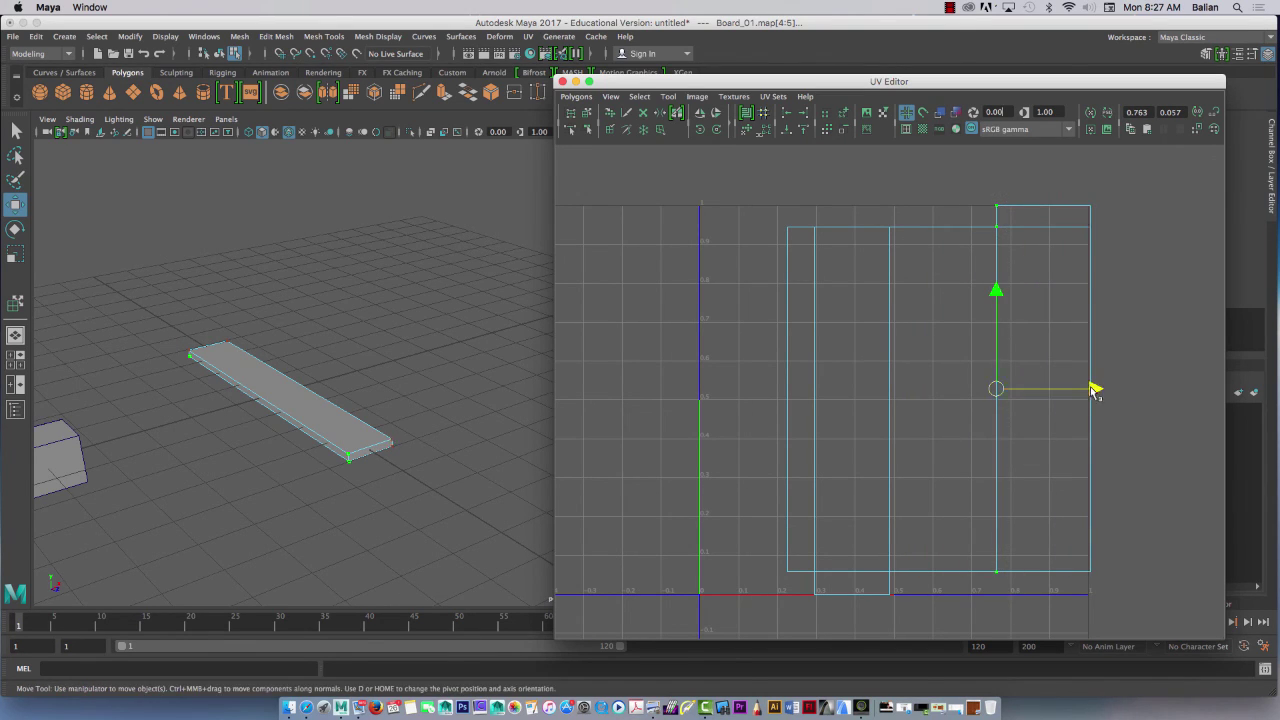
pyautogui.moveTo(1094, 389); pyautogui.dragTo(1088, 387)
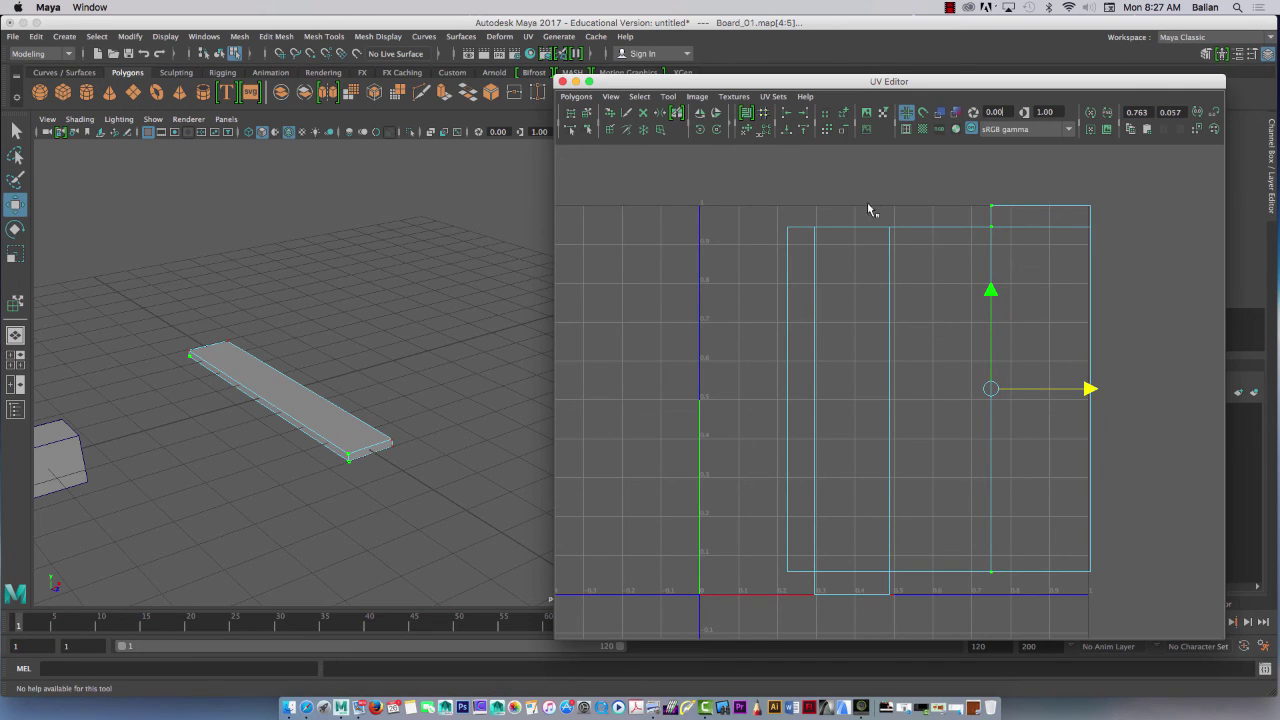
# Move the board top strip's long edges to about U 0.70 and 0.46, and the outer side strip's free edge to about U 0.40.
pyautogui.moveTo(872, 187); pyautogui.dragTo(912, 615)
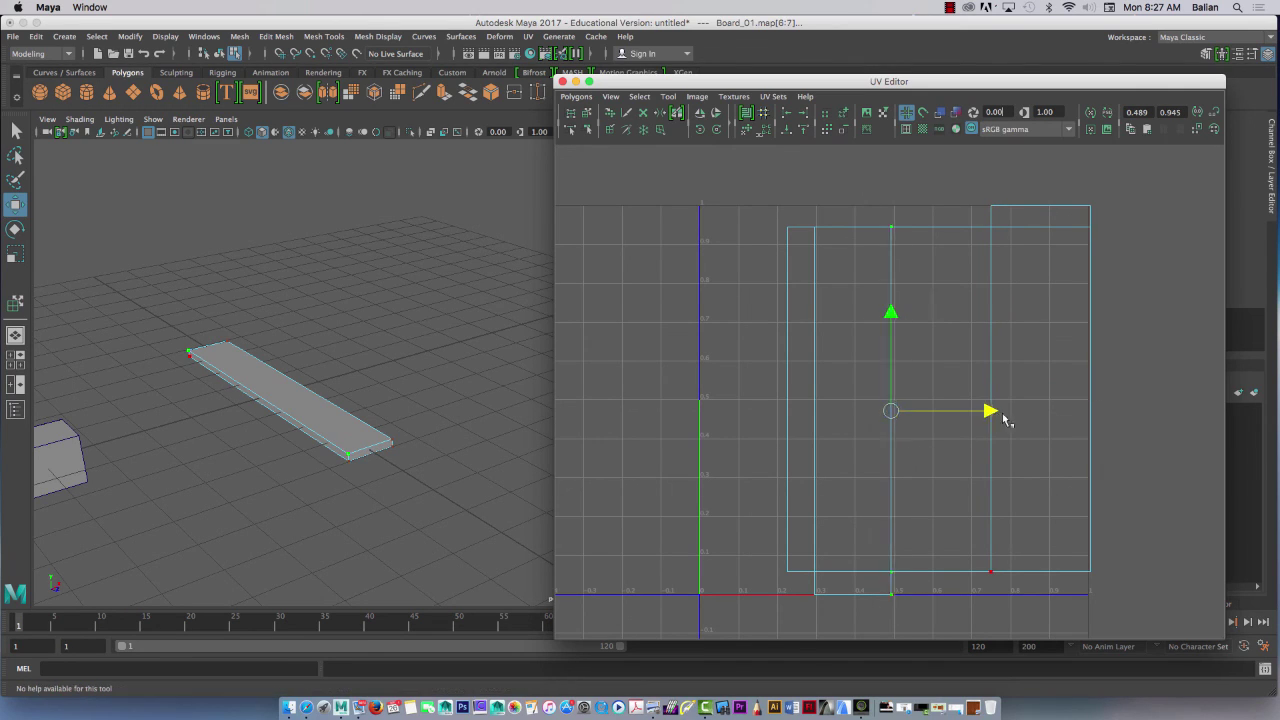
pyautogui.moveTo(1003, 420); pyautogui.dragTo(1073, 431)
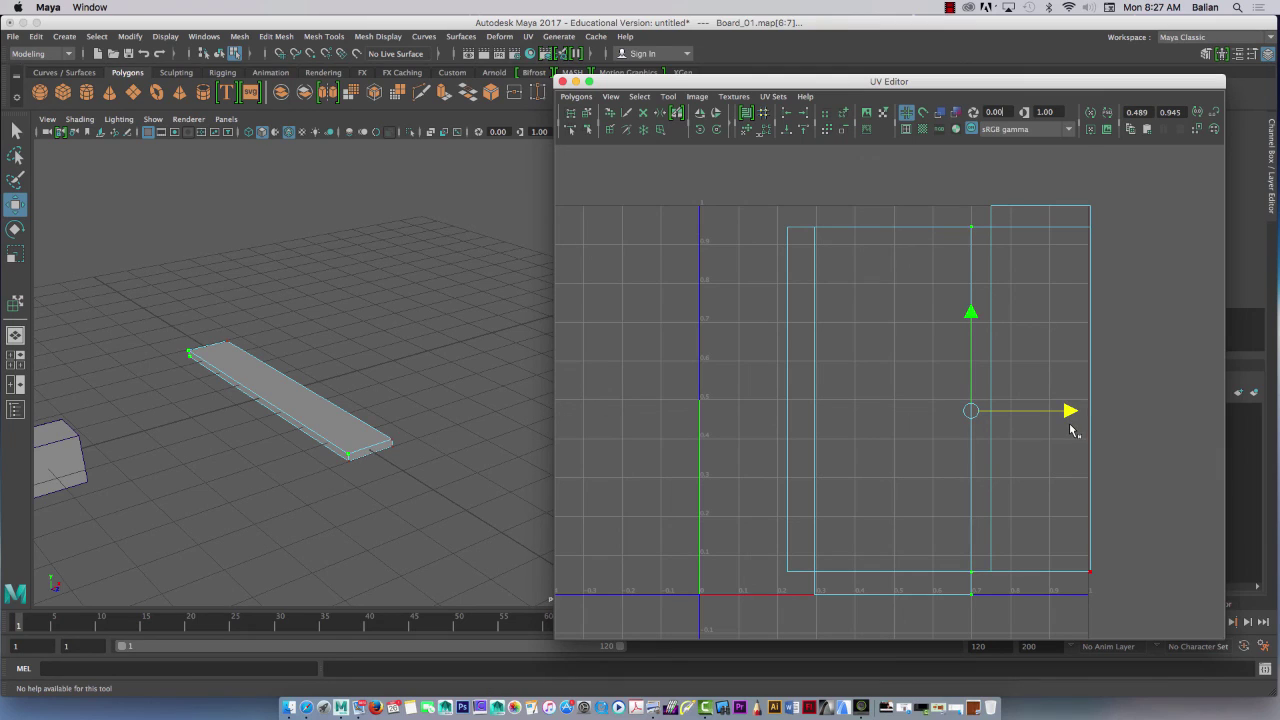
pyautogui.moveTo(757, 191); pyautogui.dragTo(840, 622)
pyautogui.moveTo(909, 411); pyautogui.dragTo(957, 437)
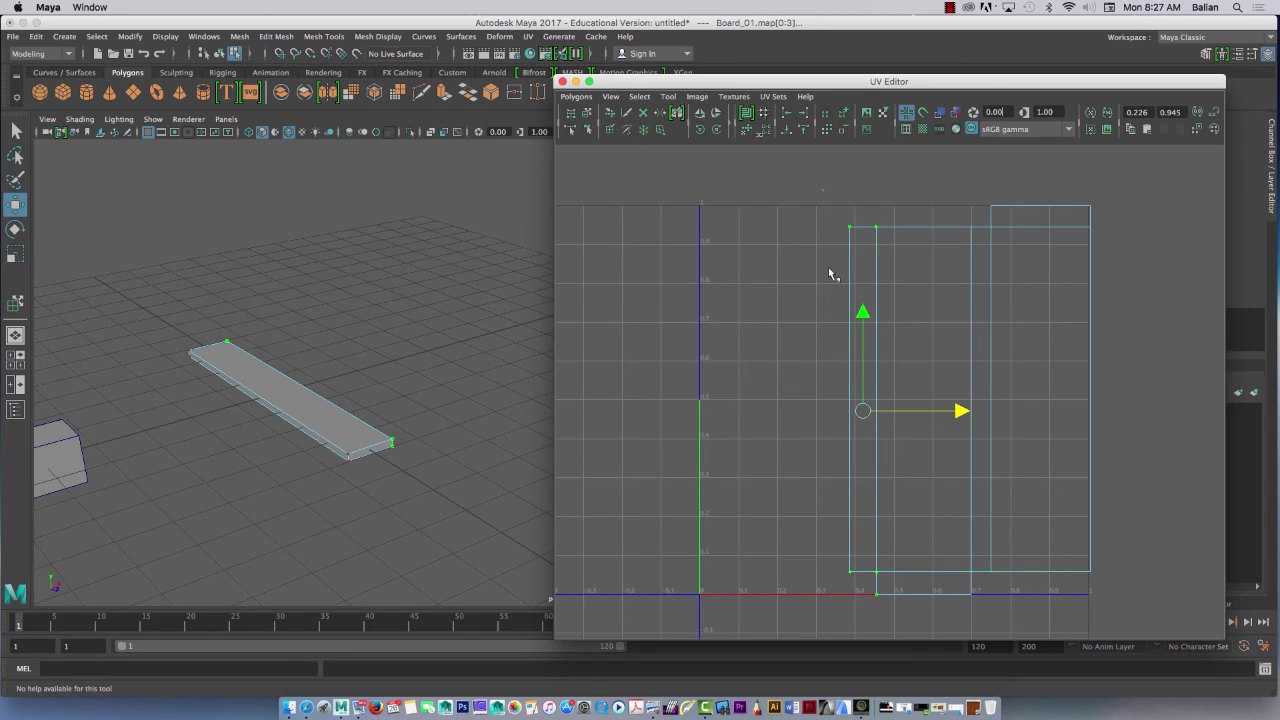
pyautogui.moveTo(824, 190); pyautogui.dragTo(850, 588)
pyautogui.moveTo(949, 397); pyautogui.dragTo(958, 400)
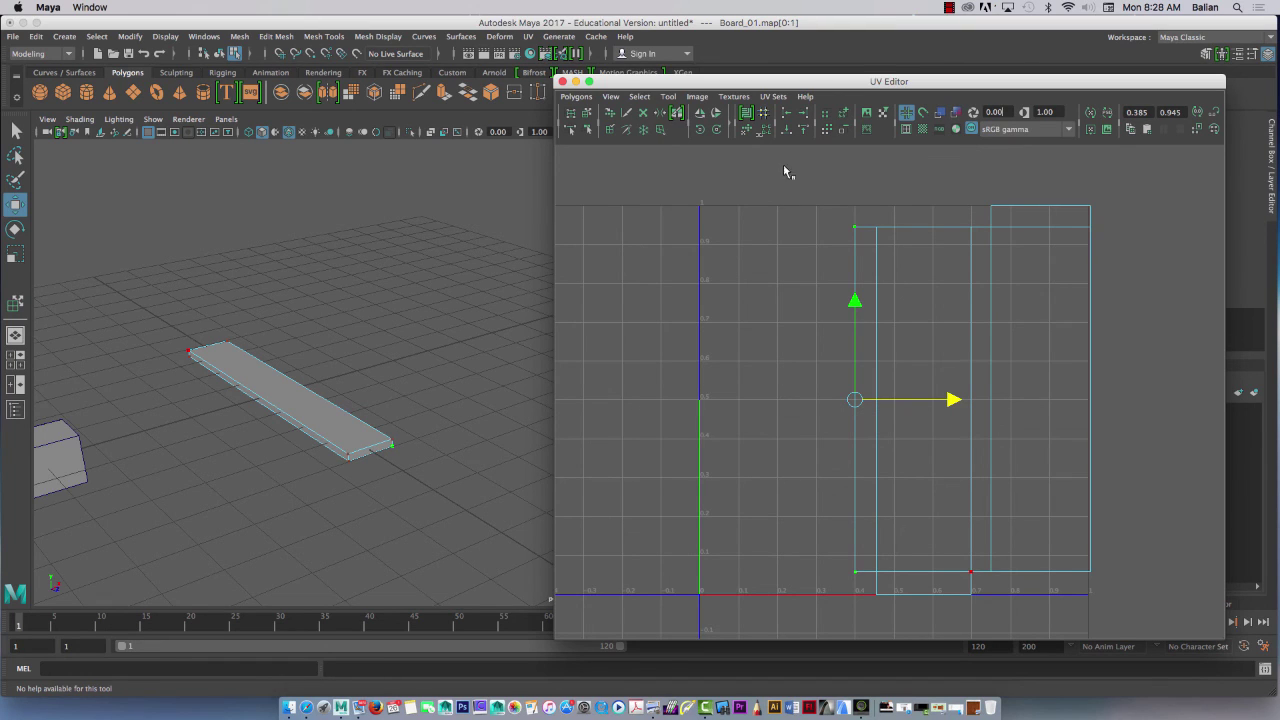
# Center the whole UV layout horizontally in the texture square and scale it down slightly along V to leave a small margin.
pyautogui.moveTo(783, 164); pyautogui.dragTo(1172, 621)
pyautogui.moveTo(1065, 403); pyautogui.dragTo(988, 412)
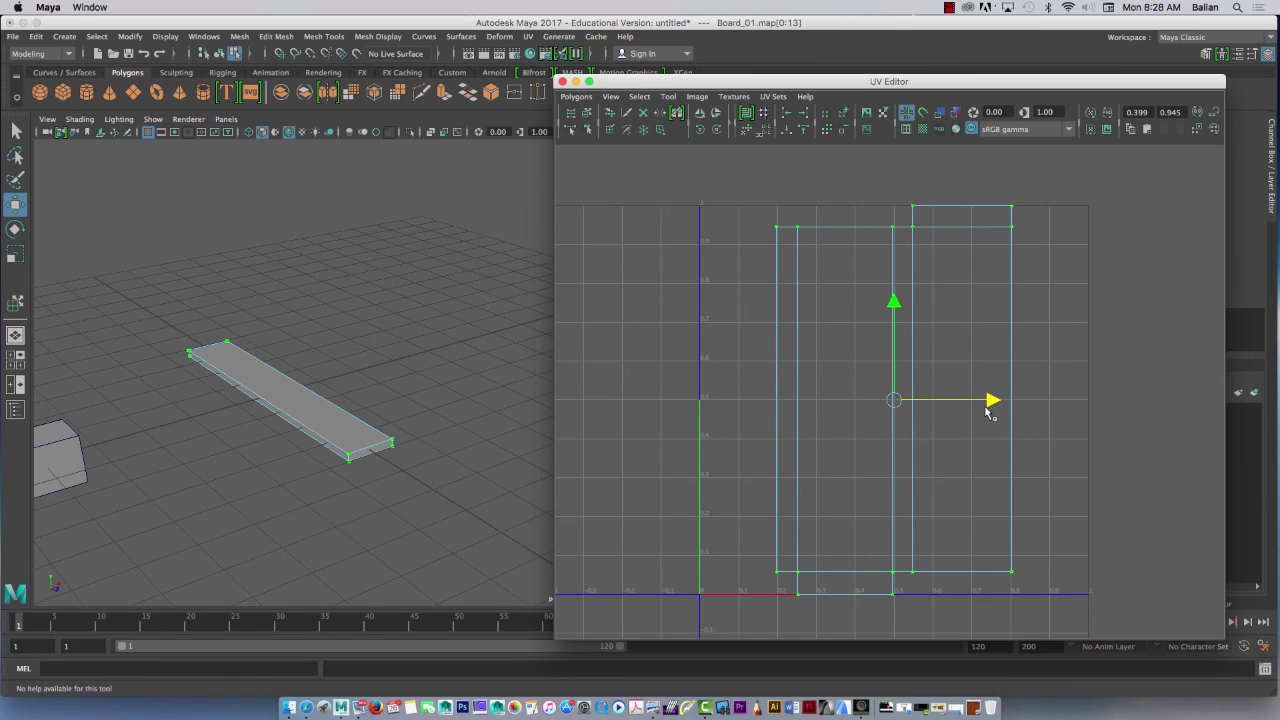
pyautogui.press('r')
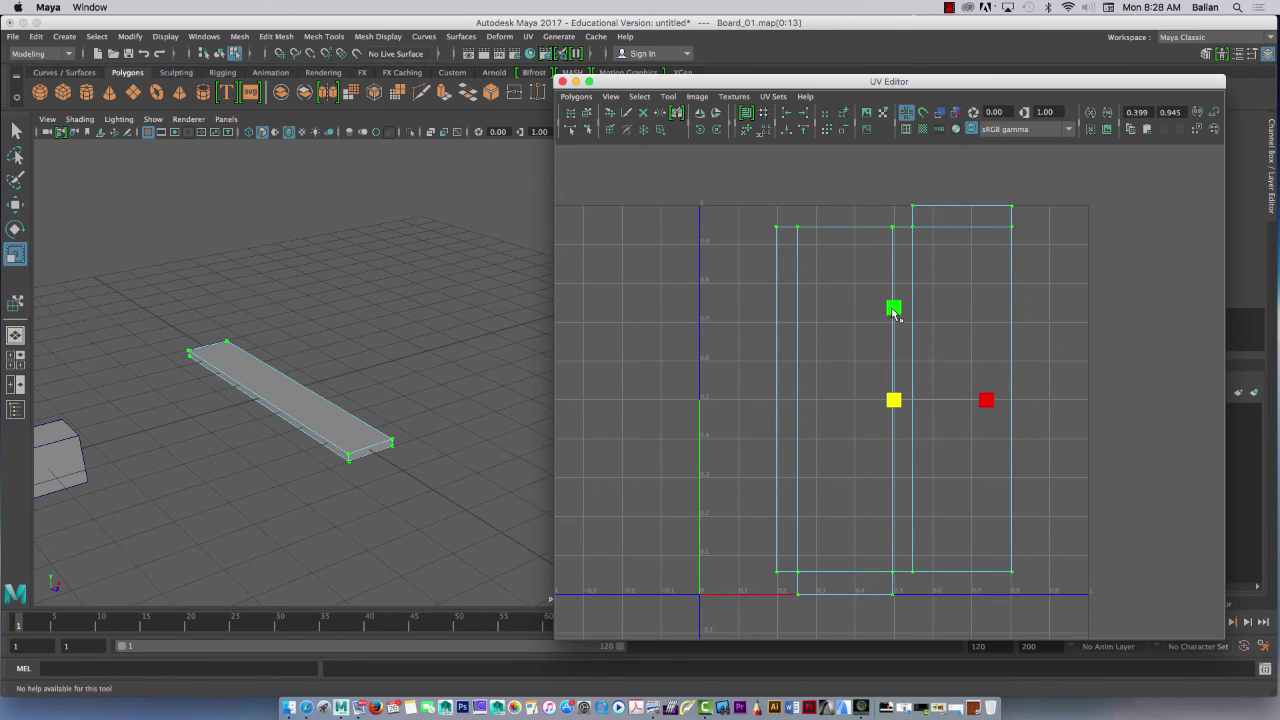
pyautogui.moveTo(894, 308); pyautogui.dragTo(895, 313)
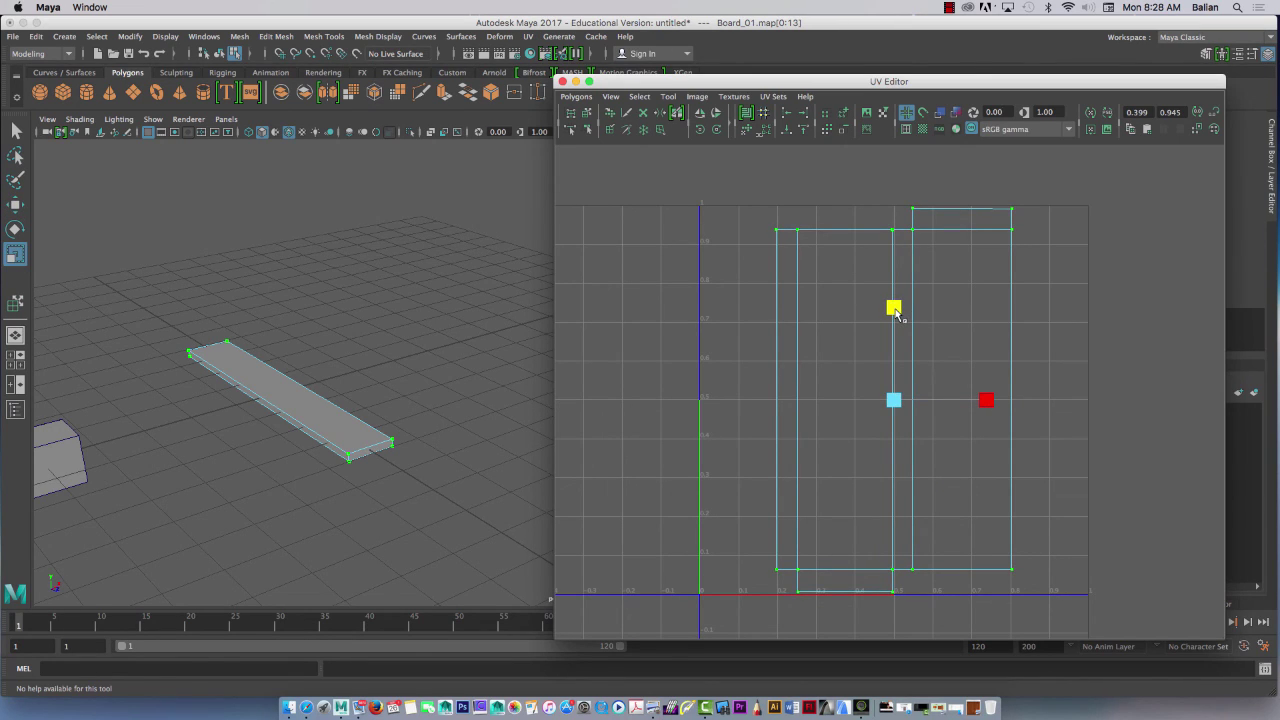
pyautogui.press('w')
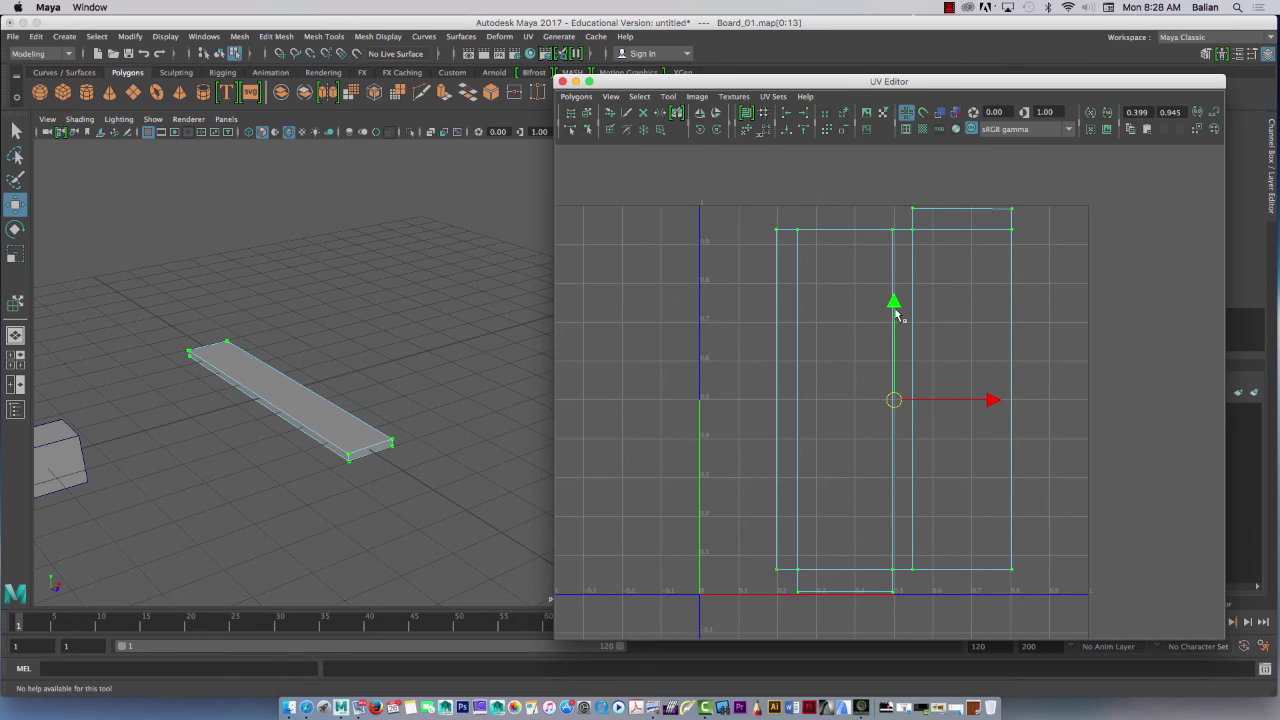
# Start a UV snapshot of the board's layout and choose the UV_Unwrap folder on the Desktop as its save location.
pyautogui.keyDown('alt'); pyautogui.moveTo(748, 401); pyautogui.dragTo(806, 457, button='right'); pyautogui.keyUp('alt')
pyautogui.keyDown('alt'); pyautogui.moveTo(696, 472); pyautogui.dragTo(679, 466, button='middle'); pyautogui.keyUp('alt')
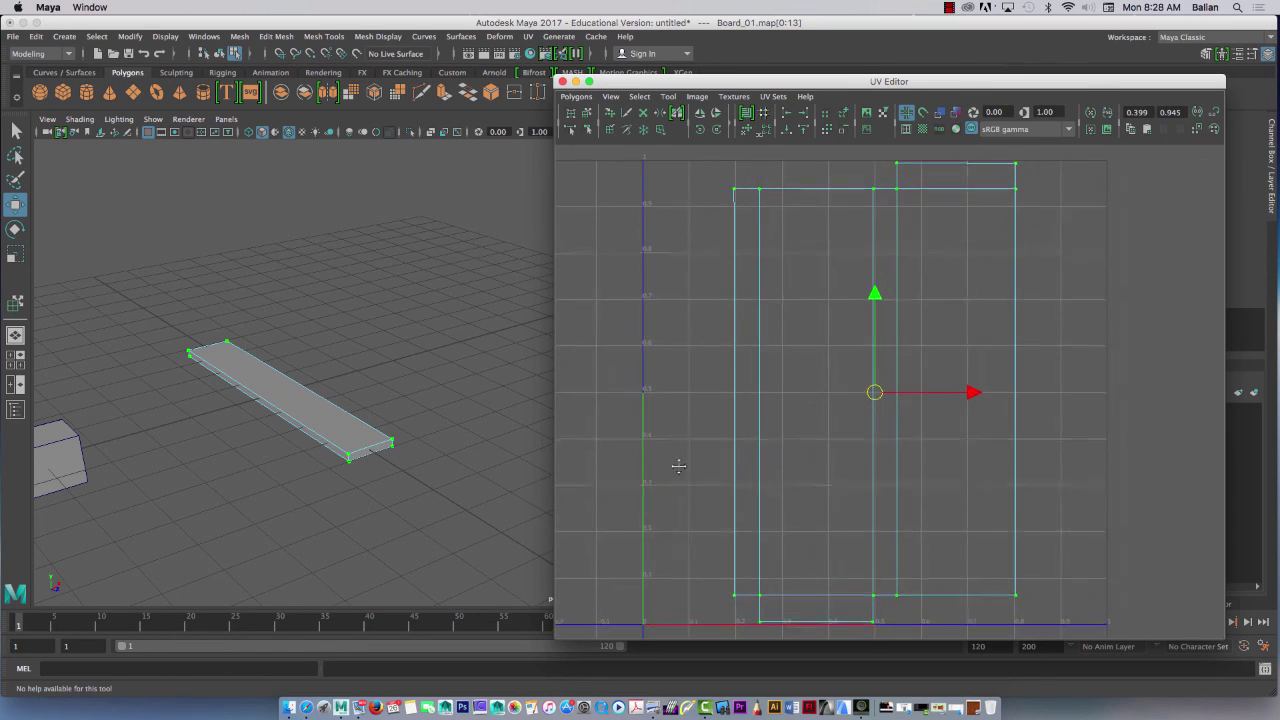
pyautogui.click(576, 96)
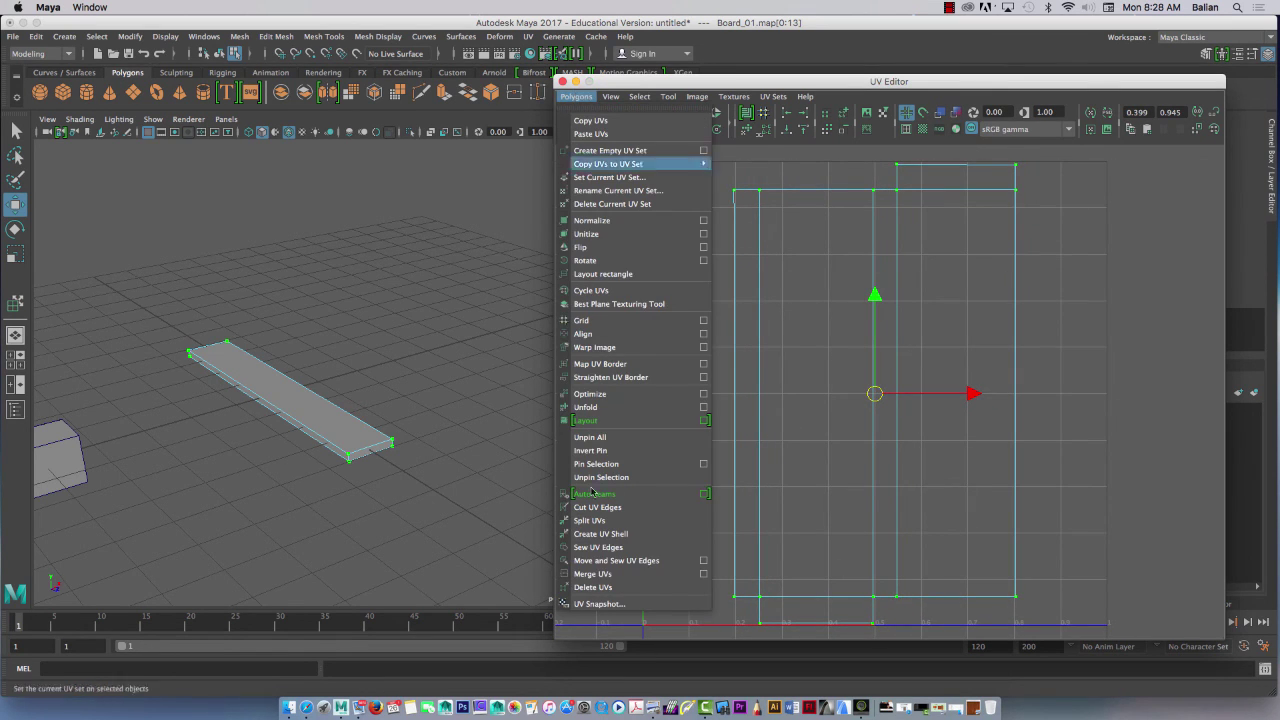
pyautogui.click(592, 603)
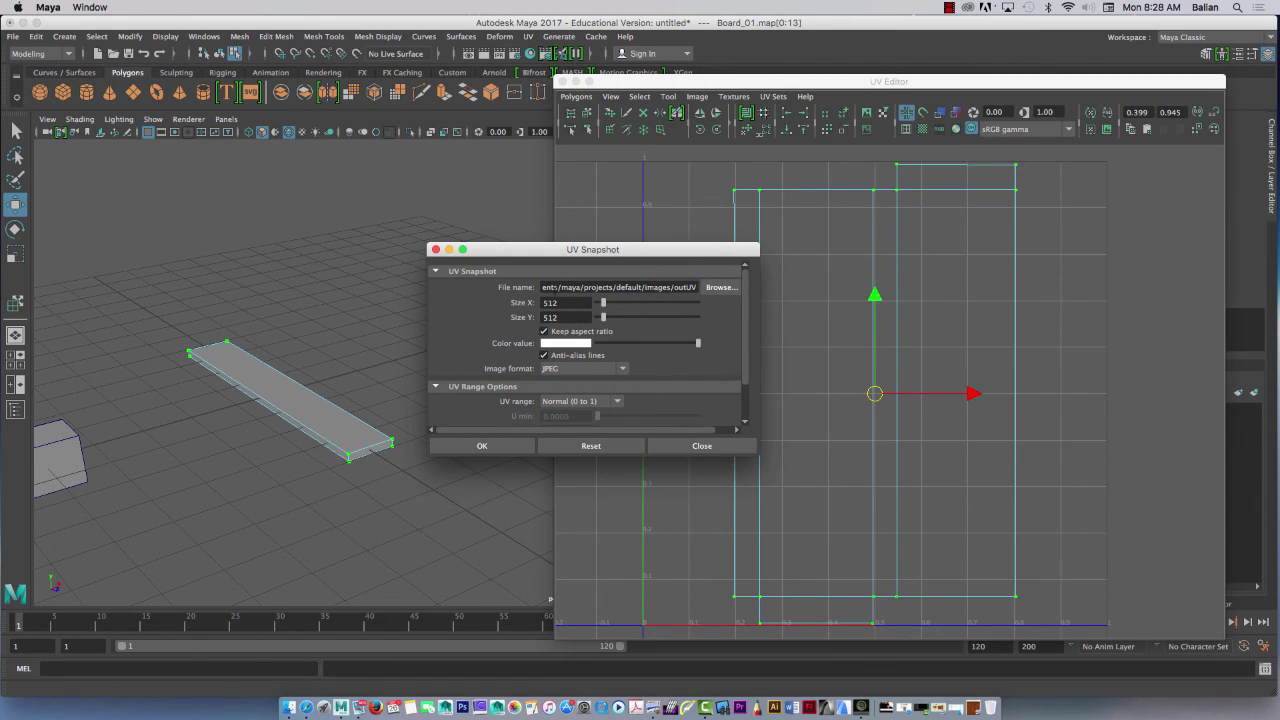
pyautogui.click(719, 288)
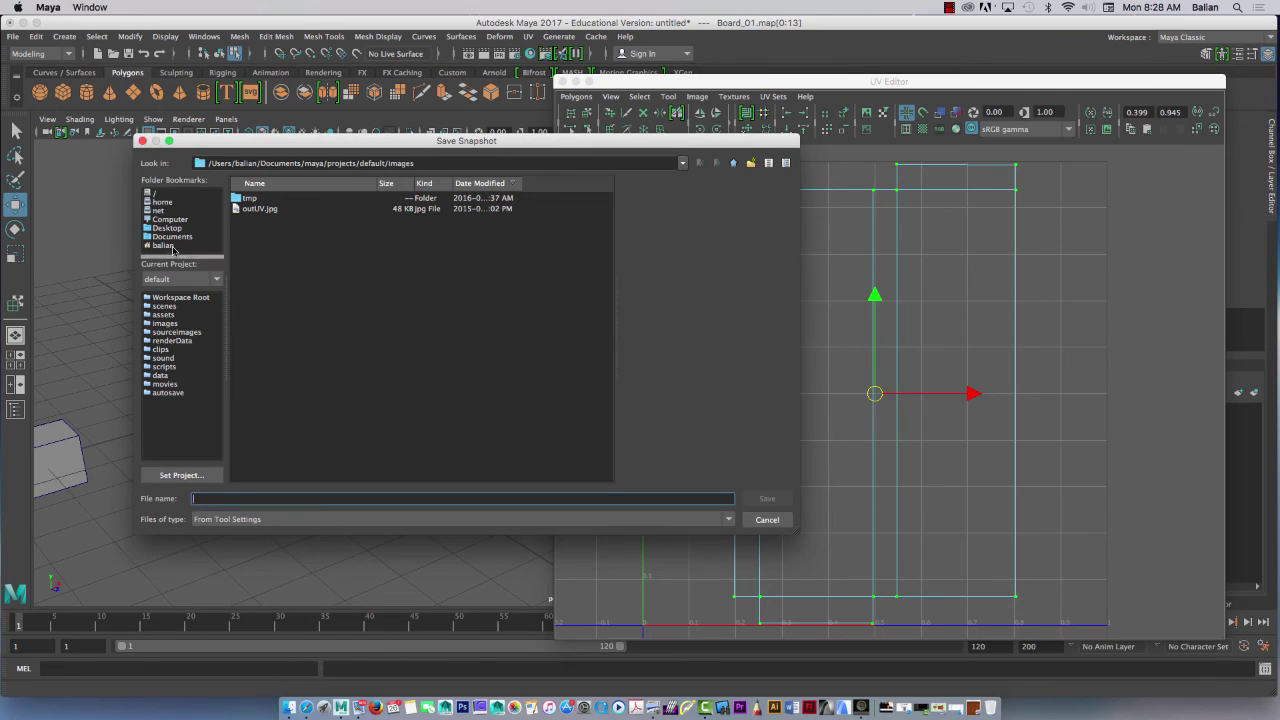
pyautogui.click(167, 229)
pyautogui.doubleClick(241, 199)
# Name the snapshot file FloorBoard01.jpg, based on the existing Cube_01.jpg name, and export the UV snapshot.
pyautogui.click(241, 199)
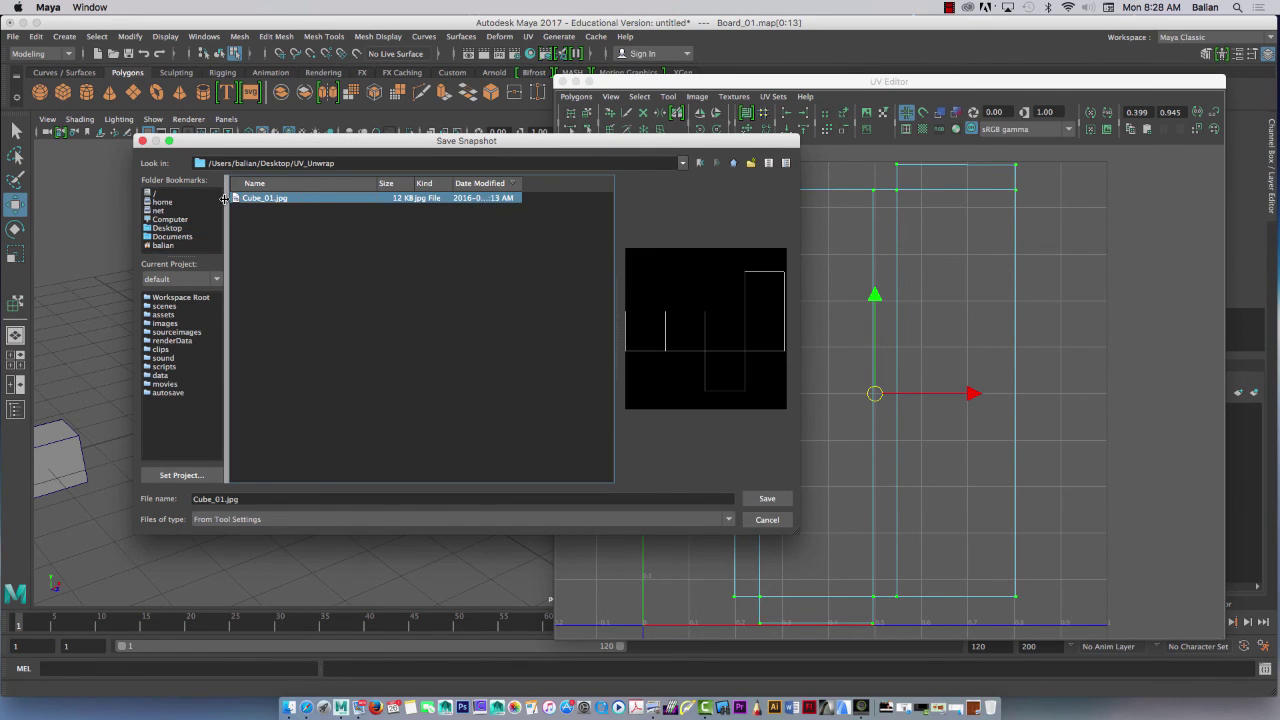
pyautogui.moveTo(216, 499); pyautogui.dragTo(171, 492)
pyautogui.write('Board')
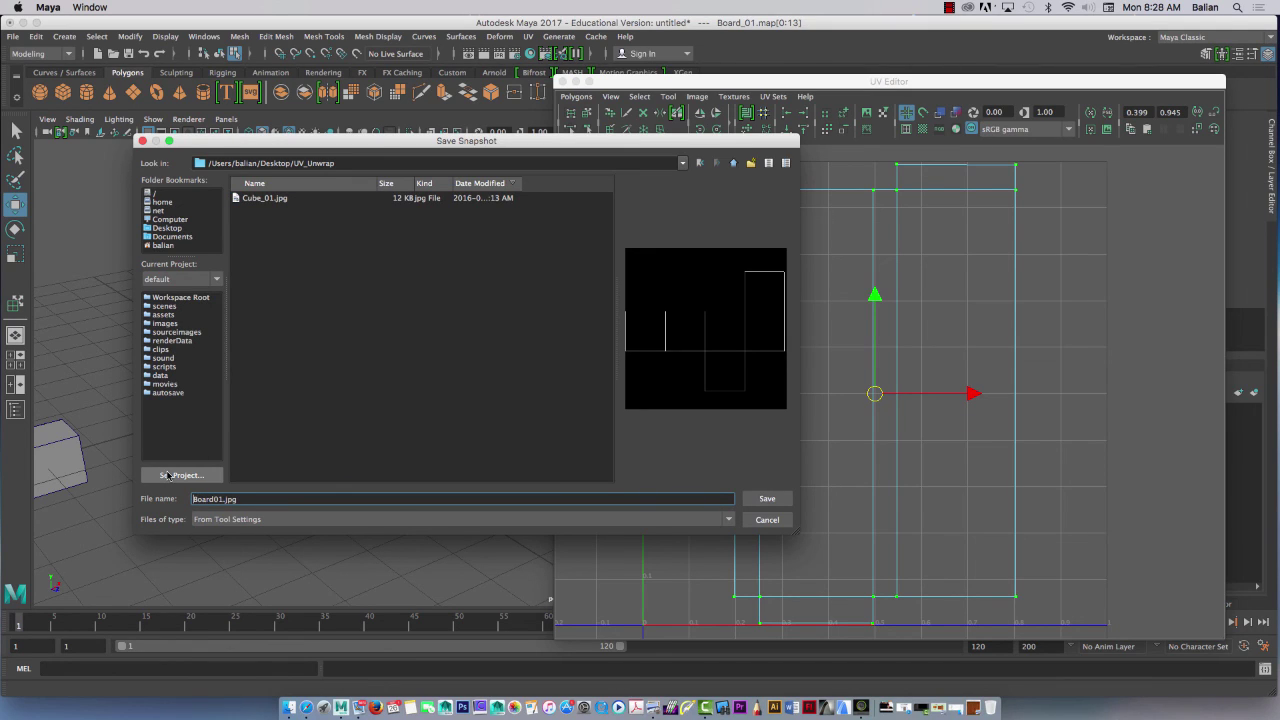
pyautogui.write('Floor')
pyautogui.press('Return')
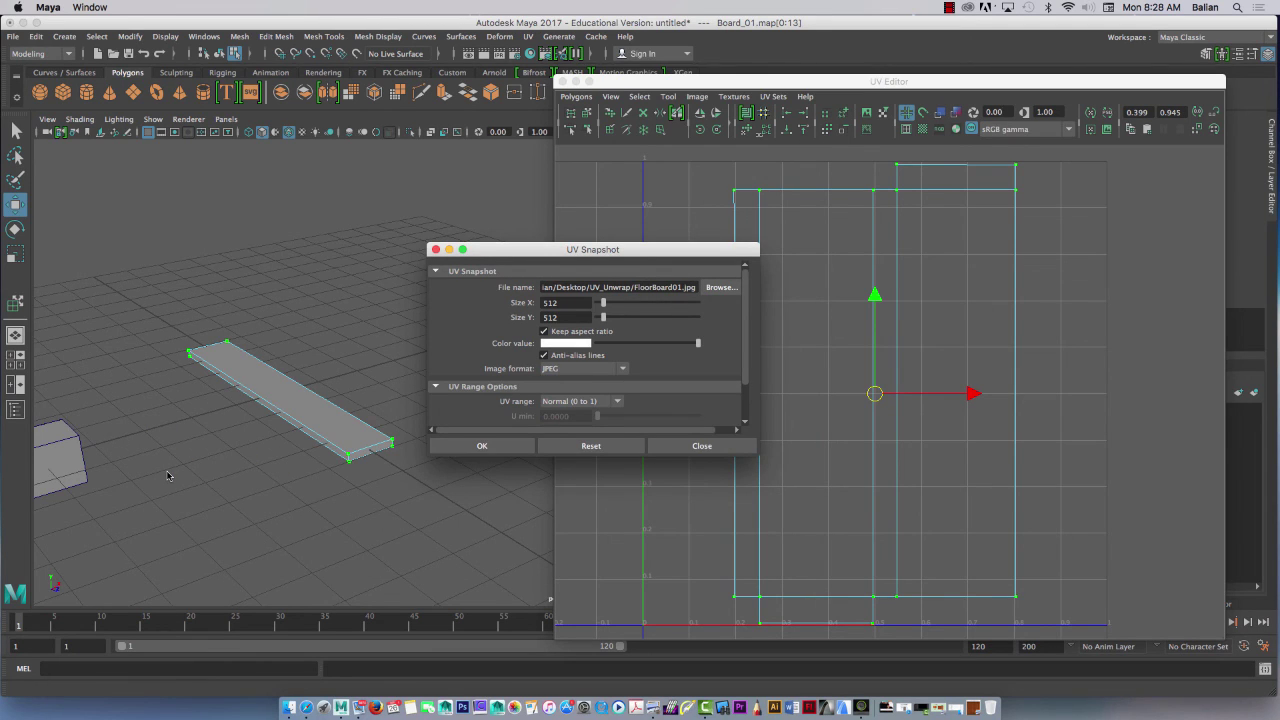
pyautogui.click(491, 446)
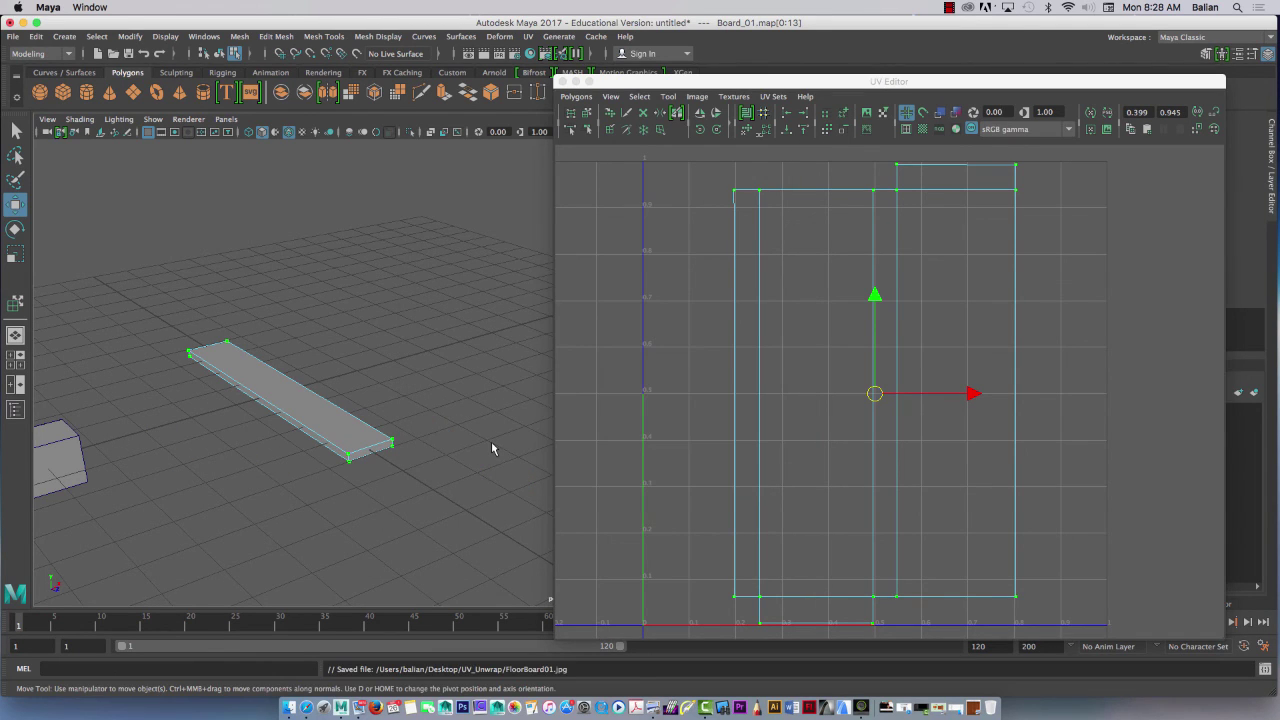